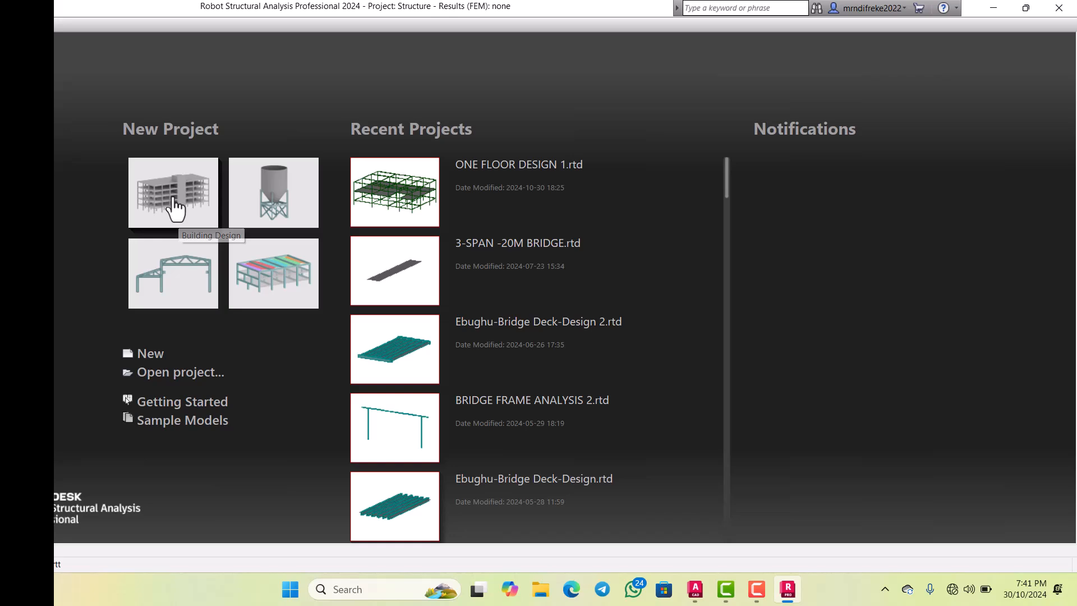
Step: Start a new Building Design project
{"action": "left_click", "coordinate": [174, 199]}
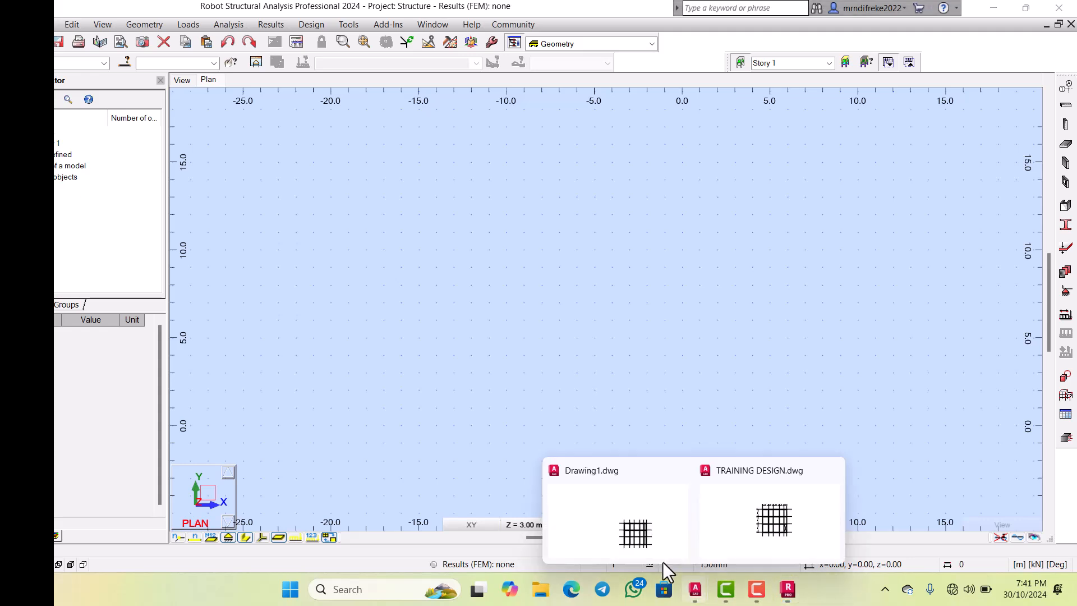
Step: Switch to AutoCAD and examine the grid layout and axis spacings in Drawing1.dwg and TRAINING DESIGN.dwg
{"action": "left_click", "coordinate": [639, 479]}
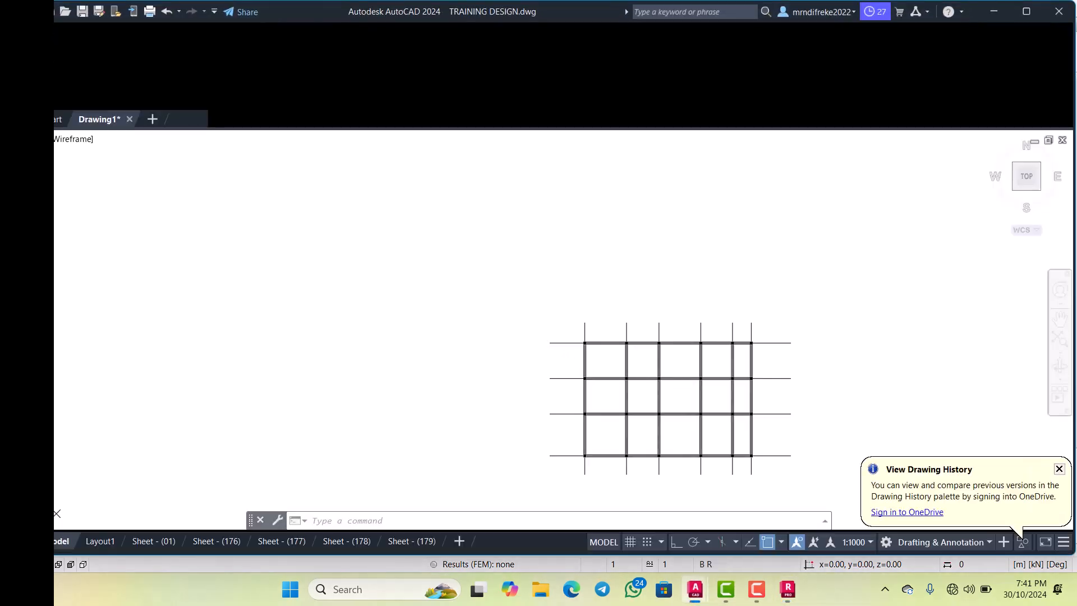
{"action": "scroll", "coordinate": [622, 358], "scroll_direction": "up", "scroll_amount": 4}
{"action": "scroll", "coordinate": [584, 335], "scroll_direction": "down", "scroll_amount": 4}
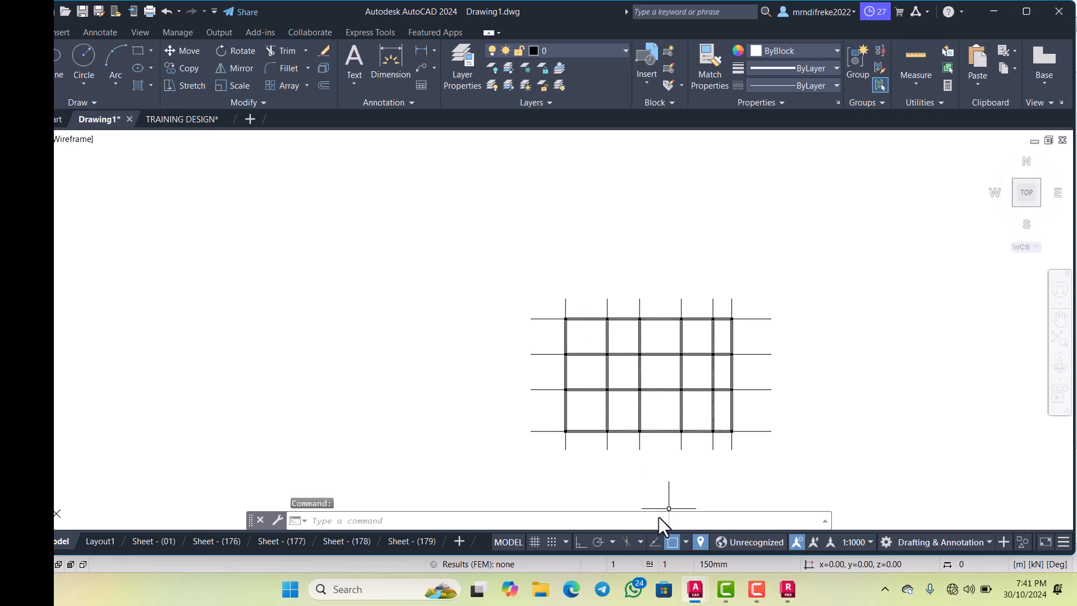
{"action": "mouse_move", "coordinate": [695, 589]}
{"action": "left_click", "coordinate": [724, 472]}
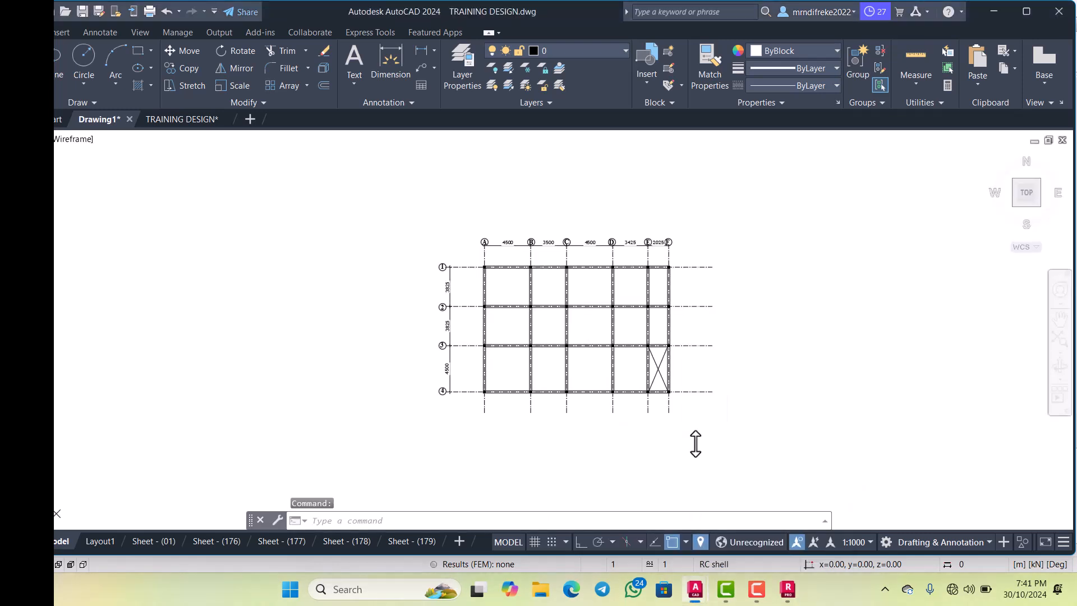
{"action": "scroll", "coordinate": [560, 281], "scroll_direction": "up", "scroll_amount": 4}
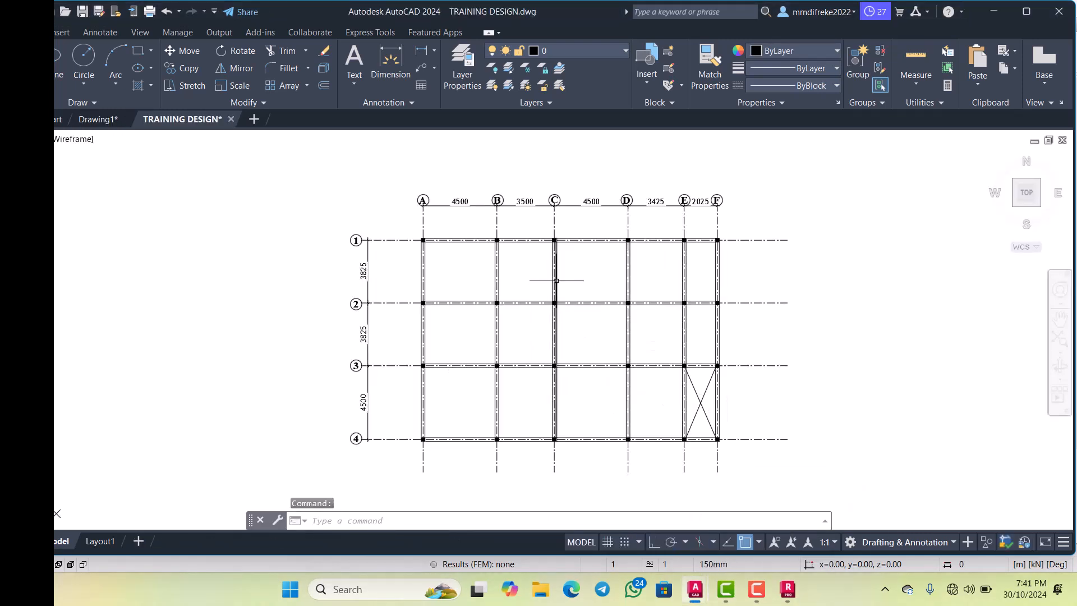
{"action": "scroll", "coordinate": [508, 260], "scroll_direction": "down", "scroll_amount": 2}
{"action": "scroll", "coordinate": [508, 259], "scroll_direction": "down", "scroll_amount": 1}
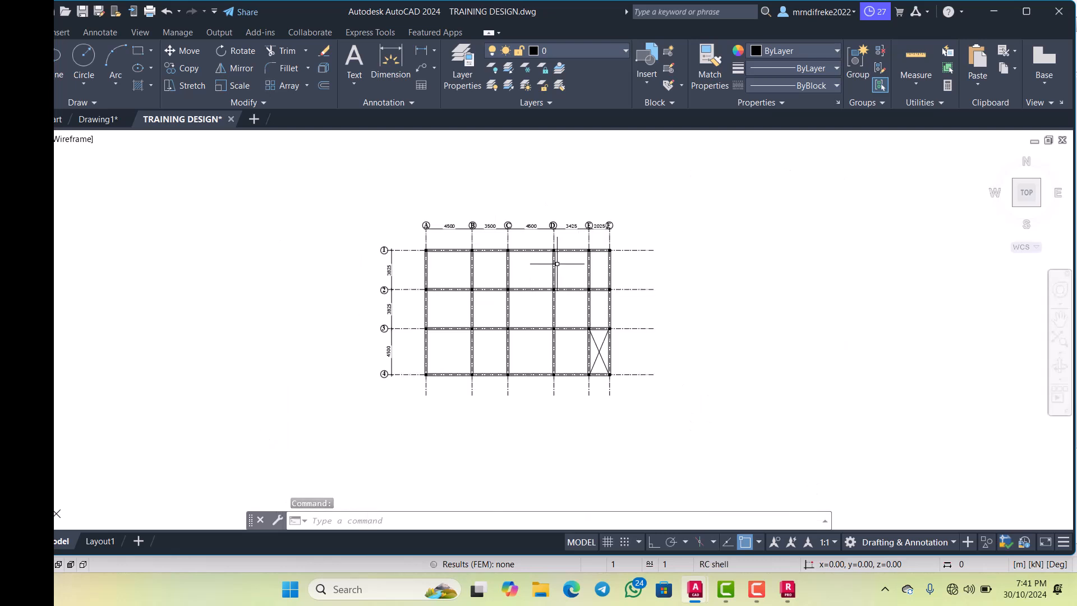
{"action": "scroll", "coordinate": [560, 257], "scroll_direction": "up", "scroll_amount": 3}
{"action": "scroll", "coordinate": [548, 247], "scroll_direction": "down", "scroll_amount": 1}
{"action": "scroll", "coordinate": [554, 245], "scroll_direction": "up", "scroll_amount": 1}
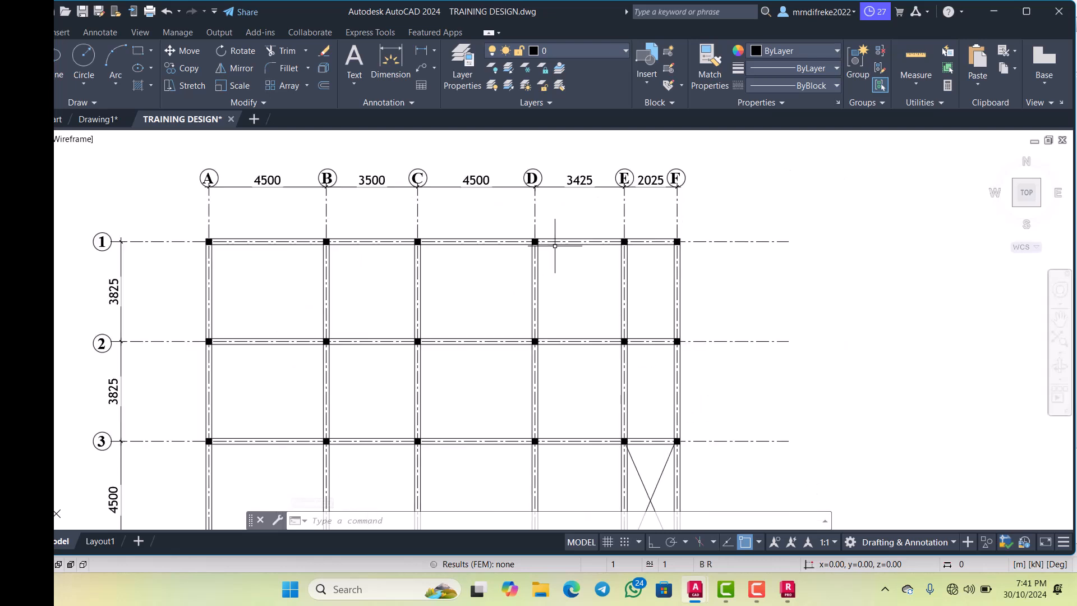
{"action": "scroll", "coordinate": [555, 247], "scroll_direction": "down", "scroll_amount": 2}
{"action": "mouse_move", "coordinate": [757, 589]}
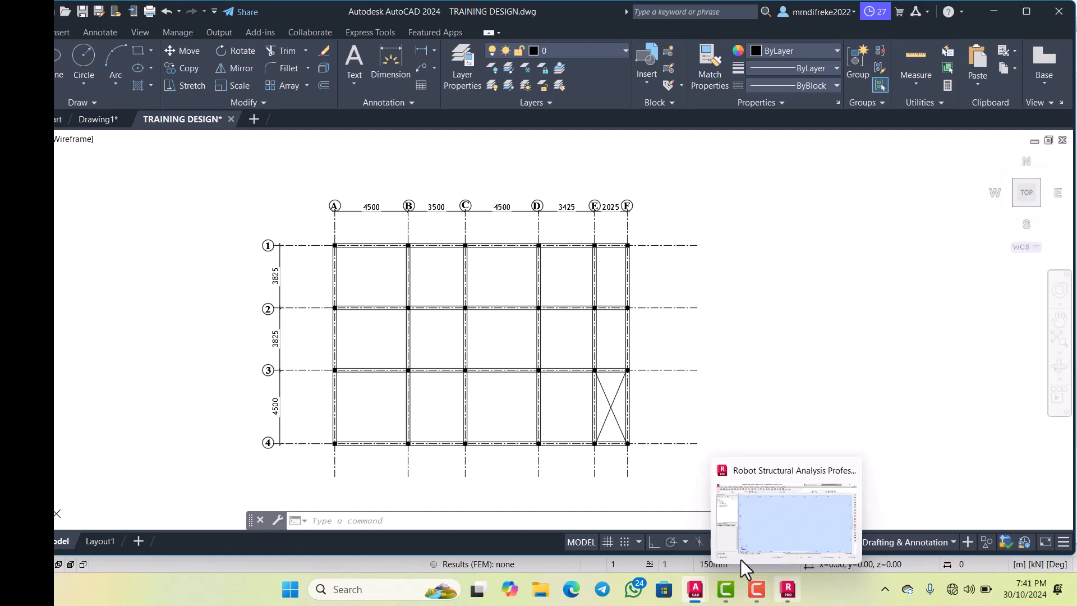
Step: Switch back to Robot Structural Analysis and set the default units in the job preferences to metric
{"action": "left_click", "coordinate": [743, 560]}
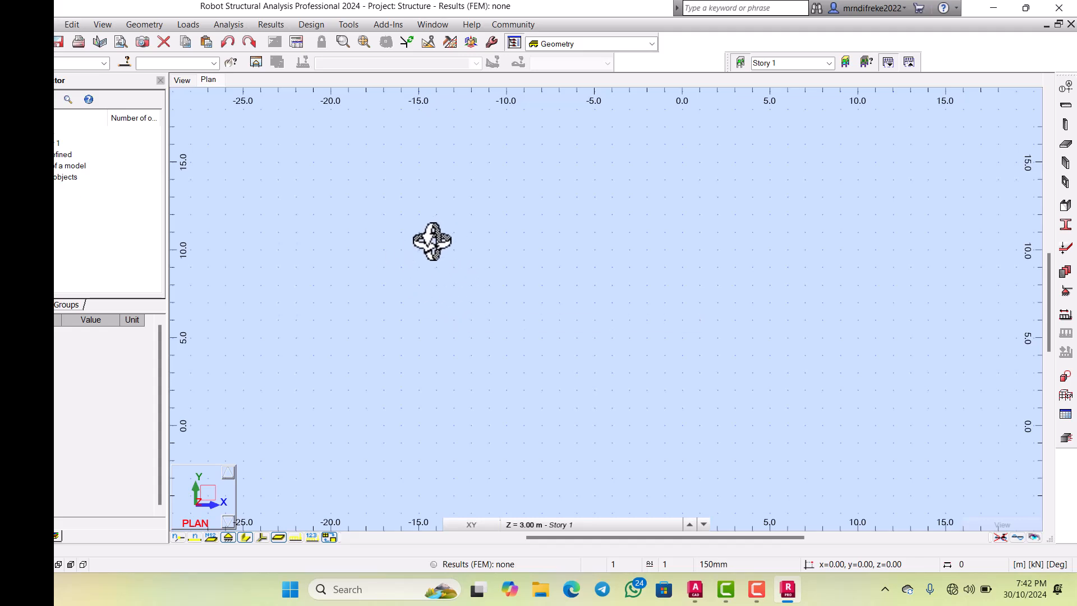
{"action": "left_click", "coordinate": [324, 21]}
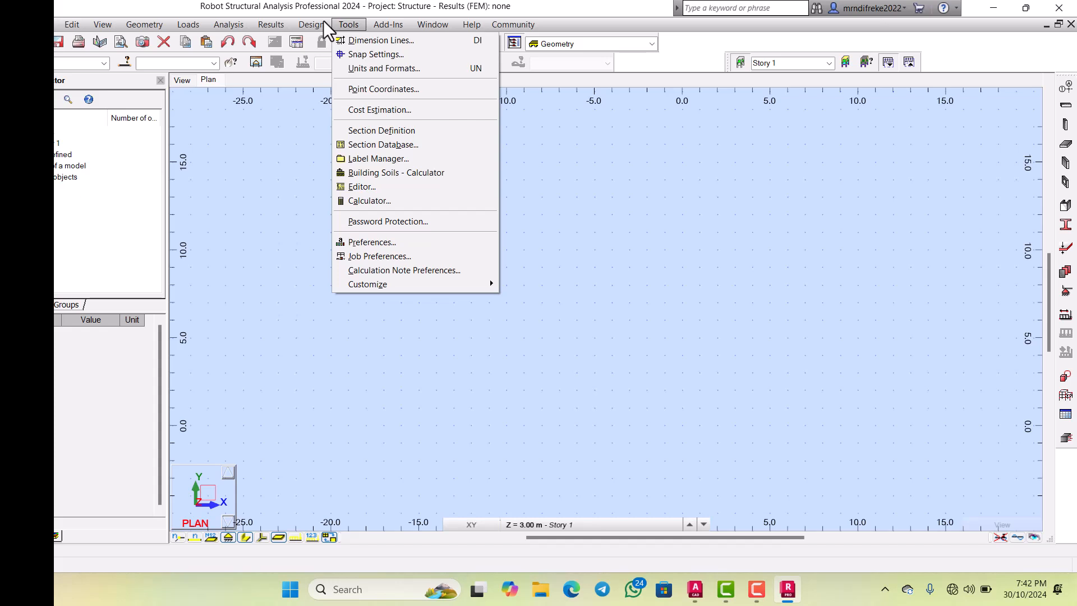
{"action": "left_click", "coordinate": [357, 256]}
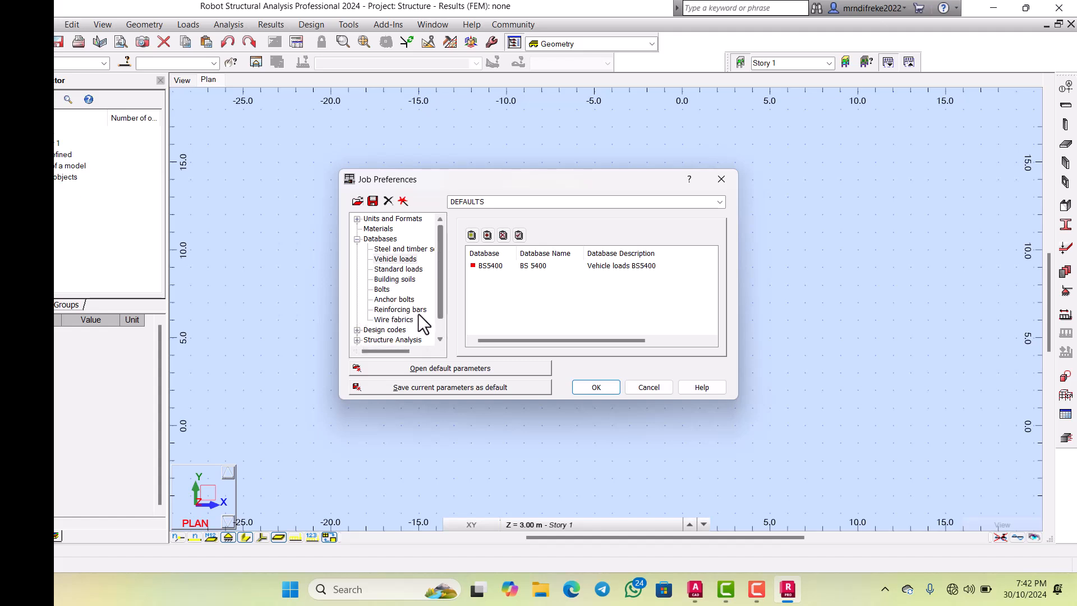
{"action": "scroll", "coordinate": [416, 310], "scroll_direction": "down", "scroll_amount": 1}
{"action": "scroll", "coordinate": [385, 235], "scroll_direction": "up", "scroll_amount": 1}
{"action": "left_click", "coordinate": [378, 211]}
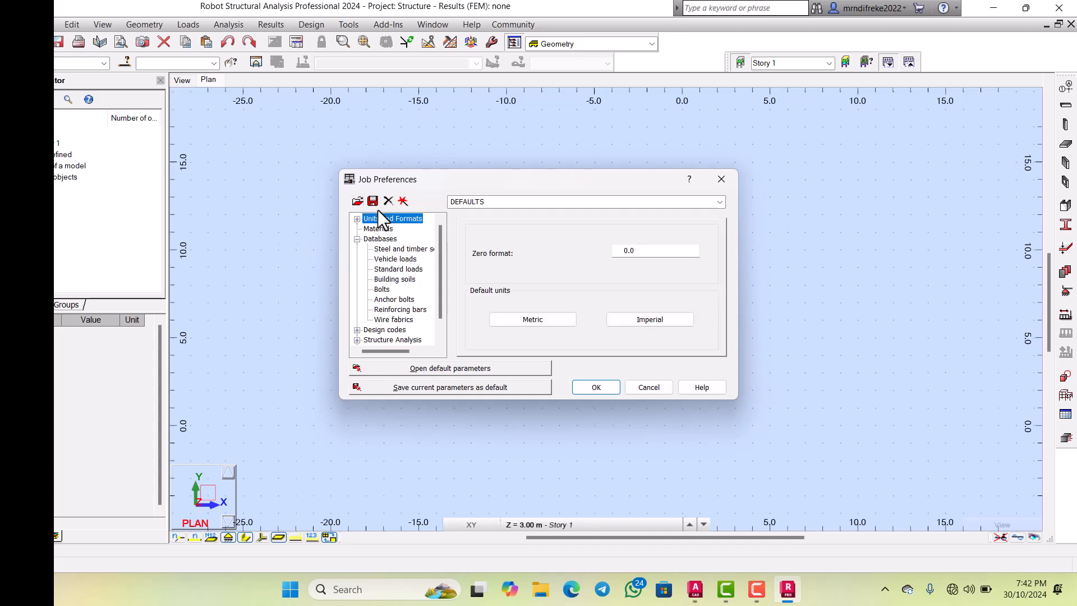
{"action": "left_click", "coordinate": [499, 312]}
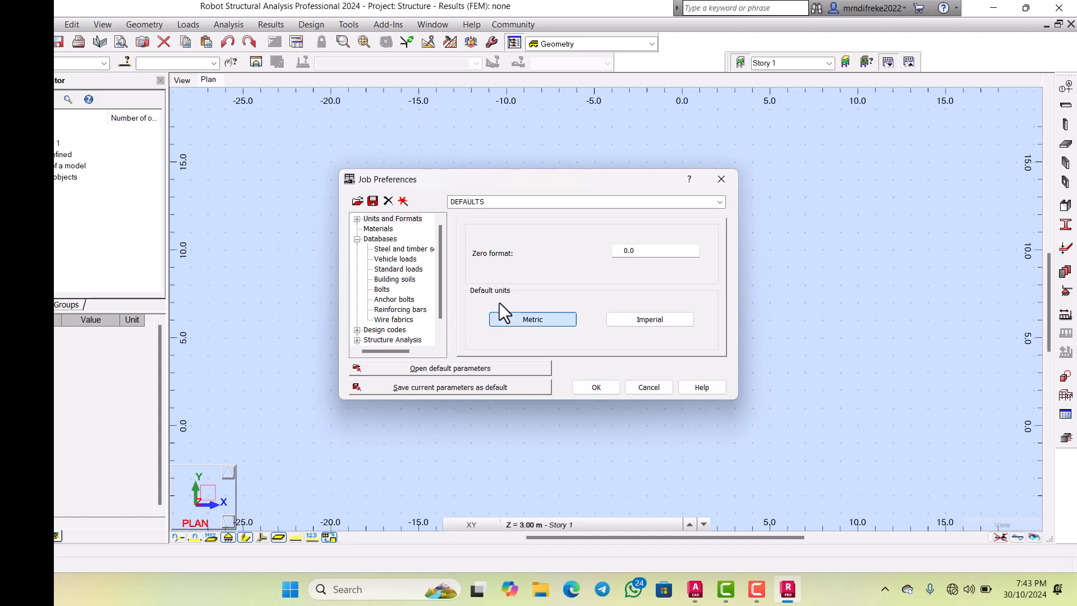
{"action": "key", "text": "Return"}
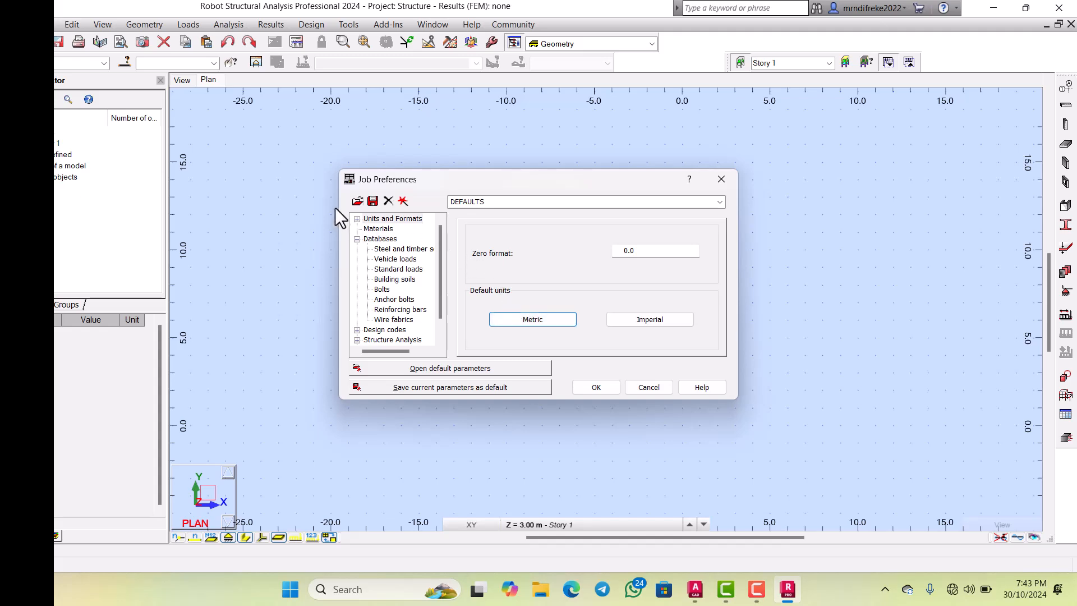
Step: Review the dimension, force, other and unit edition settings under the job's units and formats
{"action": "left_click", "coordinate": [357, 219]}
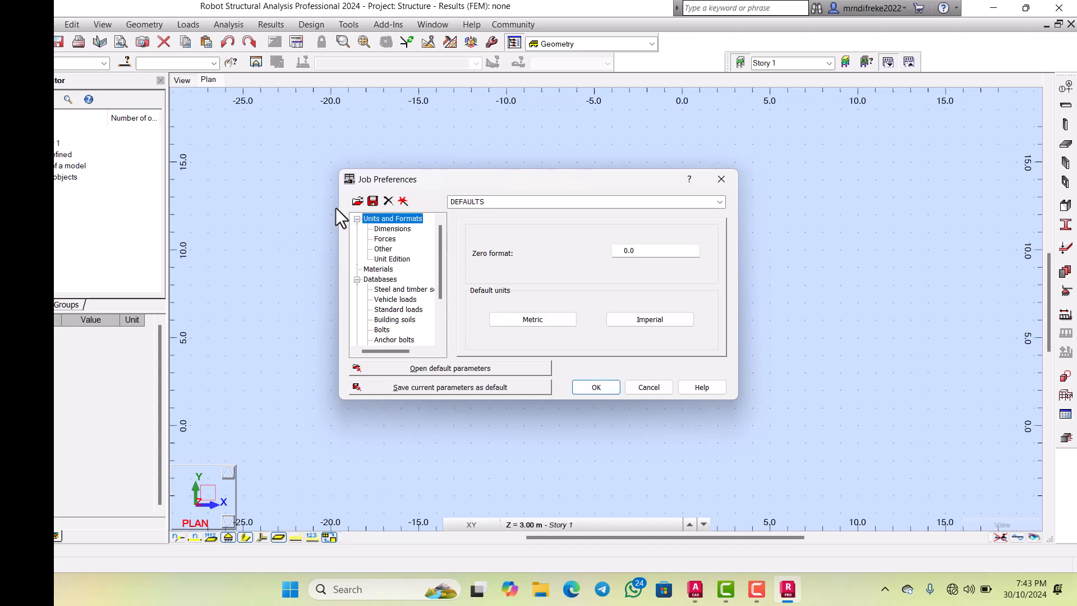
{"action": "left_click", "coordinate": [379, 225]}
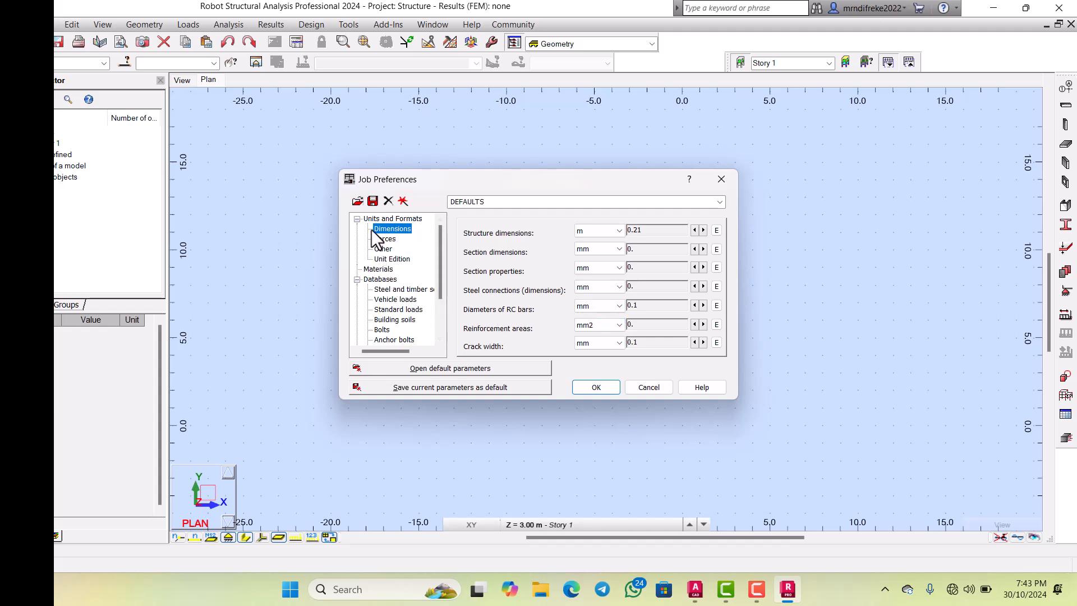
{"action": "key", "text": "Down"}
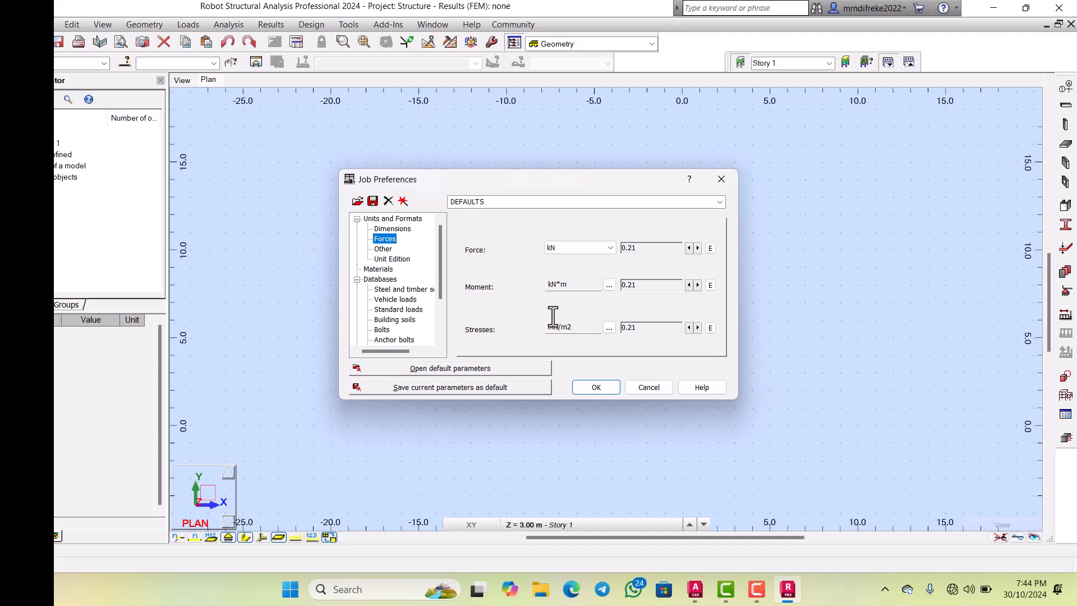
{"action": "left_click", "coordinate": [376, 250]}
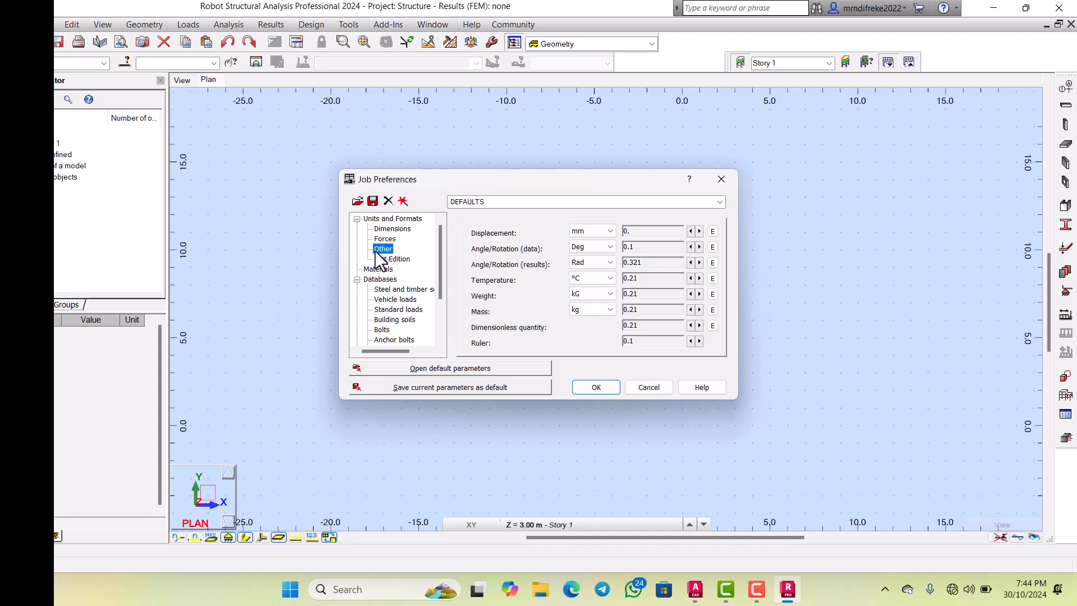
{"action": "key", "text": "Down"}
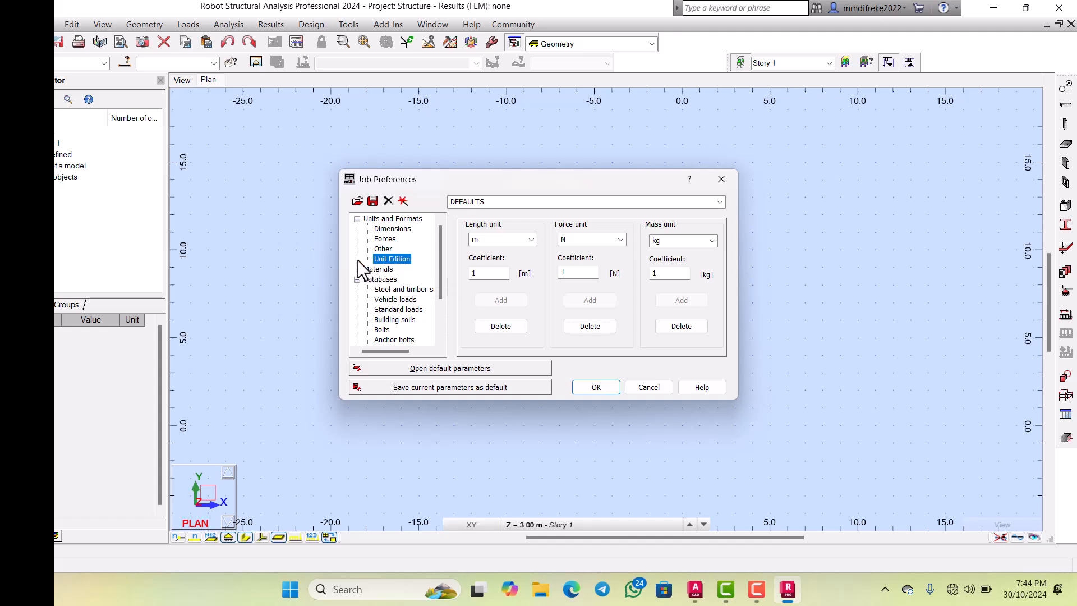
Step: Set the material set in the job preferences to Eurocode
{"action": "key", "text": "Down"}
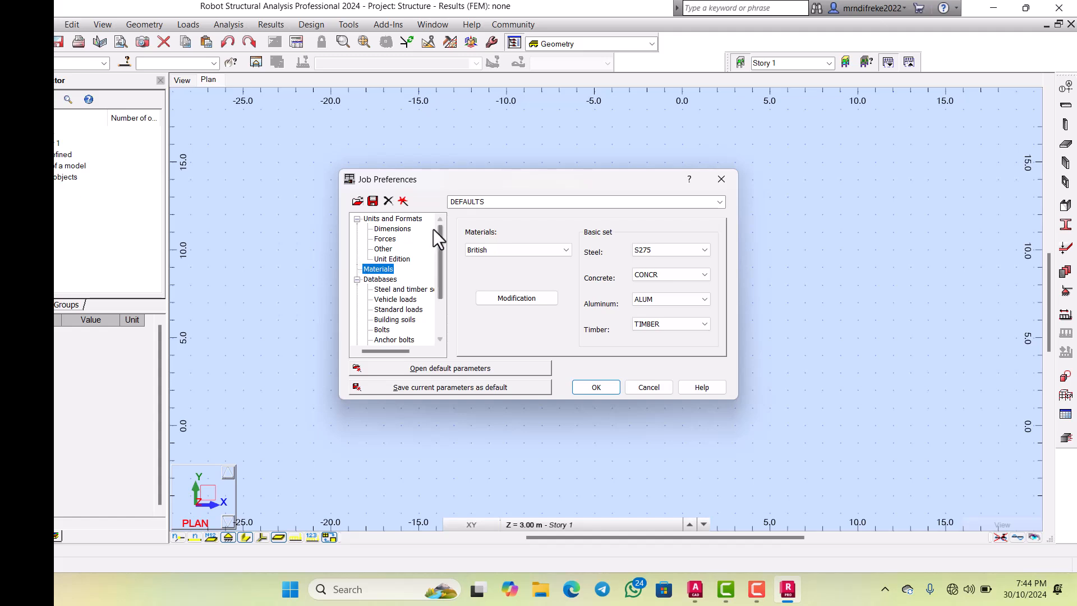
{"action": "left_click", "coordinate": [501, 243]}
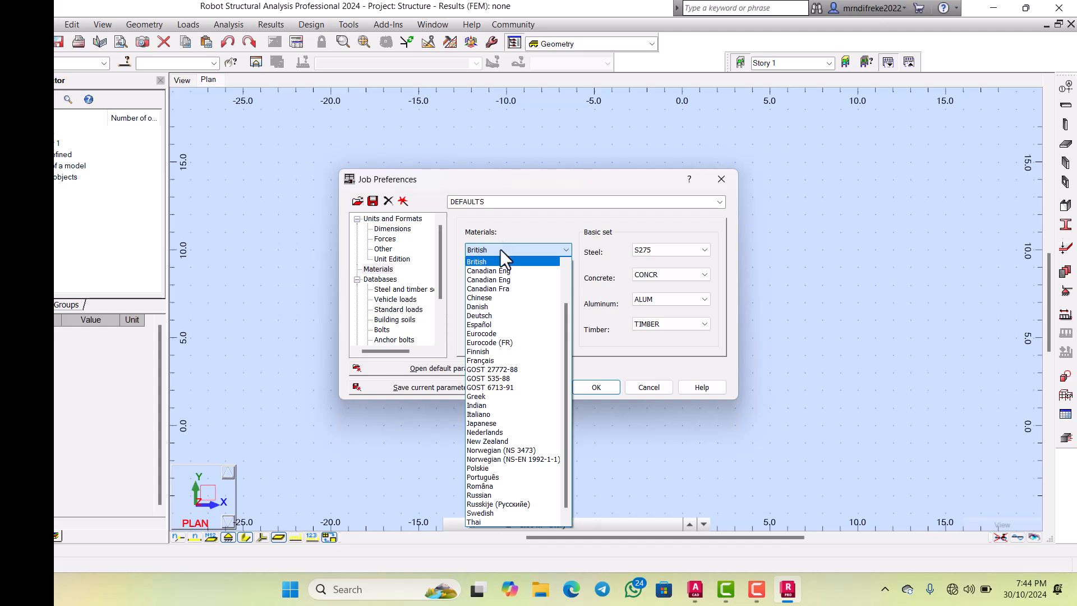
{"action": "left_click", "coordinate": [467, 317]}
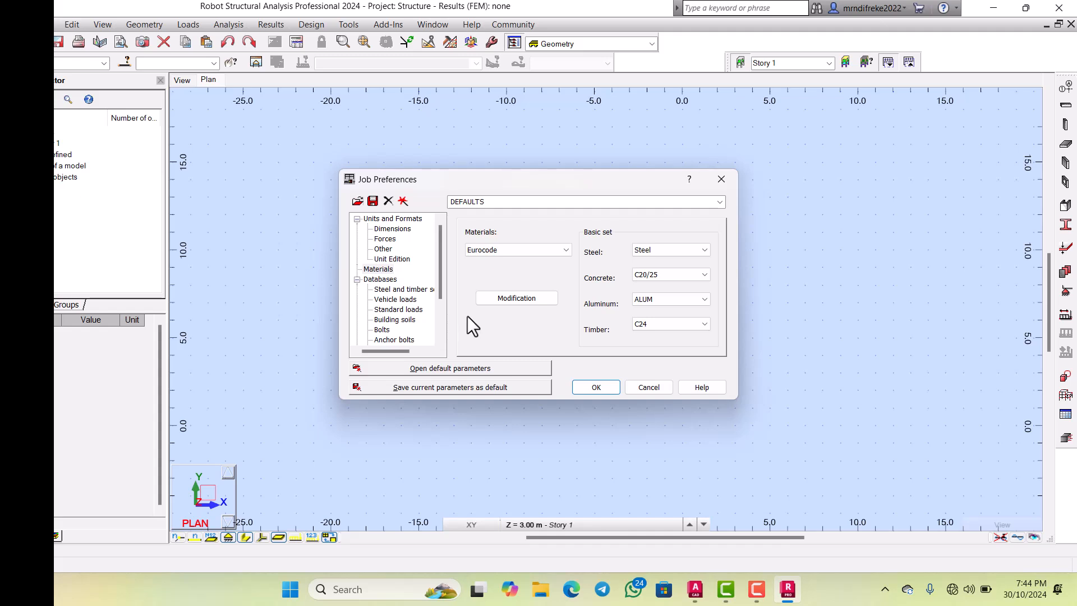
Step: Review the steel material definition and the concrete and steel grades available in the Eurocode basic set
{"action": "left_click", "coordinate": [489, 297]}
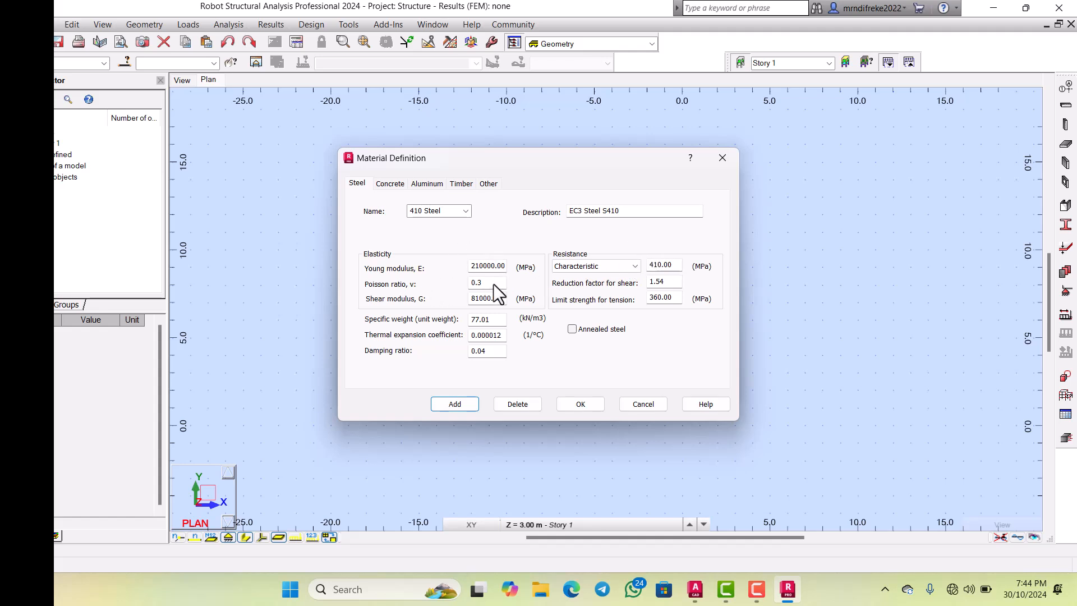
{"action": "left_click", "coordinate": [560, 400]}
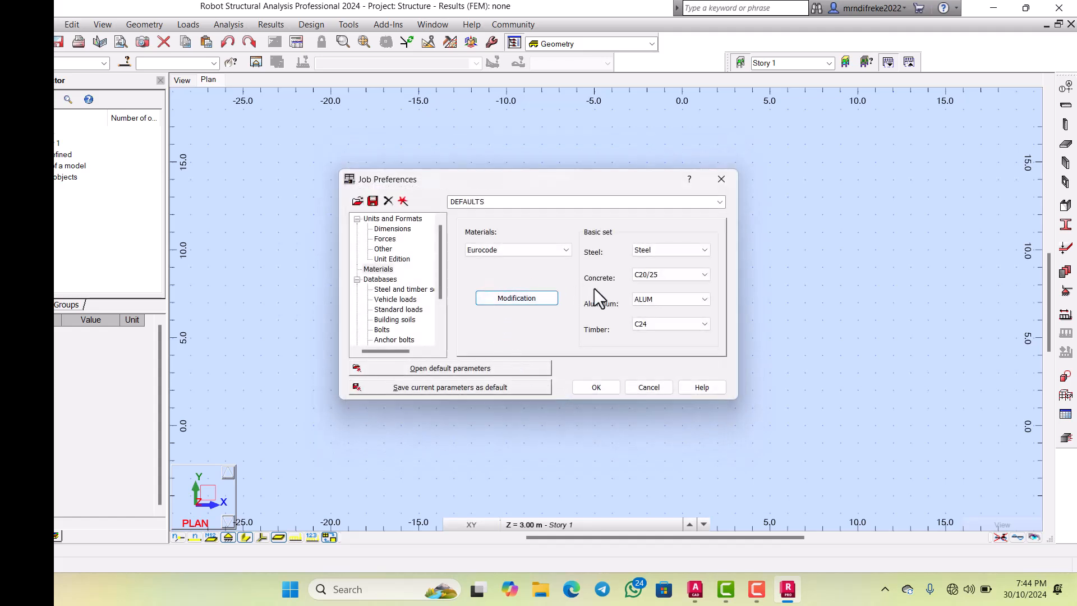
{"action": "left_click", "coordinate": [643, 268]}
{"action": "left_click", "coordinate": [642, 261]}
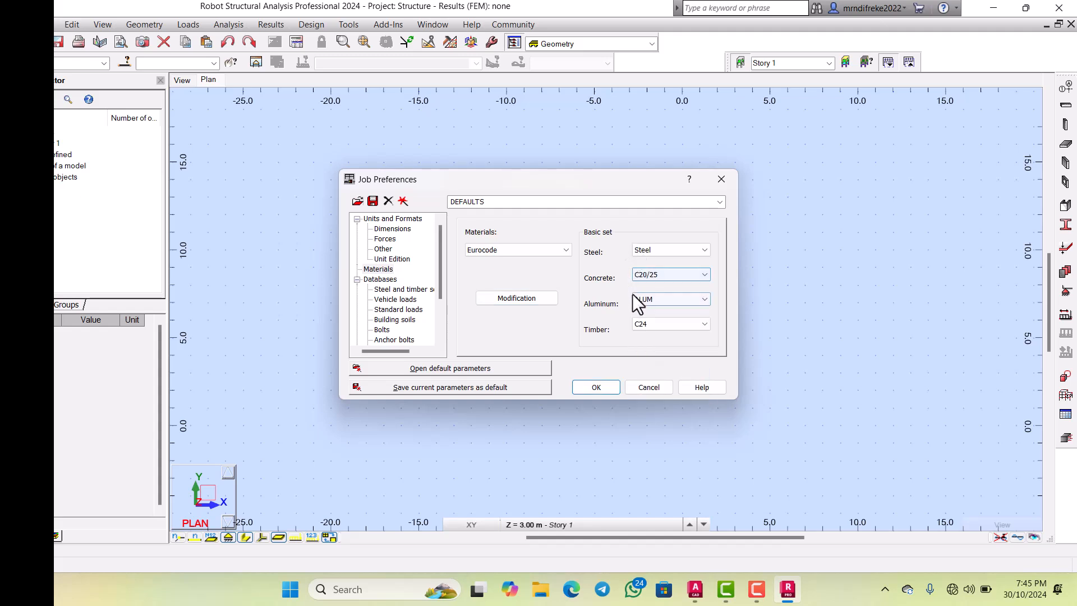
{"action": "left_click", "coordinate": [644, 245]}
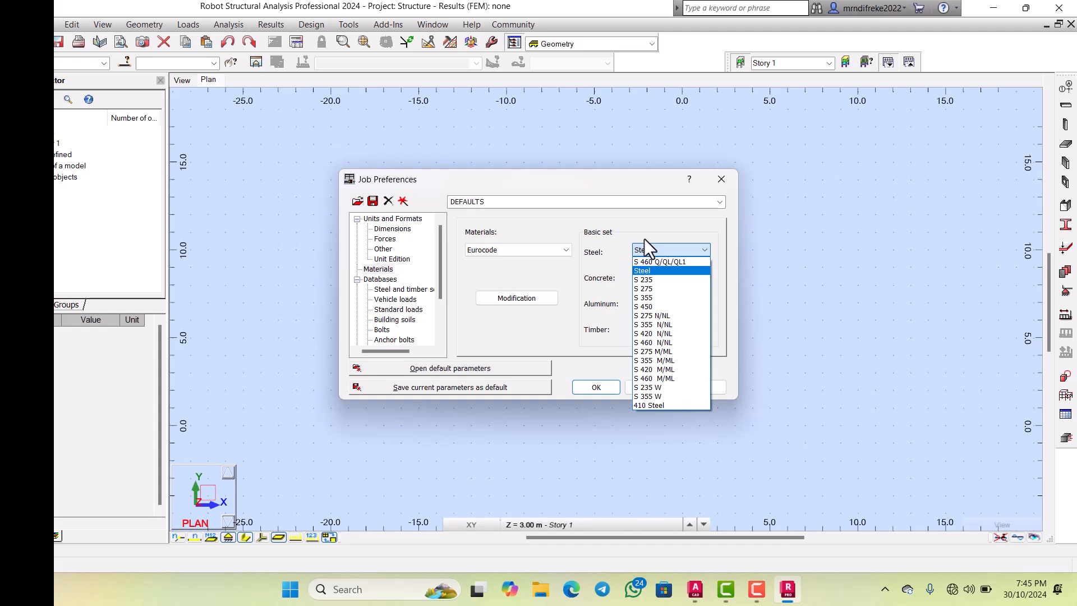
{"action": "left_click", "coordinate": [621, 257]}
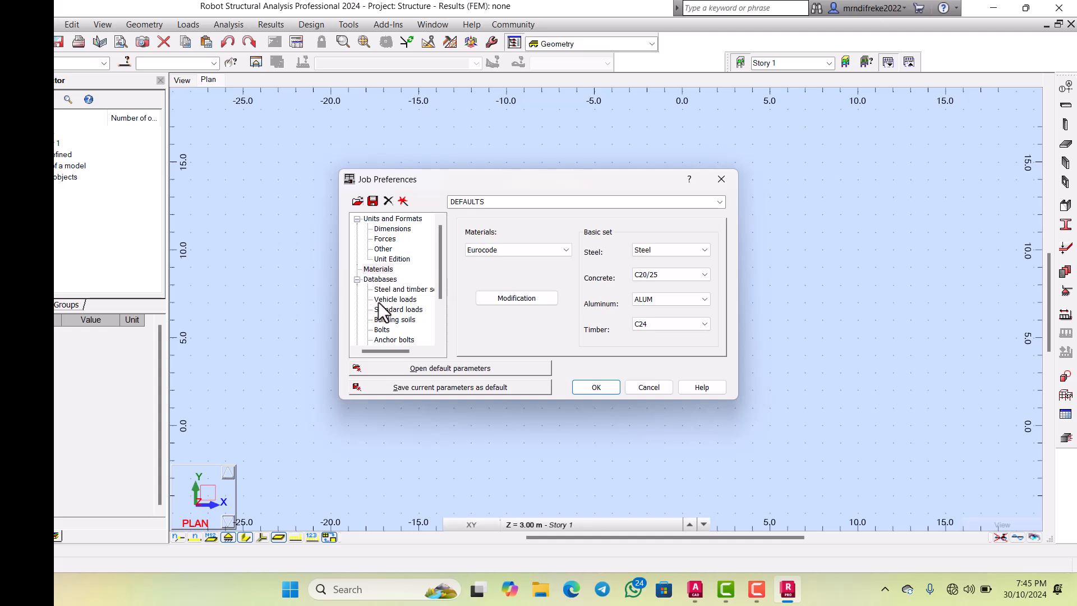
Step: Try to choose ENV 1993-1:1992 (Eurocode 3) as the design code for steel/aluminum structures from the full code list
{"action": "scroll", "coordinate": [390, 320], "scroll_direction": "down", "scroll_amount": 1}
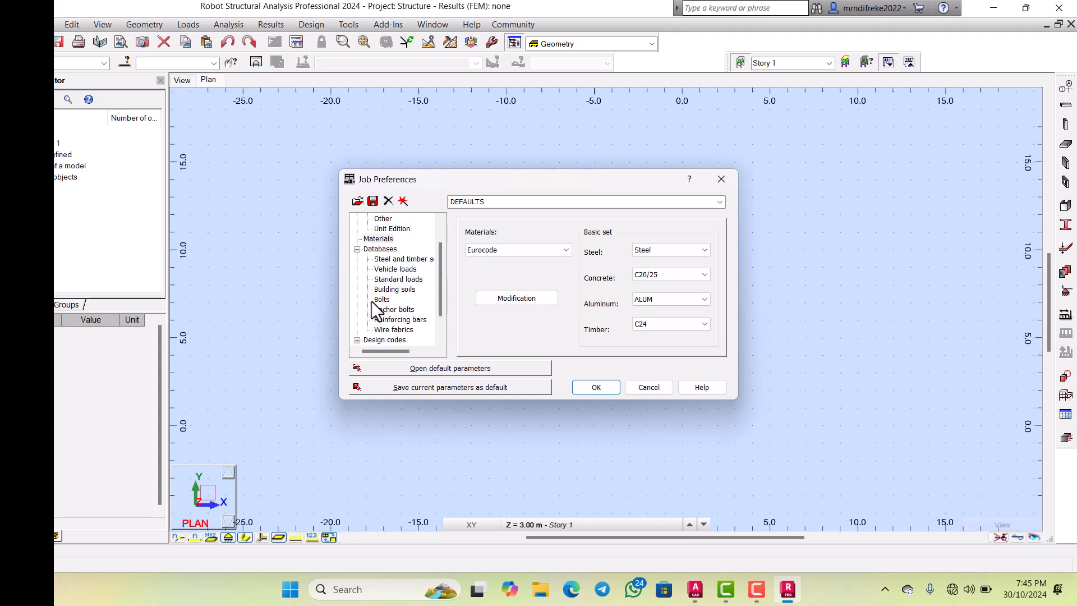
{"action": "left_click", "coordinate": [381, 338]}
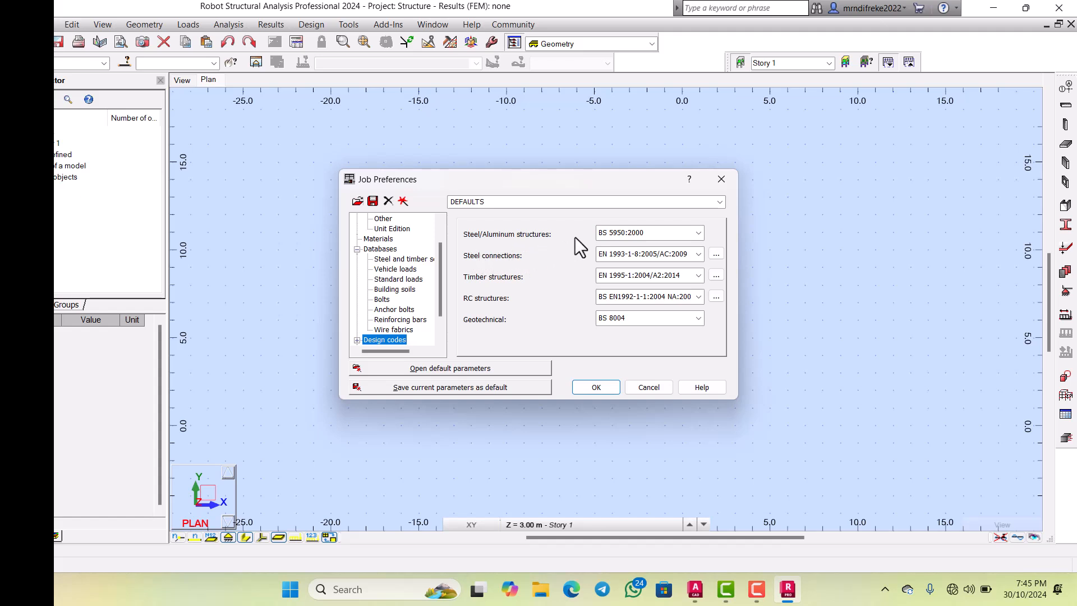
{"action": "left_click", "coordinate": [636, 231]}
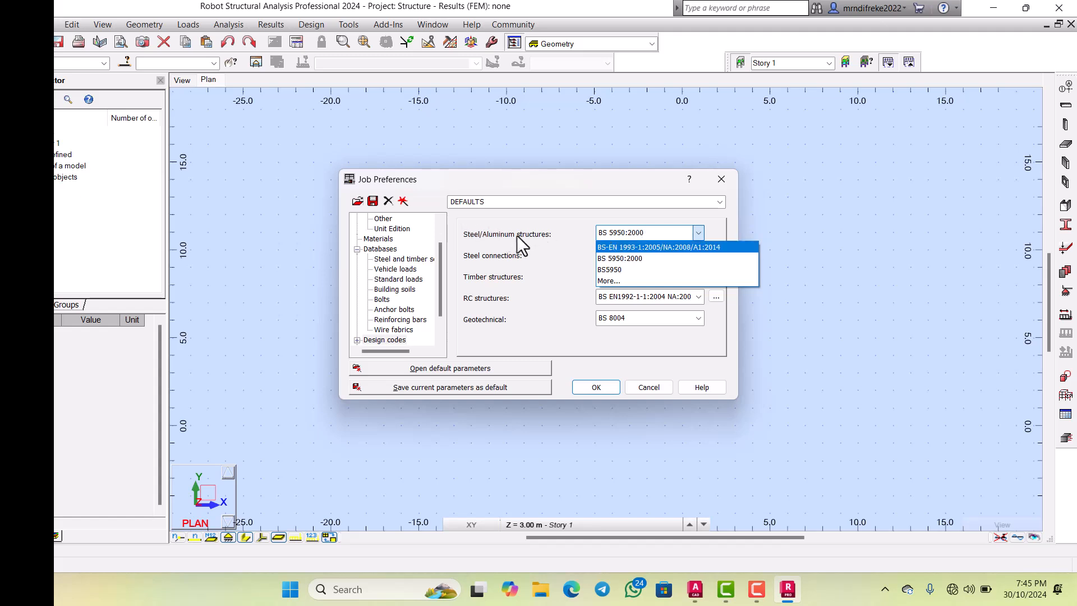
{"action": "key", "text": "Down"}
{"action": "key", "text": "Down"}
{"action": "key", "text": "Down"}
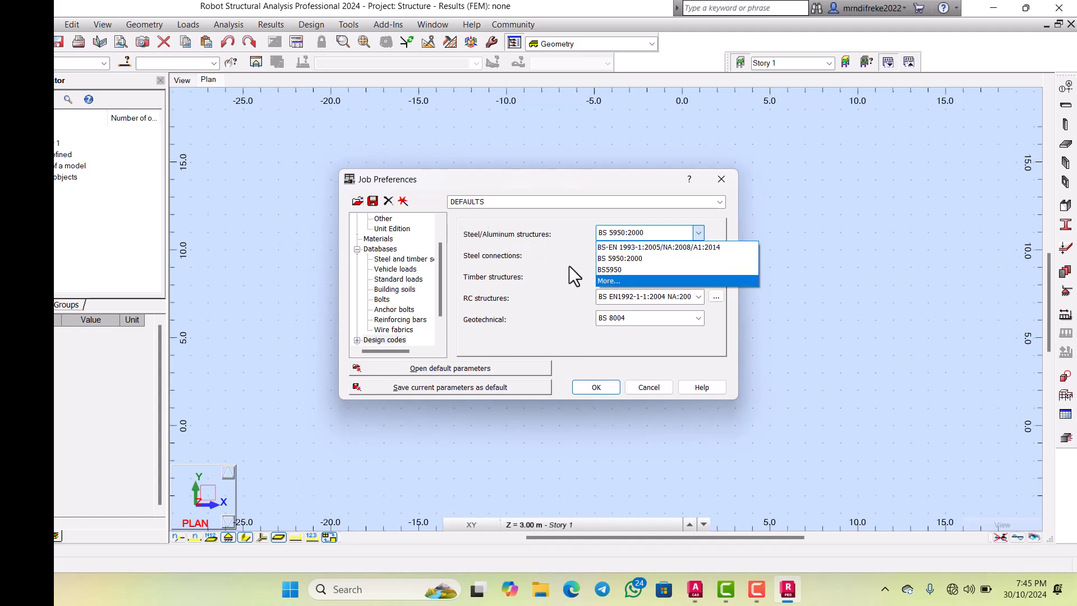
{"action": "key", "text": "Return"}
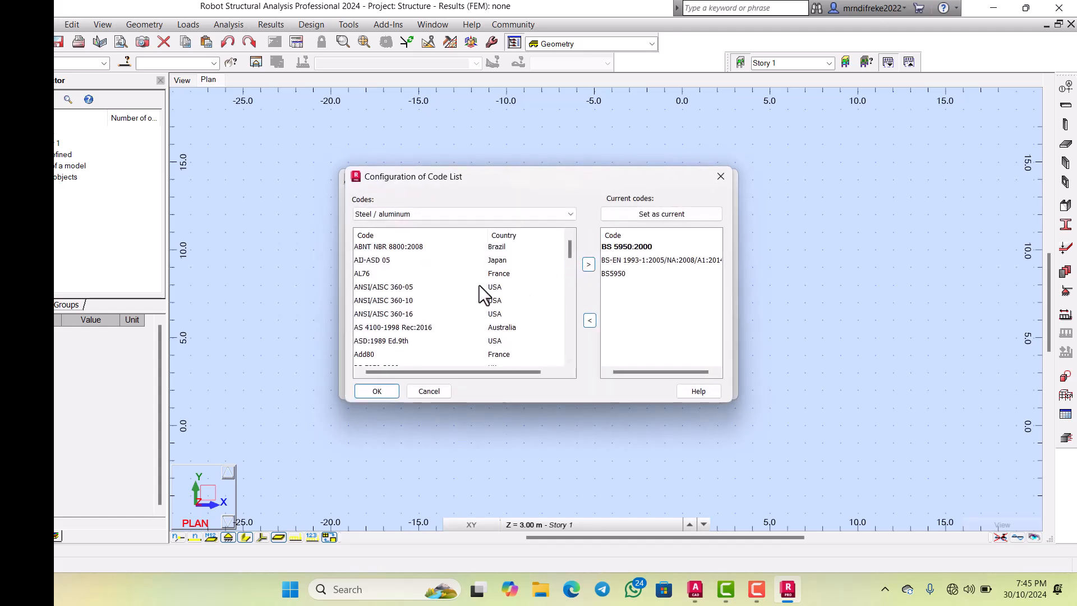
{"action": "scroll", "coordinate": [395, 287], "scroll_direction": "down", "scroll_amount": 9}
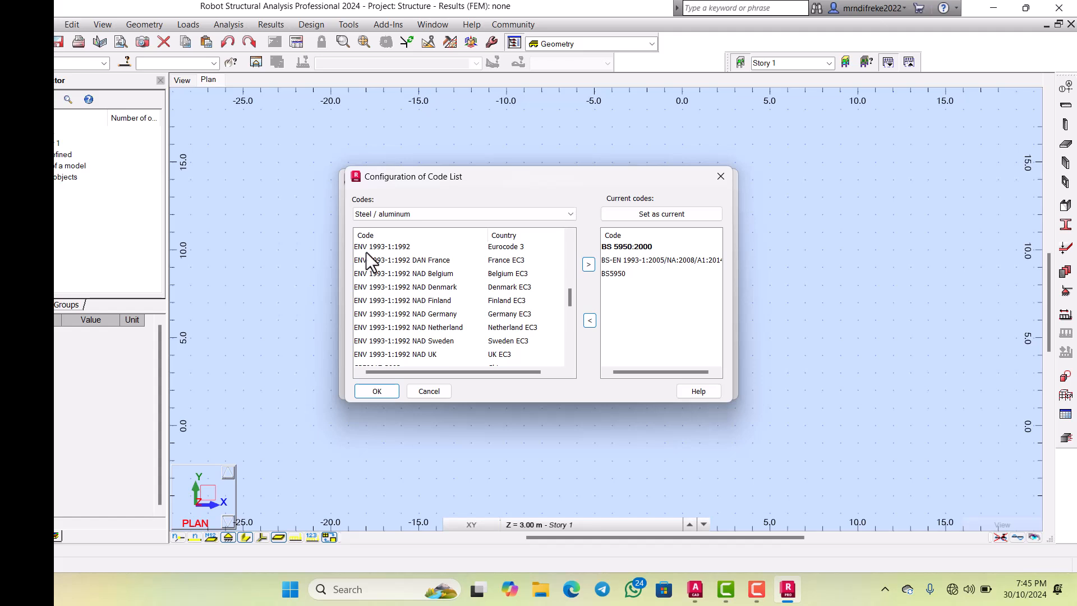
{"action": "left_click", "coordinate": [480, 241]}
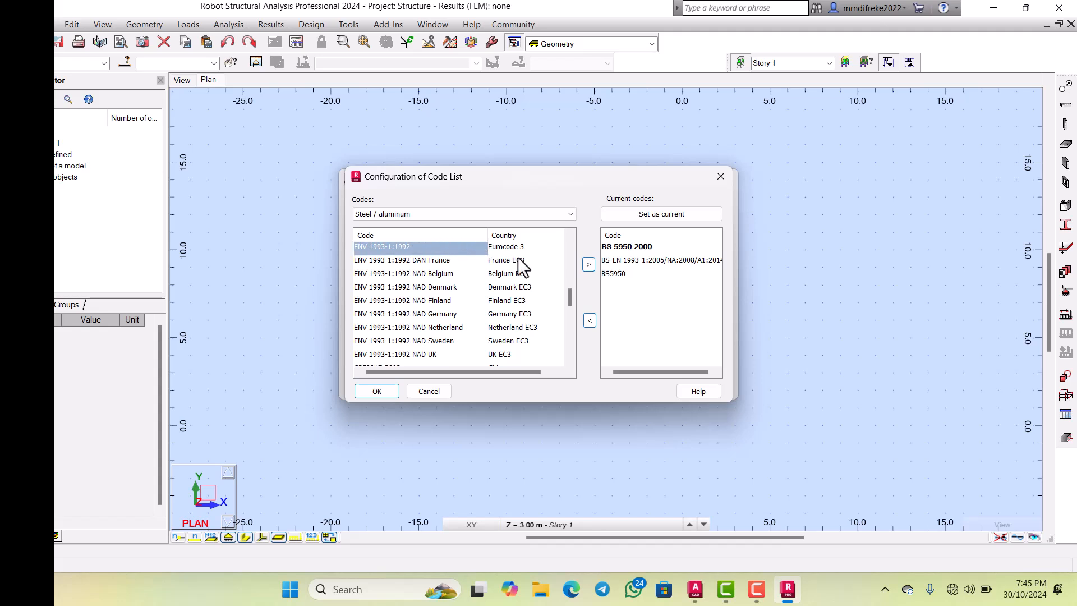
{"action": "left_click", "coordinate": [373, 388]}
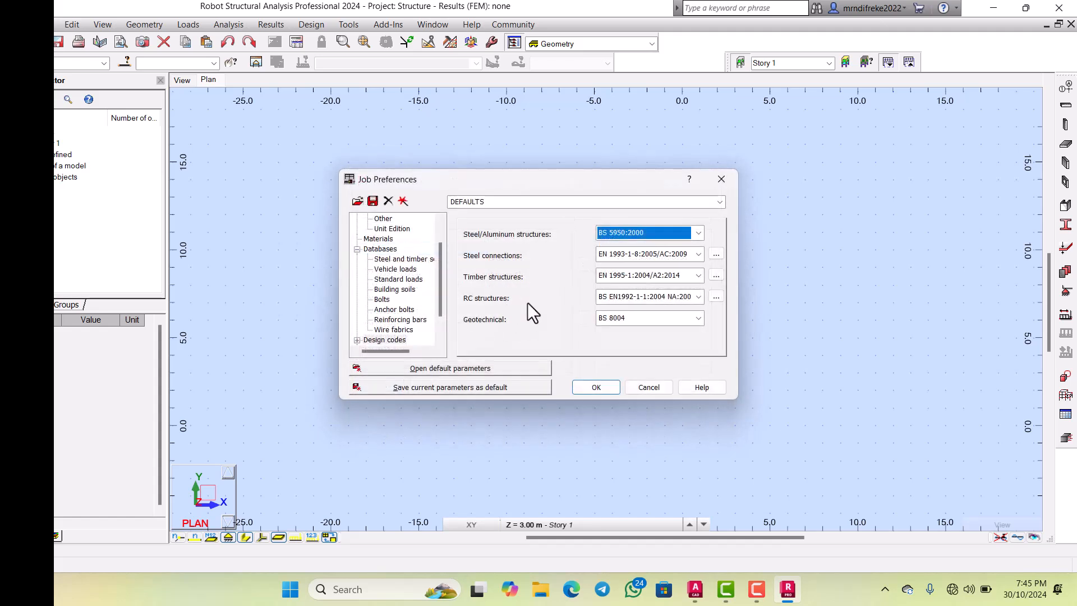
Step: Set BS-EN 1993-1:2005/NA:2008/A1:2014 as the current steel/aluminum design code and accept the job preferences, converting the member parameters to that code
{"action": "left_click", "coordinate": [671, 232]}
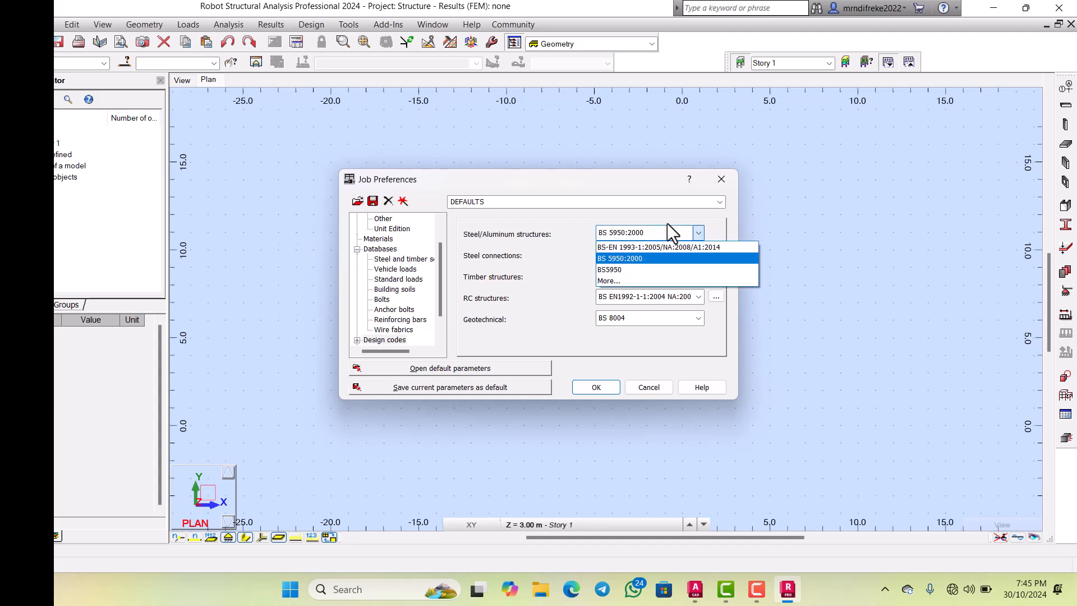
{"action": "key", "text": "Down"}
{"action": "key", "text": "Down"}
{"action": "key", "text": "Return"}
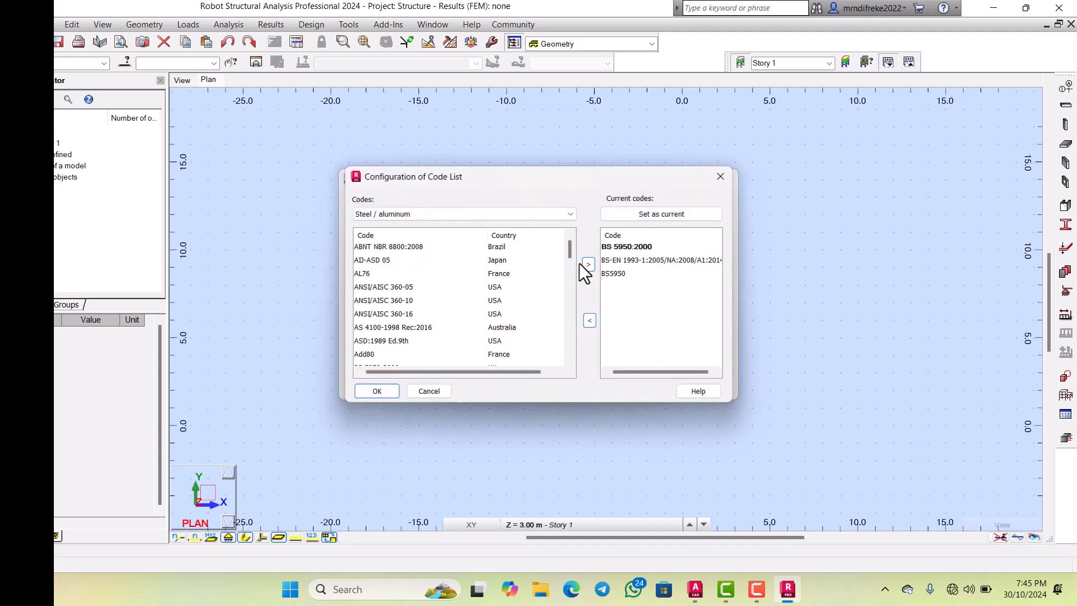
{"action": "left_click", "coordinate": [513, 212]}
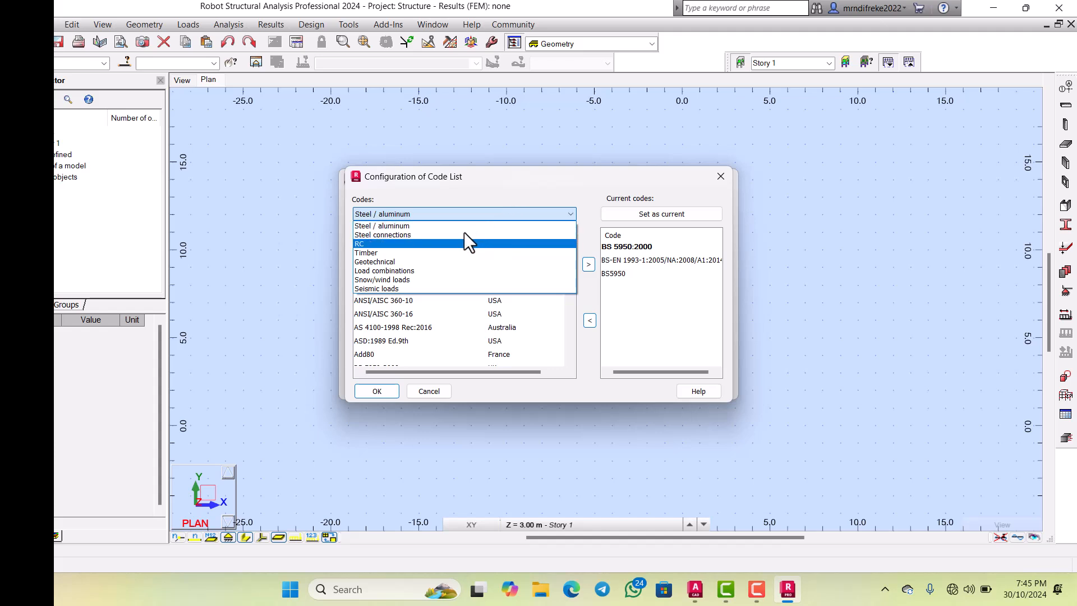
{"action": "left_click", "coordinate": [383, 217]}
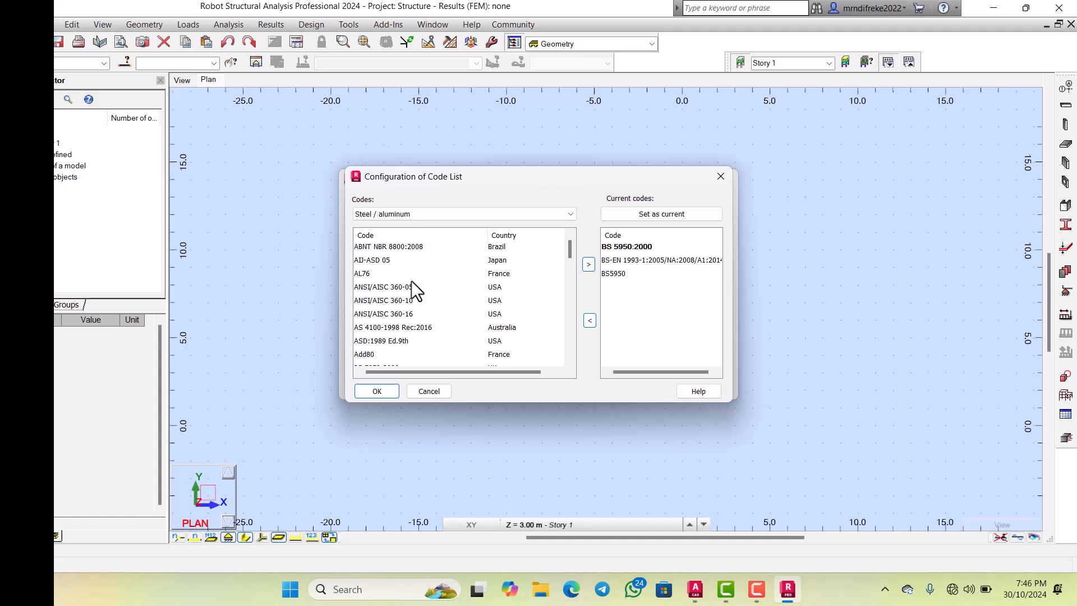
{"action": "scroll", "coordinate": [408, 311], "scroll_direction": "down", "scroll_amount": 6}
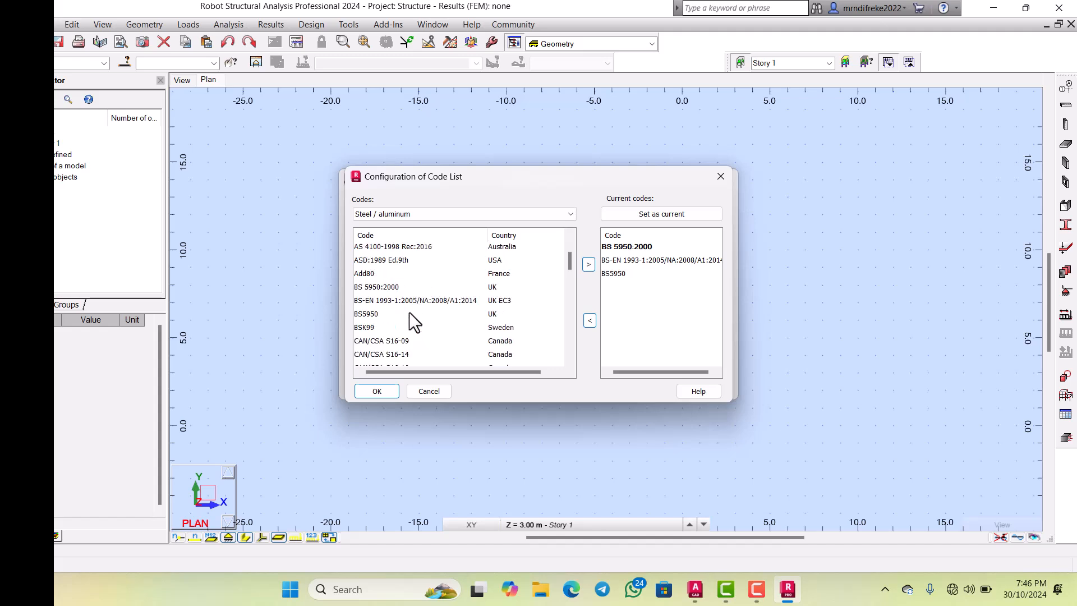
{"action": "scroll", "coordinate": [409, 312], "scroll_direction": "down", "scroll_amount": 5}
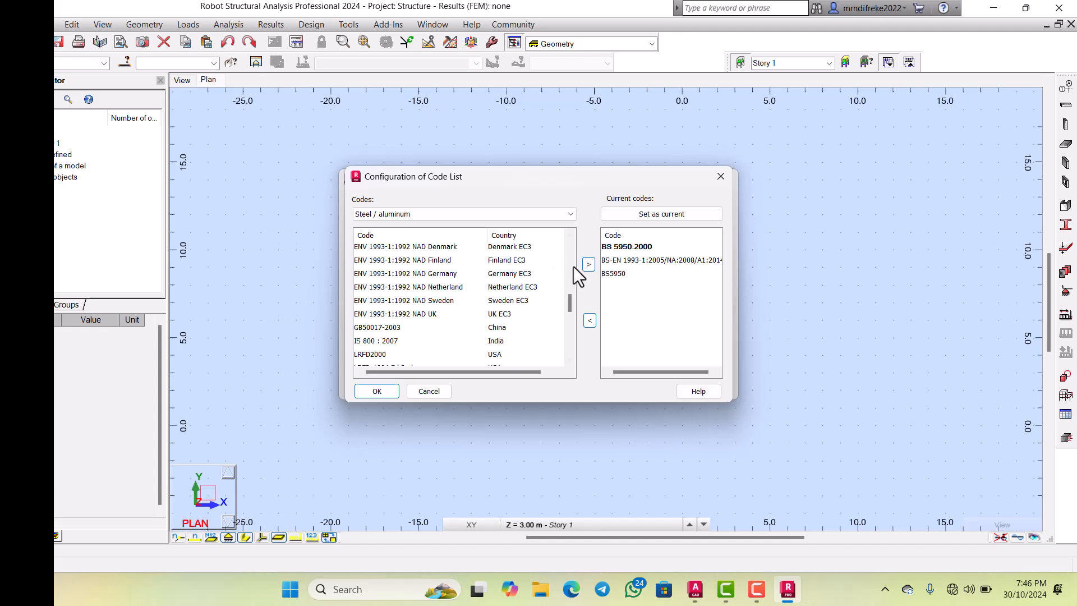
{"action": "left_click", "coordinate": [588, 263]}
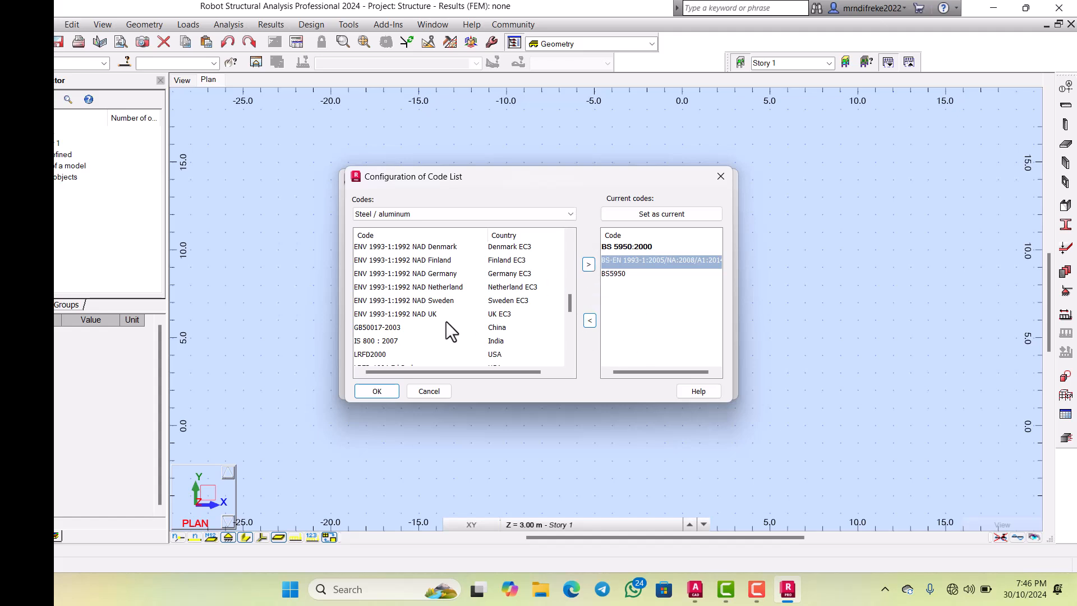
{"action": "left_click", "coordinate": [623, 213]}
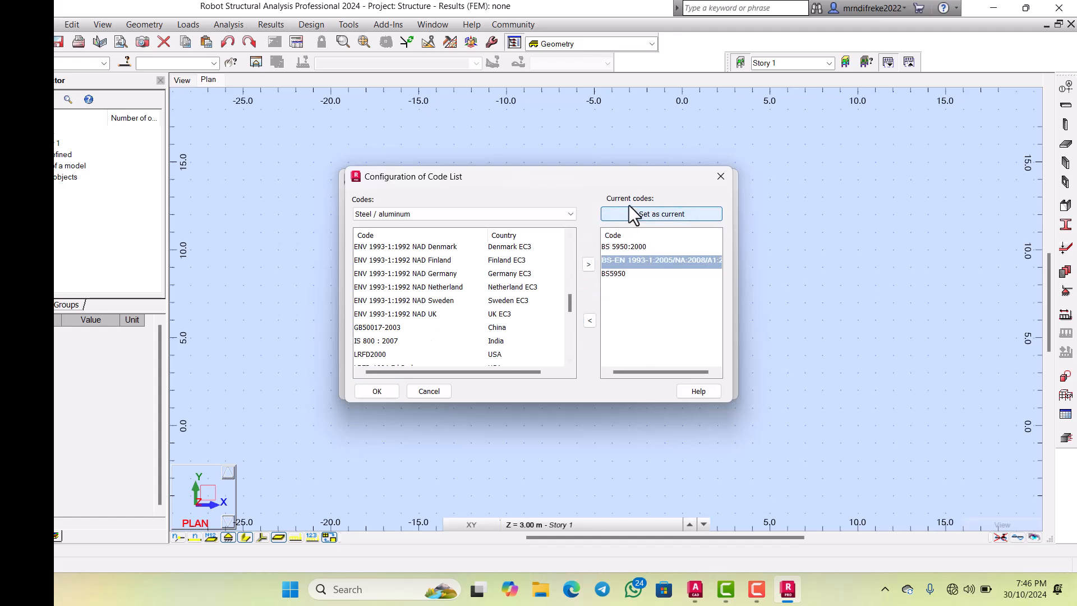
{"action": "left_click", "coordinate": [375, 389]}
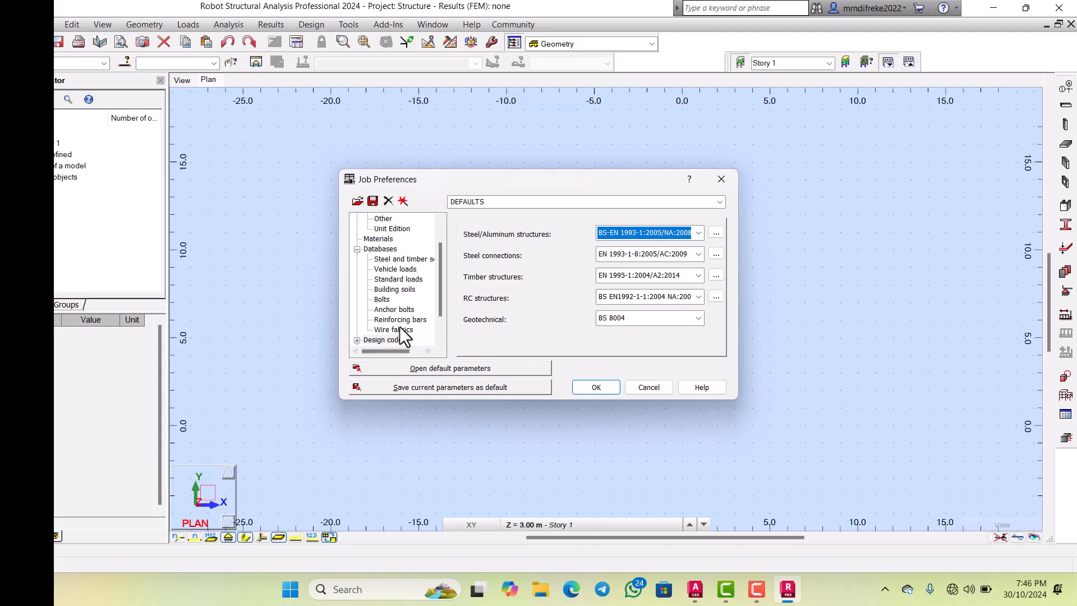
{"action": "left_click", "coordinate": [586, 386]}
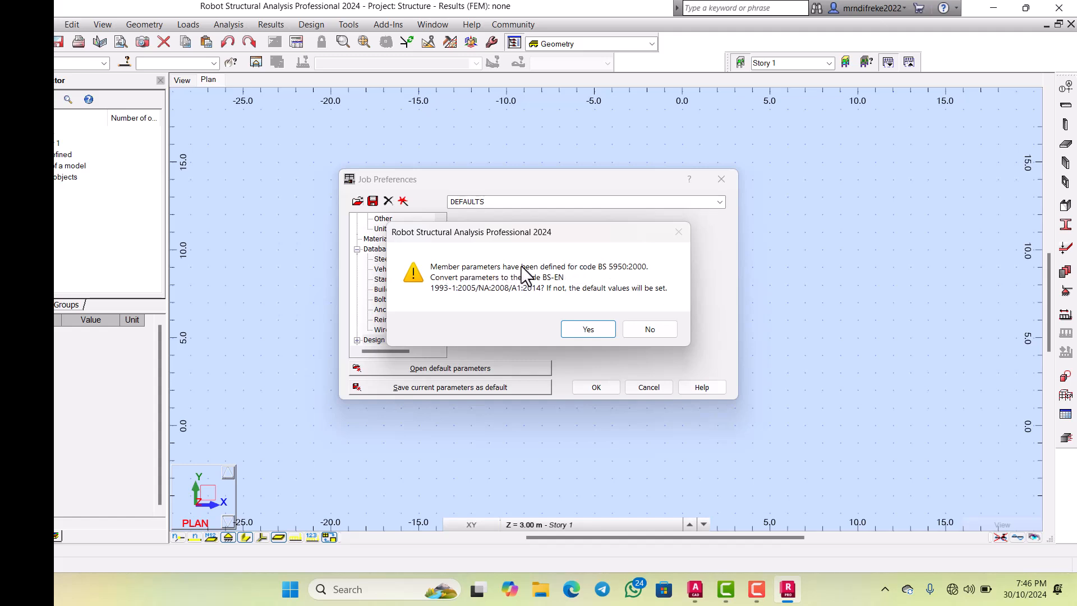
{"action": "left_click", "coordinate": [567, 325]}
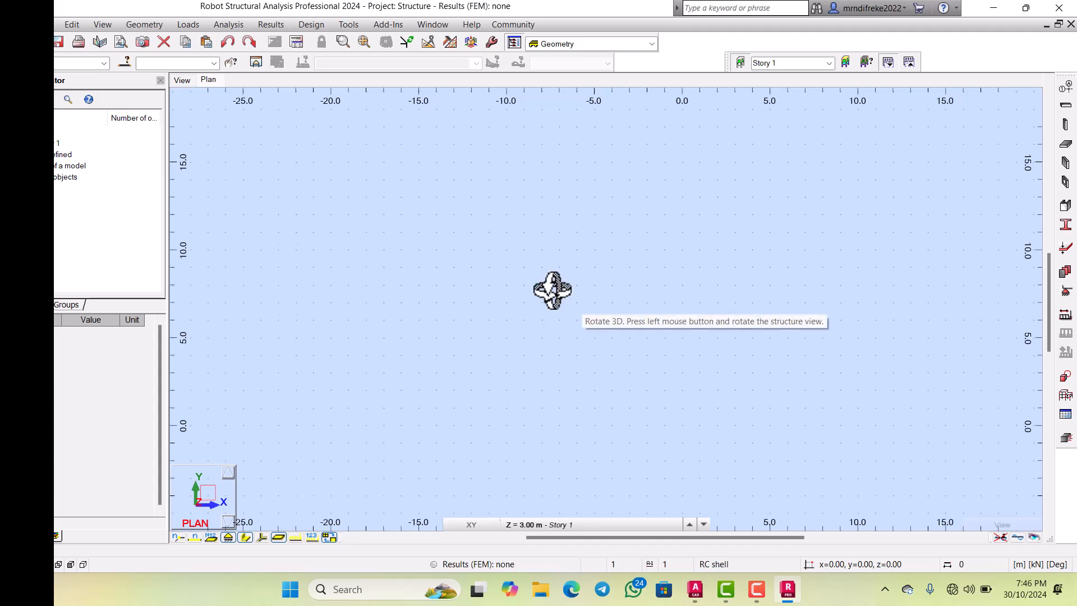
Step: Open the Cartesian structural axis definition for the X direction
{"action": "scroll", "coordinate": [486, 298], "scroll_direction": "down", "scroll_amount": 1}
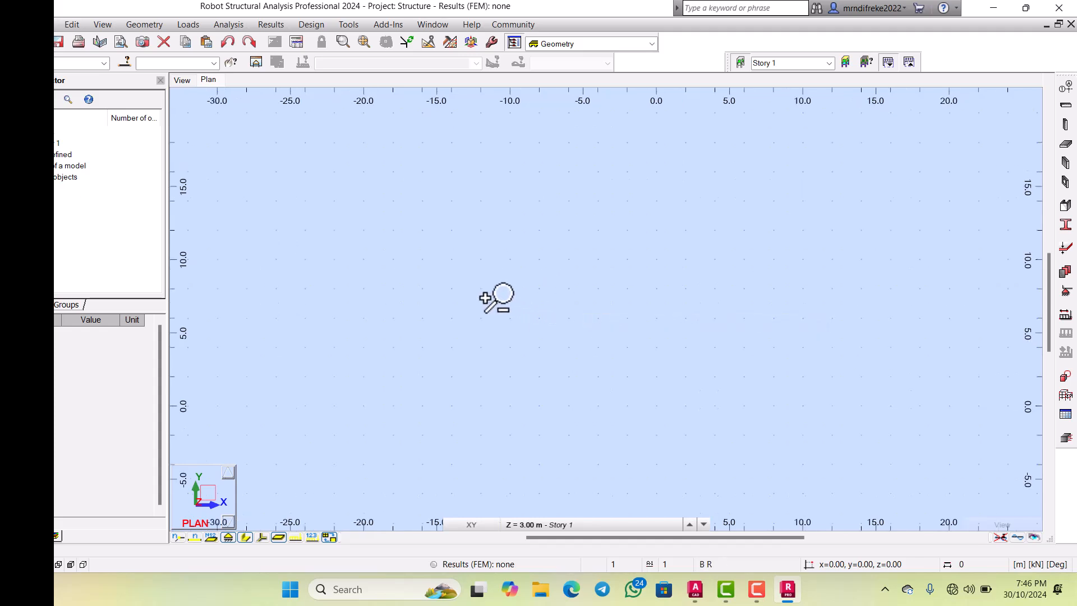
{"action": "scroll", "coordinate": [486, 299], "scroll_direction": "down", "scroll_amount": 1}
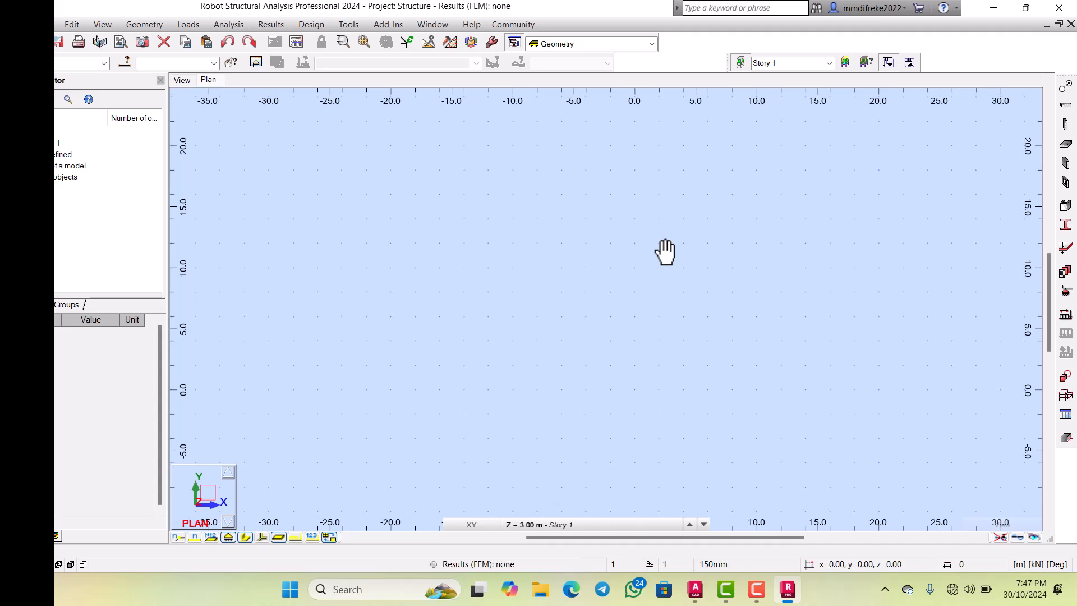
{"action": "left_click", "coordinate": [1016, 83]}
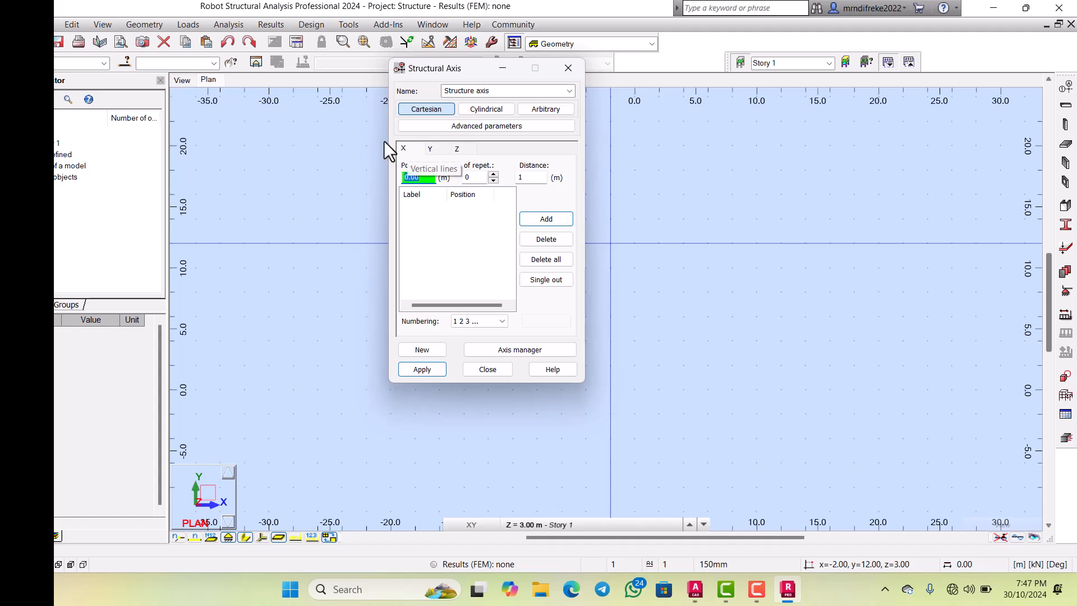
{"action": "left_click", "coordinate": [401, 147]}
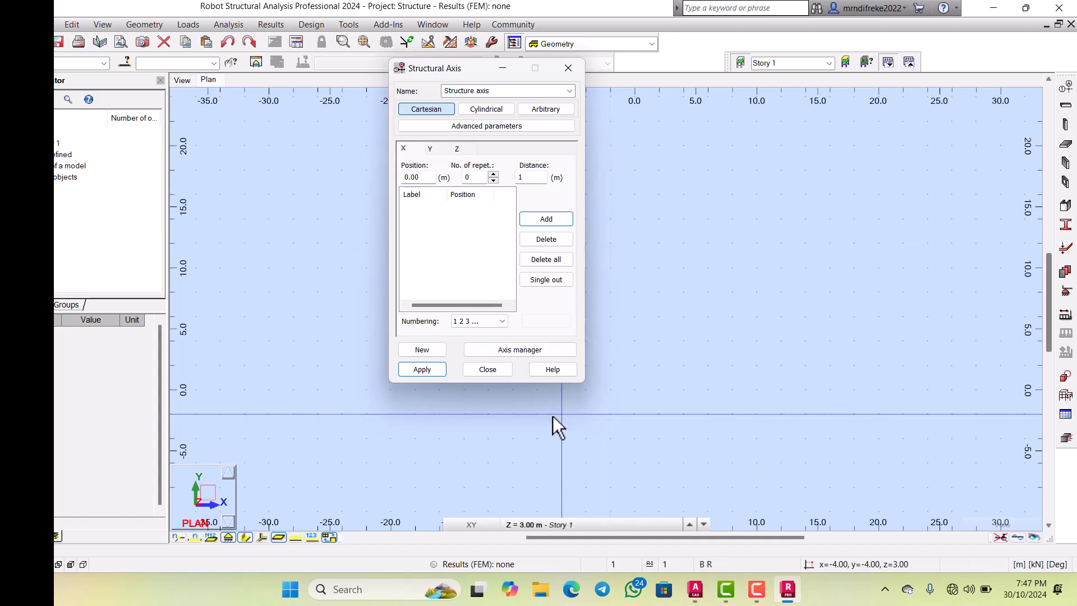
Step: Switch to TRAINING DESIGN.dwg in AutoCAD, examine its lettered and numbered grid lines and spacings, and return to Robot
{"action": "left_click", "coordinate": [695, 589]}
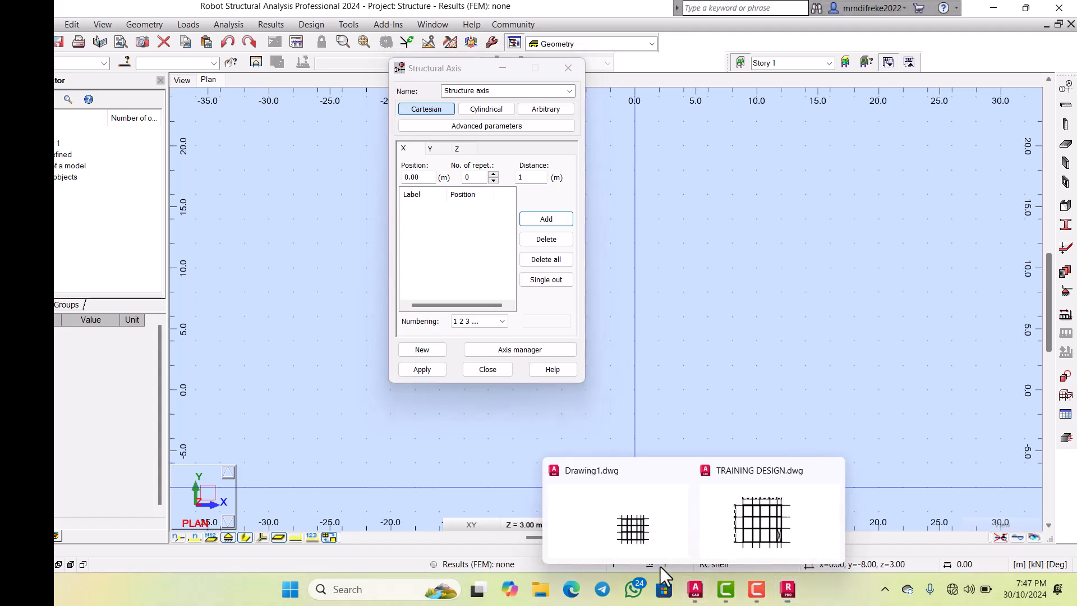
{"action": "left_click", "coordinate": [698, 477]}
{"action": "scroll", "coordinate": [393, 258], "scroll_direction": "up", "scroll_amount": 2}
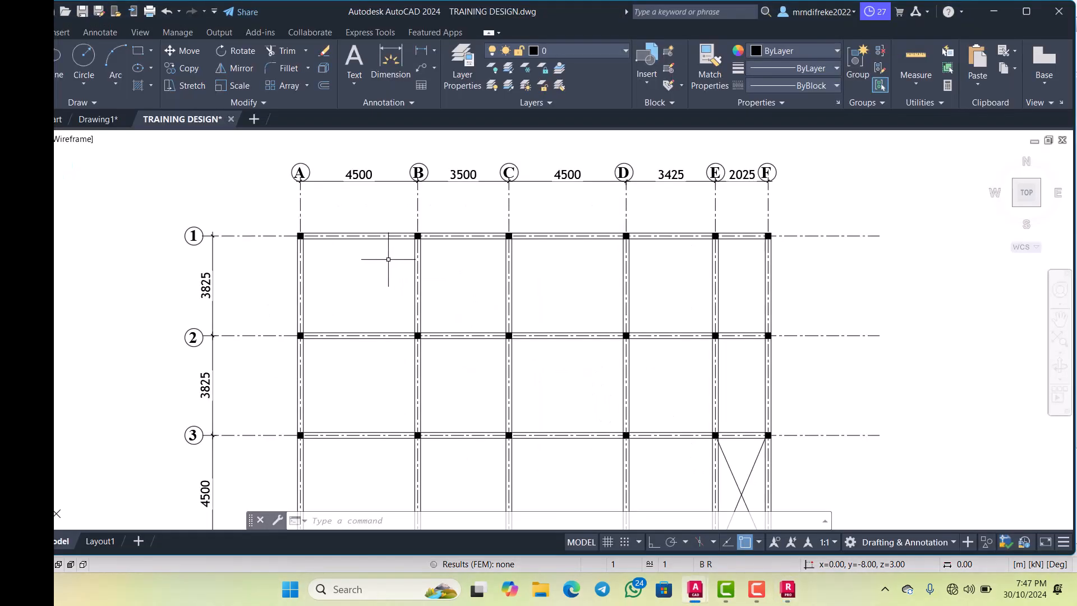
{"action": "scroll", "coordinate": [340, 255], "scroll_direction": "down", "scroll_amount": 2}
{"action": "scroll", "coordinate": [305, 214], "scroll_direction": "up", "scroll_amount": 2}
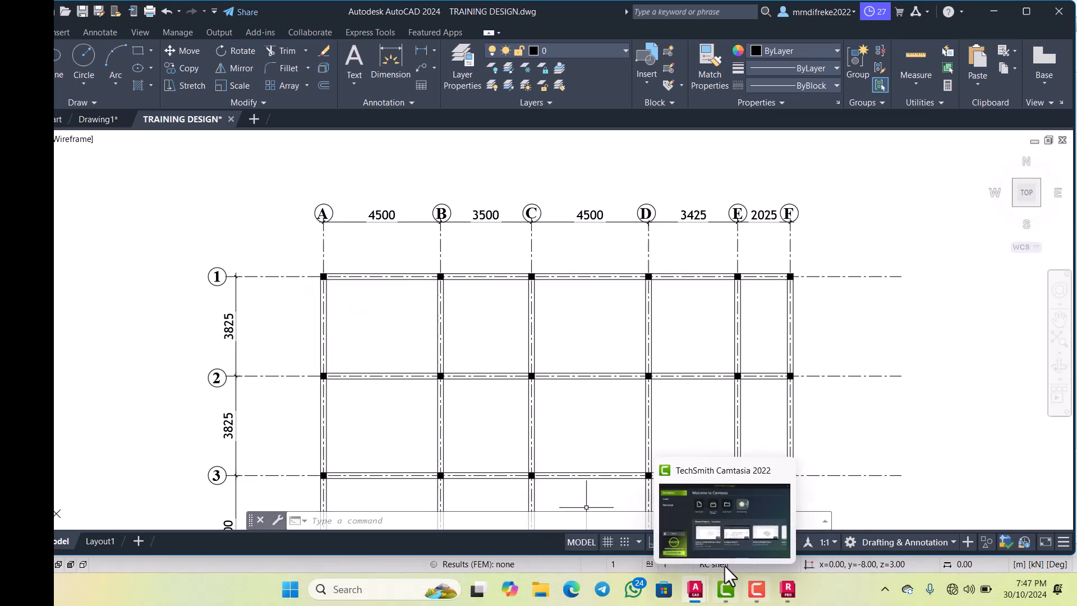
{"action": "left_click", "coordinate": [739, 559]}
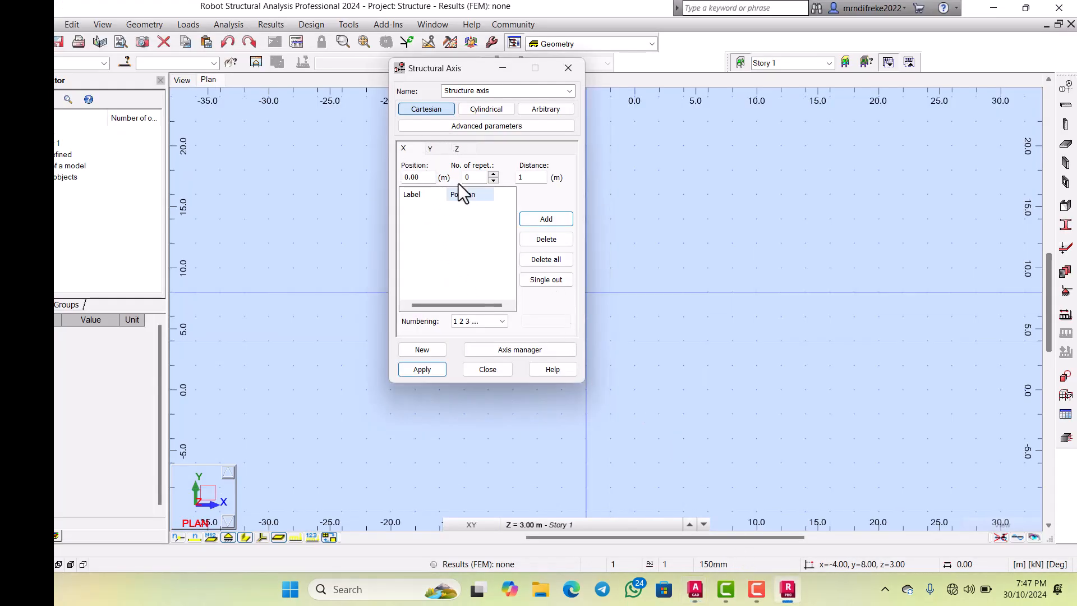
Step: Add the first X axis at position 0.00 m and set the X axis numbering to A B C
{"action": "left_click", "coordinate": [516, 211]}
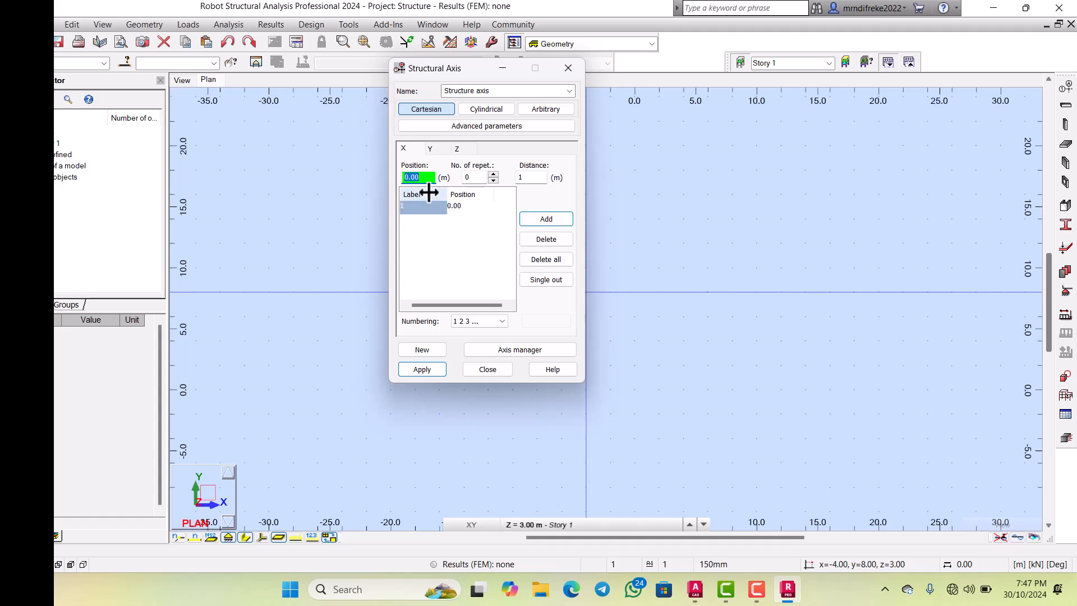
{"action": "mouse_move", "coordinate": [695, 588]}
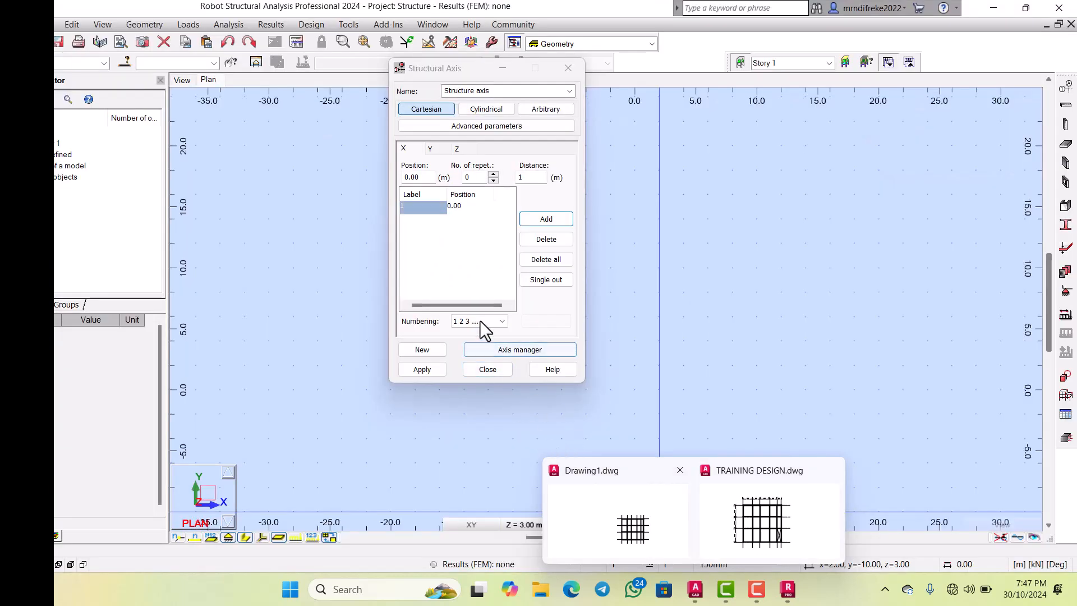
{"action": "left_click", "coordinate": [478, 317]}
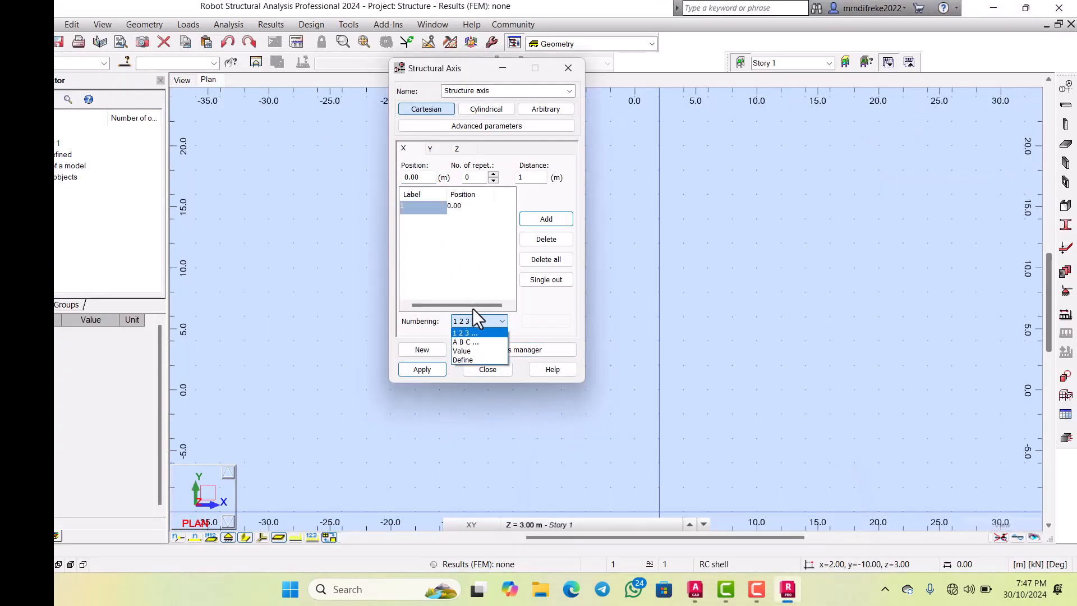
{"action": "left_click", "coordinate": [457, 338]}
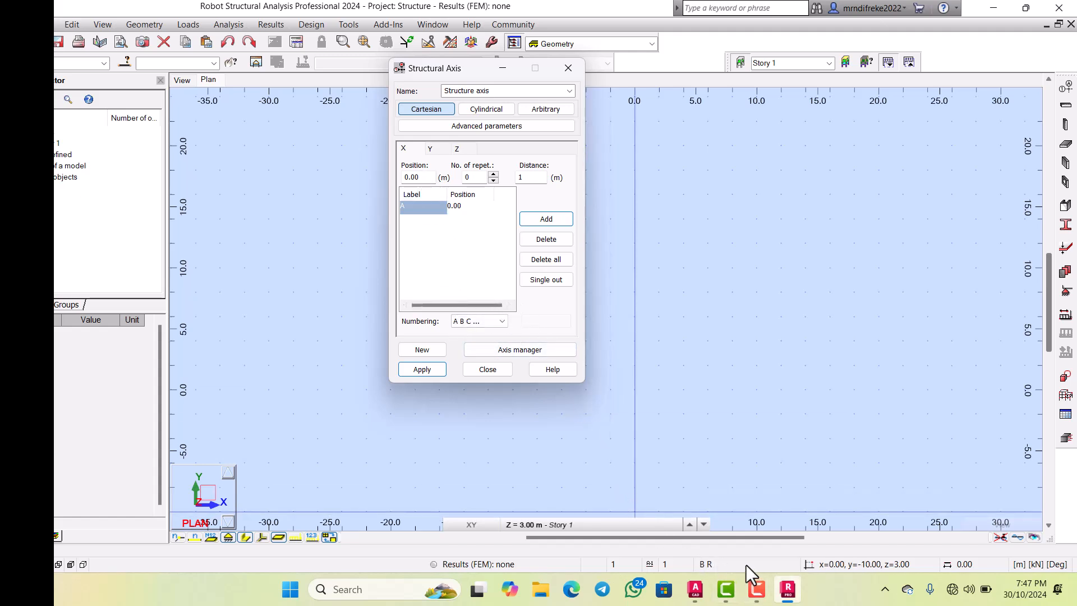
Step: Check the spacing between grids A and B in the AutoCAD drawing and add an X axis at 4.5 m in Robot
{"action": "key", "text": "alt+Tab"}
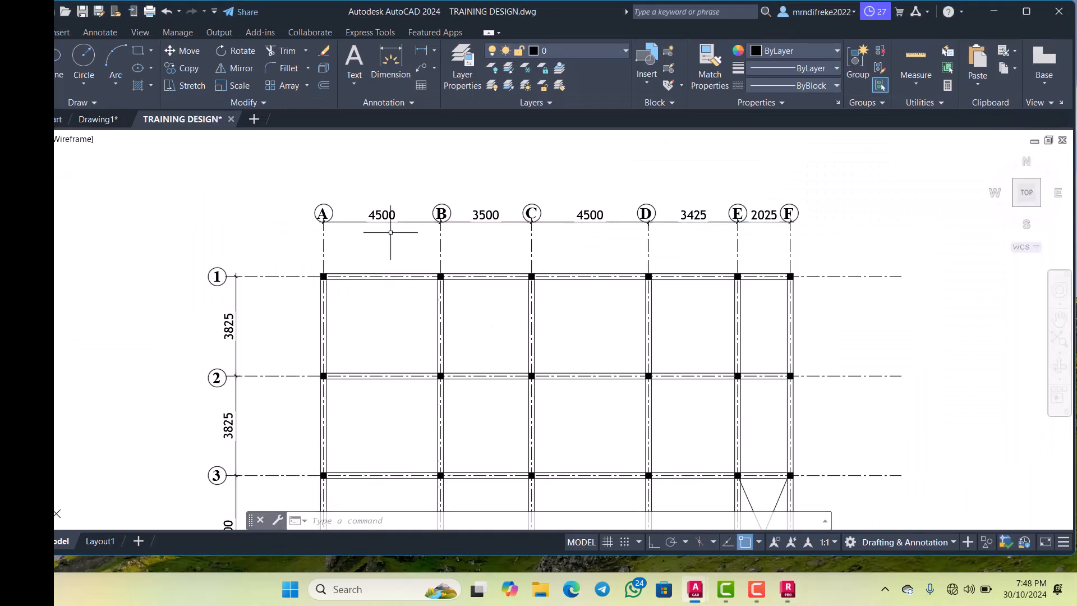
{"action": "scroll", "coordinate": [390, 232], "scroll_direction": "up", "scroll_amount": 2}
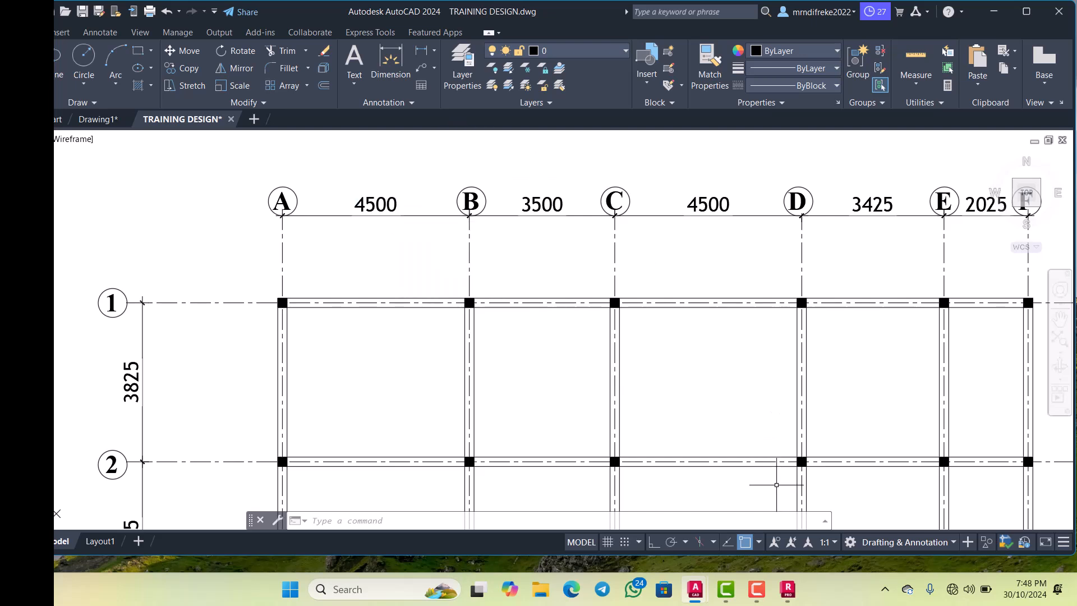
{"action": "left_click", "coordinate": [788, 589]}
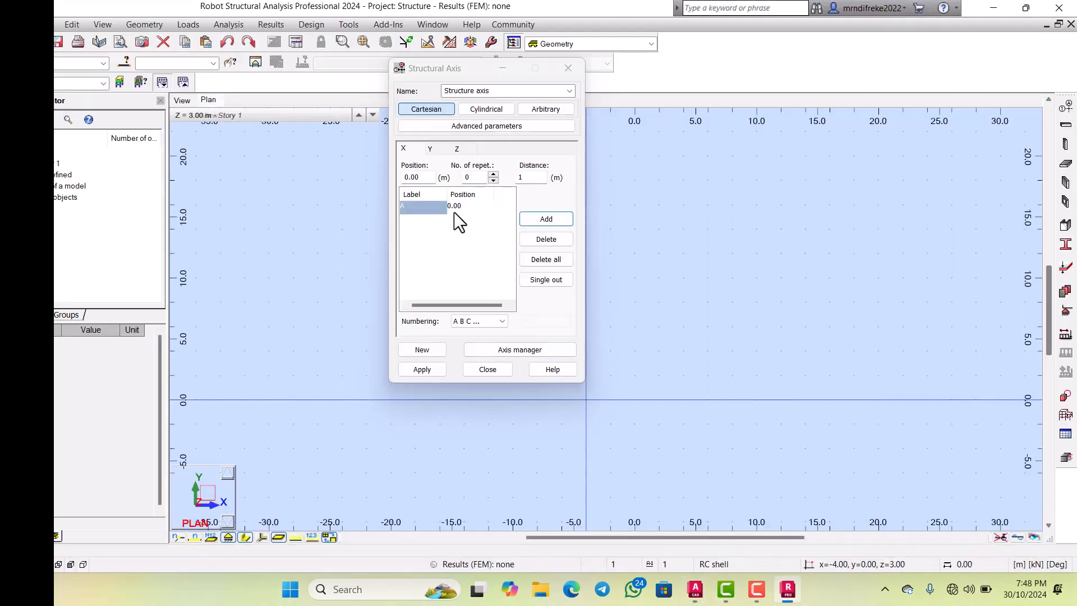
{"action": "left_click", "coordinate": [407, 175]}
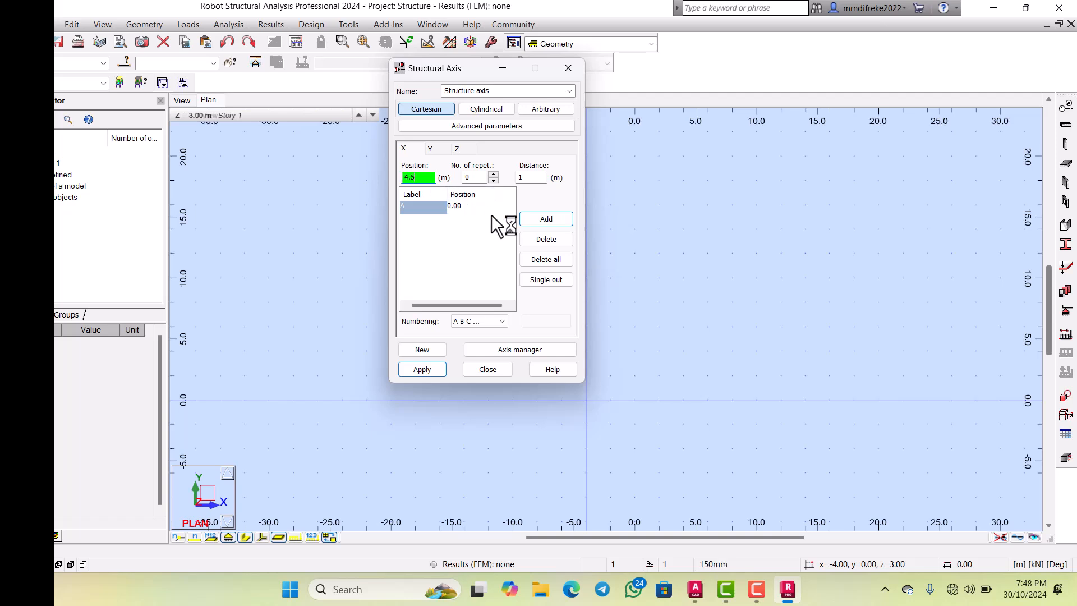
{"action": "key", "text": "Return"}
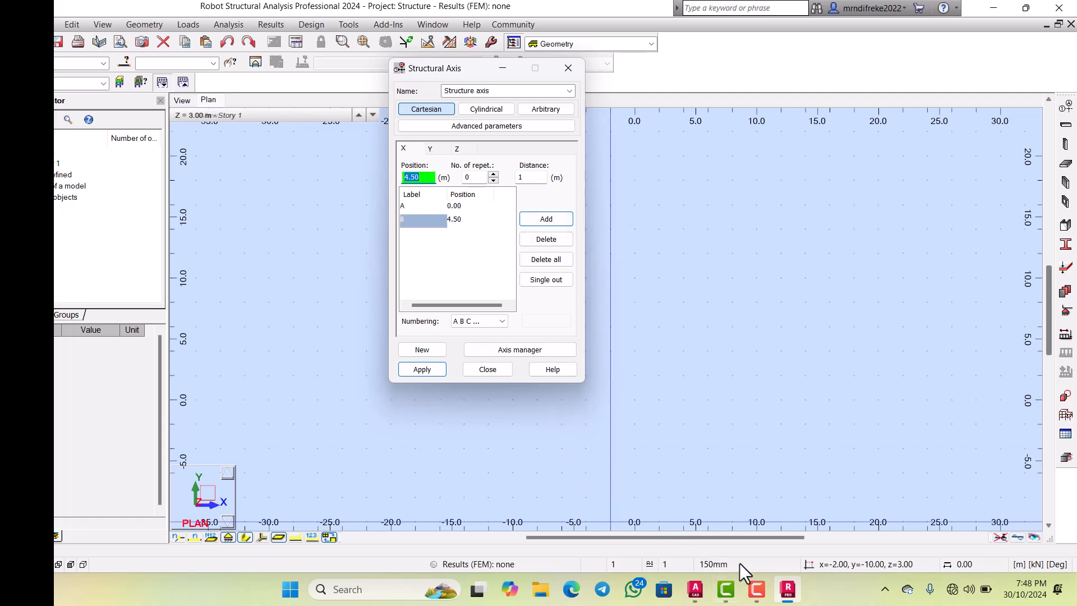
Step: Check the spacing between grids B and C in the AutoCAD drawing and add an X axis at 8 m in Robot
{"action": "left_click", "coordinate": [786, 589]}
{"action": "scroll", "coordinate": [502, 315], "scroll_direction": "down", "scroll_amount": 2}
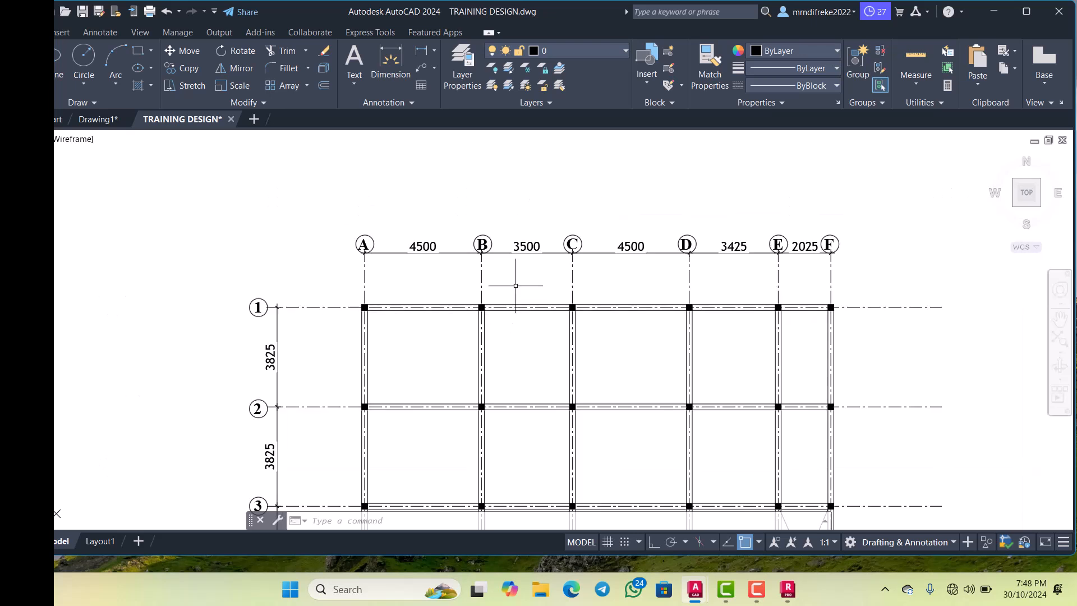
{"action": "scroll", "coordinate": [512, 281], "scroll_direction": "up", "scroll_amount": 2}
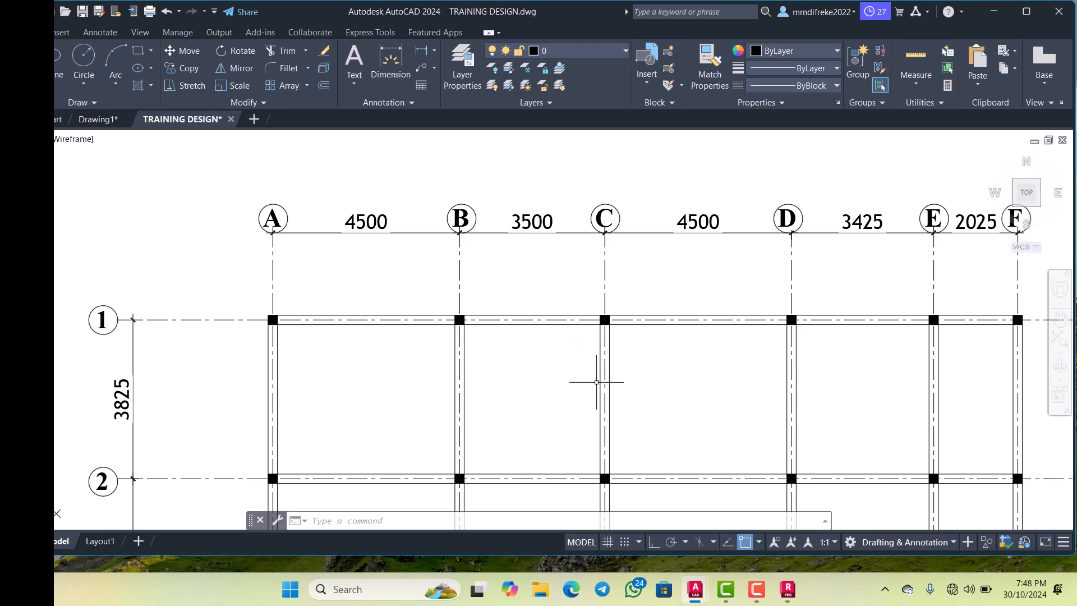
{"action": "left_click", "coordinate": [754, 565]}
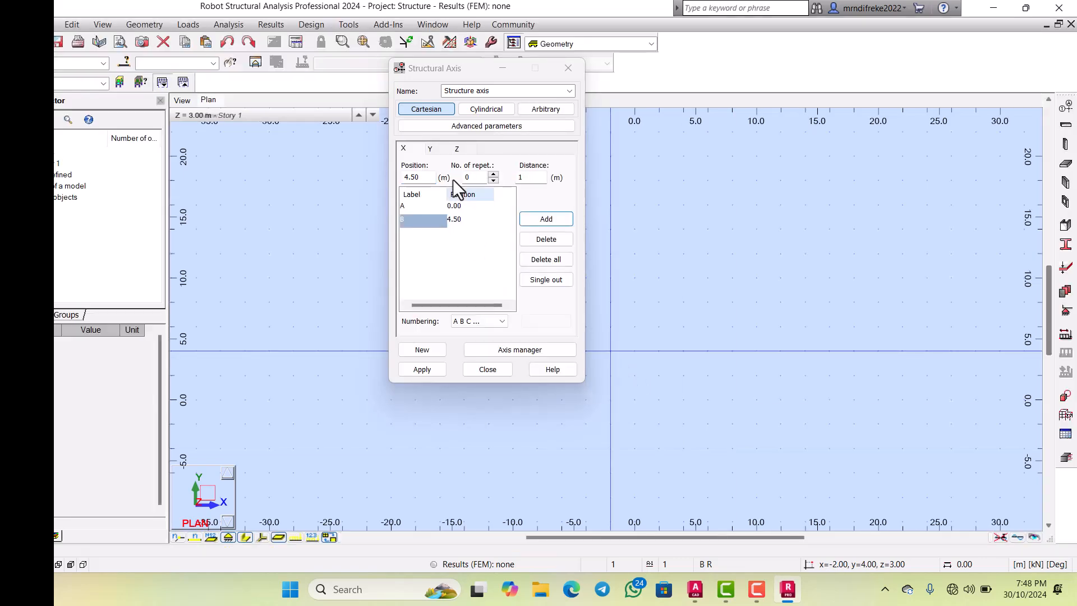
{"action": "left_click", "coordinate": [403, 172]}
{"action": "key", "text": "BackSpace"}
{"action": "key", "text": "BackSpace"}
{"action": "key", "text": "BackSpace"}
{"action": "key", "text": "BackSpace"}
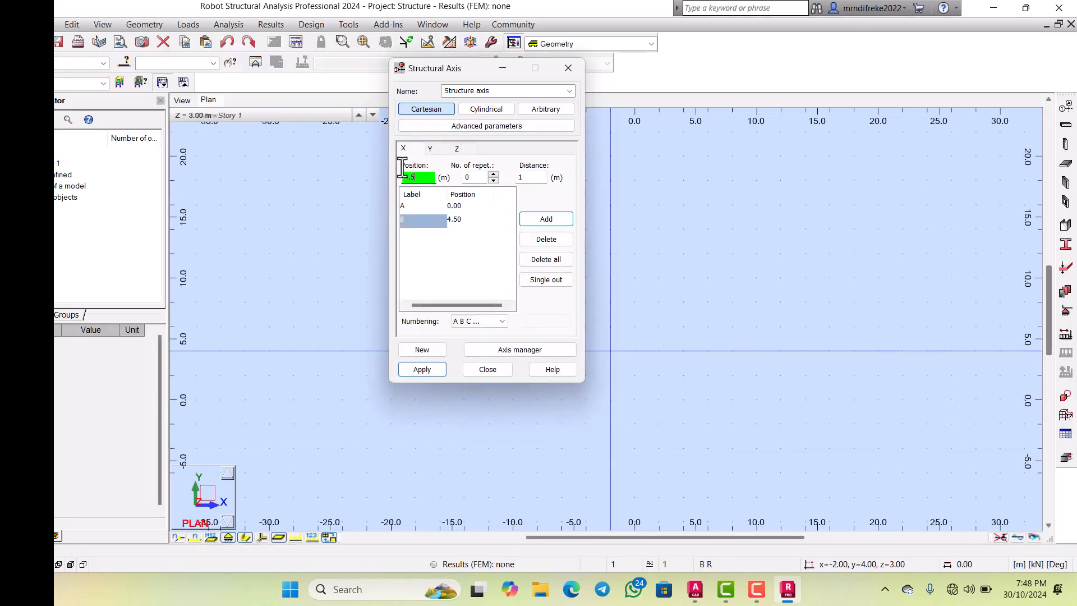
{"action": "type", "text": "9"}
{"action": "left_click", "coordinate": [538, 218]}
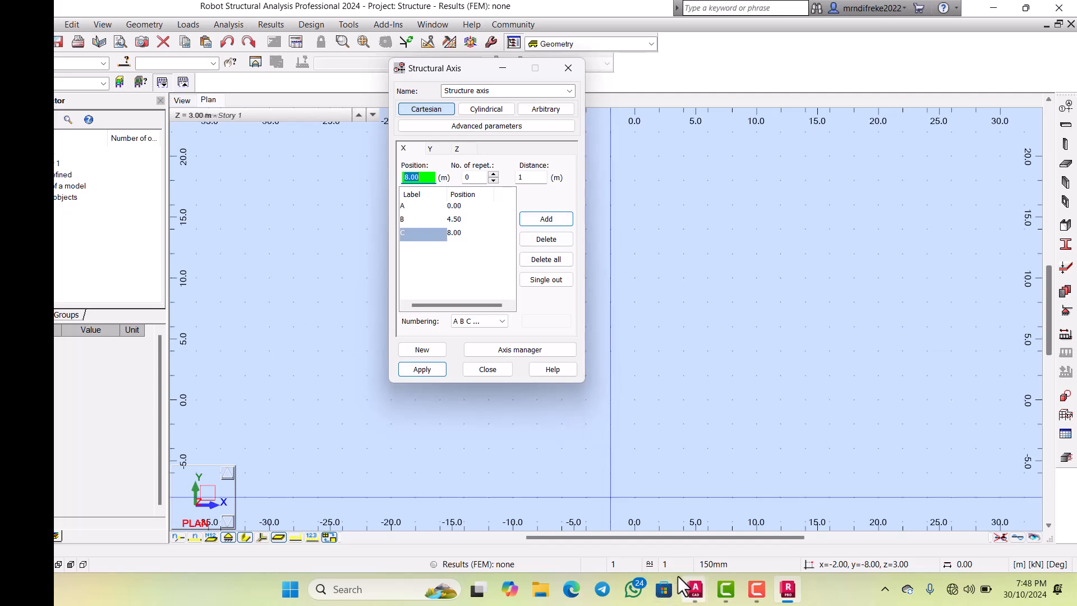
Step: Check the spacing between grids C and D in the AutoCAD drawing and add an X axis at 12.5 m in Robot
{"action": "key", "text": "super+Tab"}
{"action": "scroll", "coordinate": [539, 337], "scroll_direction": "down", "scroll_amount": 1}
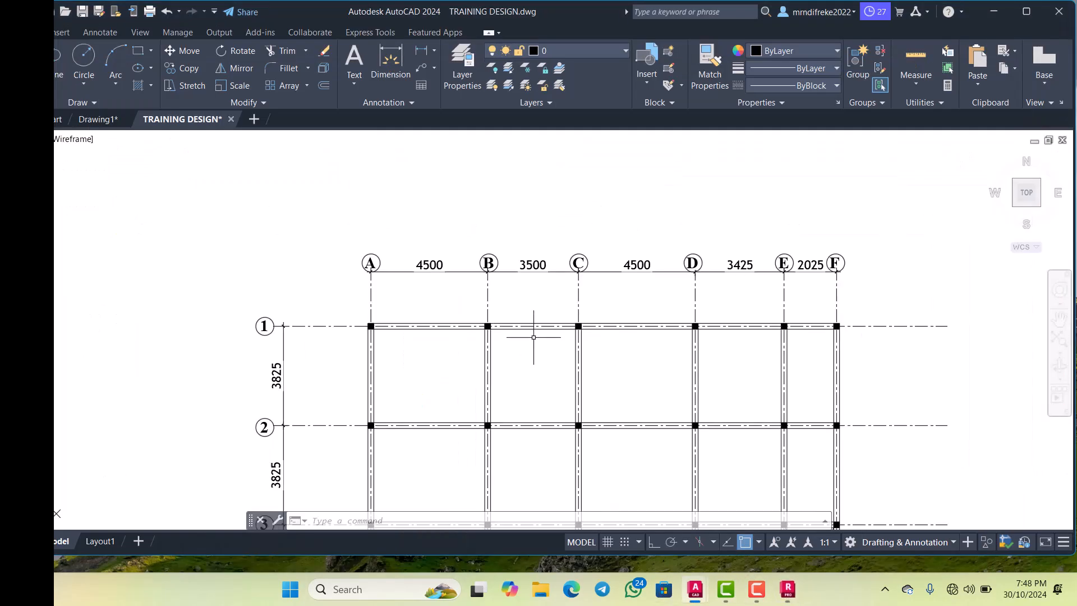
{"action": "scroll", "coordinate": [575, 323], "scroll_direction": "up", "scroll_amount": 3}
{"action": "scroll", "coordinate": [538, 308], "scroll_direction": "down", "scroll_amount": 3}
{"action": "scroll", "coordinate": [635, 300], "scroll_direction": "up", "scroll_amount": 2}
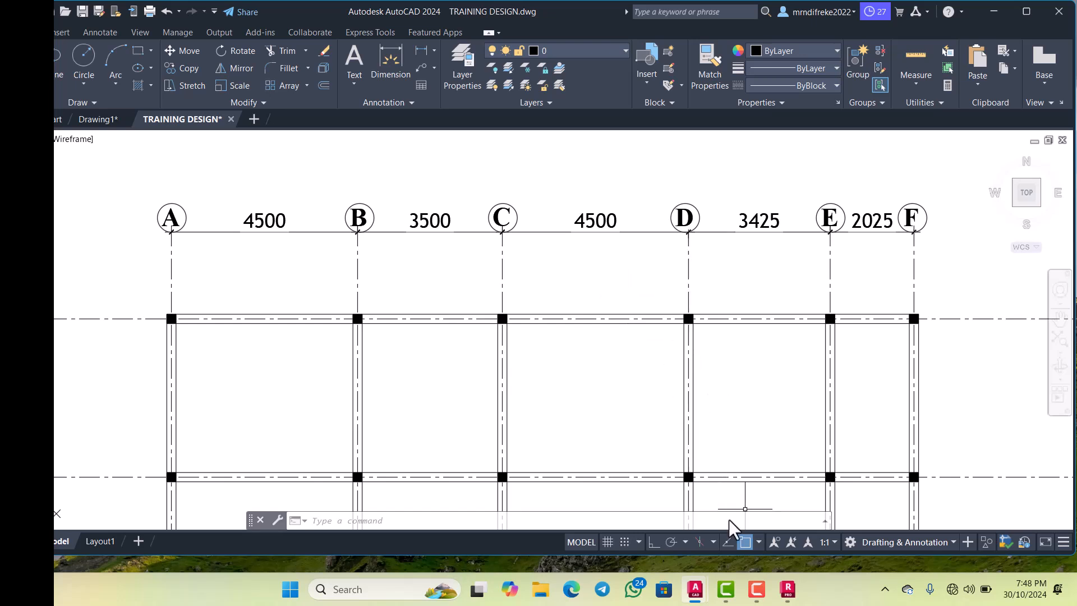
{"action": "key", "text": "alt+Tab"}
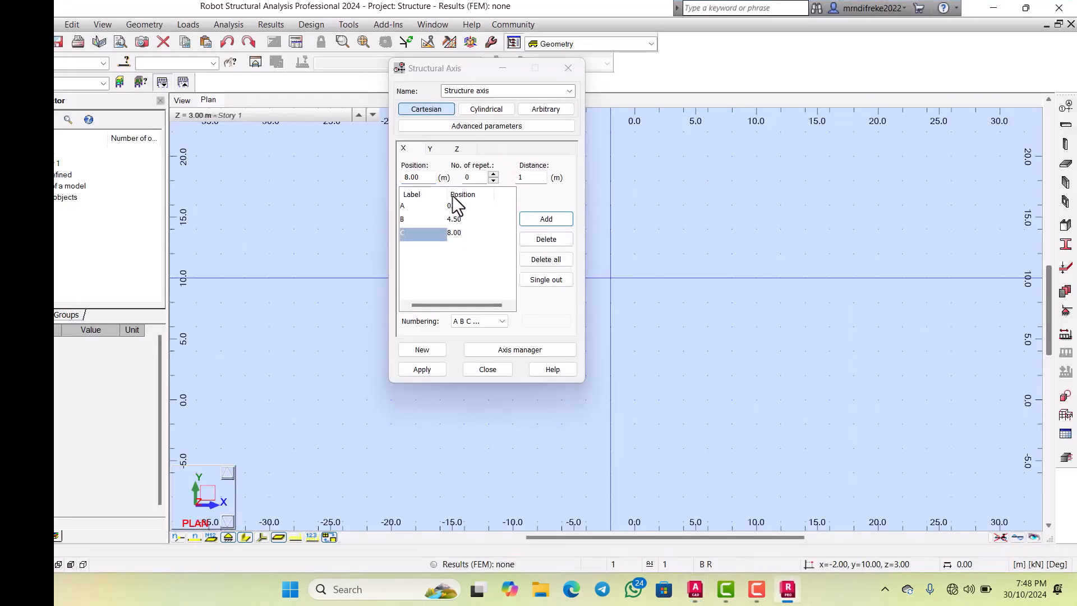
{"action": "double_click", "coordinate": [410, 178]}
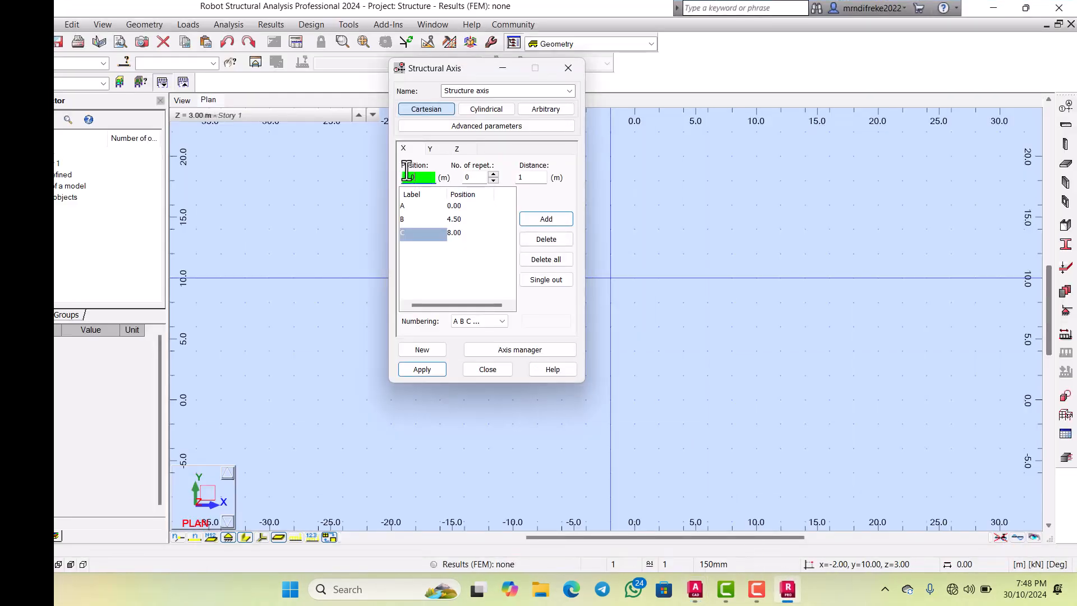
{"action": "key", "text": "BackSpace"}
{"action": "key", "text": "BackSpace"}
{"action": "key", "text": "BackSpace"}
{"action": "type", "text": "3"}
{"action": "type", "text": ".5"}
{"action": "key", "text": "Return"}
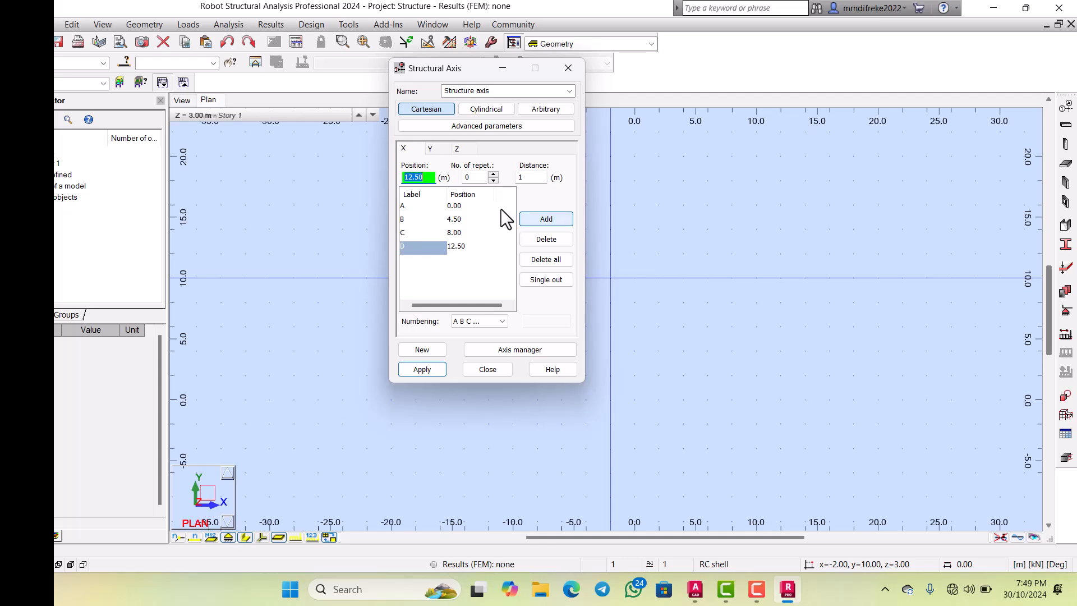
Step: Check the spacing between grids D and E in the AutoCAD drawing and add an X axis at 15.925 m in Robot
{"action": "left_click", "coordinate": [695, 589]}
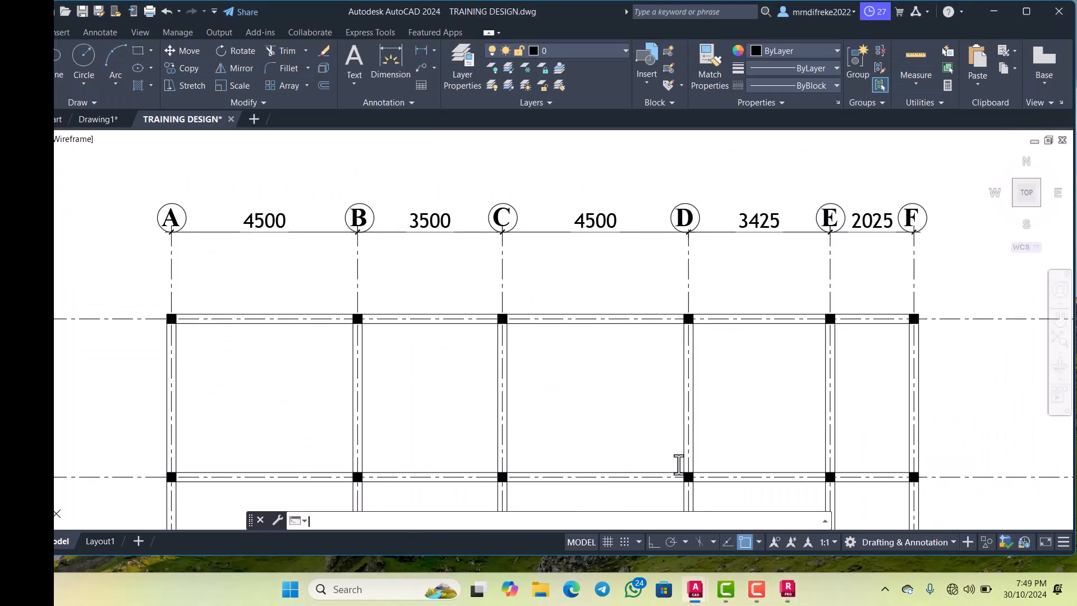
{"action": "scroll", "coordinate": [583, 319], "scroll_direction": "down", "scroll_amount": 2}
{"action": "scroll", "coordinate": [619, 323], "scroll_direction": "up", "scroll_amount": 2}
{"action": "scroll", "coordinate": [584, 308], "scroll_direction": "down", "scroll_amount": 2}
{"action": "scroll", "coordinate": [642, 307], "scroll_direction": "up", "scroll_amount": 2}
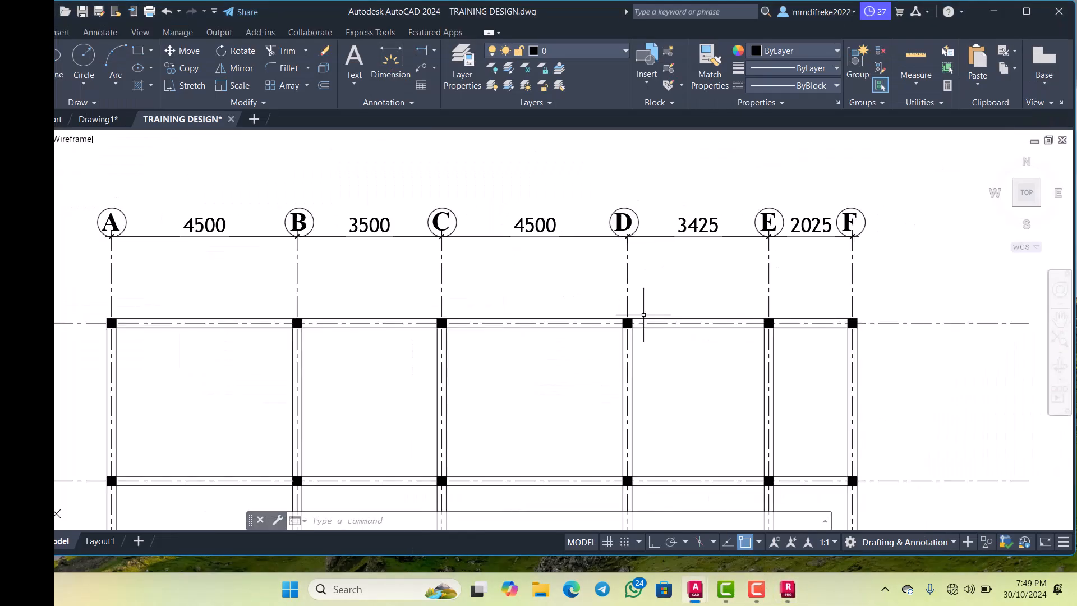
{"action": "scroll", "coordinate": [589, 312], "scroll_direction": "down", "scroll_amount": 2}
{"action": "scroll", "coordinate": [640, 310], "scroll_direction": "up", "scroll_amount": 2}
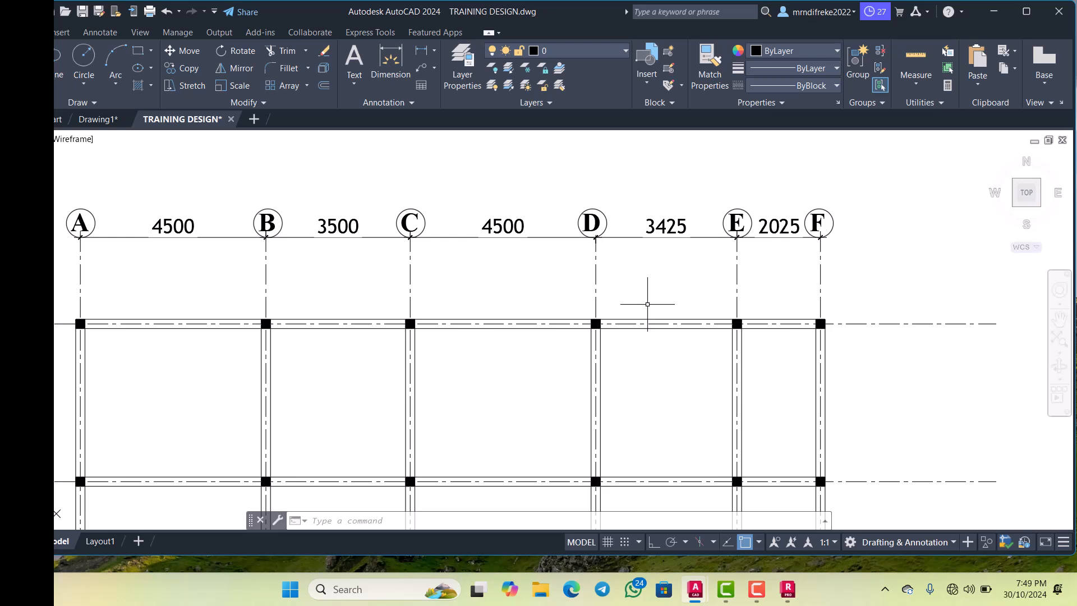
{"action": "left_click", "coordinate": [751, 556]}
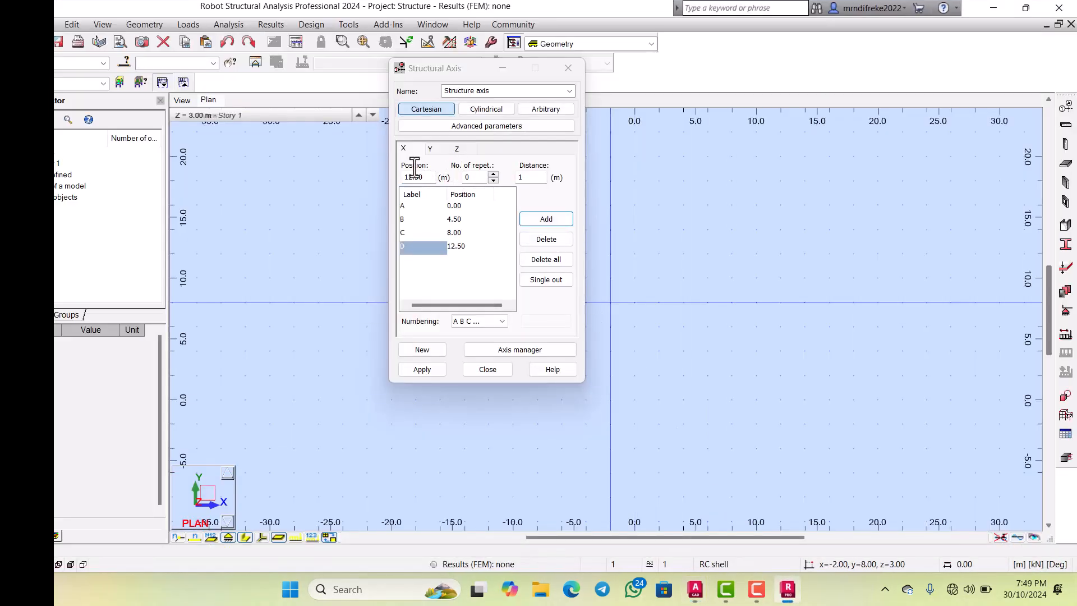
{"action": "double_click", "coordinate": [408, 171]}
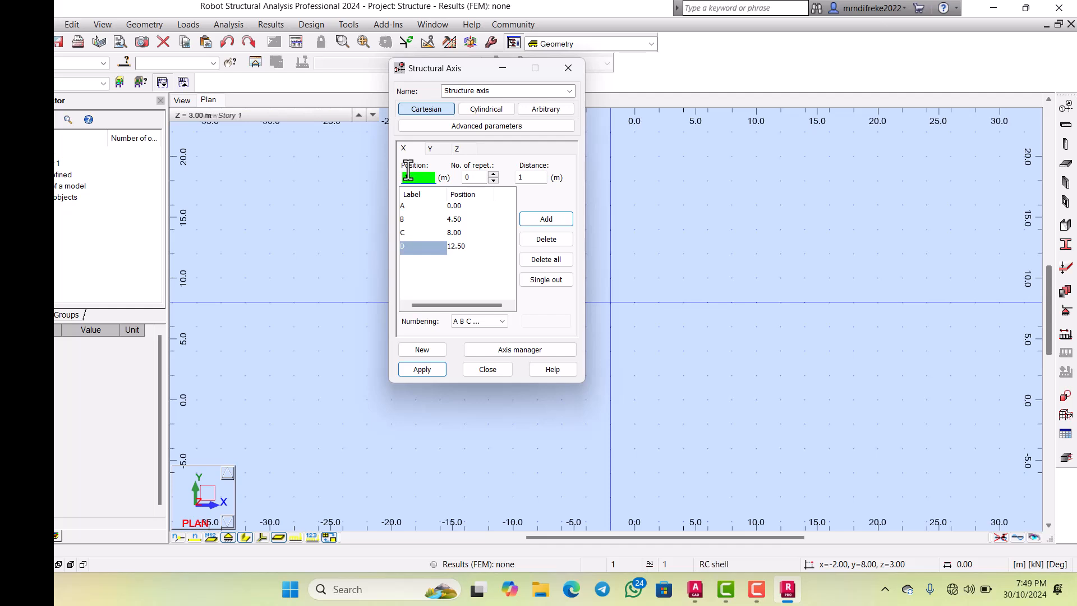
{"action": "type", "text": "15.925"}
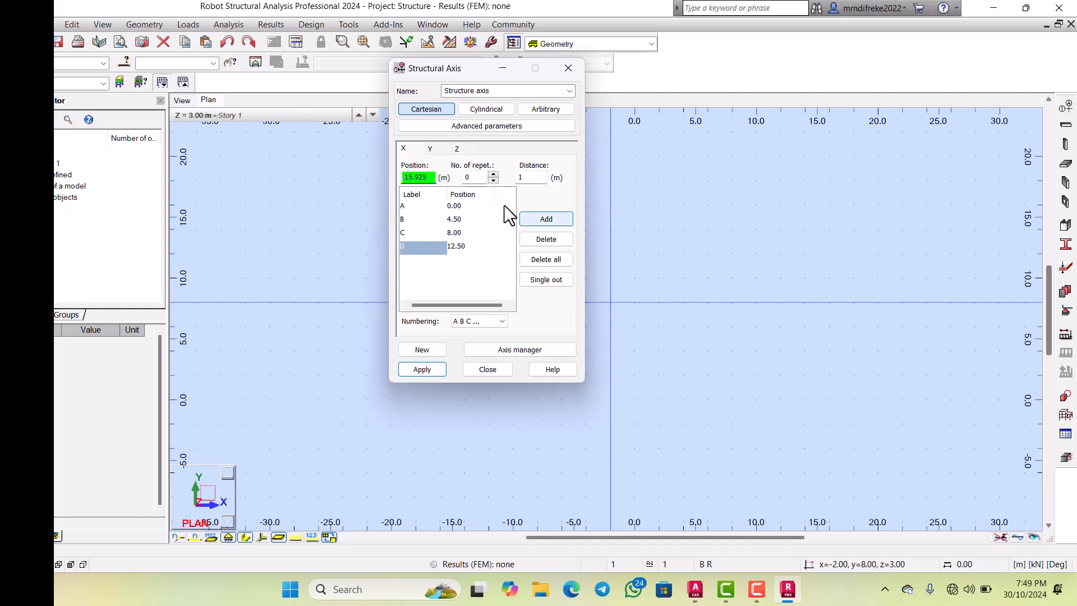
{"action": "key", "text": "Return"}
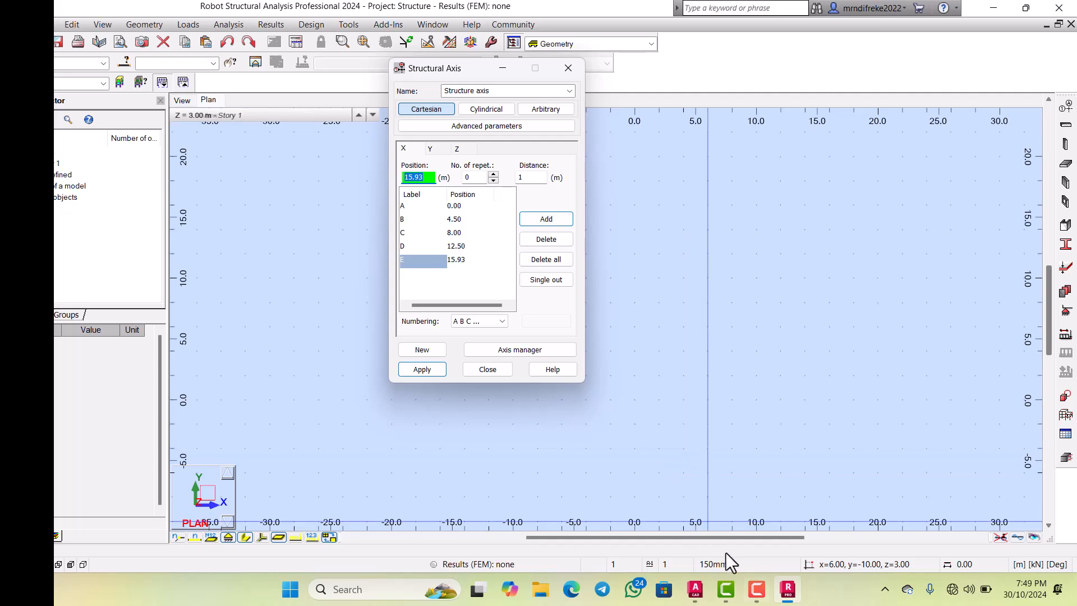
Step: Check the spacing between grids E and F in the AutoCAD drawing and add an X axis at 17.95 m in Robot
{"action": "key", "text": "alt+Tab"}
{"action": "scroll", "coordinate": [673, 273], "scroll_direction": "up", "scroll_amount": 2}
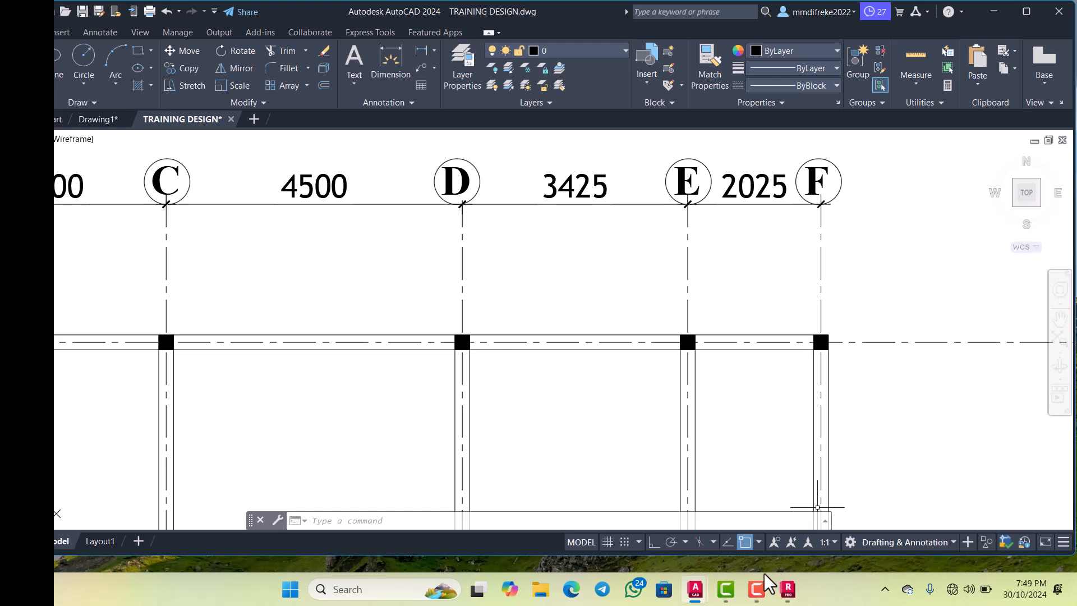
{"action": "left_click", "coordinate": [732, 511]}
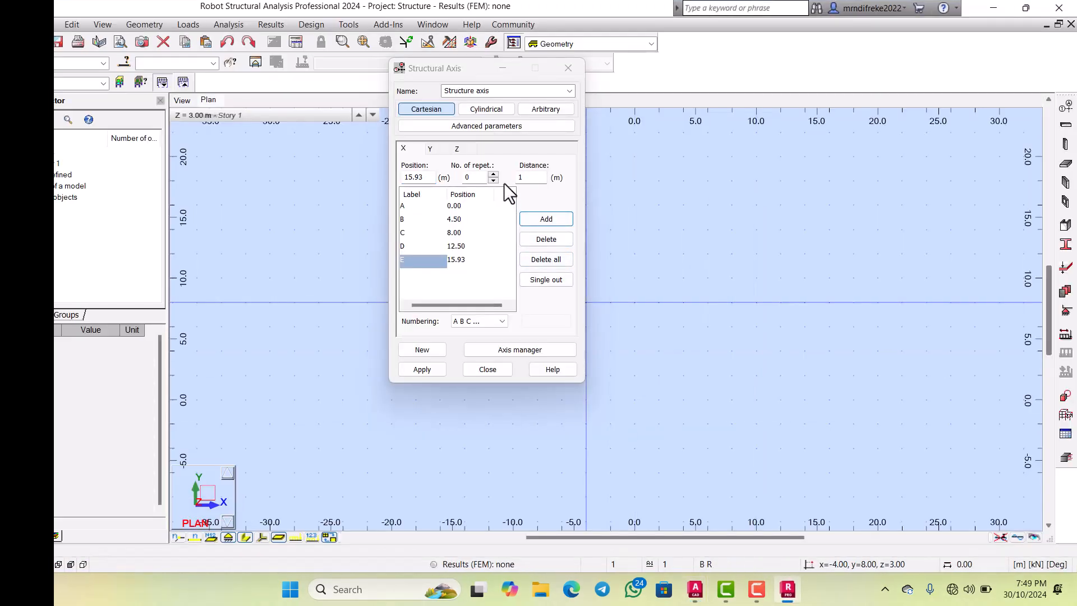
{"action": "double_click", "coordinate": [412, 176]}
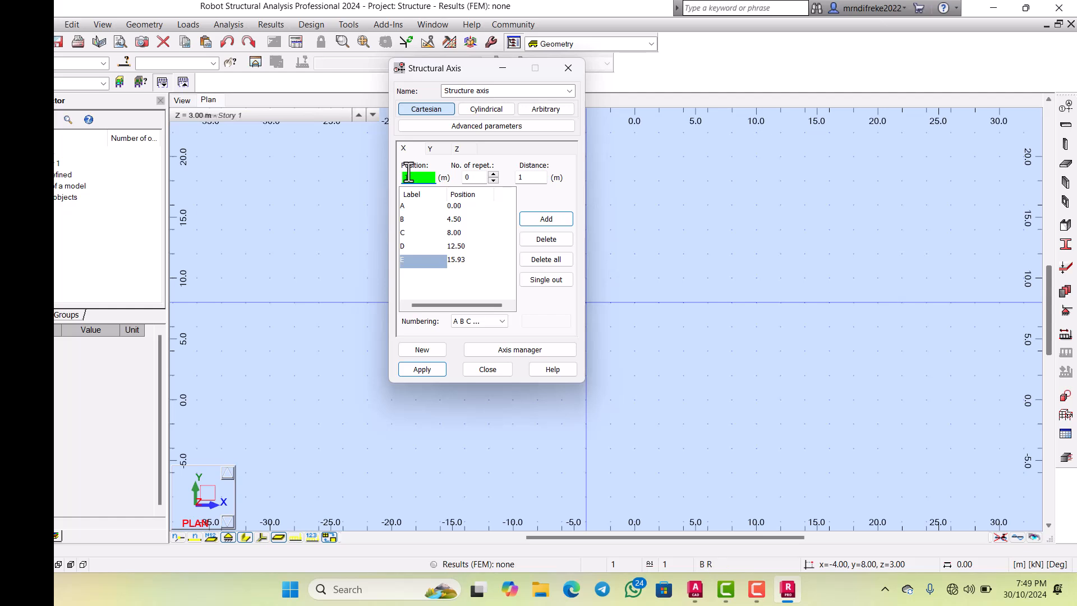
{"action": "type", "text": "17.95"}
{"action": "key", "text": "Return"}
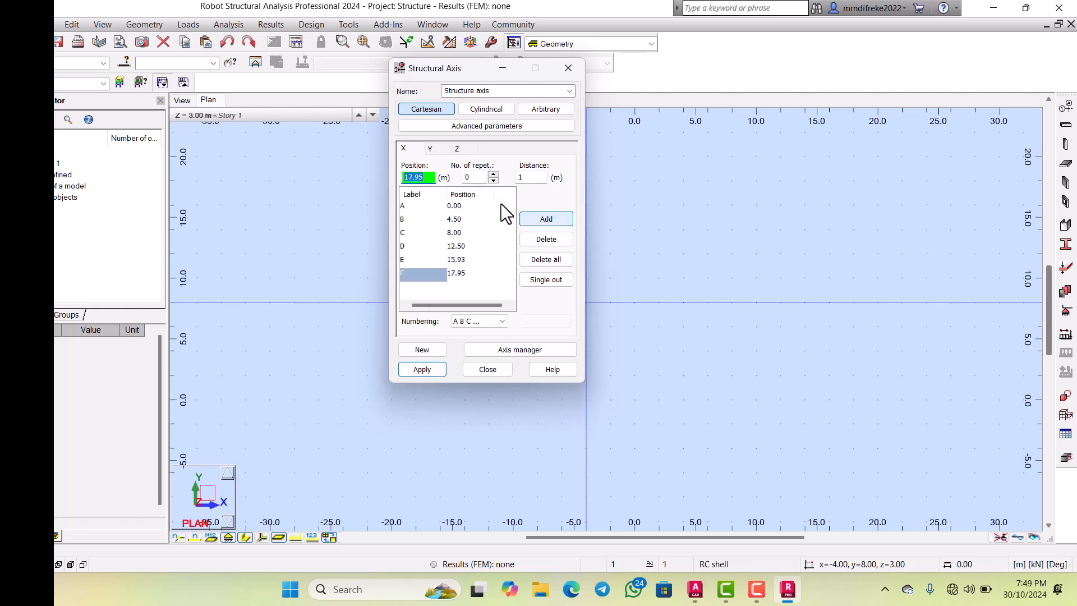
Step: Add the first Y axis at position 0.00 m, then check the spacing between grids 1 and 2 in the AutoCAD drawing
{"action": "left_click", "coordinate": [429, 148]}
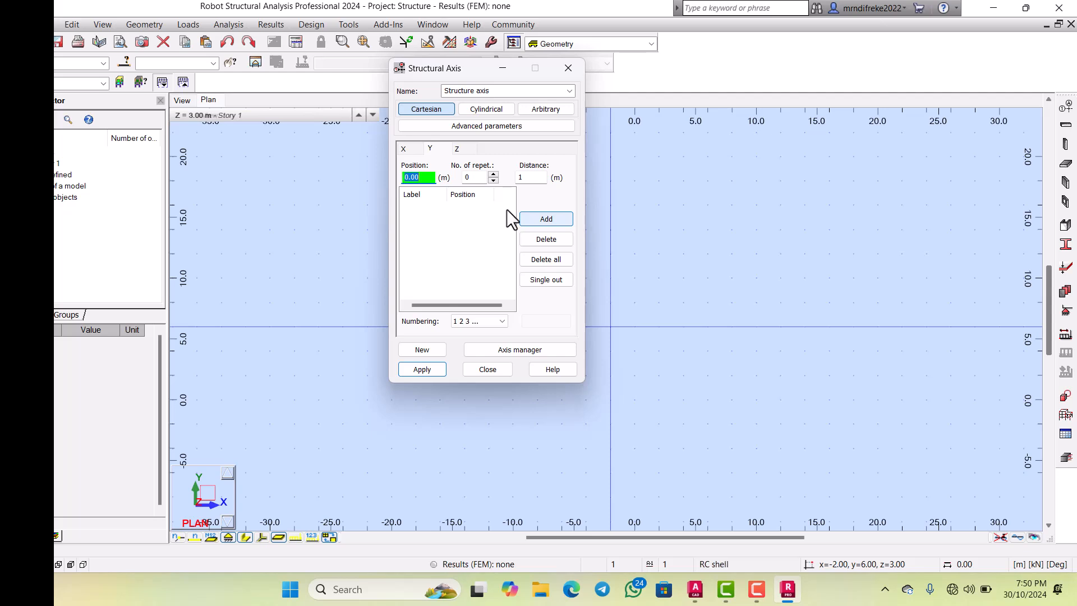
{"action": "key", "text": "Return"}
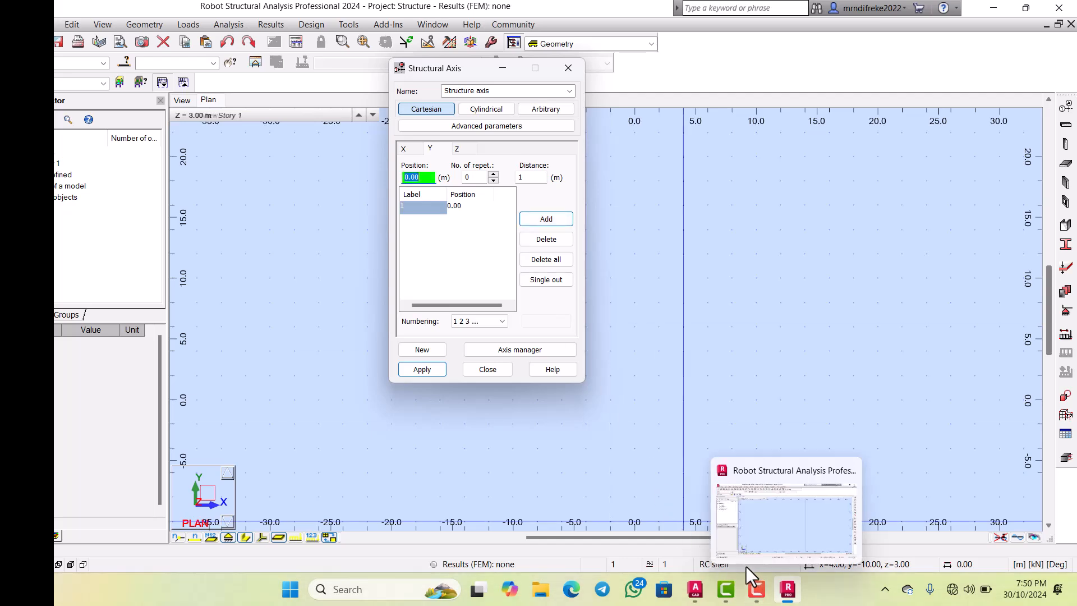
{"action": "left_click", "coordinate": [783, 587]}
{"action": "scroll", "coordinate": [554, 319], "scroll_direction": "down", "scroll_amount": 7}
{"action": "scroll", "coordinate": [554, 320], "scroll_direction": "down", "scroll_amount": 2}
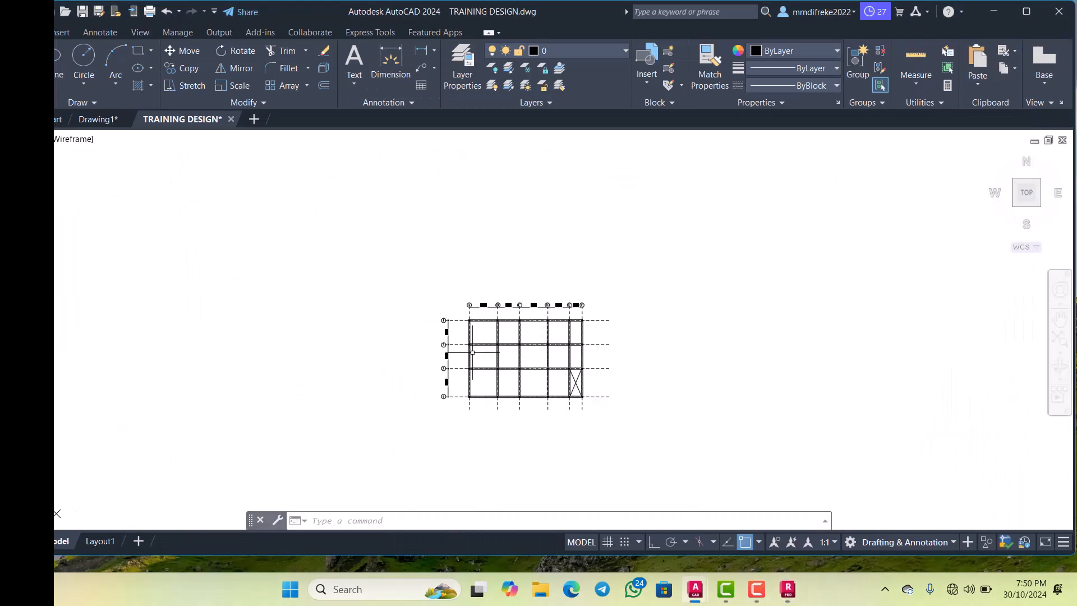
{"action": "scroll", "coordinate": [472, 350], "scroll_direction": "up", "scroll_amount": 6}
{"action": "scroll", "coordinate": [458, 294], "scroll_direction": "down", "scroll_amount": 2}
{"action": "scroll", "coordinate": [441, 294], "scroll_direction": "up", "scroll_amount": 4}
{"action": "scroll", "coordinate": [418, 269], "scroll_direction": "down", "scroll_amount": 2}
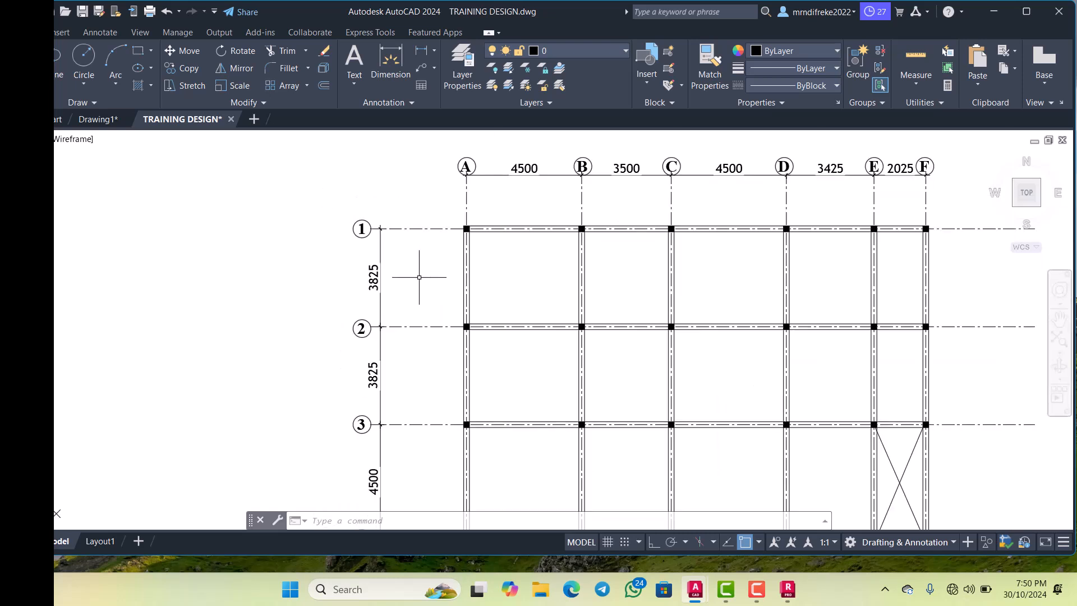
{"action": "scroll", "coordinate": [387, 236], "scroll_direction": "up", "scroll_amount": 2}
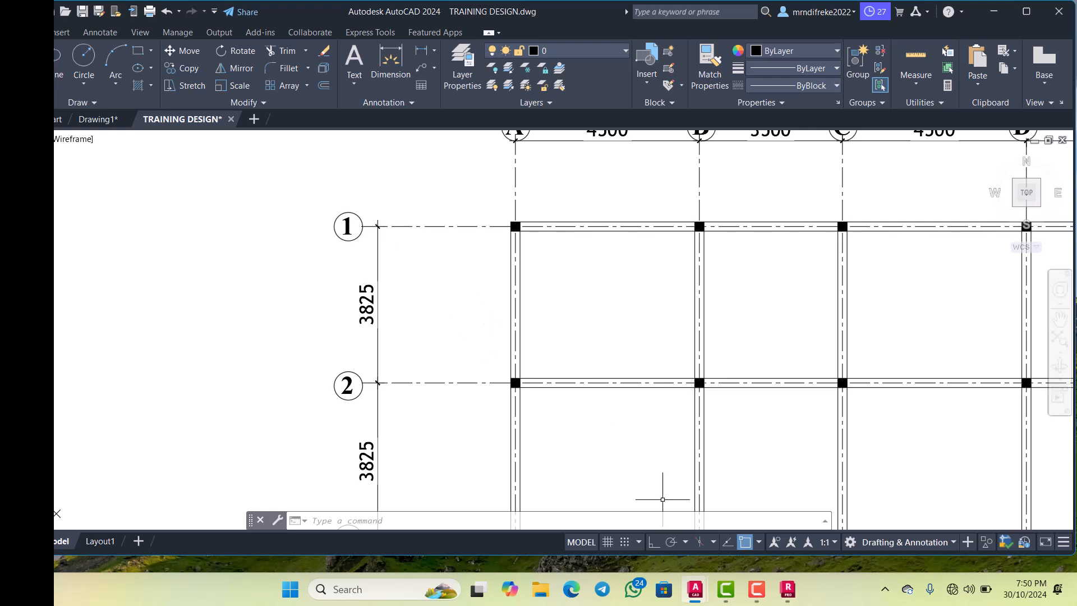
Step: Return to Robot and add a Y axis at 3.825 m
{"action": "left_click", "coordinate": [749, 563]}
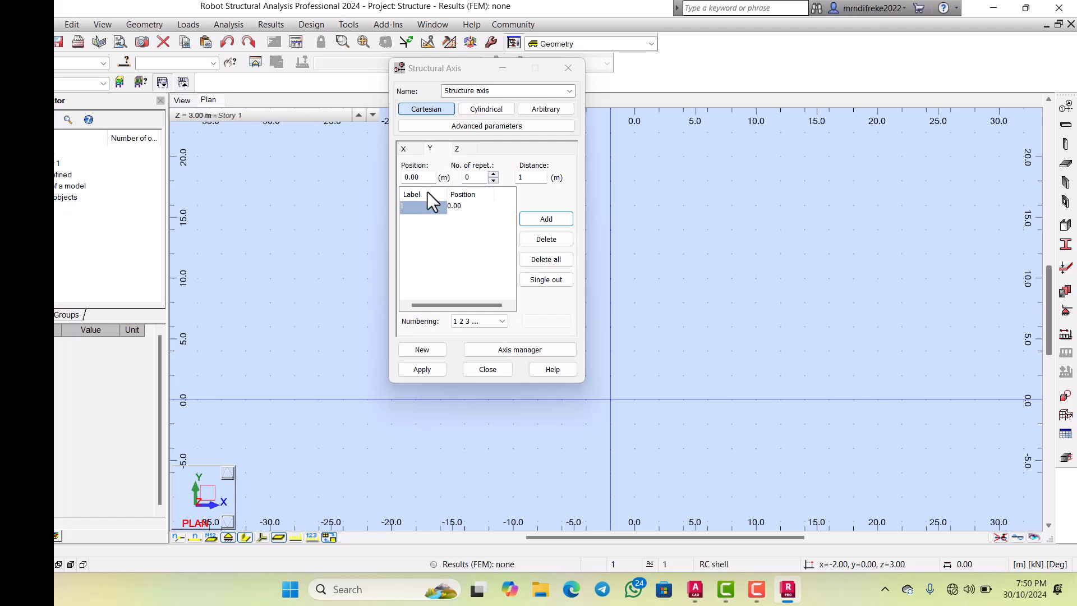
{"action": "left_click", "coordinate": [406, 174]}
{"action": "key", "text": "BackSpace"}
{"action": "key", "text": "BackSpace"}
{"action": "key", "text": "BackSpace"}
{"action": "key", "text": "BackSpace"}
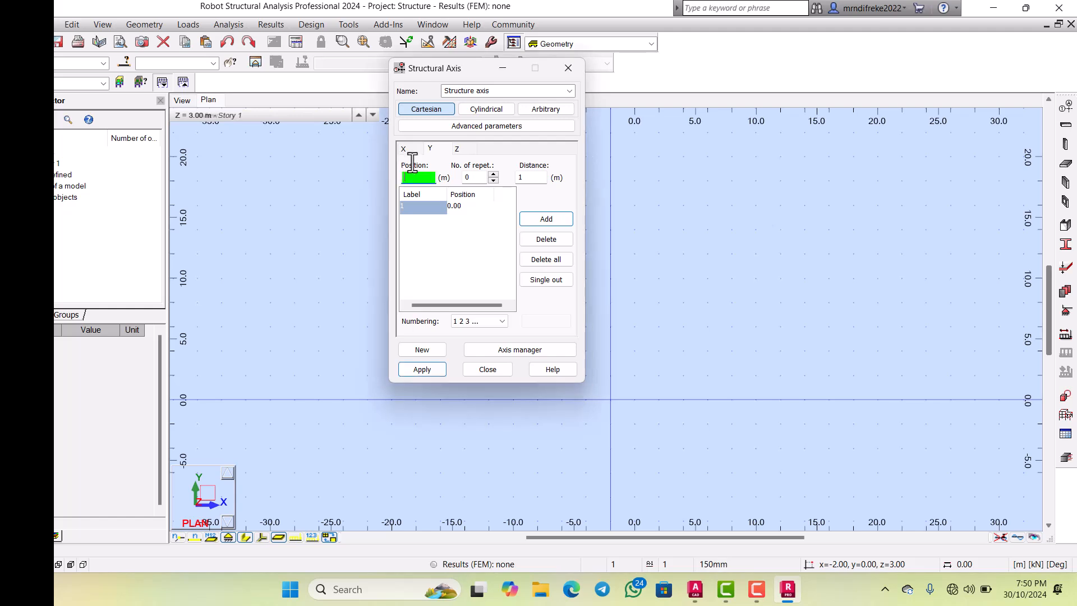
{"action": "type", "text": "3.825"}
{"action": "key", "text": "Return"}
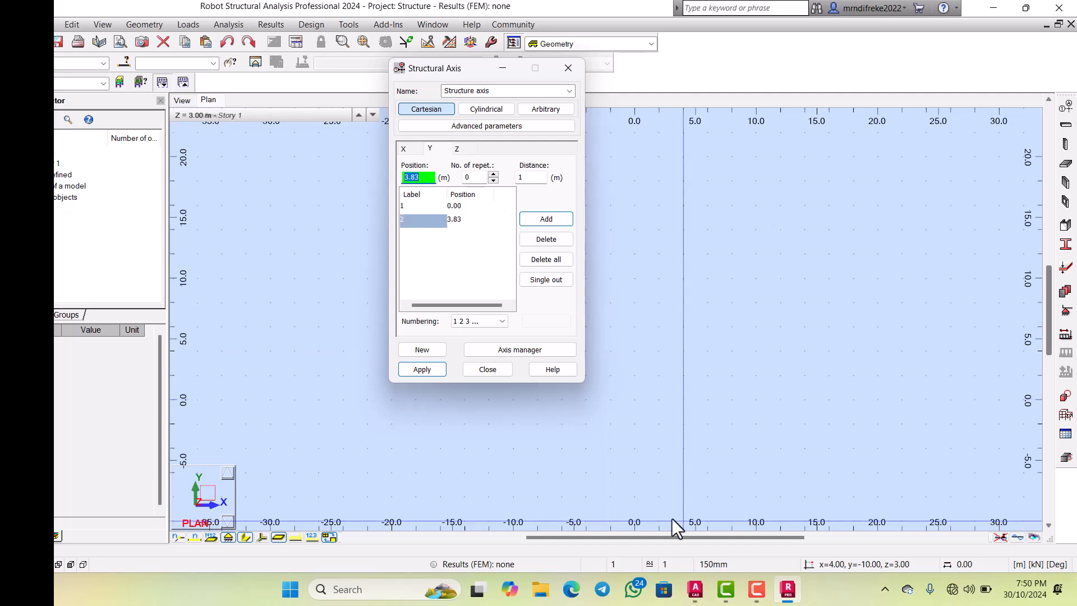
Step: Check the spacing between grids 2 and 3 in the AutoCAD drawing and add a Y axis at 7.65 m in Robot
{"action": "key", "text": "alt+Tab"}
{"action": "scroll", "coordinate": [505, 353], "scroll_direction": "down", "scroll_amount": 4}
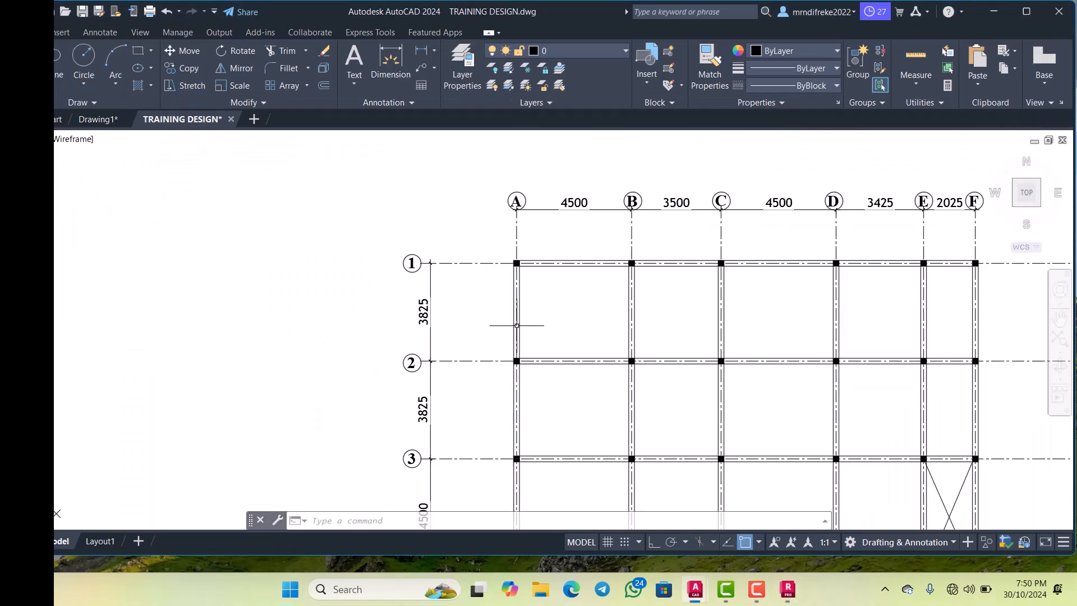
{"action": "scroll", "coordinate": [498, 369], "scroll_direction": "up", "scroll_amount": 4}
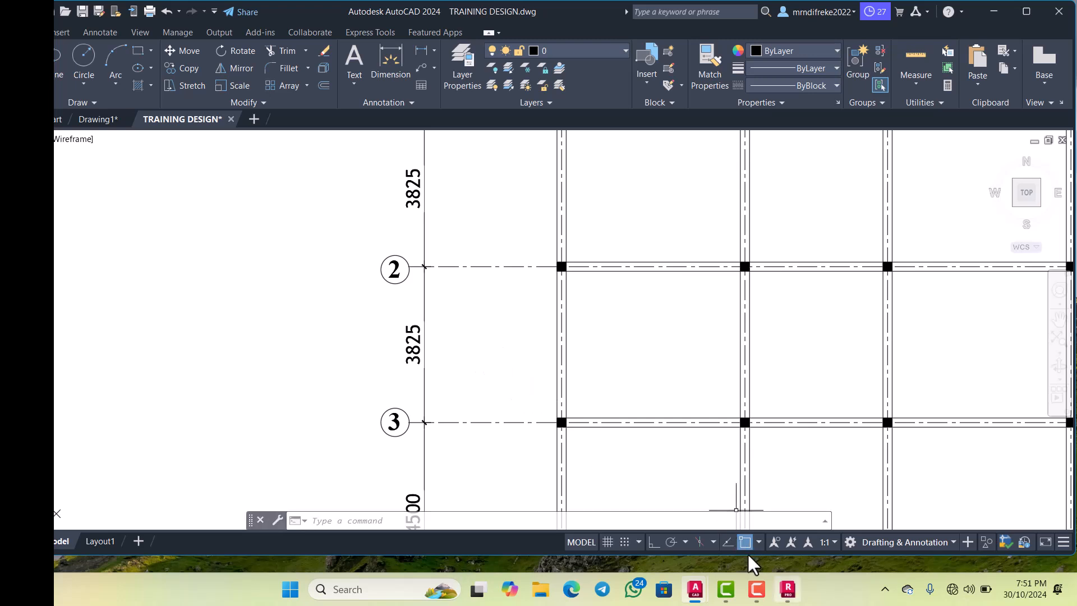
{"action": "key", "text": "alt+Tab"}
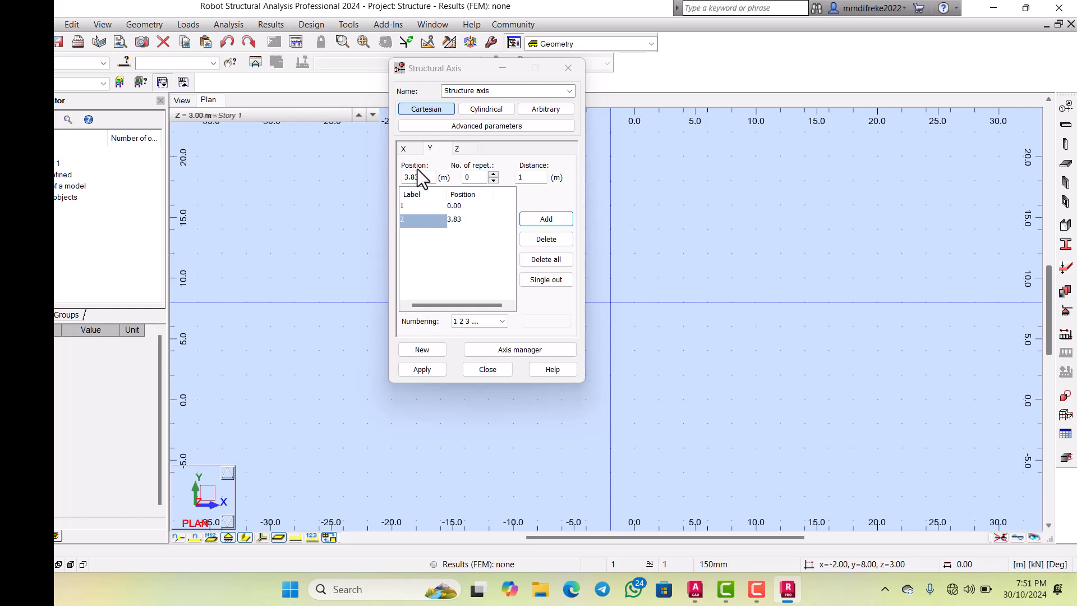
{"action": "left_click", "coordinate": [405, 172]}
{"action": "key", "text": "BackSpace"}
{"action": "key", "text": "BackSpace"}
{"action": "key", "text": "BackSpace"}
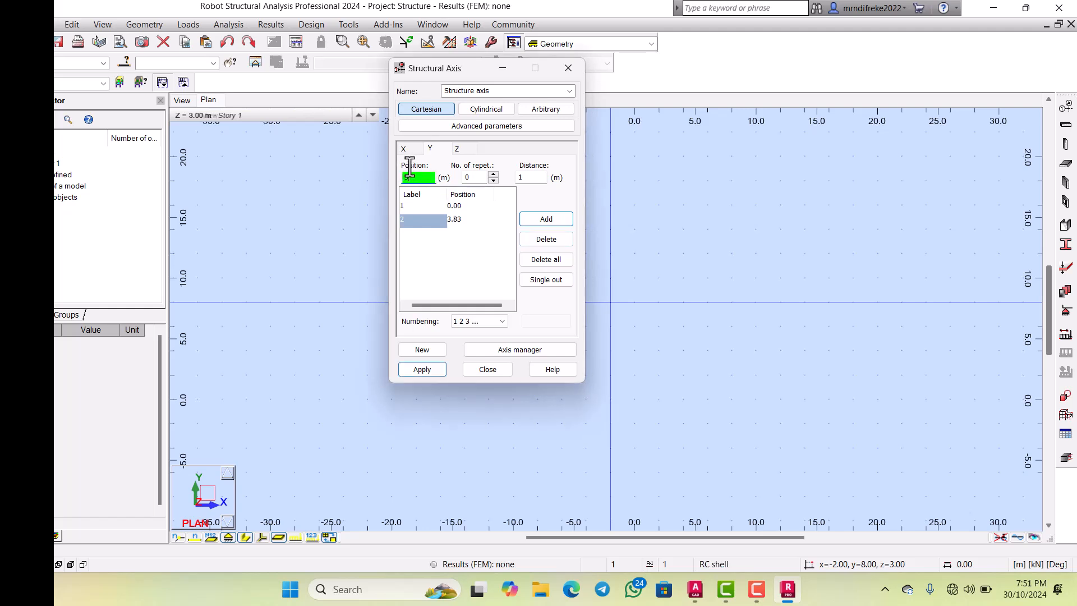
{"action": "key", "text": "BackSpace"}
{"action": "type", "text": "7.65"}
{"action": "key", "text": "Return"}
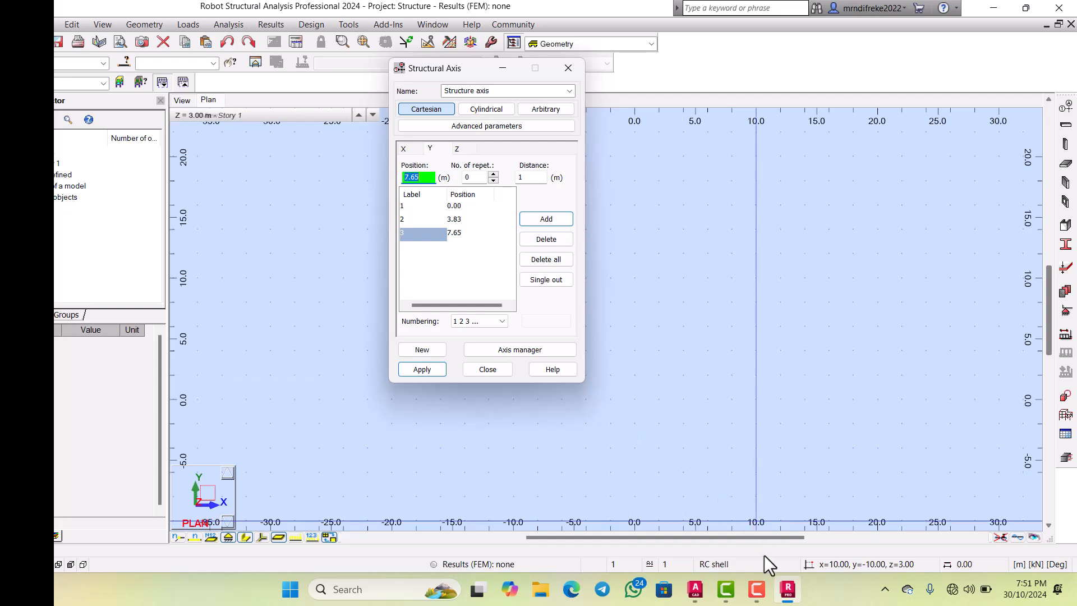
Step: Check the spacing between grids 3 and 4 in the AutoCAD drawing and return to Robot
{"action": "left_click", "coordinate": [778, 589]}
{"action": "scroll", "coordinate": [557, 313], "scroll_direction": "down", "scroll_amount": 6}
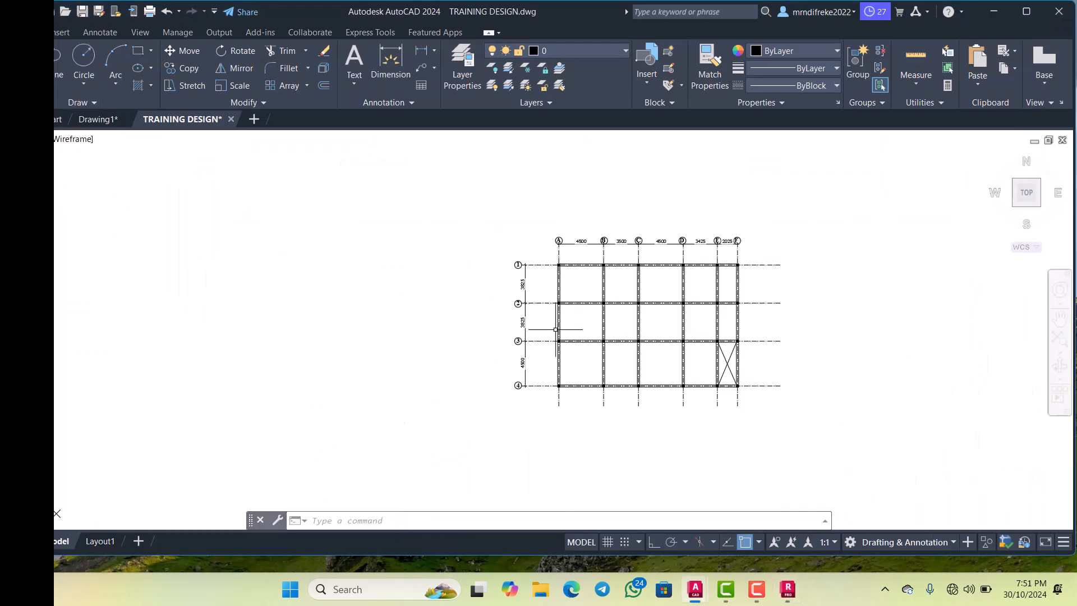
{"action": "scroll", "coordinate": [556, 337], "scroll_direction": "up", "scroll_amount": 8}
{"action": "scroll", "coordinate": [555, 360], "scroll_direction": "down", "scroll_amount": 2}
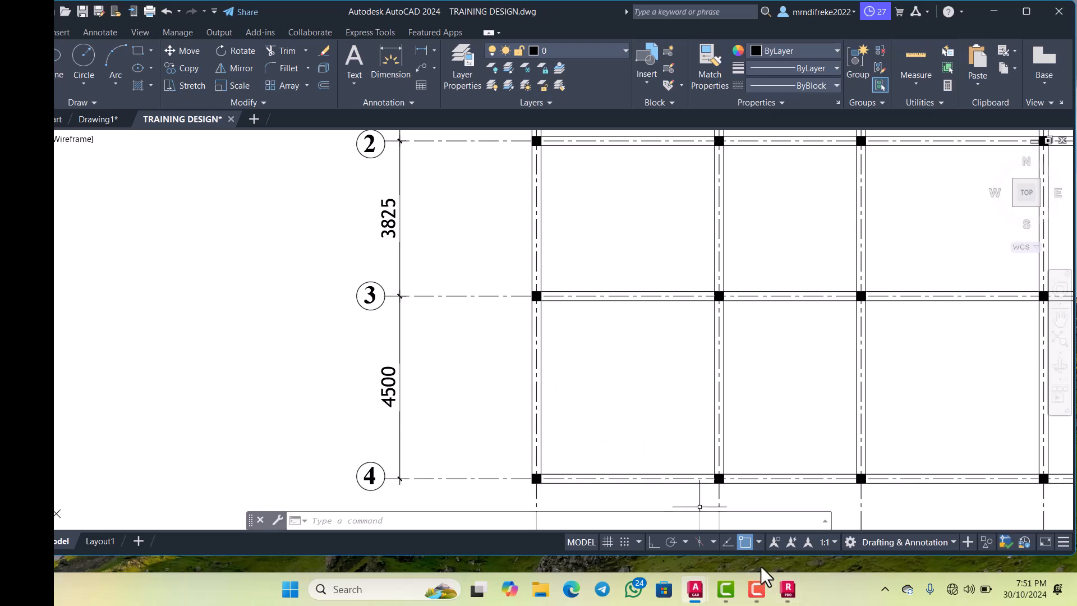
{"action": "left_click", "coordinate": [787, 589]}
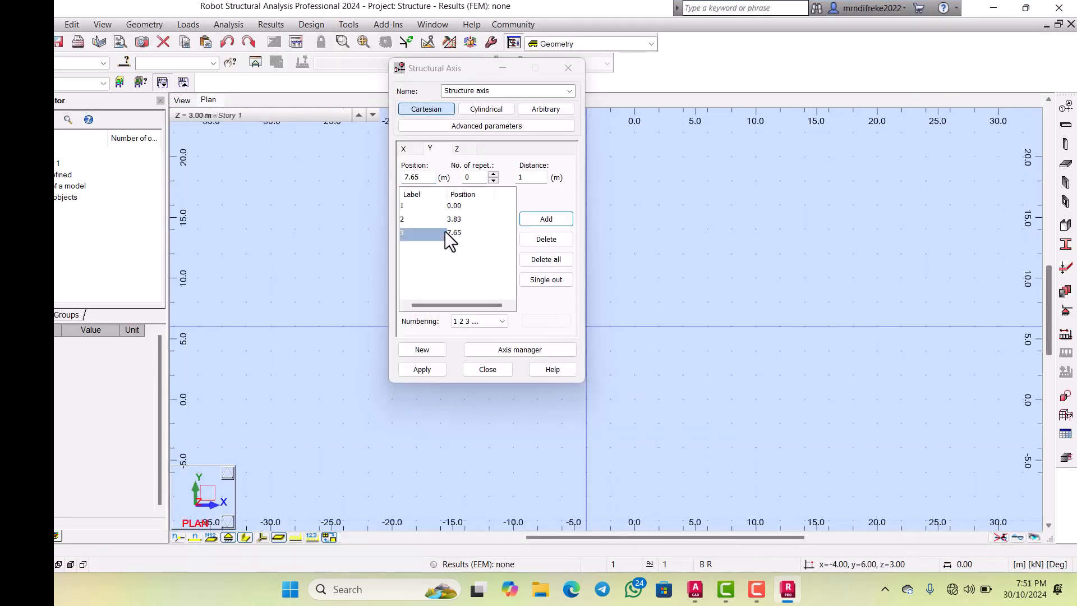
Step: Add a Y axis at 12.15 m and apply the structural axes to the model
{"action": "double_click", "coordinate": [414, 174]}
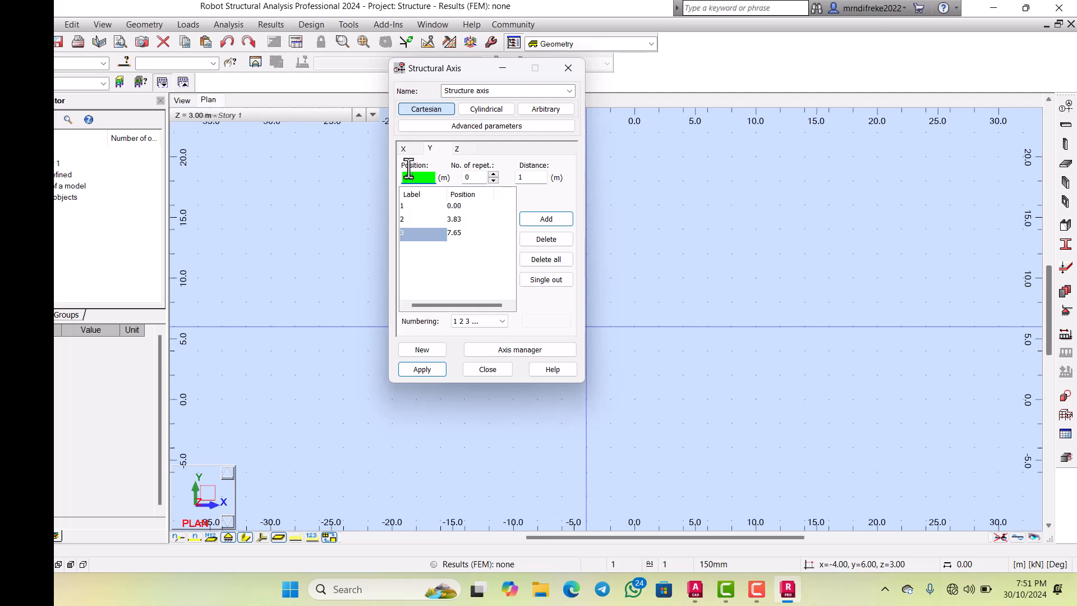
{"action": "type", "text": "12.15"}
{"action": "key", "text": "Return"}
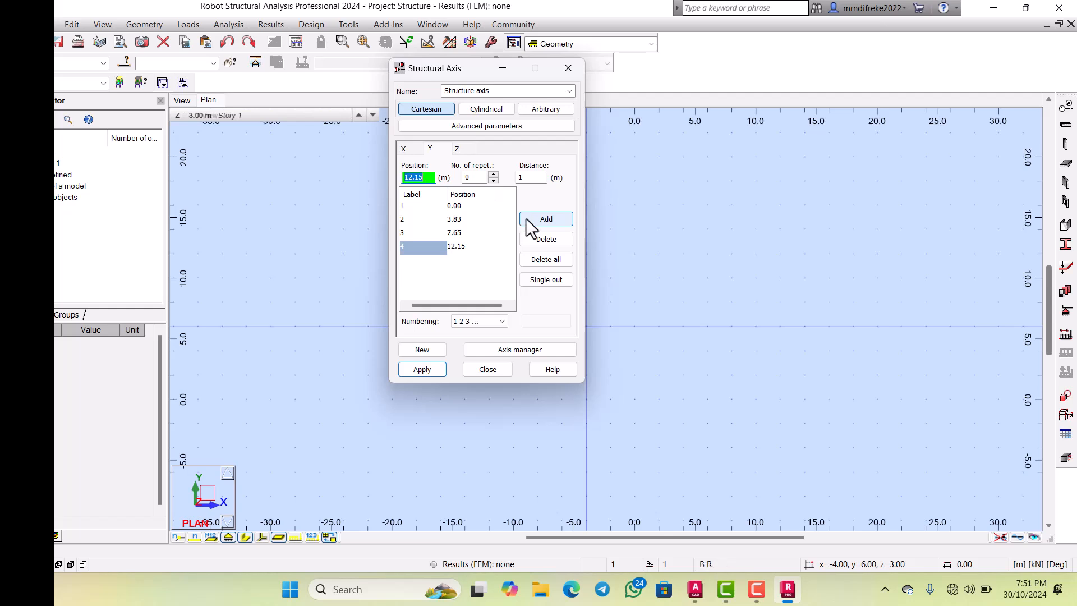
{"action": "left_click", "coordinate": [407, 364]}
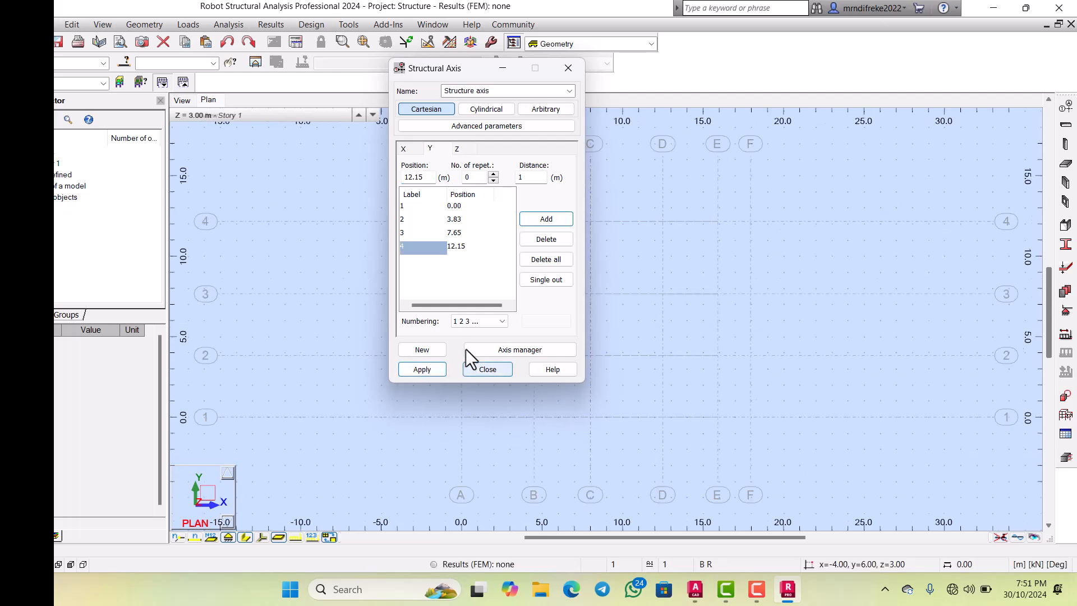
Step: Close the Structural Axis dialog and examine the numbering and layout of the axis grid in the plan
{"action": "left_click", "coordinate": [474, 368]}
{"action": "scroll", "coordinate": [485, 337], "scroll_direction": "down", "scroll_amount": 2}
{"action": "scroll", "coordinate": [486, 336], "scroll_direction": "up", "scroll_amount": 2}
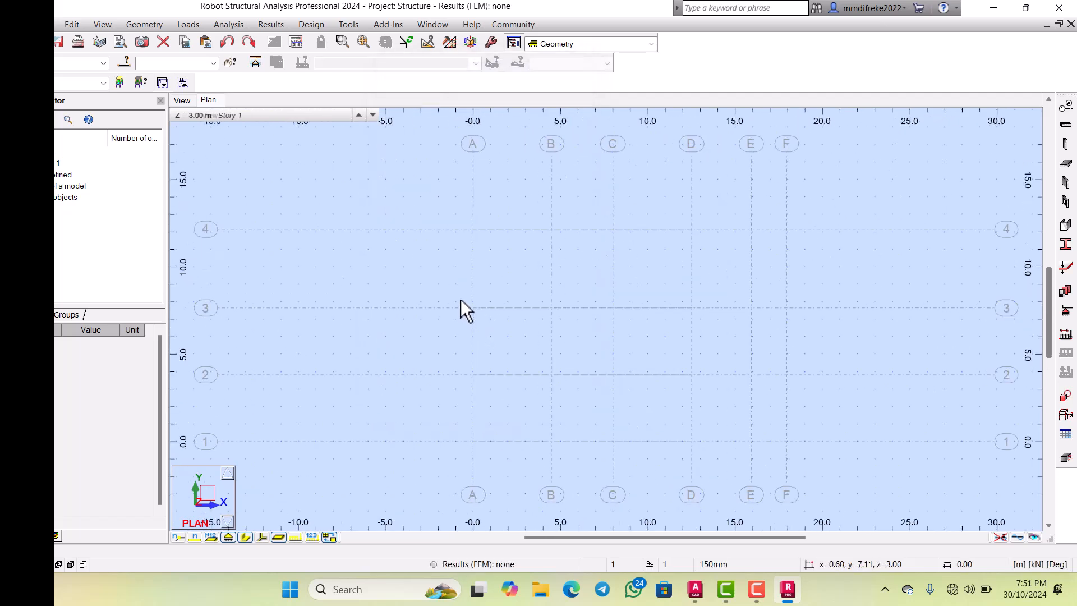
{"action": "scroll", "coordinate": [475, 292], "scroll_direction": "down", "scroll_amount": 3}
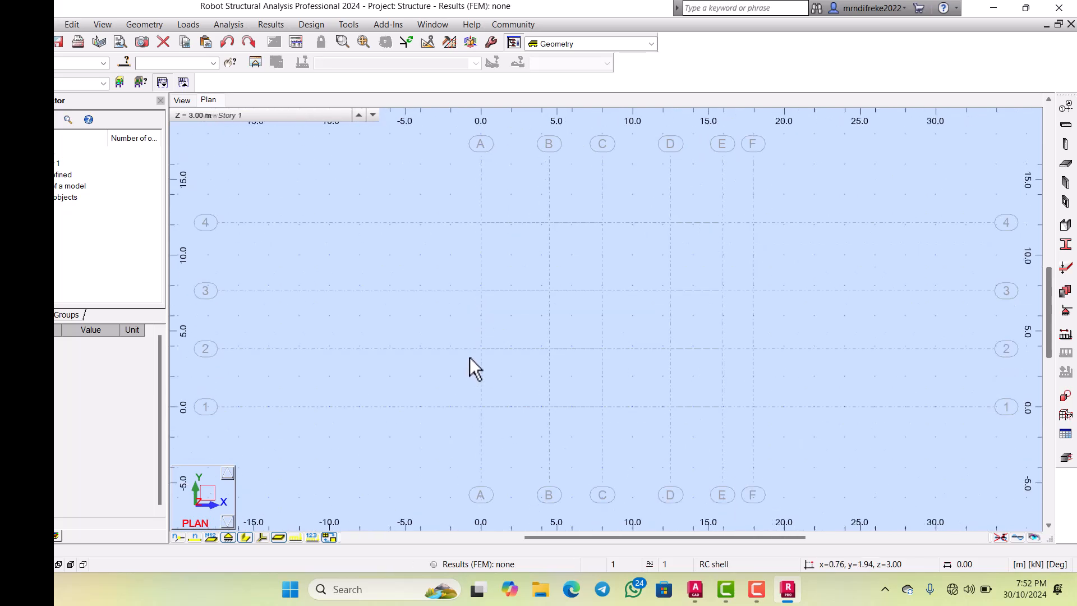
{"action": "scroll", "coordinate": [472, 318], "scroll_direction": "down", "scroll_amount": 2}
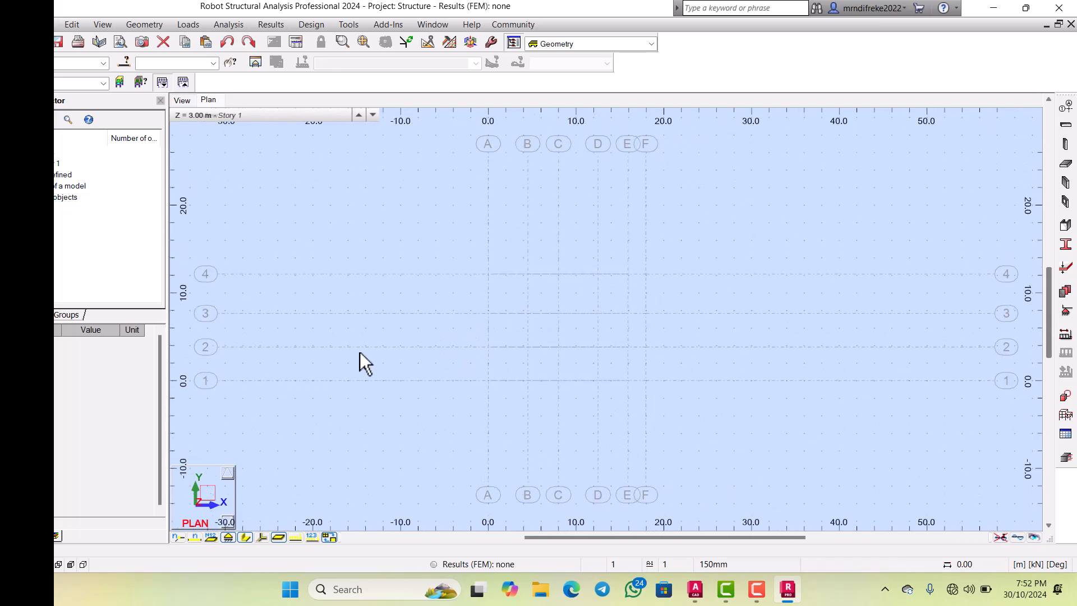
{"action": "scroll", "coordinate": [213, 356], "scroll_direction": "up", "scroll_amount": 4}
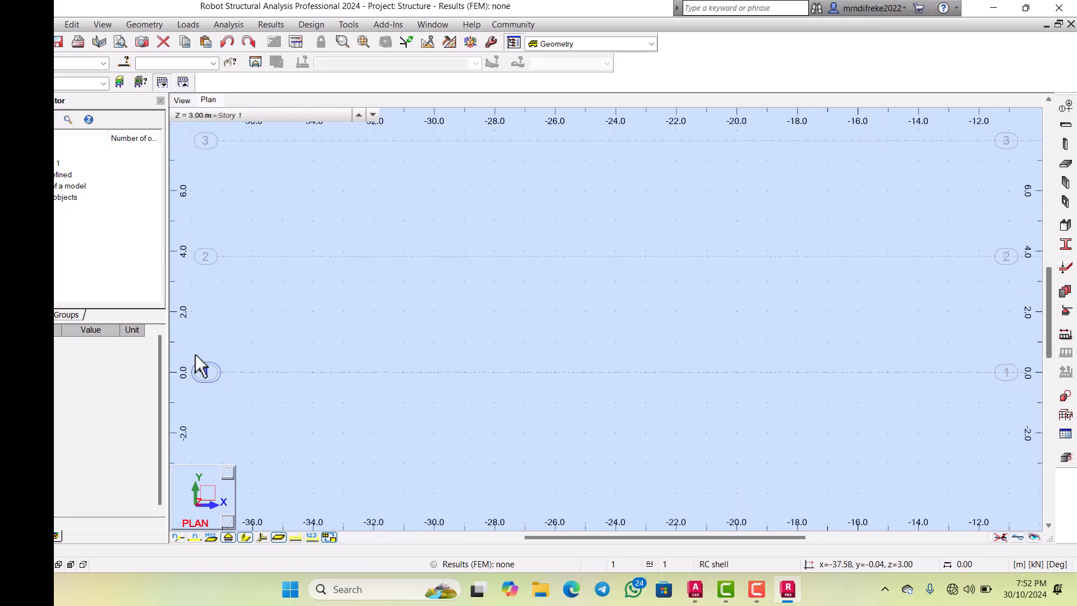
{"action": "scroll", "coordinate": [195, 354], "scroll_direction": "down", "scroll_amount": 2}
{"action": "scroll", "coordinate": [200, 353], "scroll_direction": "down", "scroll_amount": 1}
{"action": "scroll", "coordinate": [202, 345], "scroll_direction": "up", "scroll_amount": 3}
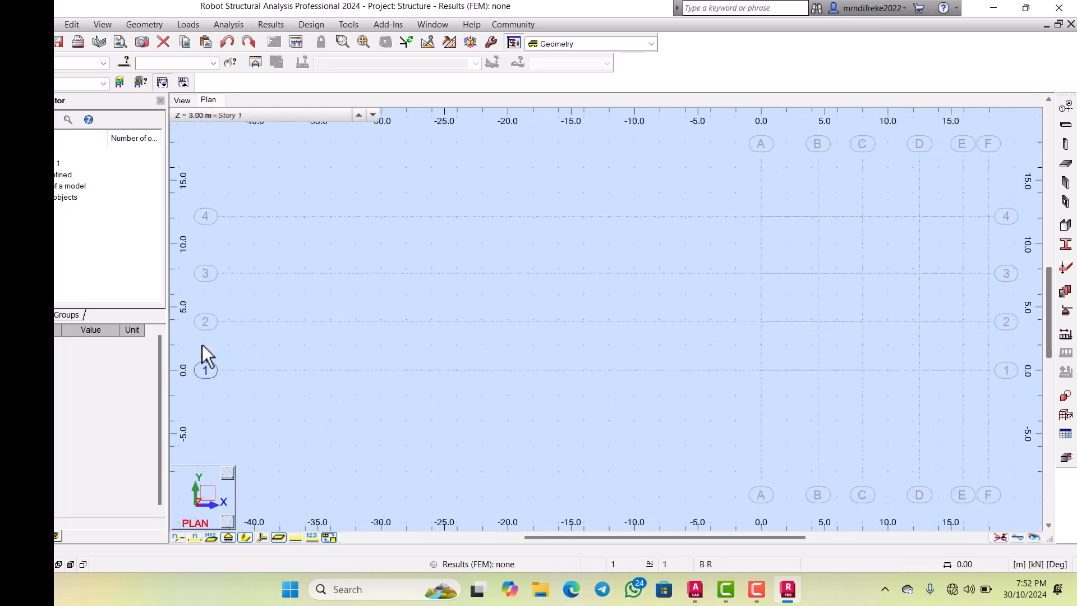
{"action": "scroll", "coordinate": [207, 346], "scroll_direction": "down", "scroll_amount": 2}
{"action": "scroll", "coordinate": [364, 321], "scroll_direction": "down", "scroll_amount": 2}
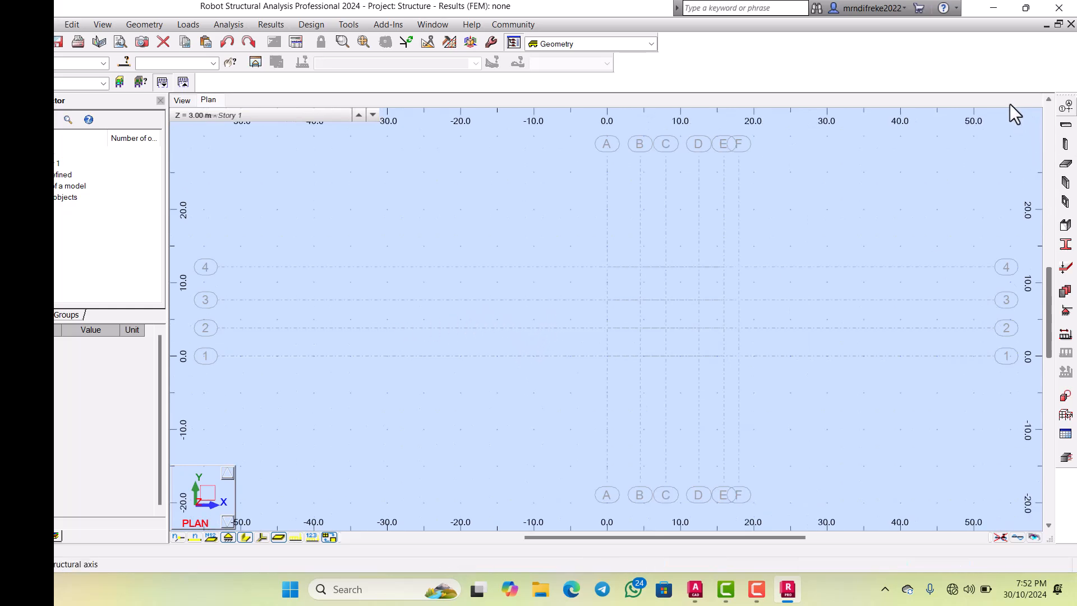
Step: Reopen the structural axis definition and delete all of the Y axes
{"action": "left_click", "coordinate": [1065, 106]}
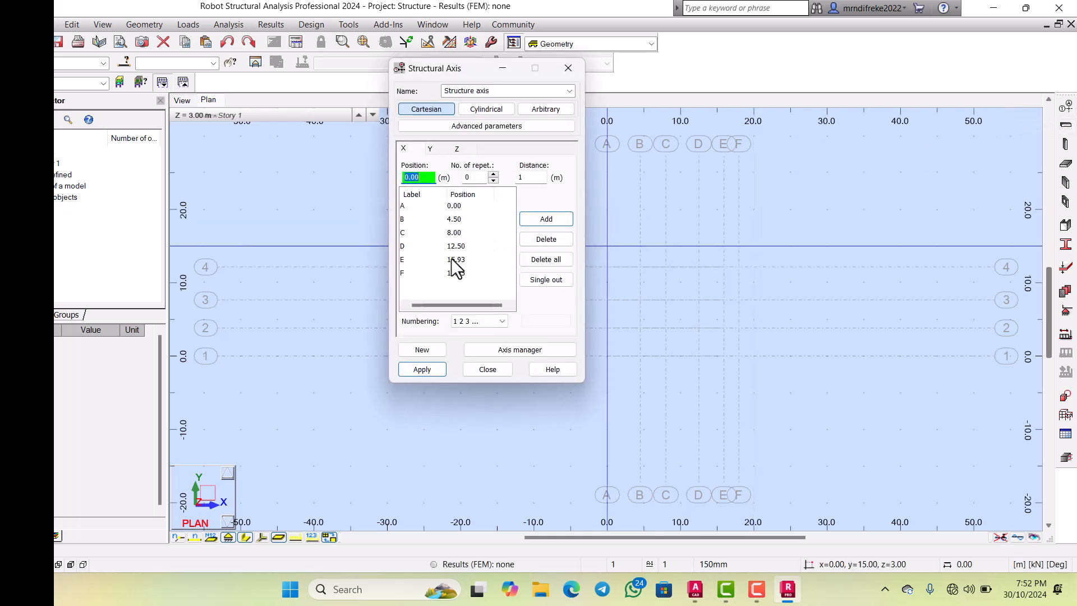
{"action": "left_click", "coordinate": [430, 148]}
{"action": "left_click", "coordinate": [408, 143]}
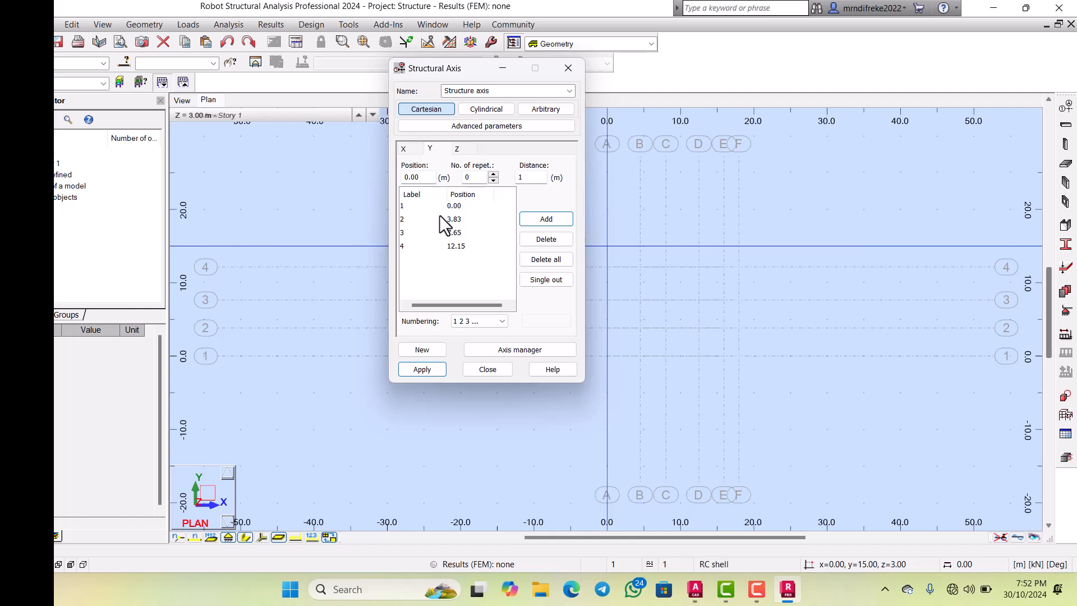
{"action": "left_click", "coordinate": [436, 245]}
{"action": "left_click", "coordinate": [545, 259]}
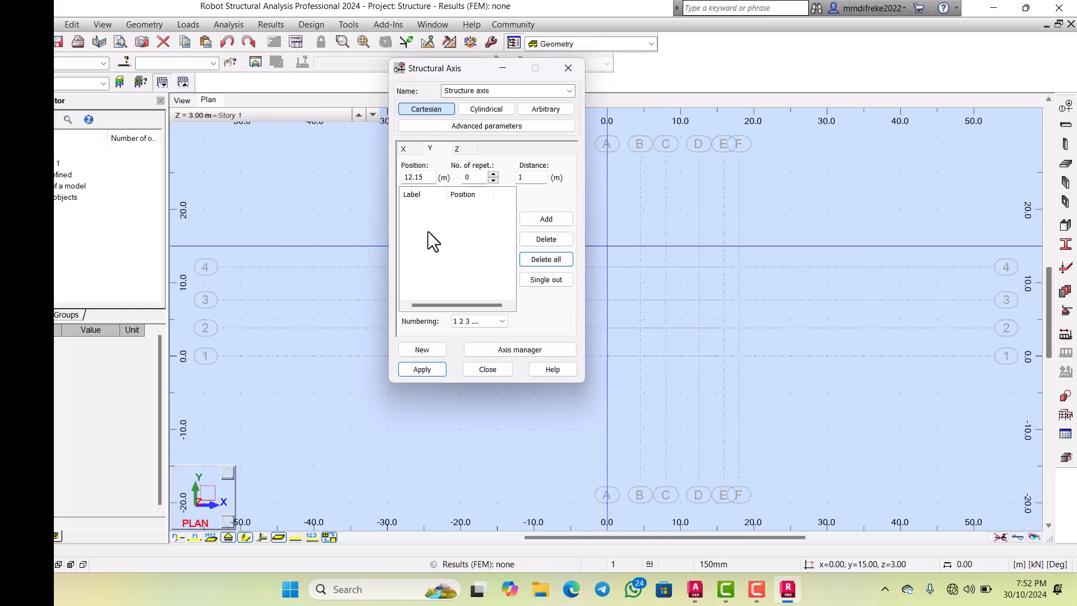
Step: Add a new first Y axis at position 0.00 m
{"action": "left_click", "coordinate": [419, 177]}
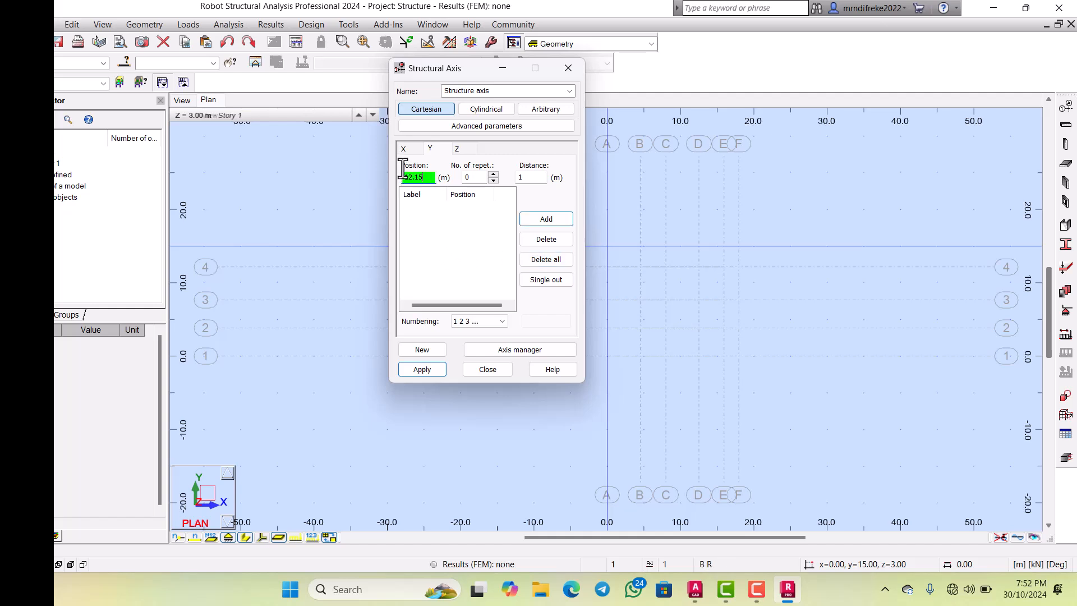
{"action": "key", "text": "BackSpace"}
{"action": "key", "text": "BackSpace"}
{"action": "key", "text": "BackSpace"}
{"action": "key", "text": "BackSpace"}
{"action": "key", "text": "Return"}
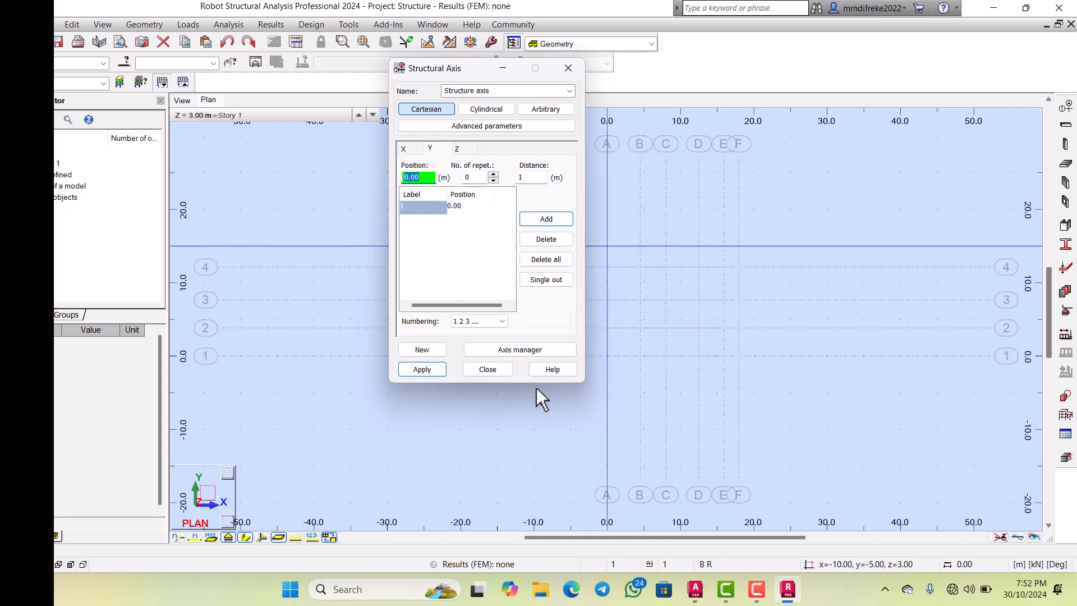
Step: Switch to the AutoCAD drawing and change the label of the lowest horizontal grid line from 4 to 1
{"action": "key", "text": "alt+Tab"}
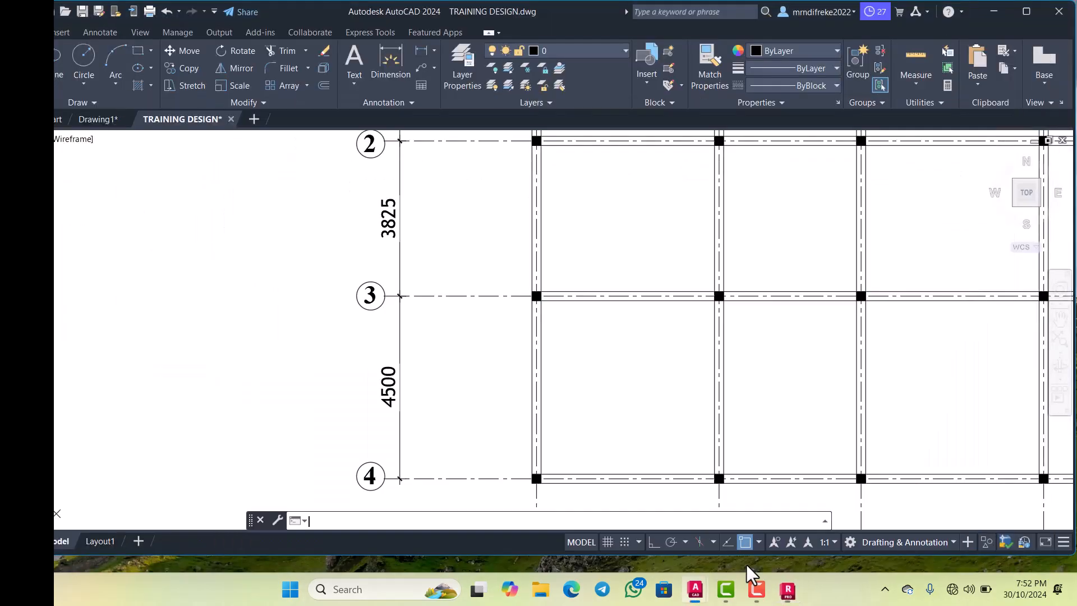
{"action": "scroll", "coordinate": [529, 337], "scroll_direction": "down", "scroll_amount": 2}
{"action": "scroll", "coordinate": [425, 428], "scroll_direction": "up", "scroll_amount": 2}
{"action": "scroll", "coordinate": [425, 427], "scroll_direction": "down", "scroll_amount": 2}
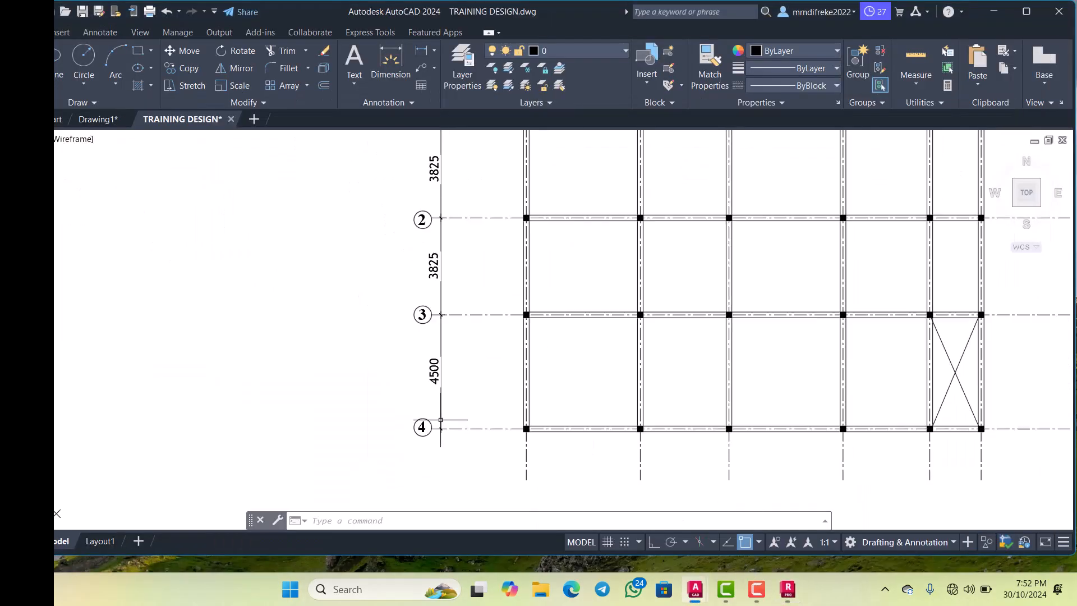
{"action": "scroll", "coordinate": [425, 427], "scroll_direction": "up", "scroll_amount": 2}
{"action": "scroll", "coordinate": [425, 427], "scroll_direction": "down", "scroll_amount": 2}
{"action": "scroll", "coordinate": [425, 427], "scroll_direction": "up", "scroll_amount": 3}
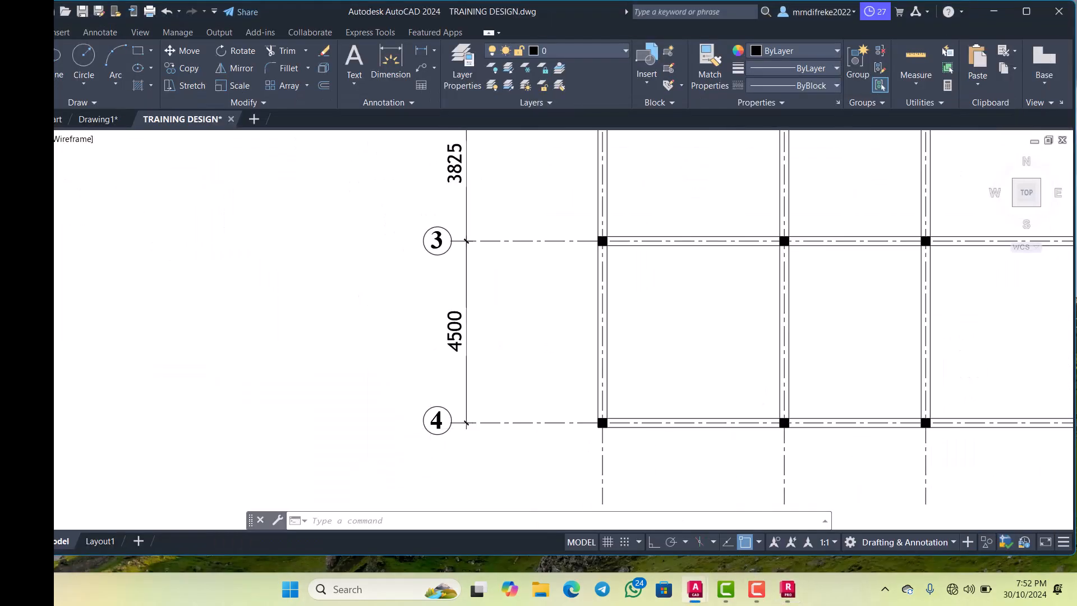
{"action": "left_click", "coordinate": [438, 418]}
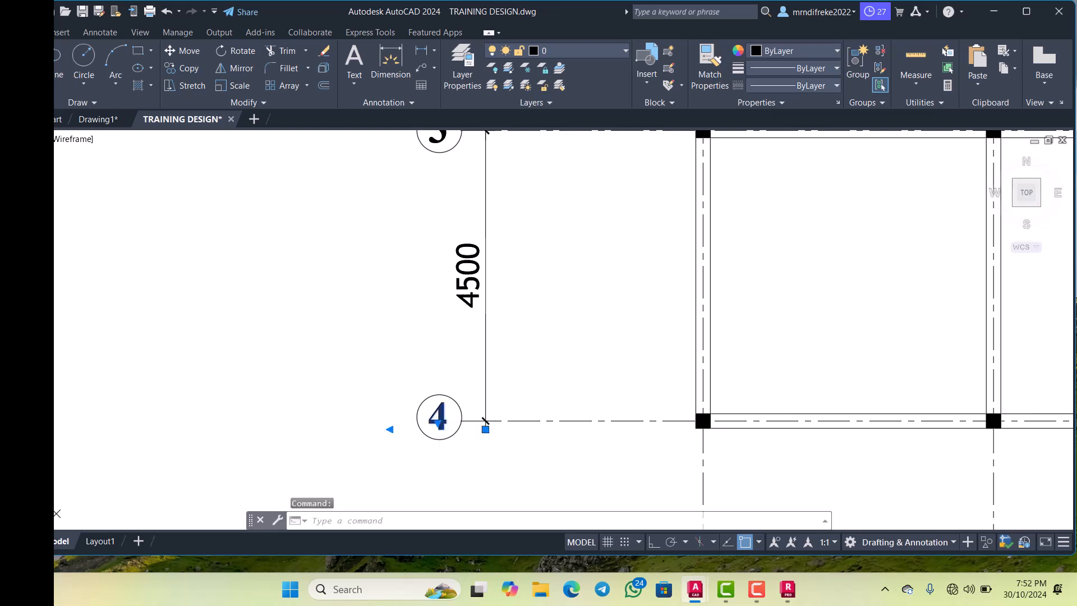
{"action": "double_click", "coordinate": [437, 416]}
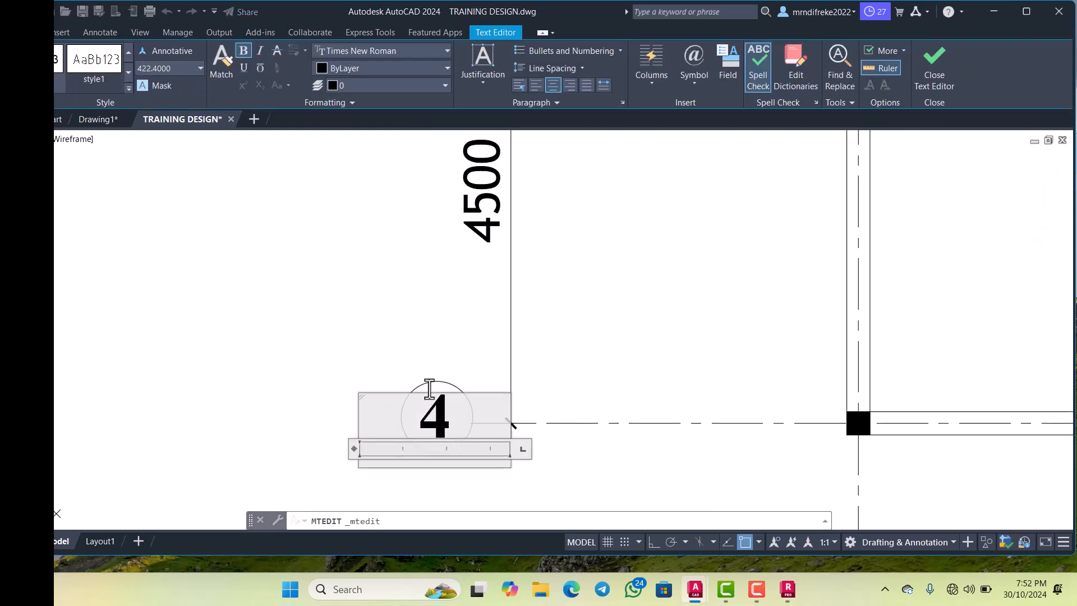
{"action": "type", "text": "1"}
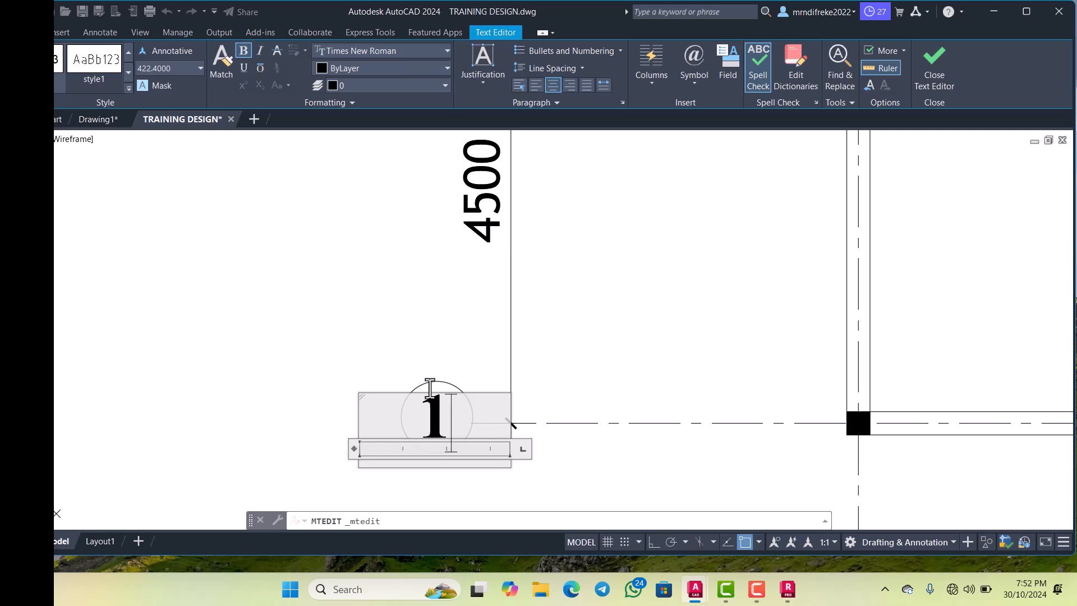
{"action": "scroll", "coordinate": [451, 387], "scroll_direction": "down", "scroll_amount": 2}
{"action": "left_click", "coordinate": [432, 349]}
{"action": "scroll", "coordinate": [492, 229], "scroll_direction": "down", "scroll_amount": 2}
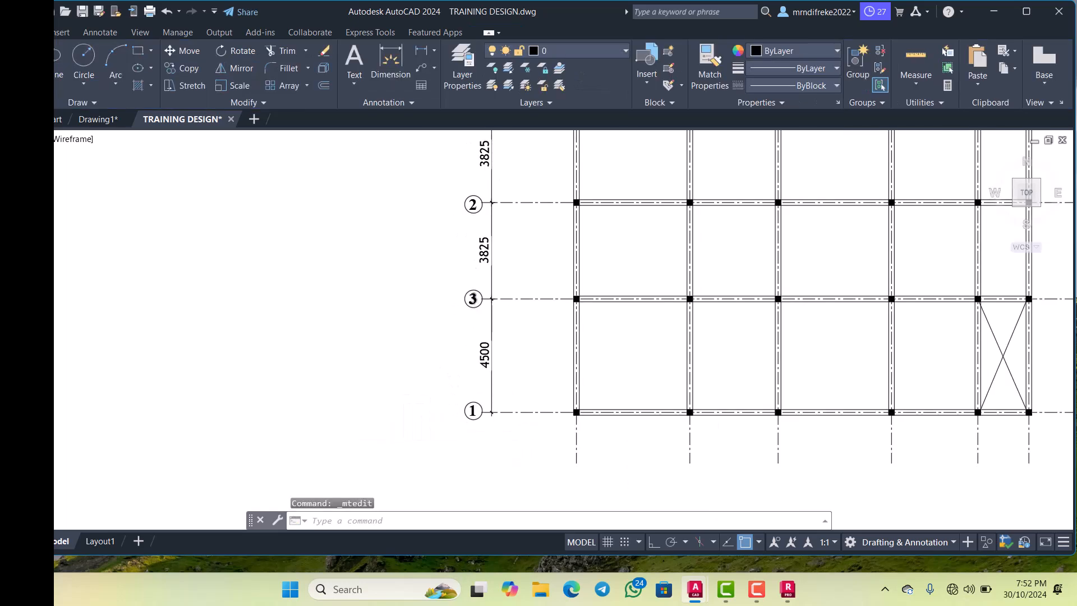
Step: Change the grid label 3, directly above the lowest horizontal grid line, to 2
{"action": "scroll", "coordinate": [539, 305], "scroll_direction": "up", "scroll_amount": 5}
{"action": "left_click", "coordinate": [538, 306]}
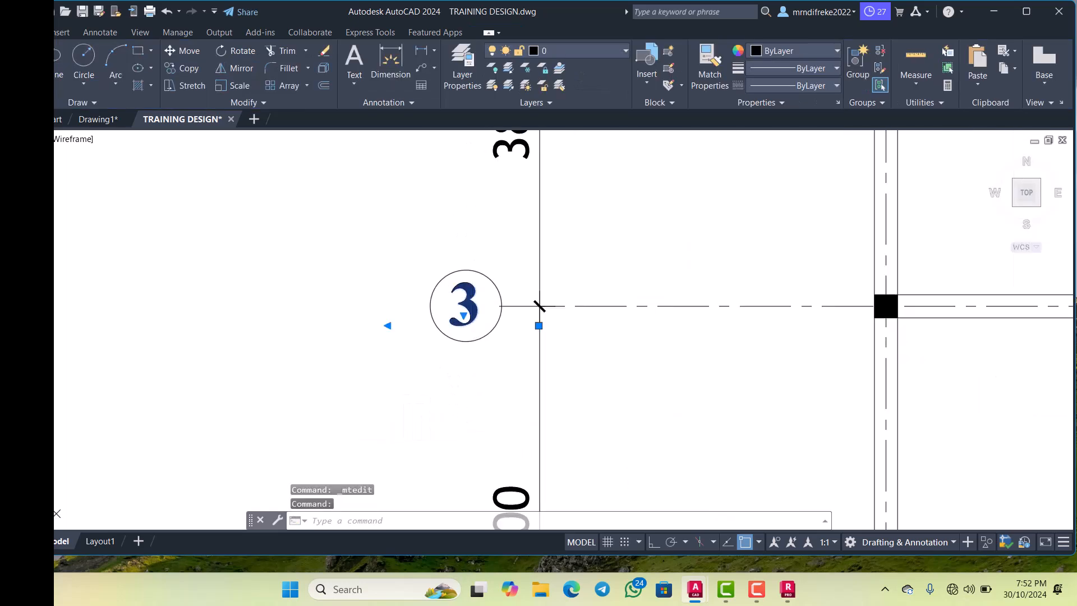
{"action": "double_click", "coordinate": [460, 295]}
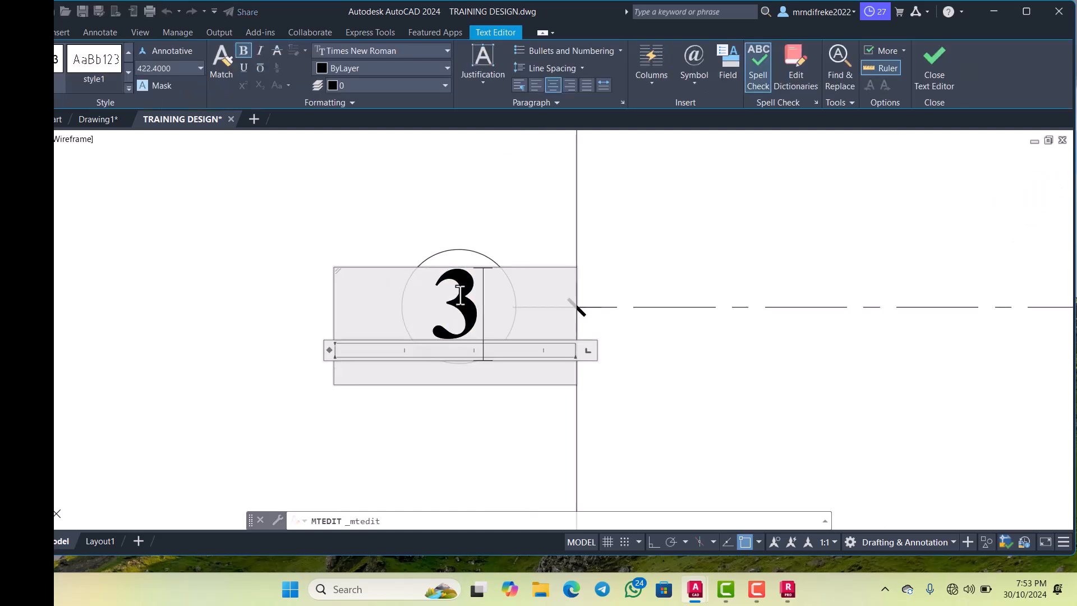
{"action": "key", "text": "BackSpace"}
{"action": "type", "text": "2"}
{"action": "scroll", "coordinate": [460, 297], "scroll_direction": "down", "scroll_amount": 3}
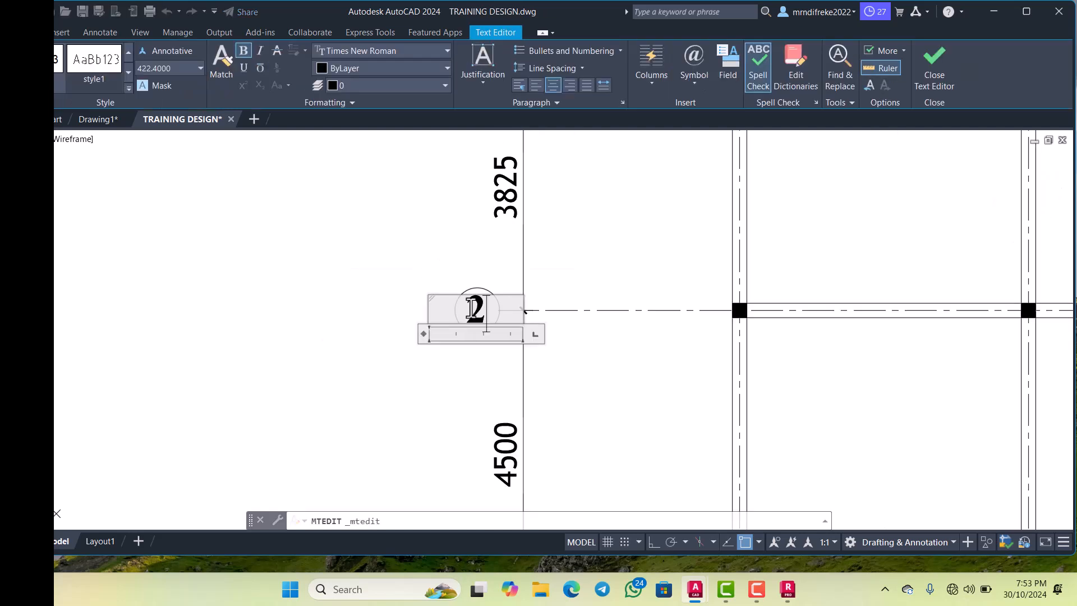
{"action": "left_click", "coordinate": [481, 361]}
Step: Change the upper of the two grid labels reading 2 to 3
{"action": "scroll", "coordinate": [481, 292], "scroll_direction": "down", "scroll_amount": 2}
{"action": "scroll", "coordinate": [480, 231], "scroll_direction": "up", "scroll_amount": 2}
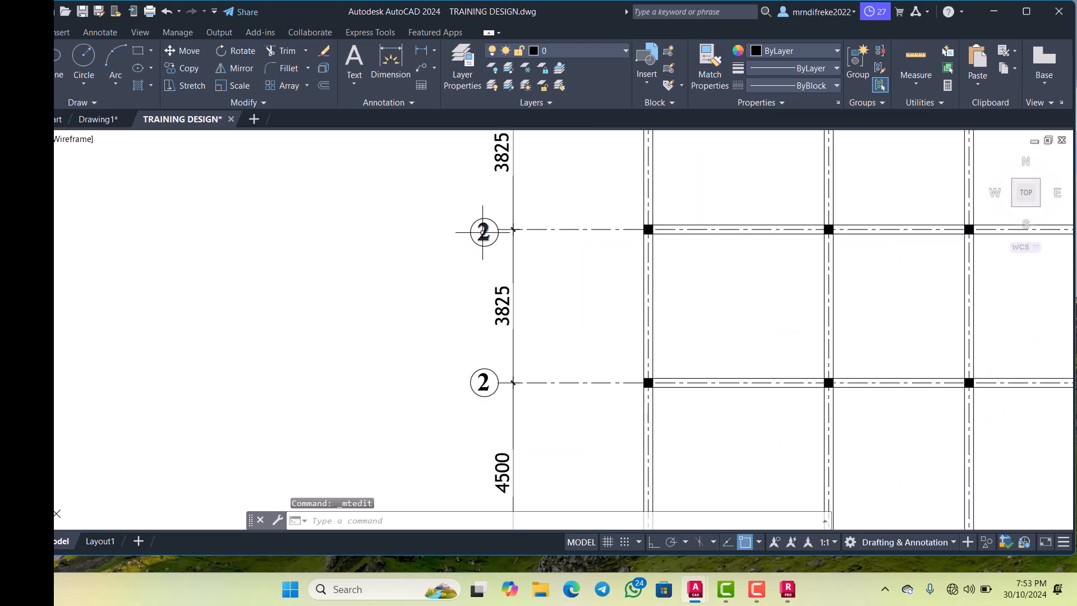
{"action": "left_click", "coordinate": [483, 233]}
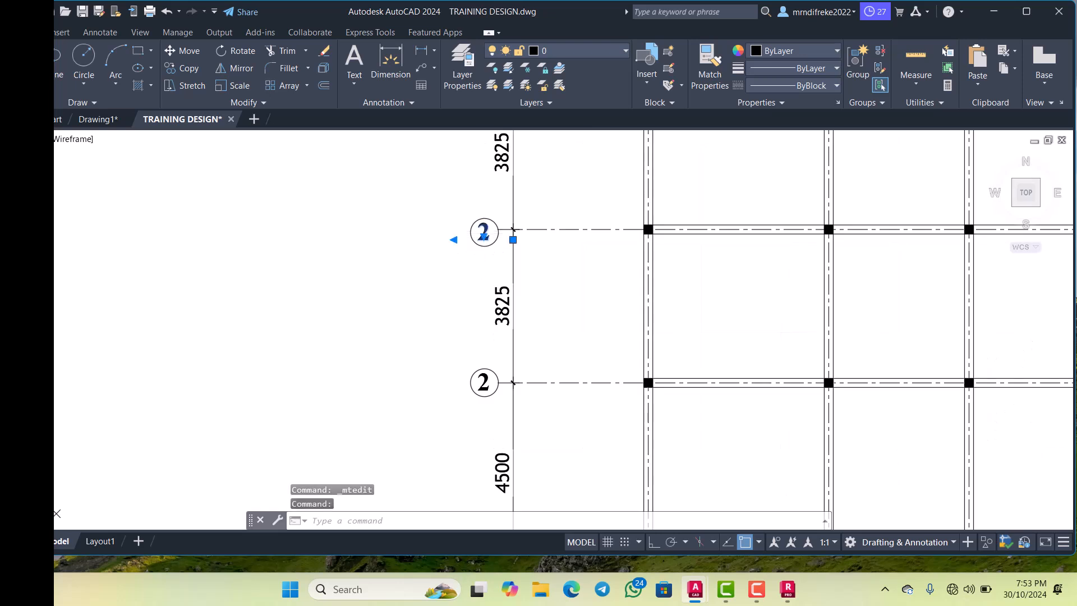
{"action": "double_click", "coordinate": [483, 234]}
{"action": "scroll", "coordinate": [483, 232], "scroll_direction": "up", "scroll_amount": 2}
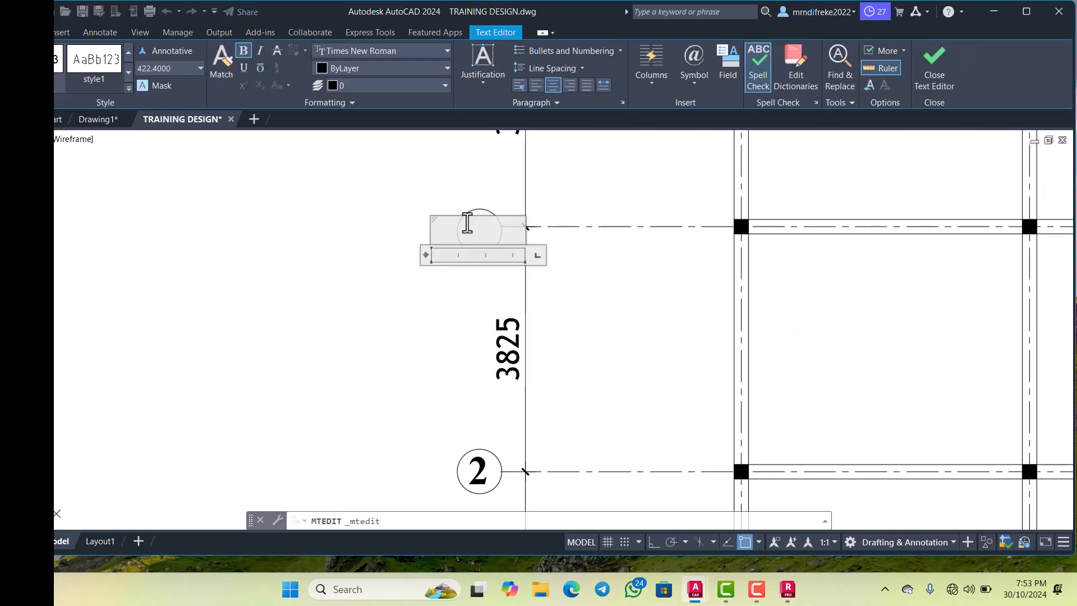
{"action": "type", "text": "3"}
{"action": "scroll", "coordinate": [509, 261], "scroll_direction": "down", "scroll_amount": 4}
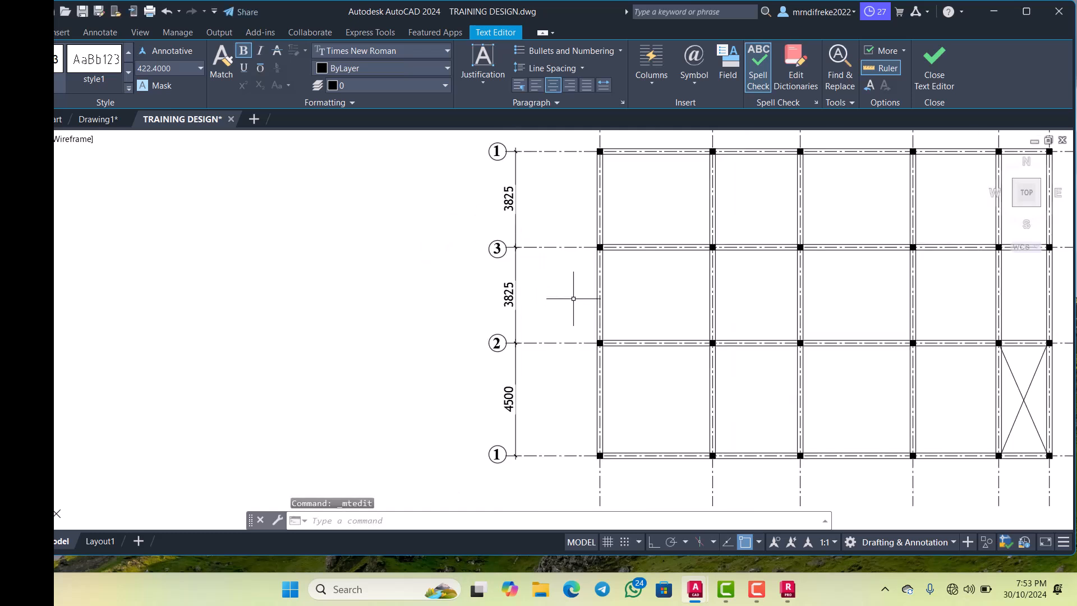
{"action": "left_click", "coordinate": [573, 298]}
Step: Change the label of the uppermost horizontal grid line to 4
{"action": "scroll", "coordinate": [573, 298], "scroll_direction": "down", "scroll_amount": 2}
{"action": "scroll", "coordinate": [504, 234], "scroll_direction": "up", "scroll_amount": 5}
{"action": "left_click", "coordinate": [504, 234]}
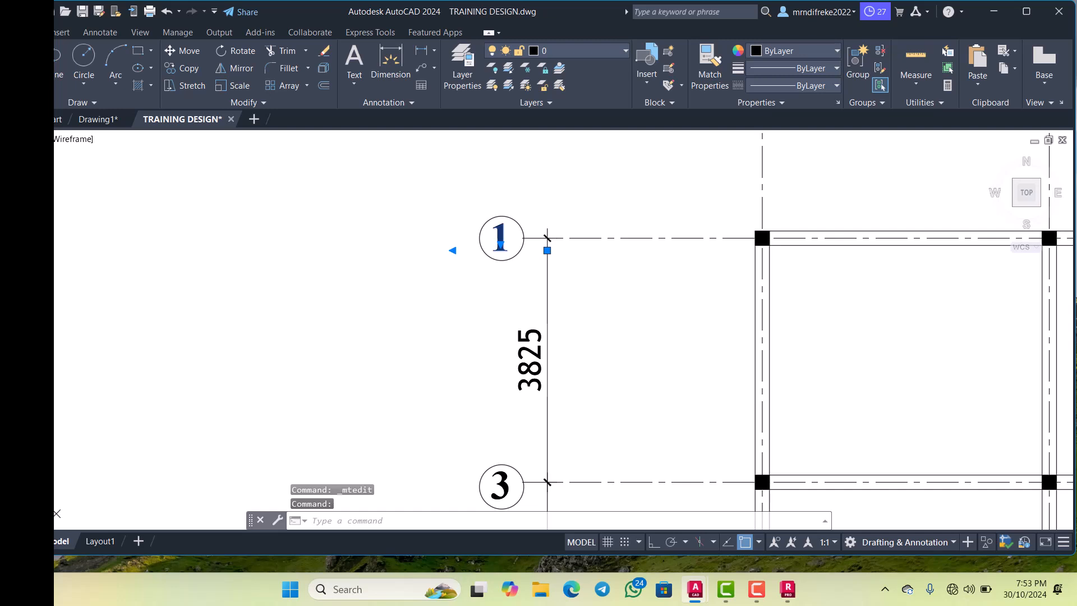
{"action": "double_click", "coordinate": [499, 238]}
{"action": "key", "text": "BackSpace"}
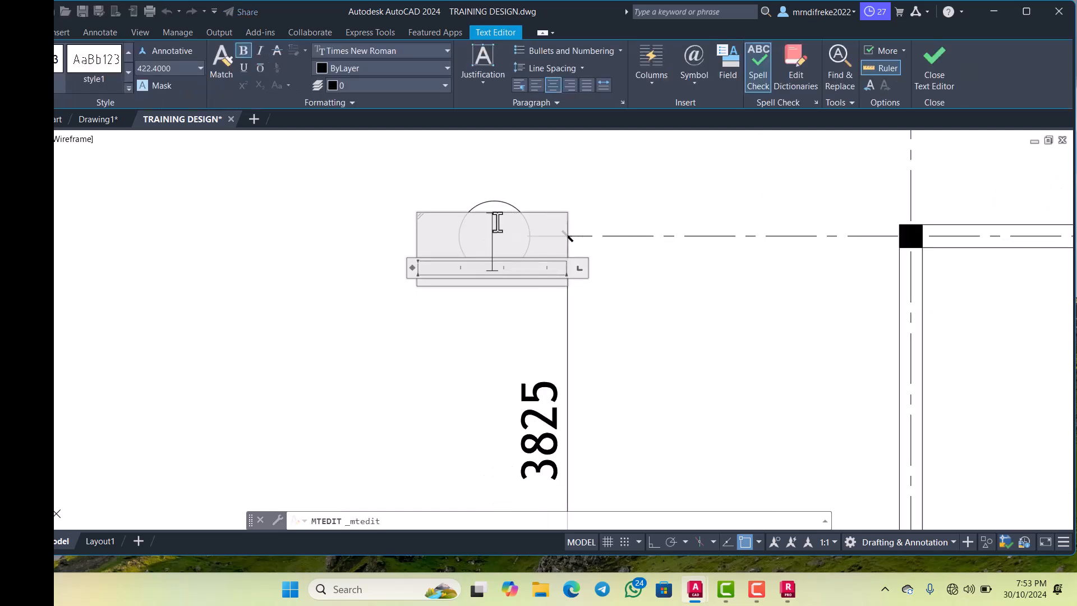
{"action": "type", "text": "4"}
{"action": "scroll", "coordinate": [540, 240], "scroll_direction": "down", "scroll_amount": 4}
{"action": "left_click", "coordinate": [586, 279]}
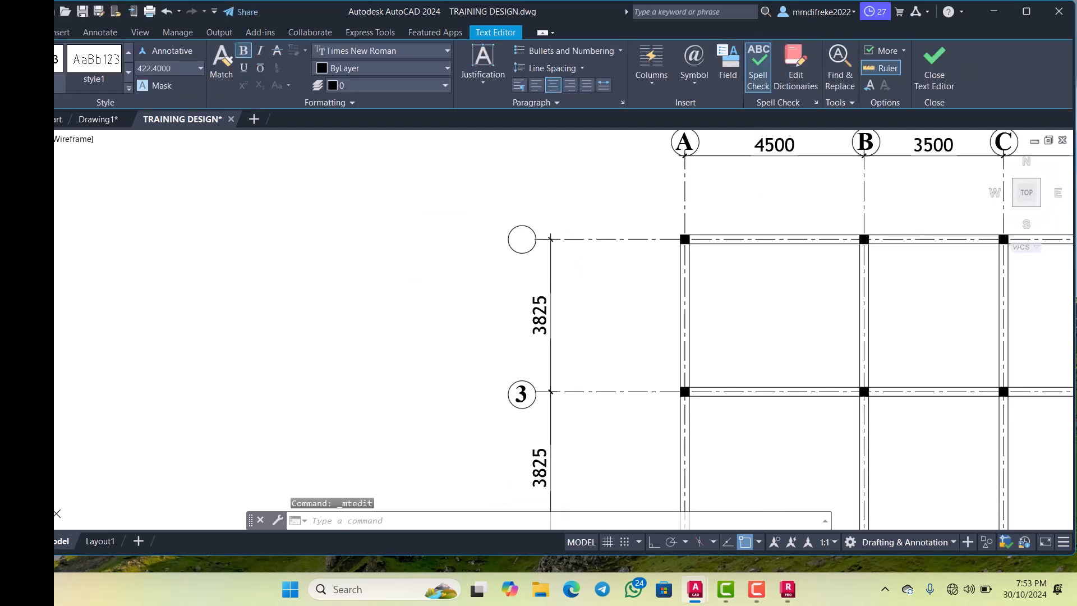
Step: Check the renumbered horizontal grids and the spacing between grids 1 and 2 in the drawing
{"action": "scroll", "coordinate": [637, 342], "scroll_direction": "down", "scroll_amount": 4}
{"action": "middle_click_drag", "start_coordinate": [637, 344], "coordinate": [637, 307]}
{"action": "scroll", "coordinate": [643, 431], "scroll_direction": "up", "scroll_amount": 4}
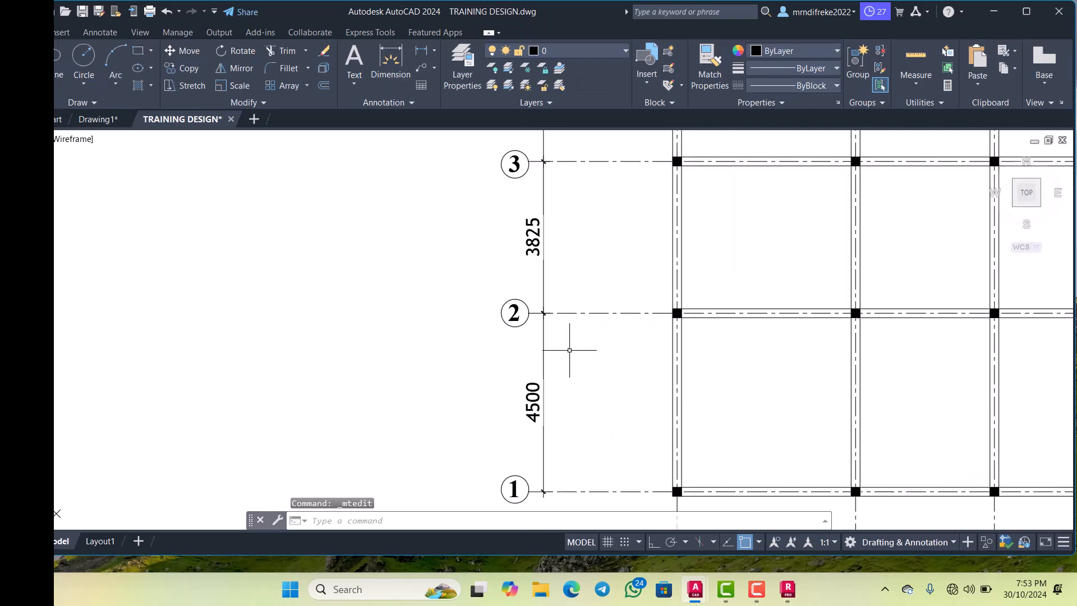
{"action": "middle_click_drag", "start_coordinate": [569, 351], "coordinate": [574, 314]}
{"action": "scroll", "coordinate": [562, 393], "scroll_direction": "up", "scroll_amount": 2}
Step: Return to Robot and add a Y axis at 4.5 m
{"action": "mouse_move", "coordinate": [788, 589]}
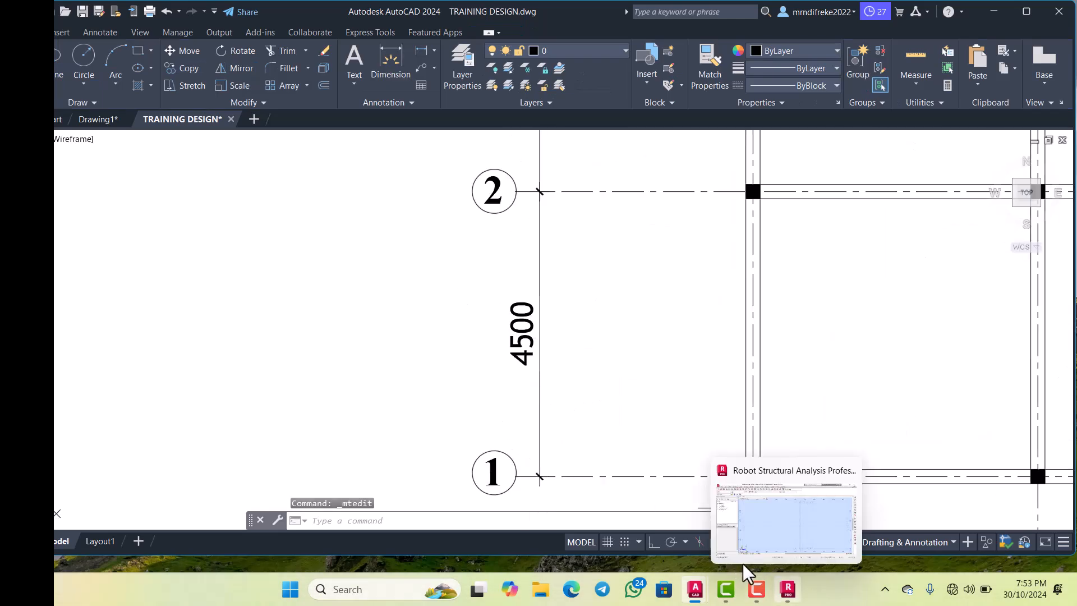
{"action": "left_click", "coordinate": [743, 556]}
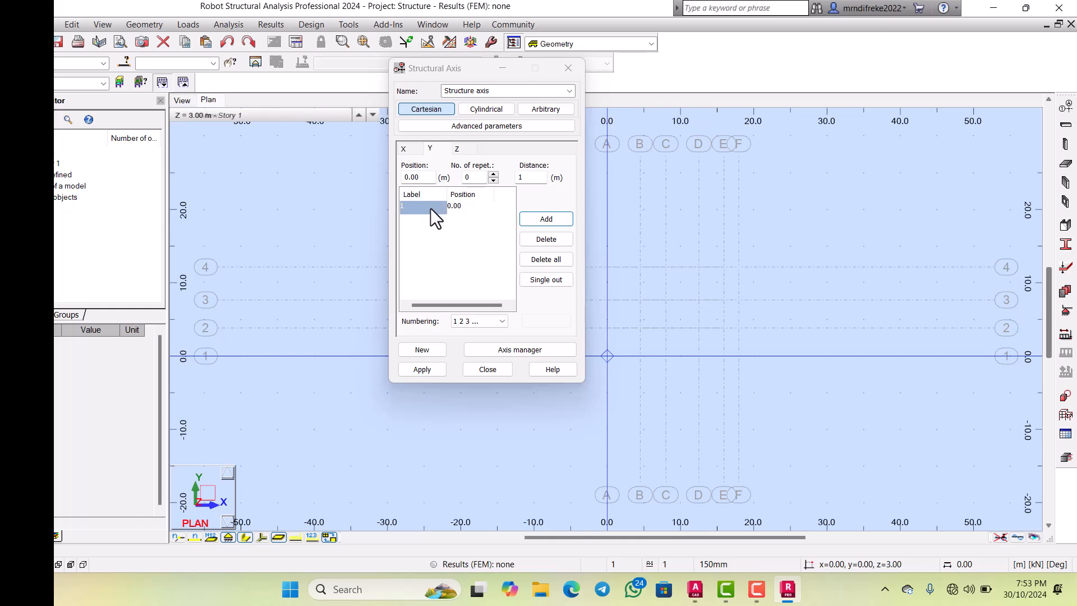
{"action": "double_click", "coordinate": [410, 176]}
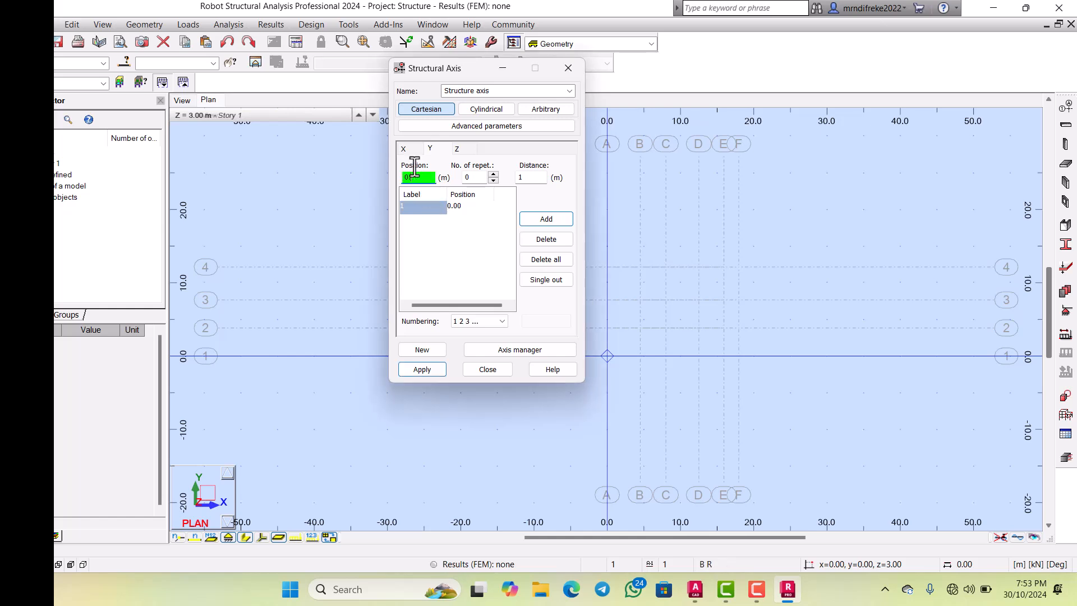
{"action": "type", "text": "4.5"}
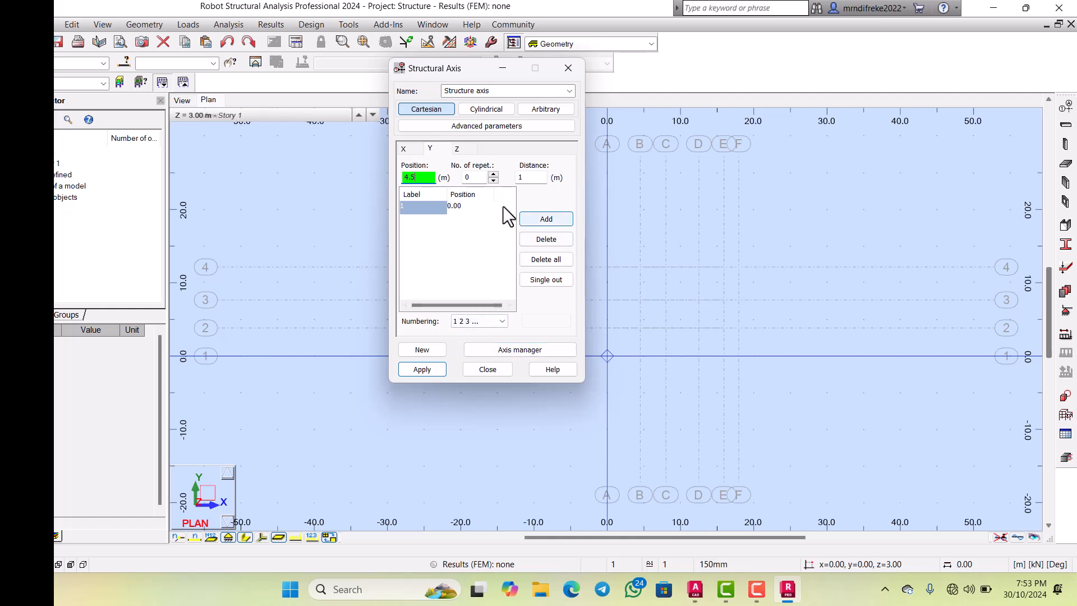
{"action": "key", "text": "Return"}
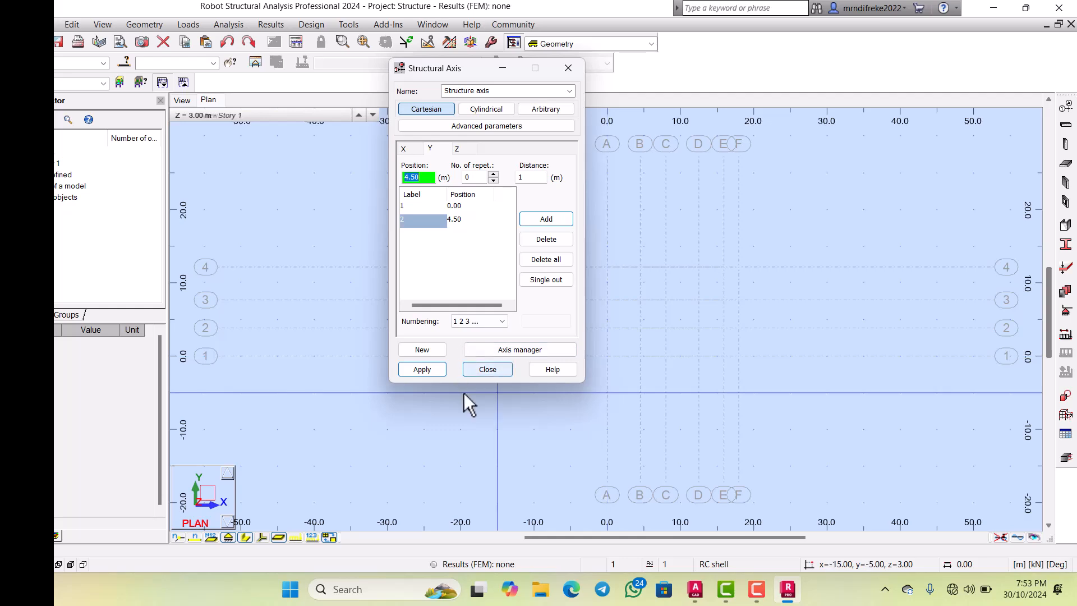
Step: Switch to AutoCAD and check the spacing between horizontal grids 2 and 3
{"action": "left_click", "coordinate": [695, 589]}
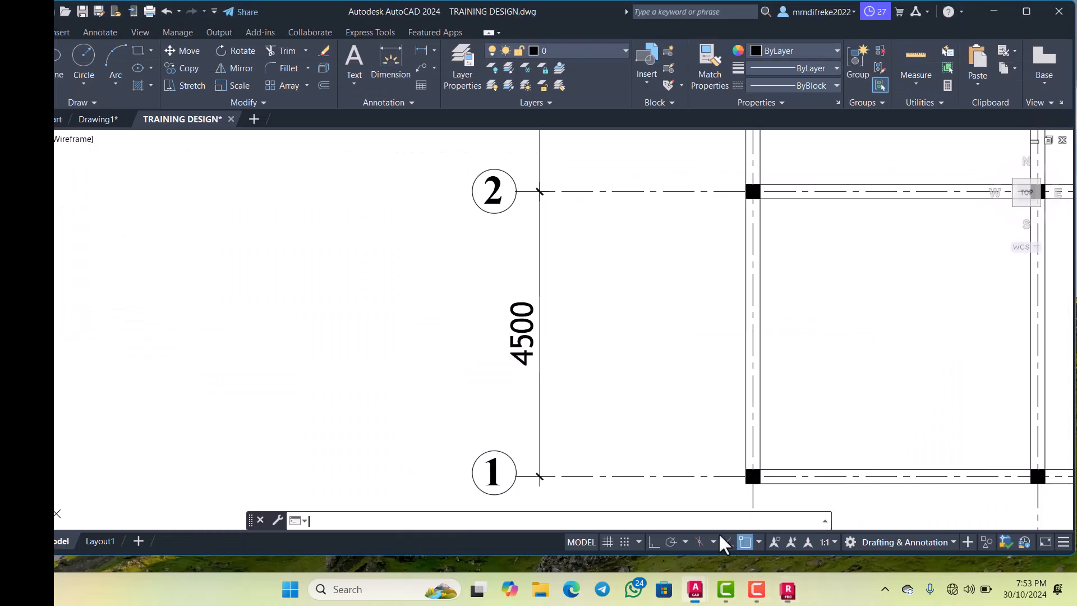
{"action": "scroll", "coordinate": [497, 355], "scroll_direction": "down", "scroll_amount": 6}
{"action": "scroll", "coordinate": [508, 292], "scroll_direction": "up", "scroll_amount": 6}
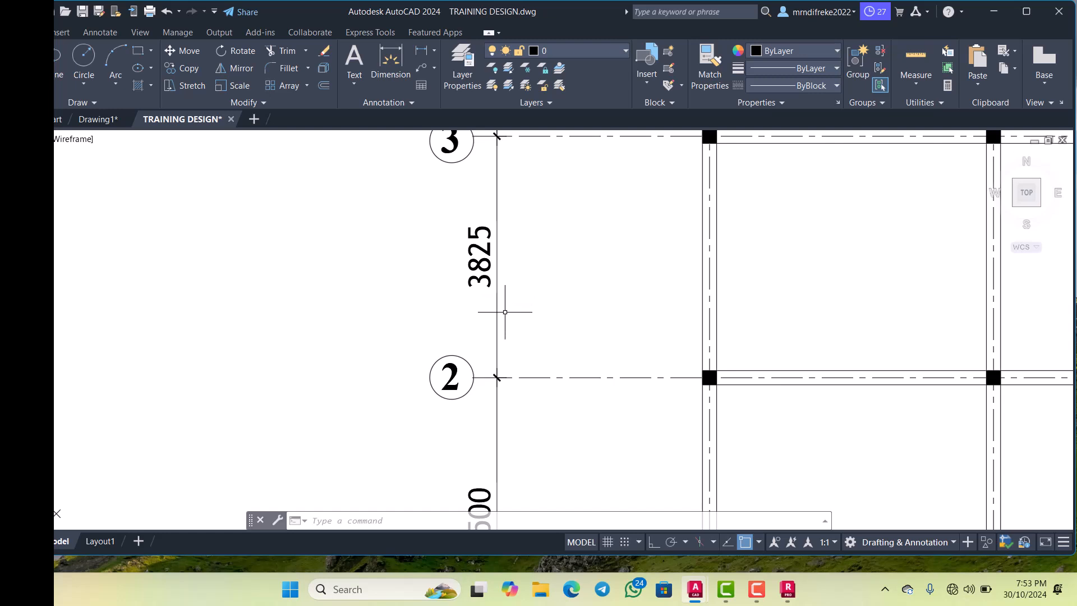
Step: Return to Robot and add a Y structural axis at 8.325 m
{"action": "left_click", "coordinate": [787, 589]}
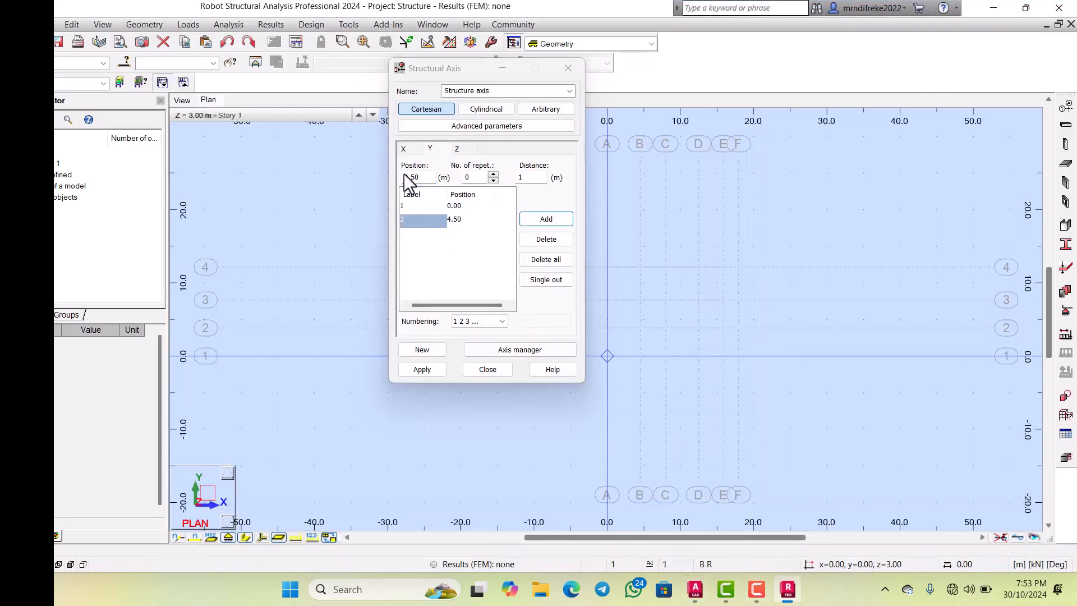
{"action": "double_click", "coordinate": [404, 174]}
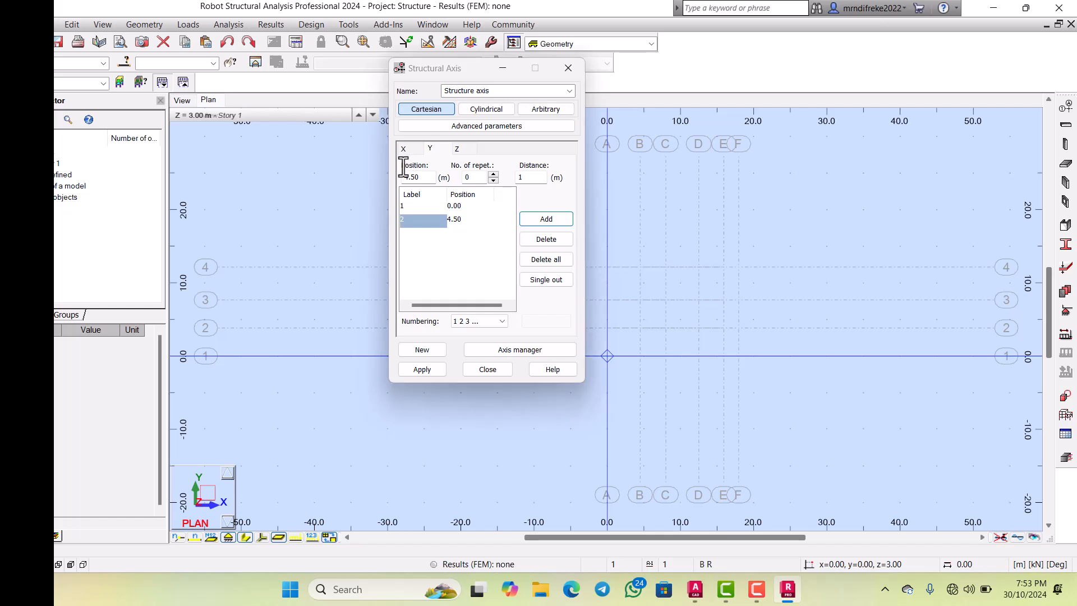
{"action": "key", "text": "BackSpace"}
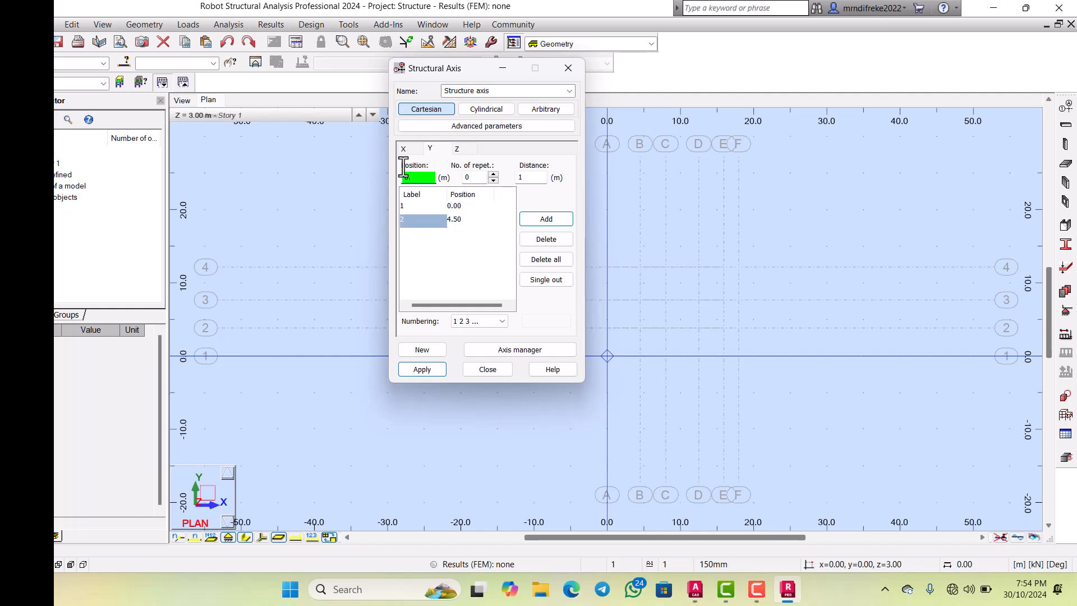
{"action": "type", "text": "325"}
{"action": "key", "text": "Return"}
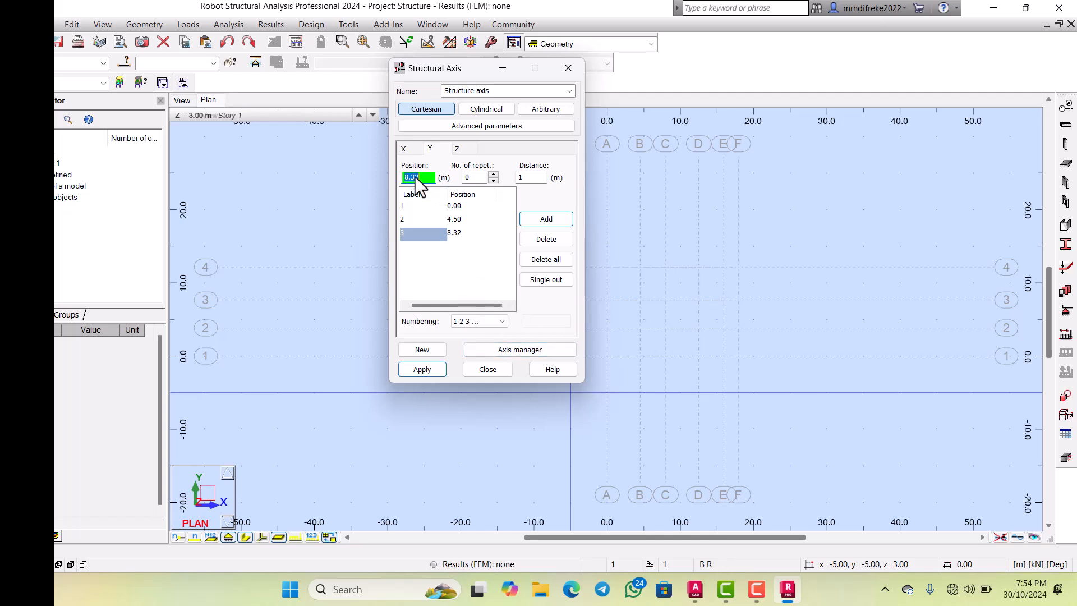
Step: Add a Y structural axis at 12.15 m, checking the spacing between grids 3 and 4 in the AutoCAD drawing
{"action": "type", "text": "12.15"}
{"action": "key", "text": "alt+Tab"}
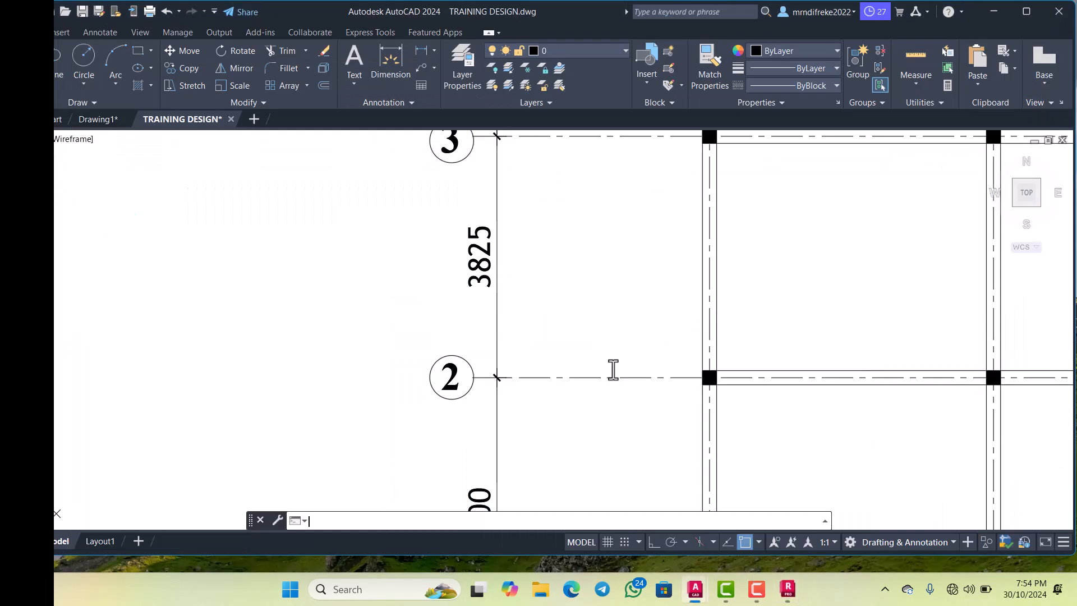
{"action": "scroll", "coordinate": [560, 303], "scroll_direction": "down", "scroll_amount": 5}
{"action": "scroll", "coordinate": [563, 250], "scroll_direction": "up", "scroll_amount": 2}
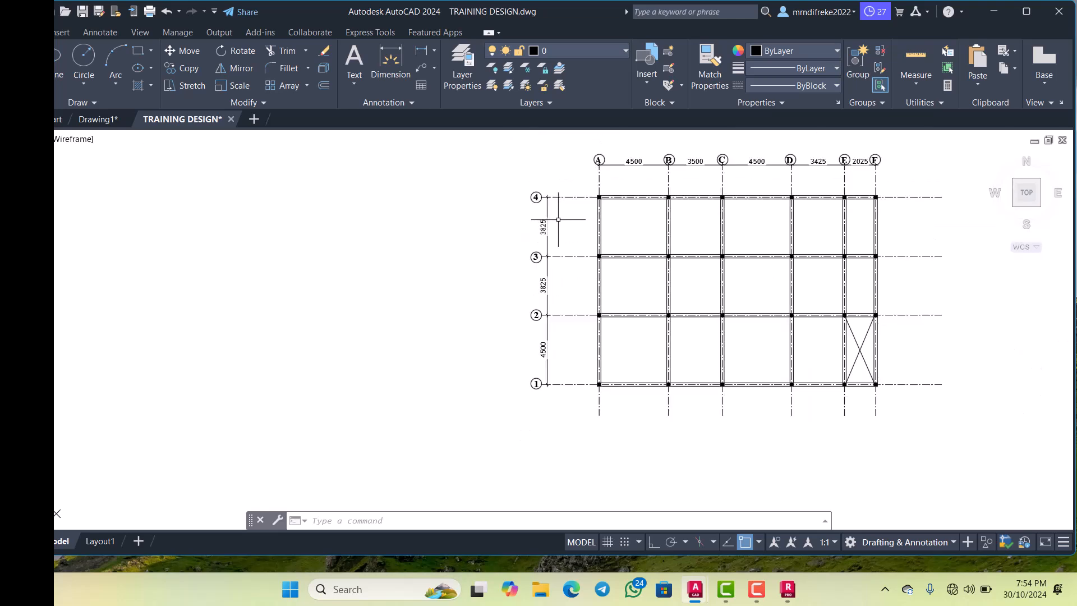
{"action": "key", "text": "alt+Tab"}
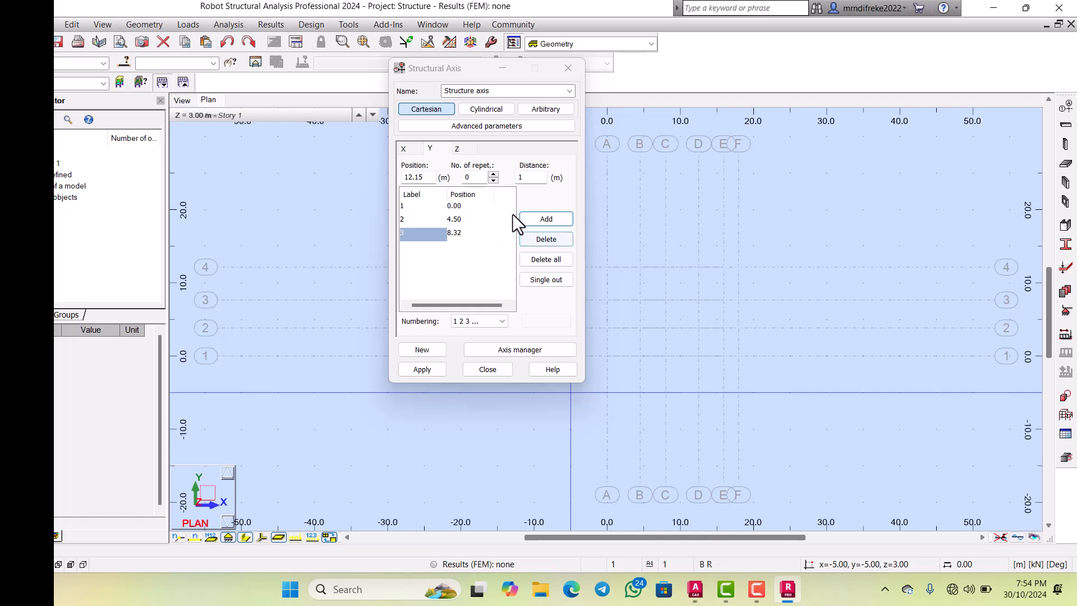
{"action": "left_click", "coordinate": [515, 212]}
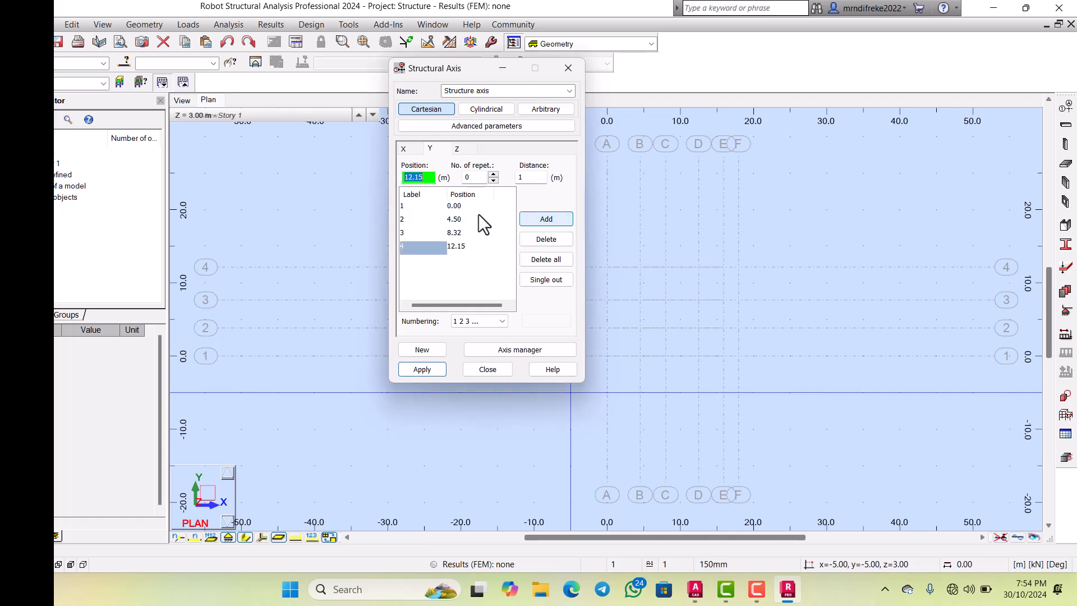
Step: Apply the structural axes, close their definition and inspect the resulting grid in plan
{"action": "left_click", "coordinate": [413, 364]}
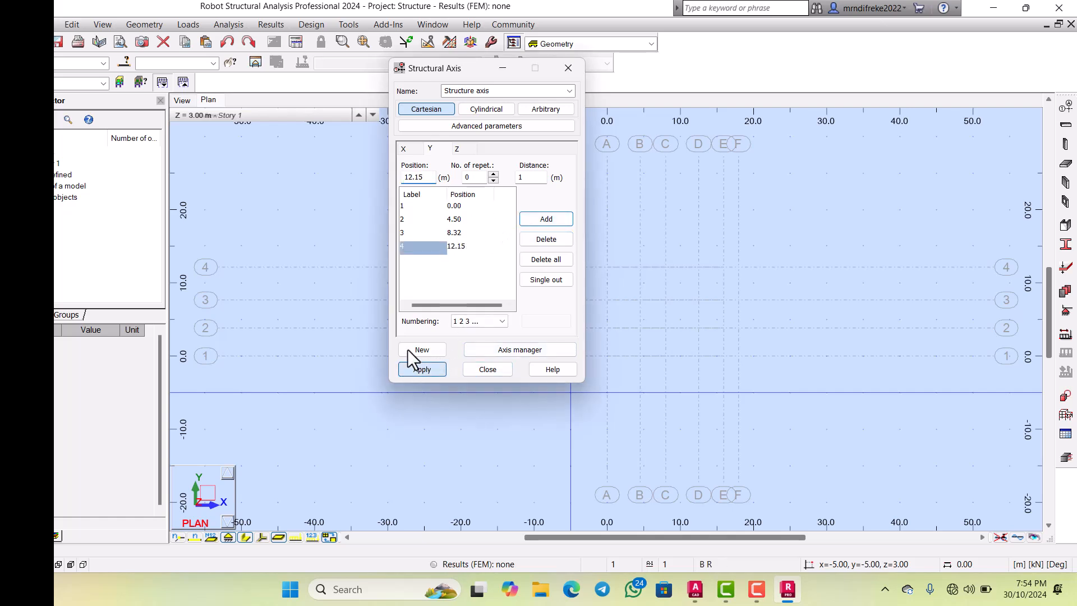
{"action": "left_click", "coordinate": [474, 366]}
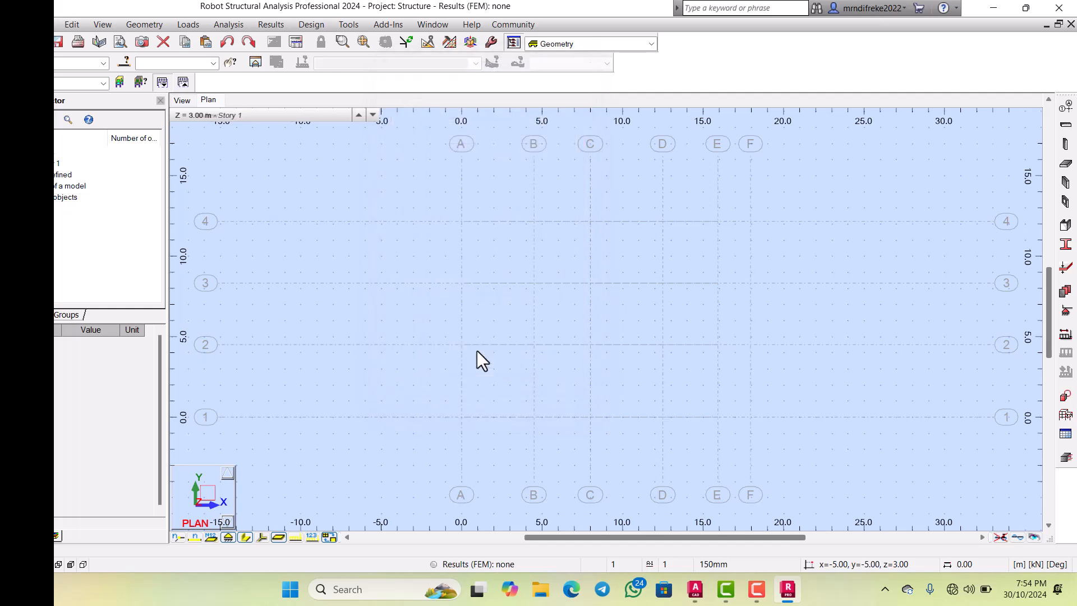
{"action": "scroll", "coordinate": [539, 298], "scroll_direction": "down", "scroll_amount": 2}
{"action": "scroll", "coordinate": [592, 285], "scroll_direction": "up", "scroll_amount": 1}
{"action": "scroll", "coordinate": [591, 291], "scroll_direction": "down", "scroll_amount": 2}
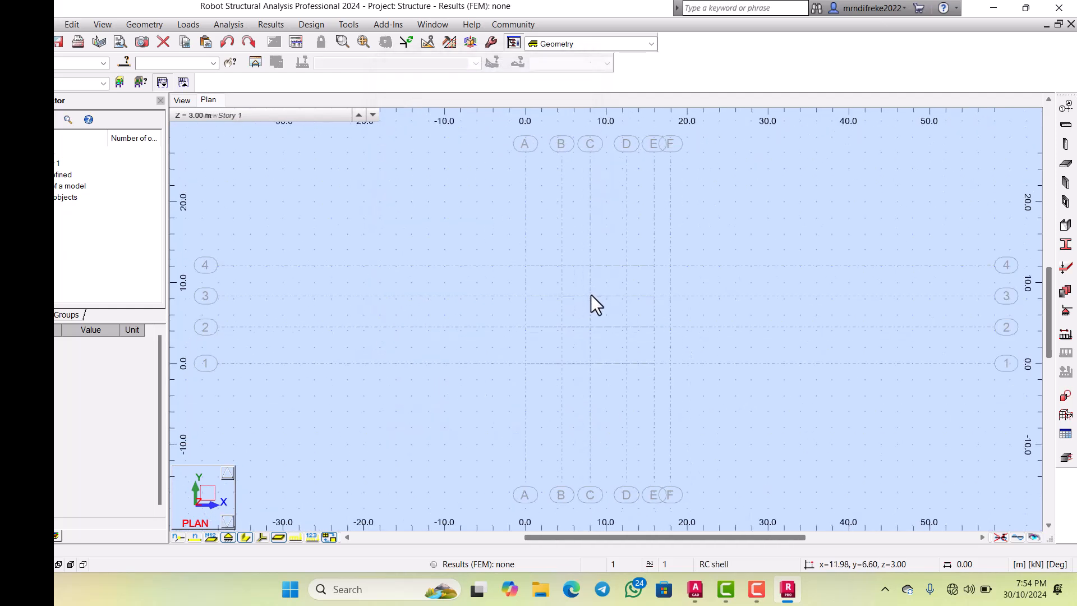
{"action": "scroll", "coordinate": [519, 286], "scroll_direction": "up", "scroll_amount": 1}
{"action": "scroll", "coordinate": [536, 283], "scroll_direction": "down", "scroll_amount": 1}
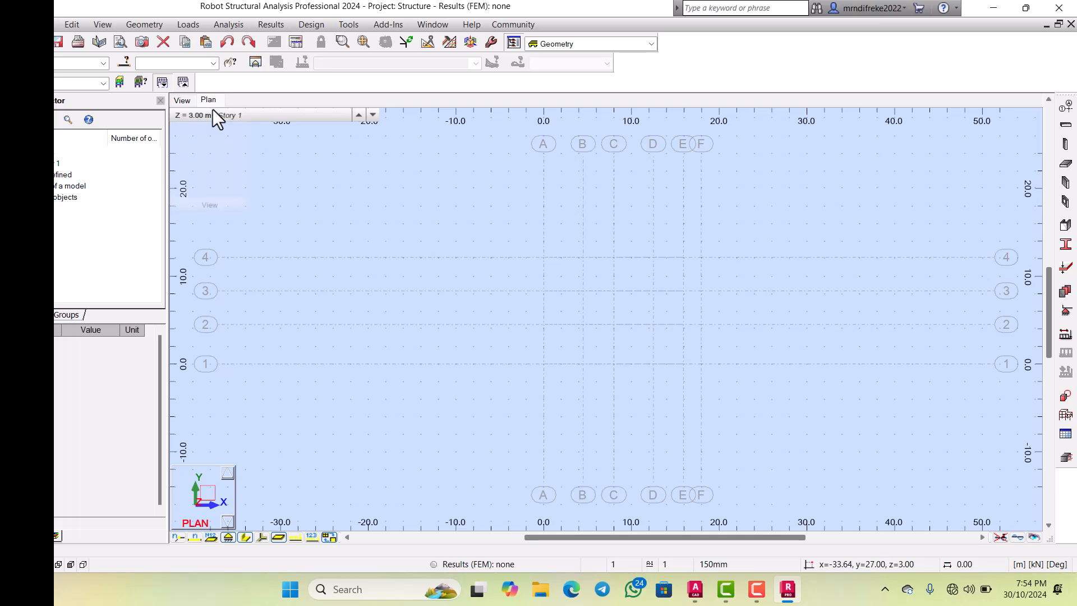
Step: Open the story definitions, choose to define stories manually and delete all existing stories
{"action": "left_click", "coordinate": [119, 84]}
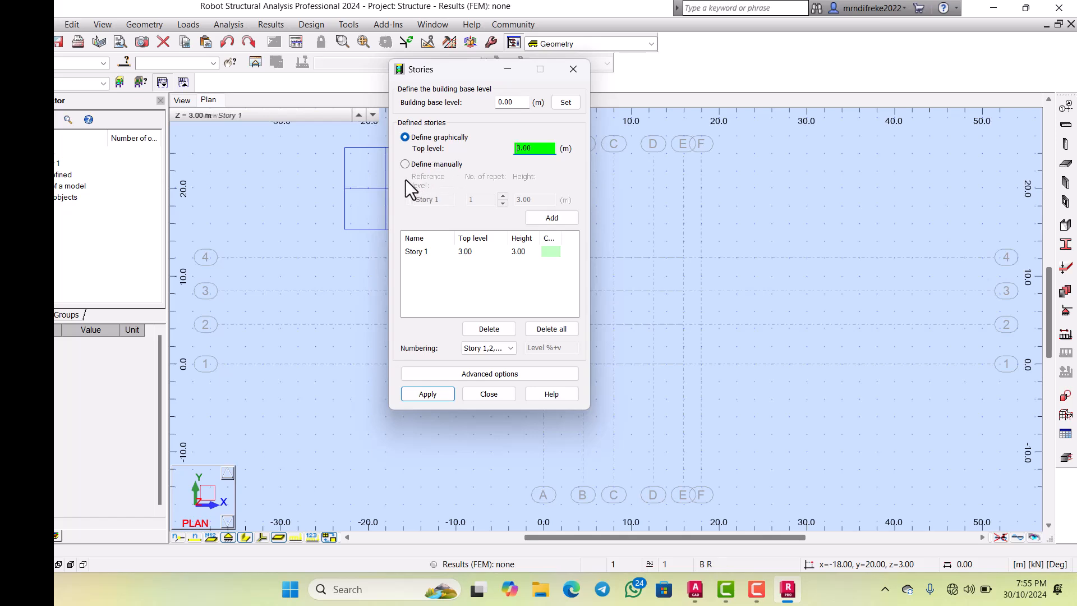
{"action": "left_click", "coordinate": [405, 164]}
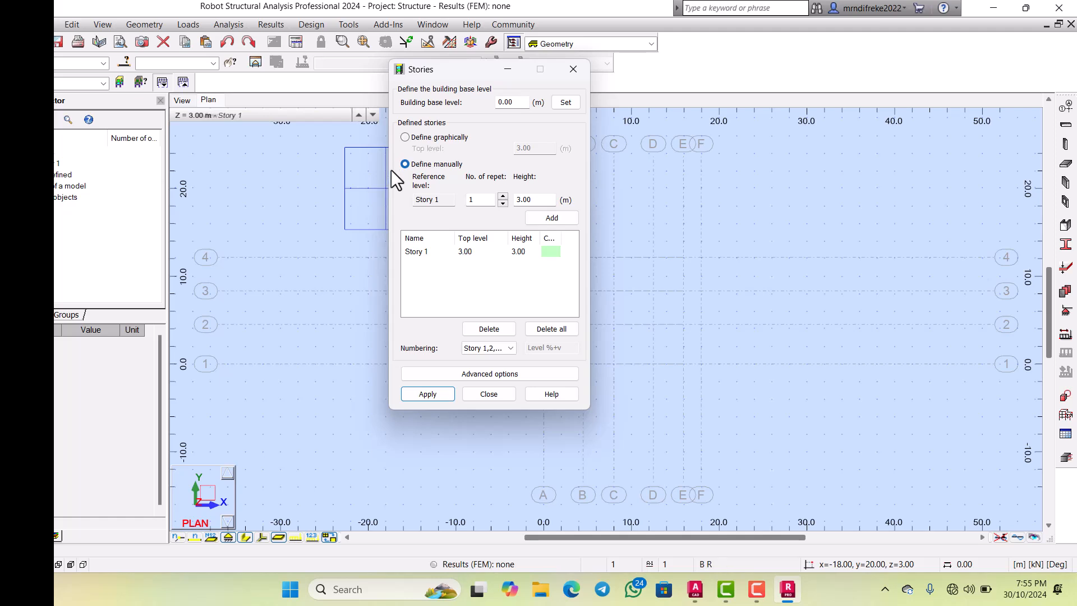
{"action": "left_click", "coordinate": [441, 250]}
{"action": "left_click", "coordinate": [527, 324]}
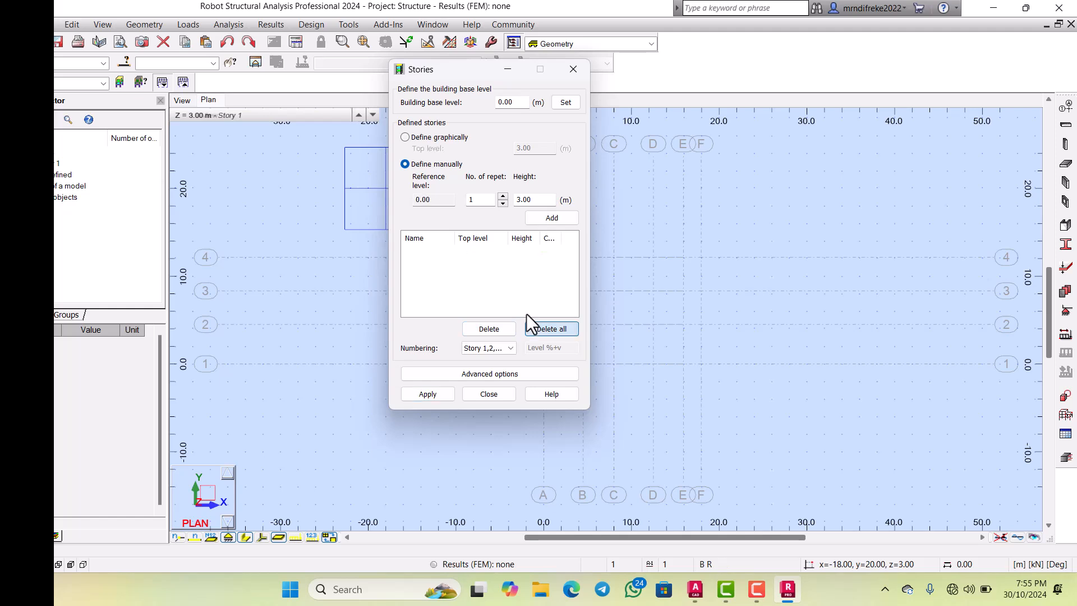
Step: Add a first story with a height of 1.25 m above the 0.00 base level
{"action": "left_click", "coordinate": [510, 195]}
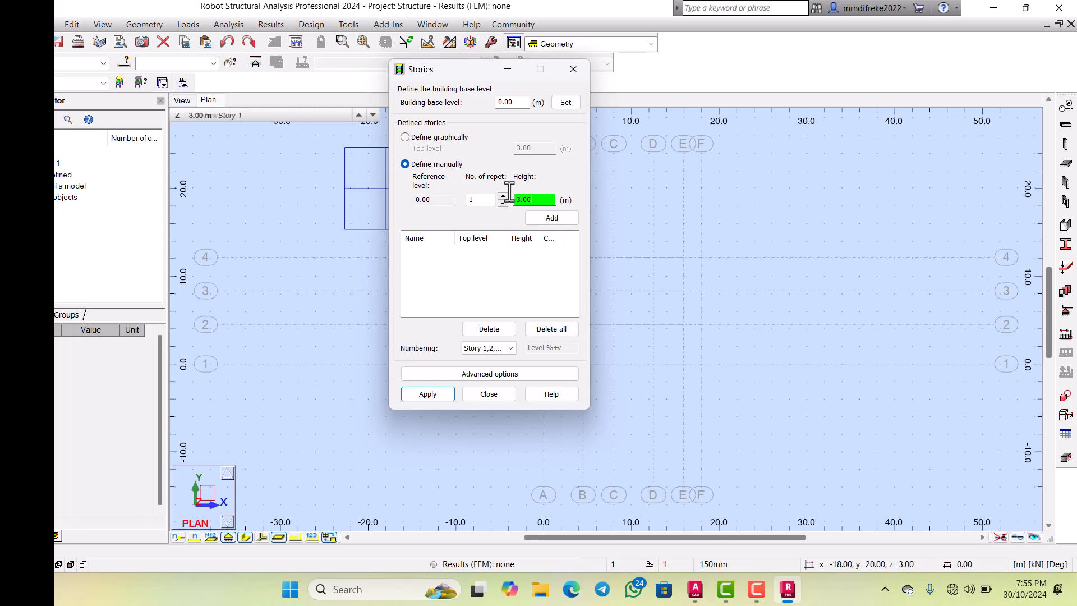
{"action": "key", "text": "BackSpace"}
{"action": "key", "text": "BackSpace"}
{"action": "type", "text": "1.25"}
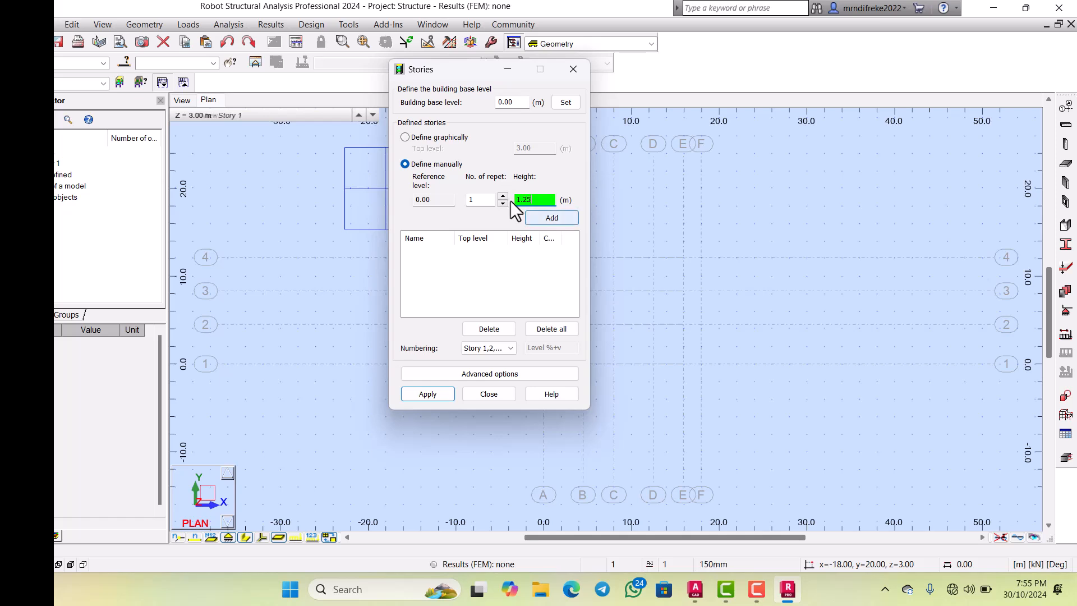
{"action": "left_click", "coordinate": [517, 208]}
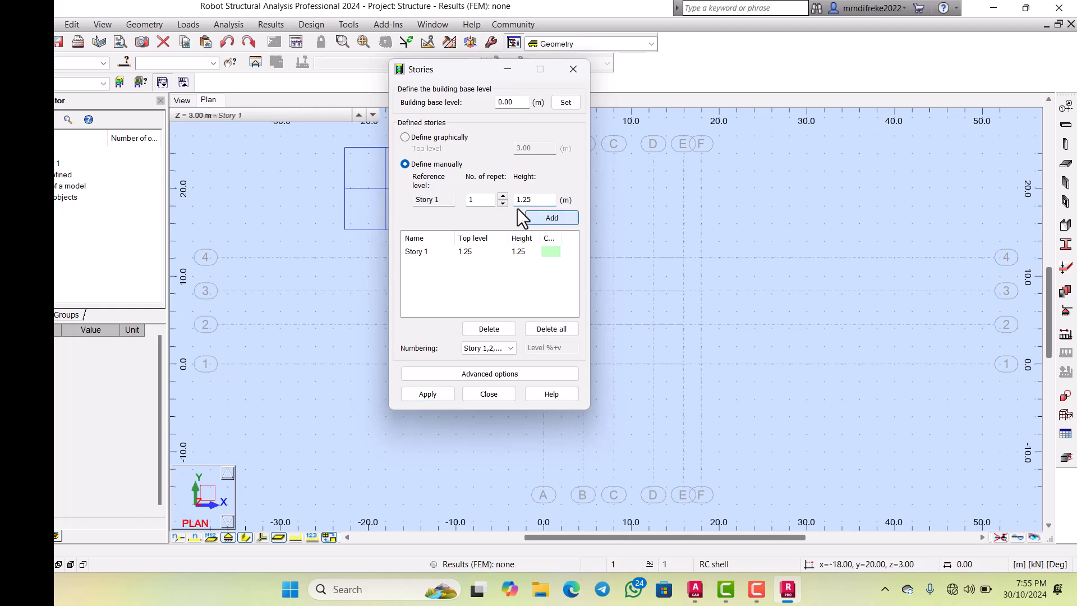
Step: Rename the 1.25 m story to GFL
{"action": "left_click", "coordinate": [399, 240]}
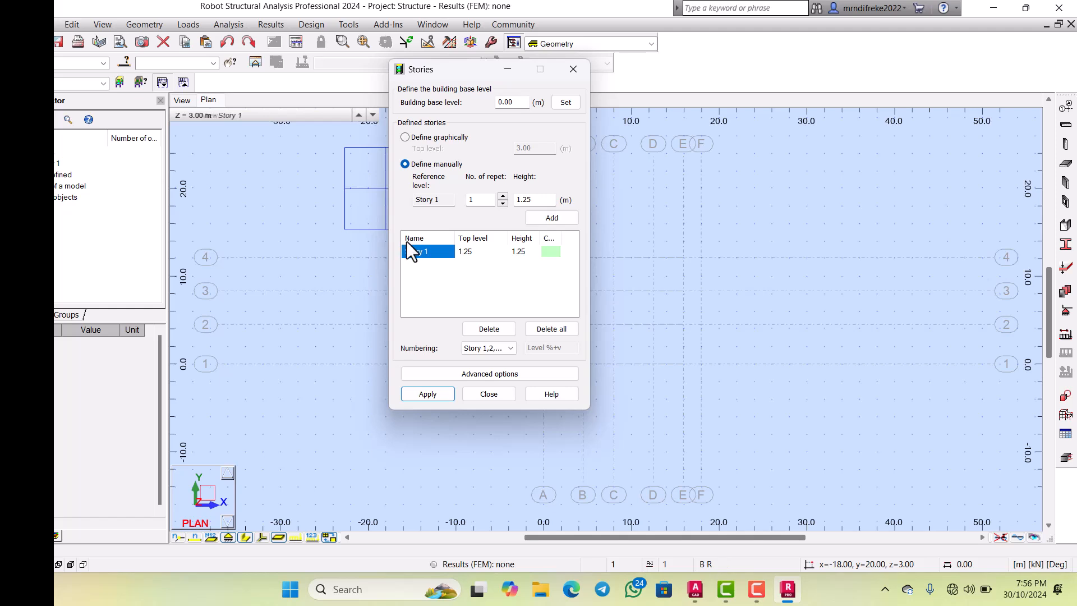
{"action": "left_click", "coordinate": [399, 242]}
{"action": "left_click_drag", "start_coordinate": [410, 240], "coordinate": [379, 240]}
{"action": "key", "text": "BackSpace"}
{"action": "type", "text": "GFL"}
{"action": "key", "text": "Return"}
{"action": "left_click", "coordinate": [418, 281]}
Step: Add a story with a height of 3 m above GFL
{"action": "left_click", "coordinate": [515, 199]}
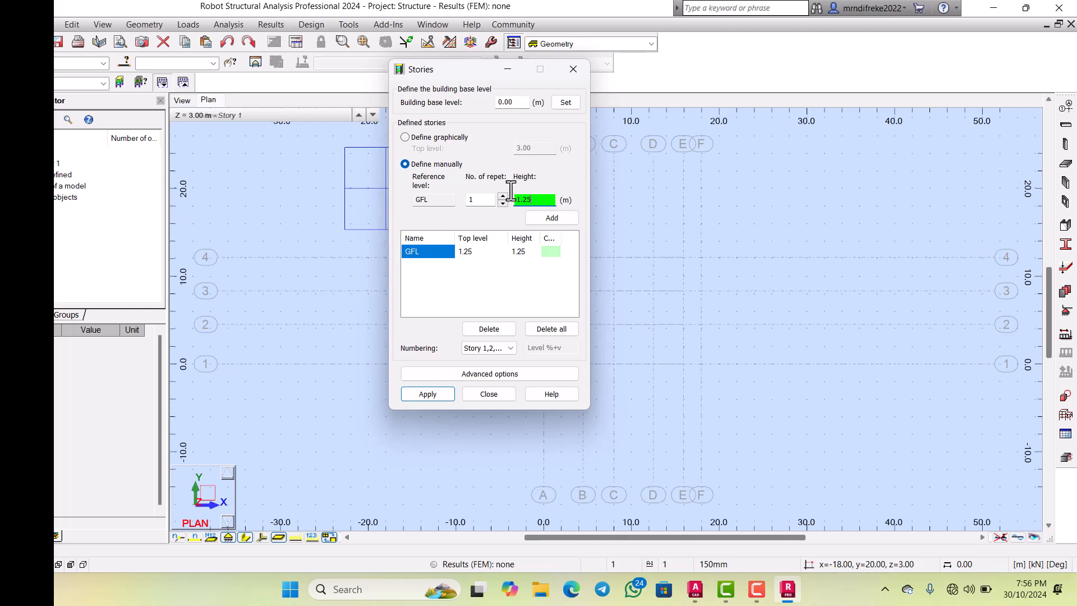
{"action": "key", "text": "BackSpace"}
{"action": "key", "text": "BackSpace"}
{"action": "key", "text": "BackSpace"}
{"action": "left_click", "coordinate": [525, 213]}
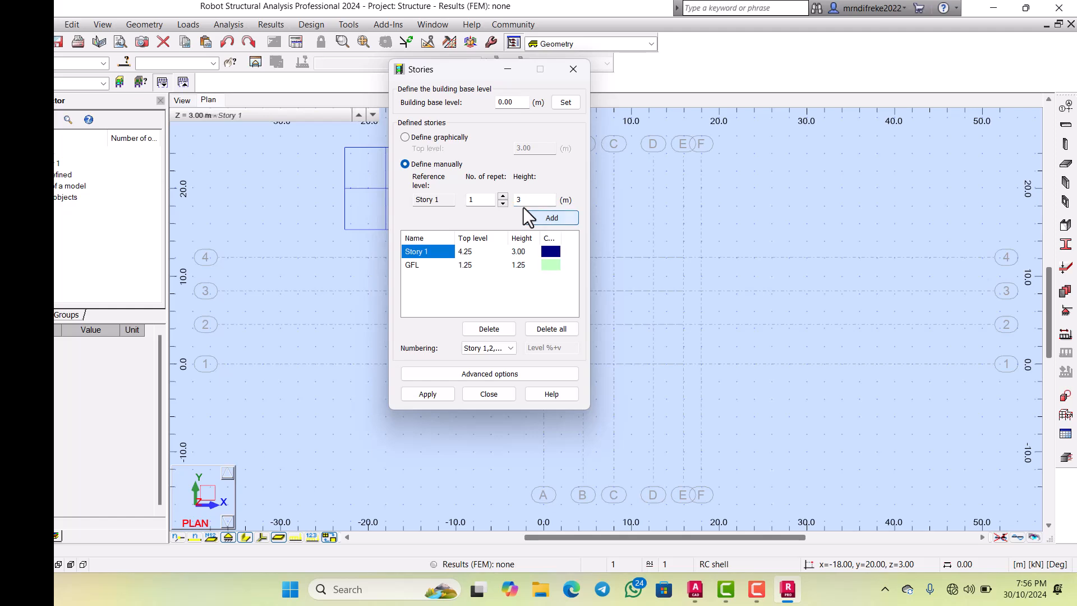
Step: Rename the story above GFL to 1ST. FLOOR LEVEL, using the label as a new template for the selected story
{"action": "left_click", "coordinate": [414, 246]}
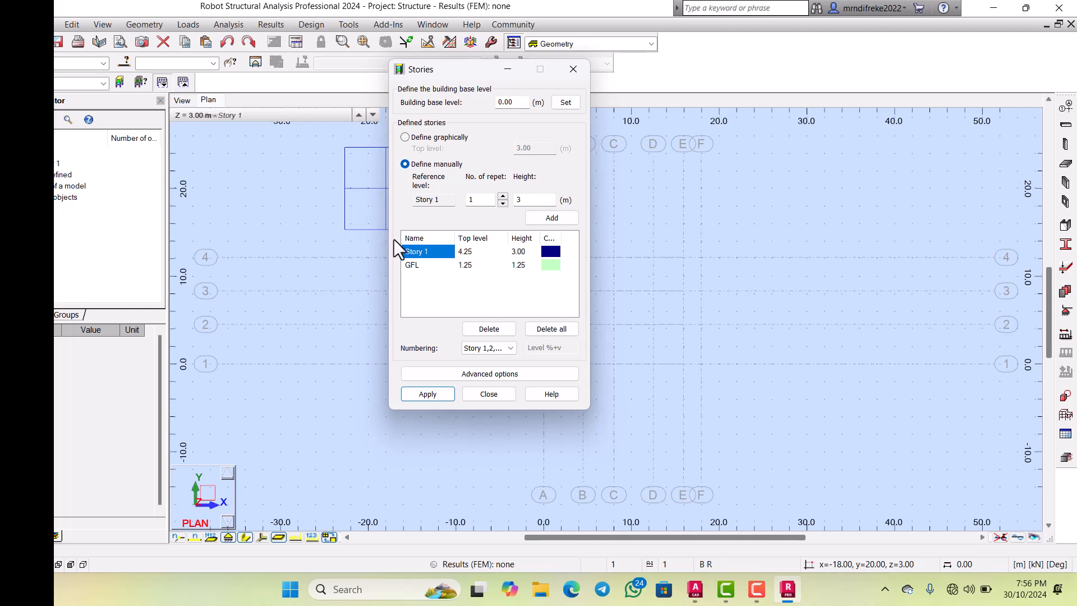
{"action": "left_click", "coordinate": [407, 250]}
{"action": "key", "text": "BackSpace"}
{"action": "key", "text": "BackSpace"}
{"action": "key", "text": "BackSpace"}
{"action": "key", "text": "BackSpace"}
{"action": "key", "text": "BackSpace"}
{"action": "key", "text": "BackSpace"}
{"action": "key", "text": "BackSpace"}
{"action": "type", "text": "F"}
{"action": "type", "text": "1ST"}
{"action": "type", "text": ". "}
{"action": "type", "text": "FL"}
{"action": "type", "text": "OO"}
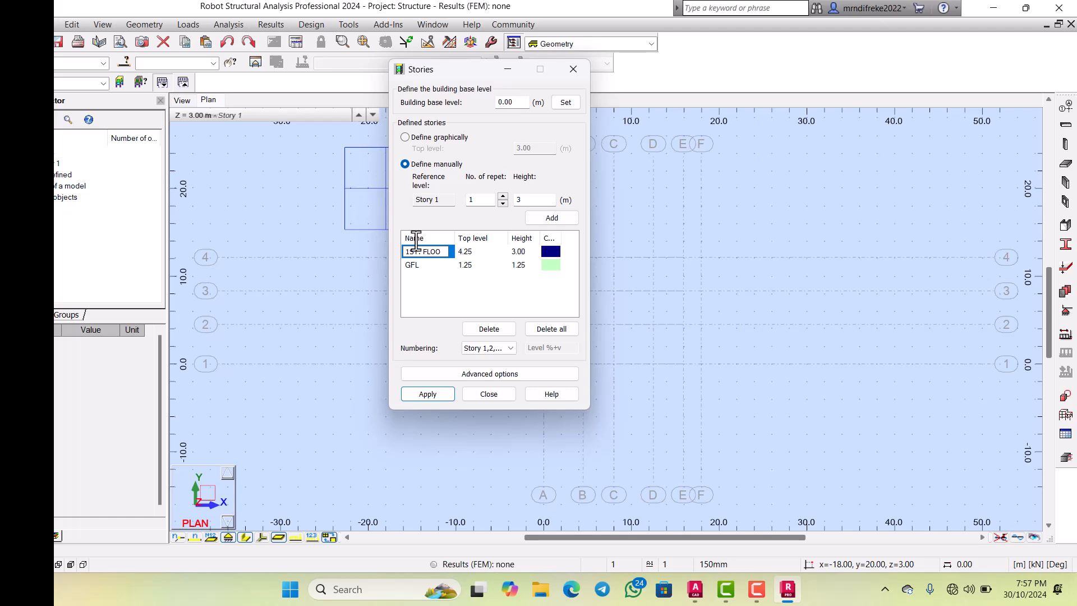
{"action": "type", "text": "R LEVEL"}
{"action": "left_click", "coordinate": [412, 266]}
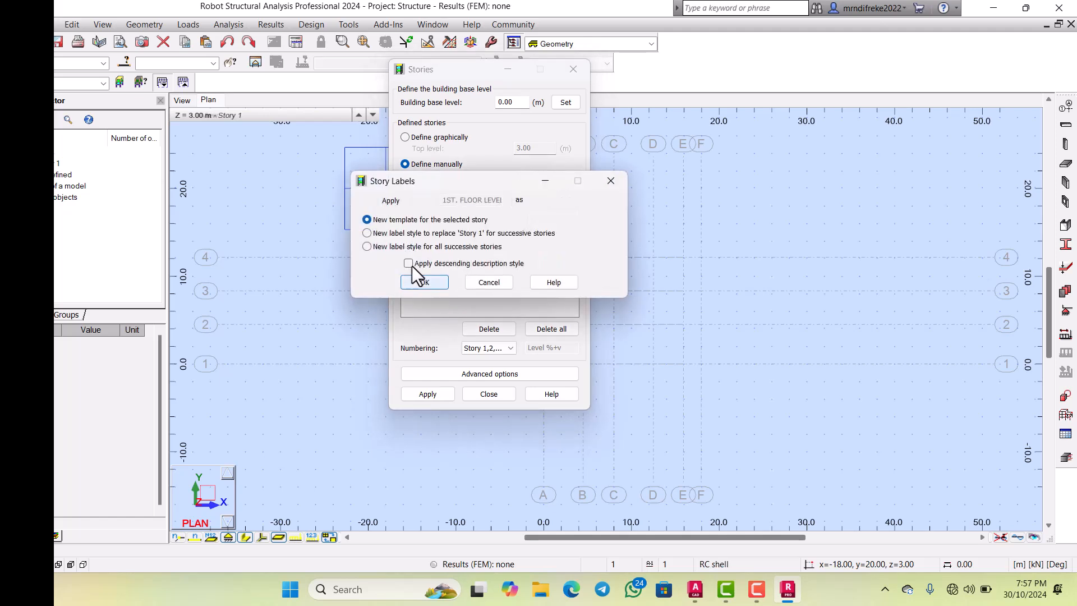
{"action": "left_click", "coordinate": [413, 274]}
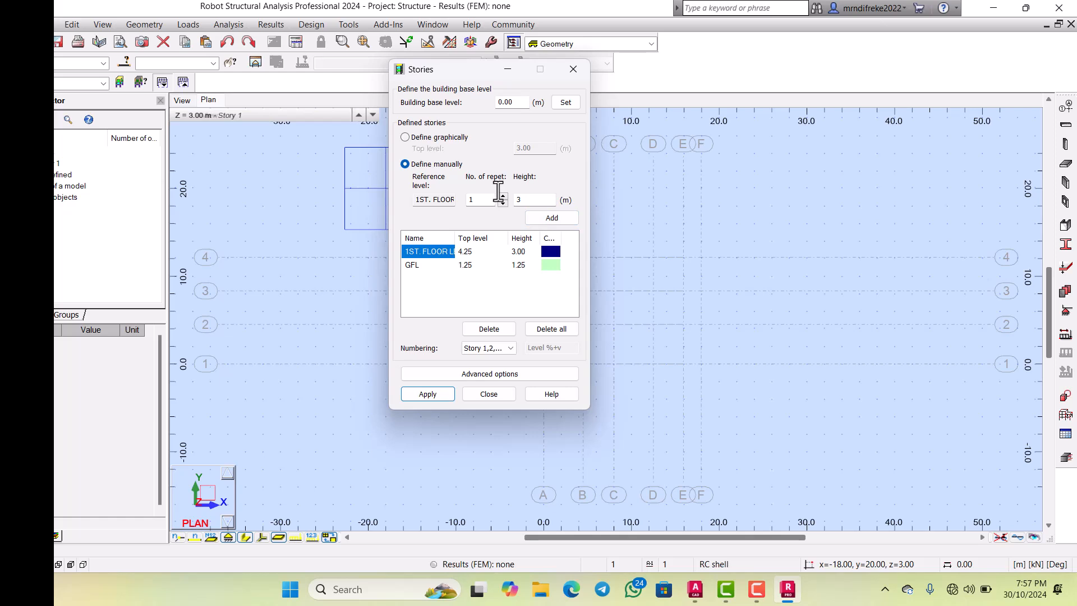
Step: Add another story with a height of 3 m above 1ST. FLOOR LEVEL
{"action": "key", "text": "Tab"}
{"action": "key", "text": "BackSpace"}
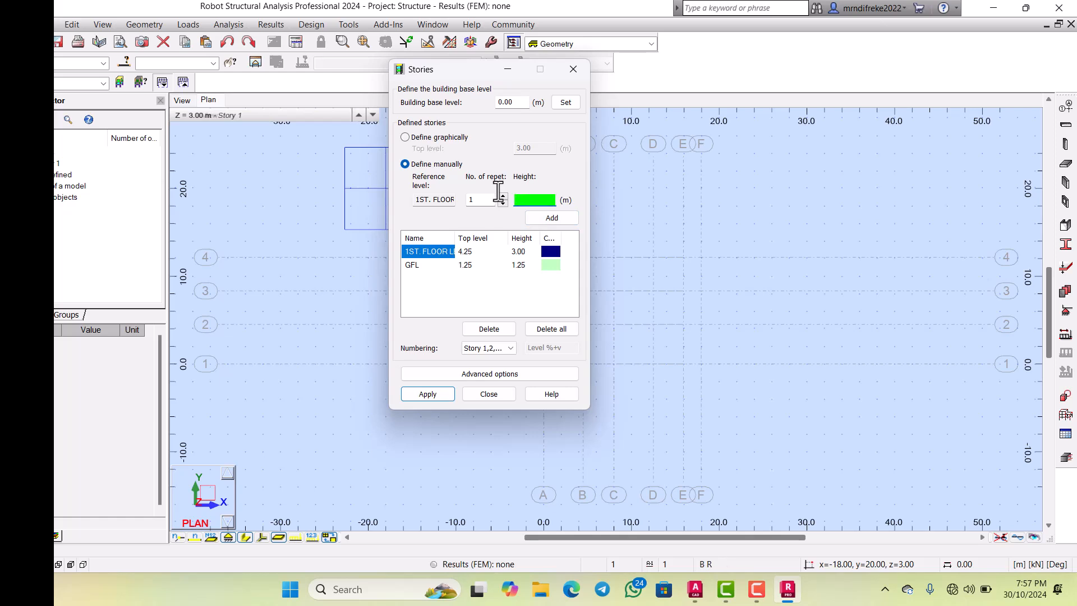
{"action": "type", "text": "3"}
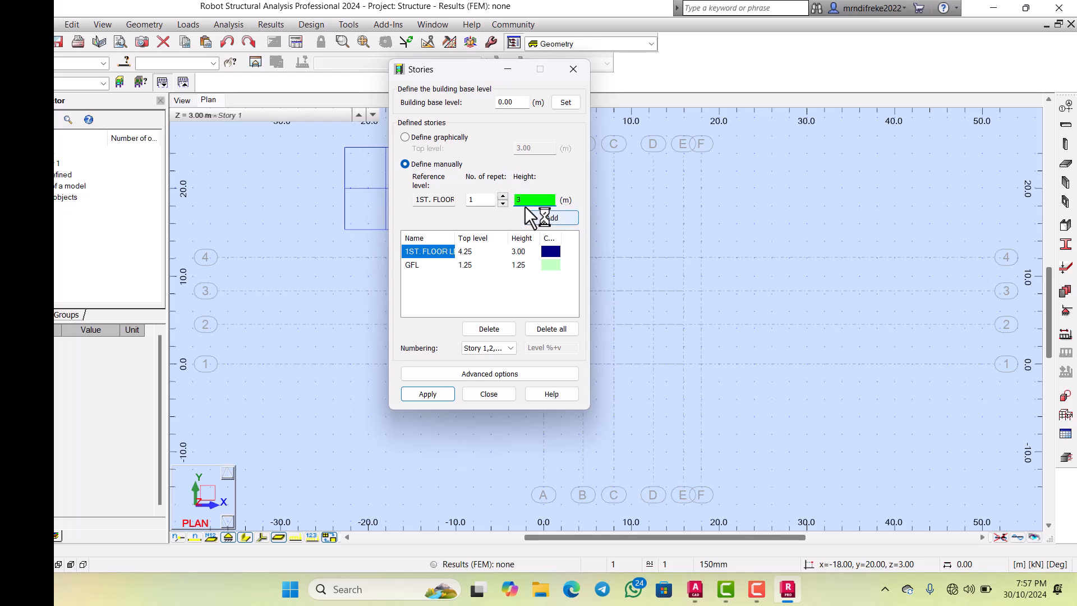
{"action": "left_click", "coordinate": [526, 212]}
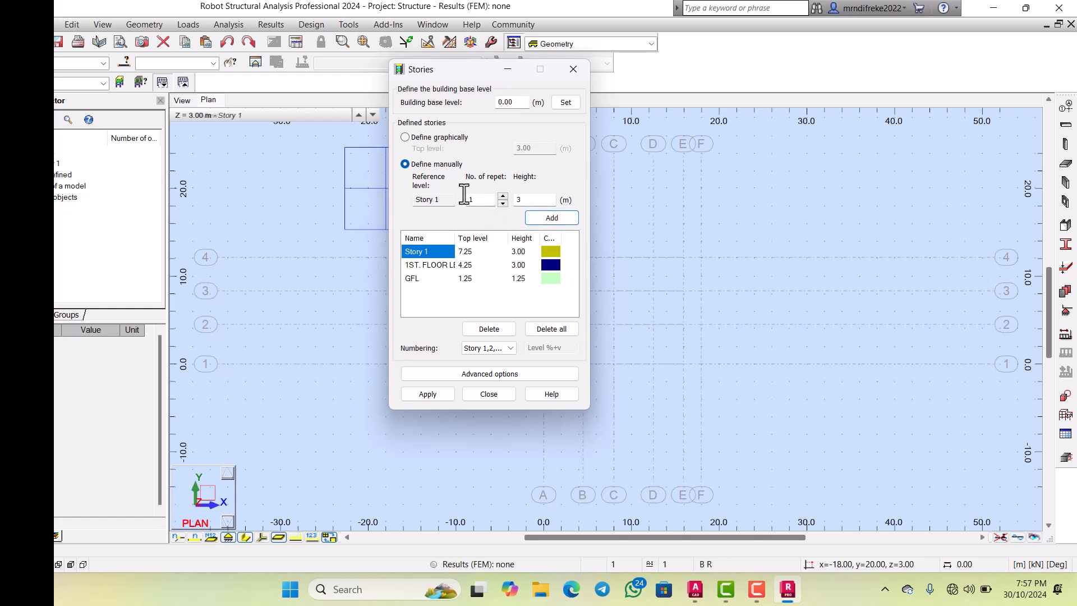
Step: Rename the uppermost story to ROOF LEVEL, using the label as a new template for the selected story
{"action": "left_click", "coordinate": [405, 248]}
{"action": "key", "text": "End"}
{"action": "key", "text": "BackSpace"}
{"action": "key", "text": "BackSpace"}
{"action": "key", "text": "BackSpace"}
{"action": "key", "text": "BackSpace"}
{"action": "key", "text": "BackSpace"}
{"action": "key", "text": "BackSpace"}
{"action": "key", "text": "BackSpace"}
{"action": "type", "text": "ROOF LEVEL"}
{"action": "left_click", "coordinate": [413, 280]}
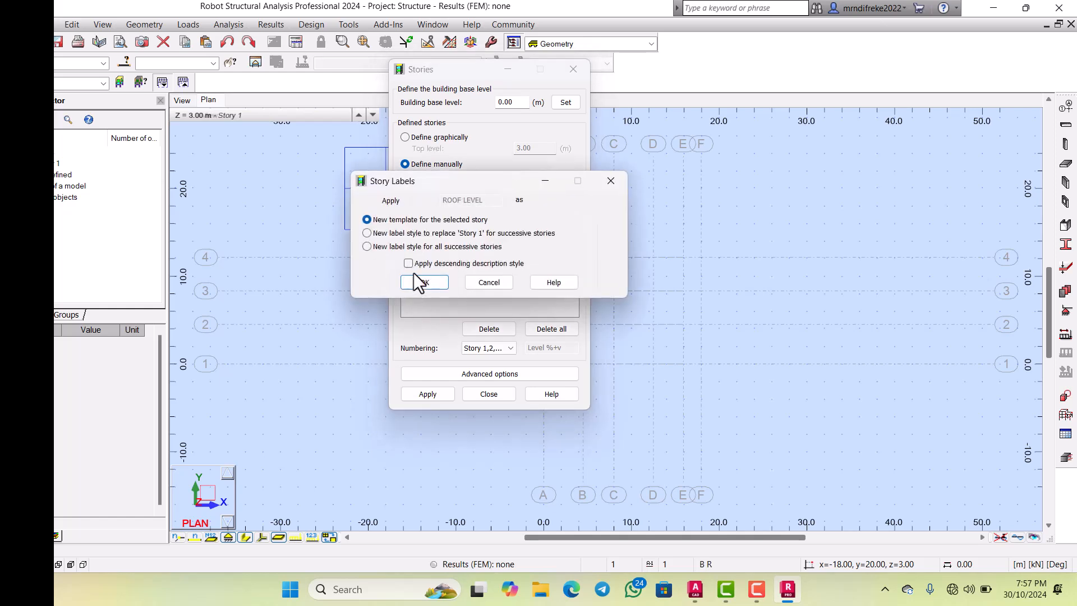
{"action": "left_click", "coordinate": [417, 277]}
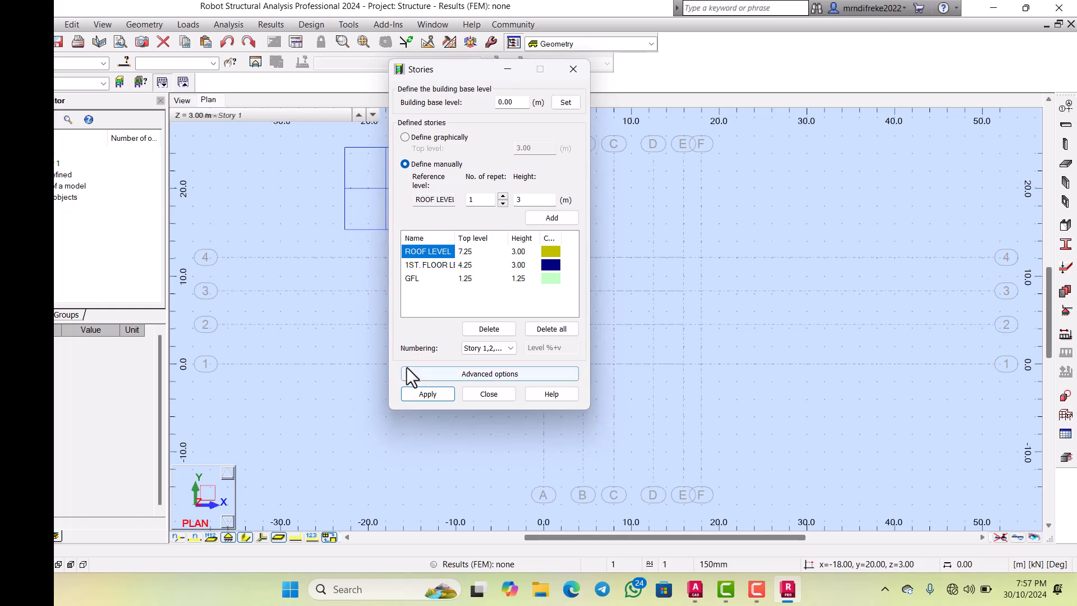
Step: Apply the story definitions and close the Stories dialog
{"action": "left_click", "coordinate": [411, 389]}
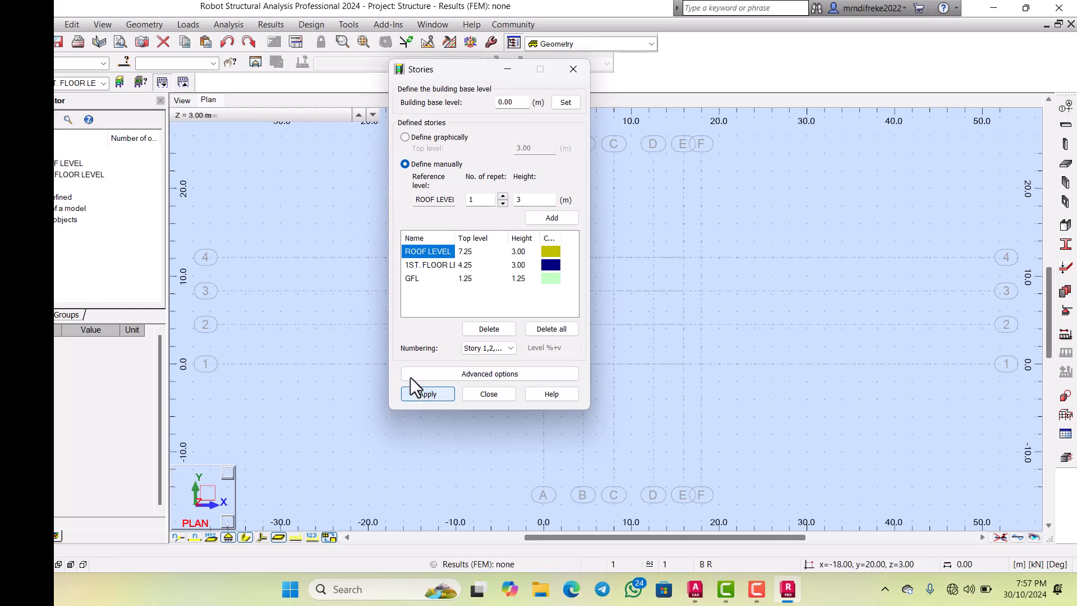
{"action": "left_click", "coordinate": [476, 392]}
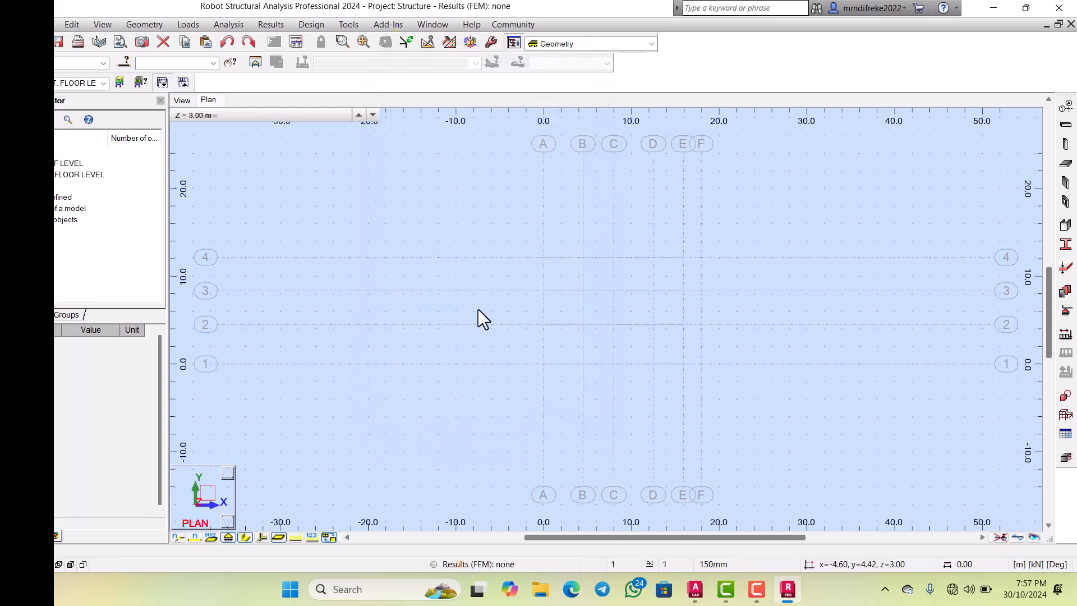
{"action": "scroll", "coordinate": [480, 286], "scroll_direction": "down", "scroll_amount": 2}
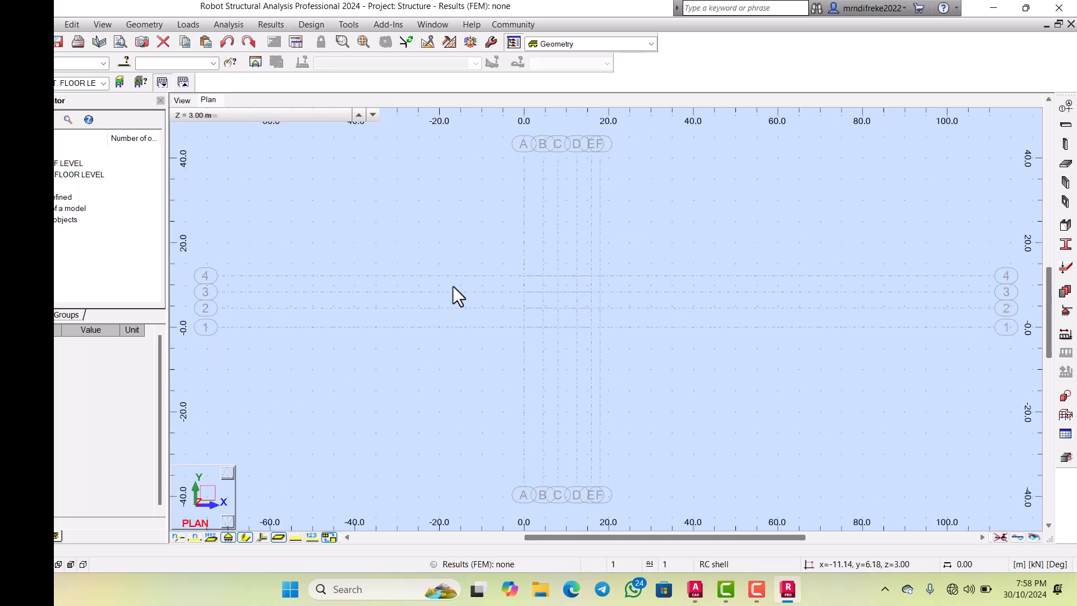
Step: Examine the axis grid and story levels in the 3D view, returning to the plan view
{"action": "left_click", "coordinate": [178, 97]}
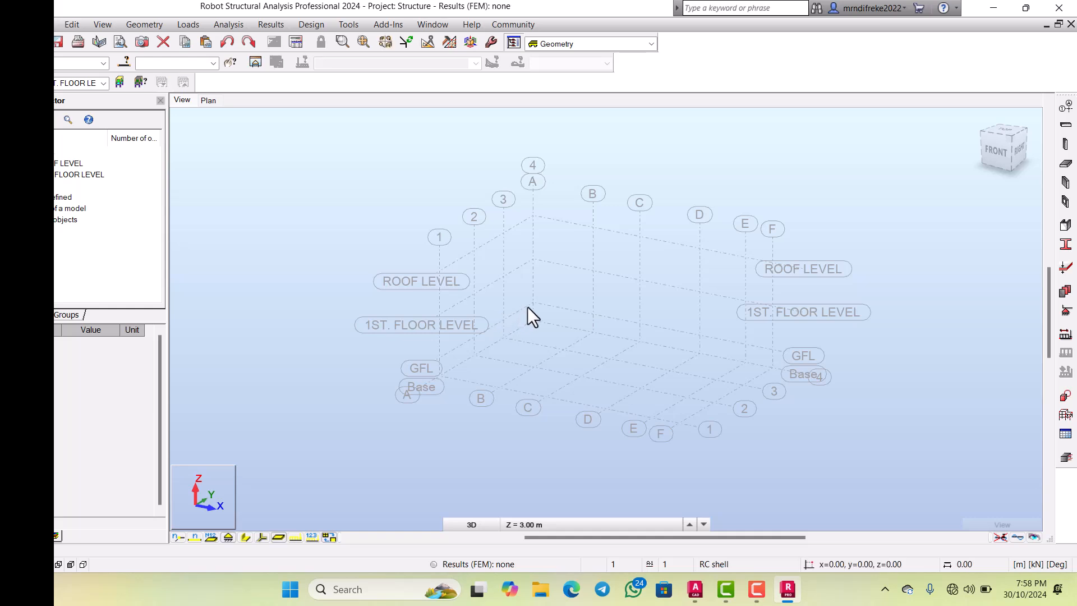
{"action": "scroll", "coordinate": [729, 320], "scroll_direction": "up", "scroll_amount": 3}
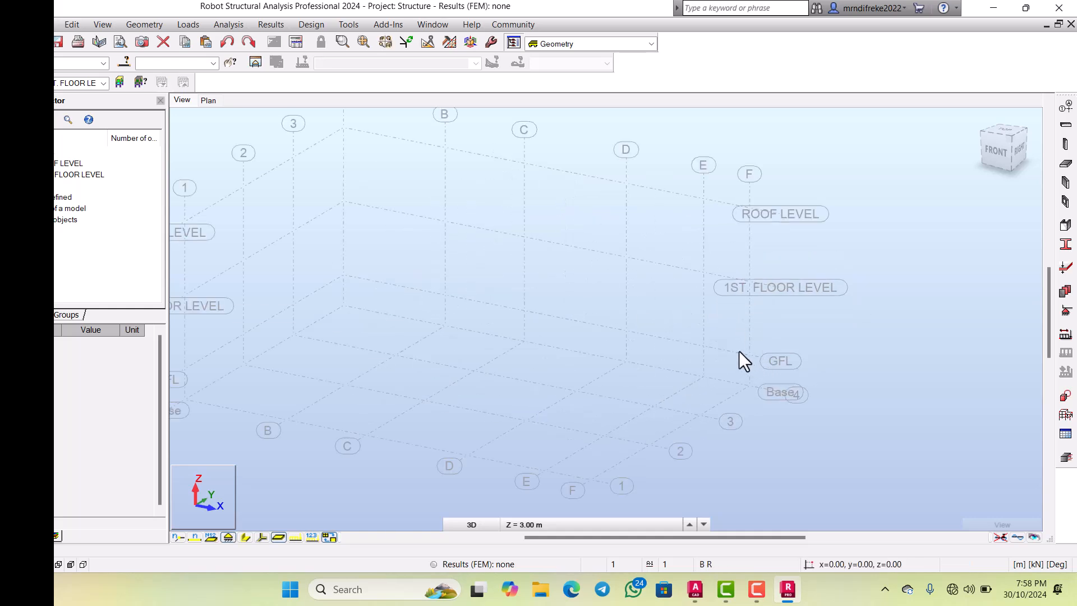
{"action": "scroll", "coordinate": [730, 394], "scroll_direction": "down", "scroll_amount": 2}
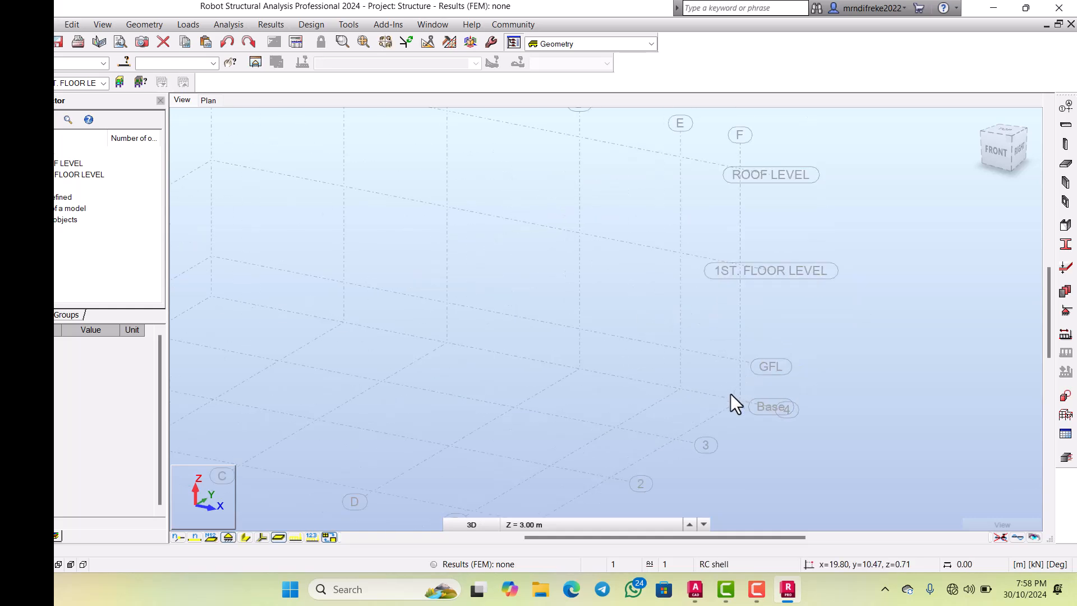
{"action": "scroll", "coordinate": [716, 291], "scroll_direction": "up", "scroll_amount": 2}
{"action": "scroll", "coordinate": [730, 362], "scroll_direction": "down", "scroll_amount": 2}
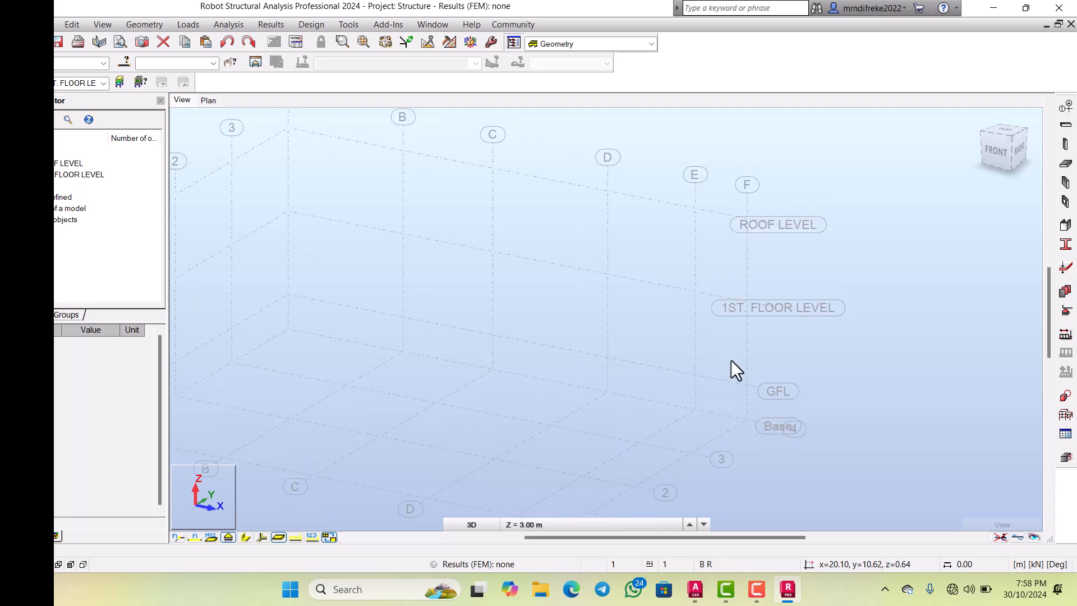
{"action": "scroll", "coordinate": [723, 235], "scroll_direction": "up", "scroll_amount": 2}
{"action": "scroll", "coordinate": [735, 241], "scroll_direction": "down", "scroll_amount": 2}
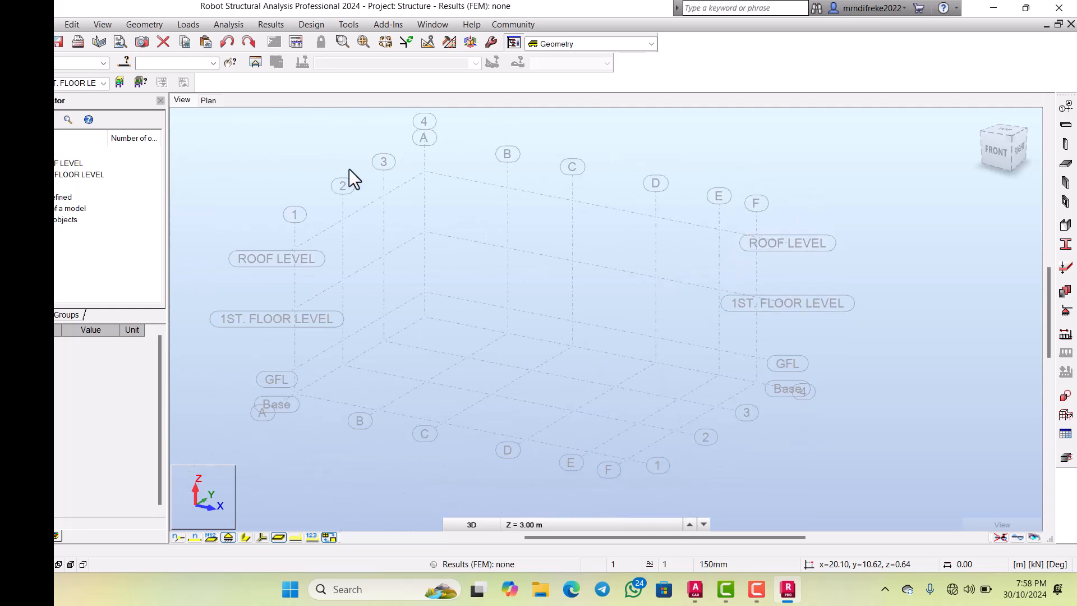
{"action": "left_click", "coordinate": [202, 99]}
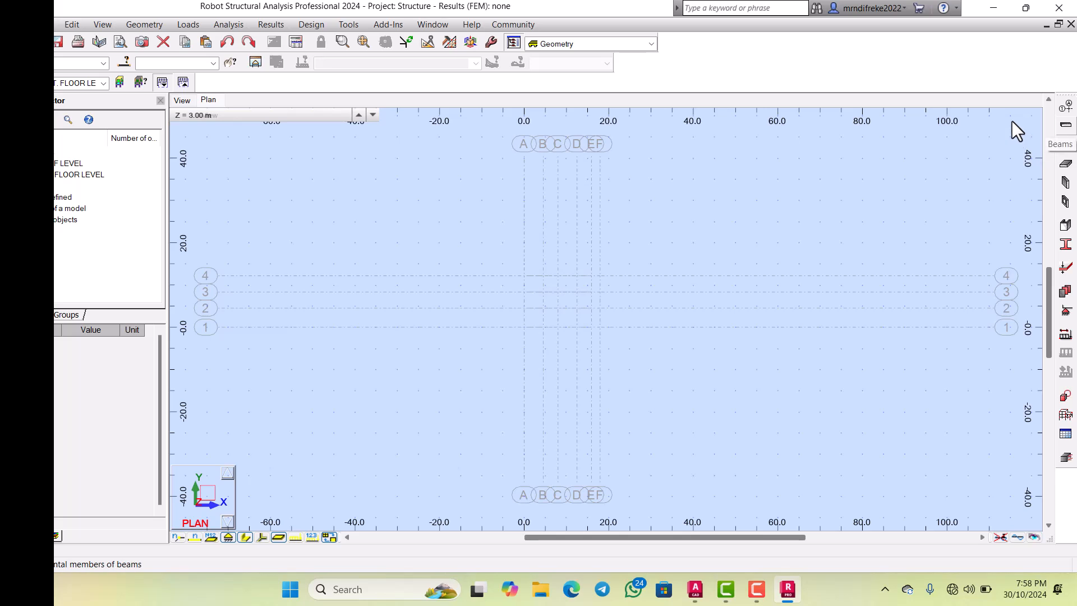
Step: Start defining beams and set their section type to RC beam
{"action": "left_click", "coordinate": [1065, 124]}
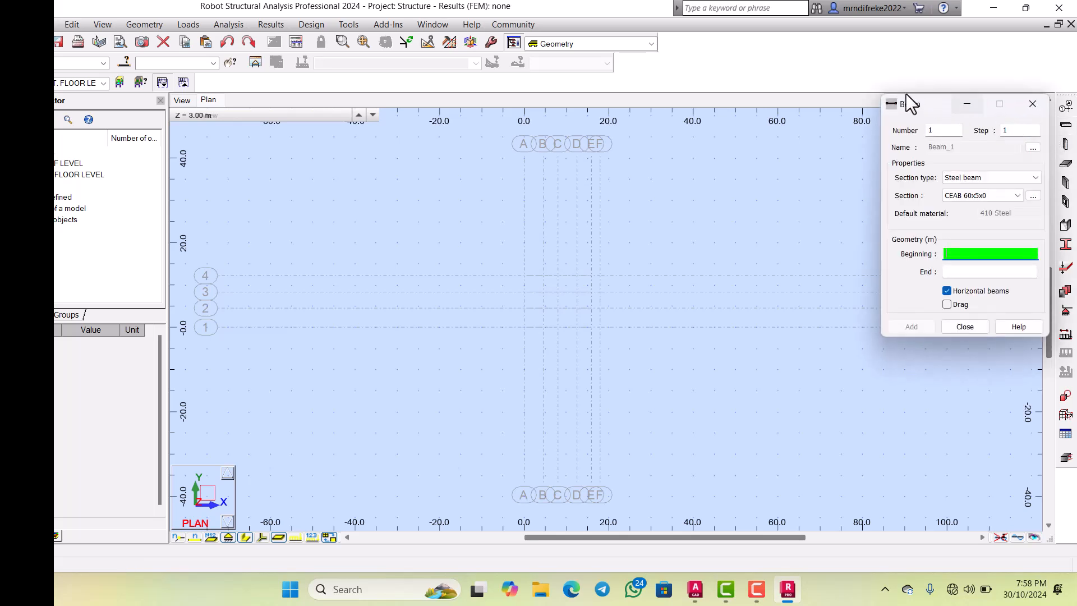
{"action": "left_click_drag", "start_coordinate": [882, 94], "coordinate": [738, 91]}
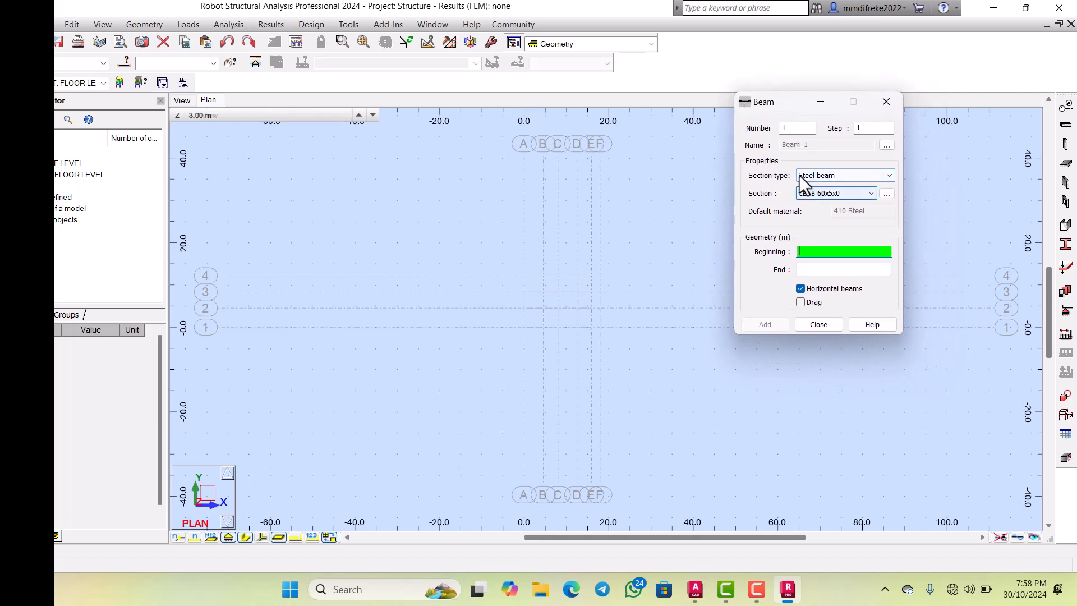
{"action": "left_click", "coordinate": [813, 168]}
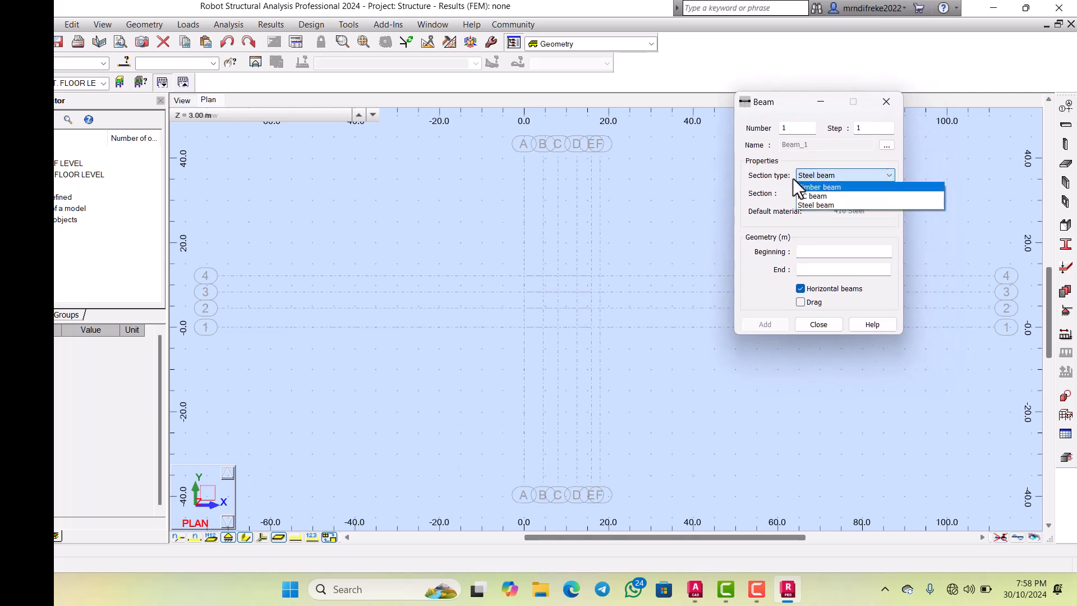
{"action": "left_click", "coordinate": [797, 194]}
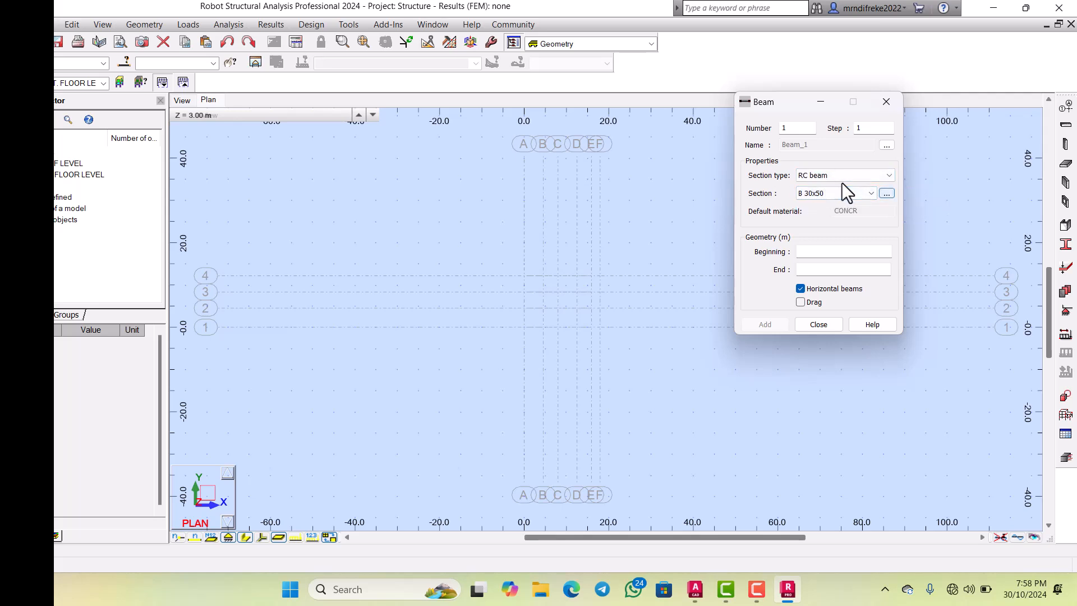
Step: Start a new RC beam section and label it GFBM 1
{"action": "left_click", "coordinate": [886, 193]}
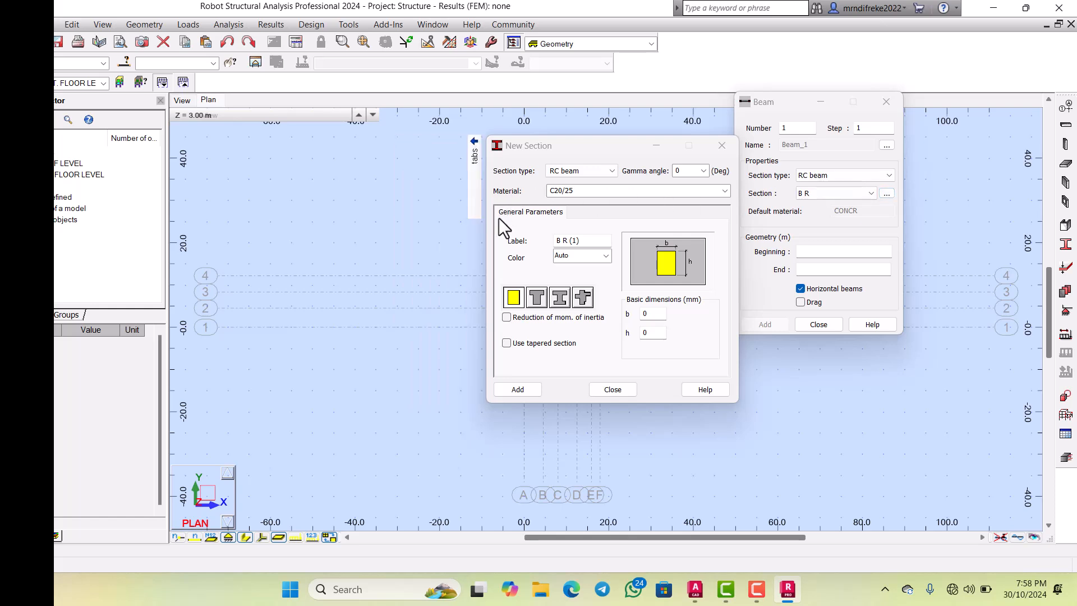
{"action": "left_click", "coordinate": [559, 231]}
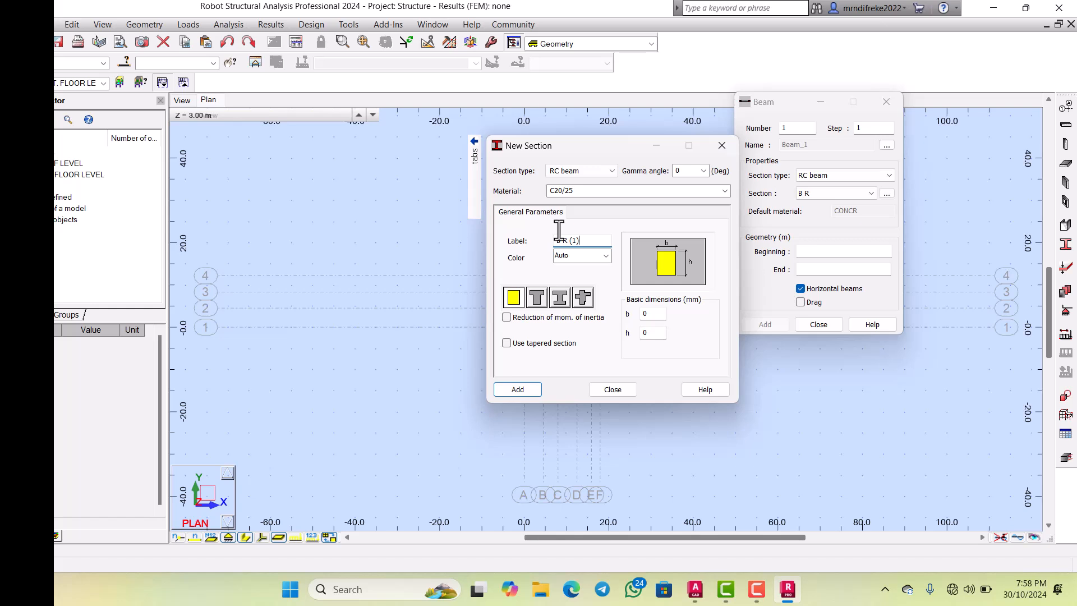
{"action": "key", "text": "BackSpace"}
{"action": "key", "text": "BackSpace"}
{"action": "key", "text": "BackSpace"}
{"action": "key", "text": "BackSpace"}
{"action": "key", "text": "BackSpace"}
{"action": "key", "text": "BackSpace"}
{"action": "key", "text": "BackSpace"}
{"action": "key", "text": "BackSpace"}
{"action": "type", "text": "BM 1"}
Step: Give section GFBM 1 a width b of 225 mm and height h of 250 mm, and add it to the beam sections
{"action": "left_click", "coordinate": [649, 314]}
{"action": "type", "text": "225"}
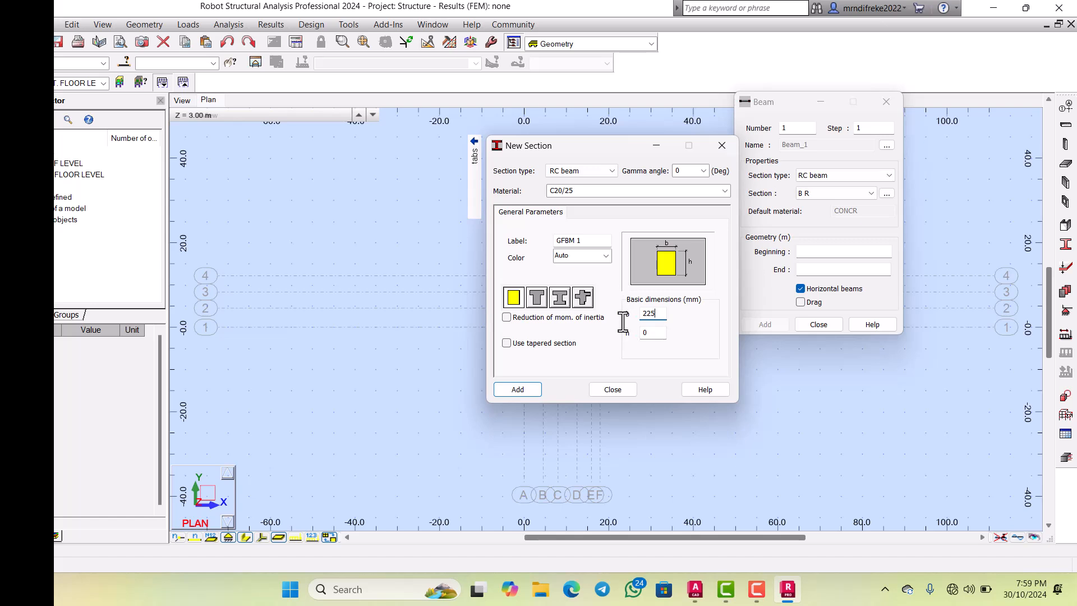
{"action": "key", "text": "Tab"}
{"action": "key", "text": "BackSpace"}
{"action": "type", "text": "250"}
{"action": "left_click", "coordinate": [495, 369]}
{"action": "left_click", "coordinate": [576, 373]}
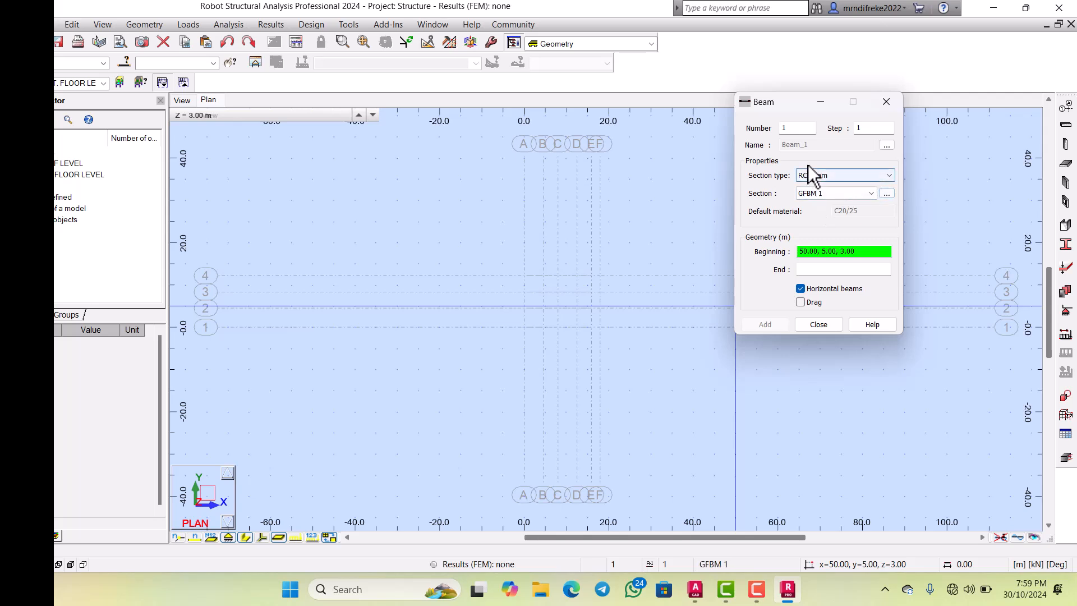
Step: Start another new RC beam section and label it FLBM 1
{"action": "left_click", "coordinate": [886, 193]}
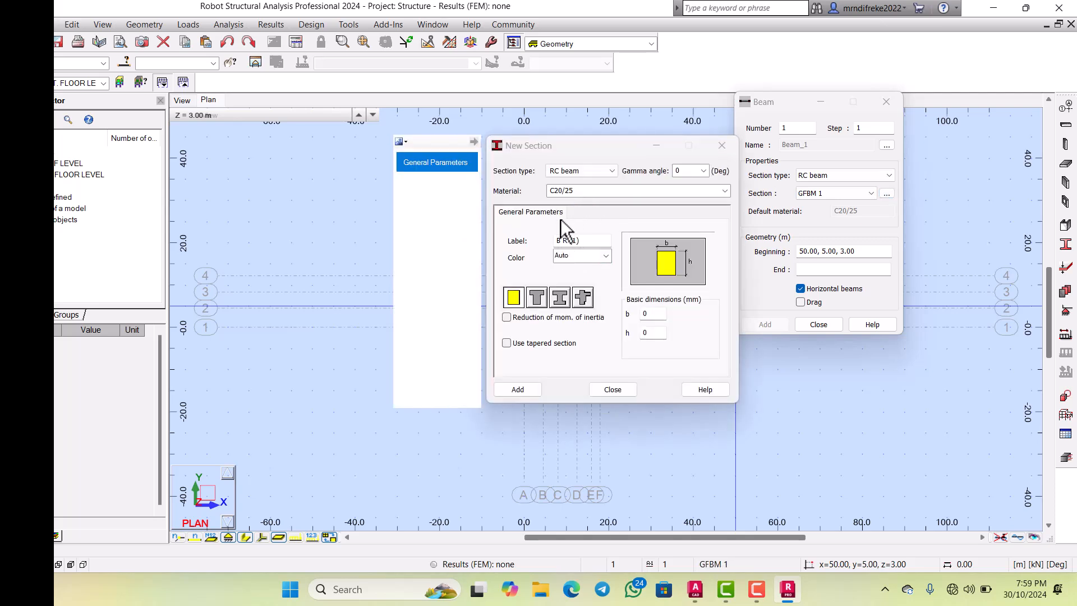
{"action": "left_click", "coordinate": [560, 240]}
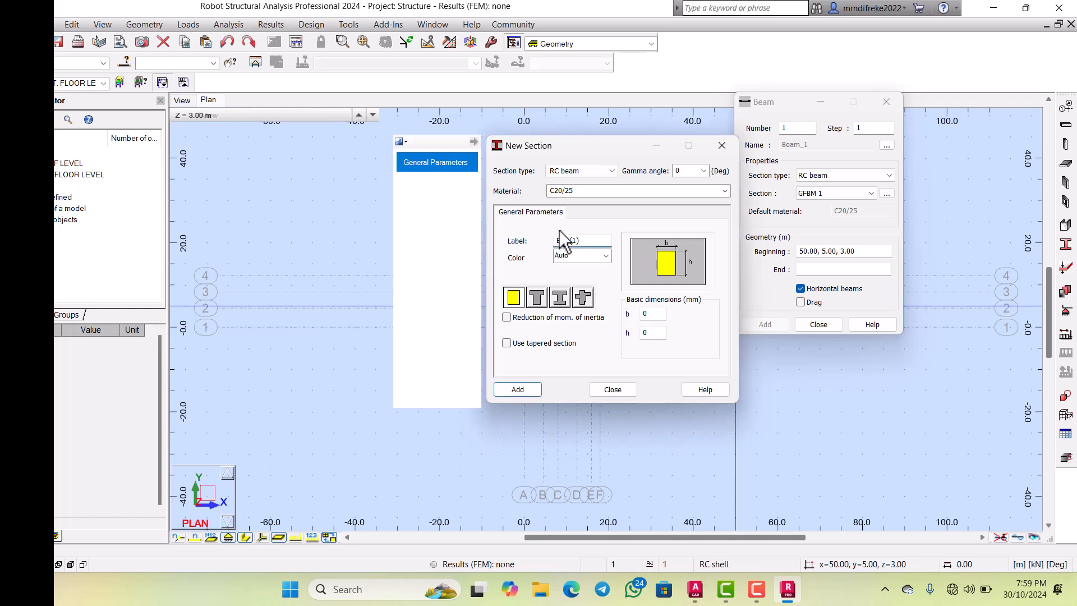
{"action": "key", "text": "BackSpace"}
{"action": "key", "text": "BackSpace"}
{"action": "type", "text": "1"}
Step: Give section FLBM 1 a width b of 225 mm and height h of 450 mm, and add it to the beam sections
{"action": "key", "text": "Tab"}
{"action": "type", "text": "225"}
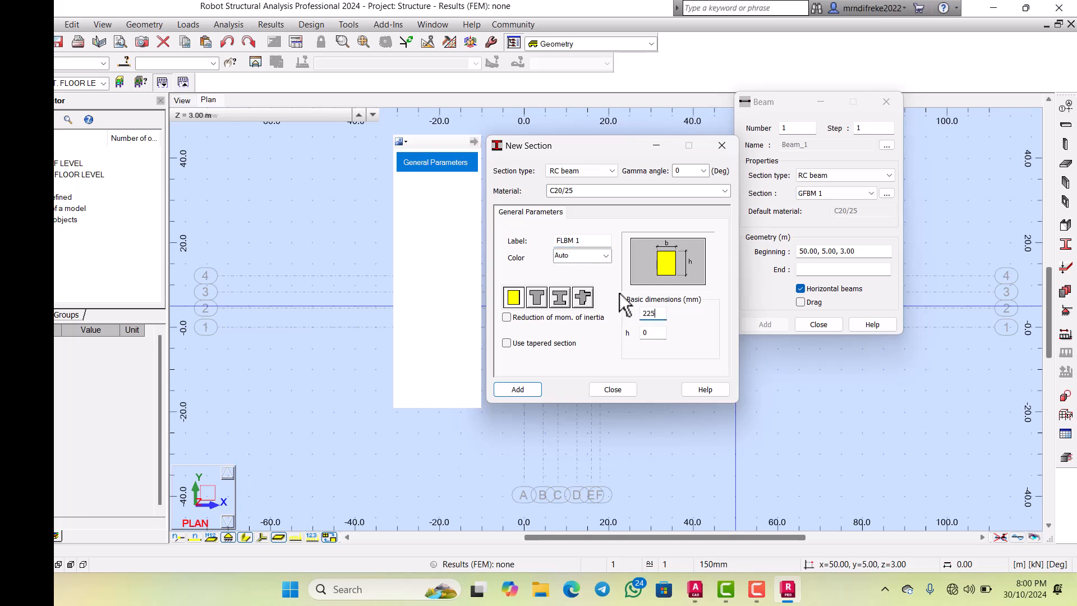
{"action": "key", "text": "Tab"}
{"action": "key", "text": "BackSpace"}
{"action": "type", "text": "45"}
{"action": "key", "text": "Return"}
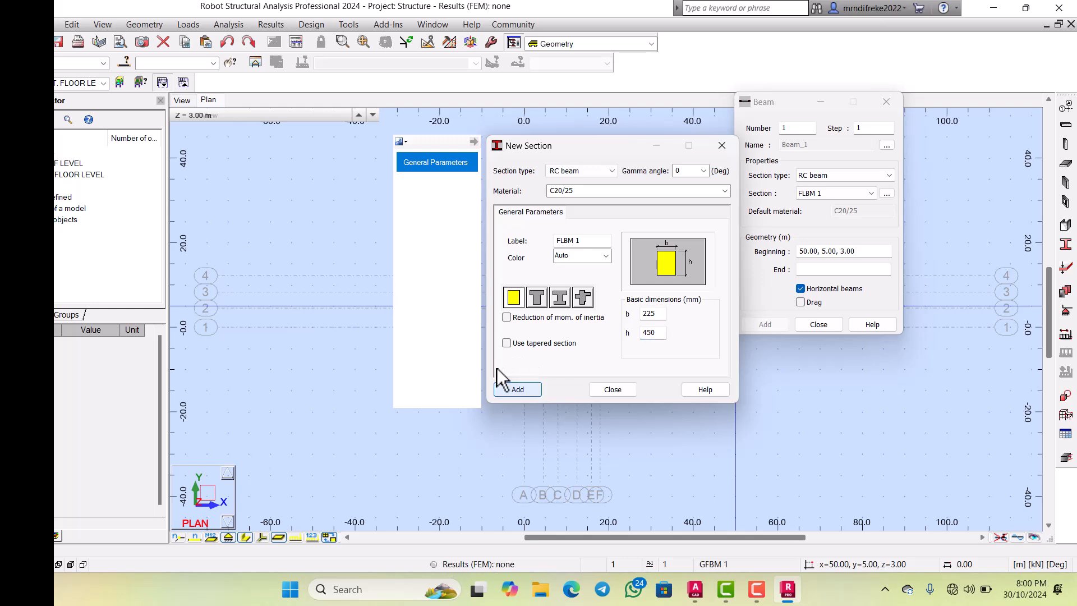
{"action": "left_click", "coordinate": [503, 386]}
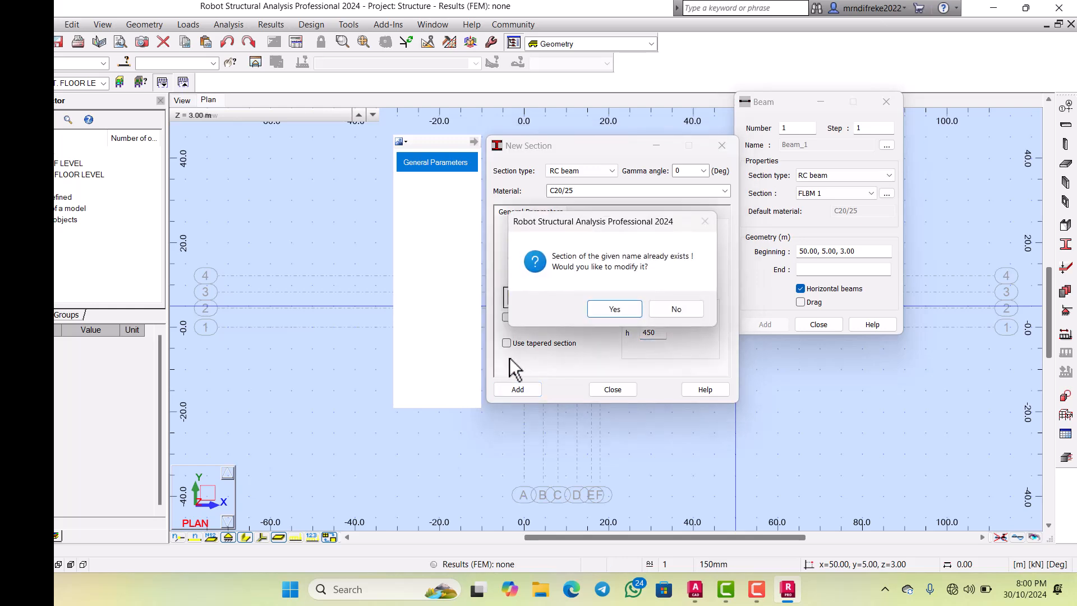
{"action": "left_click", "coordinate": [614, 308]}
{"action": "left_click", "coordinate": [612, 389]}
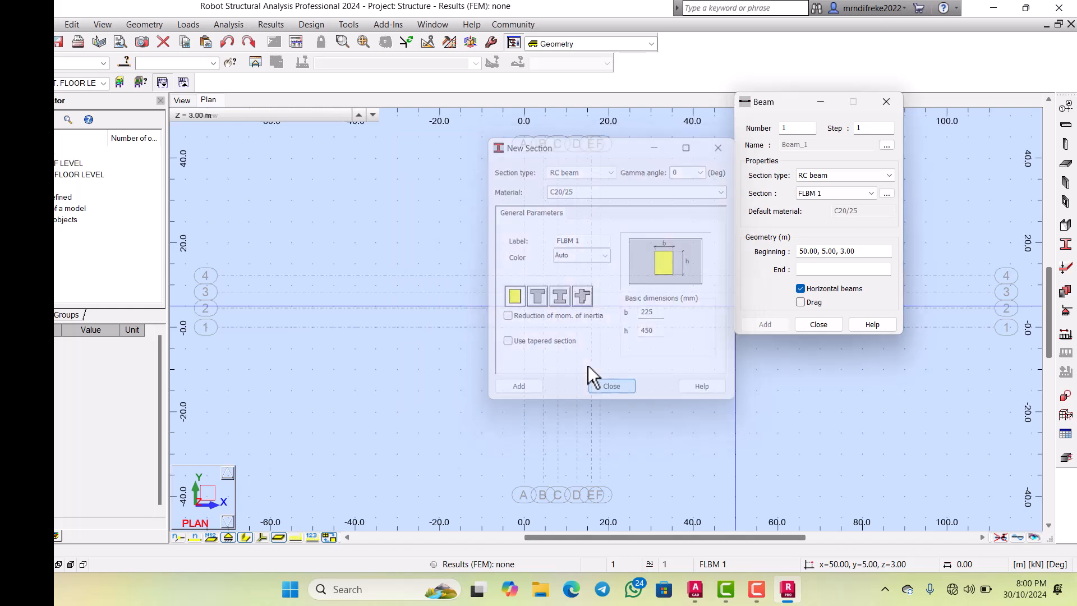
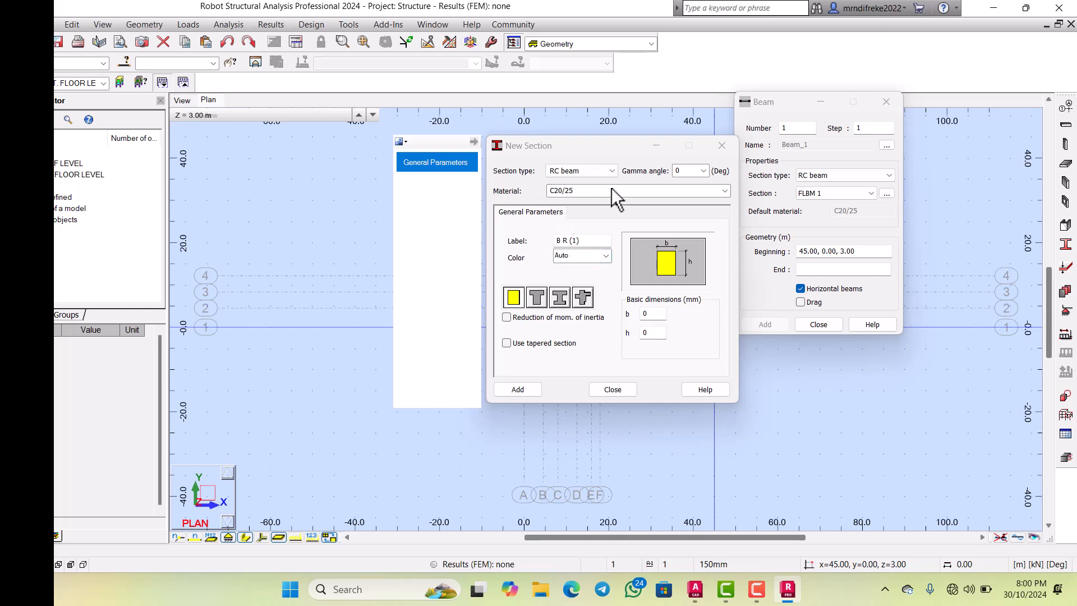
Step: Label the next new RC beam section RFBM 1
{"action": "left_click", "coordinate": [554, 230]}
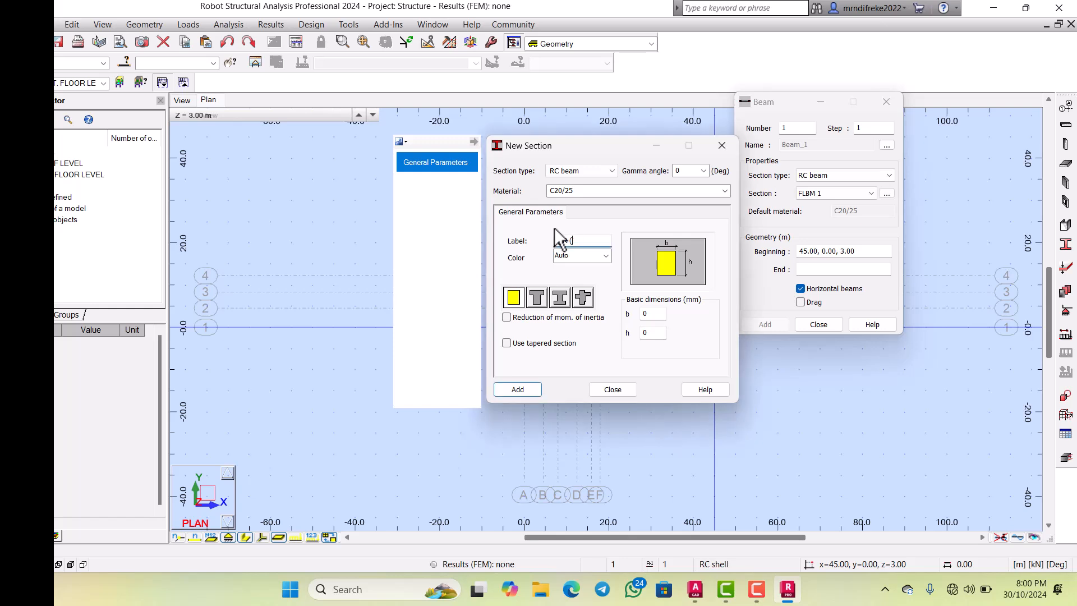
{"action": "key", "text": "BackSpace"}
{"action": "key", "text": "BackSpace"}
{"action": "key", "text": "BackSpace"}
{"action": "key", "text": "BackSpace"}
{"action": "type", "text": "1"}
Step: Add section RFBM 1 with width b of 225 mm and height h of 300 mm, and finish the beam definition
{"action": "key", "text": "Tab"}
{"action": "type", "text": "225"}
{"action": "key", "text": "Tab"}
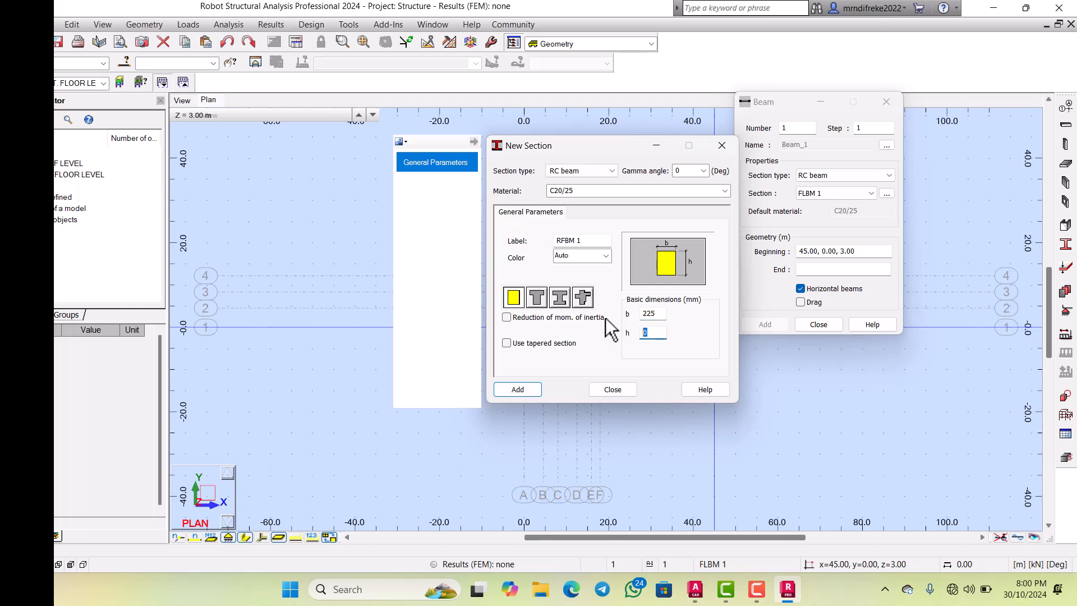
{"action": "type", "text": "300"}
{"action": "key", "text": "Return"}
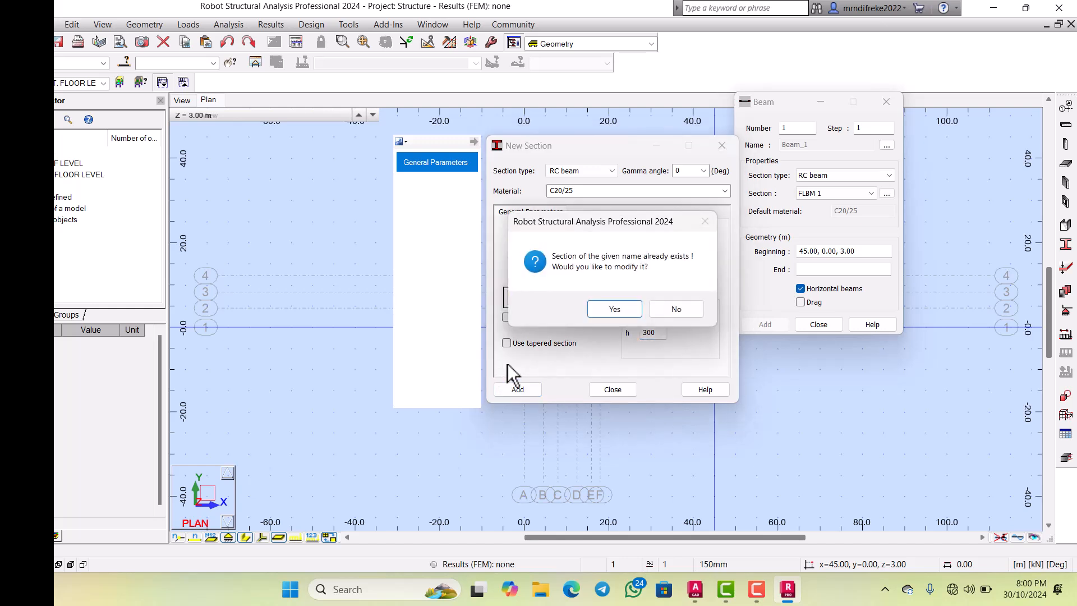
{"action": "left_click", "coordinate": [595, 308]}
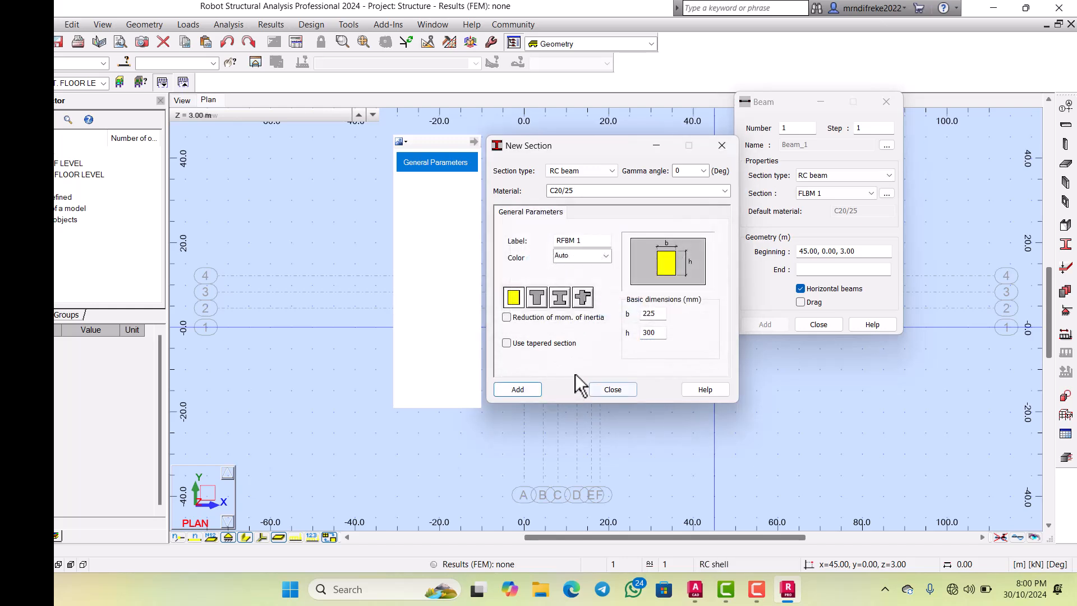
{"action": "left_click", "coordinate": [614, 389]}
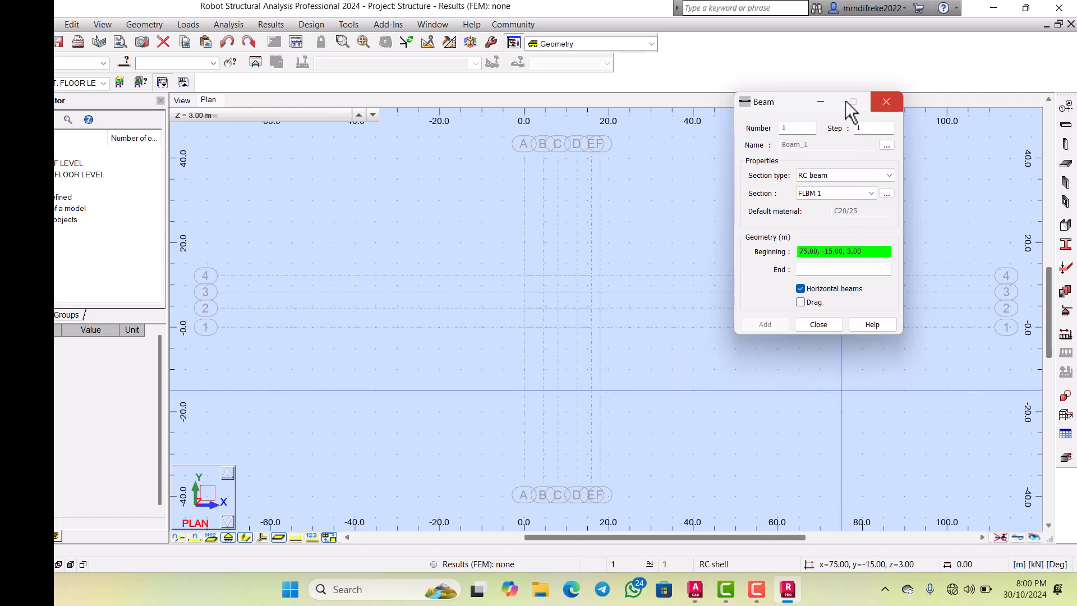
{"action": "left_click", "coordinate": [886, 102]}
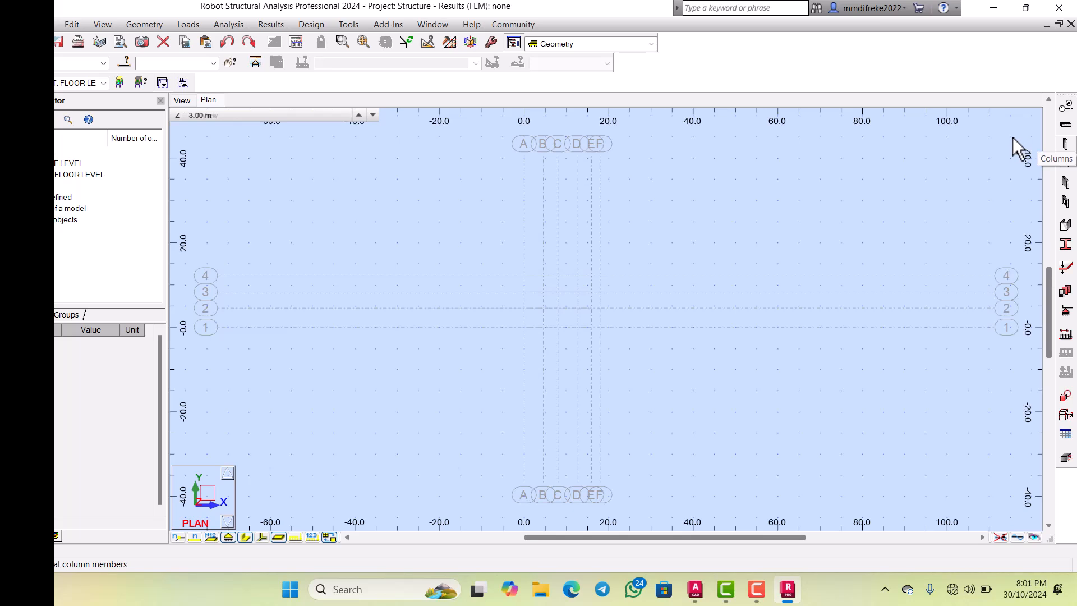
Step: Start defining columns and set their section type to RC column
{"action": "left_click", "coordinate": [1065, 144]}
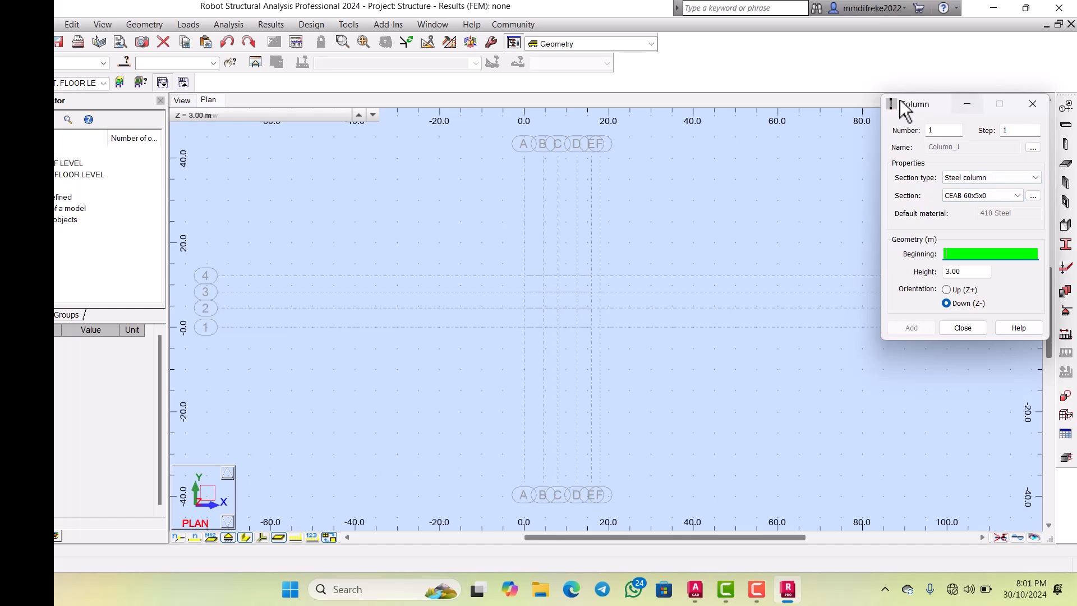
{"action": "left_click_drag", "start_coordinate": [900, 102], "coordinate": [649, 133]}
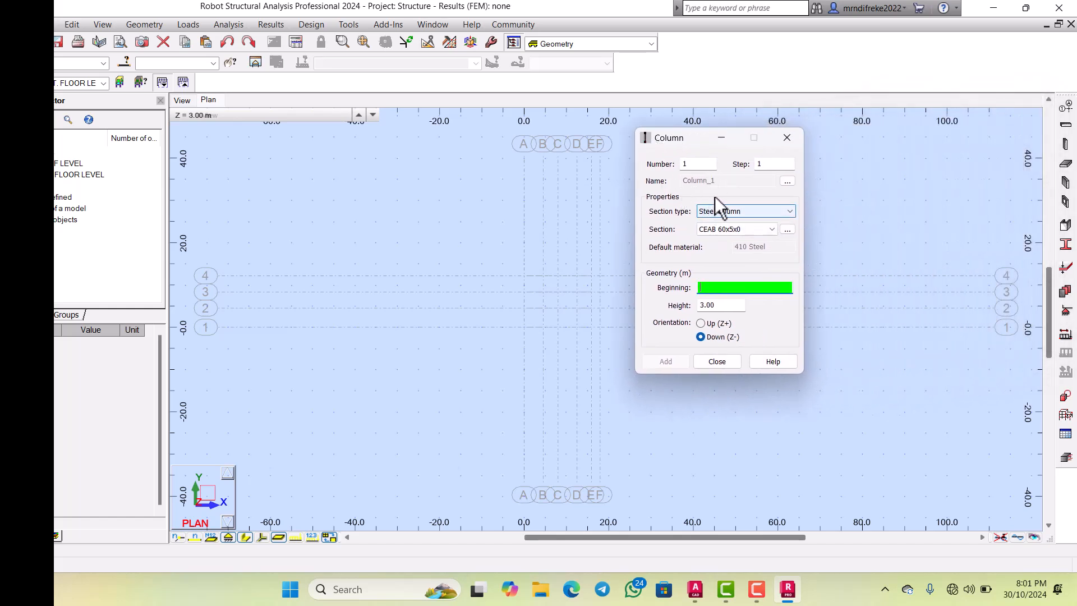
{"action": "left_click", "coordinate": [729, 209]}
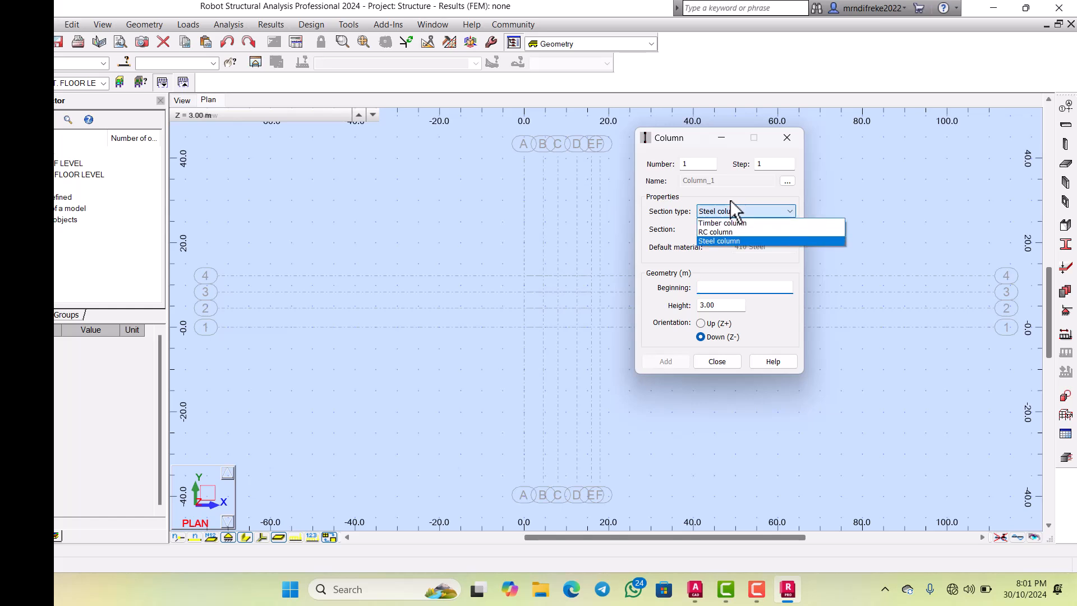
{"action": "left_click", "coordinate": [697, 229]}
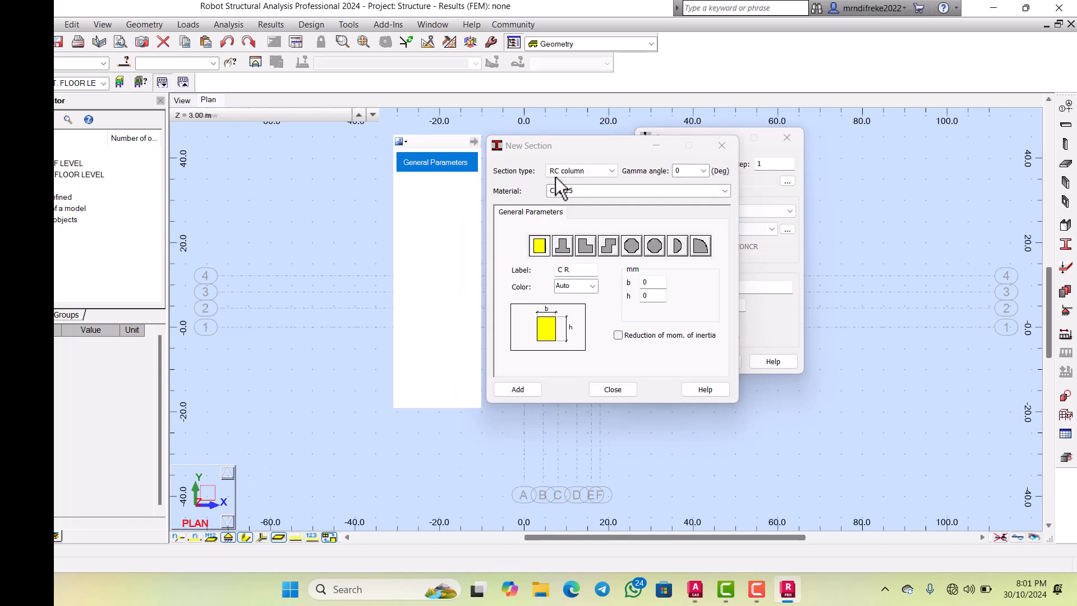
Step: Add a rectangular RC column section labelled CT 1 with b and h both 225 mm
{"action": "left_click", "coordinate": [554, 268]}
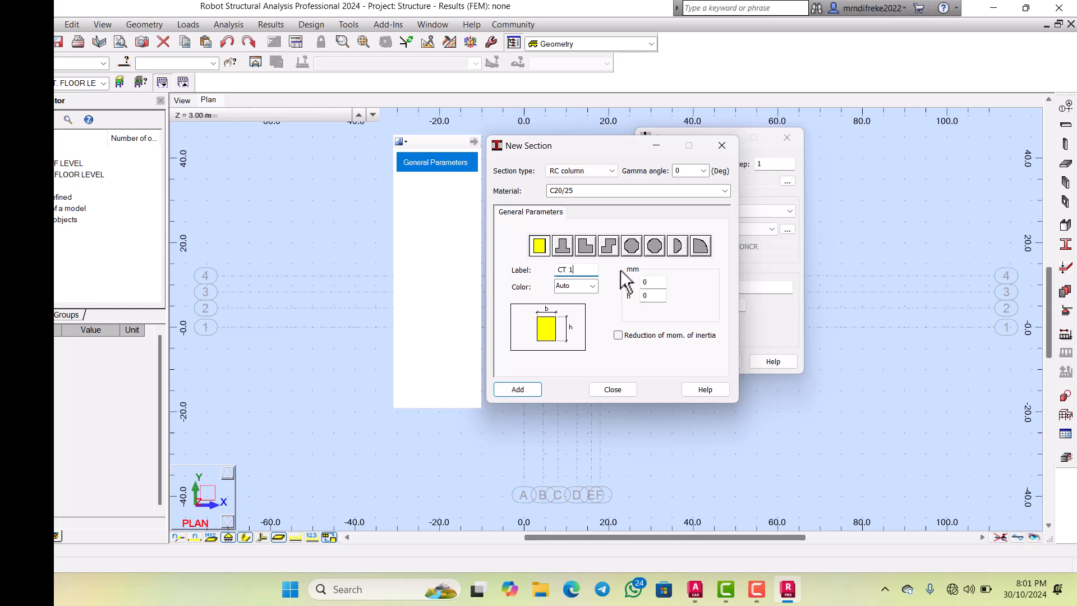
{"action": "key", "text": "Tab"}
{"action": "type", "text": "225"}
{"action": "key", "text": "Tab"}
{"action": "type", "text": "225"}
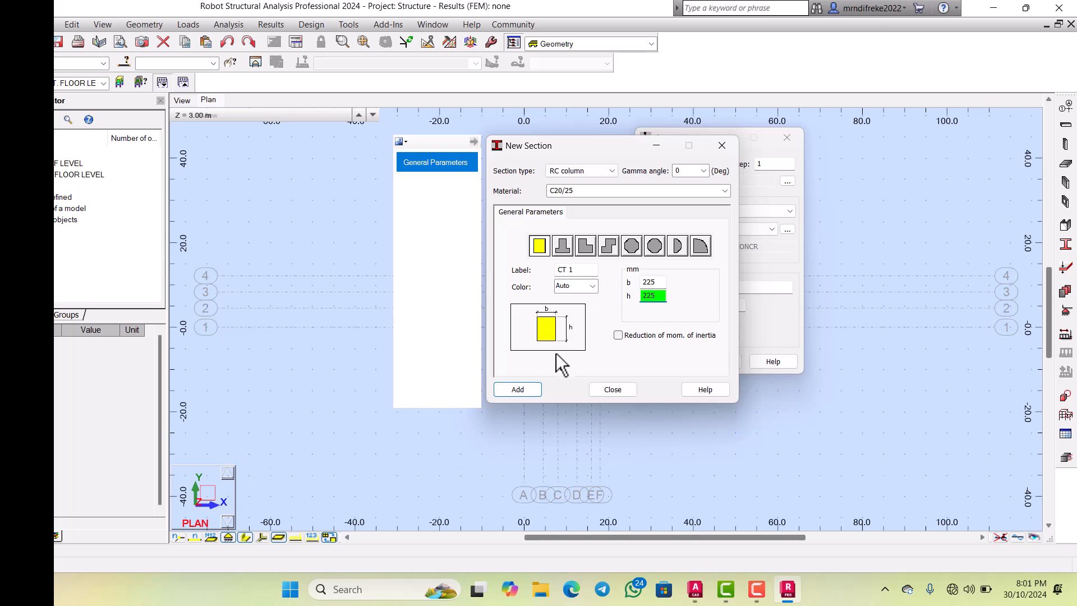
{"action": "left_click", "coordinate": [516, 385]}
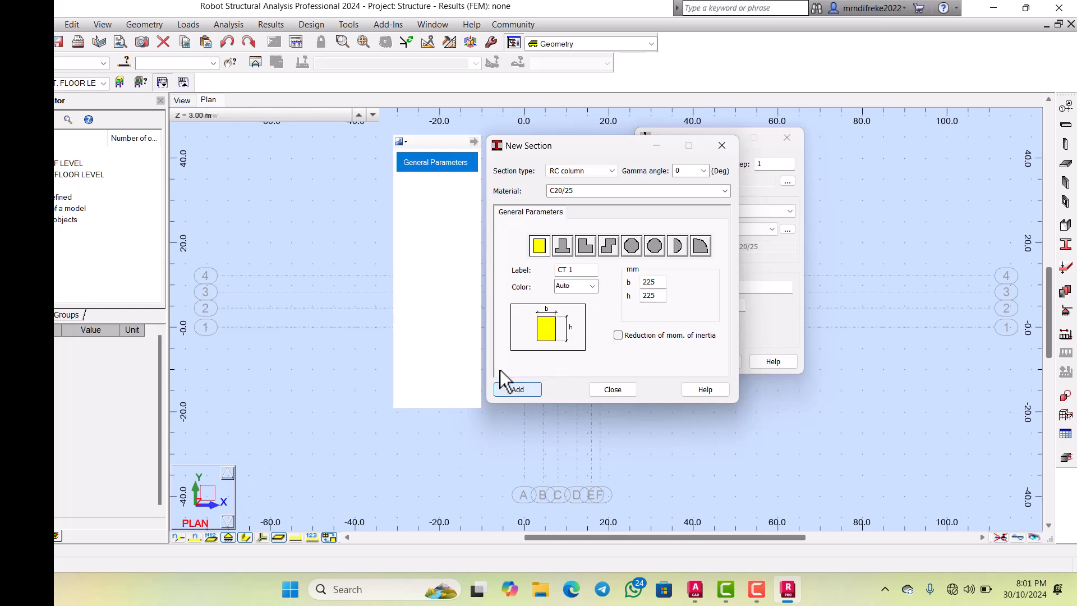
{"action": "left_click", "coordinate": [515, 384]}
{"action": "left_click", "coordinate": [593, 307]}
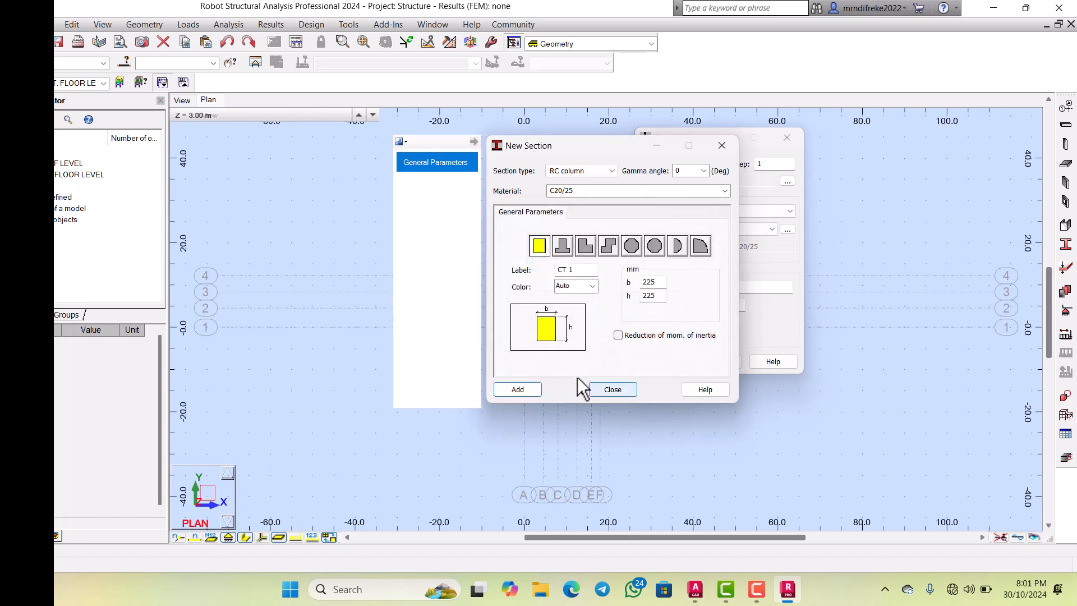
Step: Finish the column section definition and start defining a floor with its model set to Shell
{"action": "left_click", "coordinate": [594, 388]}
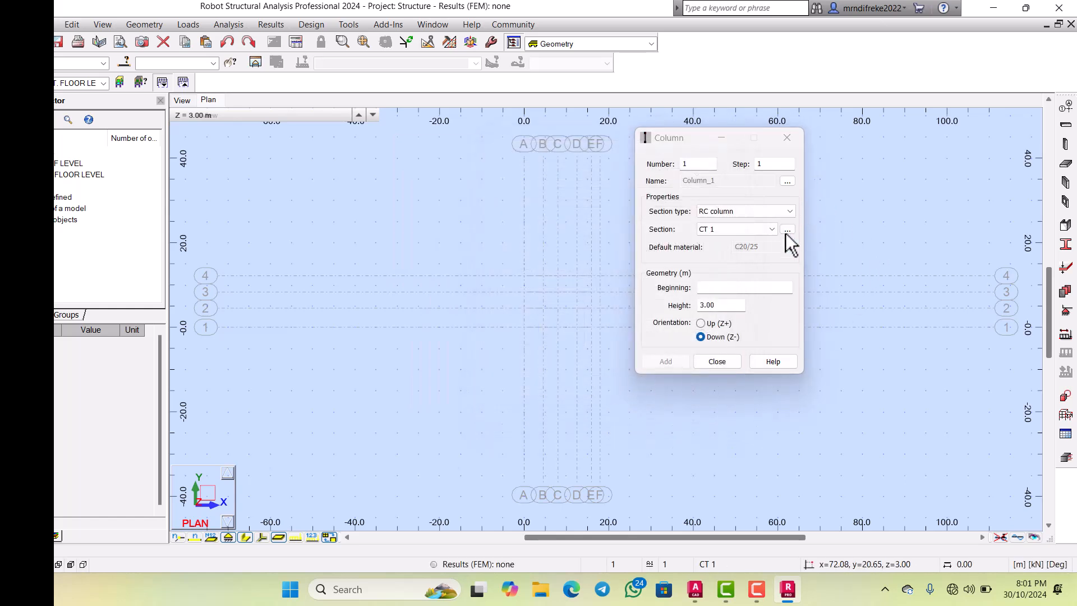
{"action": "left_click", "coordinate": [715, 361]}
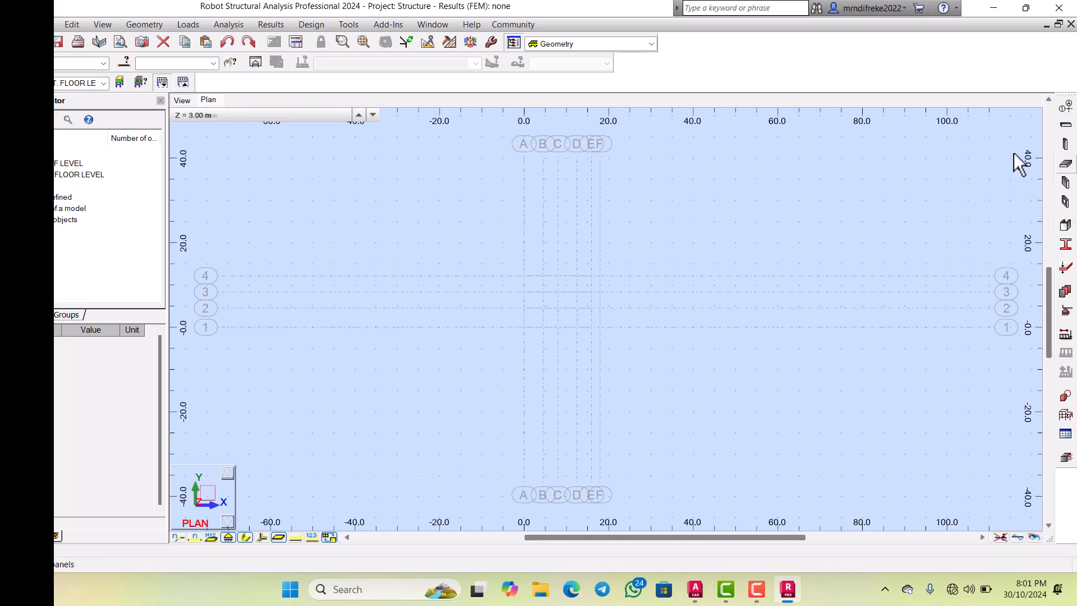
{"action": "left_click", "coordinate": [1065, 163]}
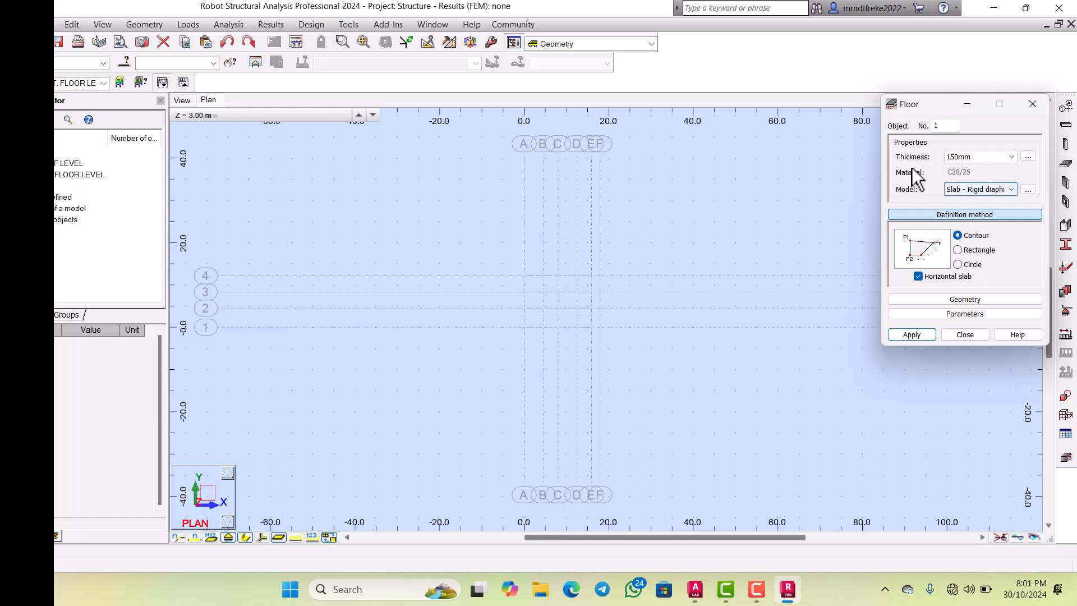
{"action": "left_click_drag", "start_coordinate": [891, 101], "coordinate": [723, 121]}
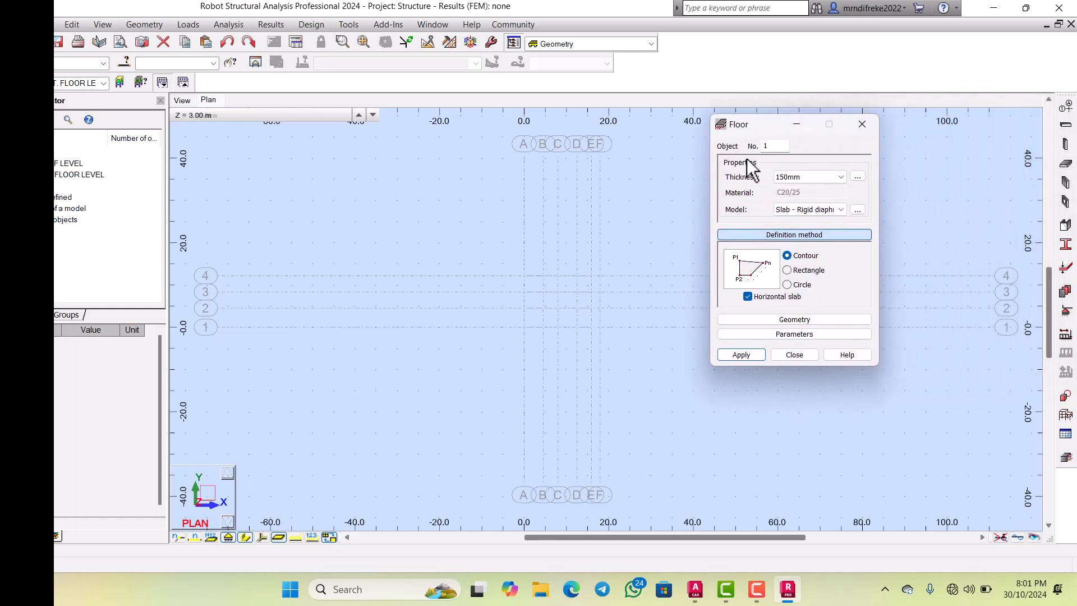
{"action": "left_click", "coordinate": [797, 205]}
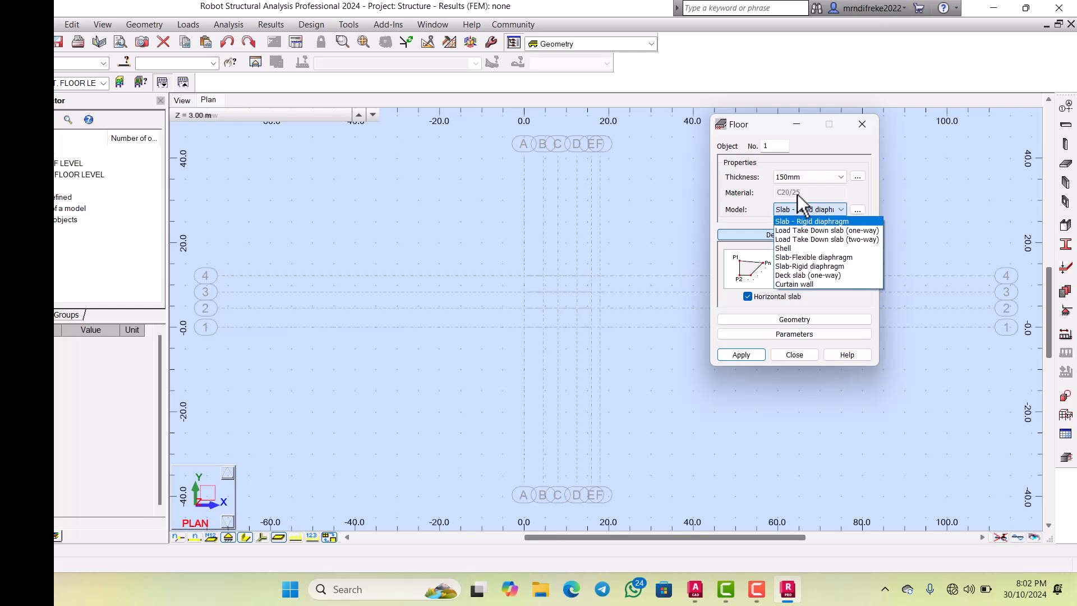
{"action": "left_click", "coordinate": [783, 248]}
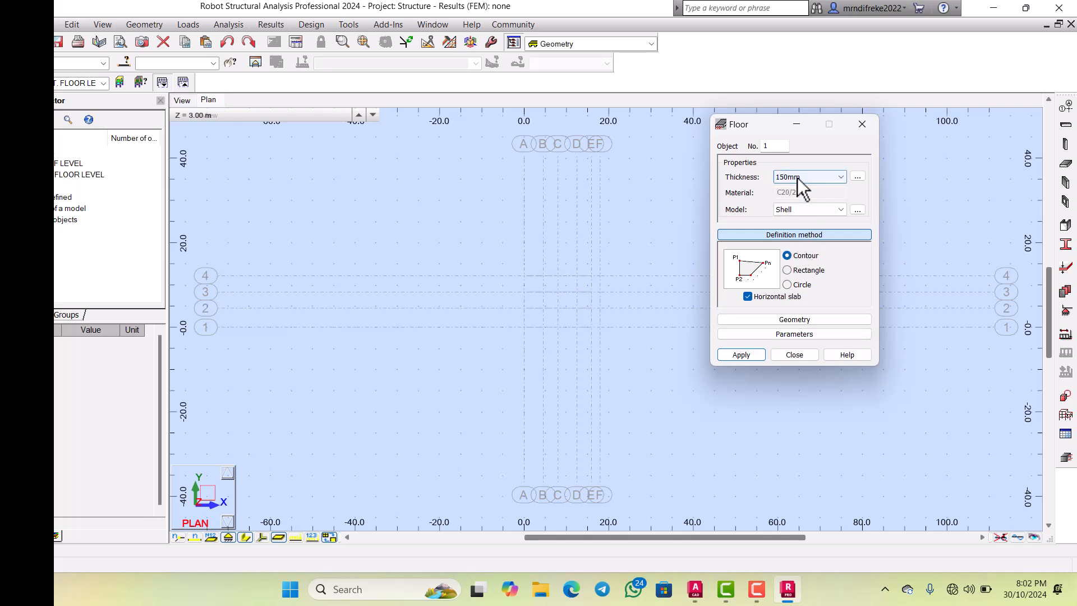
Step: Add a constant floor thickness of 175 mm labelled 175mm, and finish the floor definition
{"action": "left_click", "coordinate": [857, 176]}
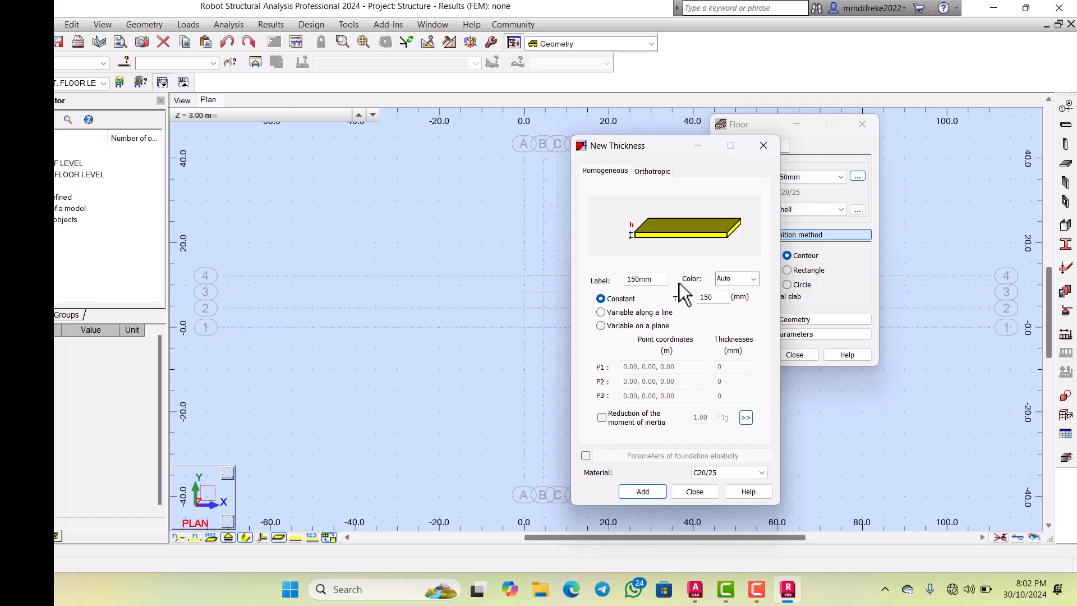
{"action": "left_click", "coordinate": [701, 297]}
{"action": "left_click", "coordinate": [624, 275]}
{"action": "type", "text": "175"}
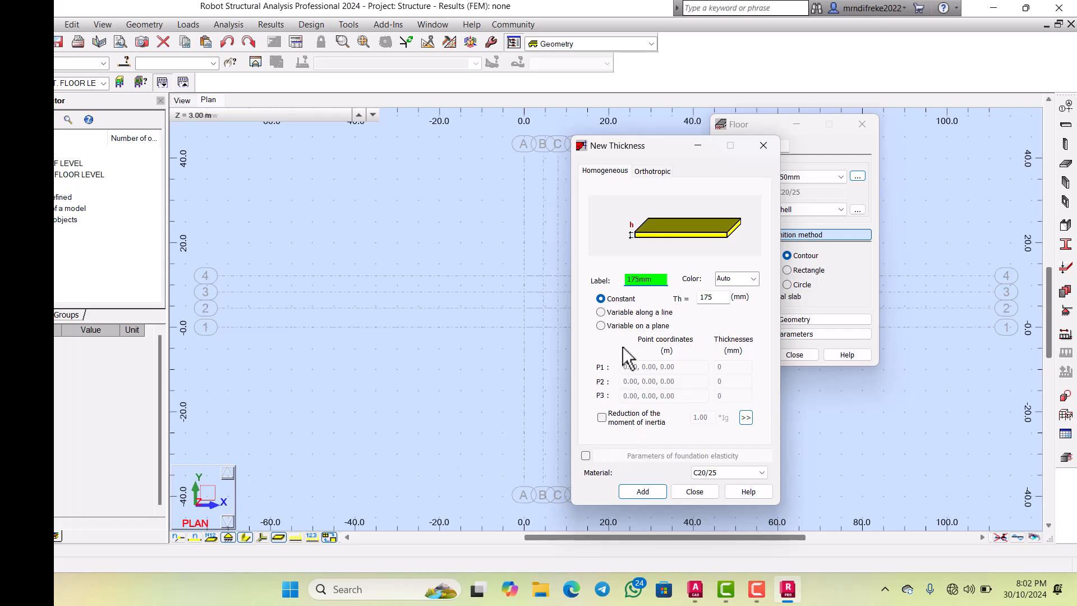
{"action": "left_click", "coordinate": [642, 491]}
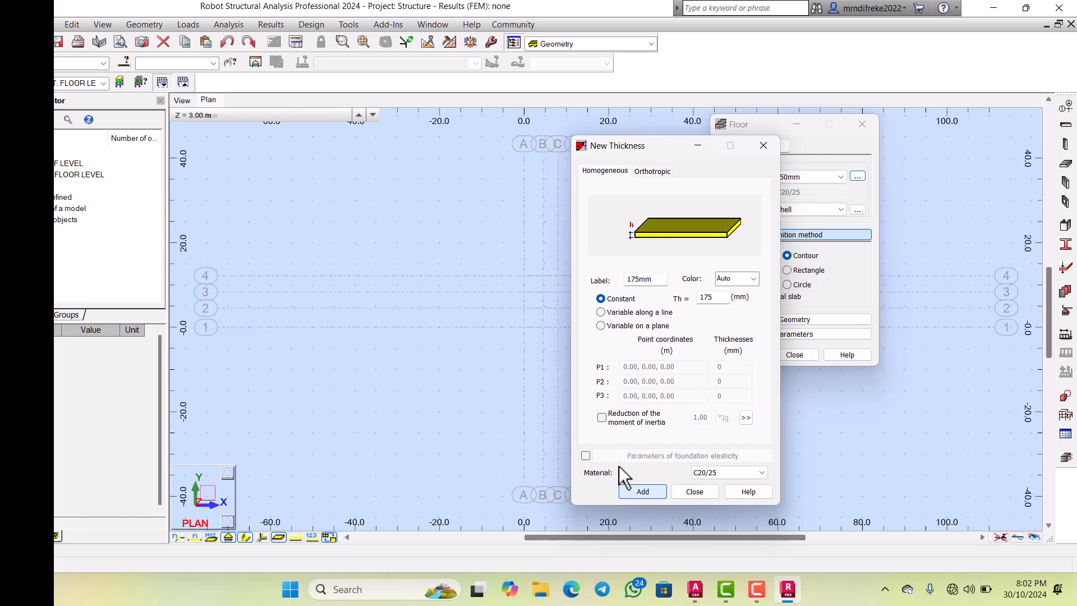
{"action": "left_click", "coordinate": [687, 490]}
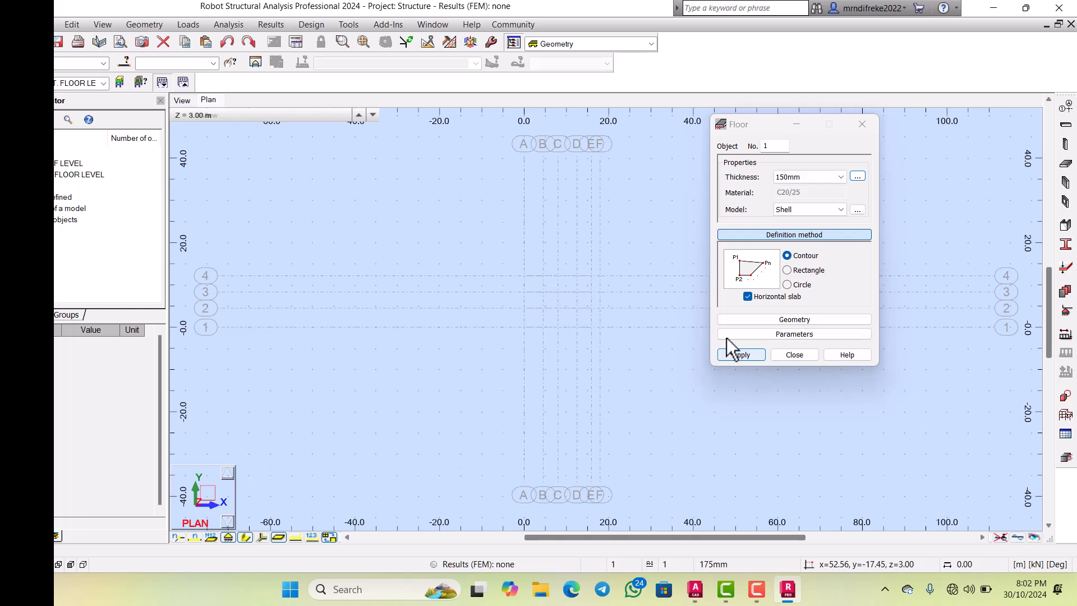
{"action": "left_click", "coordinate": [793, 354]}
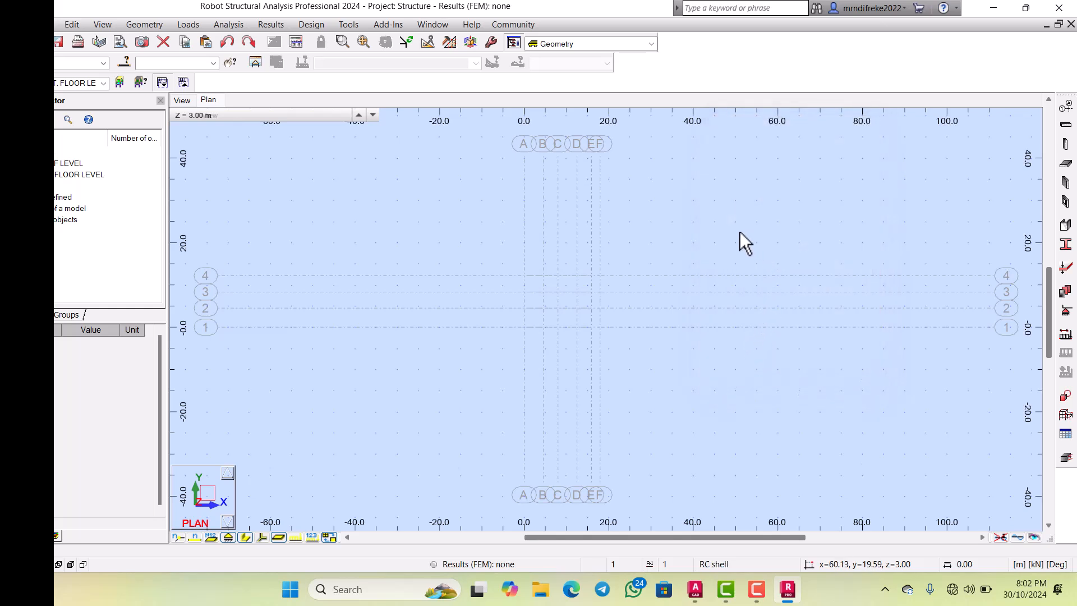
Step: Set the plan view's working level to the GFL story at Z = 1.25 m
{"action": "scroll", "coordinate": [617, 294], "scroll_direction": "up", "scroll_amount": 4}
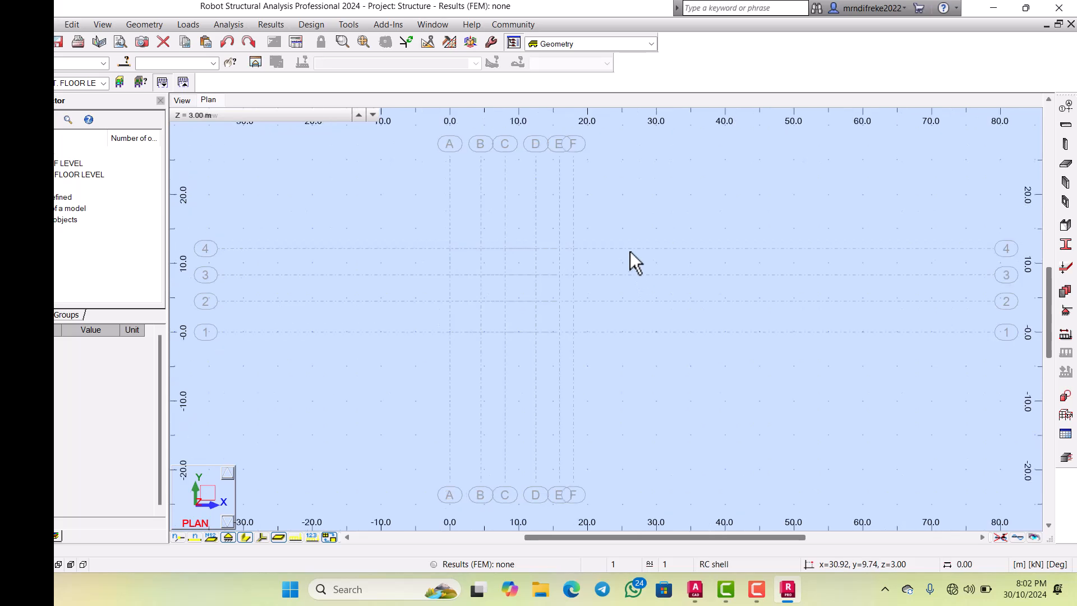
{"action": "scroll", "coordinate": [631, 247], "scroll_direction": "down", "scroll_amount": 2}
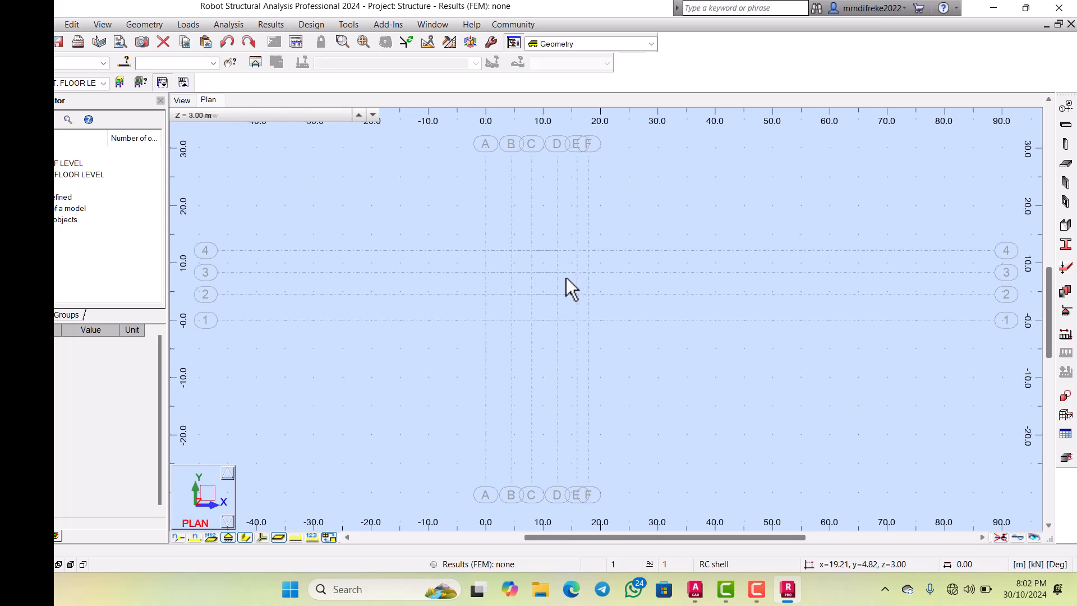
{"action": "scroll", "coordinate": [519, 275], "scroll_direction": "up", "scroll_amount": 5}
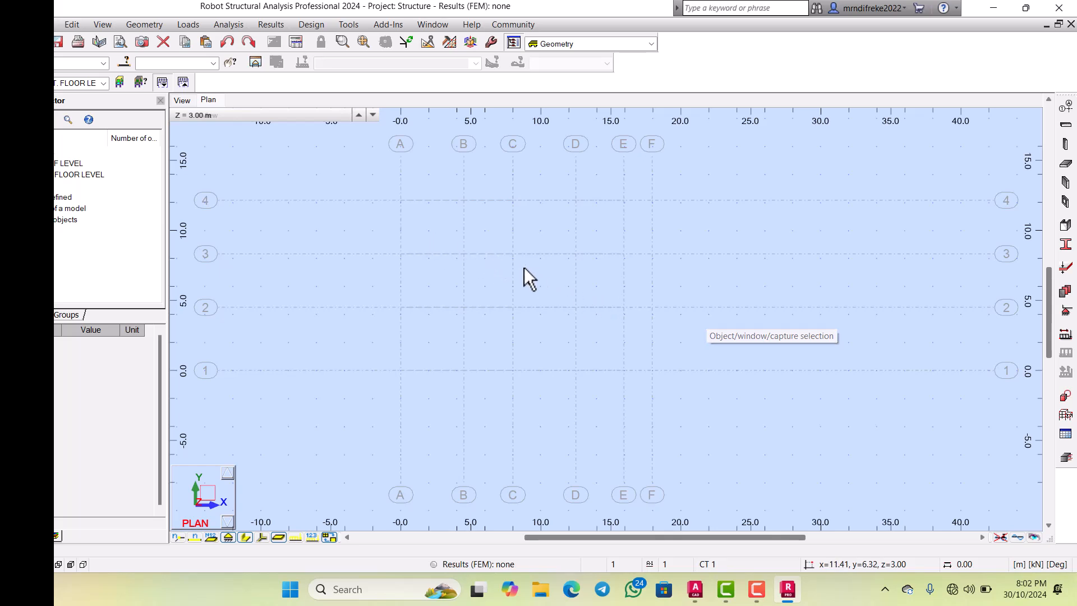
{"action": "left_click", "coordinate": [99, 80]}
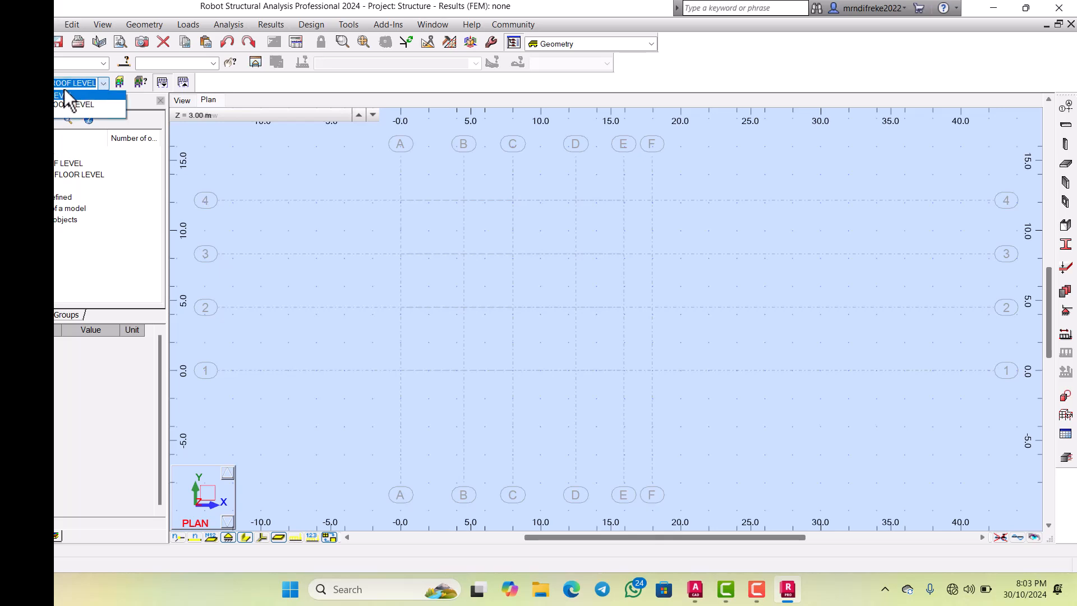
{"action": "left_click", "coordinate": [64, 111]}
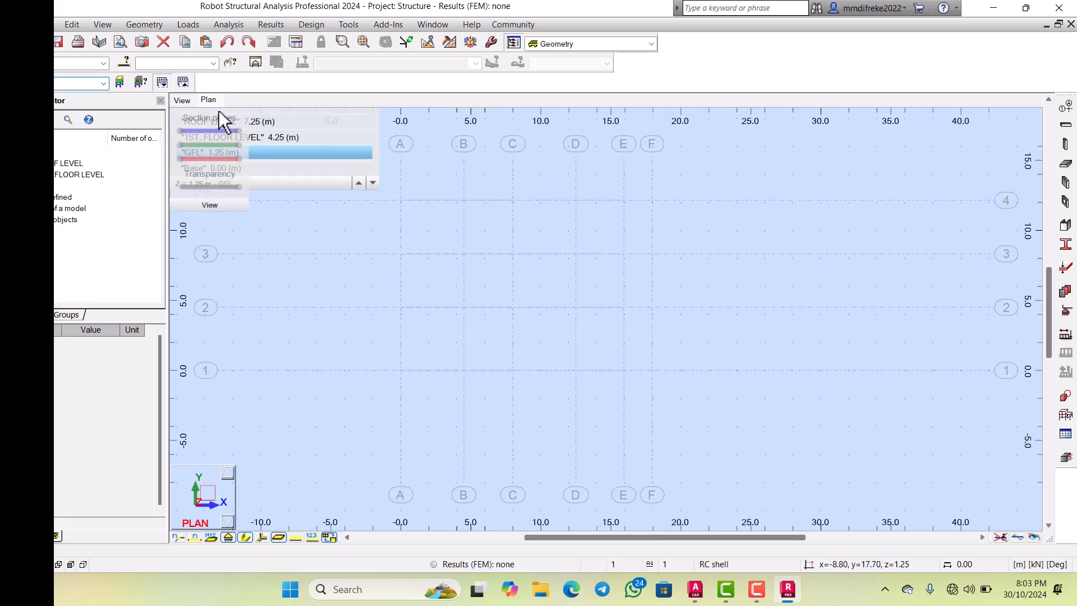
{"action": "mouse_move", "coordinate": [285, 106]}
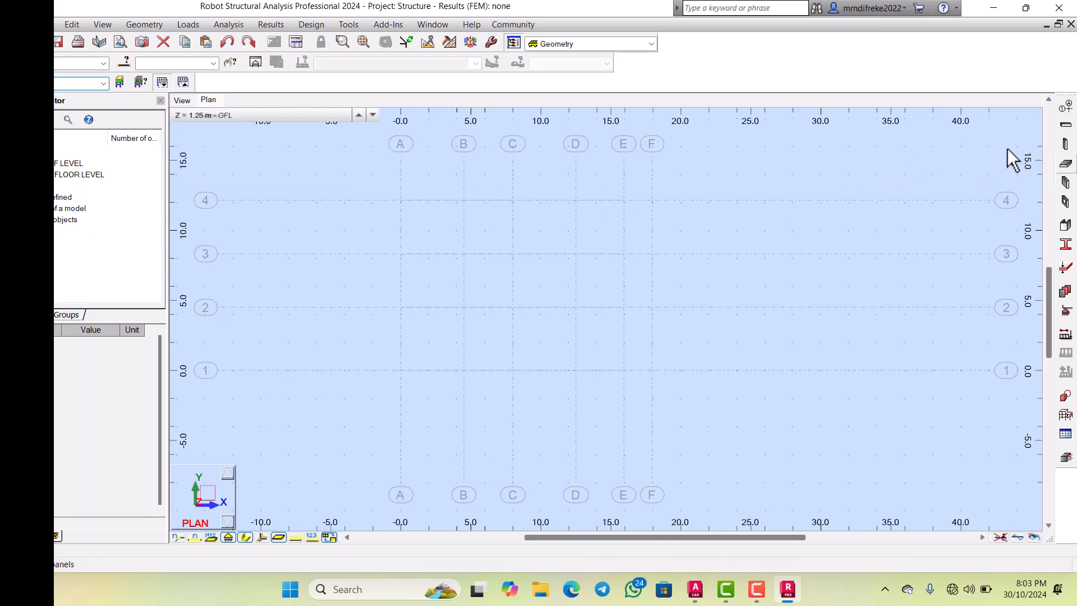
Step: Place CT 1 RC columns on grid line 4 at its intersections with axes A, B and C
{"action": "left_click", "coordinate": [1065, 144]}
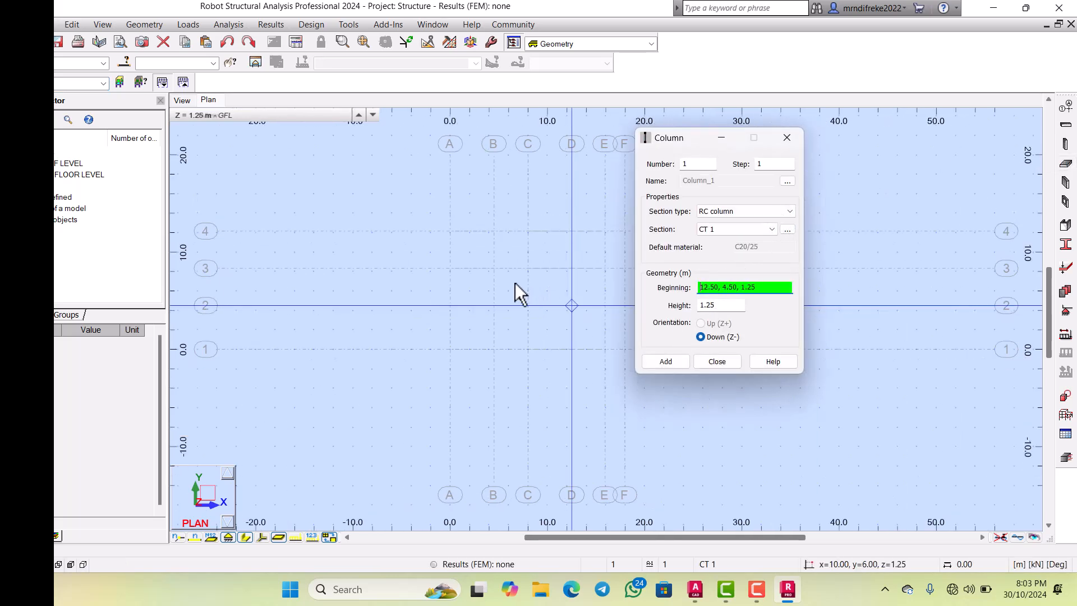
{"action": "scroll", "coordinate": [485, 287], "scroll_direction": "down", "scroll_amount": 3}
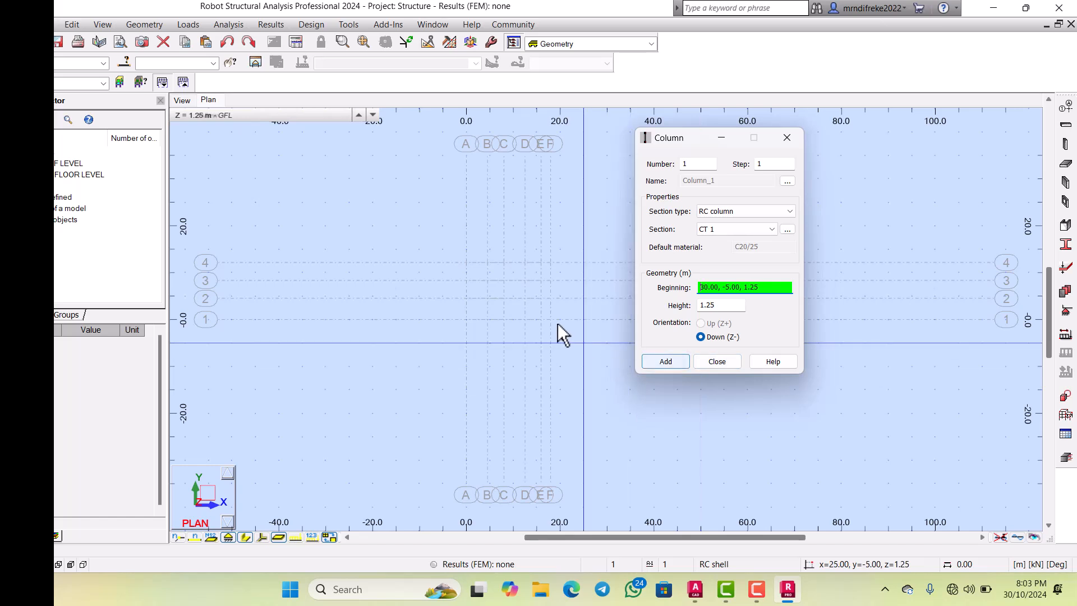
{"action": "scroll", "coordinate": [465, 280], "scroll_direction": "up", "scroll_amount": 2}
{"action": "scroll", "coordinate": [453, 264], "scroll_direction": "up", "scroll_amount": 5}
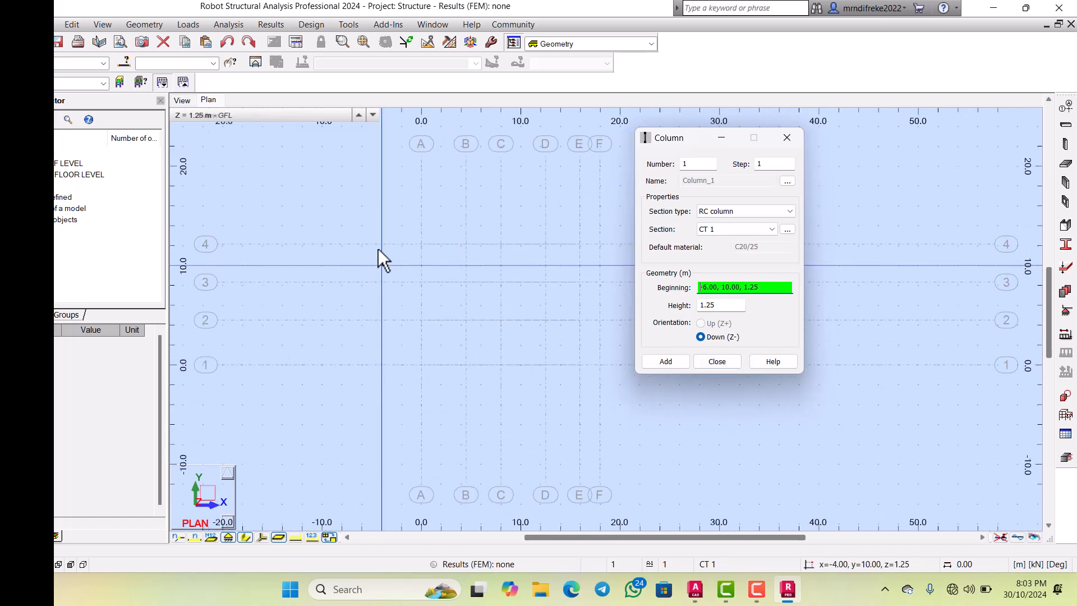
{"action": "left_click", "coordinate": [397, 230]}
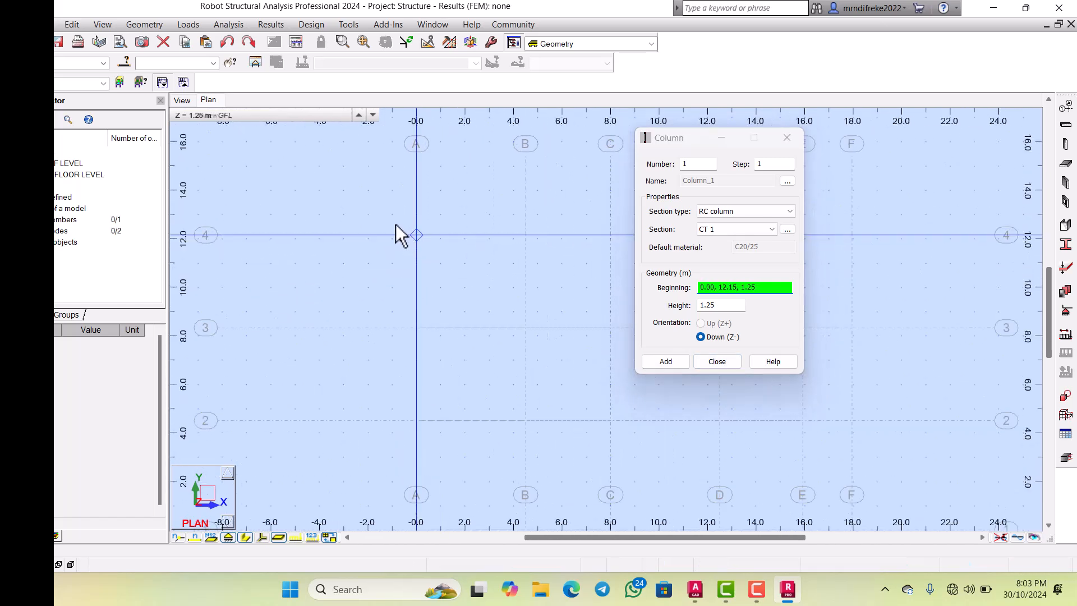
{"action": "scroll", "coordinate": [367, 263], "scroll_direction": "down", "scroll_amount": 3}
{"action": "scroll", "coordinate": [439, 239], "scroll_direction": "up", "scroll_amount": 5}
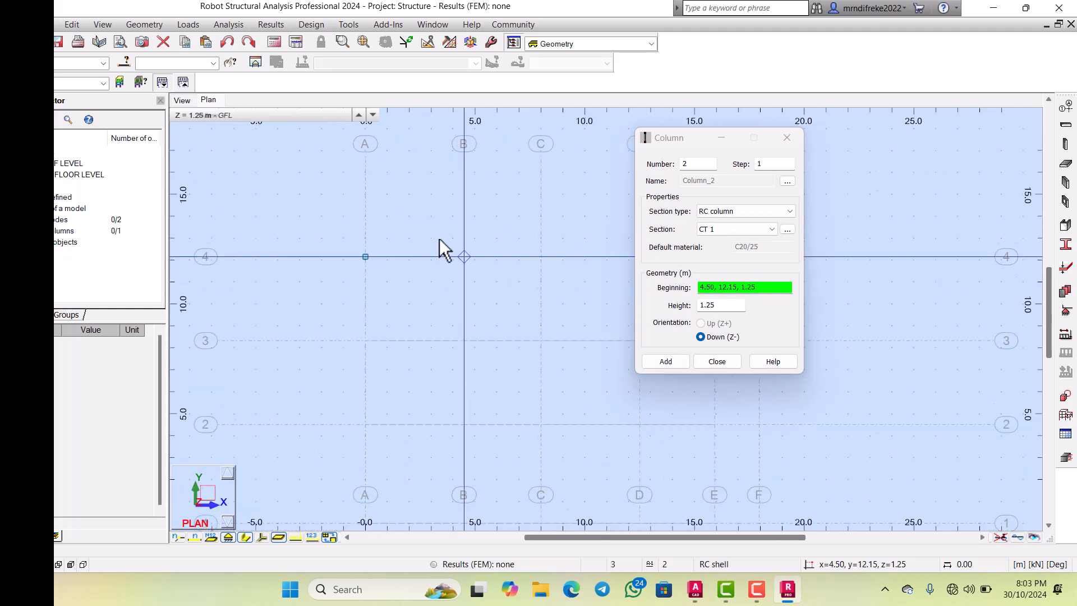
{"action": "left_click", "coordinate": [439, 242]}
{"action": "scroll", "coordinate": [420, 258], "scroll_direction": "down", "scroll_amount": 2}
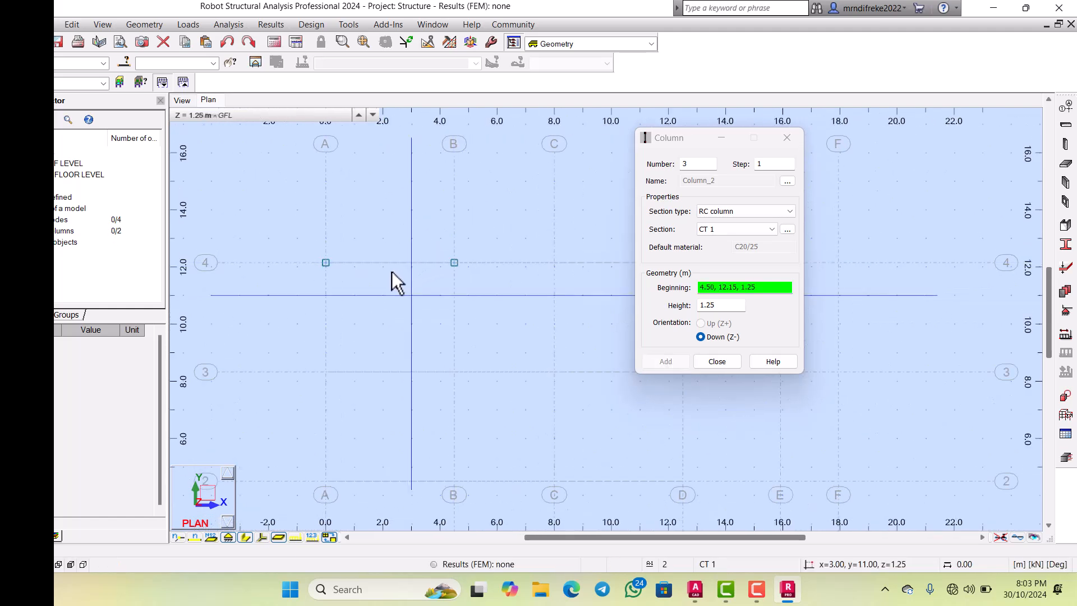
{"action": "left_click", "coordinate": [464, 257]}
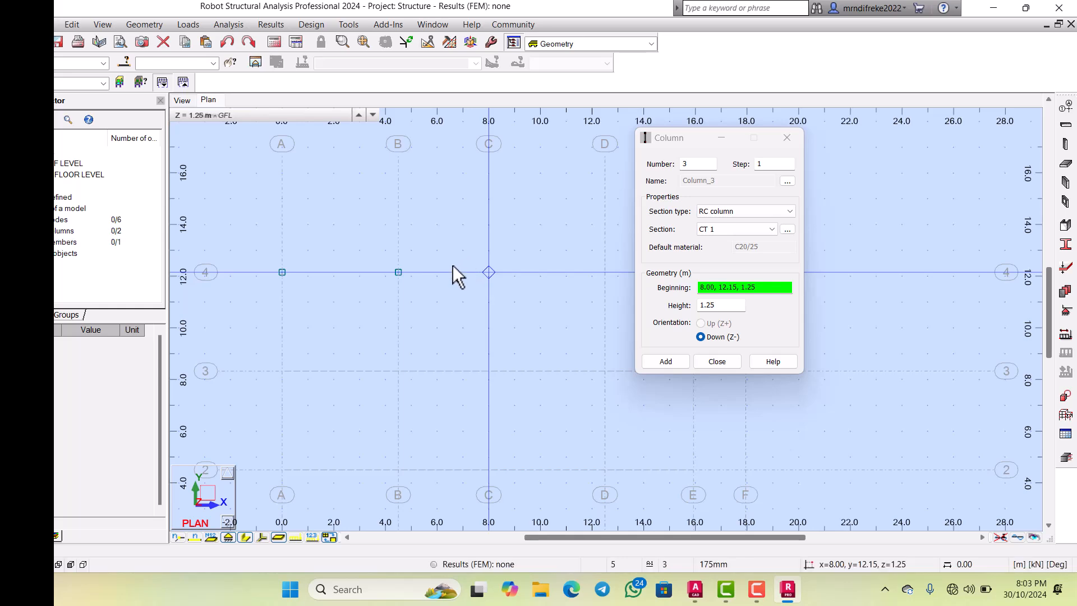
Step: Place CT 1 columns at the intersections of grid line 4 with axes D, E and F
{"action": "scroll", "coordinate": [418, 289], "scroll_direction": "down", "scroll_amount": 2}
{"action": "left_click", "coordinate": [500, 285]}
{"action": "scroll", "coordinate": [488, 279], "scroll_direction": "up", "scroll_amount": 2}
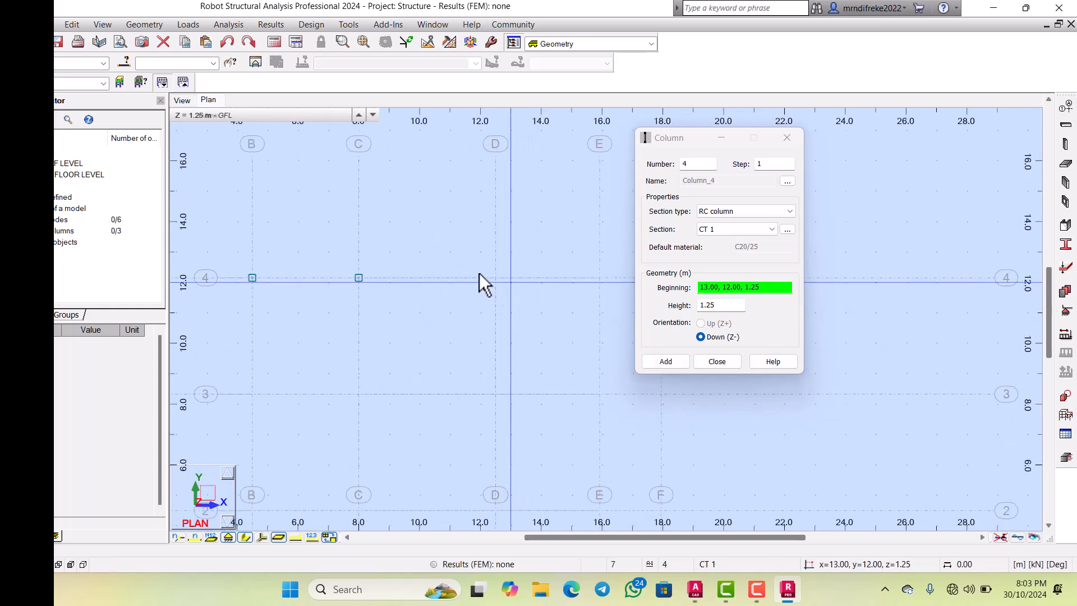
{"action": "scroll", "coordinate": [449, 292], "scroll_direction": "down", "scroll_amount": 2}
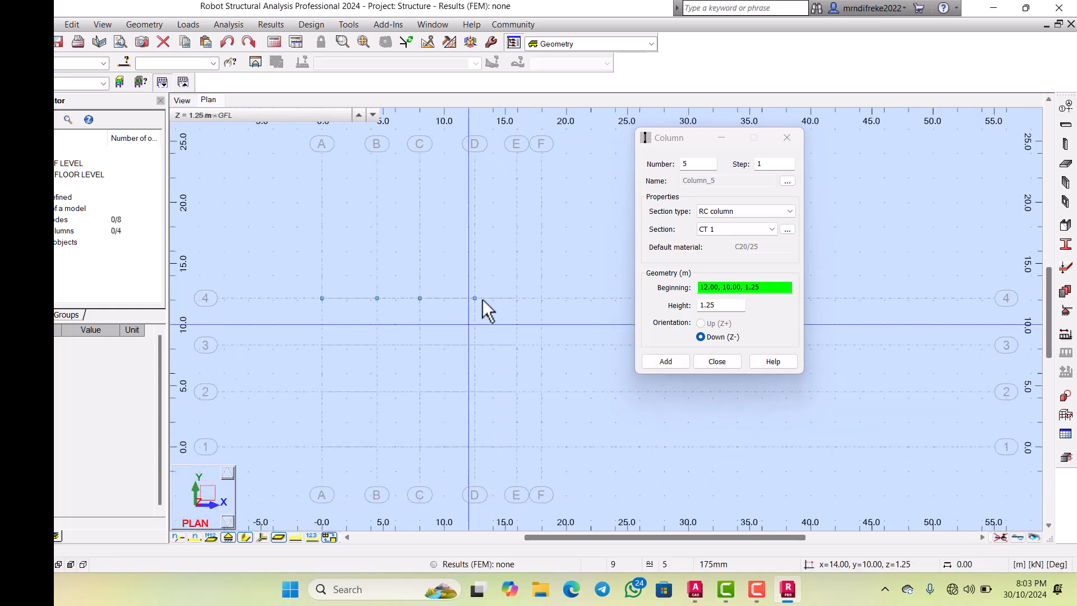
{"action": "left_click", "coordinate": [490, 281]}
{"action": "left_click", "coordinate": [489, 284]}
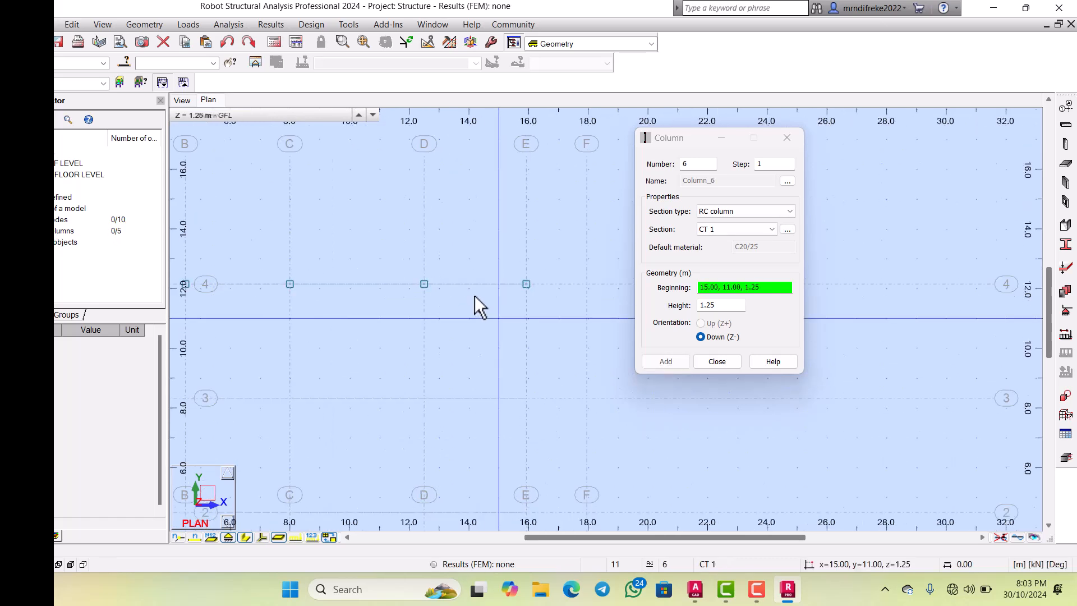
{"action": "scroll", "coordinate": [471, 303], "scroll_direction": "up", "scroll_amount": 1}
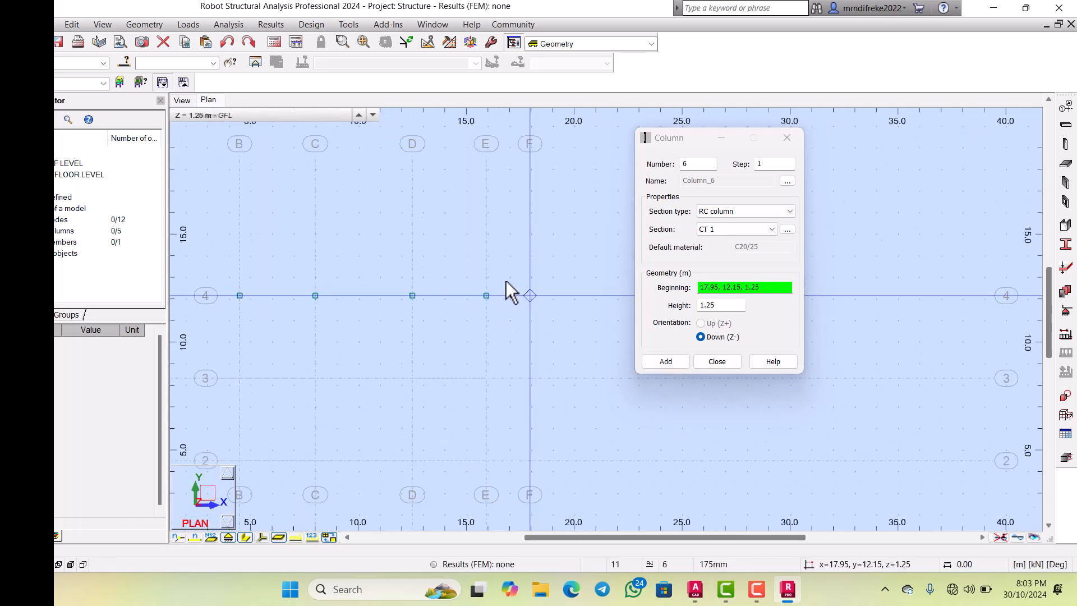
{"action": "left_click", "coordinate": [505, 287]}
{"action": "scroll", "coordinate": [507, 336], "scroll_direction": "up", "scroll_amount": 2}
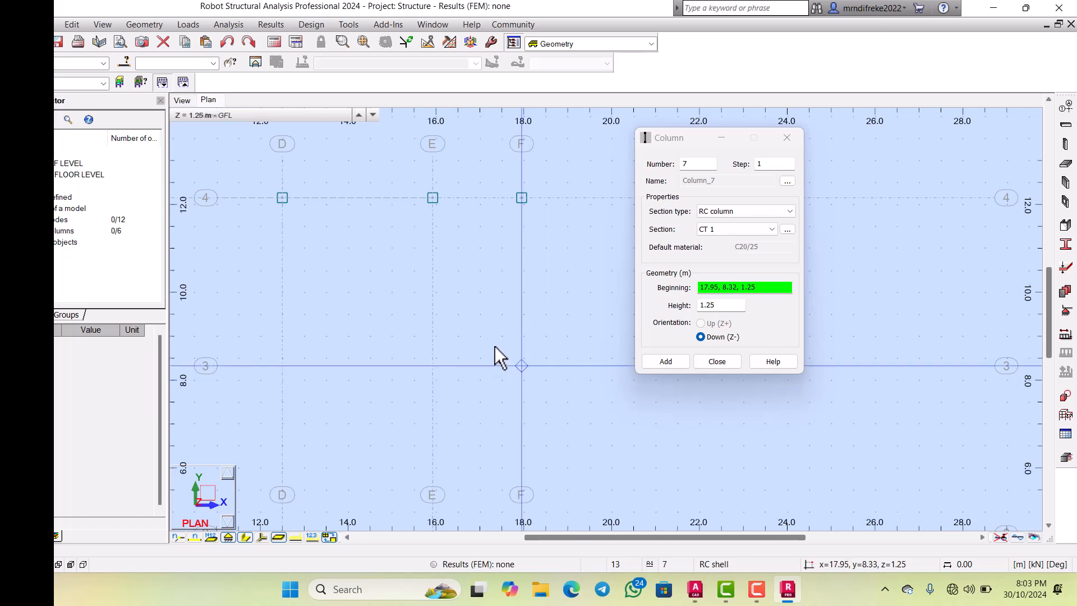
Step: Place CT 1 columns on grid line 3 at axes F, E and D
{"action": "left_click", "coordinate": [500, 344]}
{"action": "scroll", "coordinate": [503, 350], "scroll_direction": "down", "scroll_amount": 1}
{"action": "left_click", "coordinate": [444, 354]}
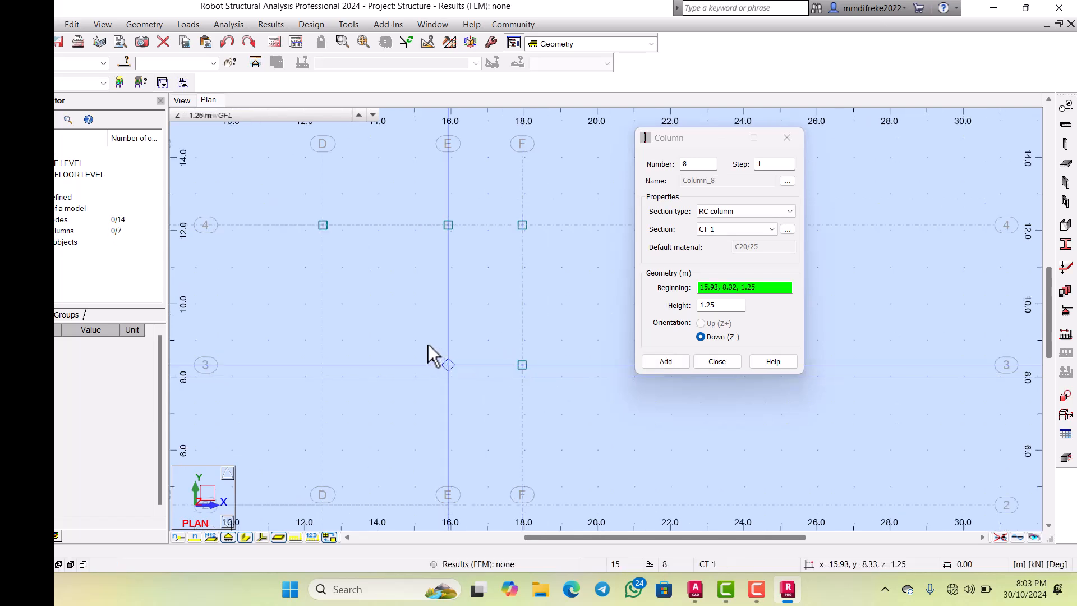
{"action": "scroll", "coordinate": [485, 337], "scroll_direction": "down", "scroll_amount": 2}
{"action": "left_click", "coordinate": [401, 357]}
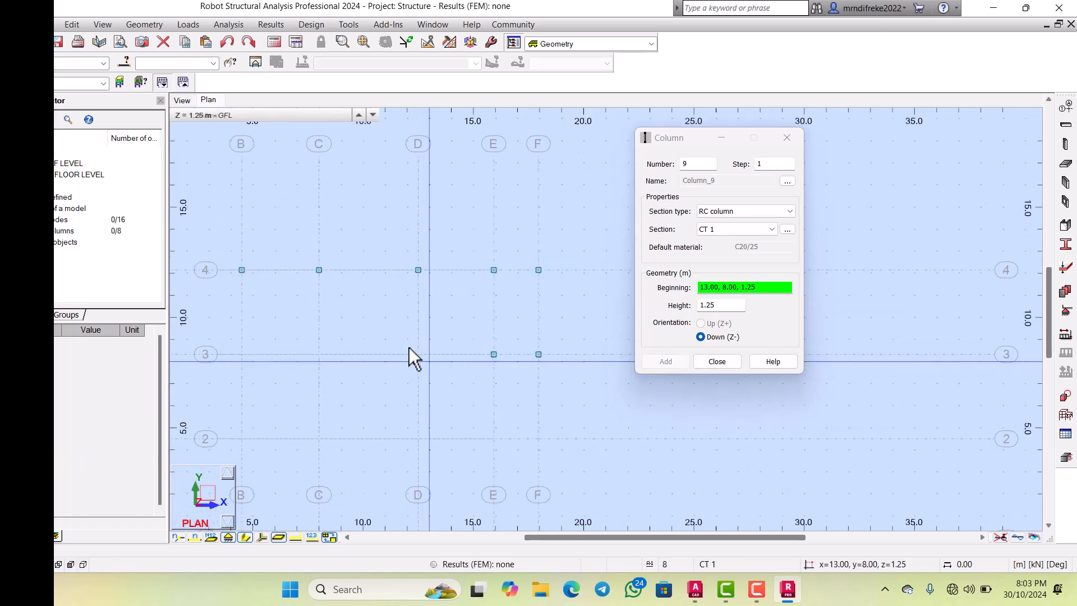
{"action": "scroll", "coordinate": [409, 347], "scroll_direction": "up", "scroll_amount": 1}
{"action": "scroll", "coordinate": [469, 337], "scroll_direction": "down", "scroll_amount": 2}
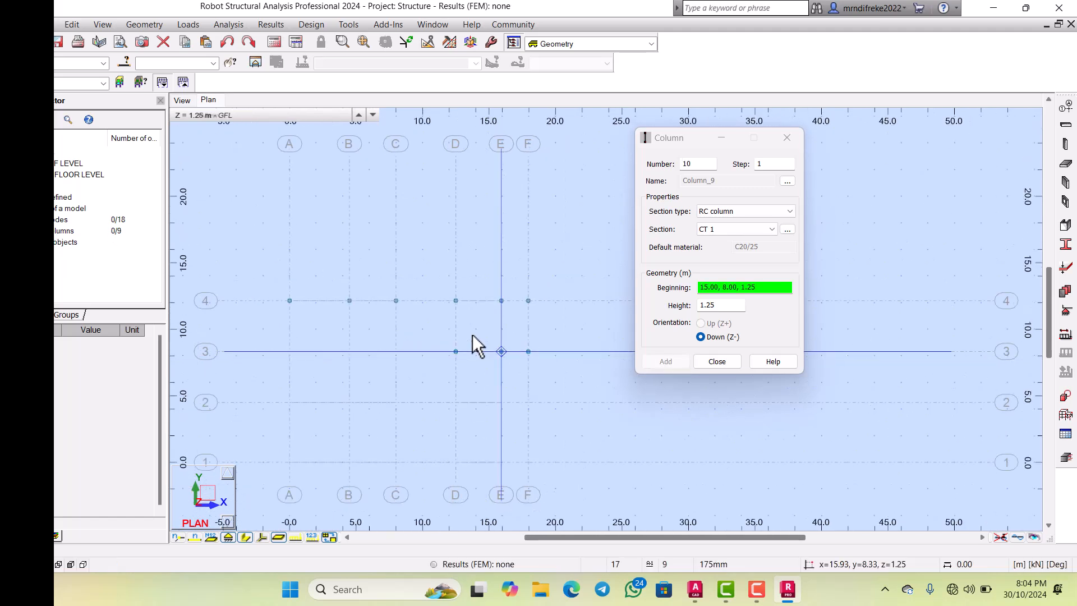
Step: Place CT 1 columns on grid line 3 at axes C and B
{"action": "left_click", "coordinate": [384, 332]}
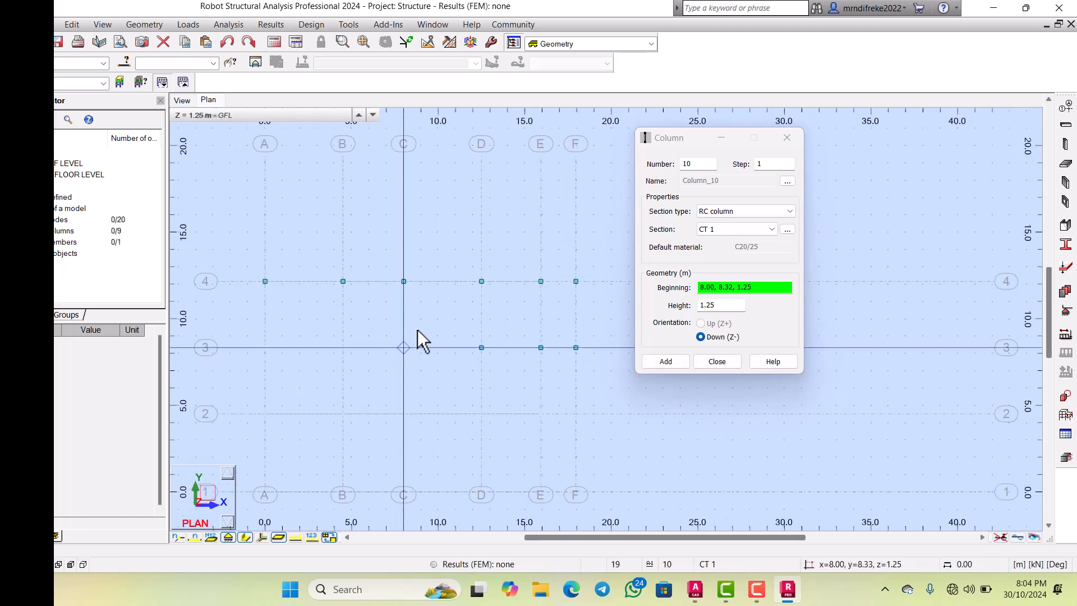
{"action": "scroll", "coordinate": [449, 342], "scroll_direction": "down", "scroll_amount": 1}
{"action": "left_click", "coordinate": [389, 339]}
{"action": "scroll", "coordinate": [381, 340], "scroll_direction": "up", "scroll_amount": 2}
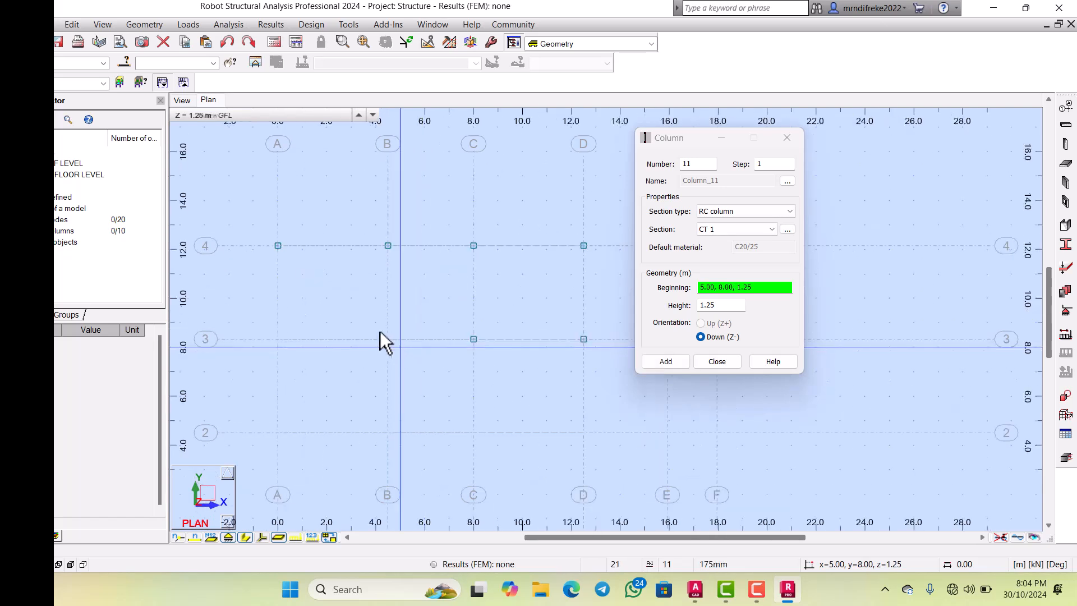
{"action": "scroll", "coordinate": [440, 345], "scroll_direction": "down", "scroll_amount": 1}
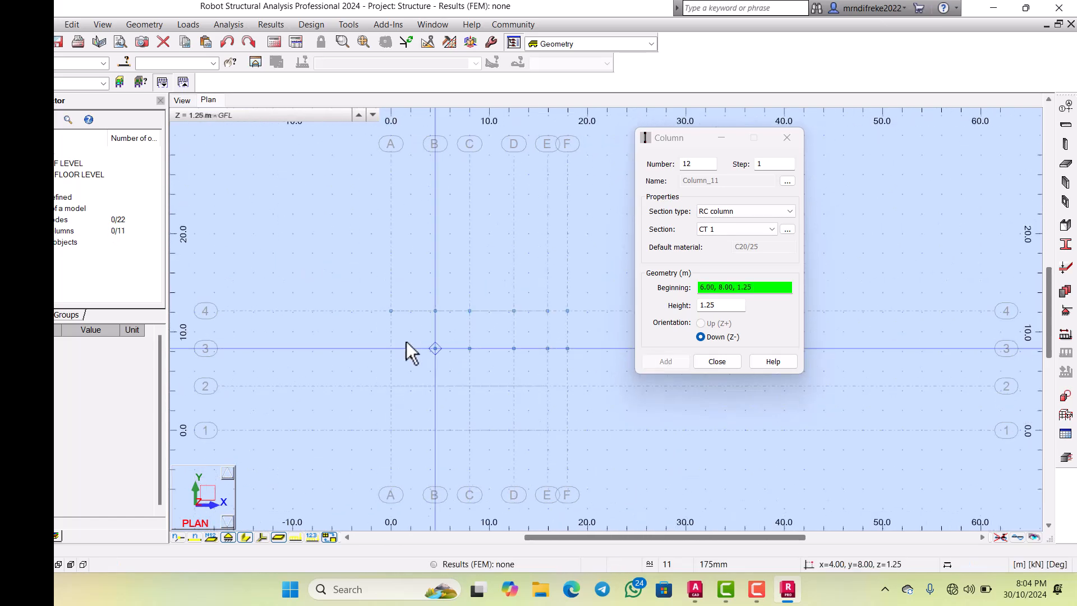
Step: Place CT 1 columns on axis A at its intersections with grid lines 3 and 2
{"action": "scroll", "coordinate": [392, 338], "scroll_direction": "down", "scroll_amount": 1}
{"action": "left_click", "coordinate": [371, 328]}
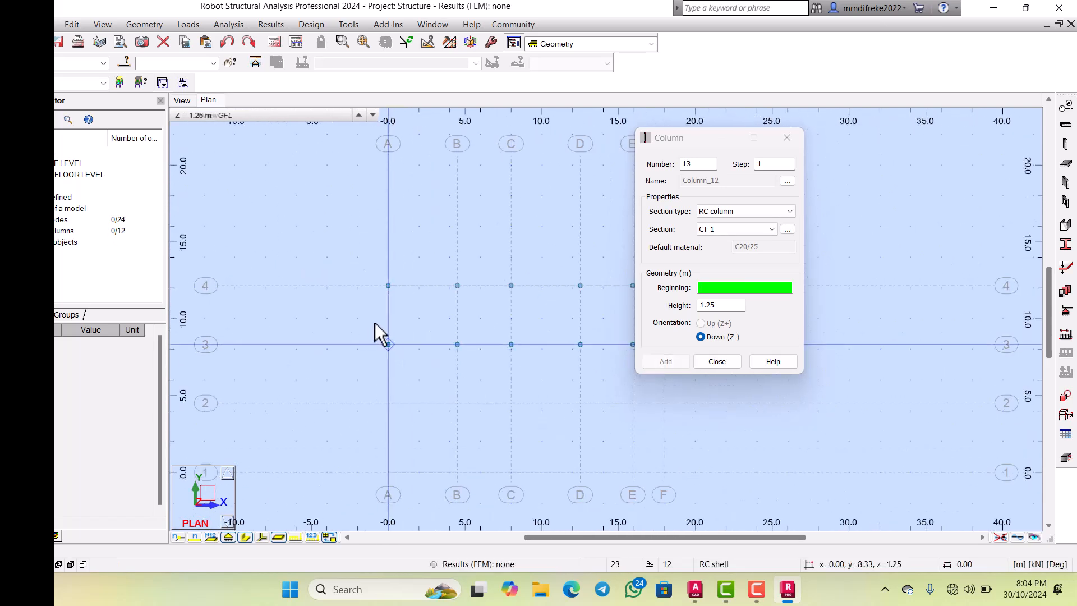
{"action": "scroll", "coordinate": [387, 364], "scroll_direction": "down", "scroll_amount": 1}
{"action": "left_click", "coordinate": [354, 348]}
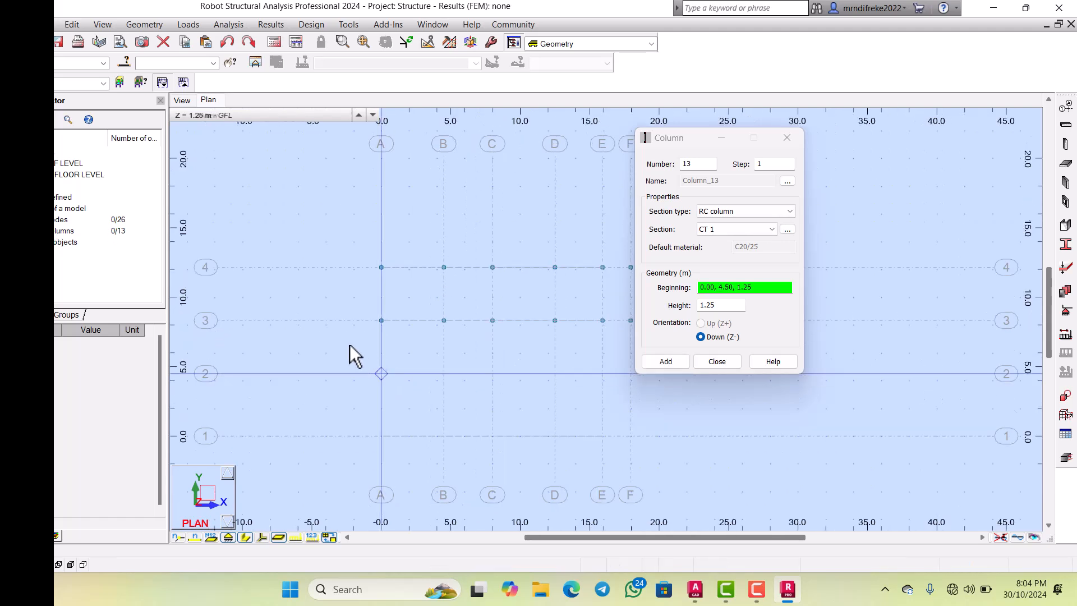
Step: Place CT 1 columns along grid line 2 at axes B, C, D, E and F
{"action": "scroll", "coordinate": [340, 334], "scroll_direction": "down", "scroll_amount": 1}
{"action": "left_click", "coordinate": [389, 344]}
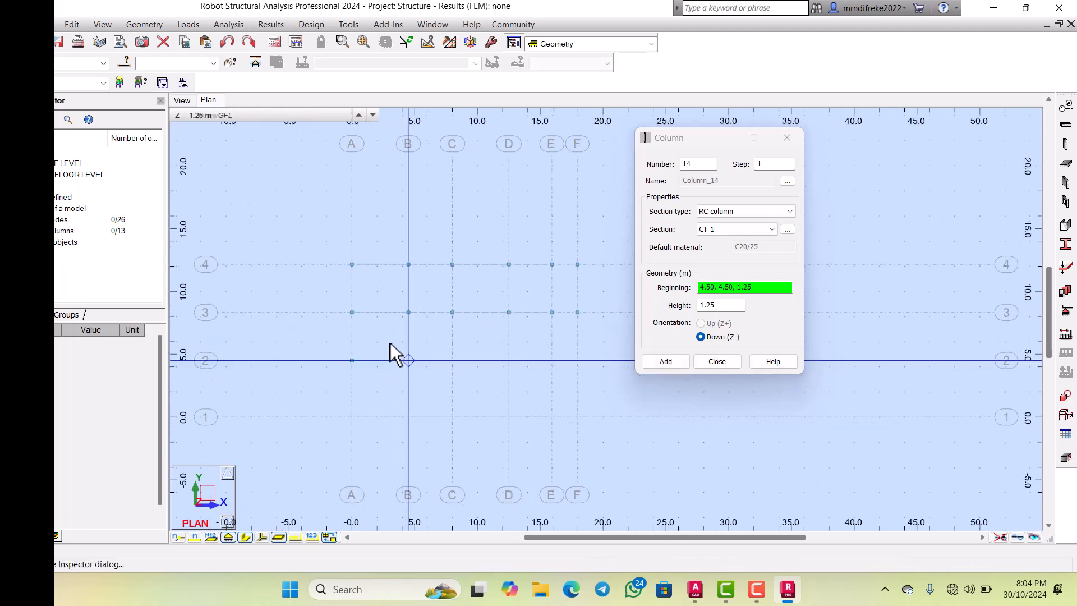
{"action": "left_click", "coordinate": [443, 358]}
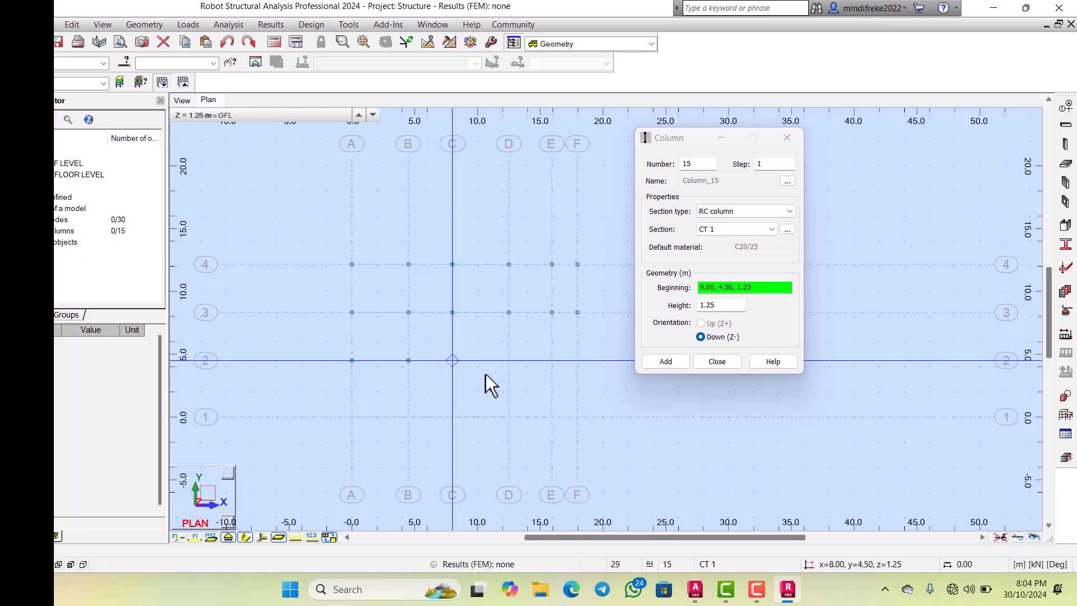
{"action": "left_click", "coordinate": [521, 354]}
{"action": "left_click", "coordinate": [547, 361]}
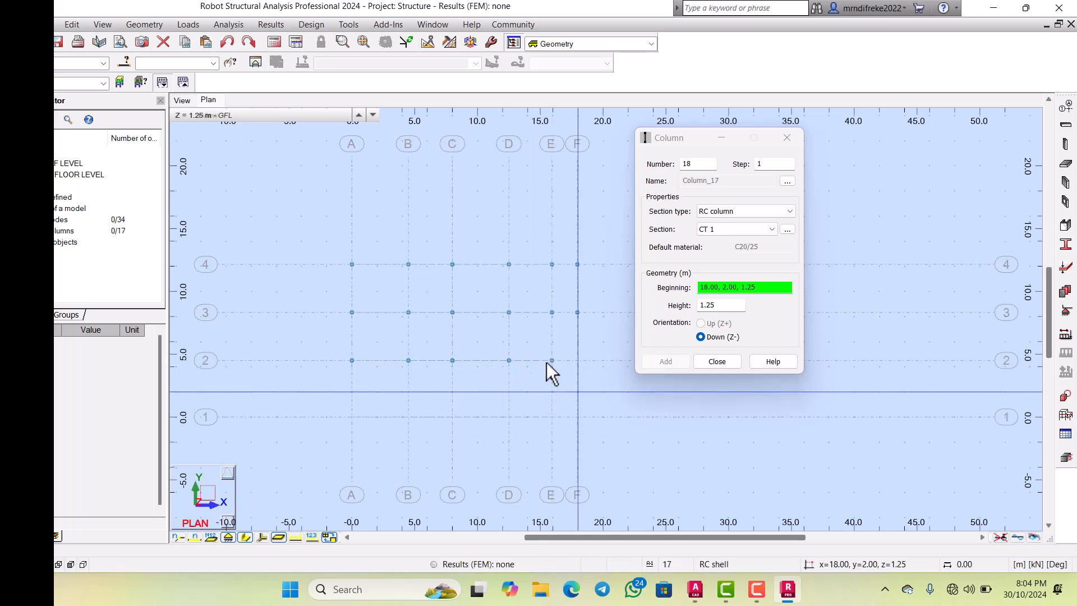
Step: Place CT 1 columns along grid line 1 at every axis from F back to A, and finish column placement
{"action": "left_click", "coordinate": [550, 394]}
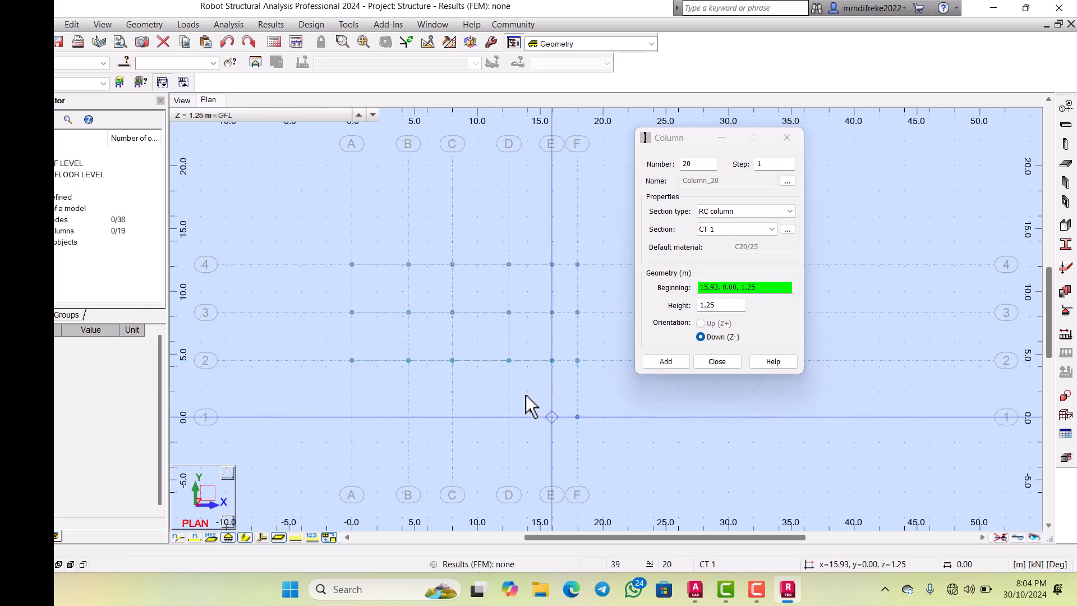
{"action": "left_click", "coordinate": [526, 394]}
{"action": "left_click", "coordinate": [487, 392]}
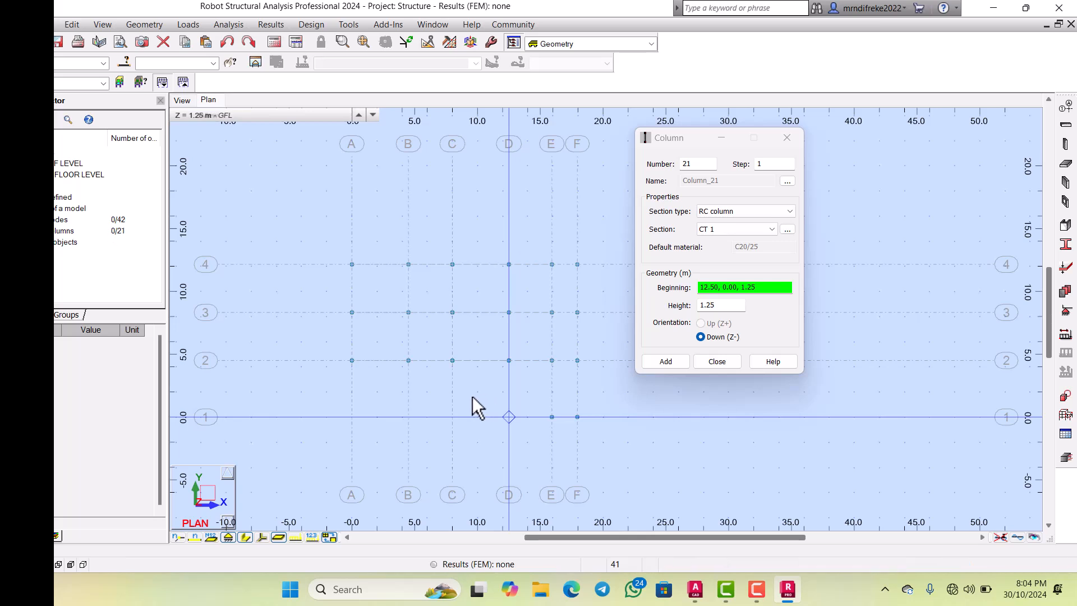
{"action": "left_click", "coordinate": [433, 396]}
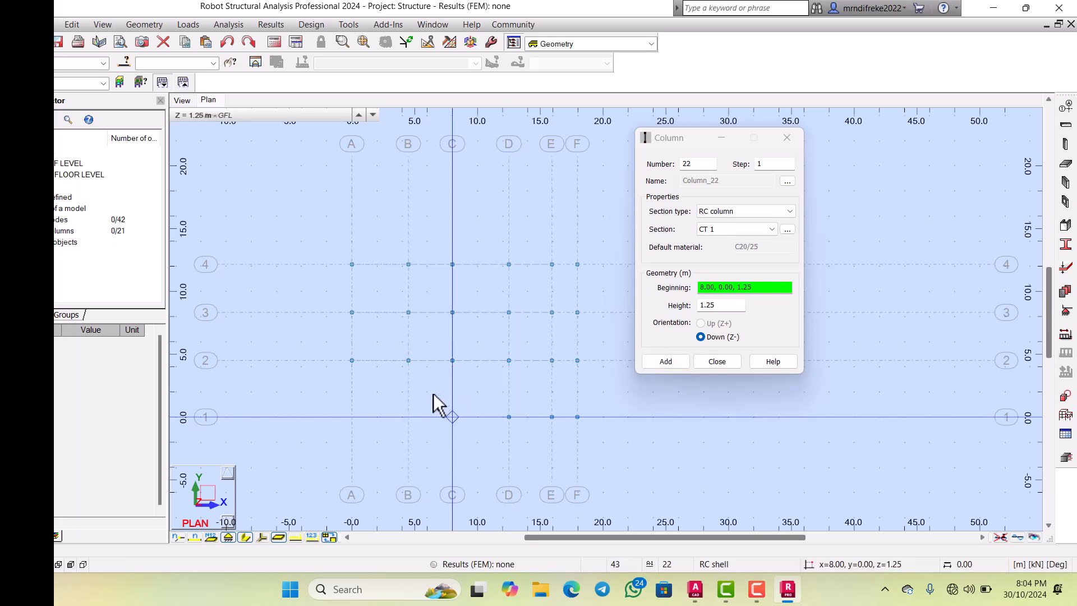
{"action": "left_click", "coordinate": [392, 395]}
{"action": "left_click", "coordinate": [346, 396]}
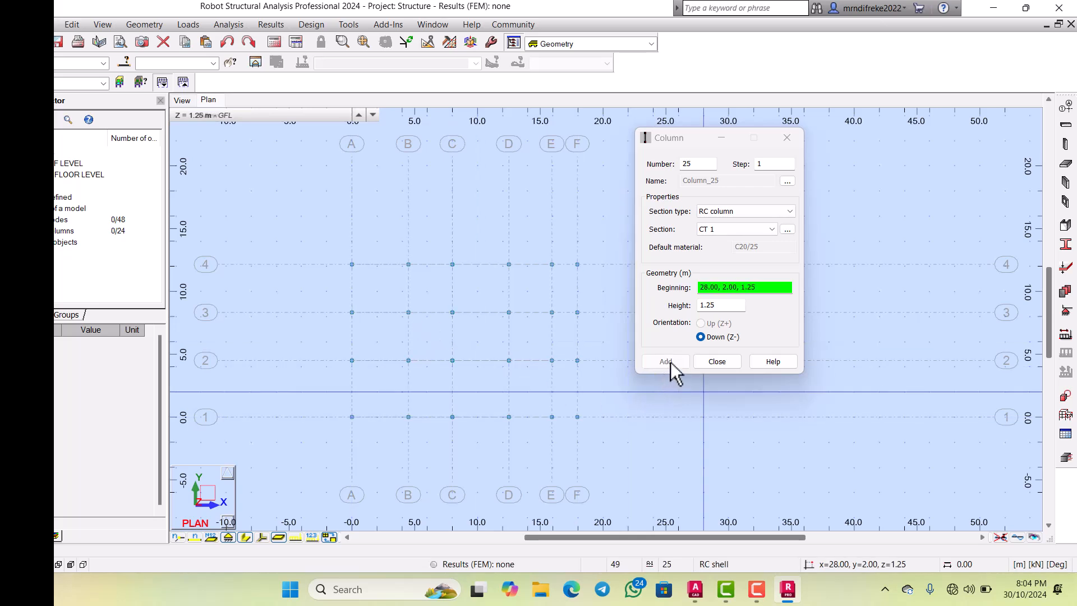
{"action": "left_click", "coordinate": [710, 361]}
Step: Examine the ground-floor-level columns and their base supports in the plan and 3D views
{"action": "scroll", "coordinate": [595, 336], "scroll_direction": "down", "scroll_amount": 2}
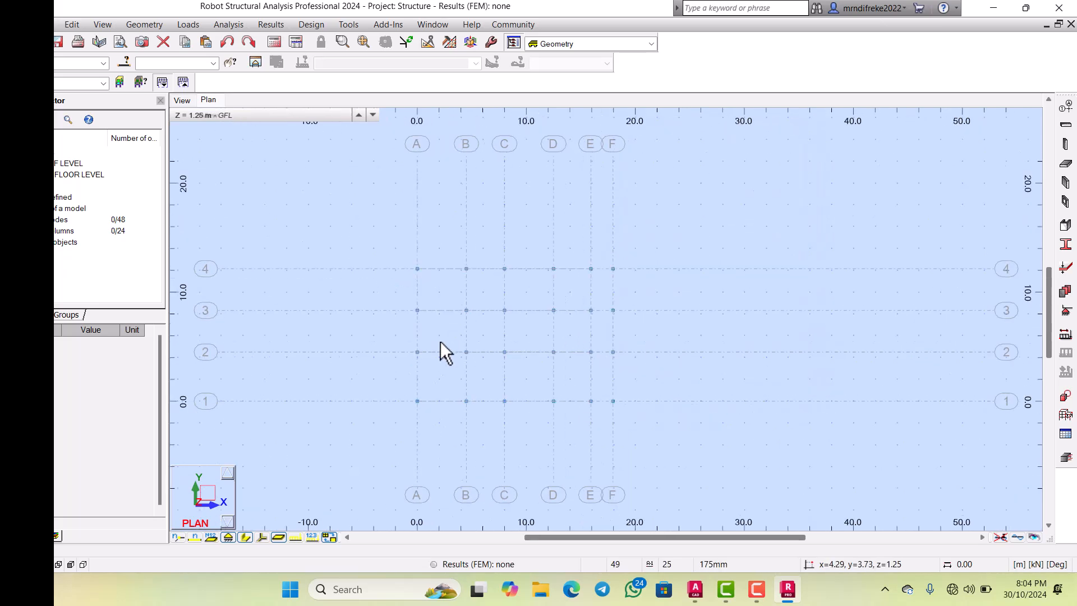
{"action": "scroll", "coordinate": [483, 324], "scroll_direction": "up", "scroll_amount": 4}
{"action": "scroll", "coordinate": [500, 300], "scroll_direction": "down", "scroll_amount": 3}
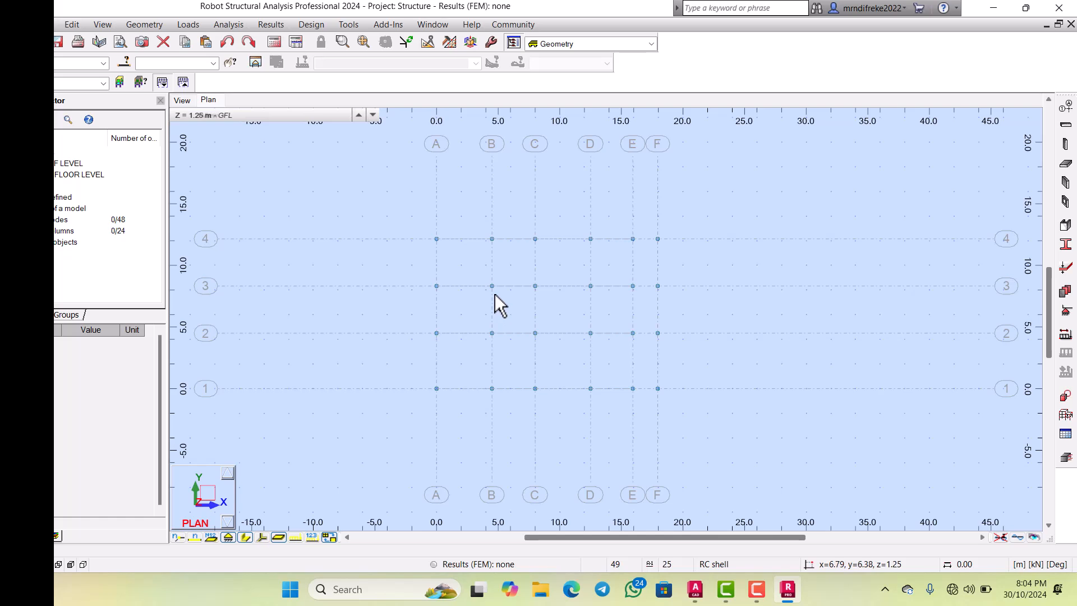
{"action": "left_click", "coordinate": [179, 98]}
{"action": "scroll", "coordinate": [365, 404], "scroll_direction": "up", "scroll_amount": 8}
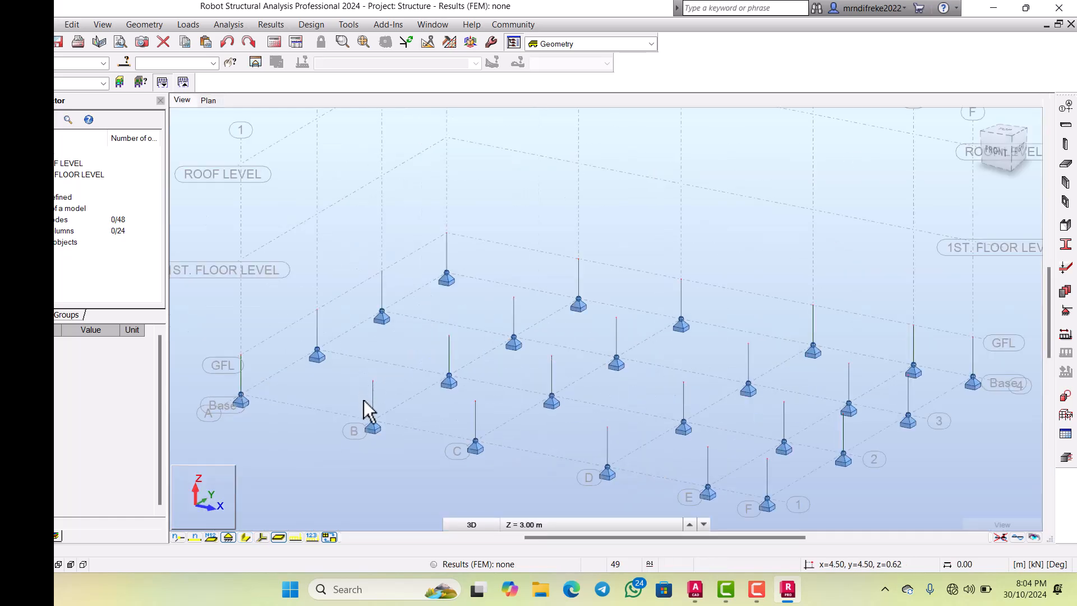
{"action": "scroll", "coordinate": [372, 356], "scroll_direction": "down", "scroll_amount": 4}
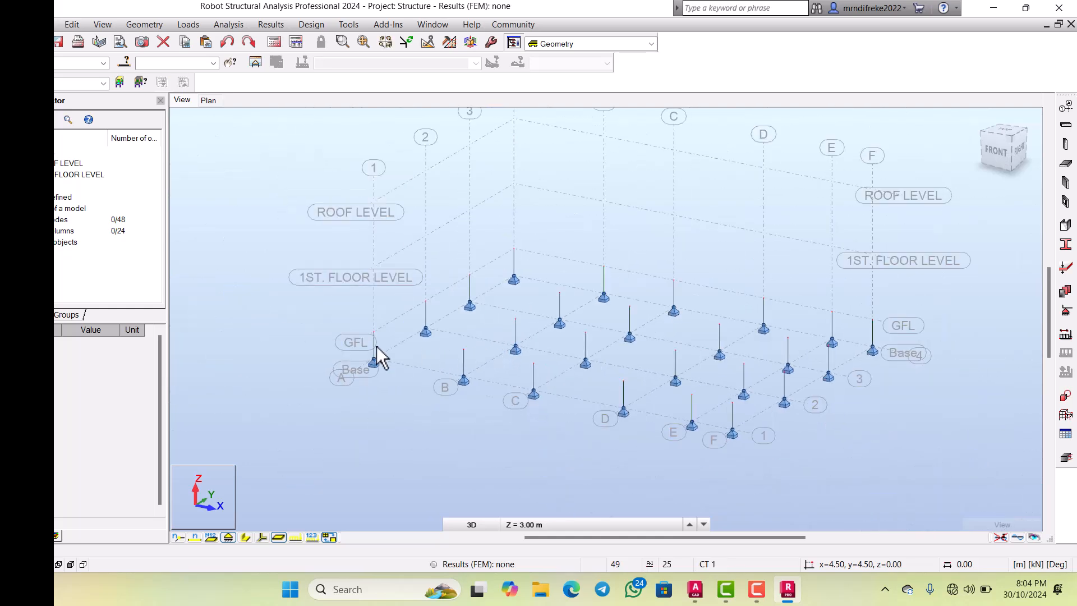
{"action": "scroll", "coordinate": [353, 327], "scroll_direction": "up", "scroll_amount": 6}
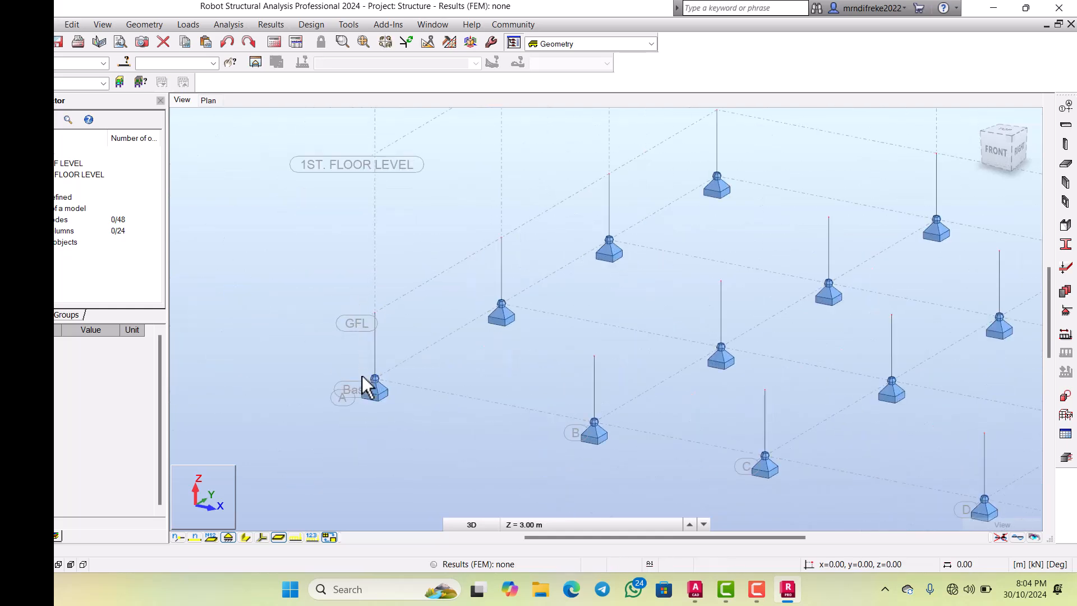
Step: Return to the plan view and set the active story to 1ST. FLOOR LEVEL
{"action": "left_click", "coordinate": [203, 101]}
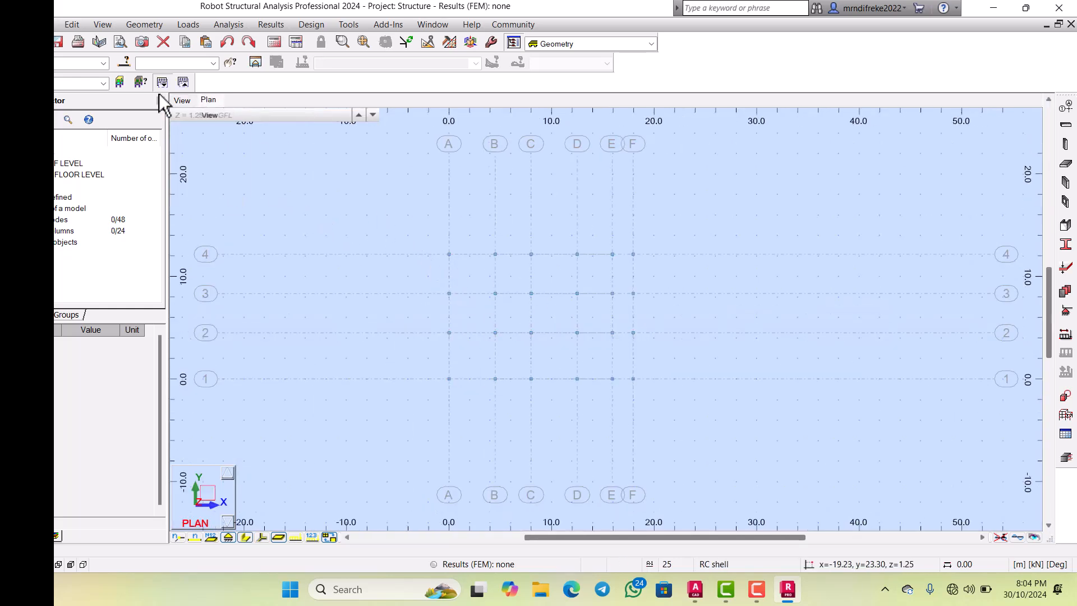
{"action": "left_click", "coordinate": [102, 82]}
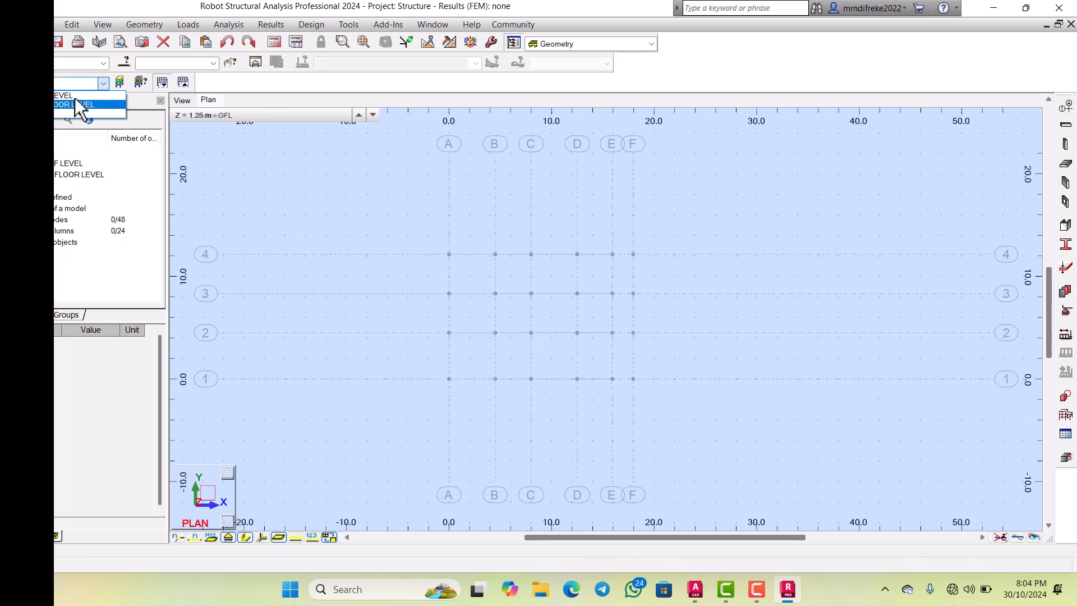
{"action": "left_click", "coordinate": [75, 103]}
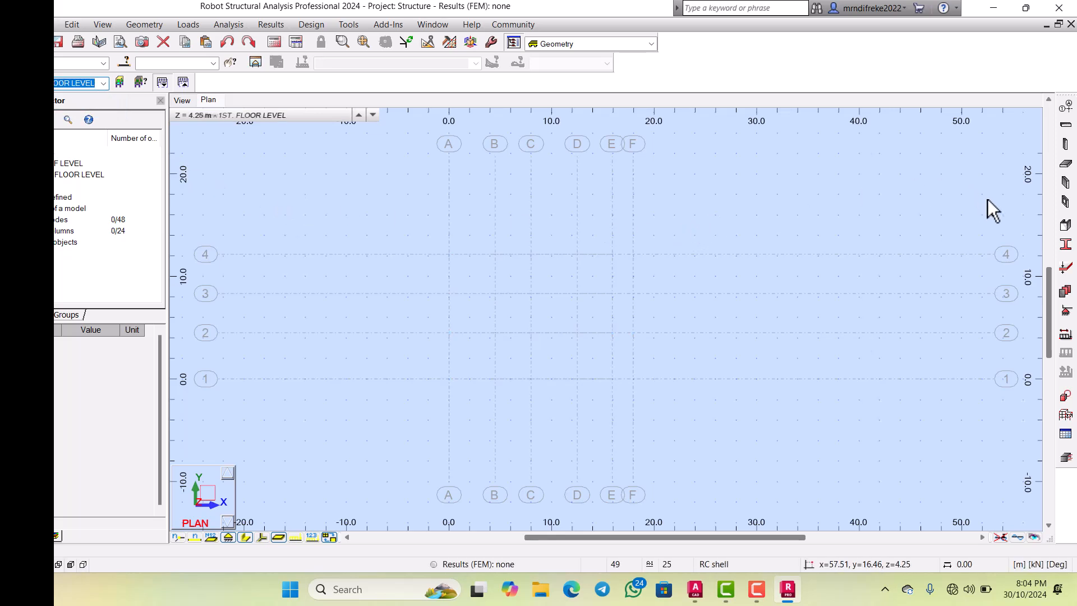
Step: Place a CT 1 RC column, 3.00 m high and oriented down, at the intersection of axis A and grid line 4 on the first floor level
{"action": "left_click", "coordinate": [1064, 144]}
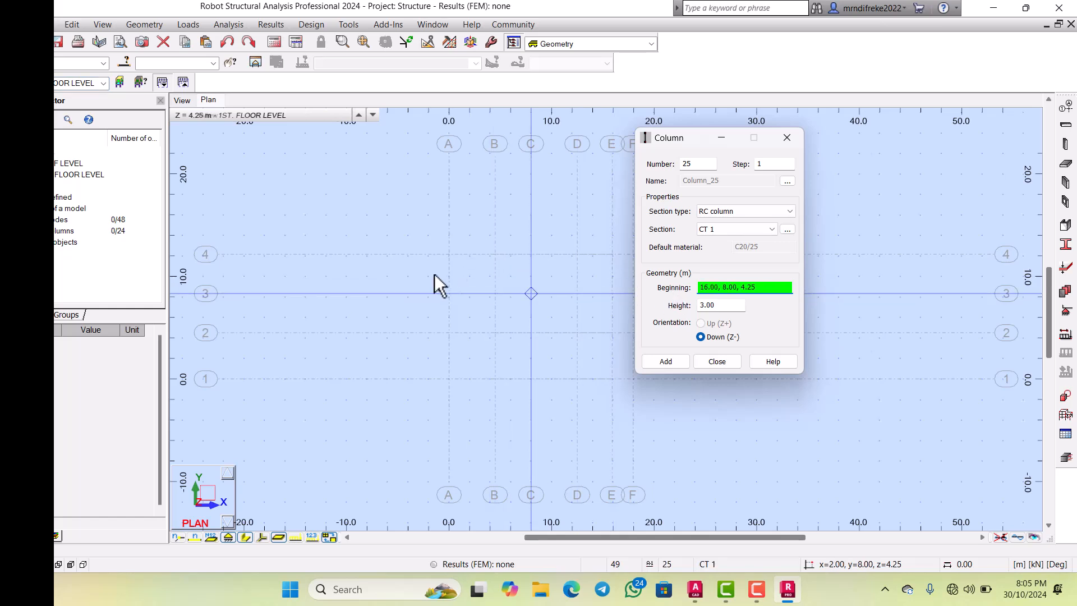
{"action": "scroll", "coordinate": [436, 242], "scroll_direction": "up", "scroll_amount": 3}
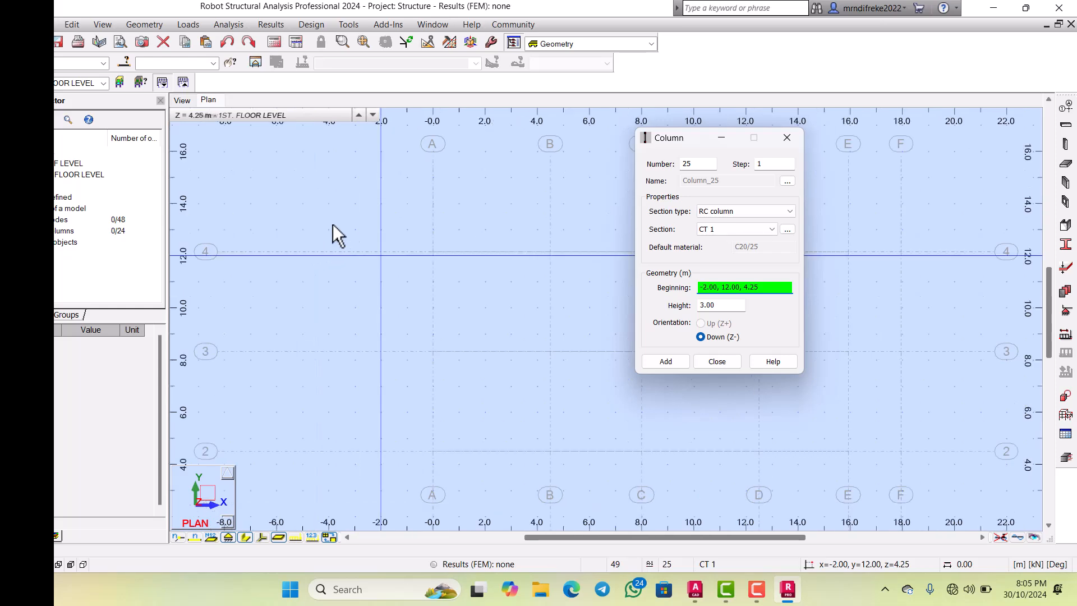
{"action": "scroll", "coordinate": [330, 227], "scroll_direction": "down", "scroll_amount": 2}
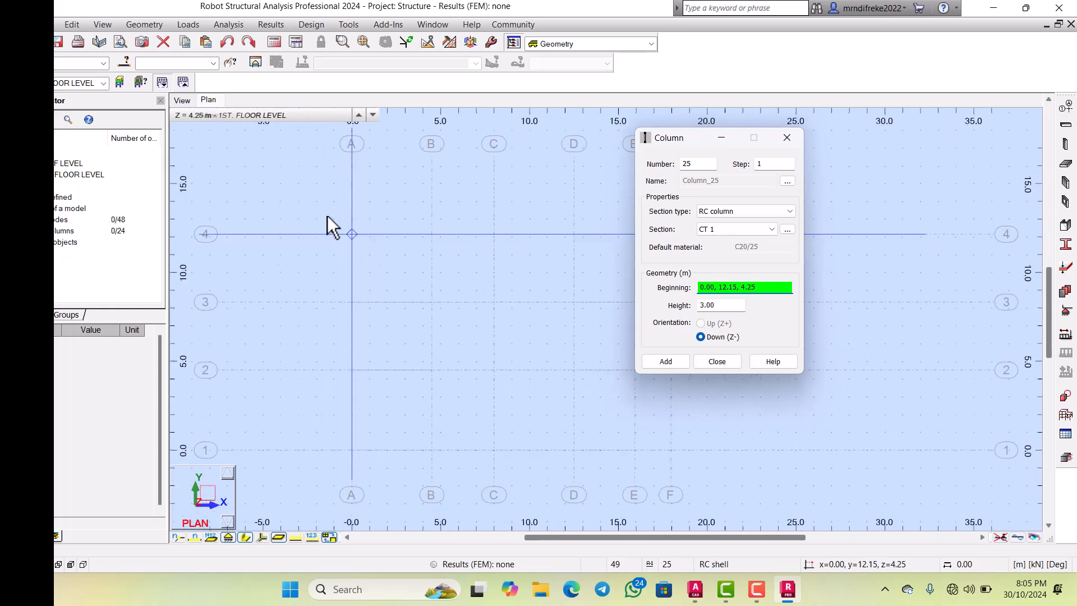
{"action": "scroll", "coordinate": [305, 200], "scroll_direction": "down", "scroll_amount": 4}
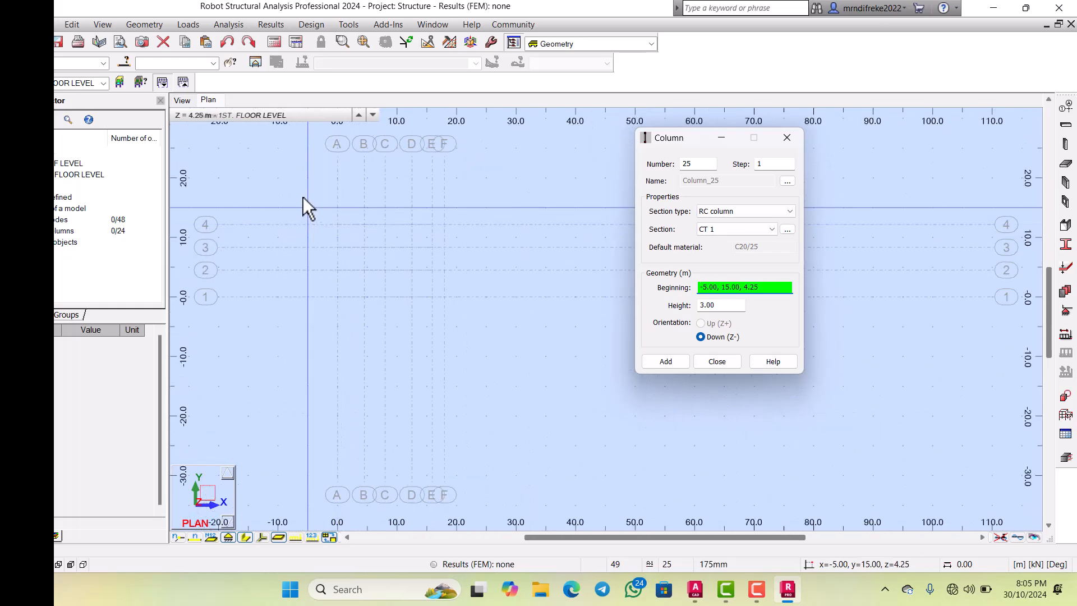
{"action": "left_click", "coordinate": [302, 188]}
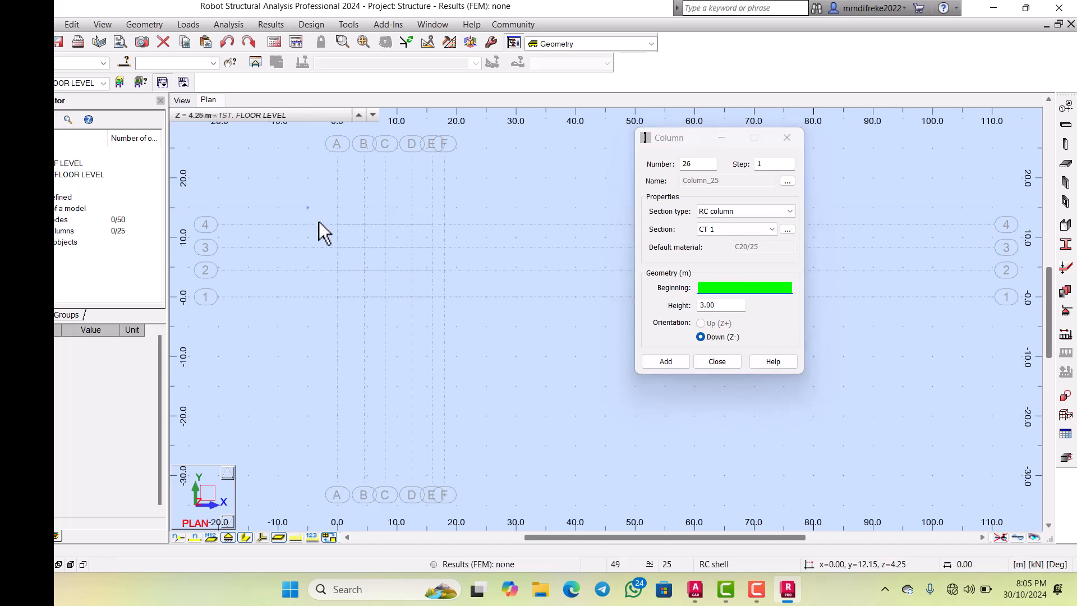
{"action": "scroll", "coordinate": [315, 201], "scroll_direction": "up", "scroll_amount": 3}
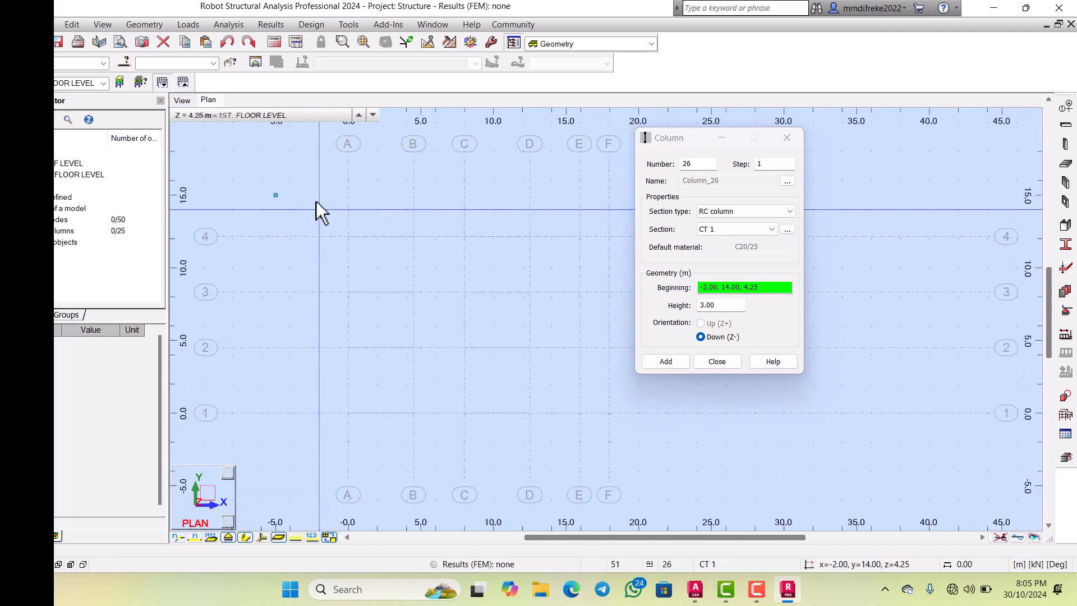
{"action": "scroll", "coordinate": [353, 235], "scroll_direction": "up", "scroll_amount": 1}
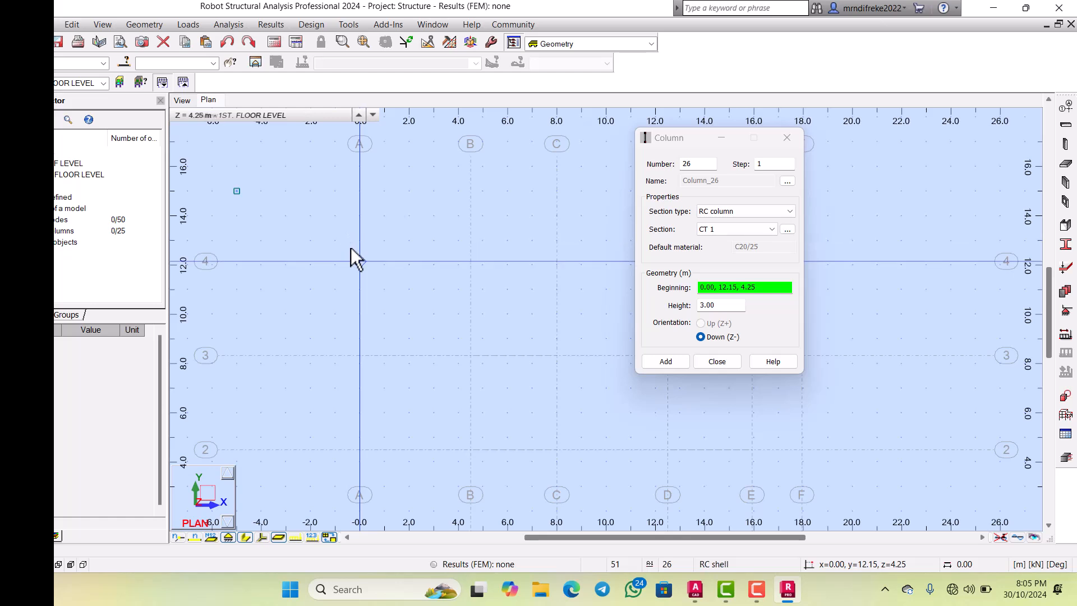
{"action": "left_click", "coordinate": [345, 265]}
Step: Place first-floor-level CT 1 columns along grid line 4 at axes B, C, D, E and F
{"action": "scroll", "coordinate": [405, 251], "scroll_direction": "up", "scroll_amount": 1}
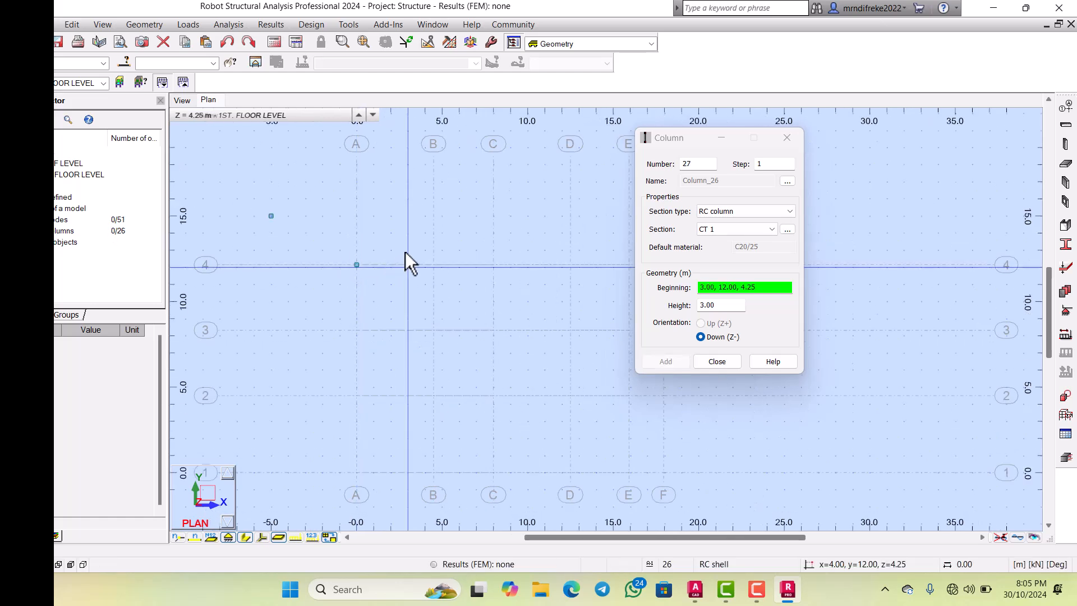
{"action": "left_click", "coordinate": [414, 251]}
{"action": "scroll", "coordinate": [413, 263], "scroll_direction": "down", "scroll_amount": 1}
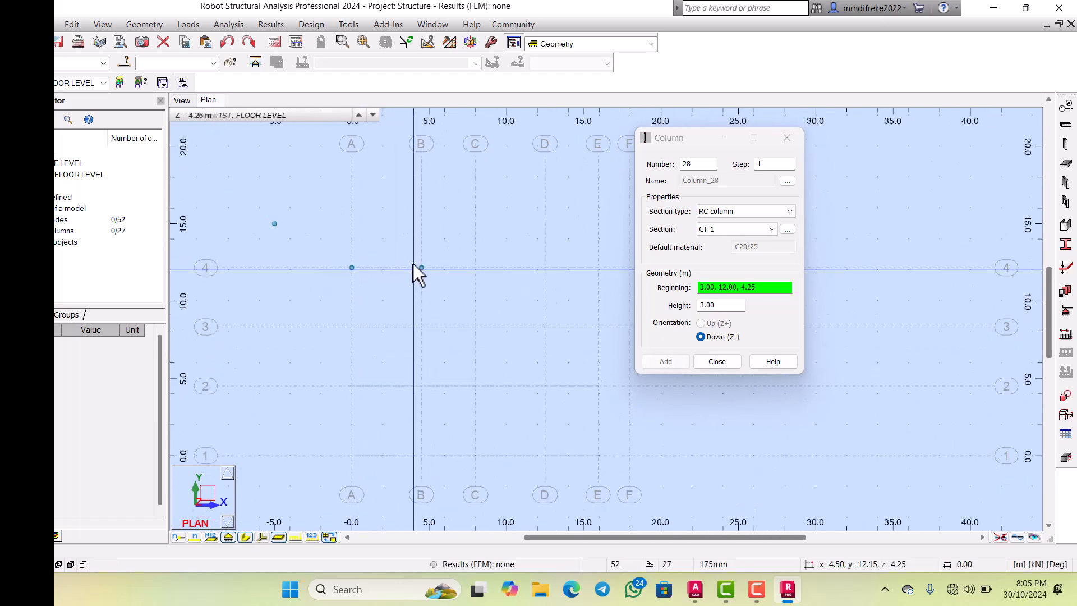
{"action": "left_click", "coordinate": [453, 251]}
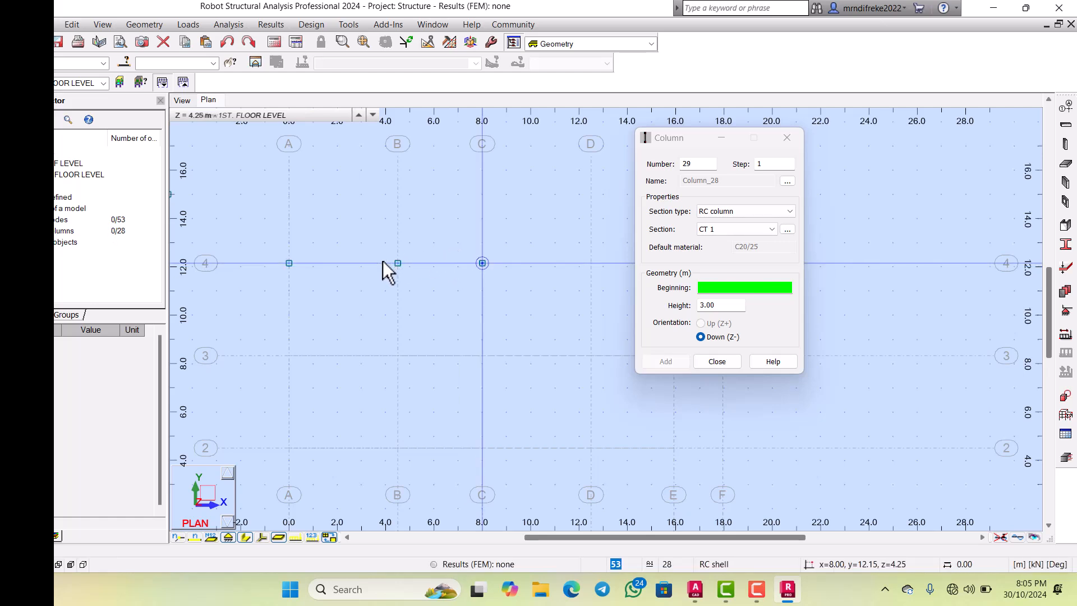
{"action": "scroll", "coordinate": [404, 264], "scroll_direction": "down", "scroll_amount": 2}
{"action": "left_click", "coordinate": [455, 261]}
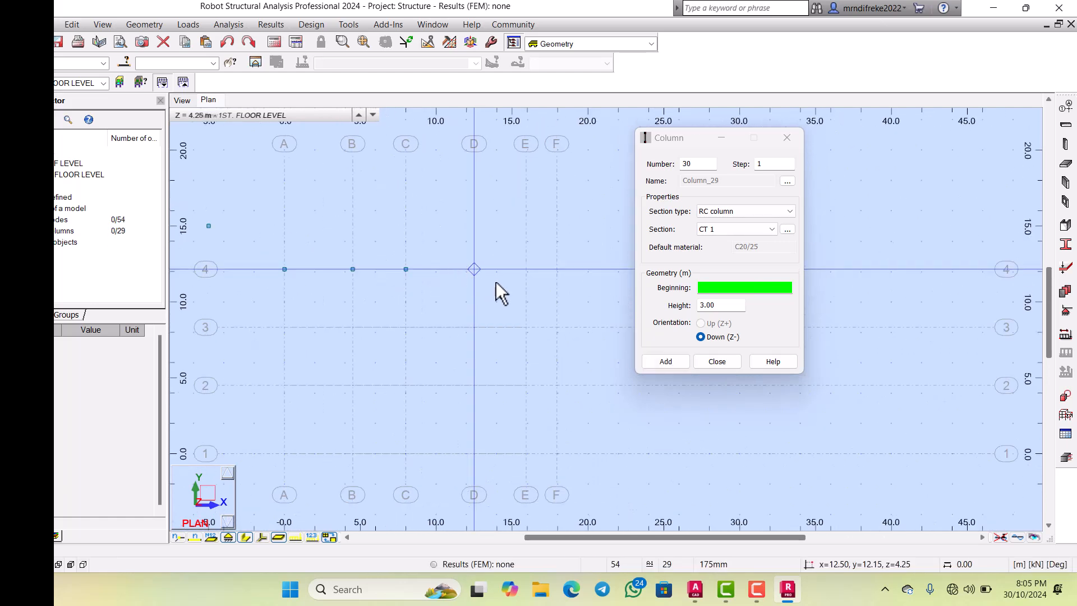
{"action": "left_click", "coordinate": [525, 272]}
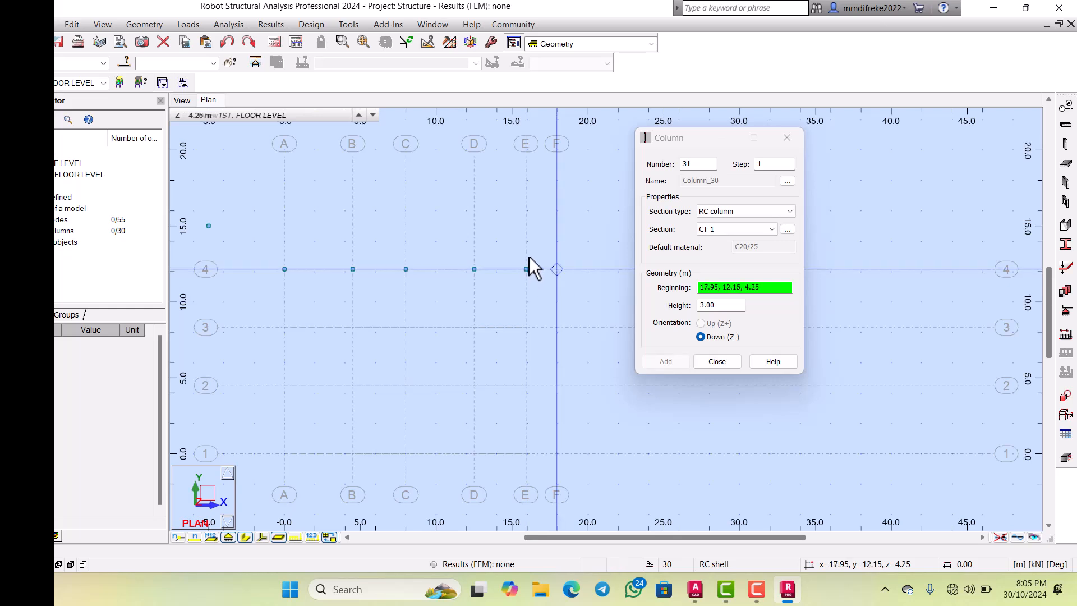
{"action": "left_click", "coordinate": [529, 255]}
Step: Place first-floor-level CT 1 columns along grid line 3 at every axis from F back to A
{"action": "left_click", "coordinate": [532, 313]}
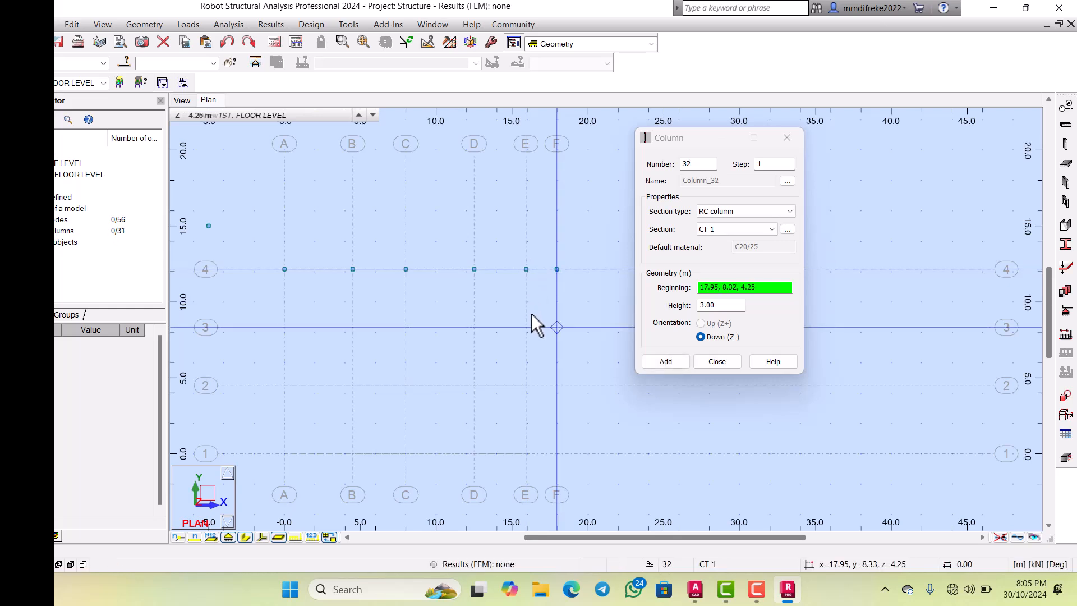
{"action": "left_click", "coordinate": [499, 310]}
{"action": "left_click", "coordinate": [456, 312]}
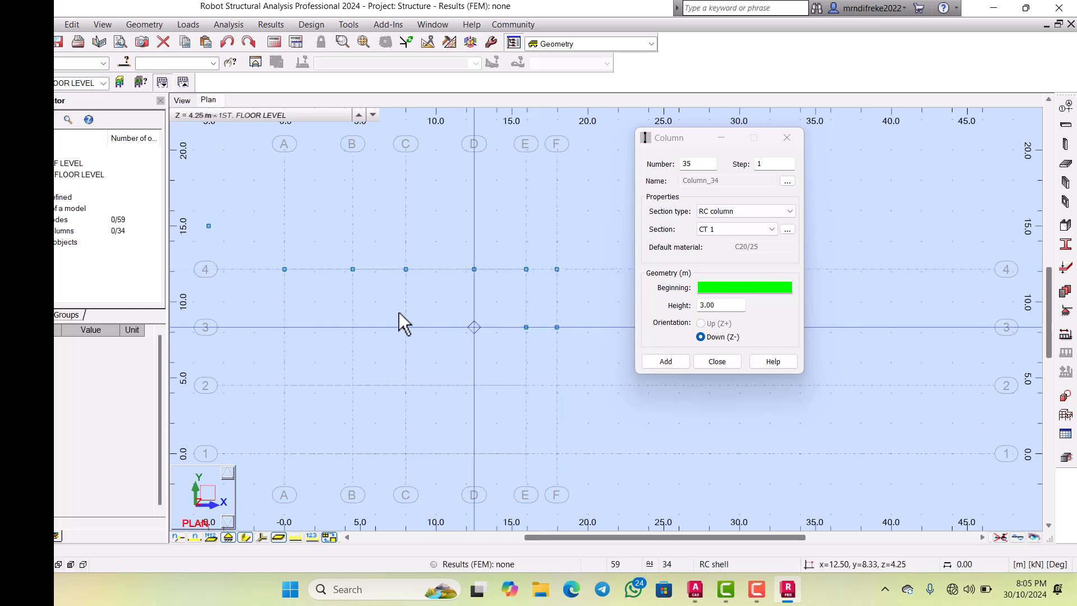
{"action": "left_click", "coordinate": [379, 317]}
{"action": "left_click", "coordinate": [341, 314]}
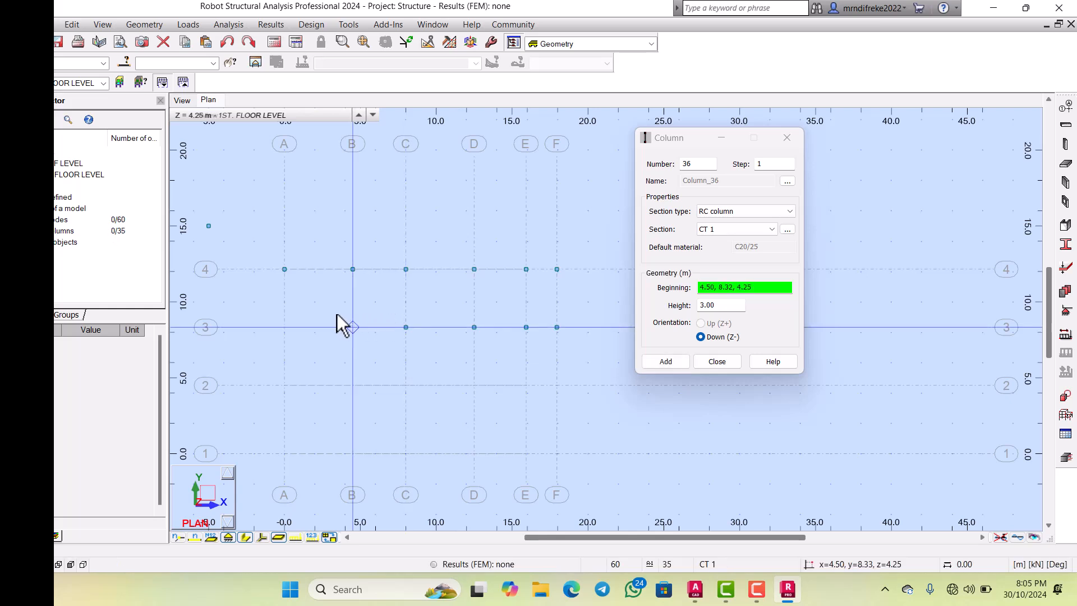
{"action": "left_click", "coordinate": [279, 323]}
Step: Place first-floor-level CT 1 columns on grid line 2 at axes A and B
{"action": "scroll", "coordinate": [306, 296], "scroll_direction": "down", "scroll_amount": 2}
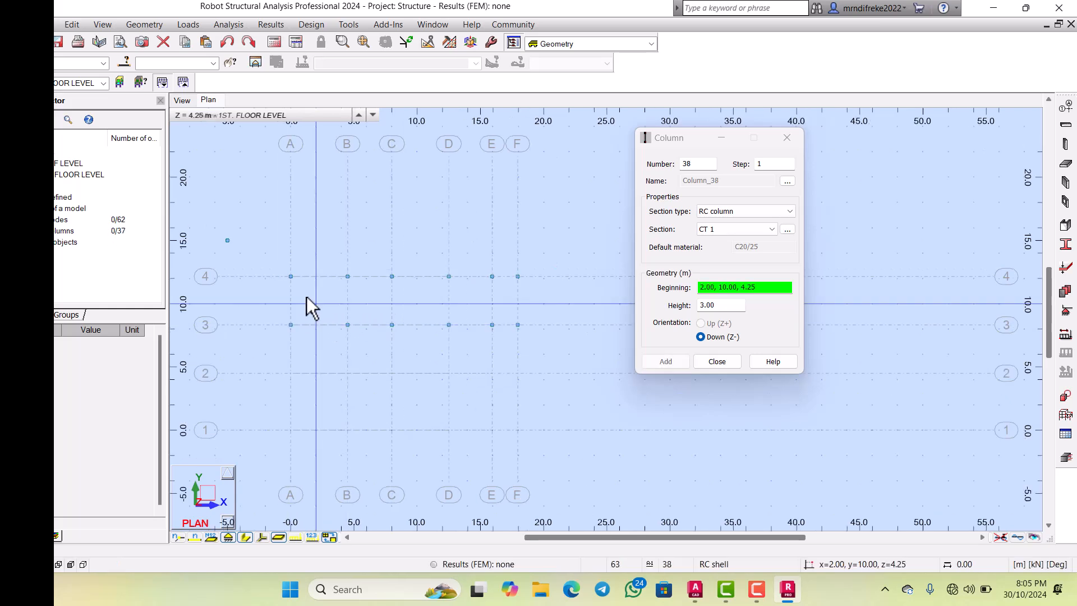
{"action": "left_click", "coordinate": [288, 357]}
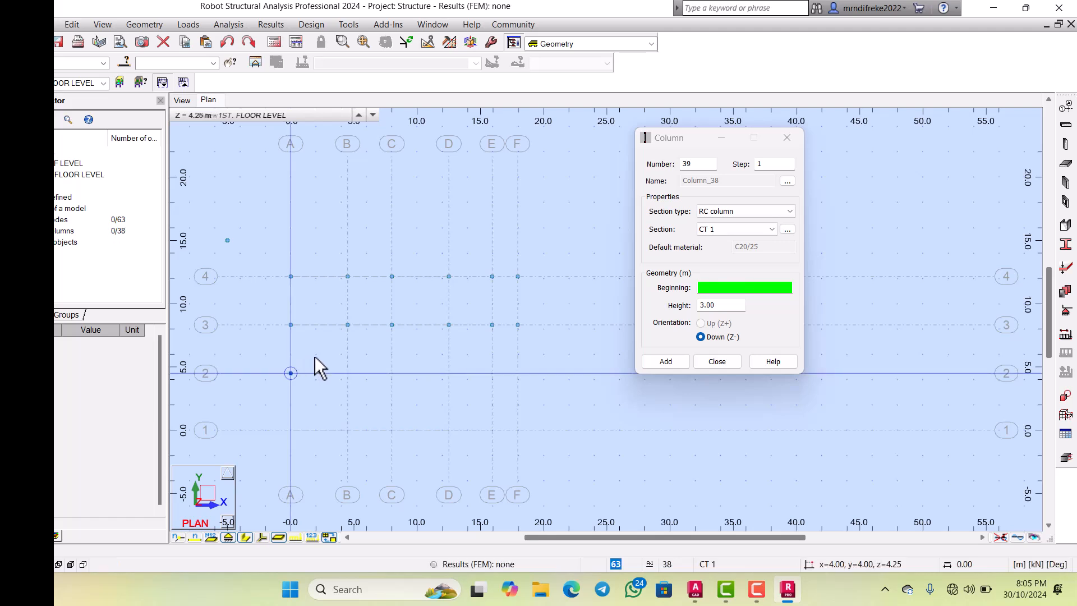
{"action": "left_click", "coordinate": [327, 353]}
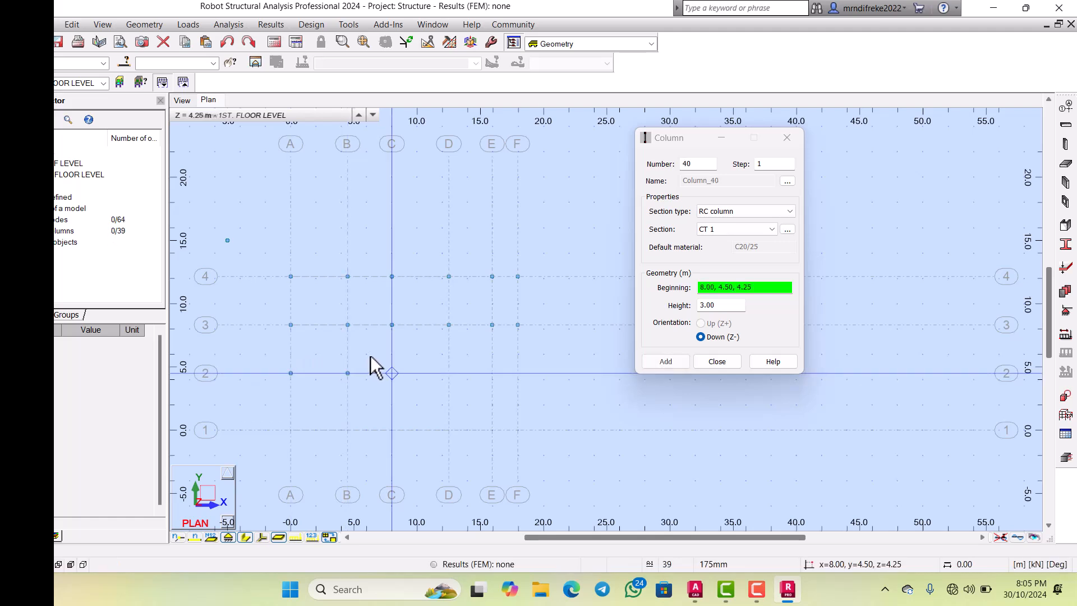
Step: Place first-floor-level CT 1 columns on grid line 2 at axes C, D, E and F
{"action": "left_click", "coordinate": [370, 355]}
{"action": "left_click", "coordinate": [440, 357]}
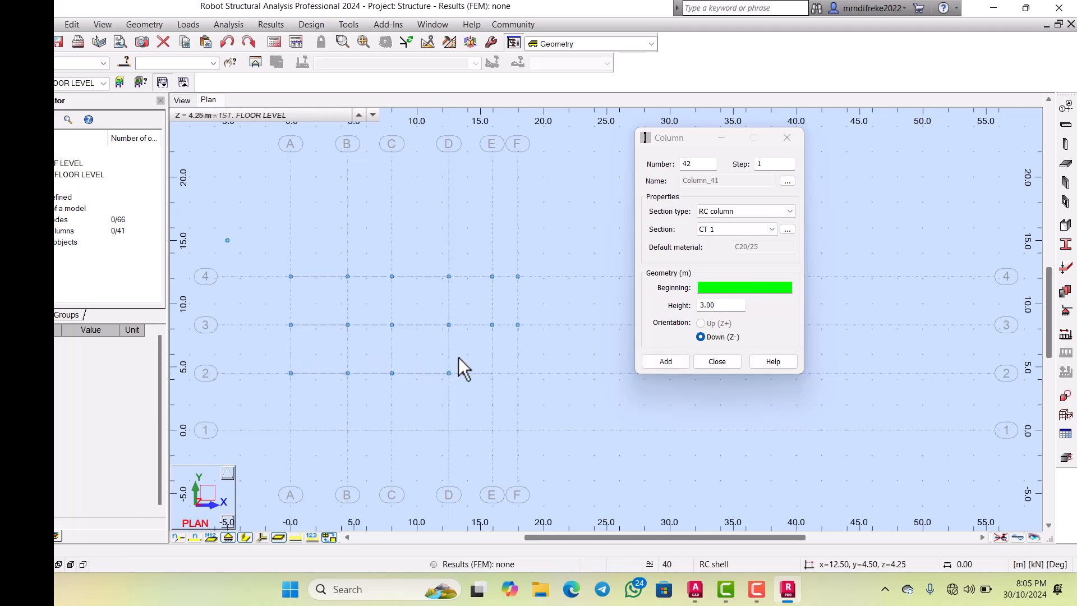
{"action": "left_click", "coordinate": [490, 354]}
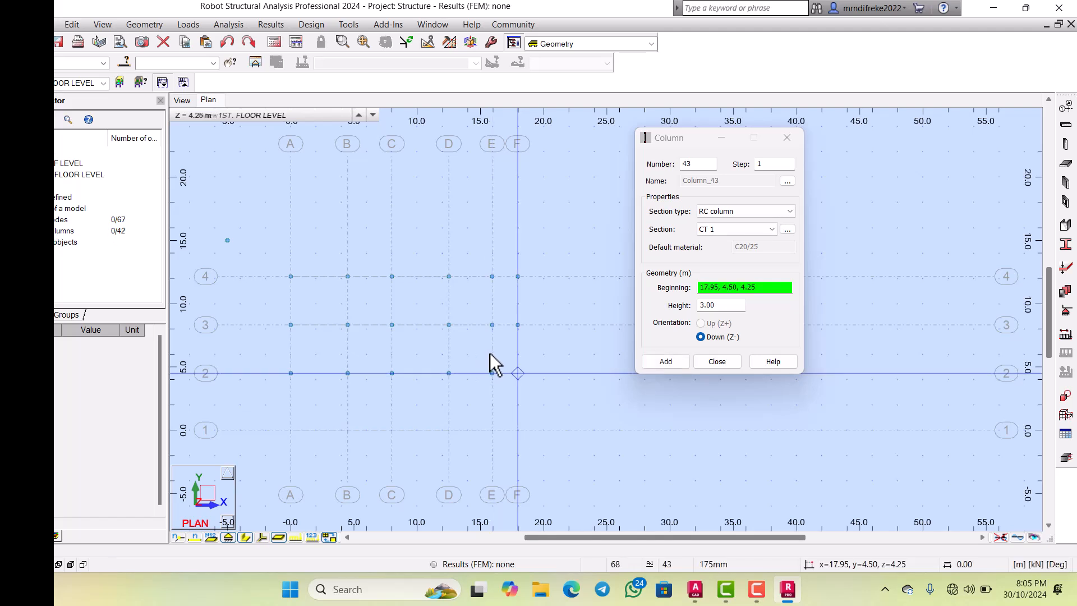
{"action": "left_click", "coordinate": [494, 399]}
Step: Place first-floor-level CT 1 columns along grid line 1 at every axis from F back to A, and finish column placement
{"action": "left_click", "coordinate": [493, 405]}
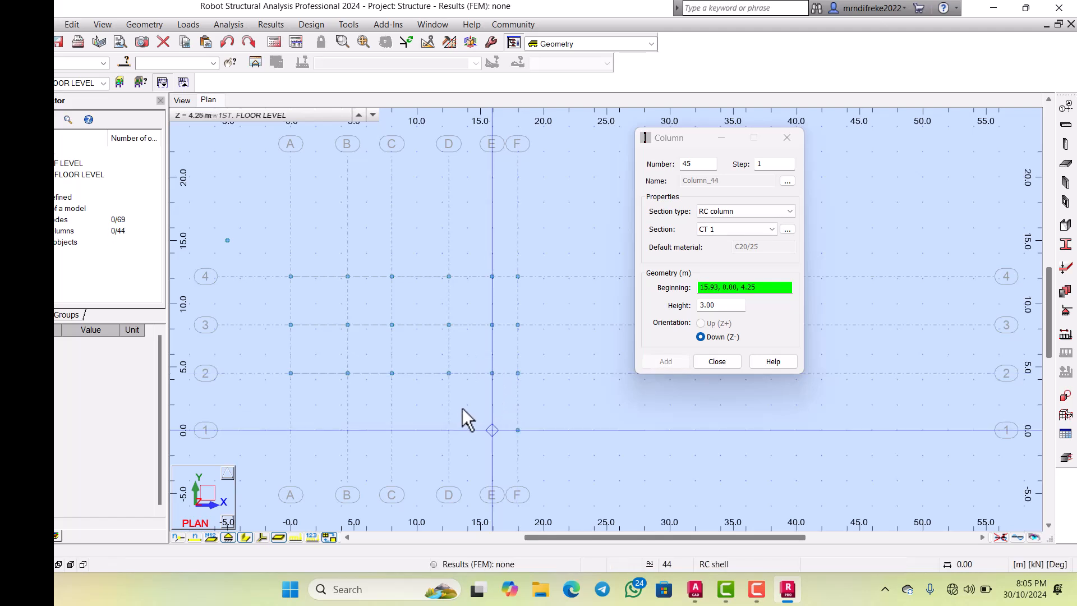
{"action": "left_click", "coordinate": [463, 406]}
{"action": "scroll", "coordinate": [462, 406], "scroll_direction": "up", "scroll_amount": 3}
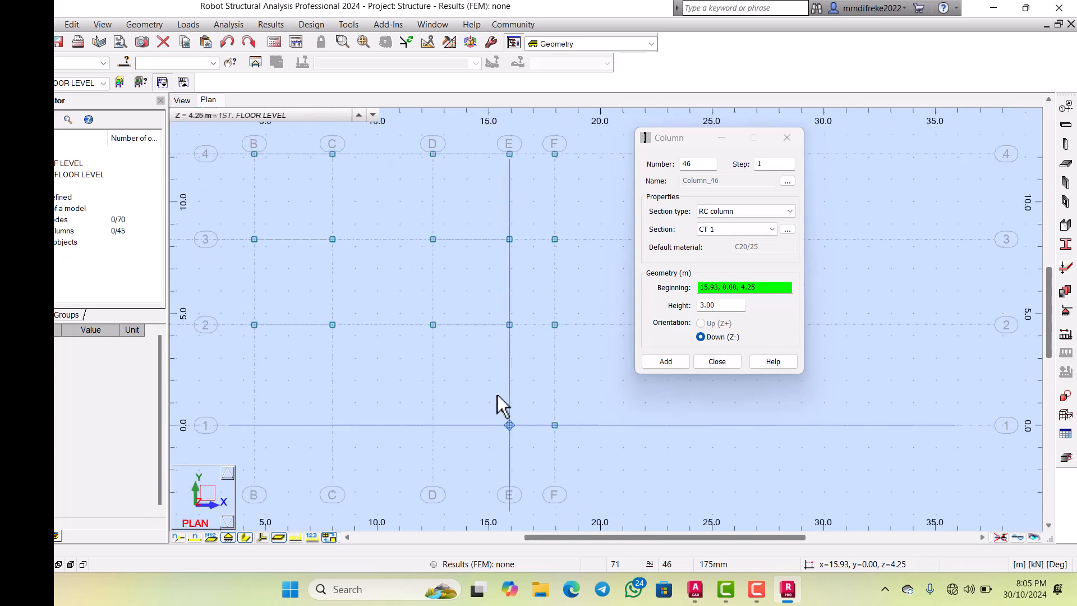
{"action": "left_click", "coordinate": [439, 400]}
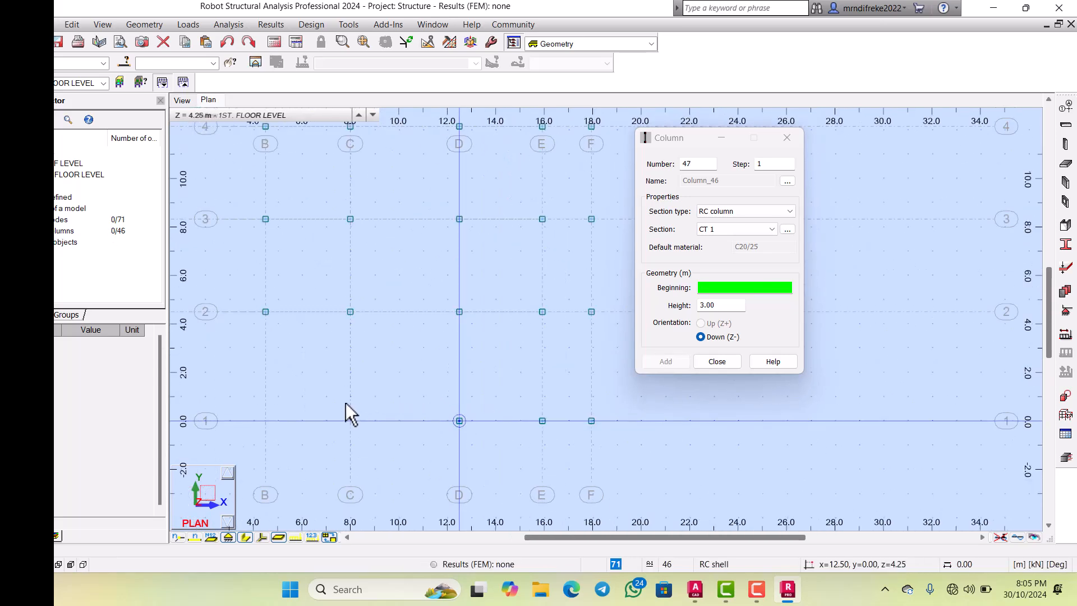
{"action": "left_click", "coordinate": [425, 395]}
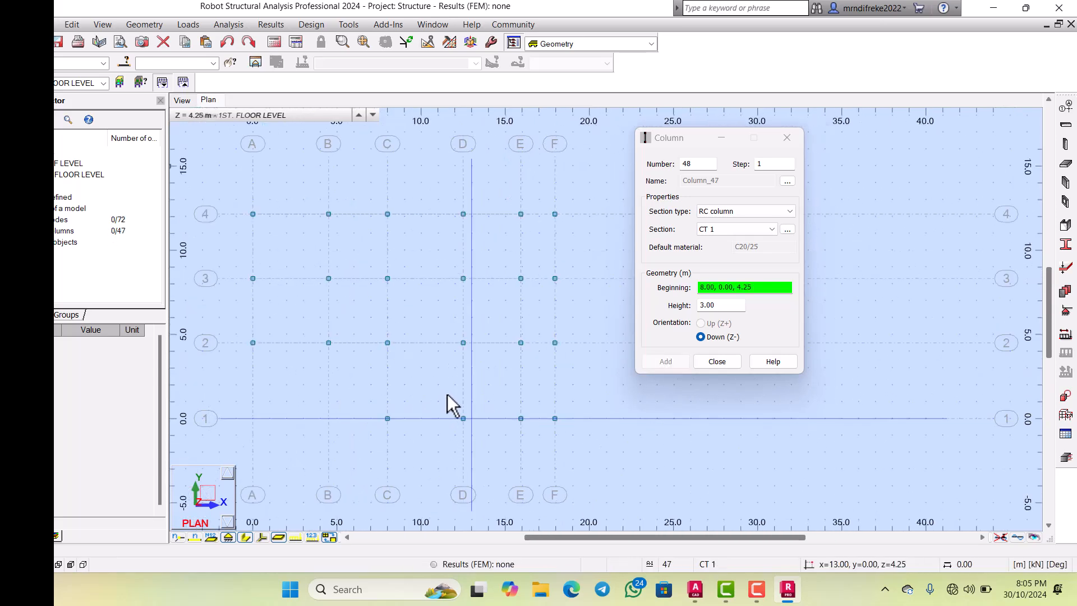
{"action": "left_click", "coordinate": [332, 391]}
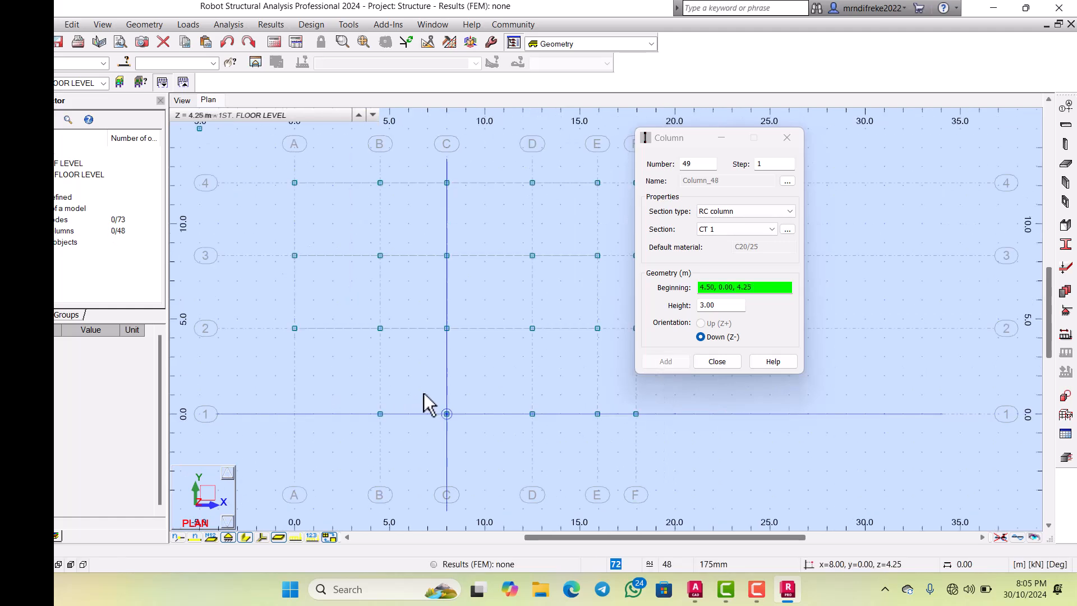
{"action": "left_click", "coordinate": [306, 391]}
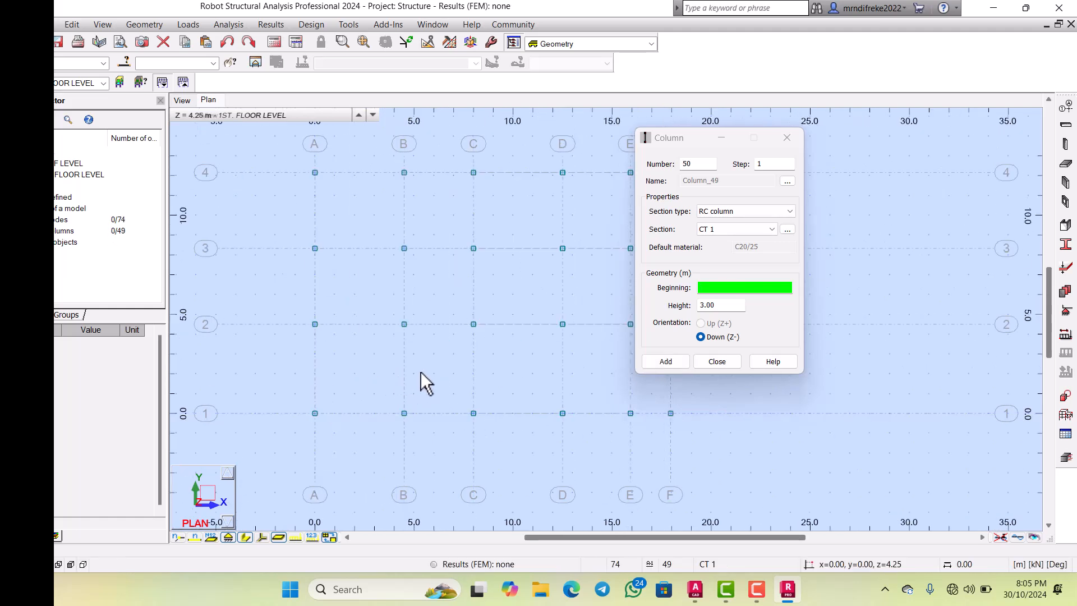
{"action": "scroll", "coordinate": [421, 371], "scroll_direction": "down", "scroll_amount": 3}
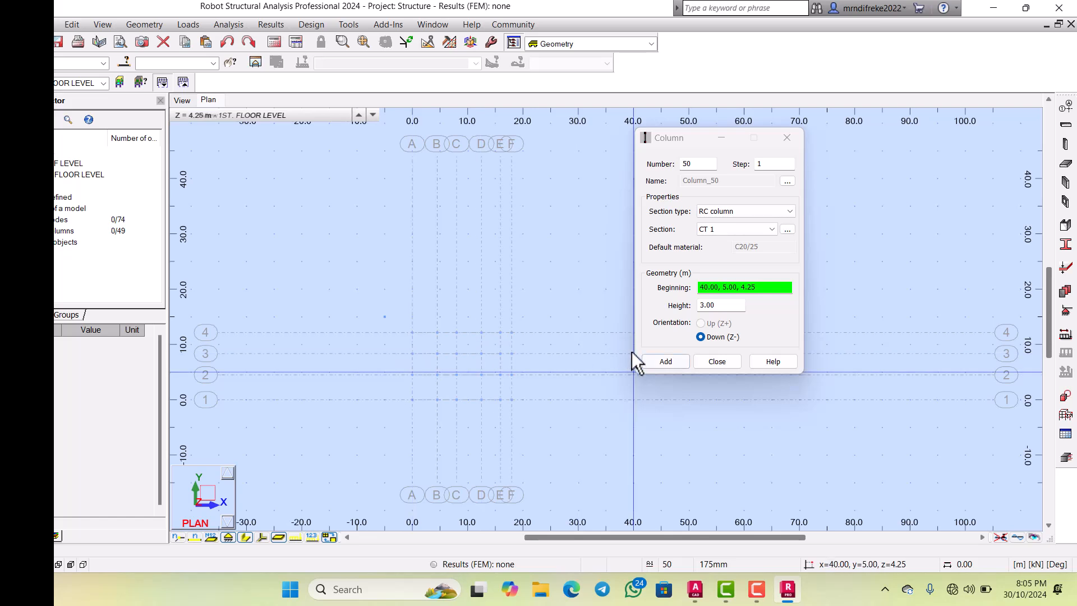
{"action": "left_click", "coordinate": [707, 361]}
Step: Delete the stray first-floor column and its node outside the grid at x = -5.00, y = 15.00
{"action": "scroll", "coordinate": [359, 320], "scroll_direction": "up", "scroll_amount": 3}
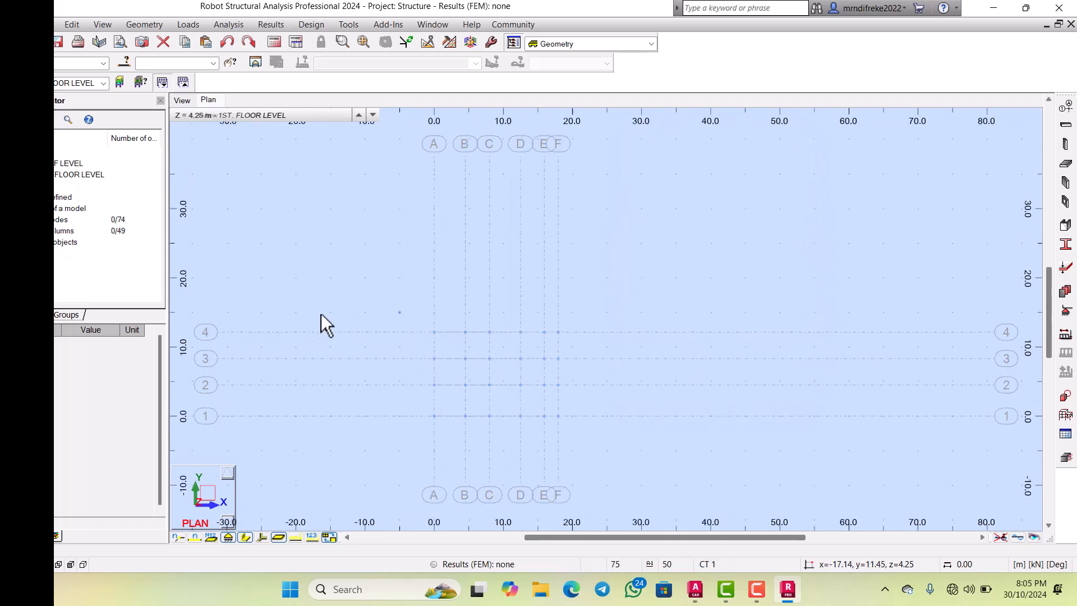
{"action": "left_click", "coordinate": [377, 299]}
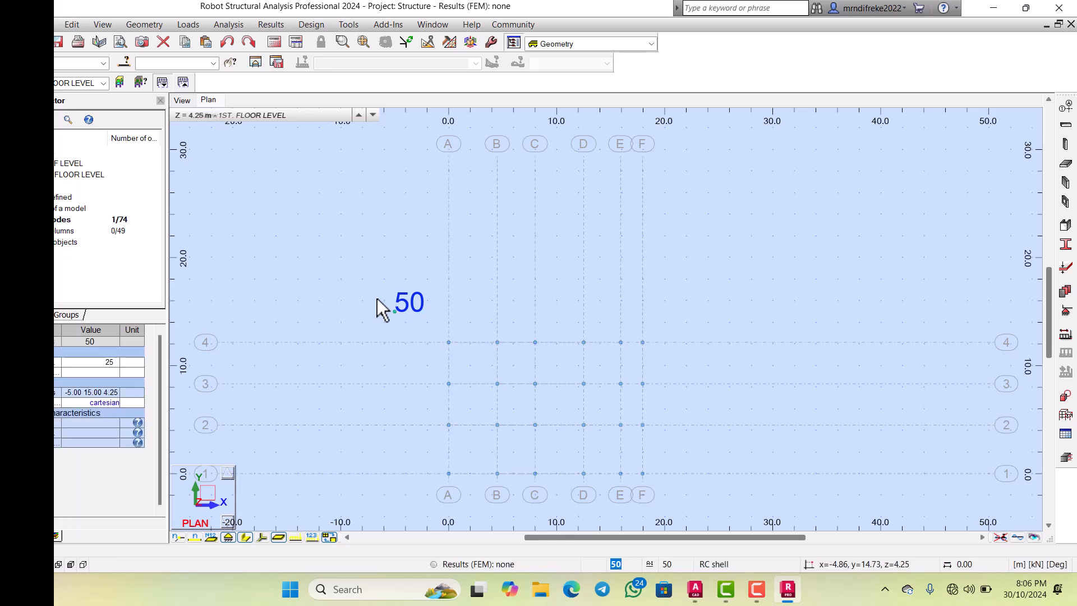
{"action": "key", "text": "Delete"}
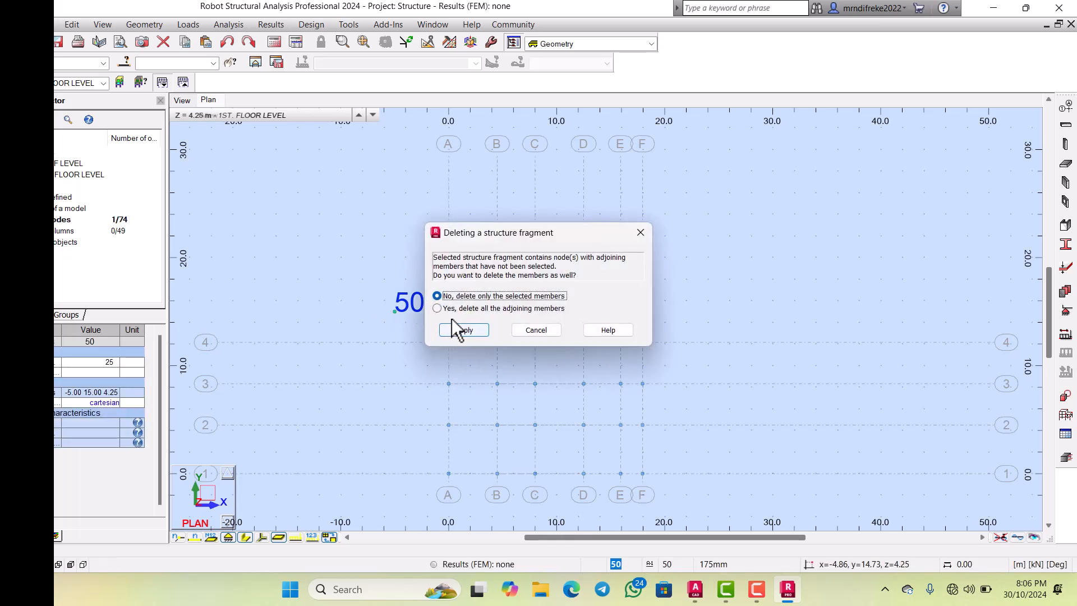
{"action": "left_click", "coordinate": [454, 325]}
{"action": "scroll", "coordinate": [394, 304], "scroll_direction": "up", "scroll_amount": 2}
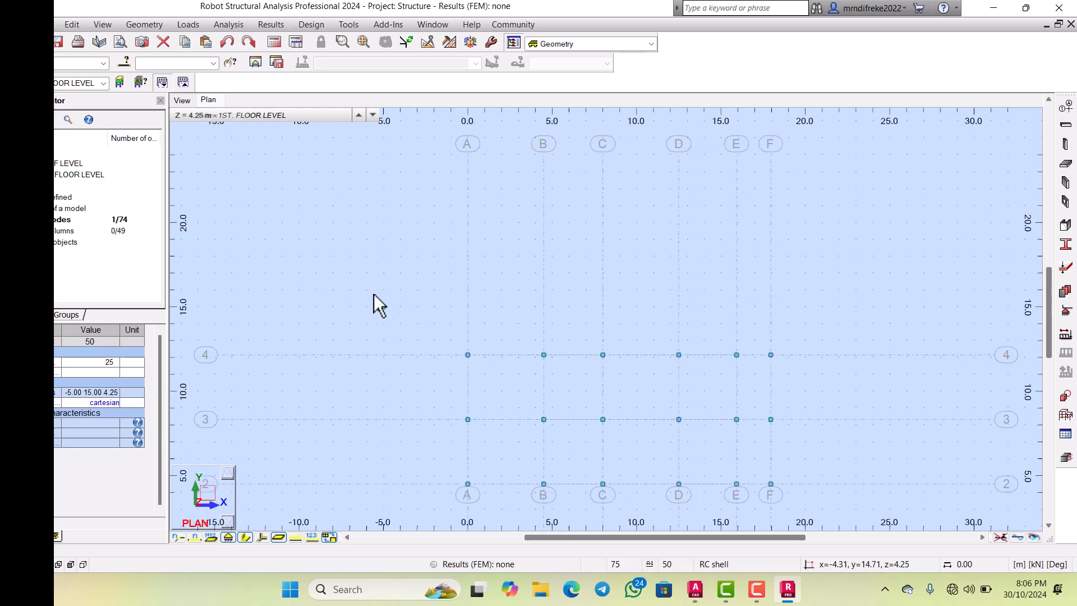
{"action": "key", "text": "Delete"}
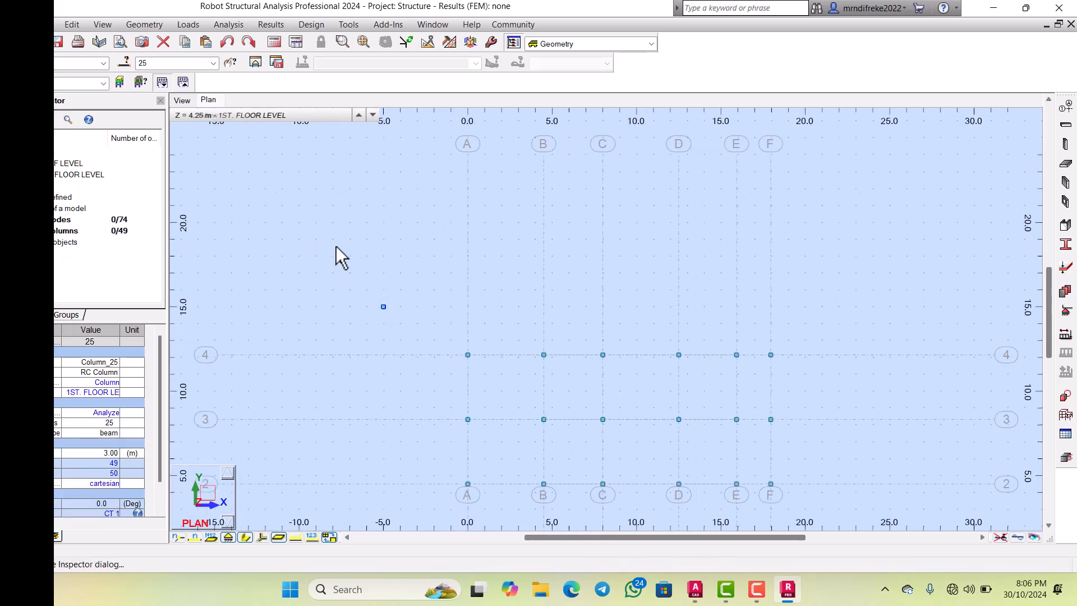
Step: Examine the first-floor column layout in plan and in the 3D view, including the area around the GFL and base levels
{"action": "scroll", "coordinate": [448, 297], "scroll_direction": "down", "scroll_amount": 3}
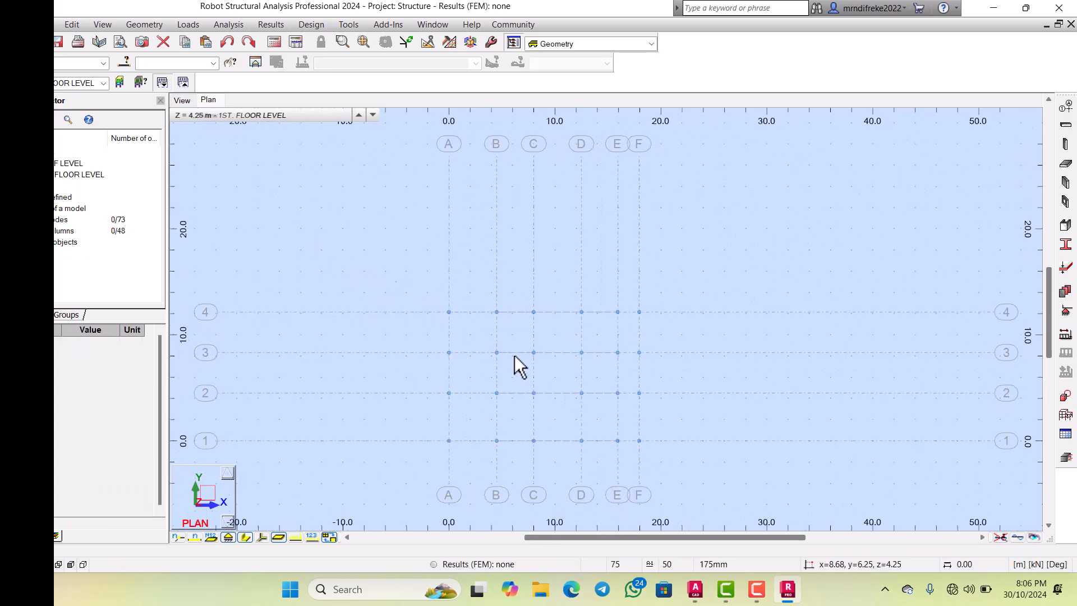
{"action": "scroll", "coordinate": [523, 337], "scroll_direction": "up", "scroll_amount": 3}
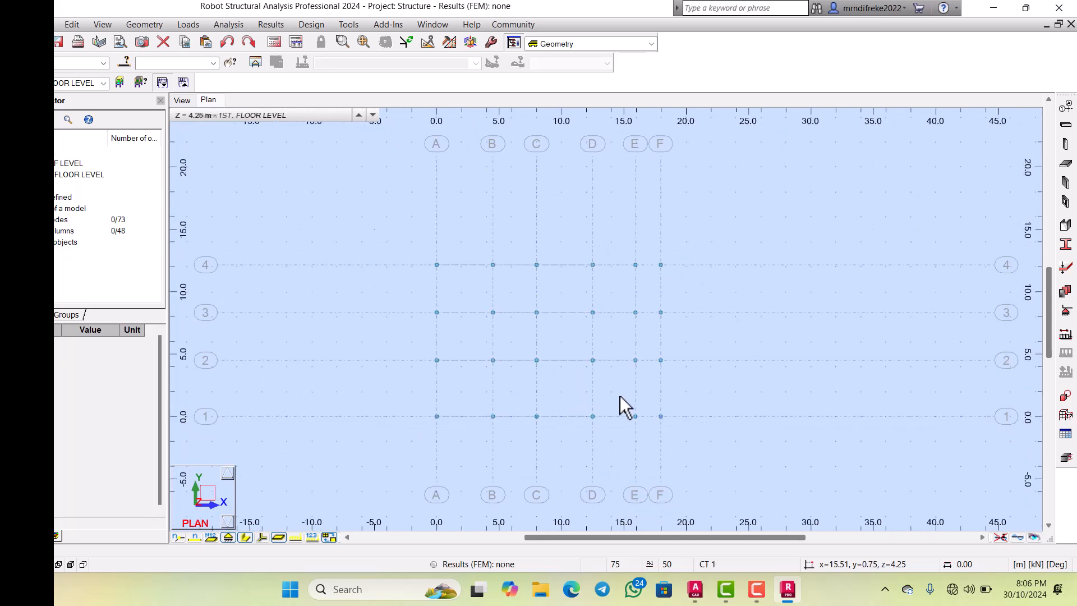
{"action": "scroll", "coordinate": [617, 384], "scroll_direction": "down", "scroll_amount": 3}
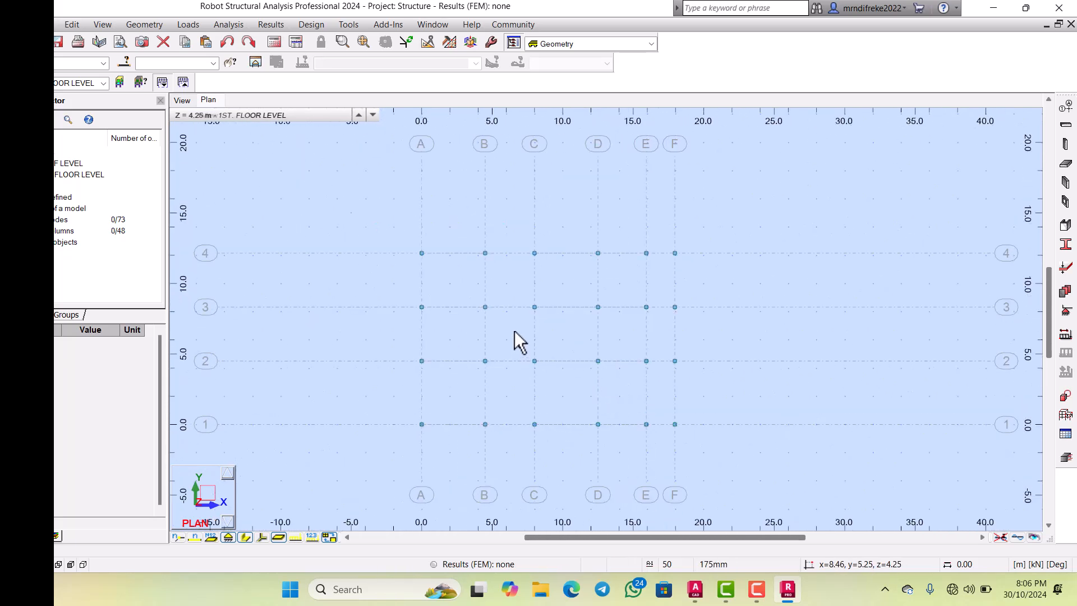
{"action": "scroll", "coordinate": [514, 330], "scroll_direction": "down", "scroll_amount": 1}
{"action": "left_click", "coordinate": [180, 98]}
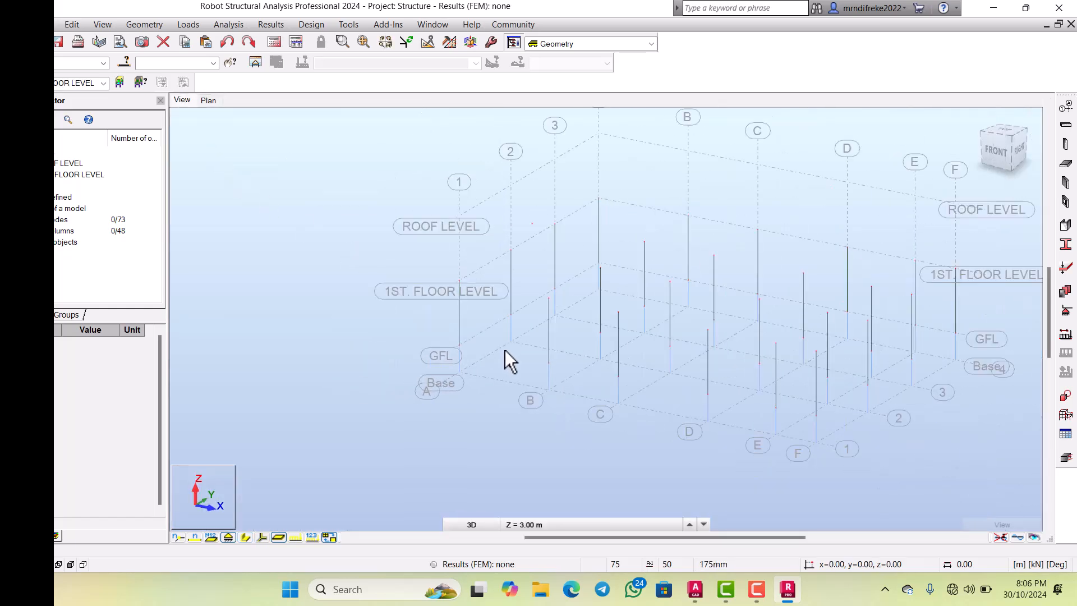
{"action": "scroll", "coordinate": [495, 307], "scroll_direction": "up", "scroll_amount": 3}
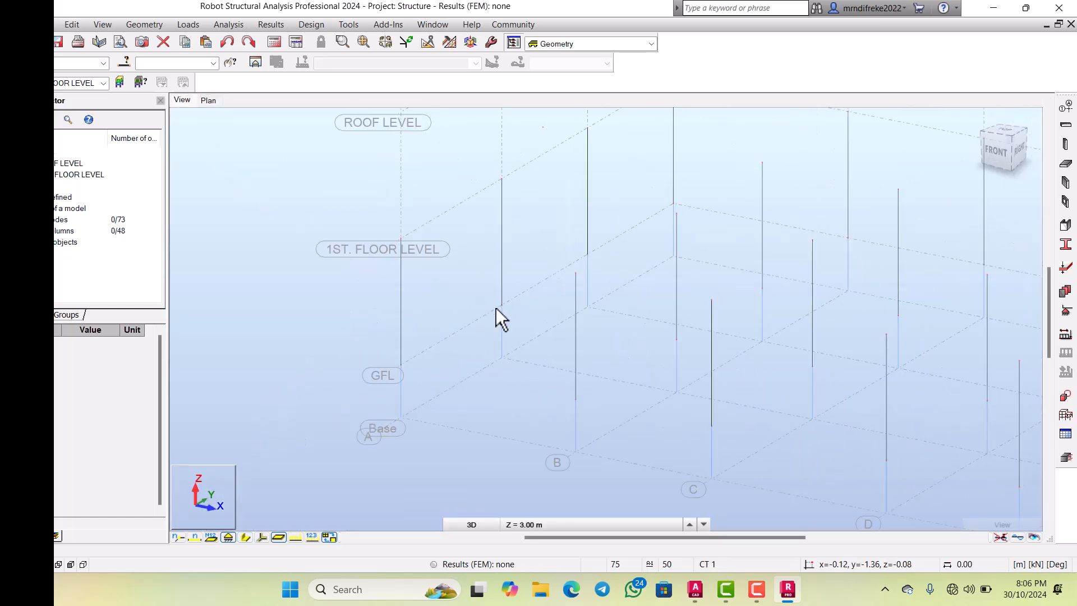
{"action": "scroll", "coordinate": [445, 375], "scroll_direction": "up", "scroll_amount": 3}
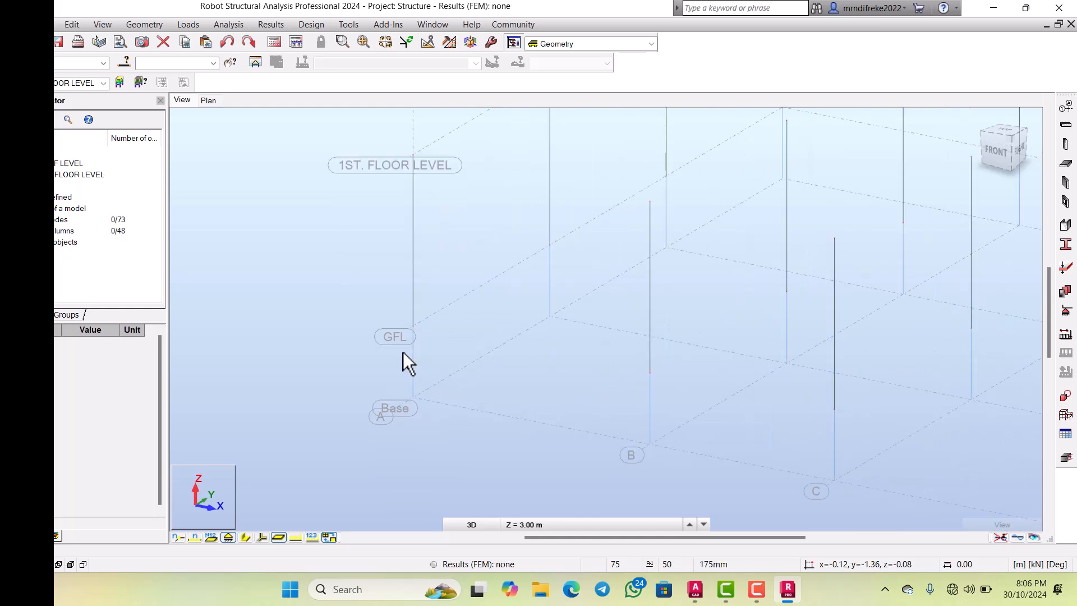
{"action": "scroll", "coordinate": [392, 339], "scroll_direction": "down", "scroll_amount": 2}
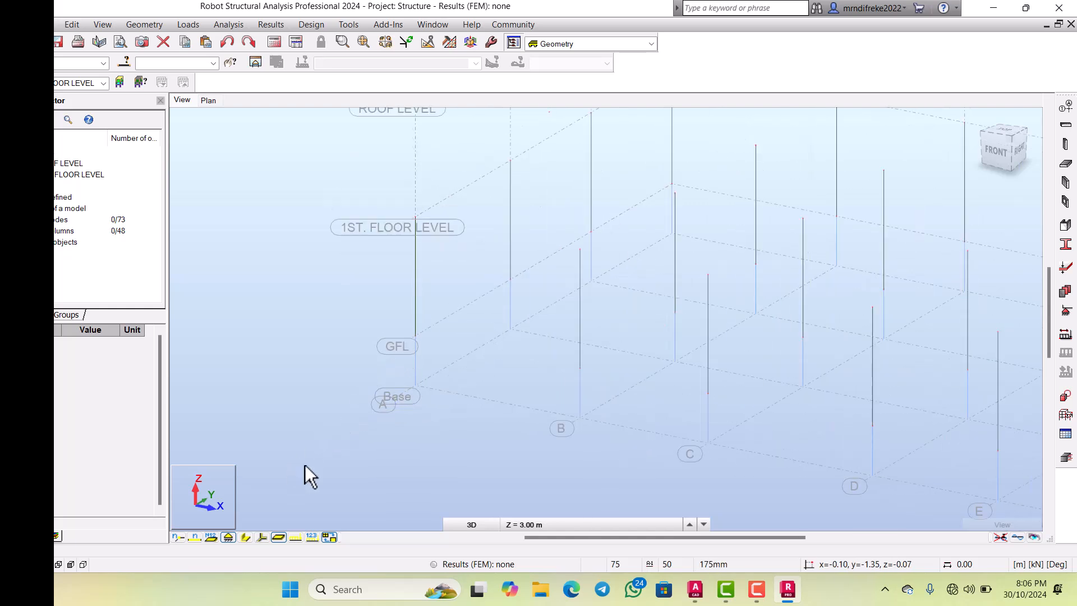
Step: Turn on the section shapes display in the 3D view and examine the first-floor columns
{"action": "left_click", "coordinate": [244, 536]}
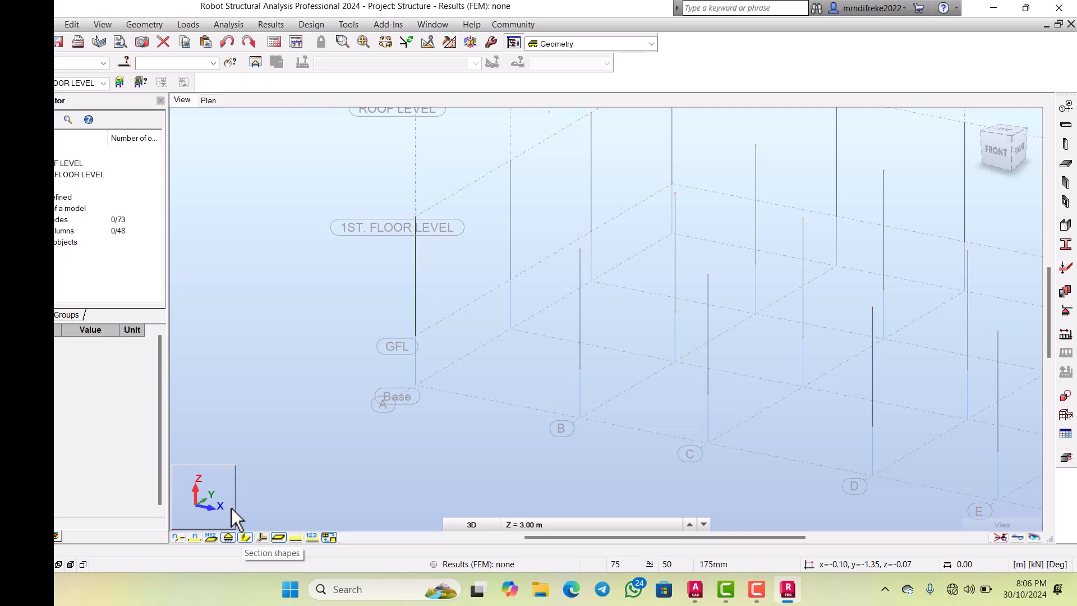
{"action": "scroll", "coordinate": [427, 348], "scroll_direction": "down", "scroll_amount": 2}
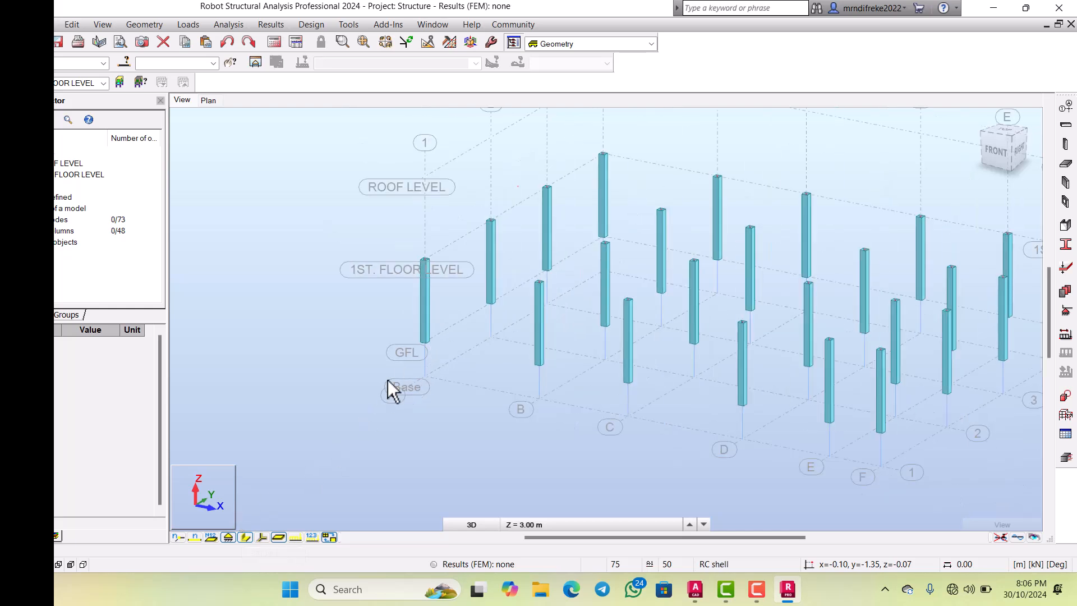
{"action": "scroll", "coordinate": [401, 353], "scroll_direction": "down", "scroll_amount": 1}
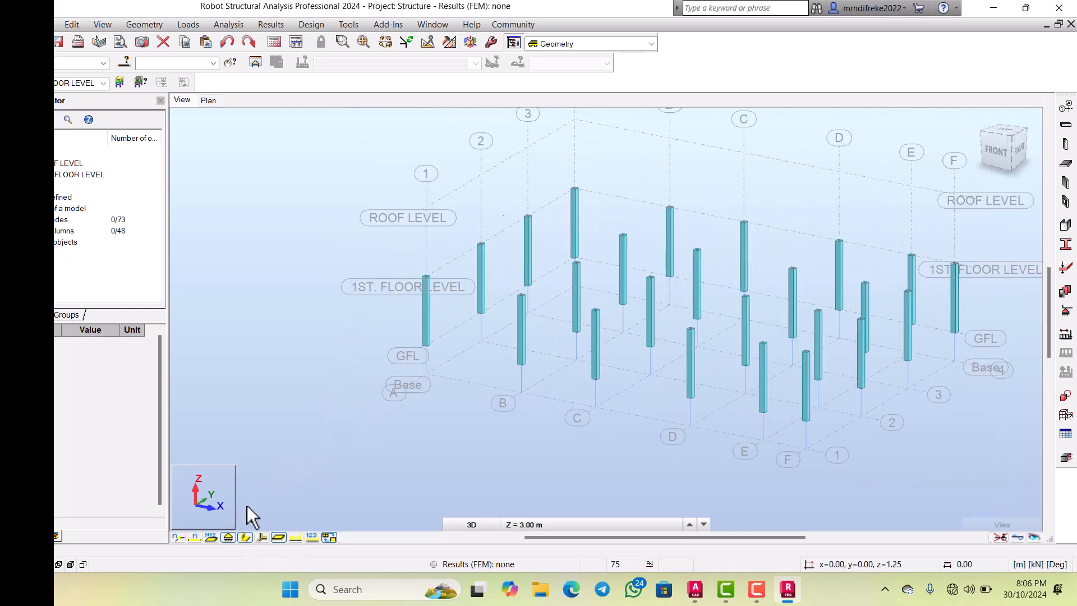
{"action": "scroll", "coordinate": [428, 324], "scroll_direction": "down", "scroll_amount": 1}
{"action": "scroll", "coordinate": [436, 300], "scroll_direction": "up", "scroll_amount": 2}
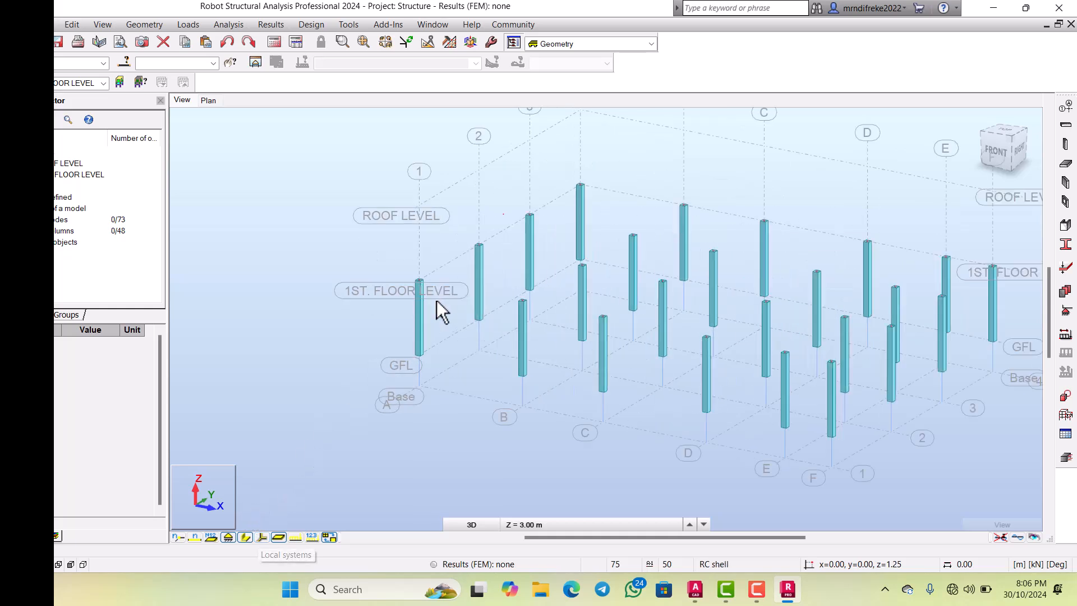
{"action": "scroll", "coordinate": [449, 311], "scroll_direction": "up", "scroll_amount": 1}
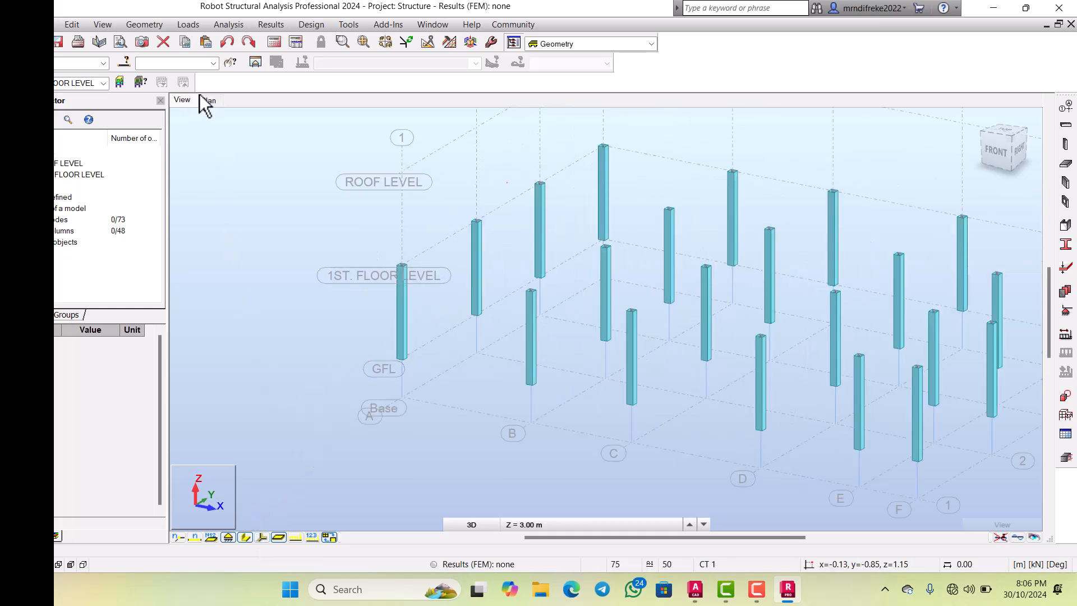
Step: Compare the columns of both stories in 3D by activating the GFL story and returning to 1ST. FLOOR LEVEL
{"action": "left_click", "coordinate": [101, 82]}
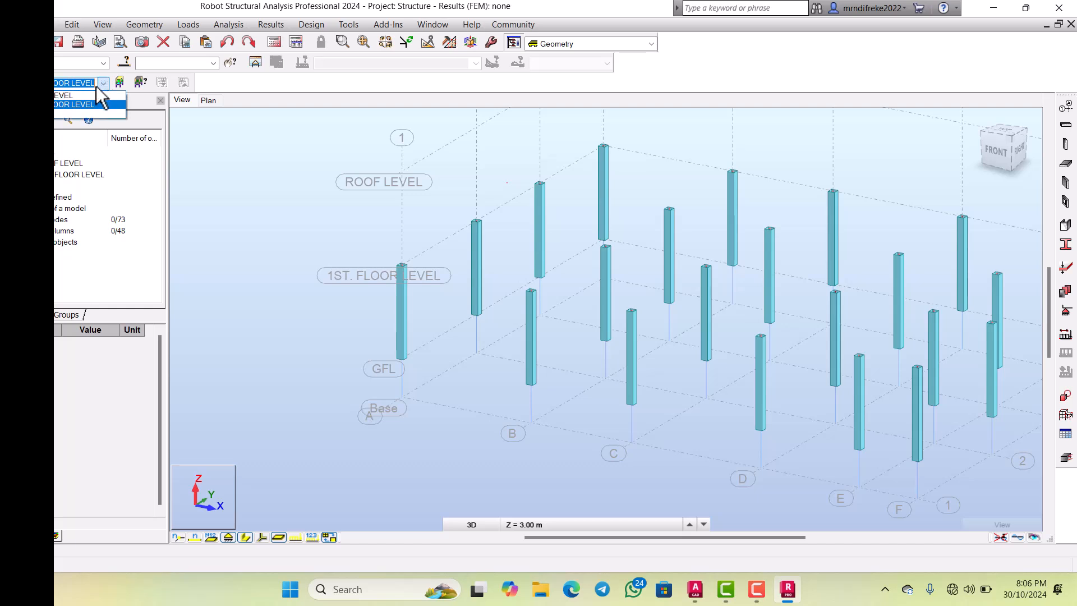
{"action": "left_click", "coordinate": [84, 106]}
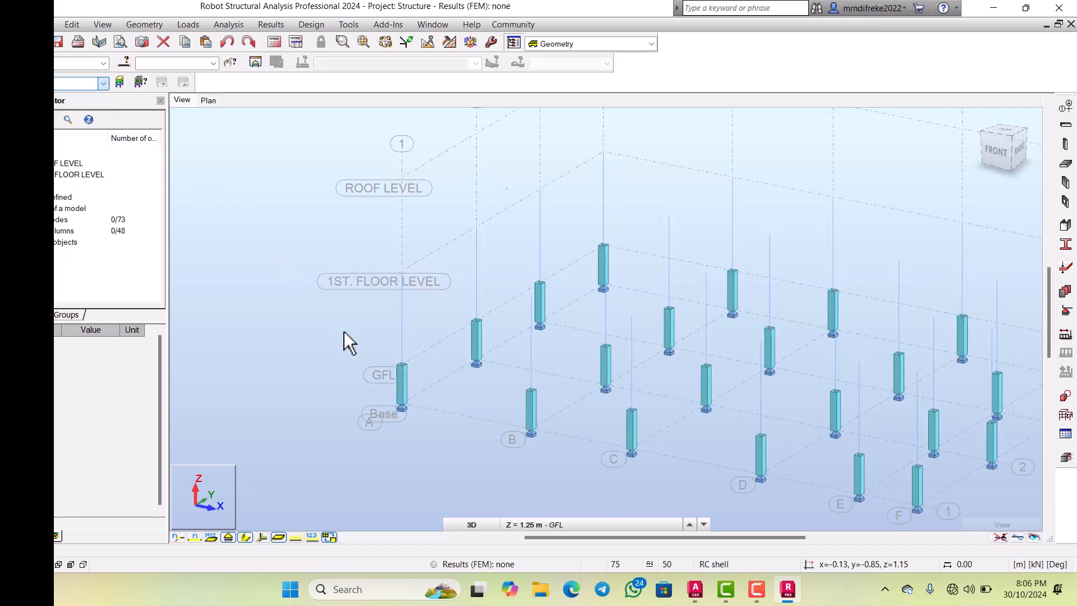
{"action": "left_click", "coordinate": [95, 81]}
{"action": "left_click", "coordinate": [75, 108]}
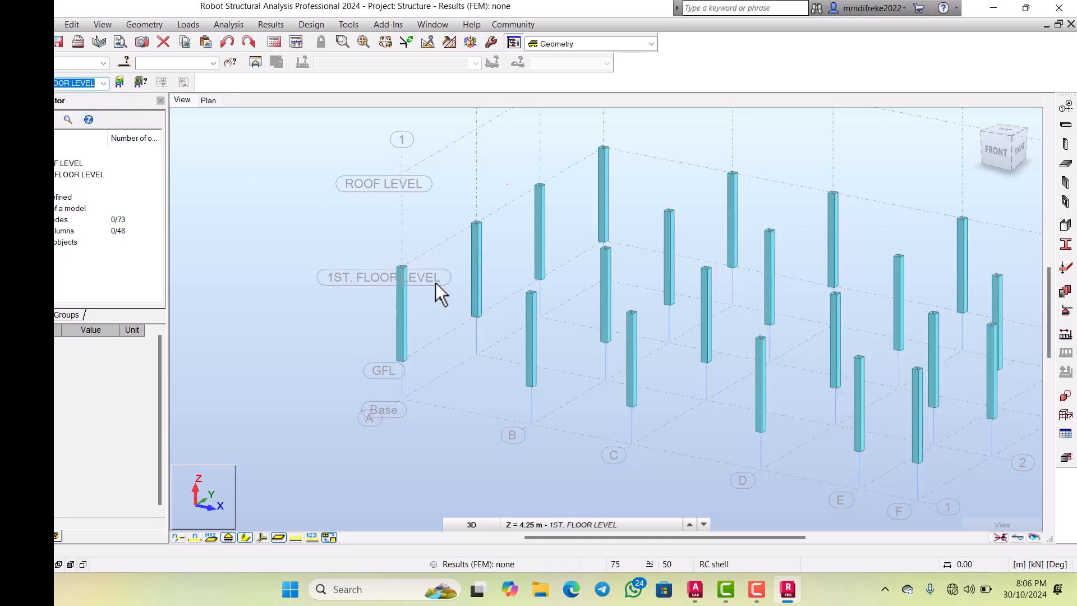
{"action": "scroll", "coordinate": [467, 316], "scroll_direction": "down", "scroll_amount": 2}
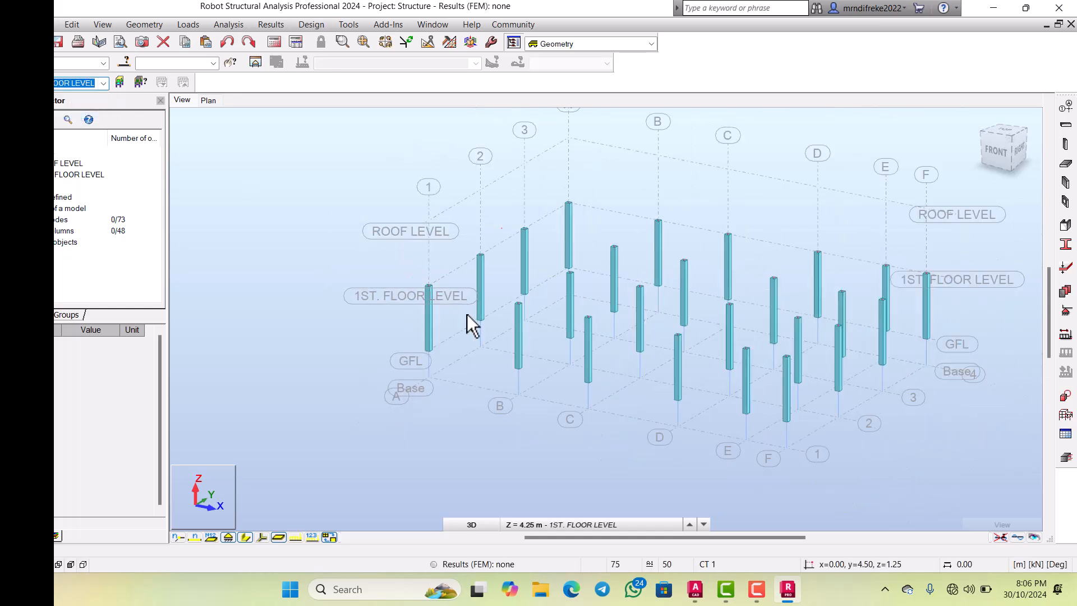
Step: Switch to the plan view and activate the ROOF LEVEL story at Z = 7.25 m
{"action": "left_click", "coordinate": [208, 99]}
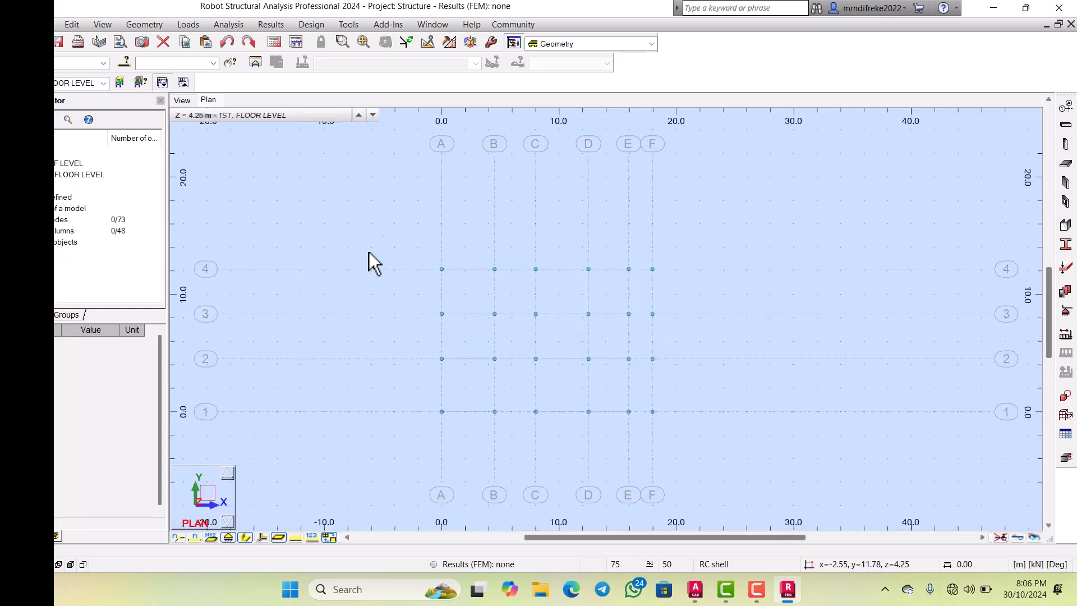
{"action": "left_click", "coordinate": [100, 82]}
{"action": "left_click", "coordinate": [71, 95]}
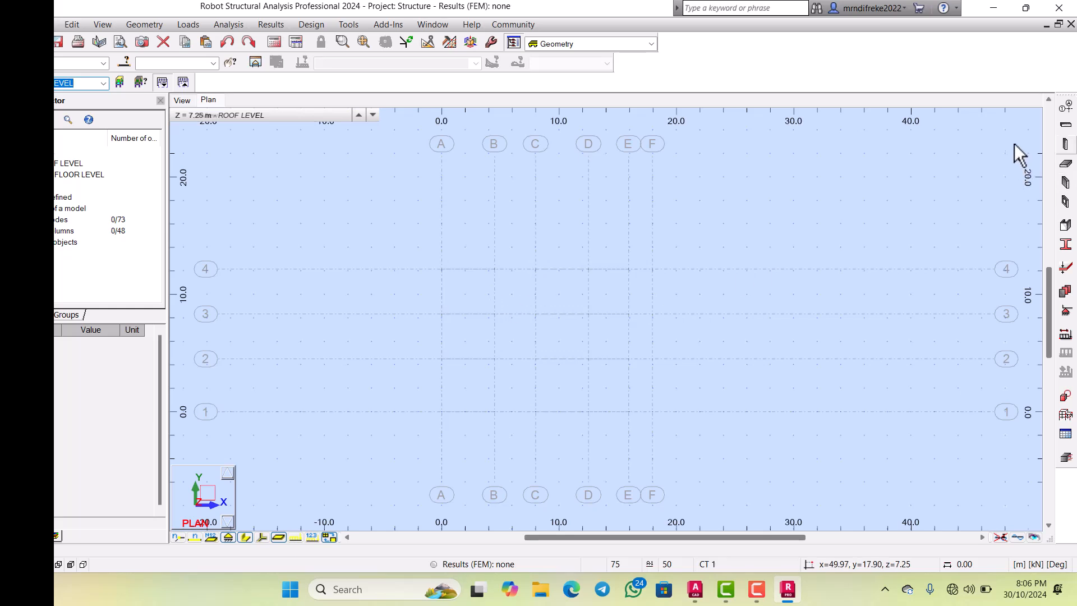
Step: Place CT 1 RC columns, 3.00 m high and oriented downward, along grid line 4 from A to F on the roof level
{"action": "left_click", "coordinate": [1065, 143]}
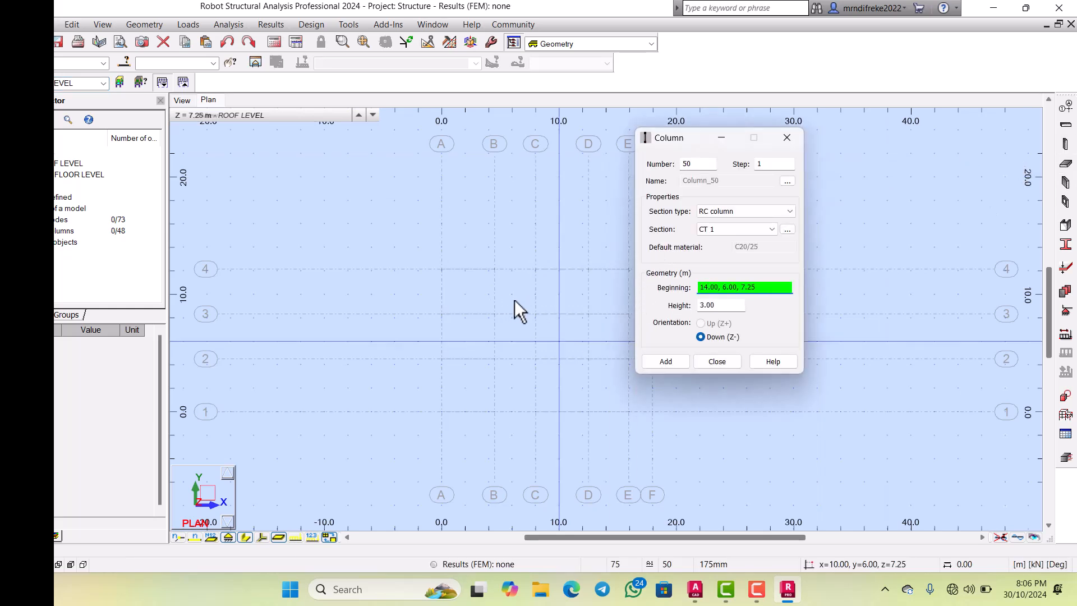
{"action": "left_click", "coordinate": [447, 269]}
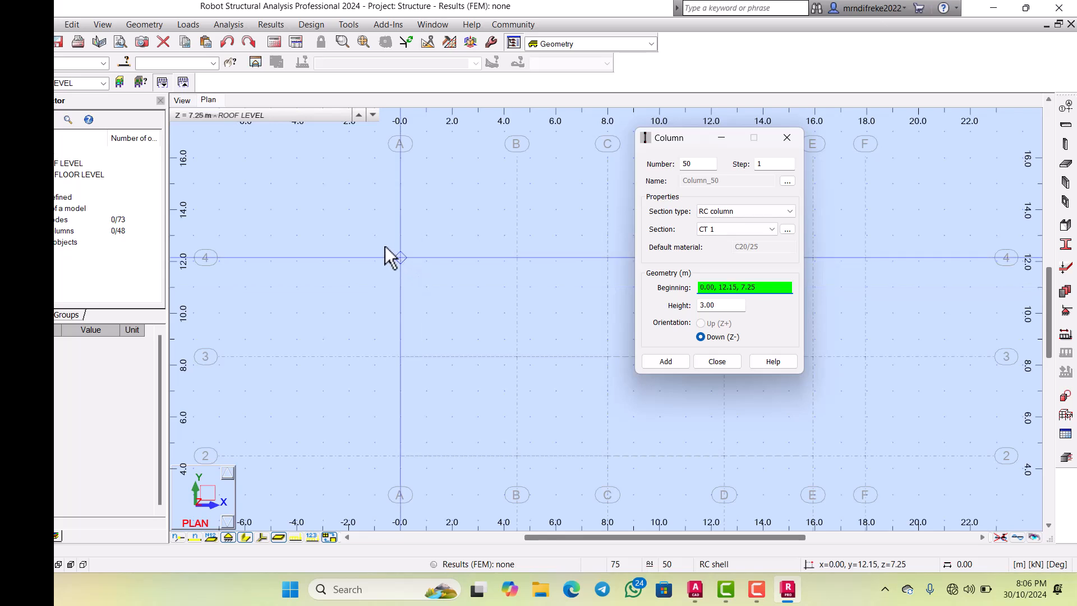
{"action": "left_click", "coordinate": [488, 254]}
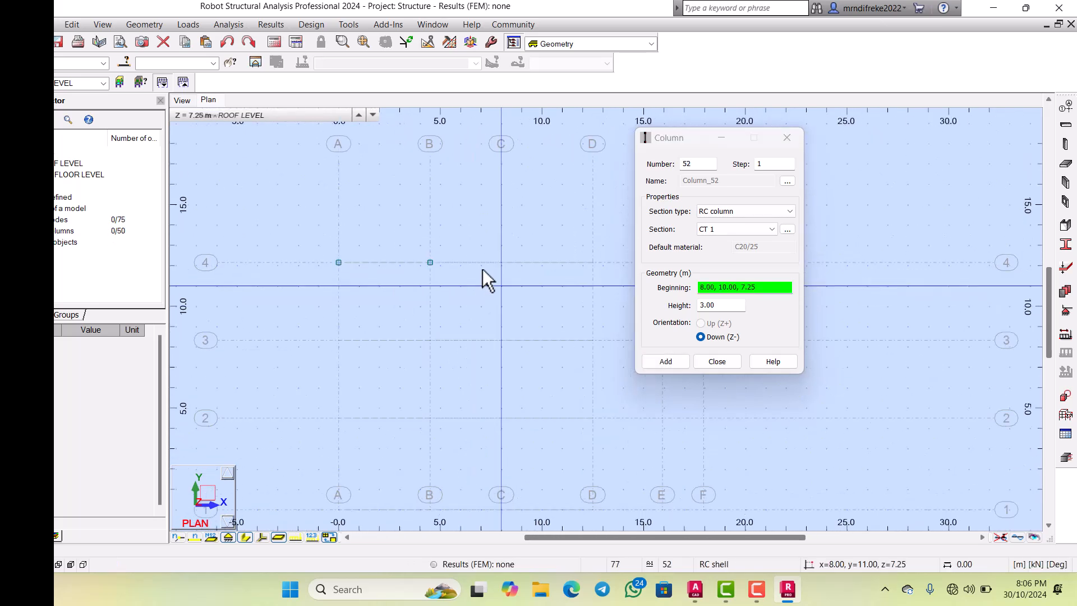
{"action": "left_click", "coordinate": [441, 256]}
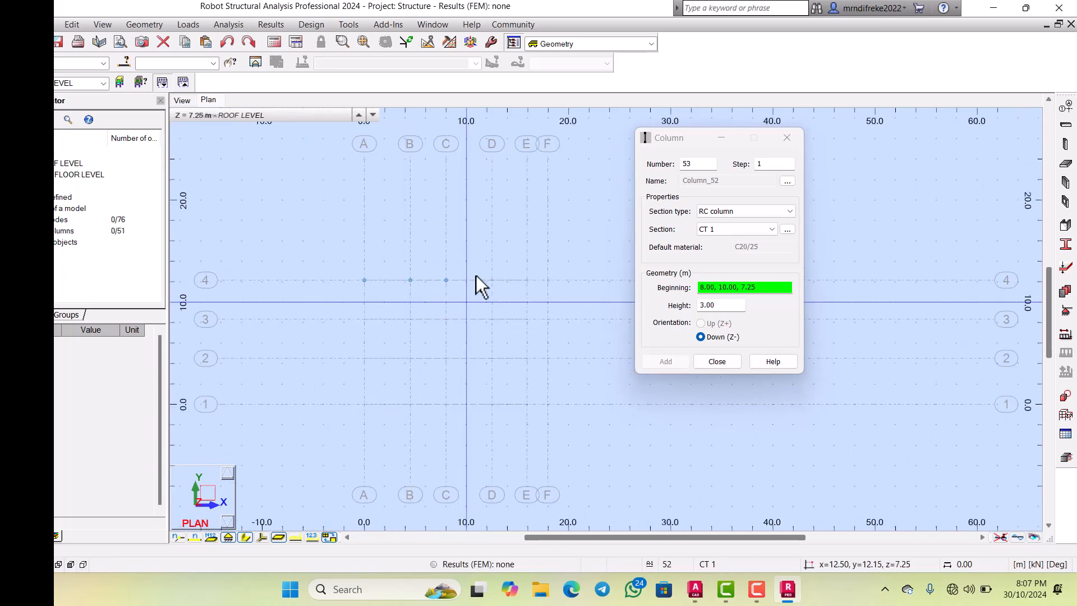
{"action": "left_click", "coordinate": [450, 260]}
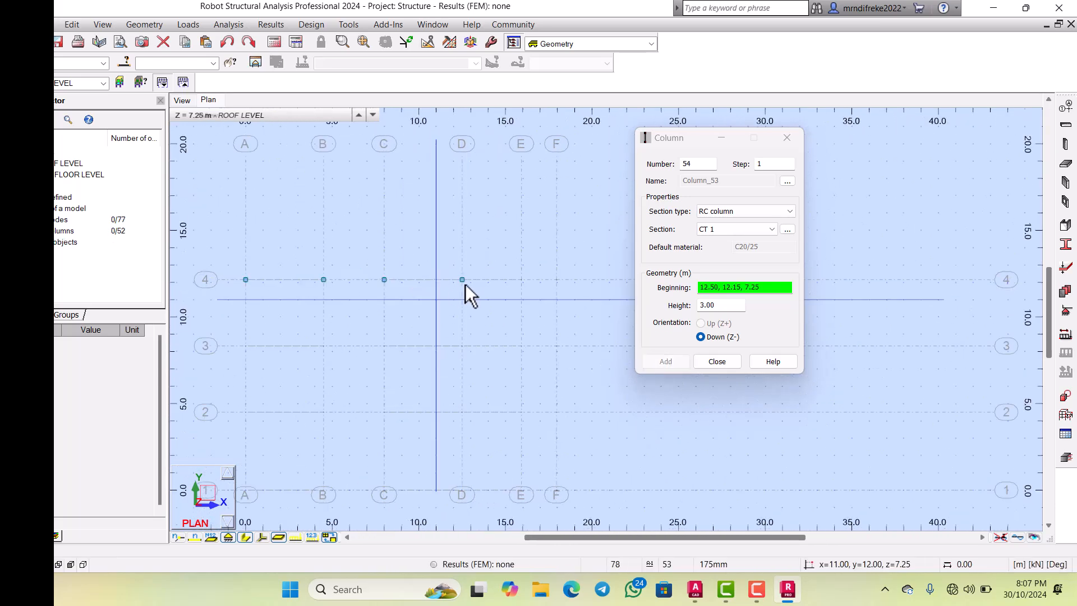
{"action": "left_click", "coordinate": [495, 262]}
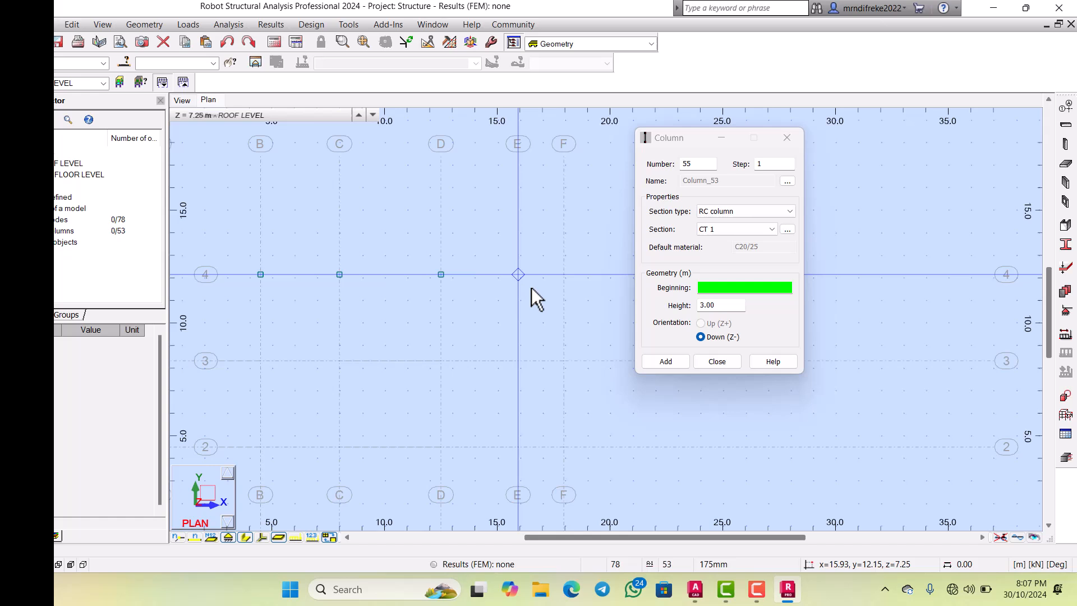
{"action": "left_click", "coordinate": [536, 258]}
Step: Place CT 1 columns at the roof-level intersections of grid line 3, from F to A
{"action": "scroll", "coordinate": [537, 337], "scroll_direction": "up", "scroll_amount": 5}
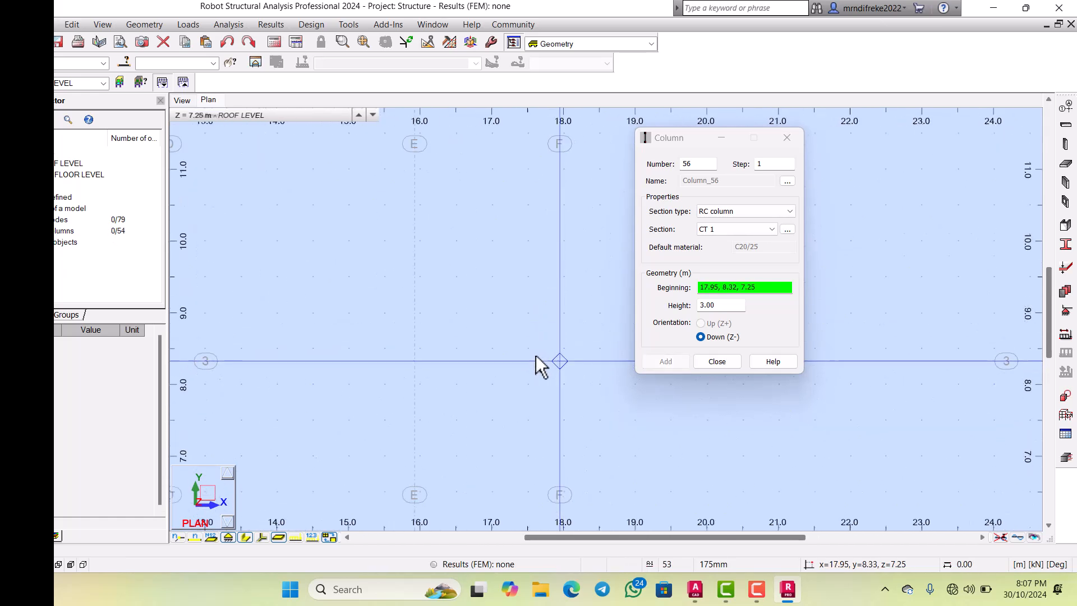
{"action": "left_click", "coordinate": [539, 317]}
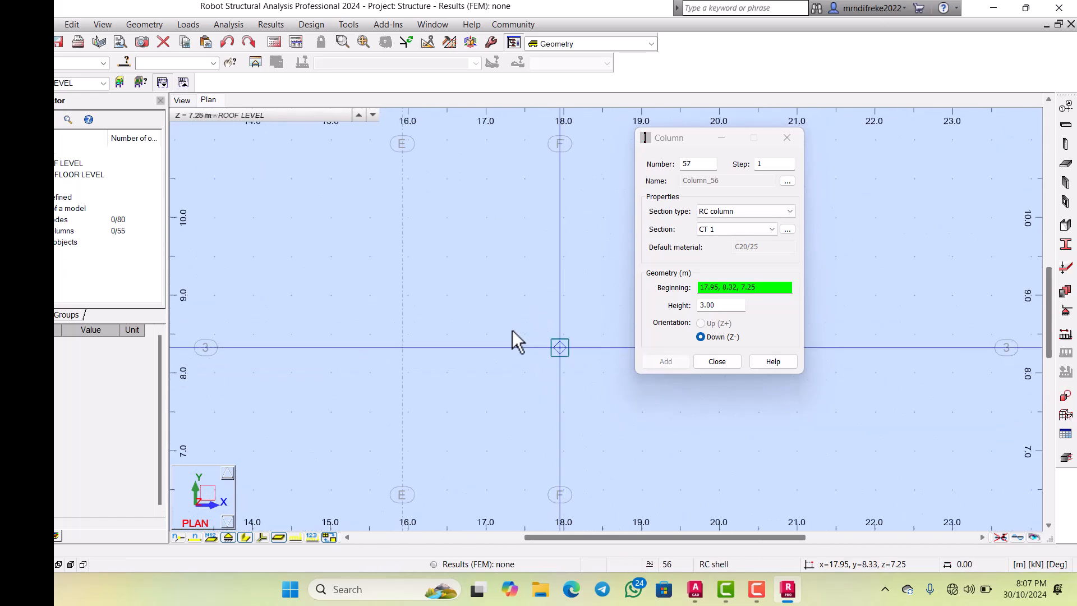
{"action": "left_click", "coordinate": [385, 334]}
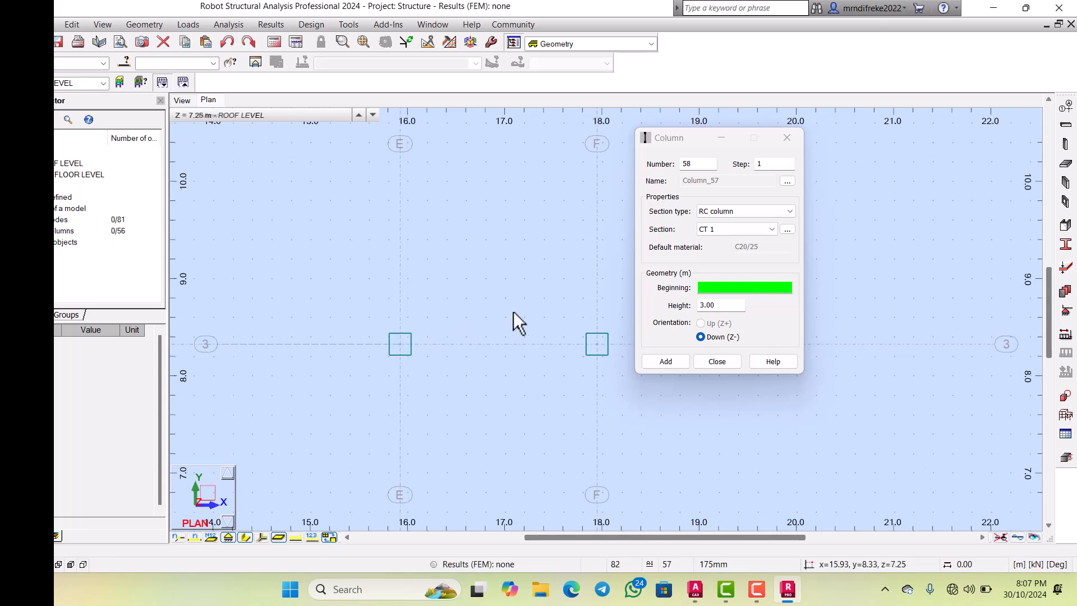
{"action": "scroll", "coordinate": [516, 317], "scroll_direction": "down", "scroll_amount": 3}
{"action": "scroll", "coordinate": [407, 338], "scroll_direction": "up", "scroll_amount": 3}
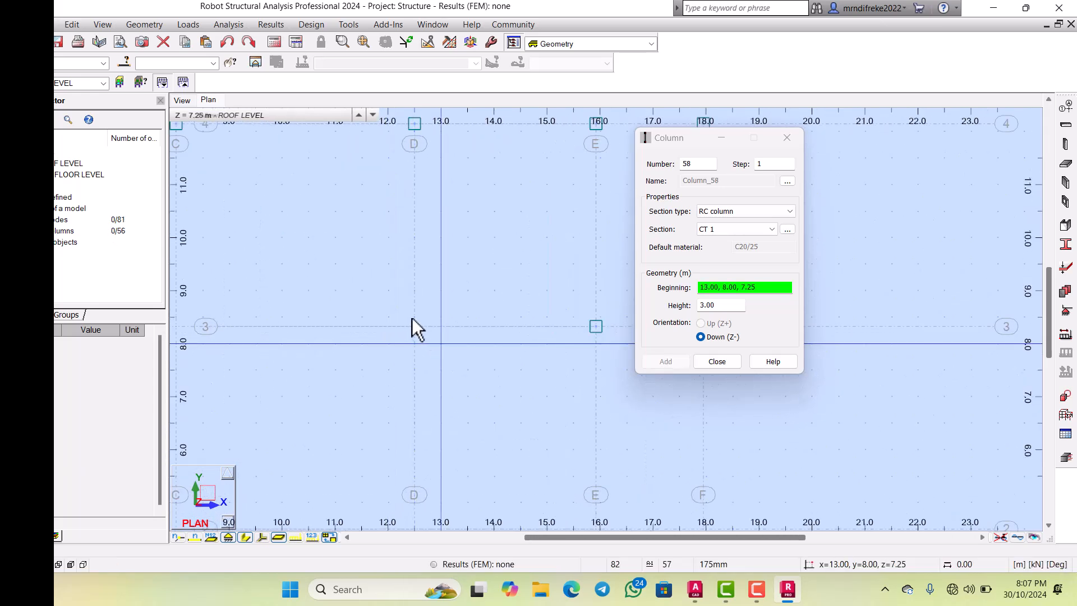
{"action": "left_click", "coordinate": [411, 320]}
{"action": "left_click", "coordinate": [464, 304]}
{"action": "scroll", "coordinate": [463, 307], "scroll_direction": "down", "scroll_amount": 2}
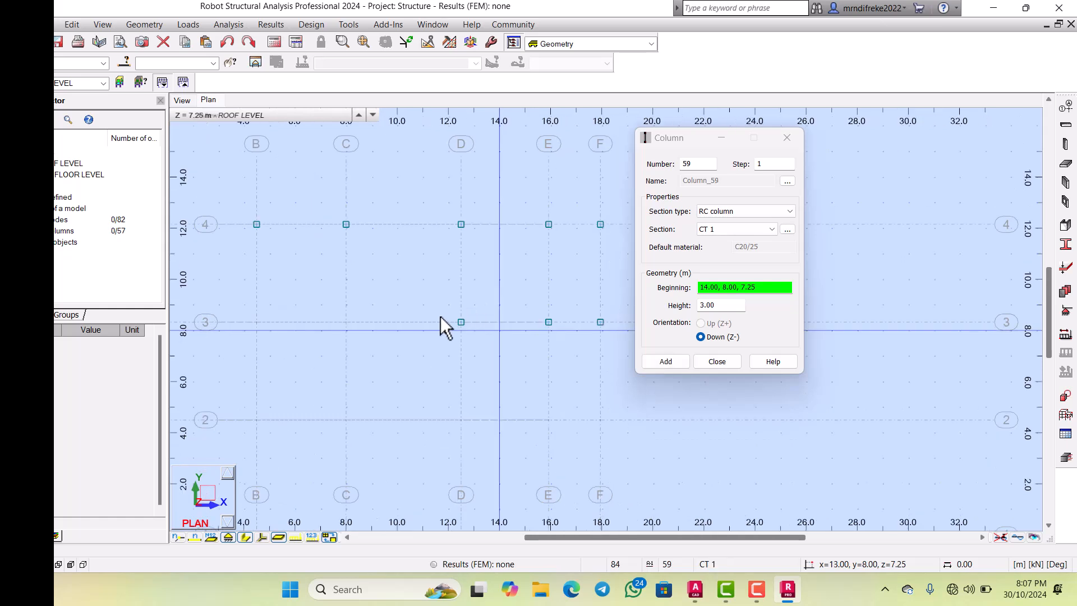
{"action": "left_click", "coordinate": [328, 296]}
{"action": "scroll", "coordinate": [435, 308], "scroll_direction": "down", "scroll_amount": 3}
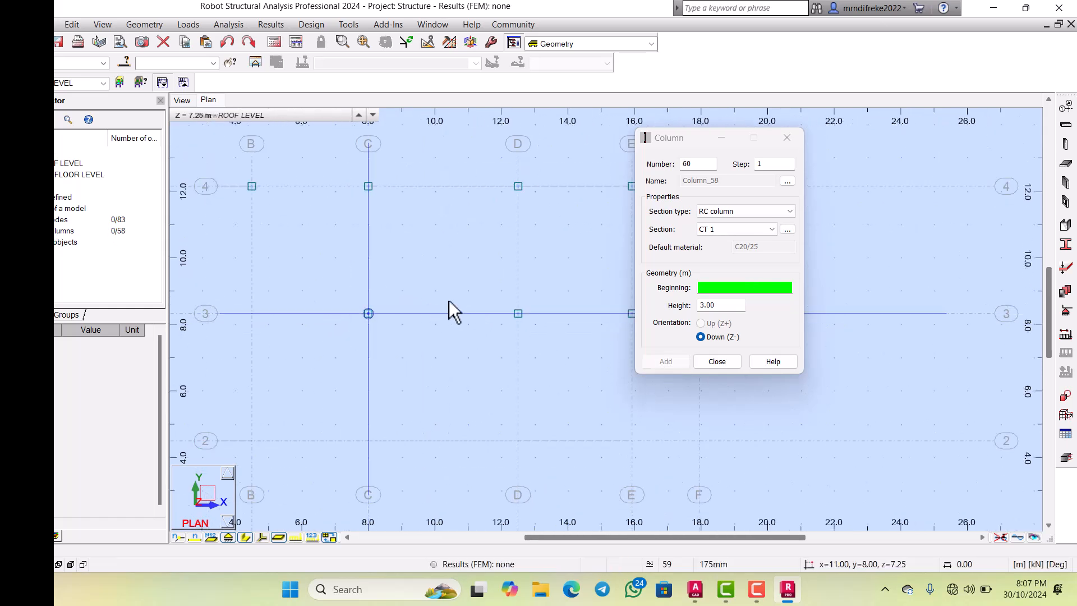
{"action": "left_click", "coordinate": [353, 288]}
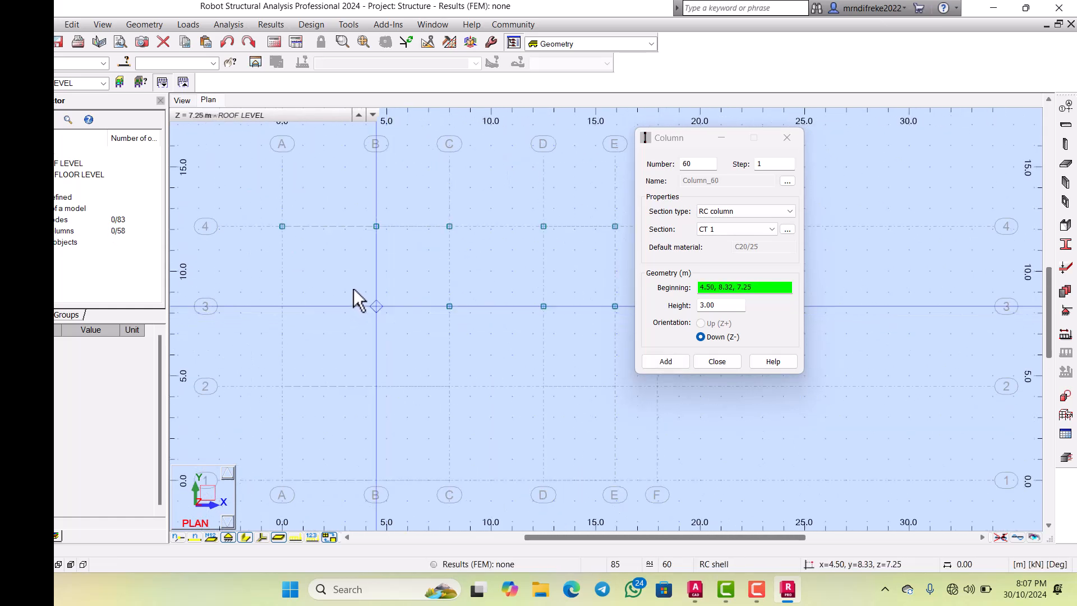
{"action": "scroll", "coordinate": [405, 284], "scroll_direction": "down", "scroll_amount": 3}
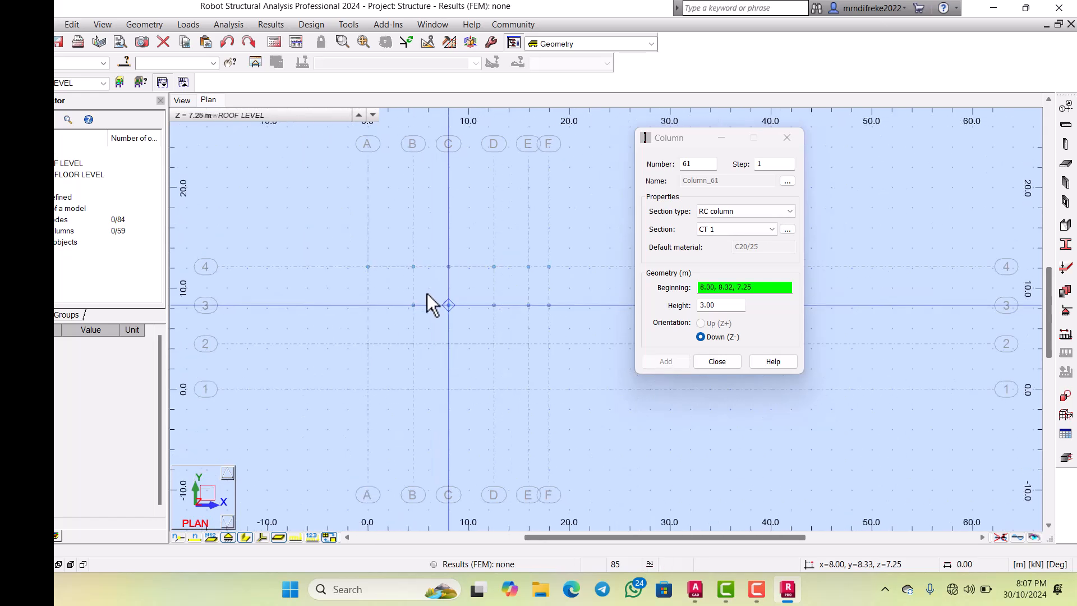
{"action": "left_click", "coordinate": [359, 286]}
Step: Place CT 1 columns at the roof-level intersections of grid line 2, from A to F
{"action": "scroll", "coordinate": [392, 291], "scroll_direction": "up", "scroll_amount": 3}
{"action": "left_click", "coordinate": [359, 337]}
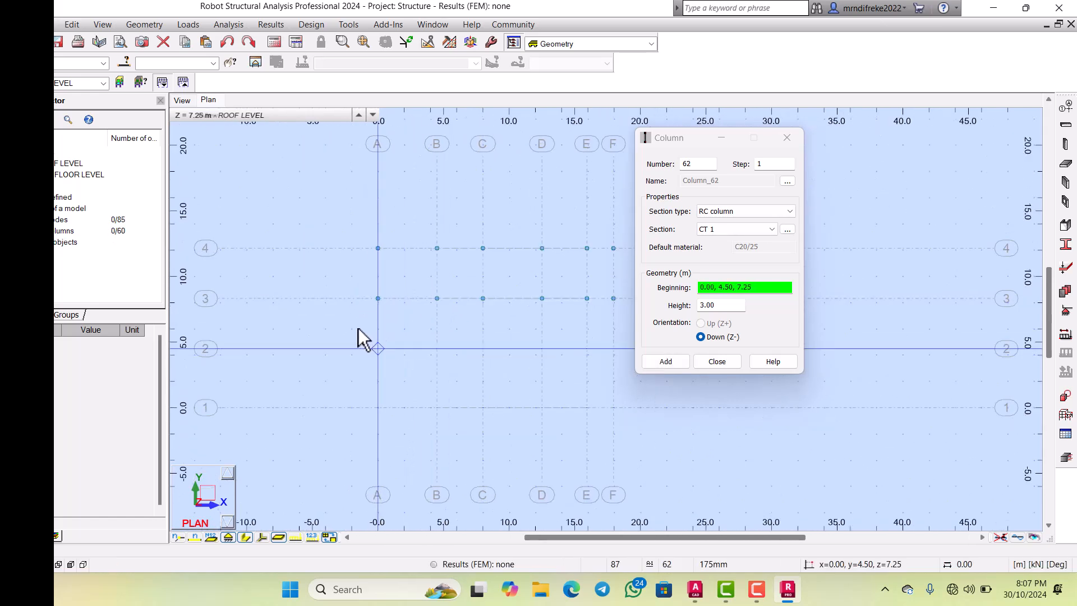
{"action": "left_click", "coordinate": [413, 331]}
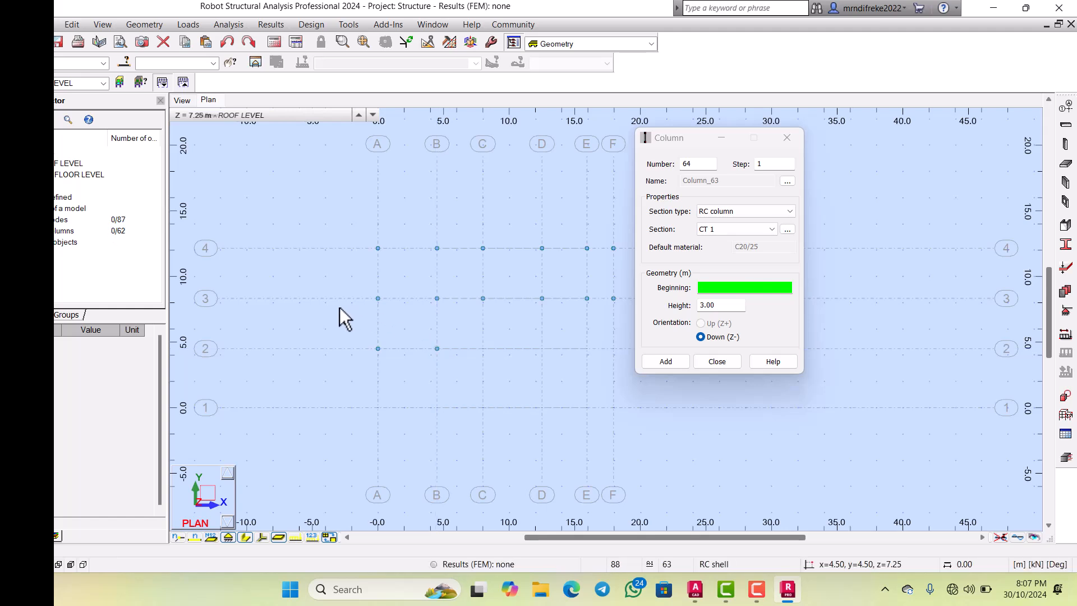
{"action": "scroll", "coordinate": [339, 307], "scroll_direction": "down", "scroll_amount": 2}
{"action": "scroll", "coordinate": [408, 323], "scroll_direction": "up", "scroll_amount": 2}
{"action": "left_click", "coordinate": [429, 330]}
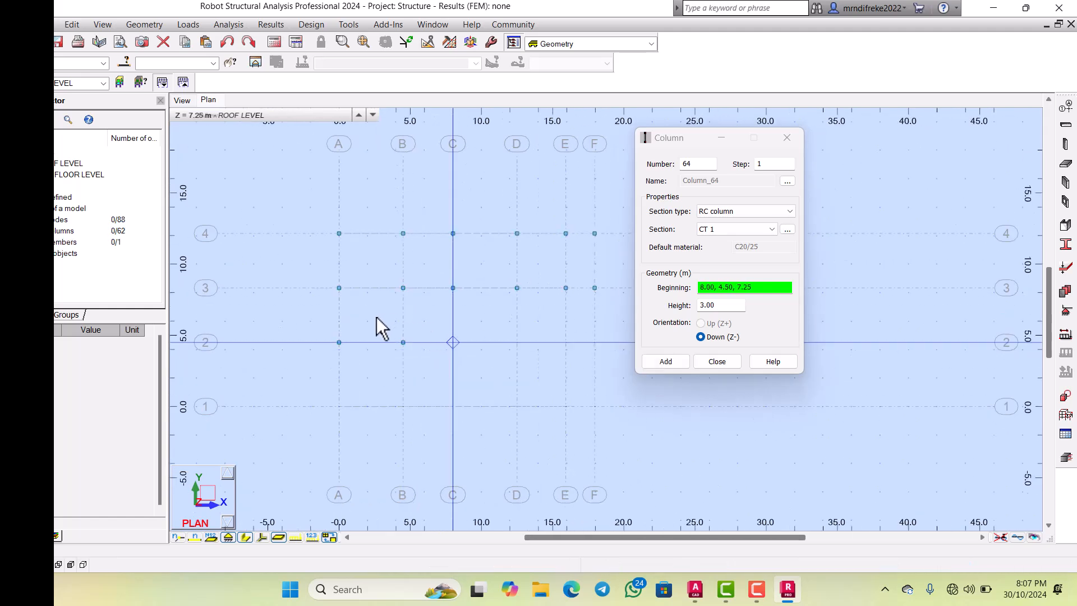
{"action": "scroll", "coordinate": [376, 317], "scroll_direction": "down", "scroll_amount": 1}
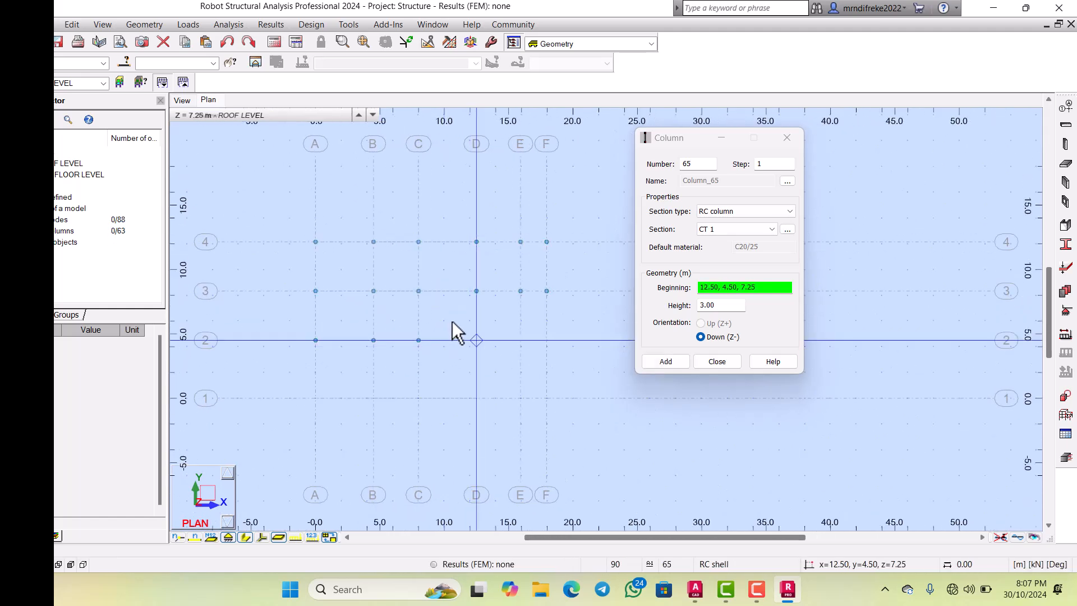
{"action": "left_click", "coordinate": [469, 331]}
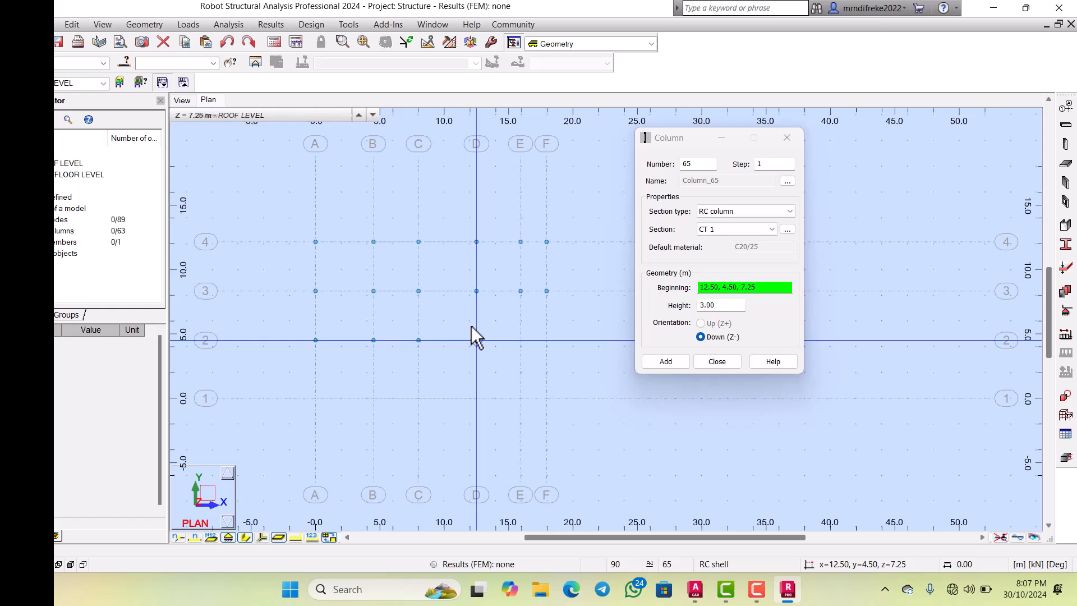
{"action": "left_click", "coordinate": [521, 339]}
{"action": "left_click", "coordinate": [521, 336]}
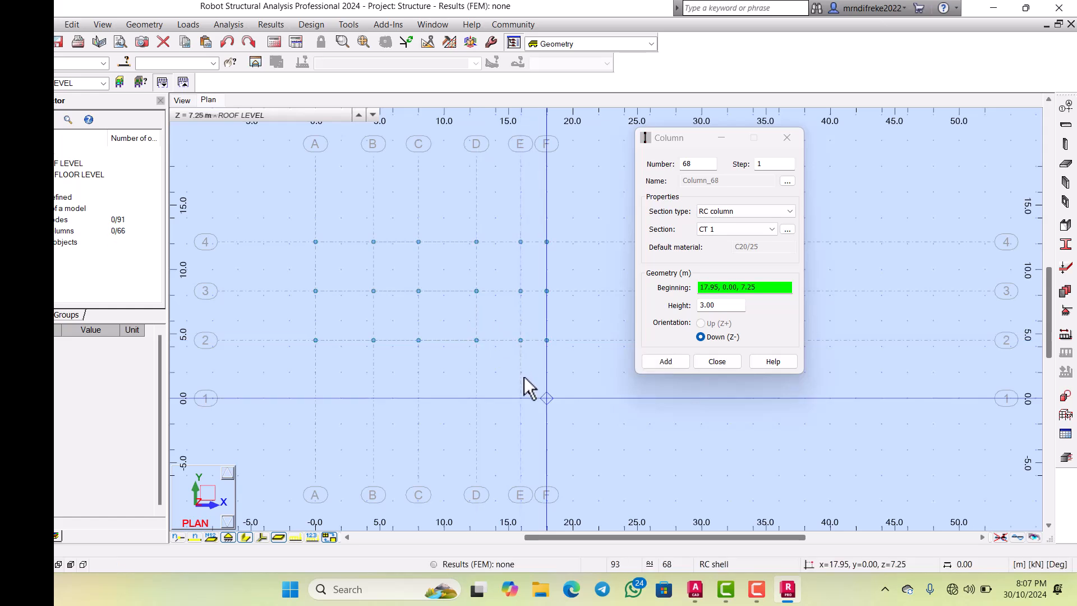
Step: Place CT 1 columns at the roof-level intersections of grid line 1, from F to A, and end column placement
{"action": "left_click", "coordinate": [520, 375]}
{"action": "left_click", "coordinate": [497, 378]}
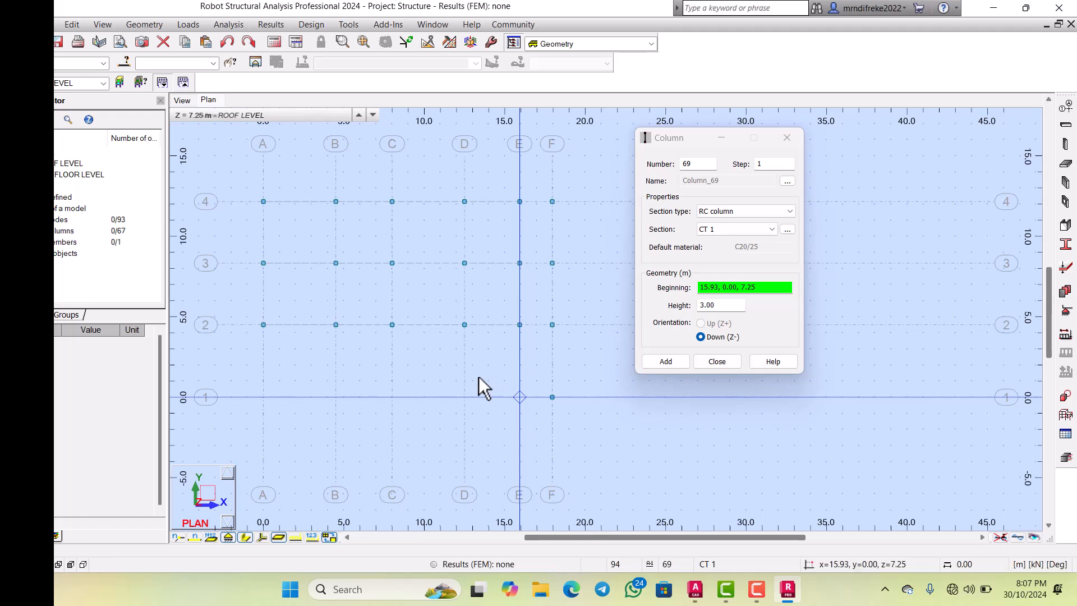
{"action": "left_click", "coordinate": [445, 378]}
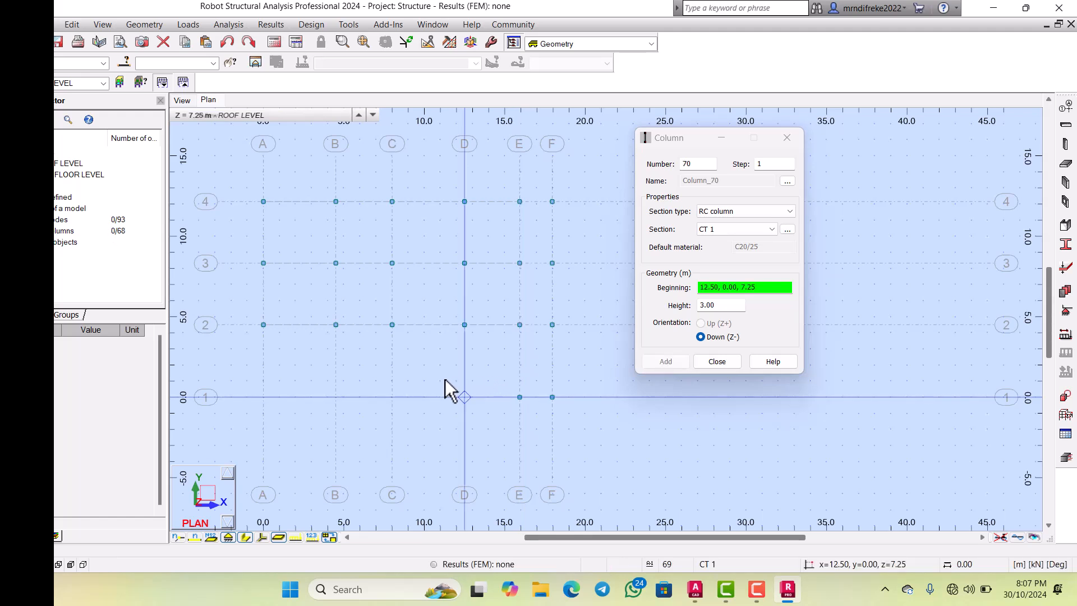
{"action": "left_click", "coordinate": [380, 378]}
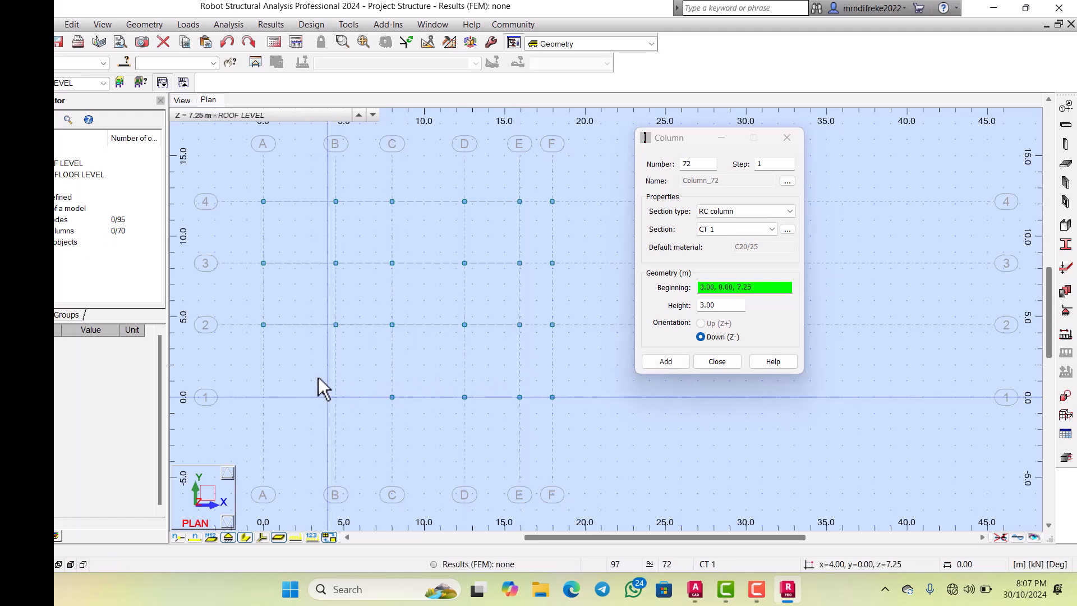
{"action": "left_click", "coordinate": [327, 384]}
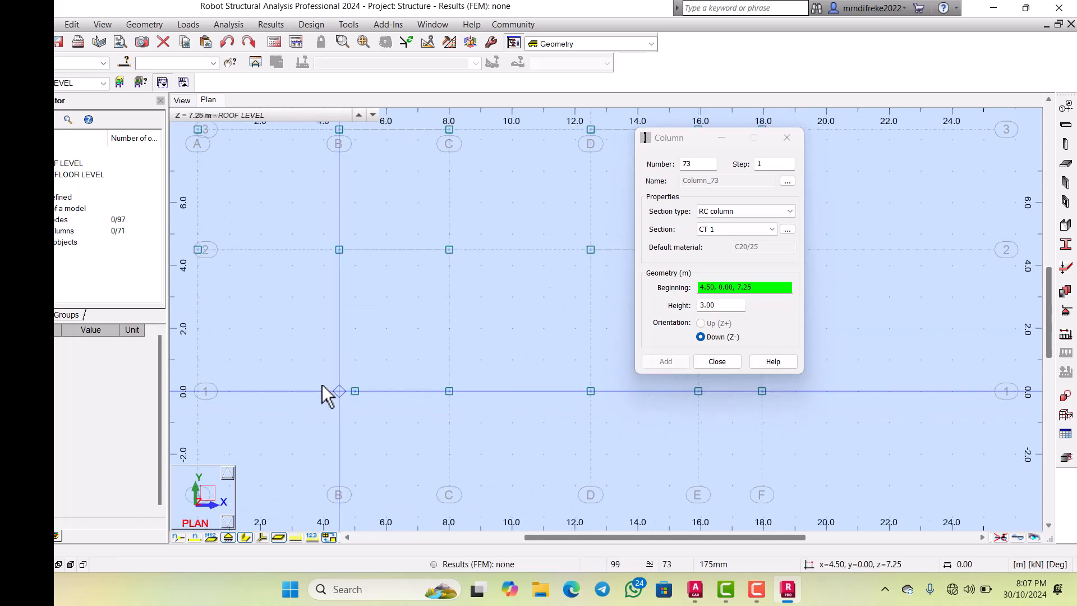
{"action": "scroll", "coordinate": [325, 385], "scroll_direction": "up", "scroll_amount": 3}
{"action": "left_click", "coordinate": [324, 373]}
{"action": "scroll", "coordinate": [393, 372], "scroll_direction": "down", "scroll_amount": 2}
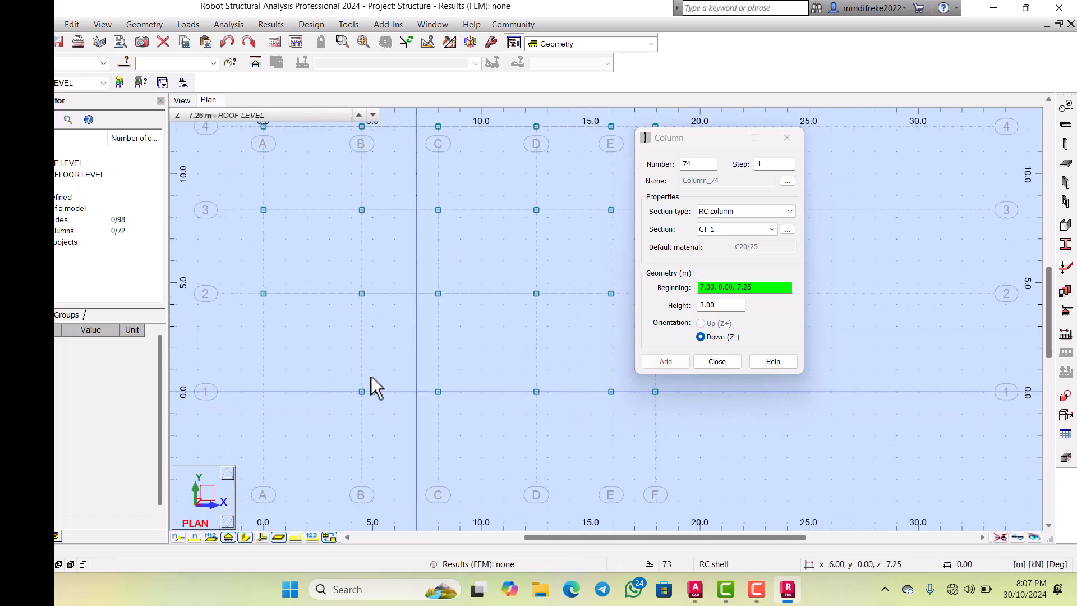
{"action": "scroll", "coordinate": [260, 376], "scroll_direction": "up", "scroll_amount": 2}
{"action": "left_click", "coordinate": [258, 370]}
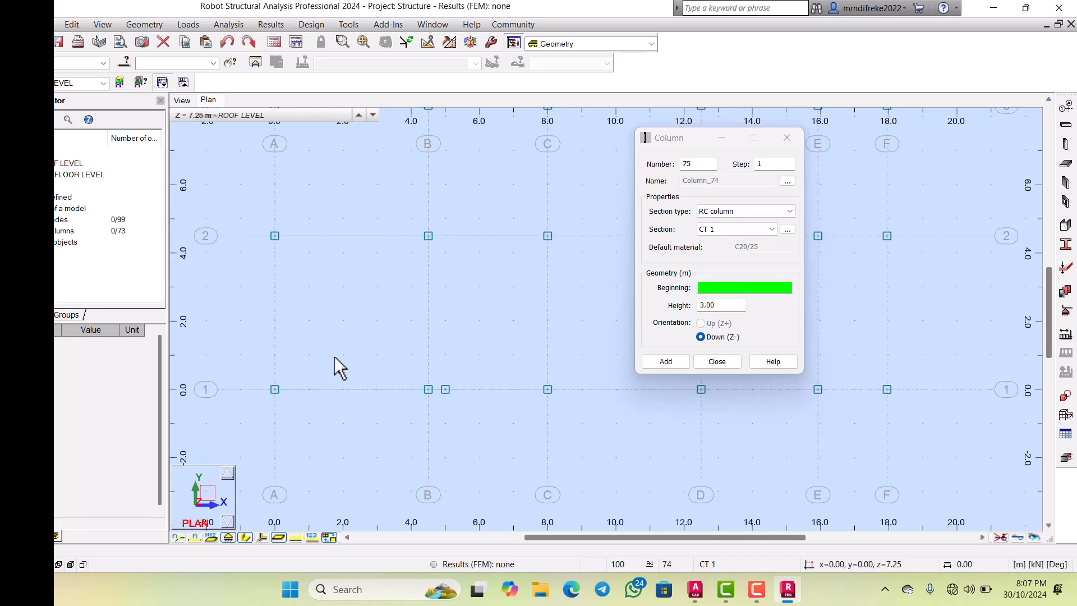
{"action": "scroll", "coordinate": [337, 362], "scroll_direction": "down", "scroll_amount": 2}
{"action": "scroll", "coordinate": [340, 347], "scroll_direction": "down", "scroll_amount": 2}
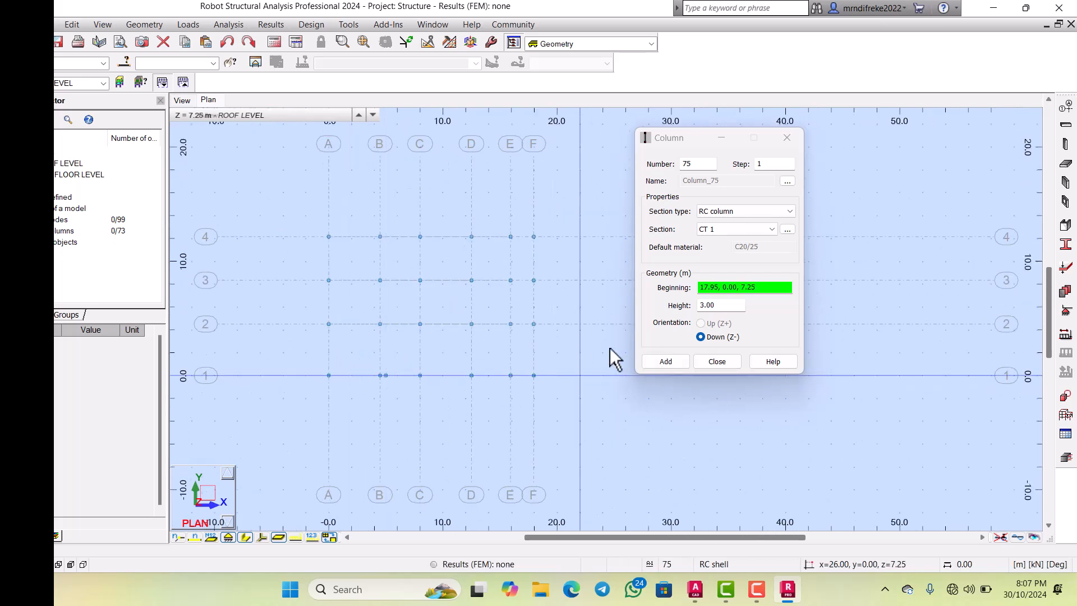
{"action": "key", "text": "Escape"}
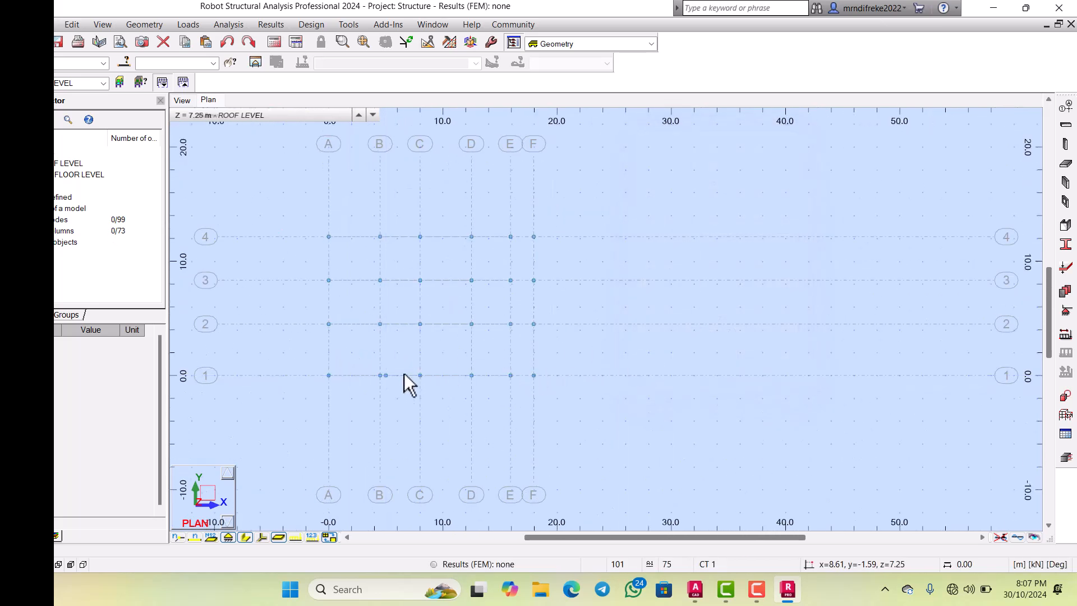
Step: Delete the stray roof-level column and its leftover node beside B1 at x = 5.00, y = 0.00
{"action": "scroll", "coordinate": [366, 359], "scroll_direction": "up", "scroll_amount": 6}
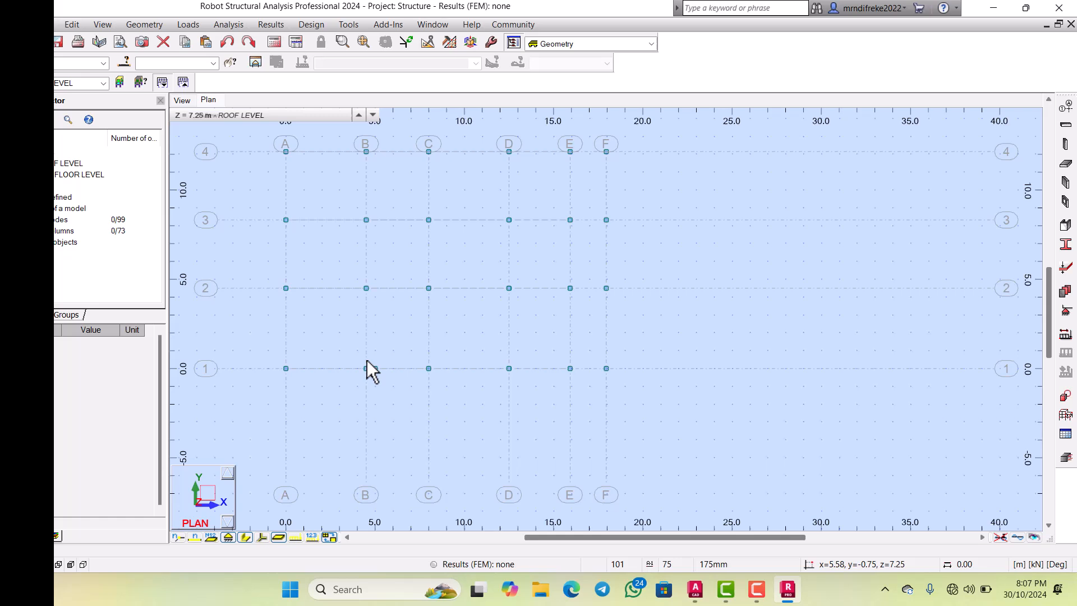
{"action": "left_click", "coordinate": [348, 338]}
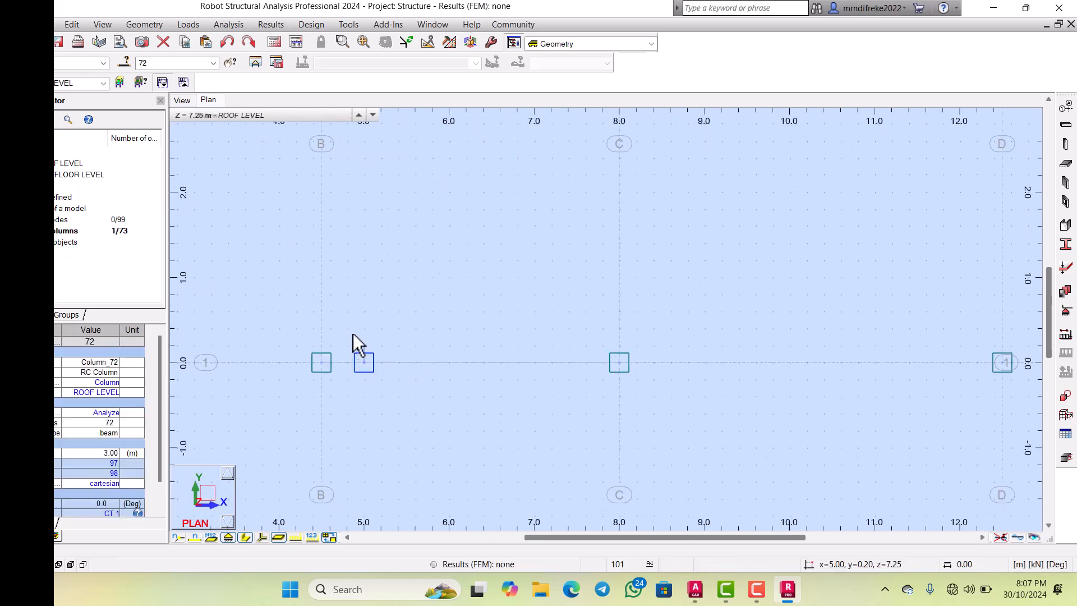
{"action": "key", "text": "Delete"}
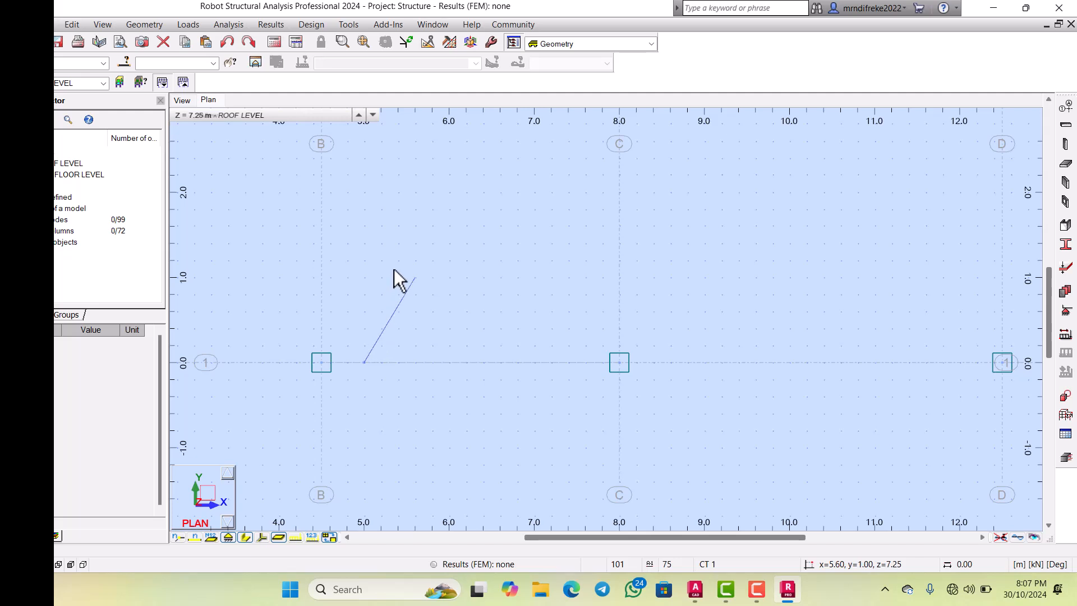
{"action": "left_click", "coordinate": [345, 345]}
{"action": "key", "text": "Delete"}
{"action": "scroll", "coordinate": [392, 331], "scroll_direction": "up", "scroll_amount": 4}
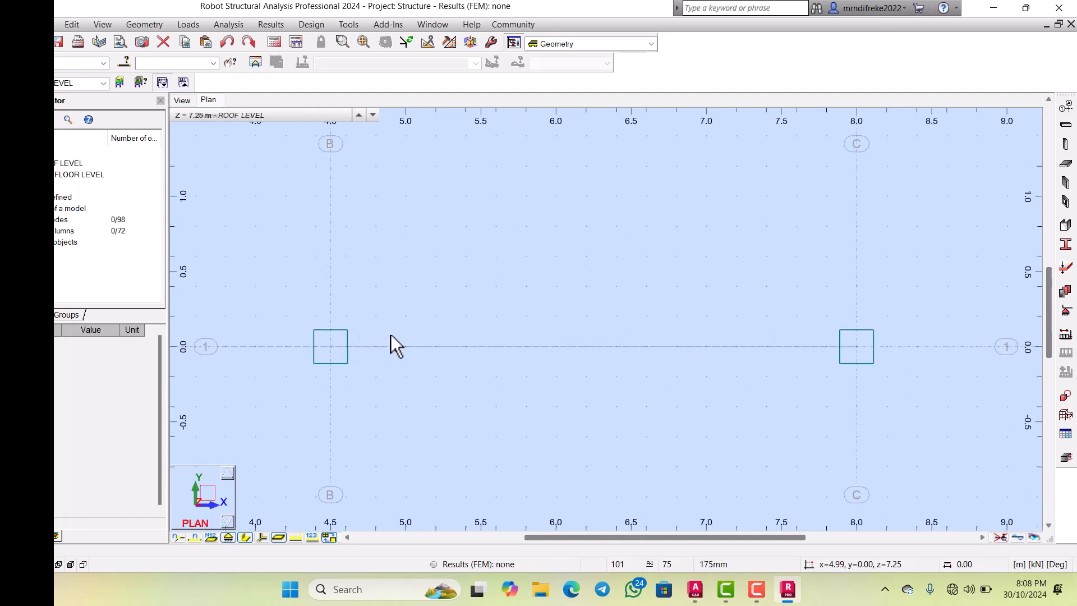
{"action": "scroll", "coordinate": [433, 326], "scroll_direction": "down", "scroll_amount": 10}
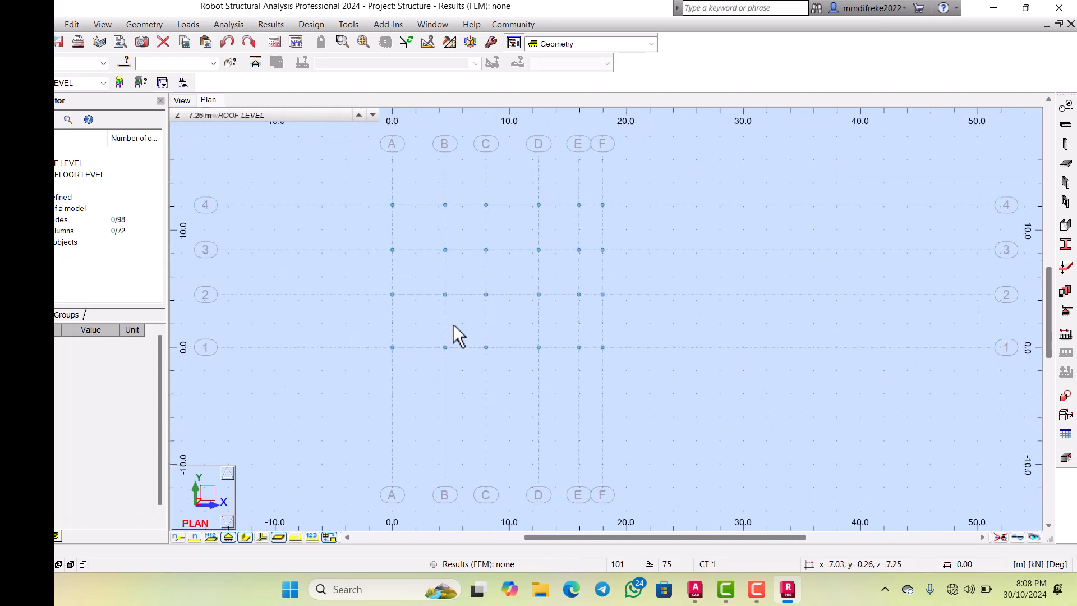
Step: Inspect the columns placed on all levels in the 3D view of the model
{"action": "scroll", "coordinate": [513, 274], "scroll_direction": "up", "scroll_amount": 6}
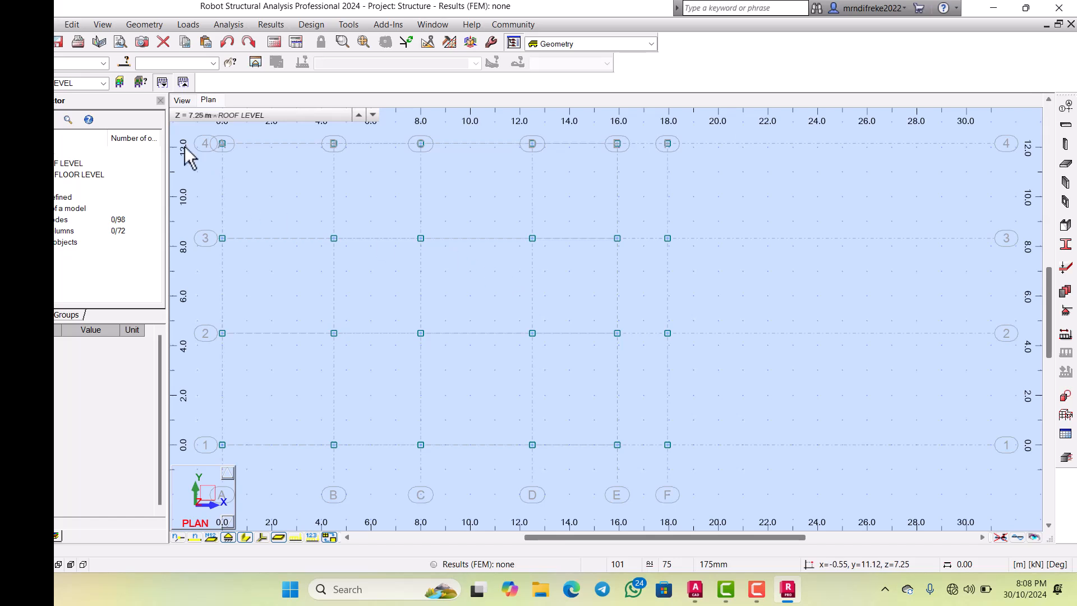
{"action": "left_click", "coordinate": [167, 96]}
{"action": "scroll", "coordinate": [498, 286], "scroll_direction": "down", "scroll_amount": 1}
{"action": "scroll", "coordinate": [547, 241], "scroll_direction": "up", "scroll_amount": 1}
{"action": "scroll", "coordinate": [547, 240], "scroll_direction": "down", "scroll_amount": 1}
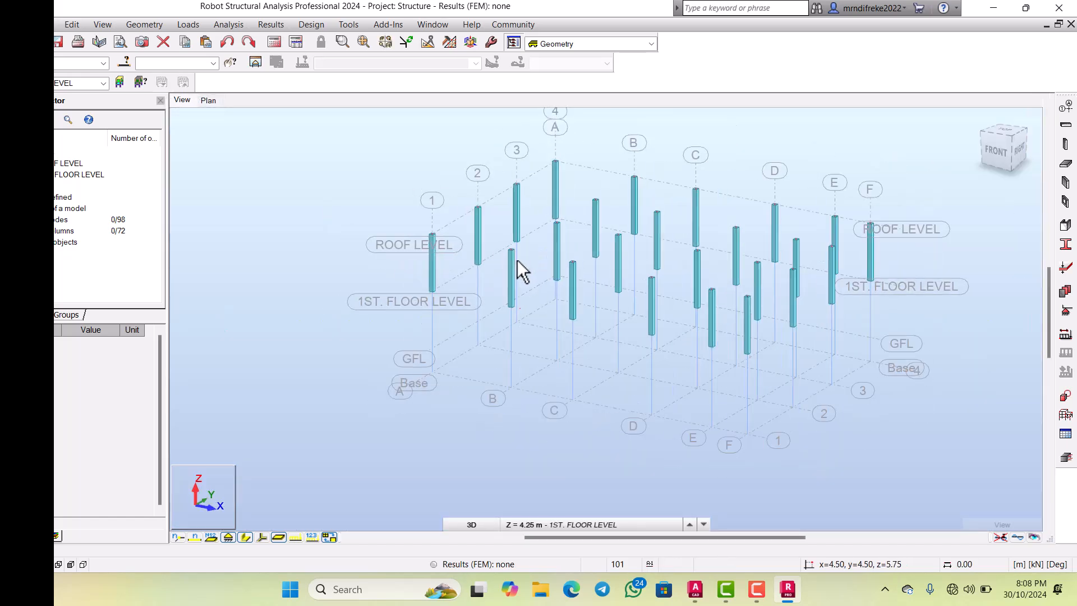
{"action": "scroll", "coordinate": [536, 236], "scroll_direction": "up", "scroll_amount": 1}
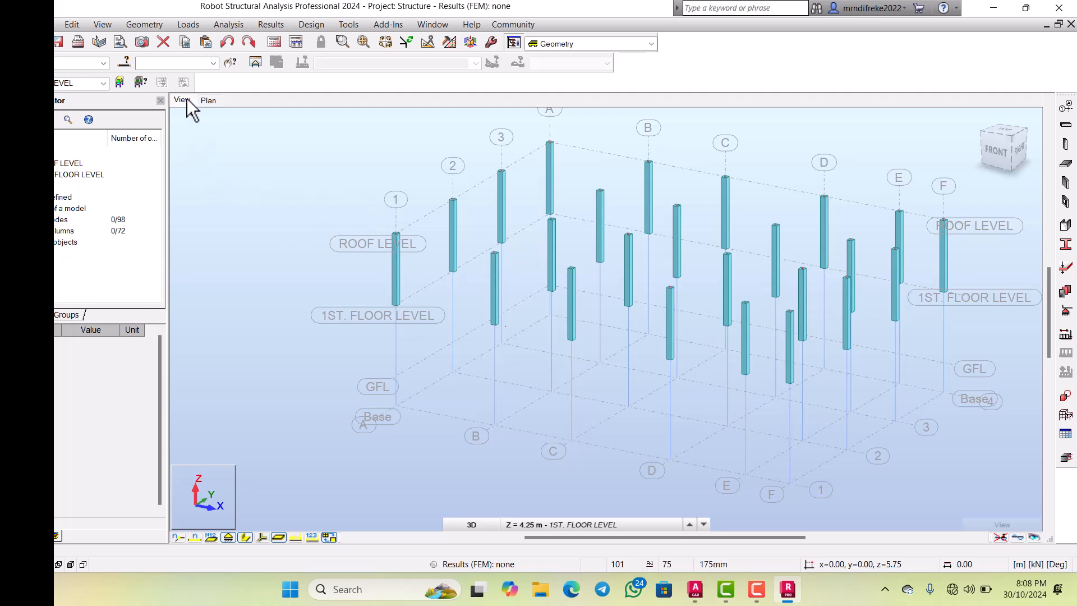
Step: Make the 1st floor level the active story and show its plan view at Z = 4.25 m
{"action": "left_click", "coordinate": [100, 82]}
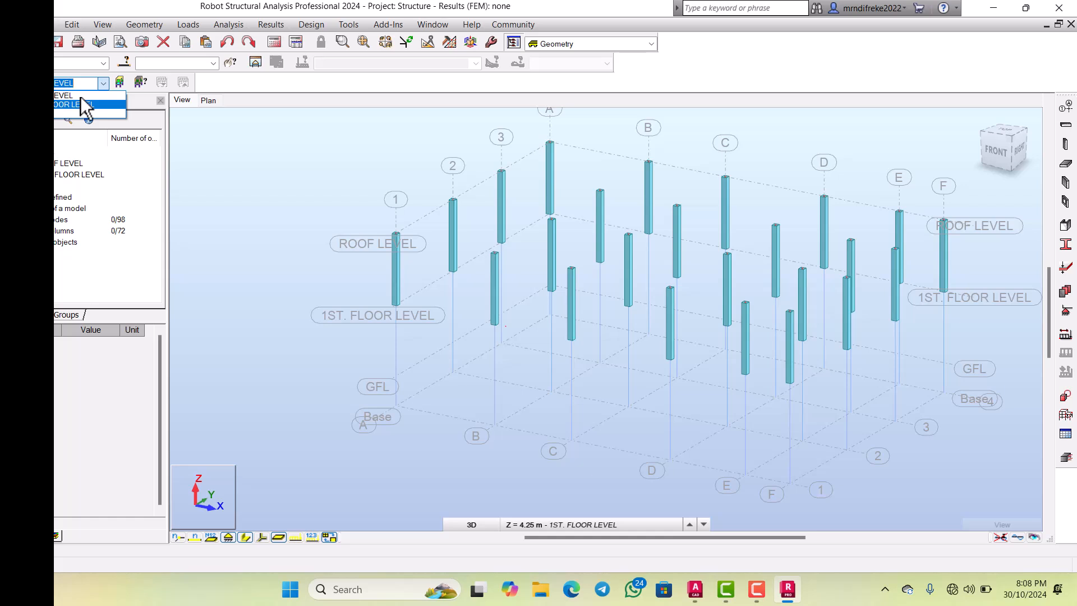
{"action": "left_click", "coordinate": [84, 104]}
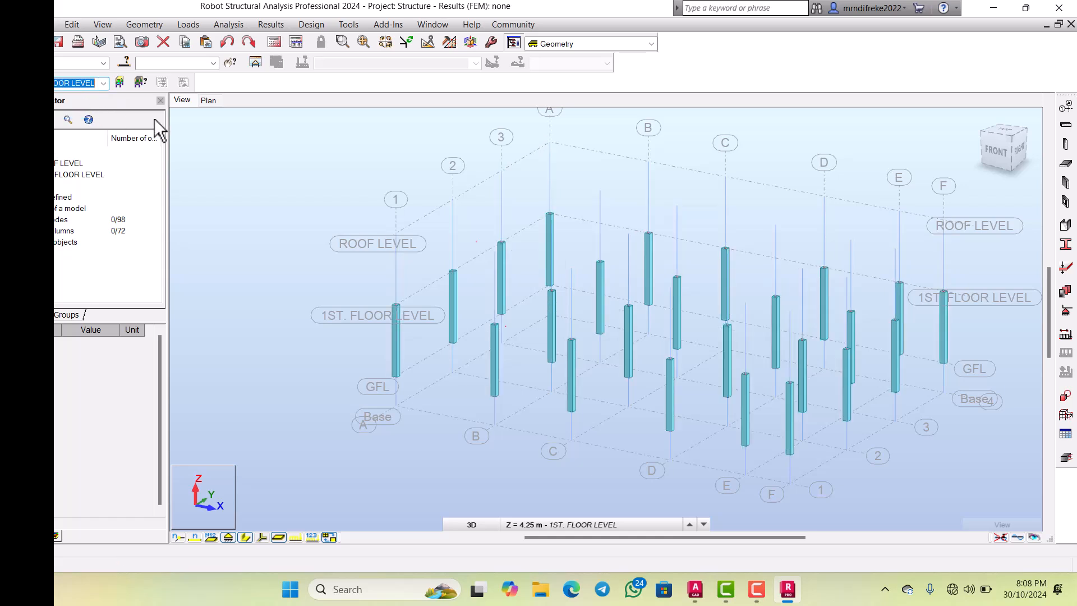
{"action": "left_click", "coordinate": [197, 99]}
{"action": "scroll", "coordinate": [479, 302], "scroll_direction": "down", "scroll_amount": 3}
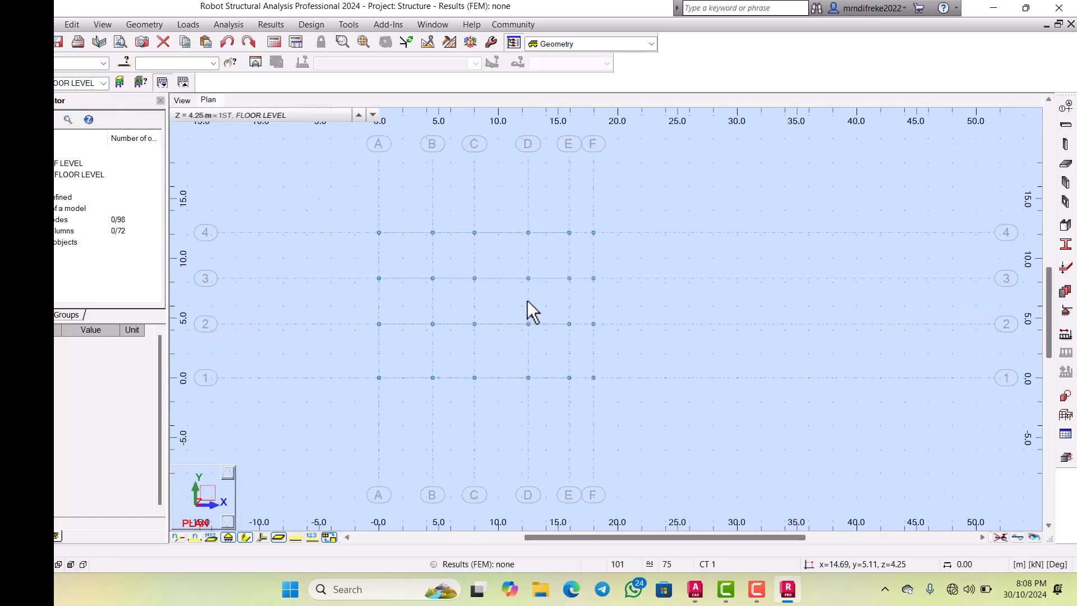
Step: Outline a 150 mm horizontal shell floor by contour on the 1st floor level through grid intersections A4, F4, F2, E2 and E1
{"action": "scroll", "coordinate": [527, 301], "scroll_direction": "down", "scroll_amount": 1}
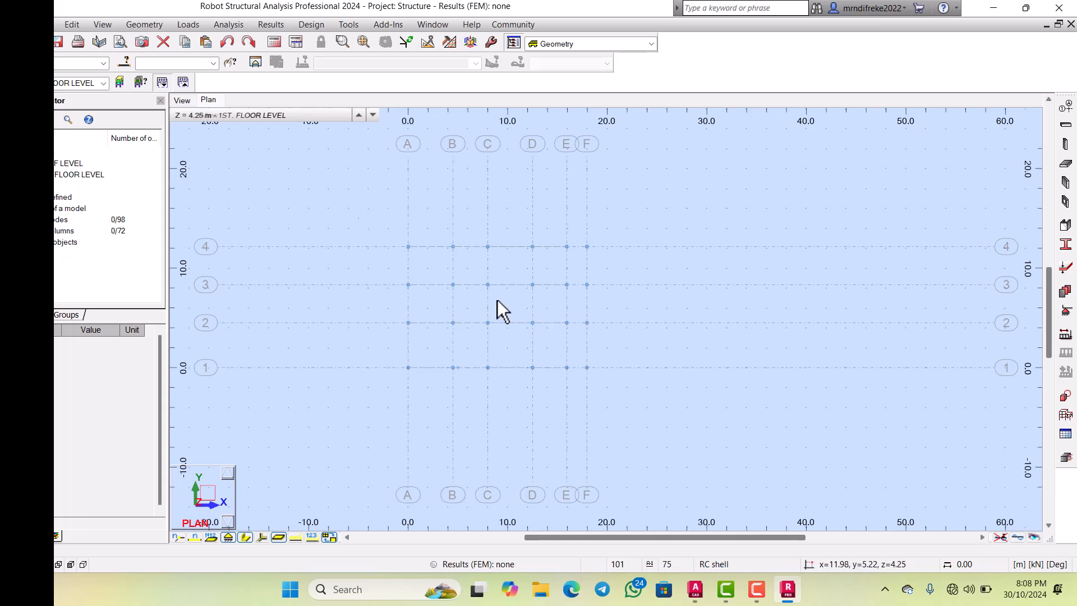
{"action": "scroll", "coordinate": [452, 275], "scroll_direction": "up", "scroll_amount": 4}
{"action": "scroll", "coordinate": [496, 271], "scroll_direction": "down", "scroll_amount": 3}
{"action": "scroll", "coordinate": [556, 332], "scroll_direction": "up", "scroll_amount": 2}
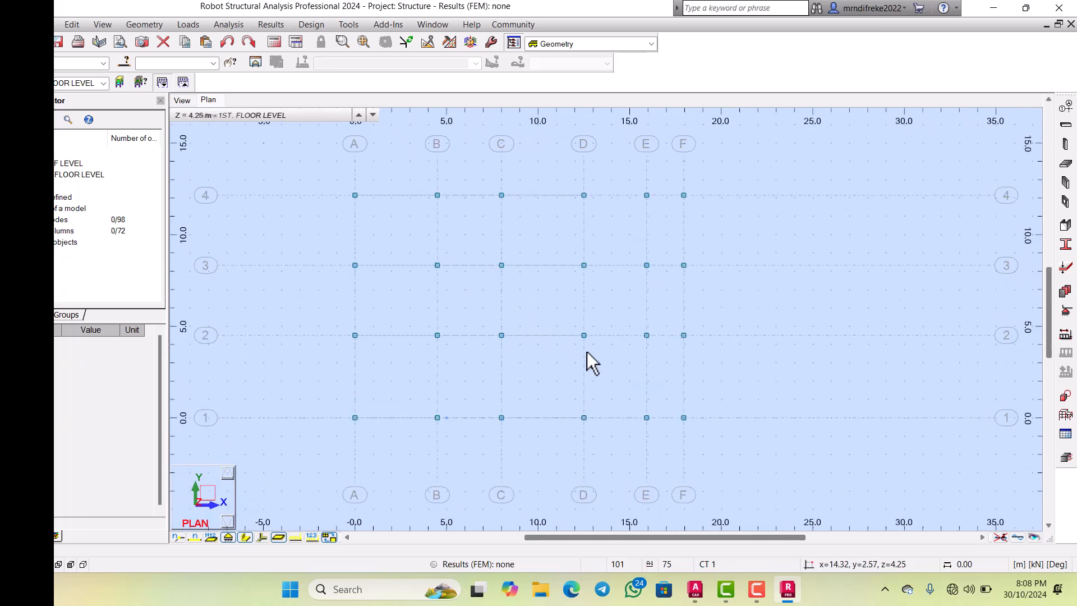
{"action": "scroll", "coordinate": [614, 336], "scroll_direction": "up", "scroll_amount": 1}
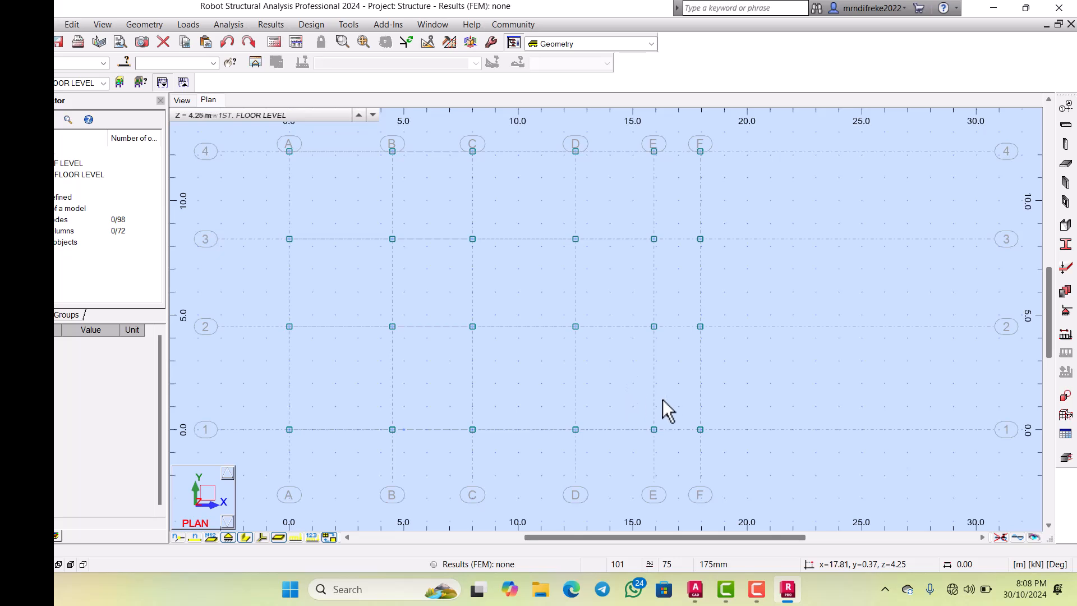
{"action": "scroll", "coordinate": [628, 371], "scroll_direction": "down", "scroll_amount": 1}
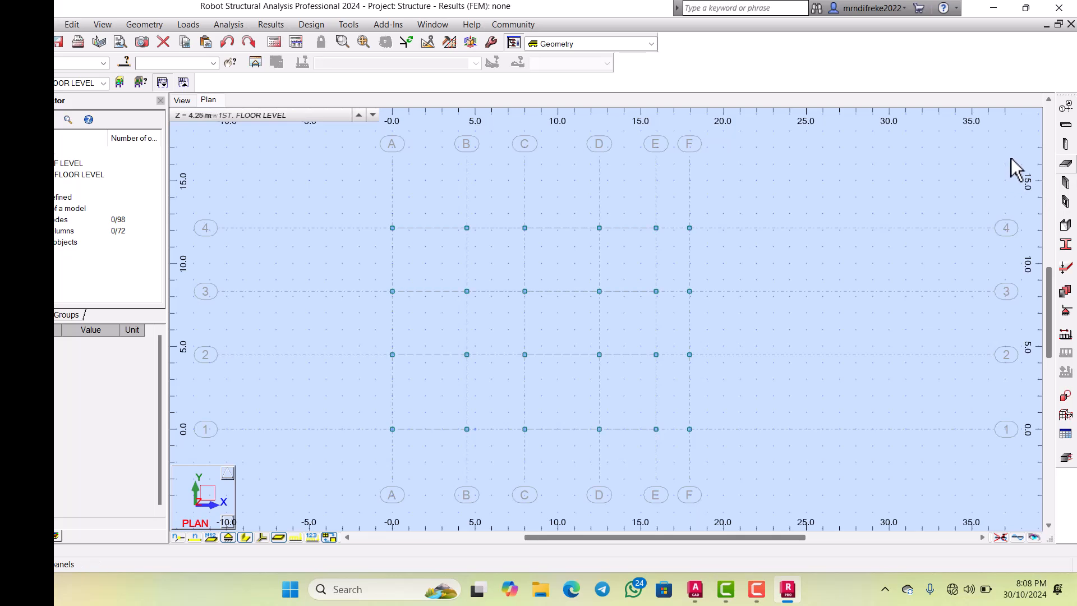
{"action": "left_click", "coordinate": [1065, 163]}
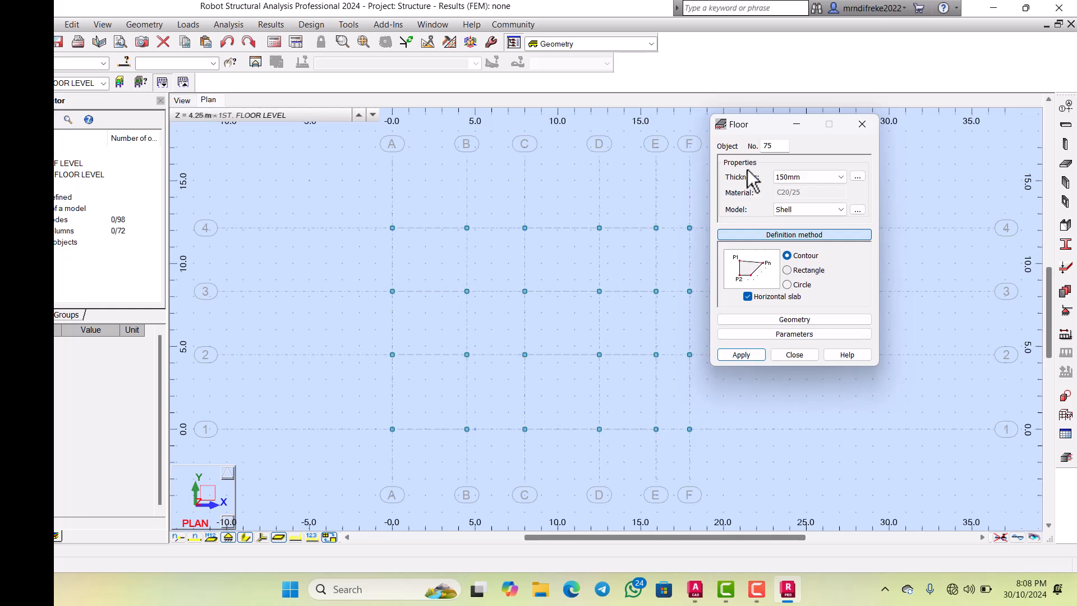
{"action": "left_click_drag", "start_coordinate": [728, 120], "coordinate": [839, 135]}
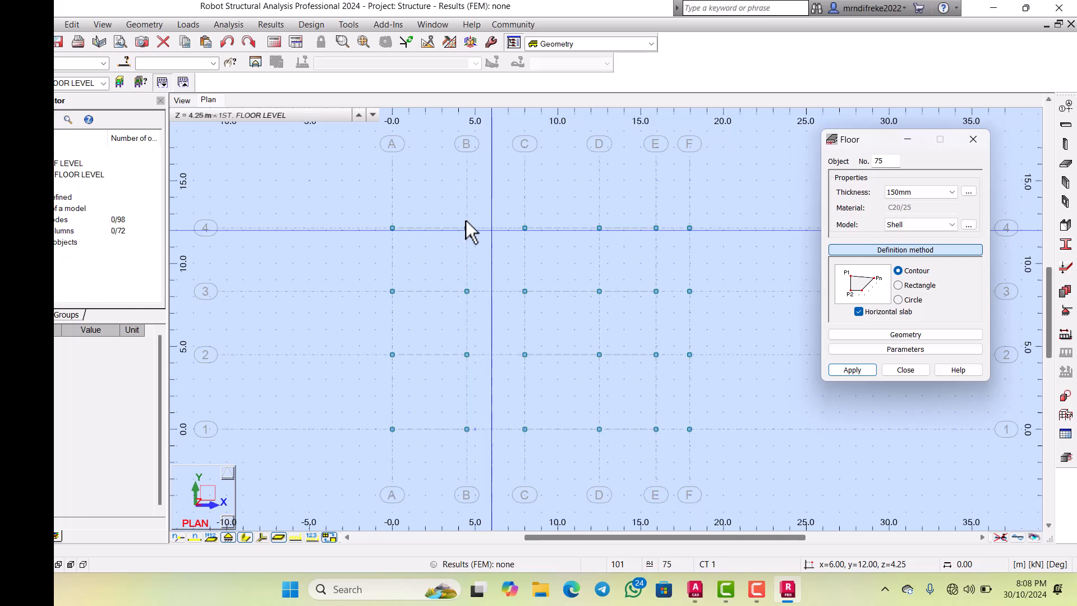
{"action": "scroll", "coordinate": [383, 220], "scroll_direction": "up", "scroll_amount": 2}
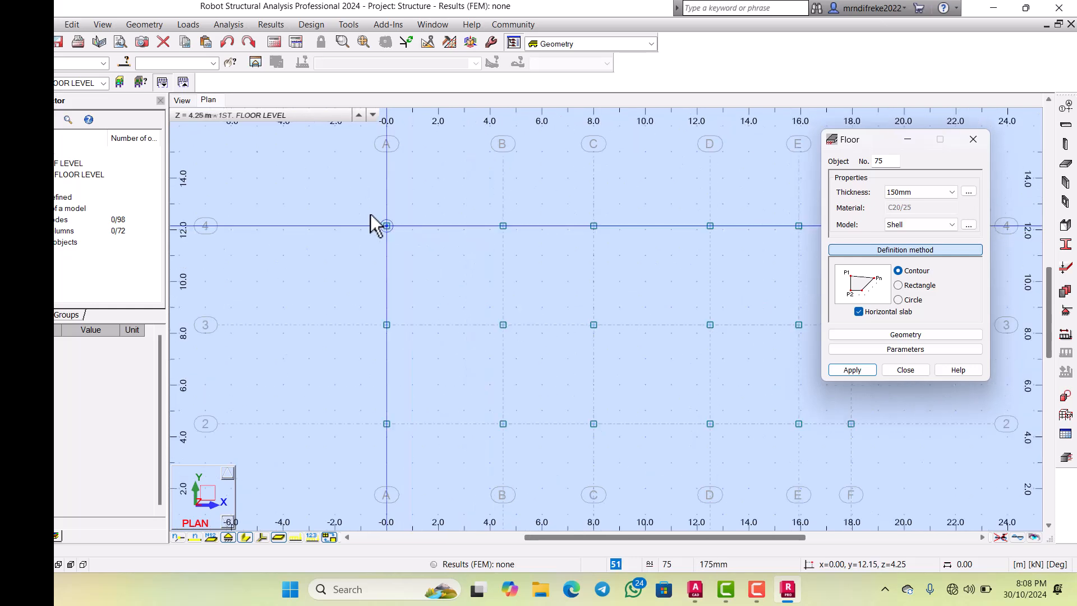
{"action": "scroll", "coordinate": [493, 236], "scroll_direction": "down", "scroll_amount": 2}
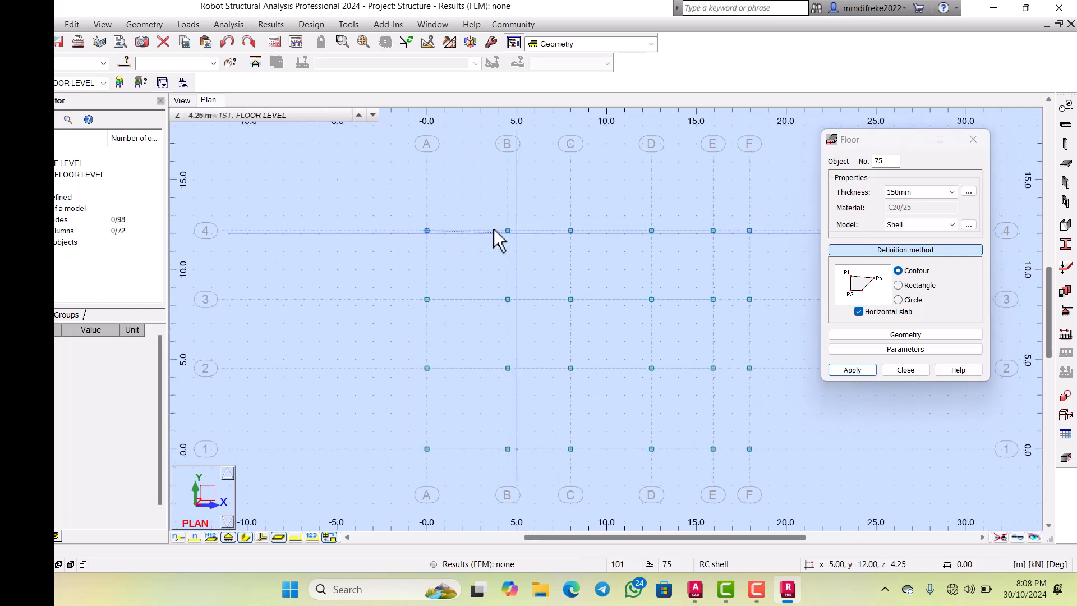
{"action": "scroll", "coordinate": [679, 228], "scroll_direction": "up", "scroll_amount": 2}
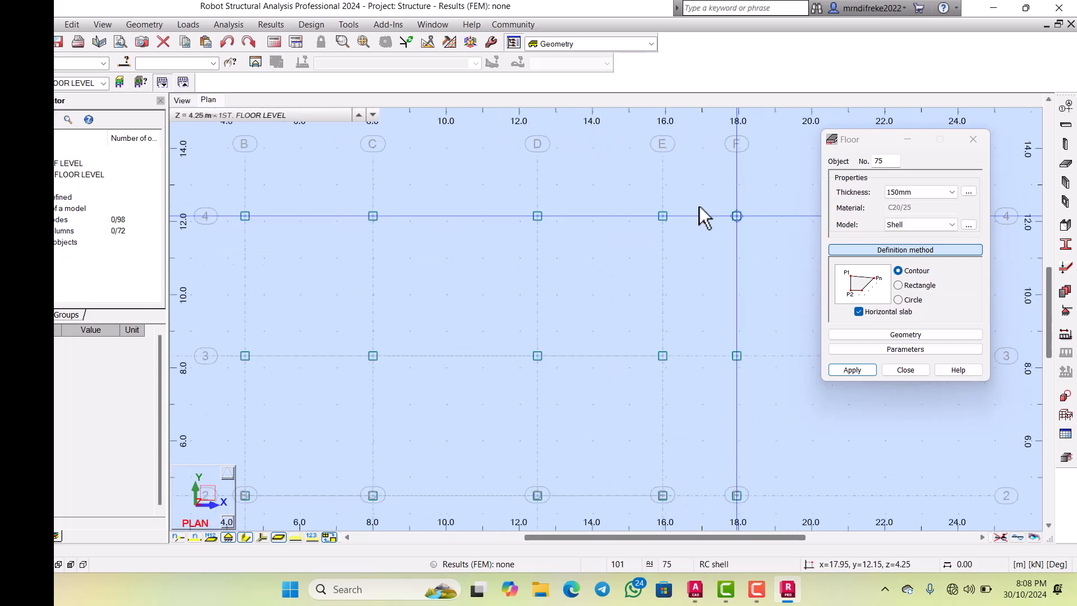
{"action": "scroll", "coordinate": [691, 263], "scroll_direction": "down", "scroll_amount": 5}
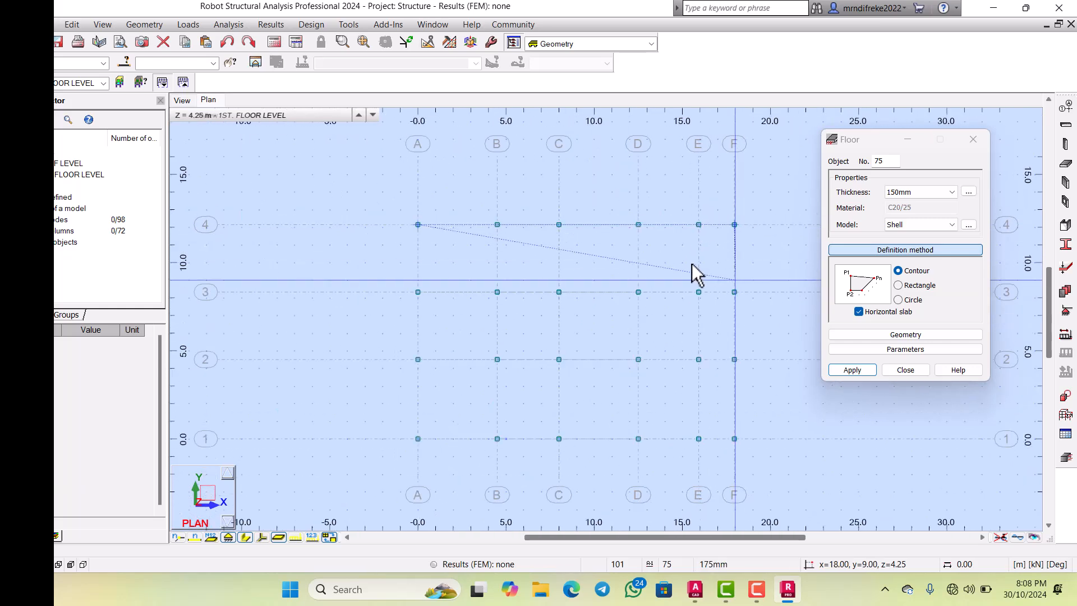
{"action": "scroll", "coordinate": [693, 301], "scroll_direction": "up", "scroll_amount": 4}
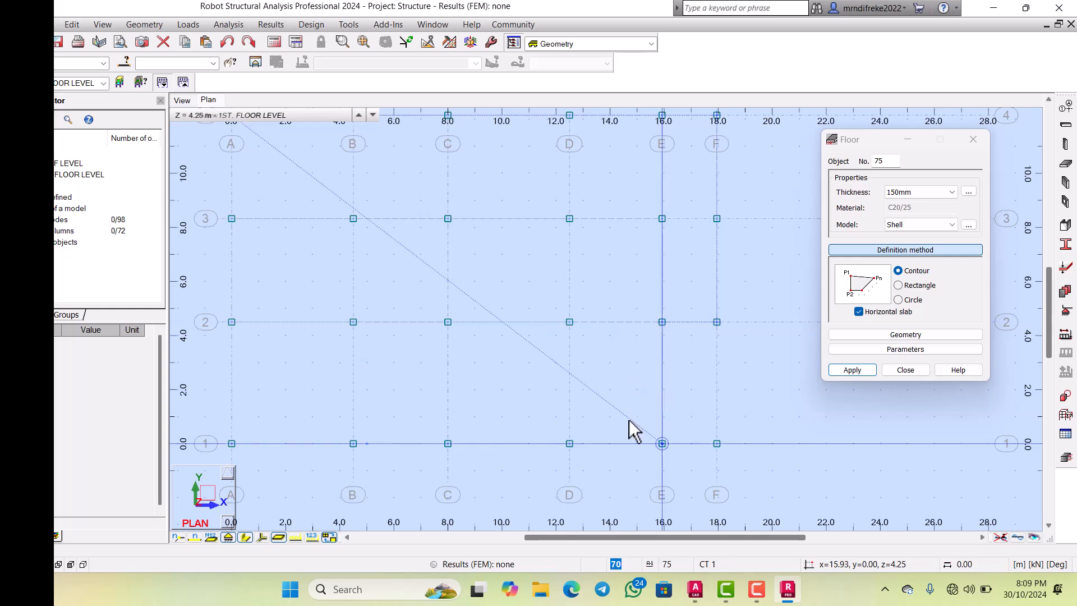
{"action": "scroll", "coordinate": [629, 419], "scroll_direction": "down", "scroll_amount": 3}
{"action": "scroll", "coordinate": [483, 391], "scroll_direction": "up", "scroll_amount": 2}
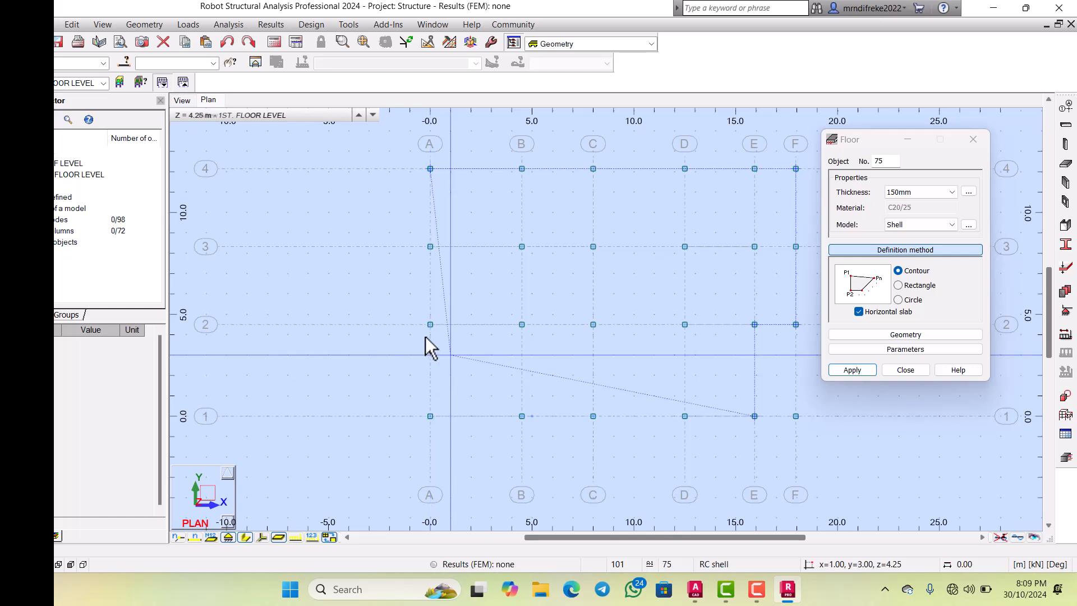
Step: Complete the 150 mm first-floor slab contour along grid axes A–F and 1–4, leaving out the bay between E–F and 1–2
{"action": "left_click", "coordinate": [410, 394]}
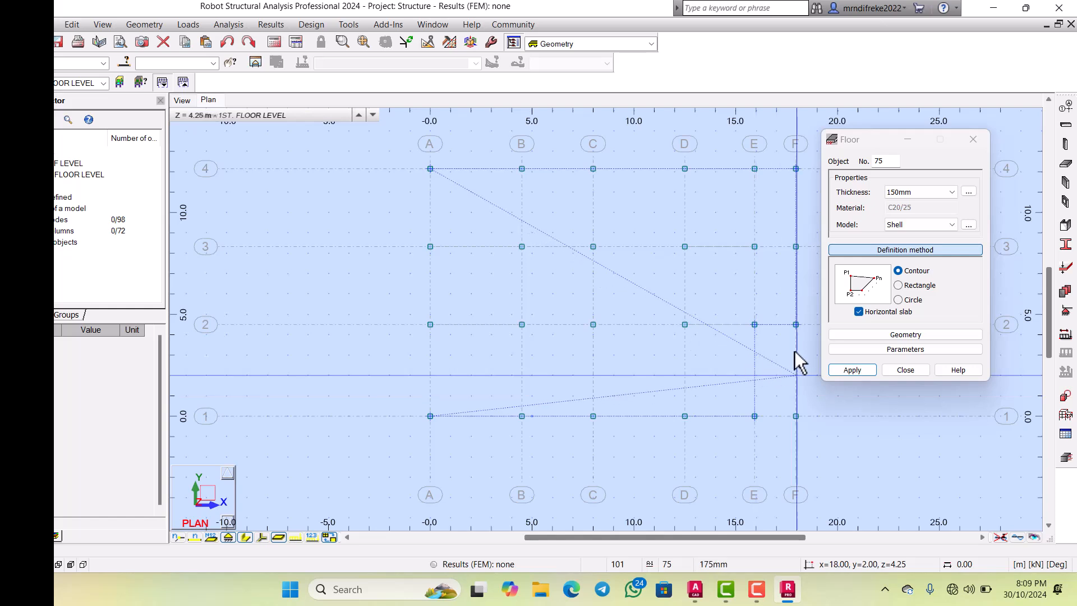
{"action": "left_click", "coordinate": [833, 369]}
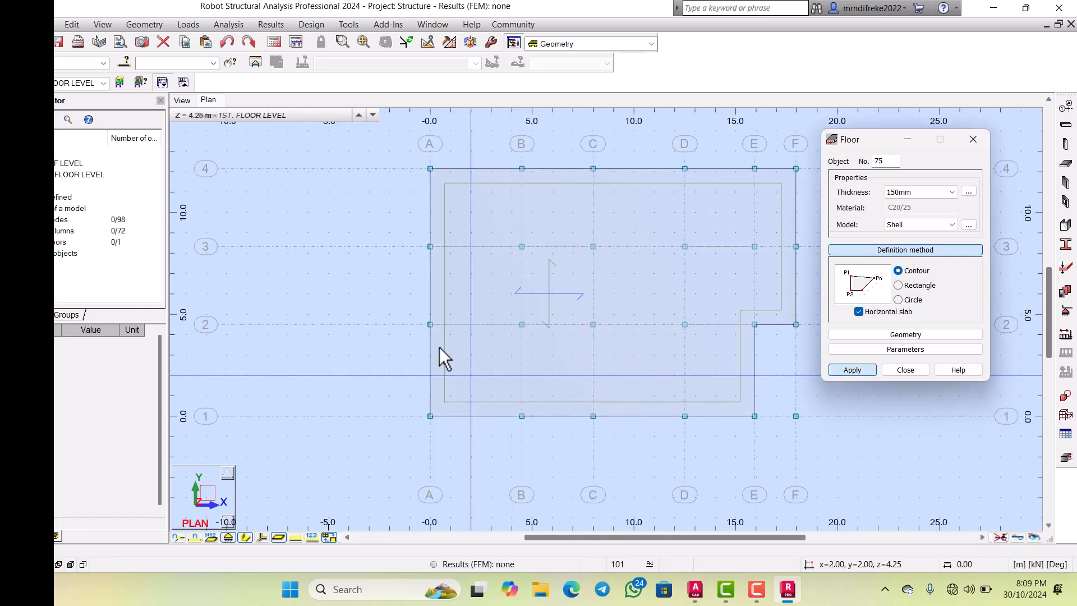
{"action": "left_click", "coordinate": [897, 369]}
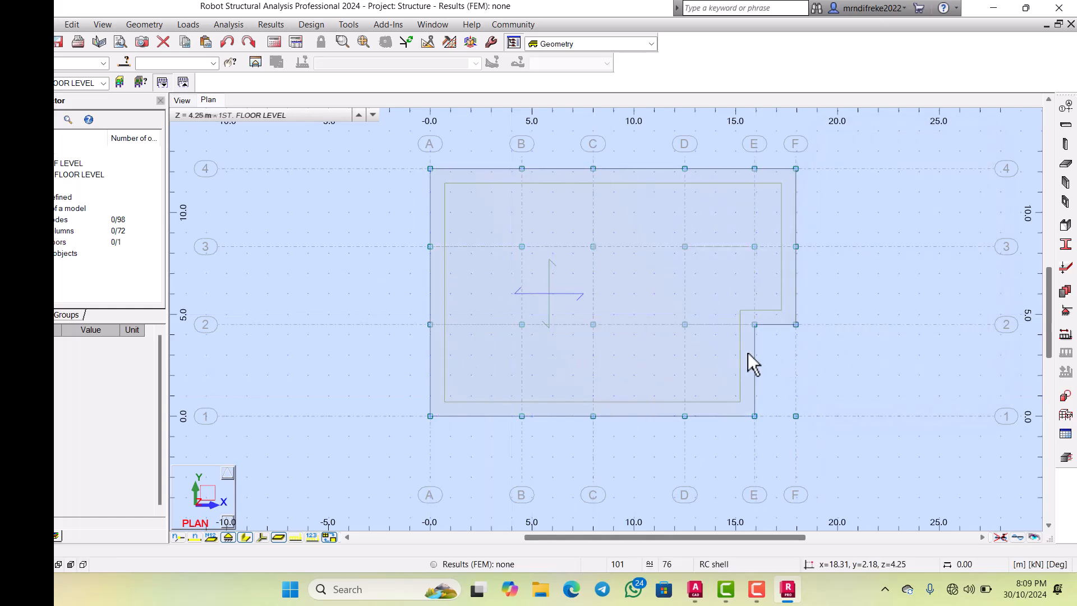
Step: Delete the 150 mm floor slab from the first-floor plan
{"action": "scroll", "coordinate": [577, 318], "scroll_direction": "down", "scroll_amount": 3}
{"action": "scroll", "coordinate": [608, 334], "scroll_direction": "up", "scroll_amount": 2}
{"action": "scroll", "coordinate": [762, 297], "scroll_direction": "up", "scroll_amount": 1}
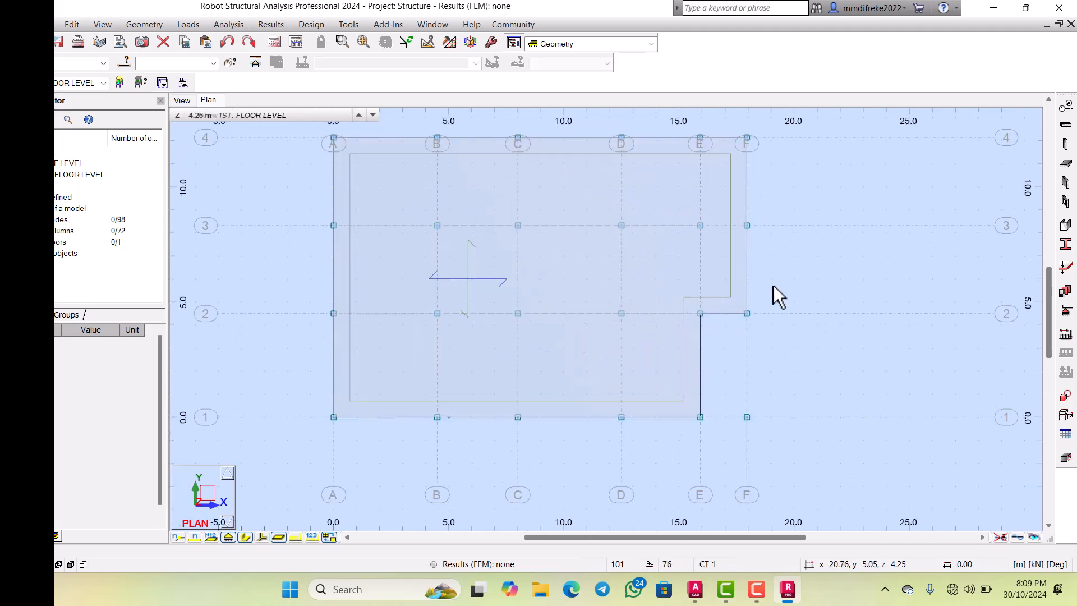
{"action": "scroll", "coordinate": [757, 278], "scroll_direction": "down", "scroll_amount": 1}
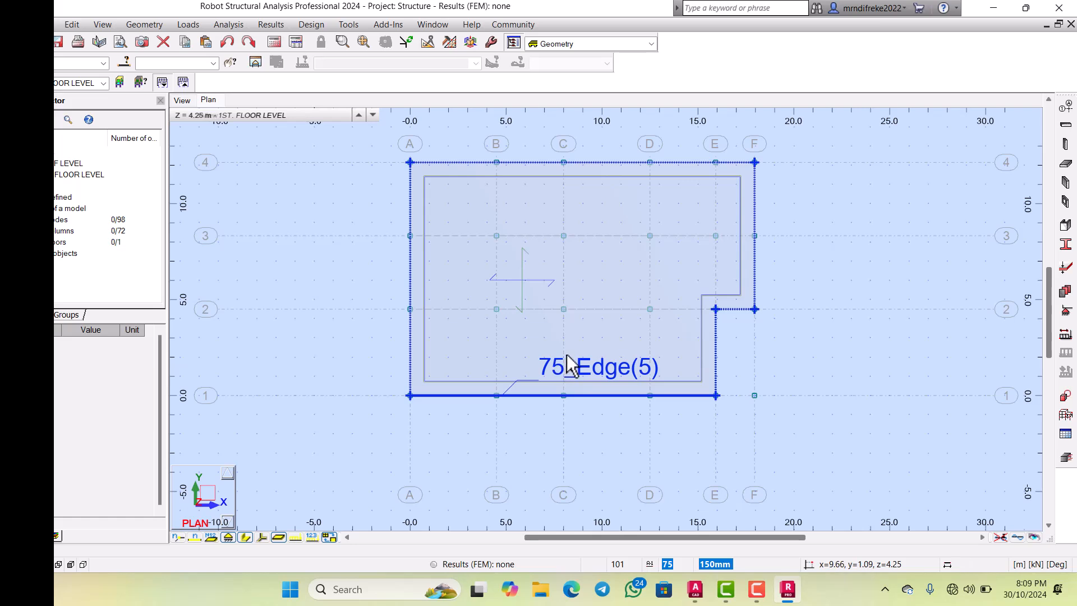
{"action": "left_click", "coordinate": [572, 361]}
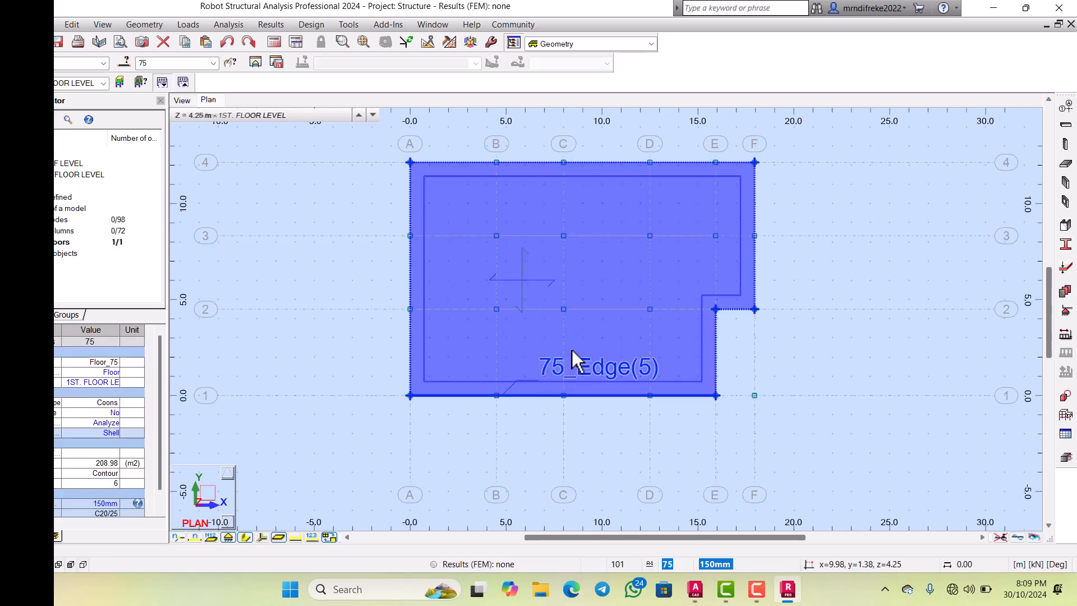
{"action": "key", "text": "Delete"}
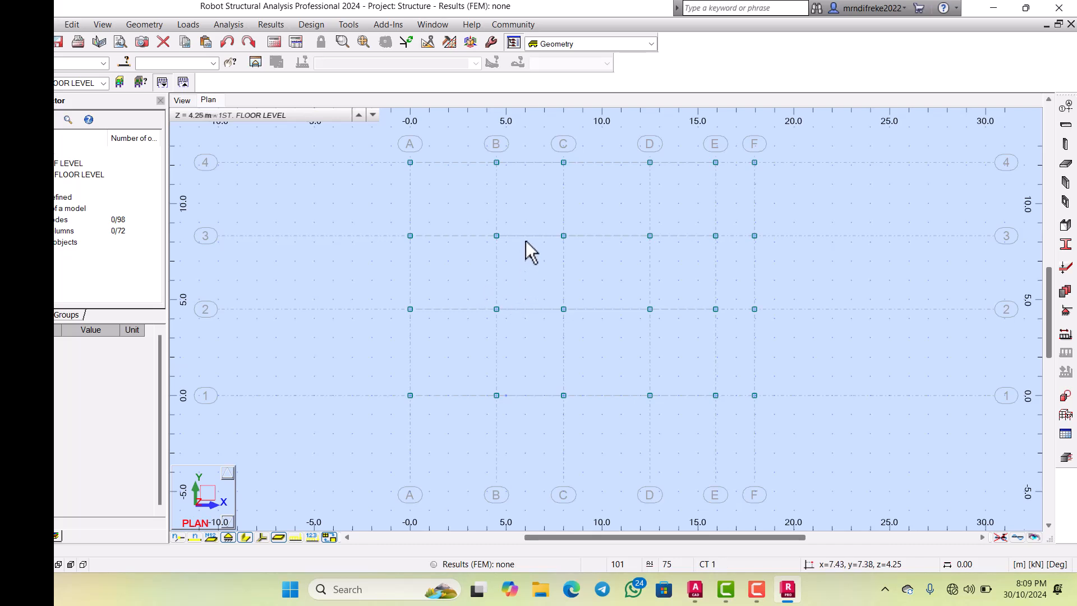
Step: Set up a horizontal RC beam definition with section FLBM 1 and the Drag option enabled
{"action": "scroll", "coordinate": [552, 269], "scroll_direction": "down", "scroll_amount": 2}
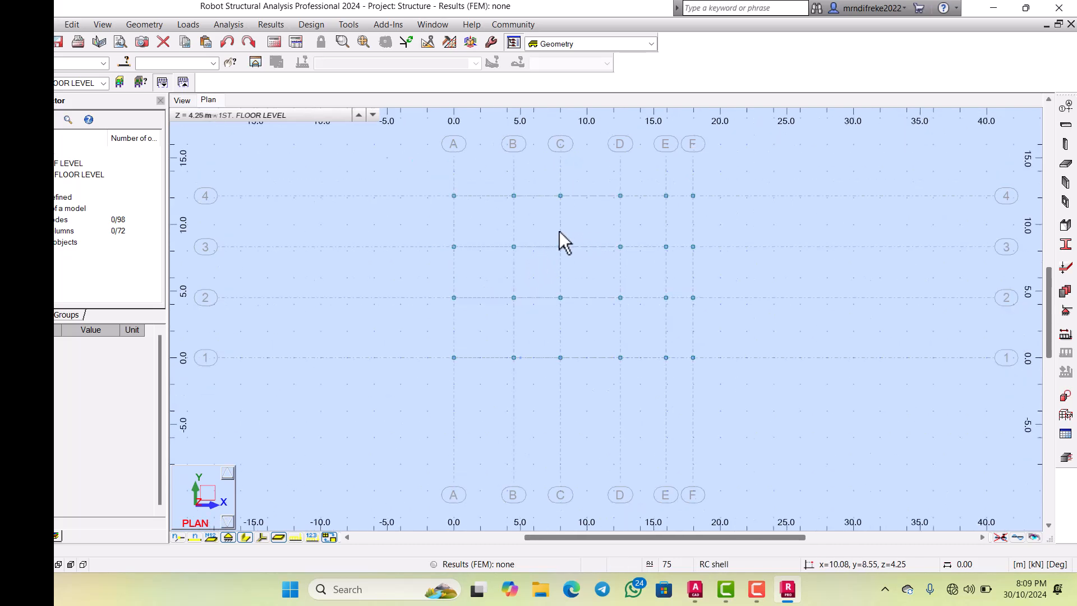
{"action": "scroll", "coordinate": [560, 237], "scroll_direction": "up", "scroll_amount": 2}
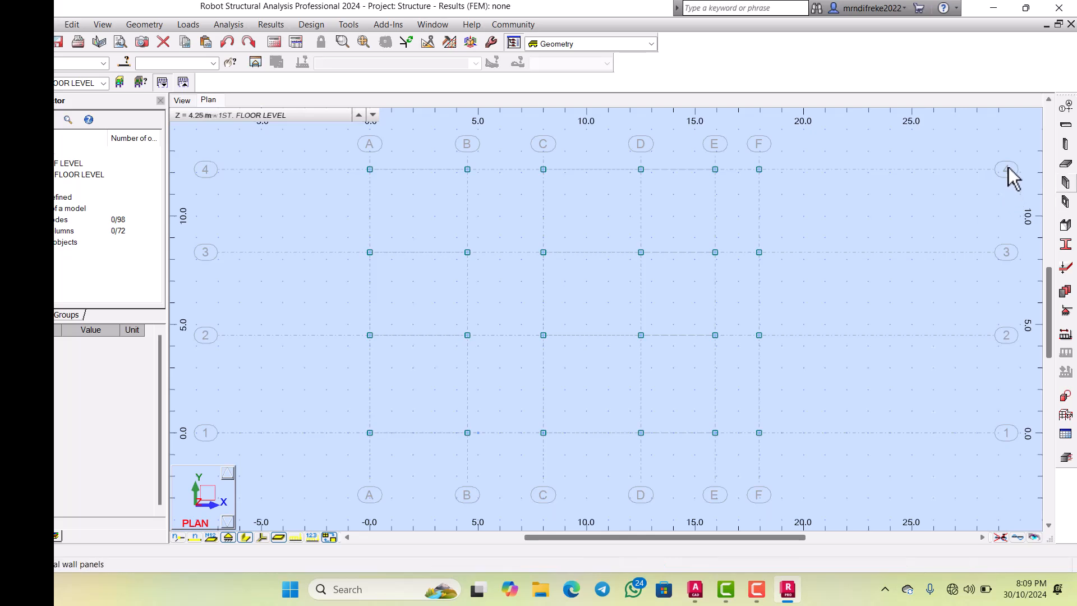
{"action": "left_click", "coordinate": [1065, 125]}
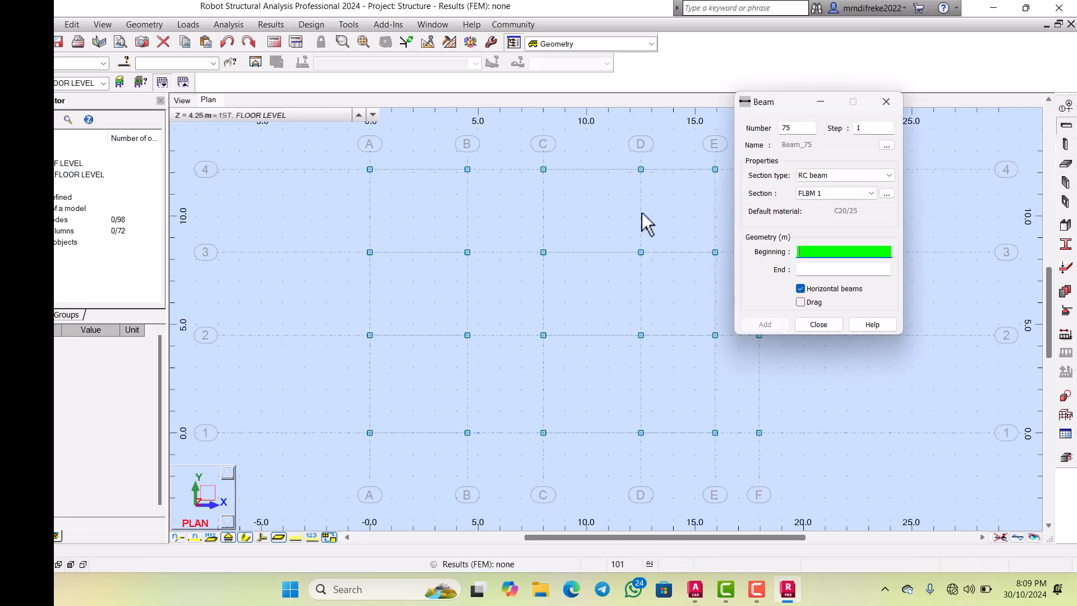
{"action": "left_click", "coordinate": [799, 189]}
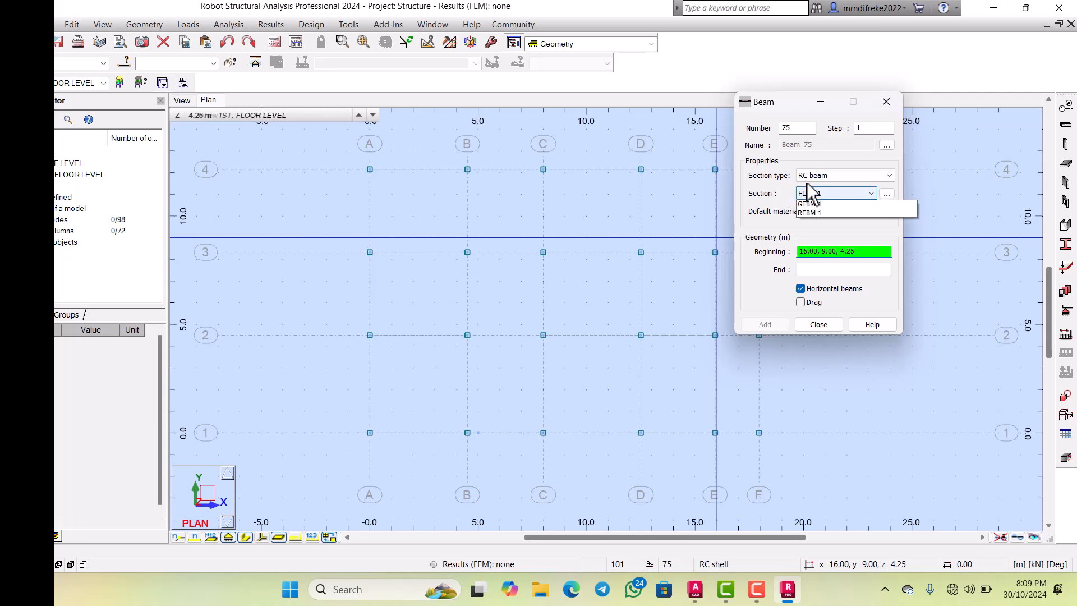
{"action": "left_click", "coordinate": [796, 189]}
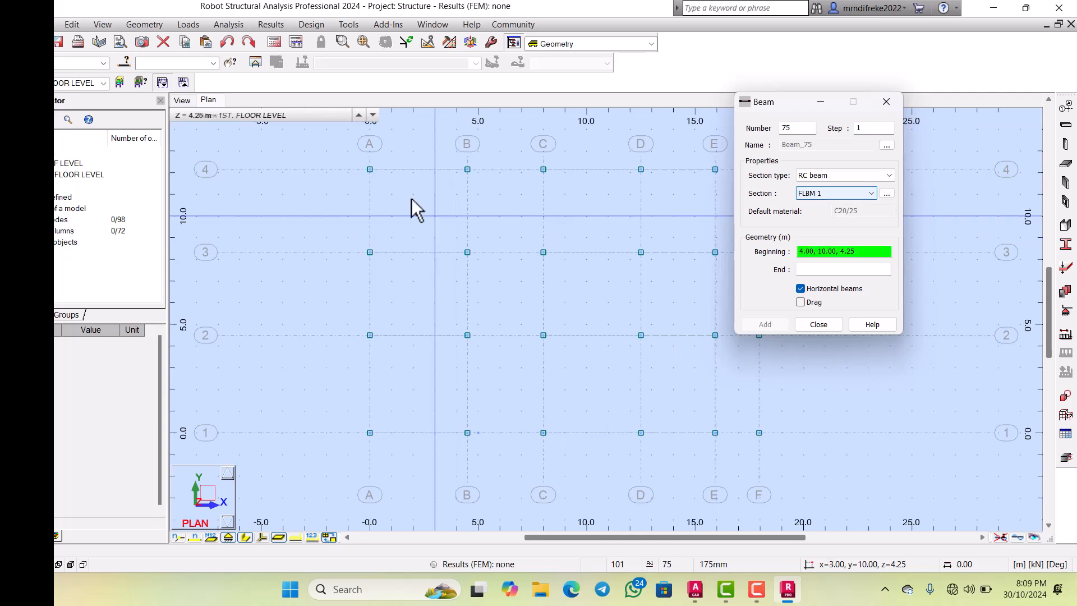
{"action": "scroll", "coordinate": [363, 213], "scroll_direction": "up", "scroll_amount": 3}
{"action": "scroll", "coordinate": [350, 188], "scroll_direction": "down", "scroll_amount": 2}
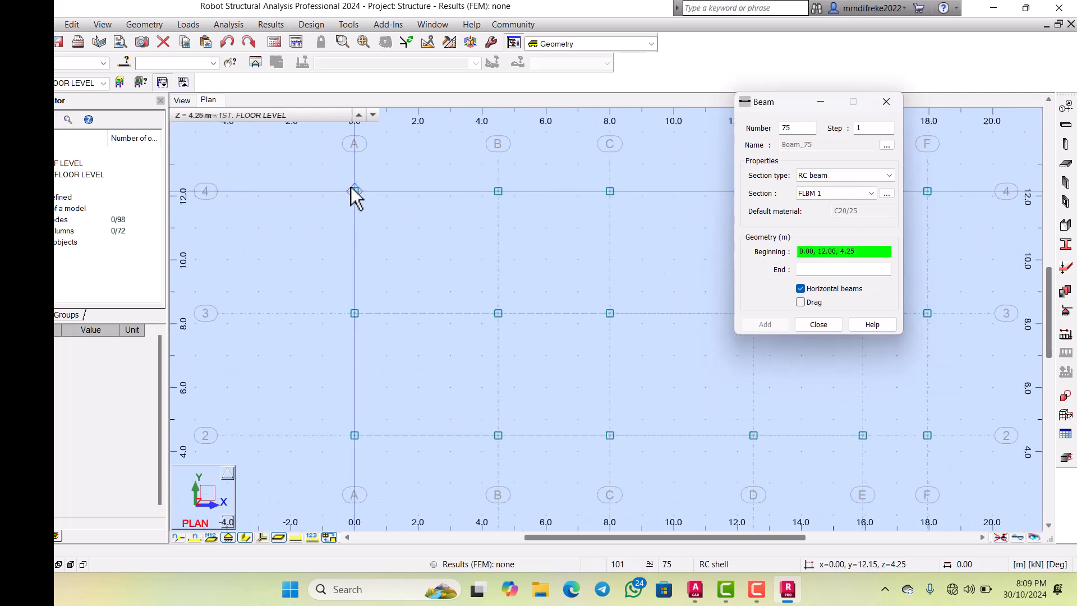
{"action": "left_click", "coordinate": [801, 301]}
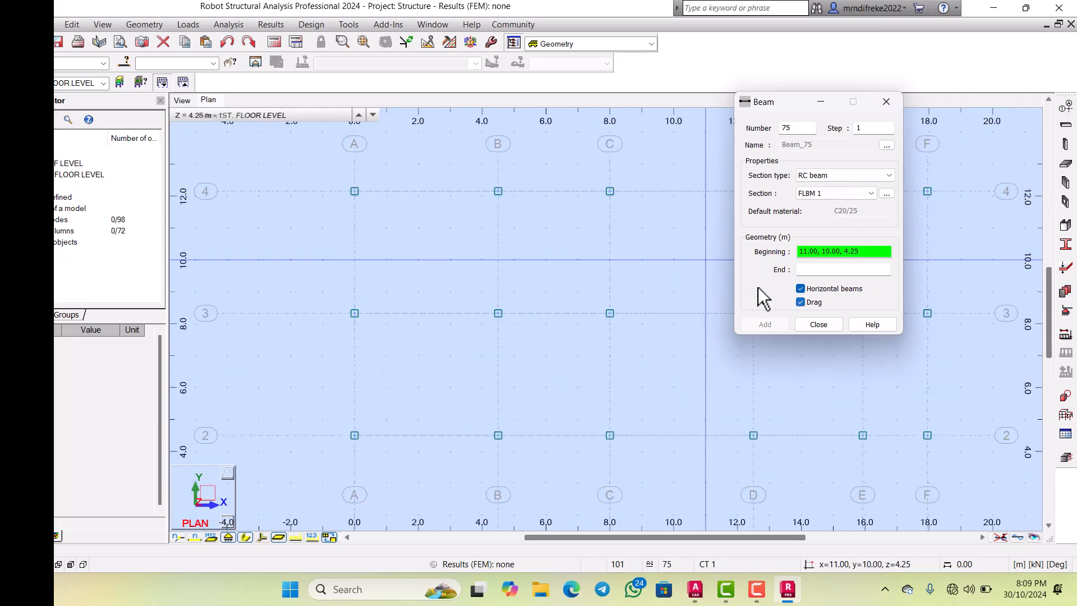
Step: Draw FLBM 1 beams along grid axis 4 from A (0.00, 12.15, 4.25) through B to C
{"action": "scroll", "coordinate": [433, 249], "scroll_direction": "down", "scroll_amount": 4}
{"action": "scroll", "coordinate": [389, 236], "scroll_direction": "up", "scroll_amount": 1}
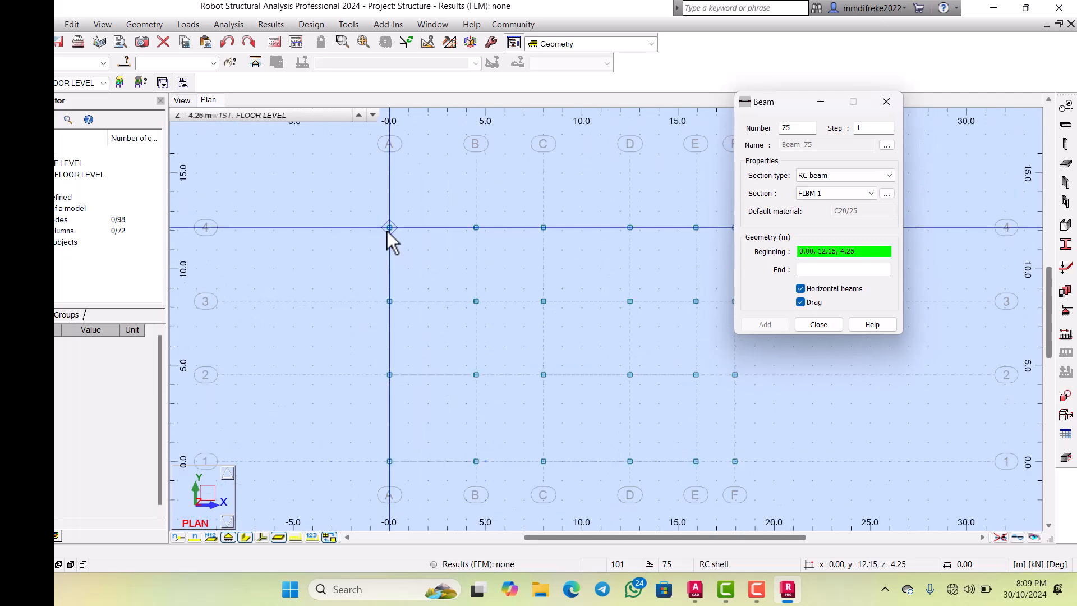
{"action": "scroll", "coordinate": [387, 230], "scroll_direction": "down", "scroll_amount": 3}
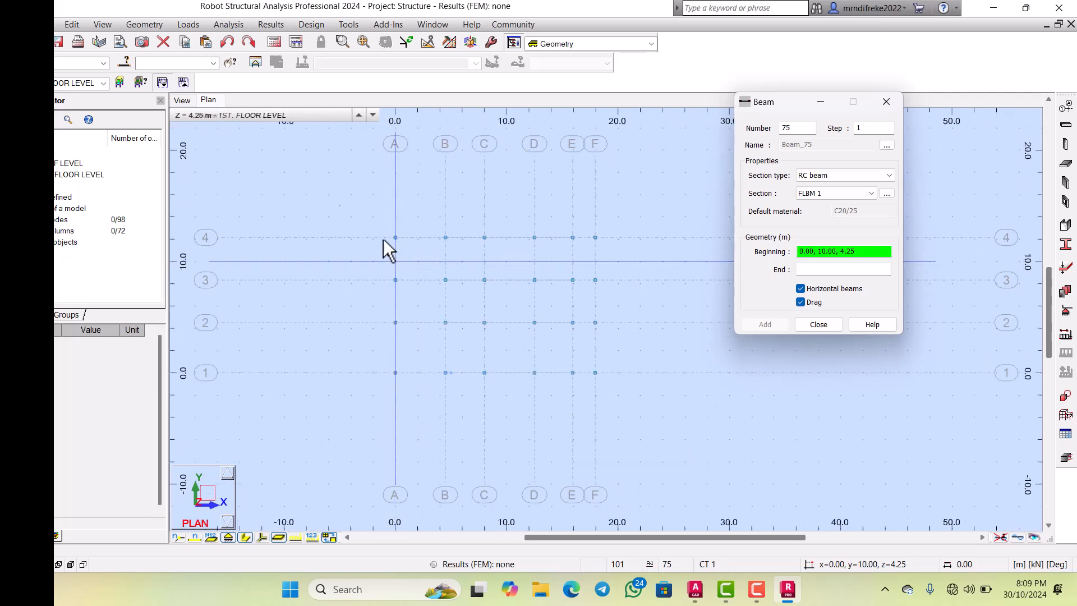
{"action": "scroll", "coordinate": [399, 238], "scroll_direction": "up", "scroll_amount": 1}
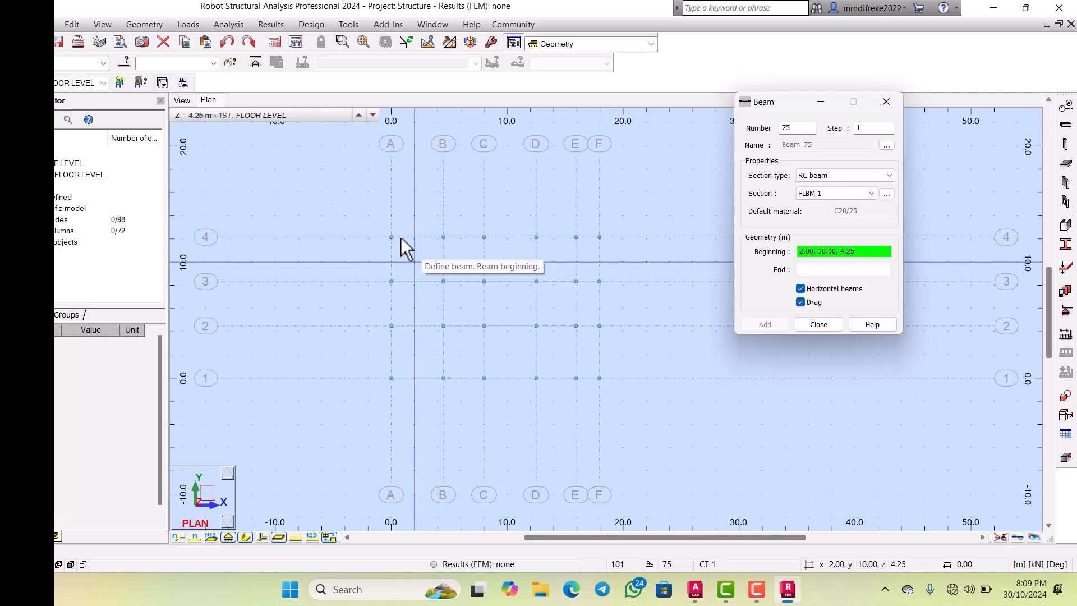
{"action": "scroll", "coordinate": [375, 229], "scroll_direction": "up", "scroll_amount": 3}
{"action": "left_click", "coordinate": [366, 224]}
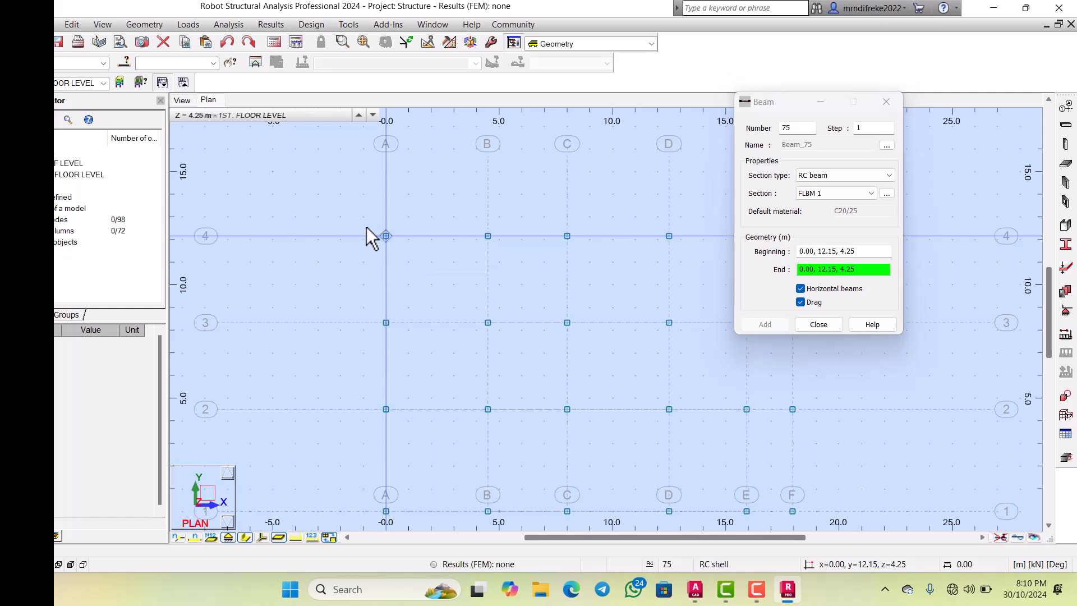
{"action": "scroll", "coordinate": [362, 234], "scroll_direction": "up", "scroll_amount": 2}
{"action": "left_click", "coordinate": [422, 229]}
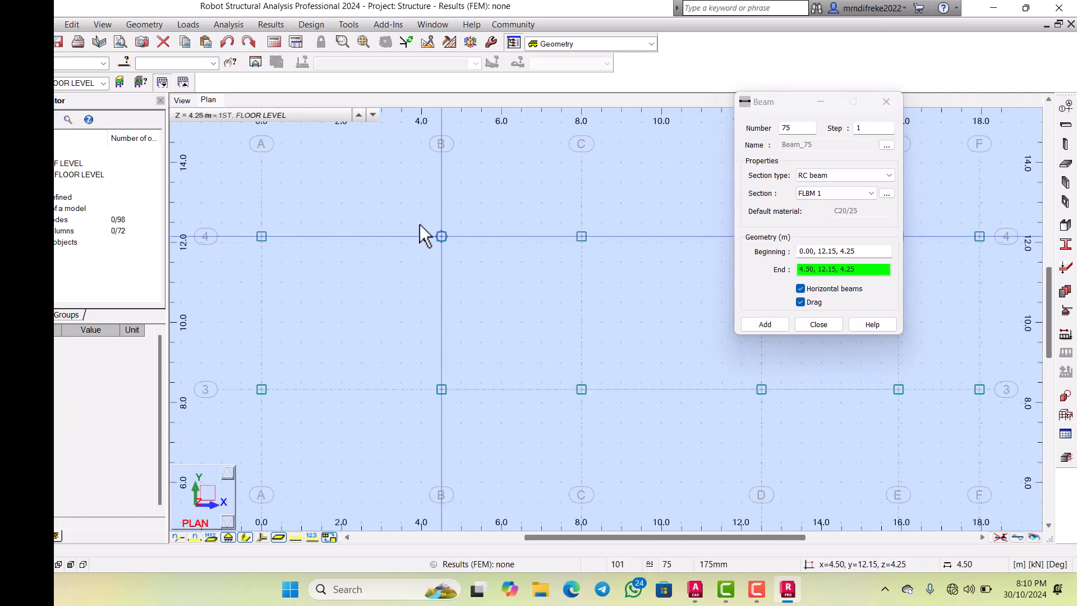
{"action": "scroll", "coordinate": [437, 232], "scroll_direction": "up", "scroll_amount": 1}
{"action": "scroll", "coordinate": [511, 225], "scroll_direction": "up", "scroll_amount": 1}
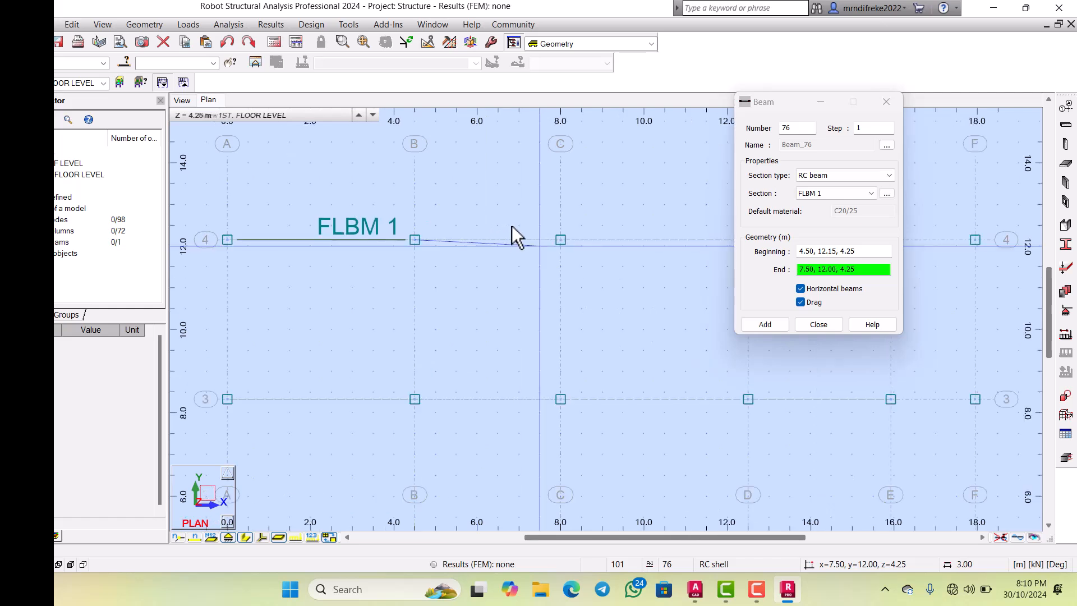
{"action": "left_click", "coordinate": [560, 240]}
Step: Continue the FLBM 1 beams along grid axis 4 from C through D and E to F
{"action": "scroll", "coordinate": [415, 240], "scroll_direction": "down", "scroll_amount": 2}
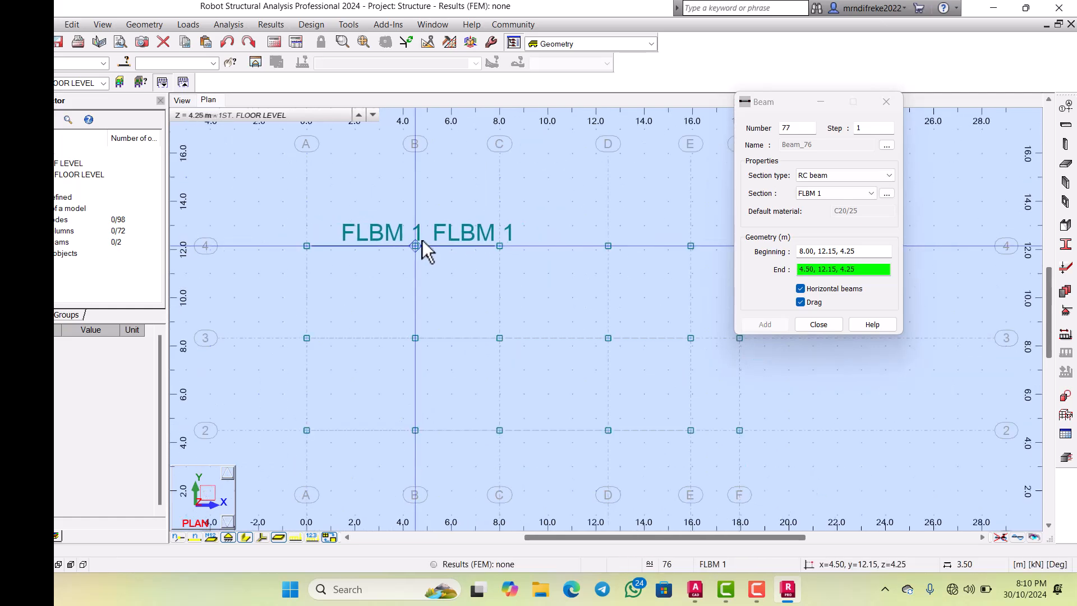
{"action": "left_click", "coordinate": [591, 233]}
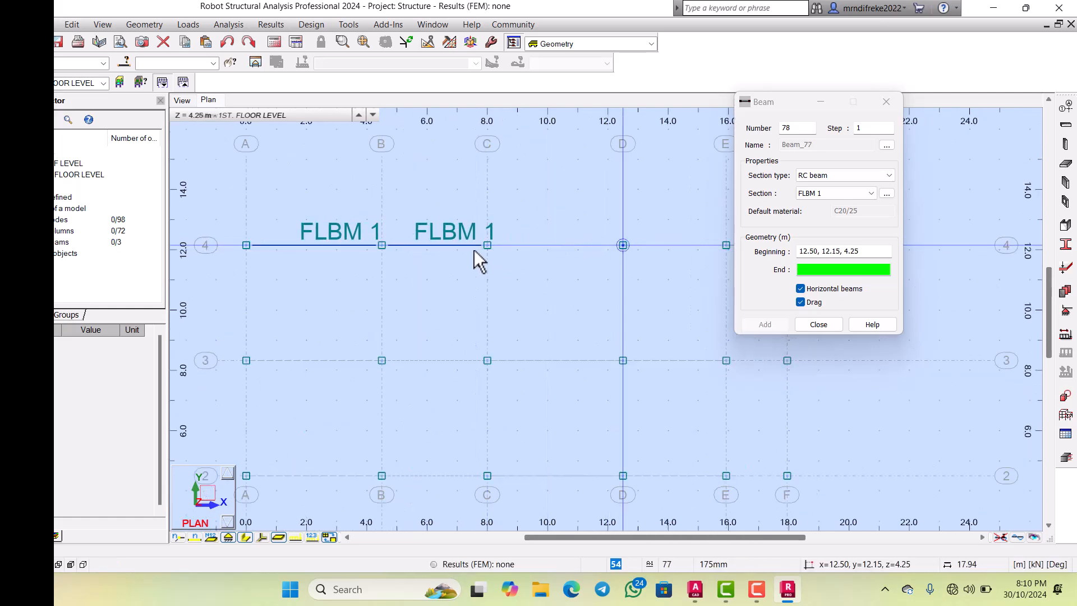
{"action": "scroll", "coordinate": [439, 251], "scroll_direction": "down", "scroll_amount": 2}
{"action": "scroll", "coordinate": [538, 244], "scroll_direction": "up", "scroll_amount": 2}
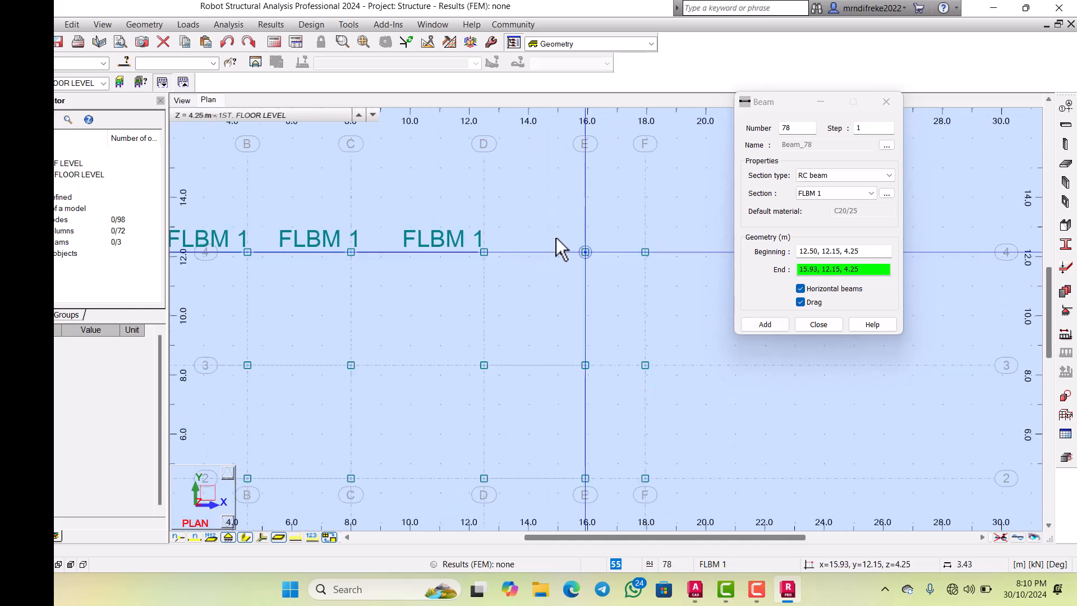
{"action": "left_click", "coordinate": [585, 251]}
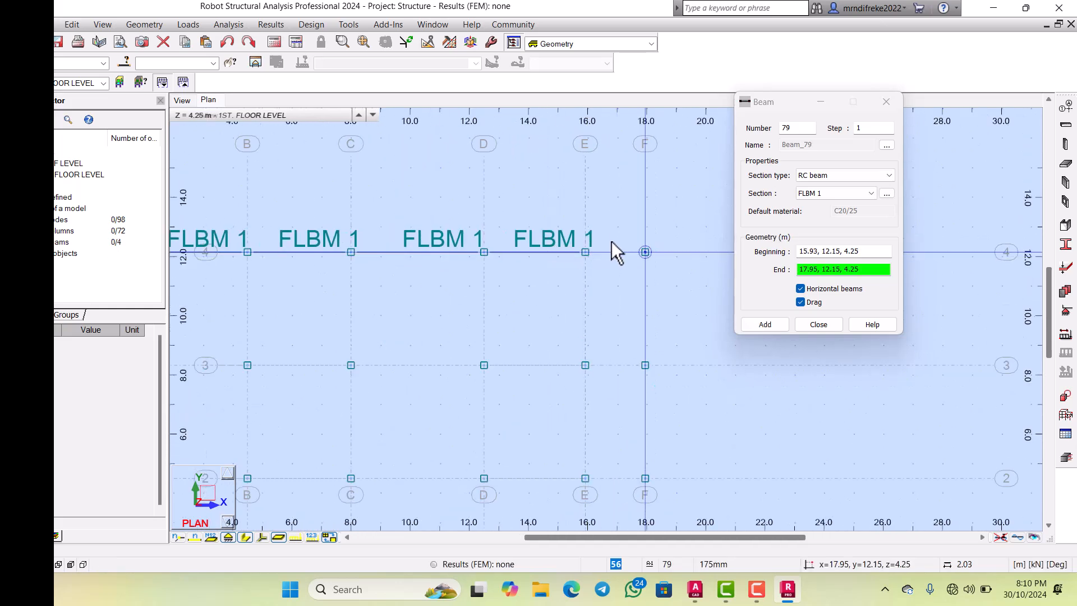
{"action": "left_click", "coordinate": [611, 242]}
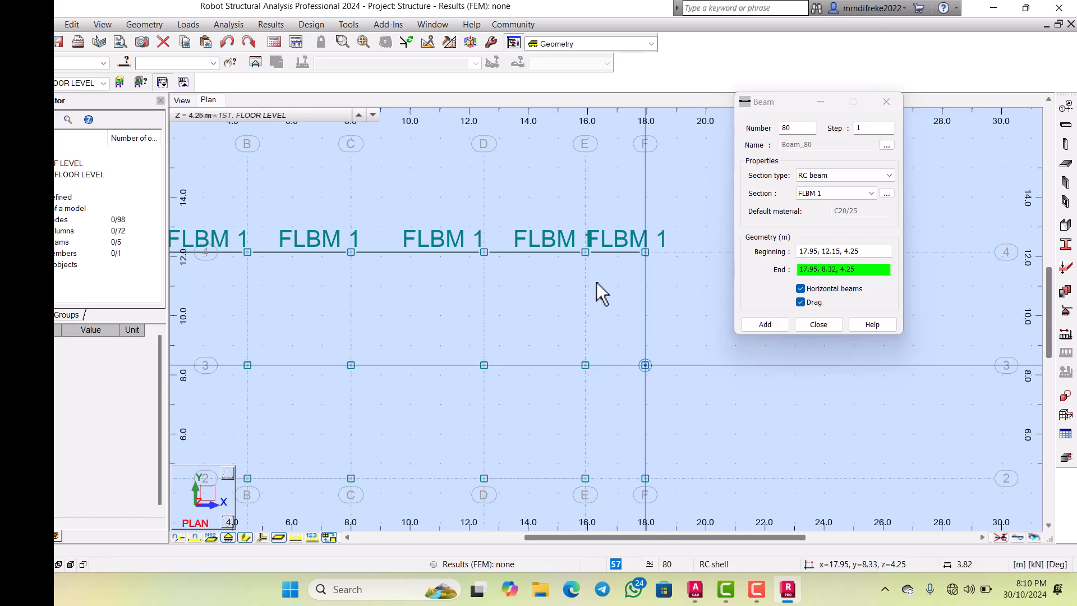
Step: Draw FLBM 1 beams along grid axis F from axis 4 through axes 3 and 2 to axis 1
{"action": "left_click", "coordinate": [598, 277]}
{"action": "scroll", "coordinate": [603, 314], "scroll_direction": "down", "scroll_amount": 2}
{"action": "scroll", "coordinate": [607, 393], "scroll_direction": "up", "scroll_amount": 3}
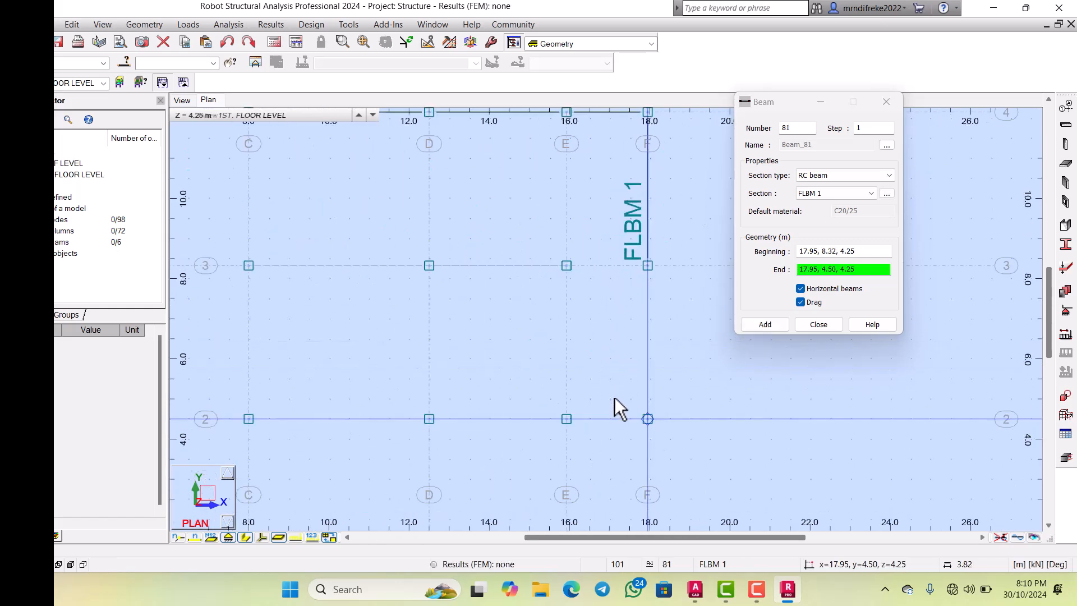
{"action": "left_click", "coordinate": [615, 396]}
{"action": "scroll", "coordinate": [620, 258], "scroll_direction": "down", "scroll_amount": 2}
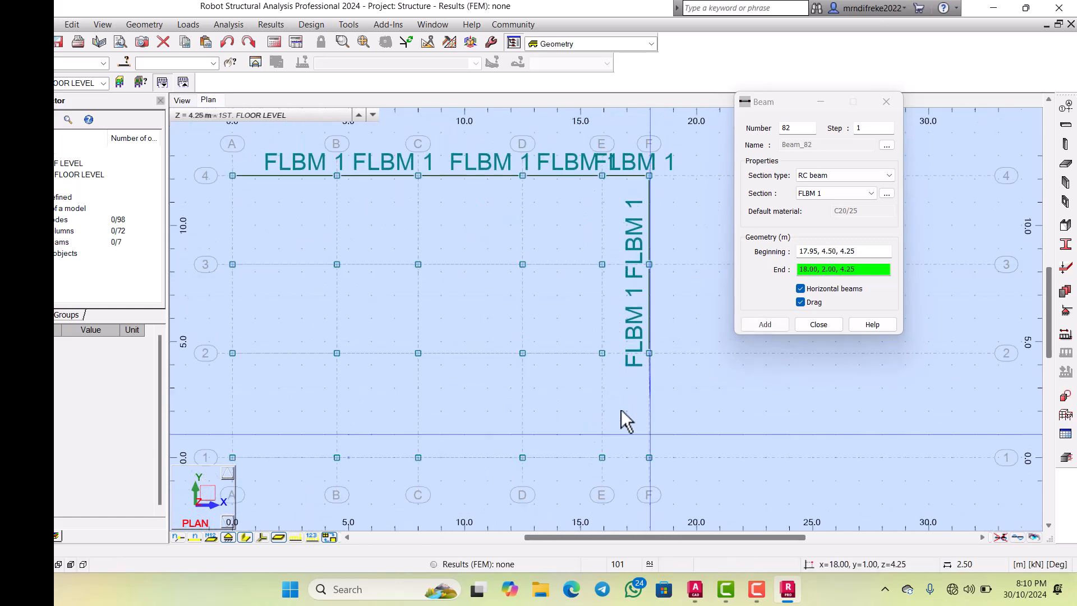
{"action": "left_click", "coordinate": [620, 432]}
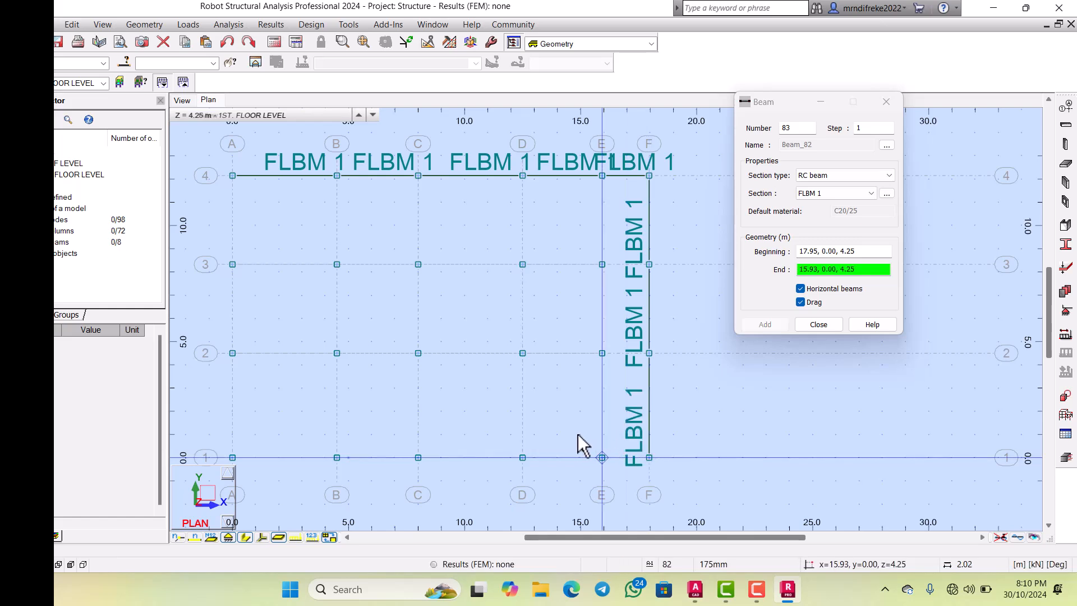
Step: Draw FLBM 1 beams along grid axis 1 from F through E, D, C and B to A
{"action": "left_click", "coordinate": [562, 435]}
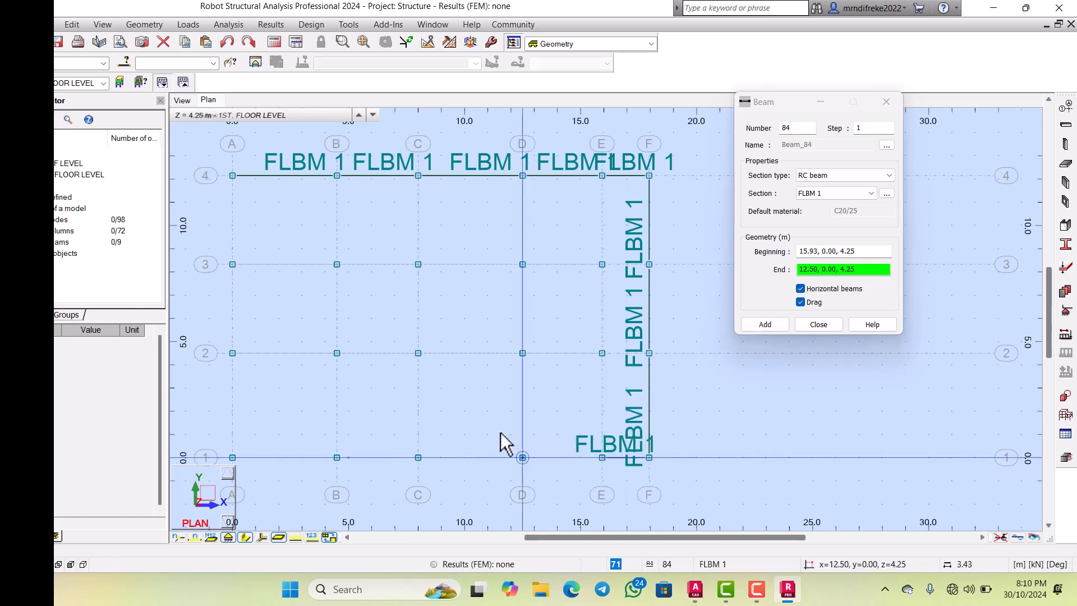
{"action": "left_click", "coordinate": [399, 435]}
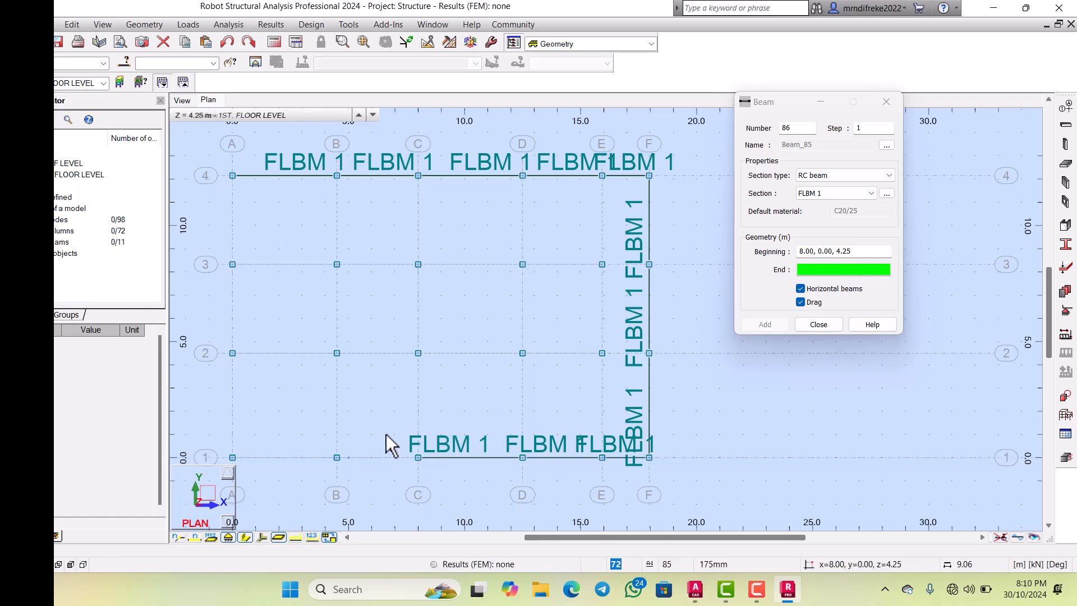
{"action": "left_click", "coordinate": [325, 434]}
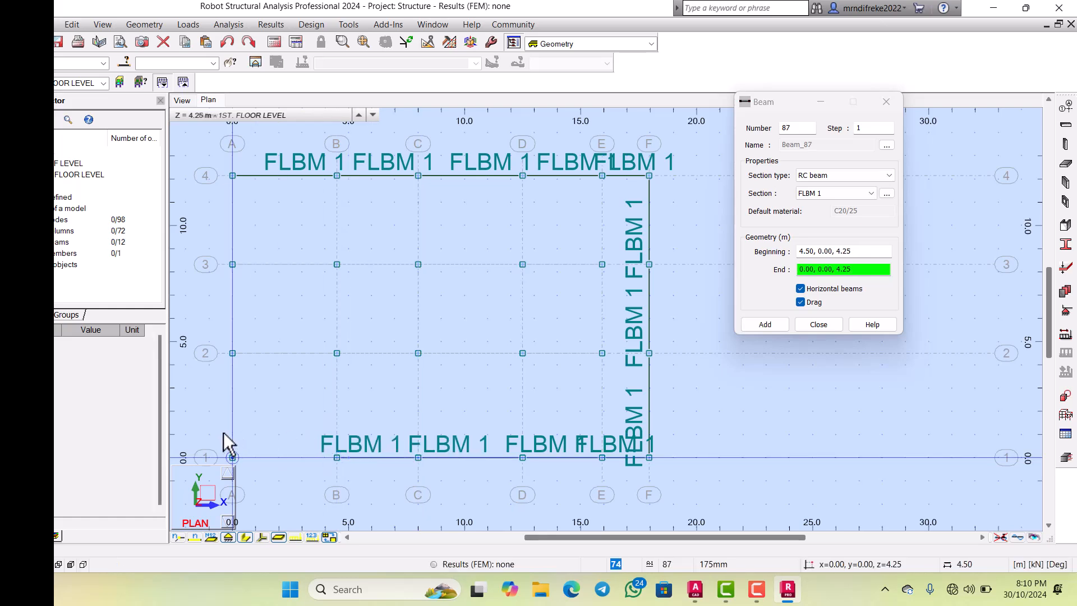
{"action": "left_click", "coordinate": [223, 432]}
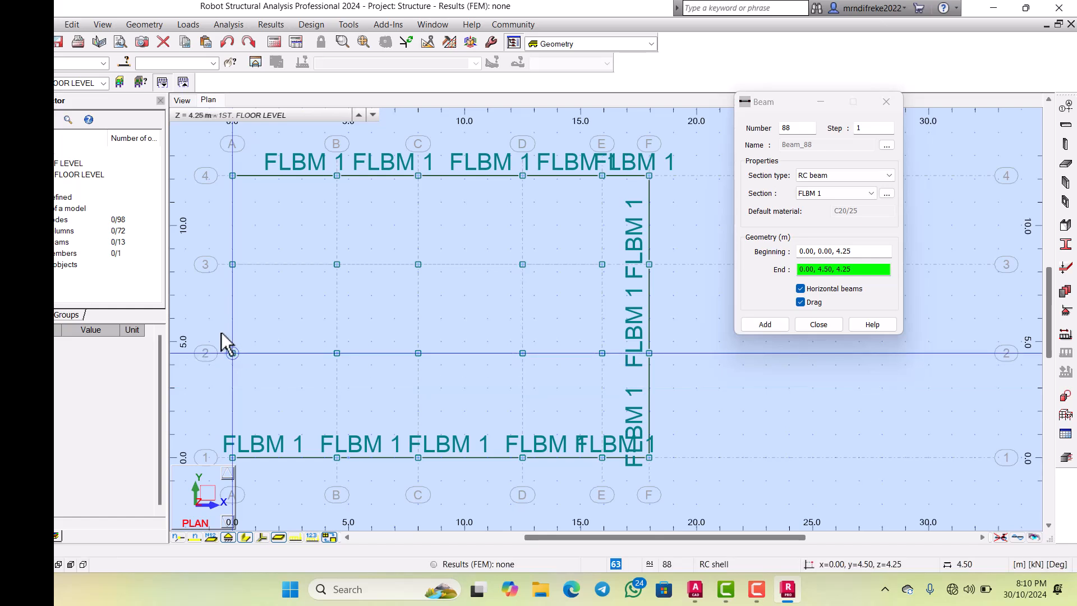
Step: Draw FLBM 1 beams along grid axis A from axis 1 through axes 2 and 3 up to axis 4
{"action": "left_click", "coordinate": [221, 332]}
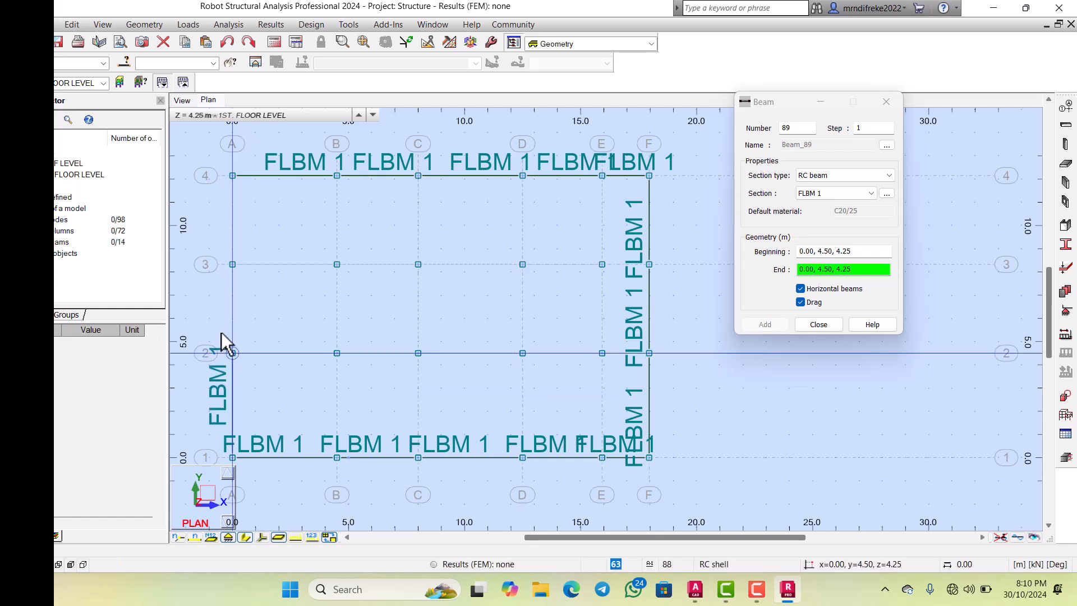
{"action": "left_click", "coordinate": [222, 250]}
{"action": "left_click", "coordinate": [221, 171]}
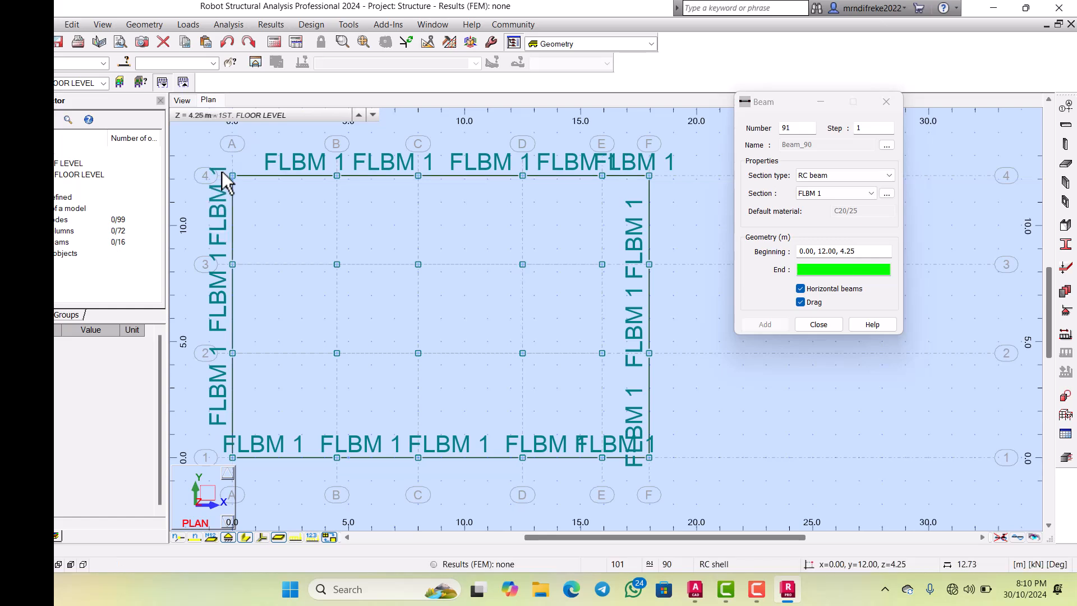
Step: Draw FLBM 1 beams along grid axis B from axis 4 through axes 3 and 2 to axis 1
{"action": "left_click", "coordinate": [320, 164]}
{"action": "left_click", "coordinate": [319, 245]}
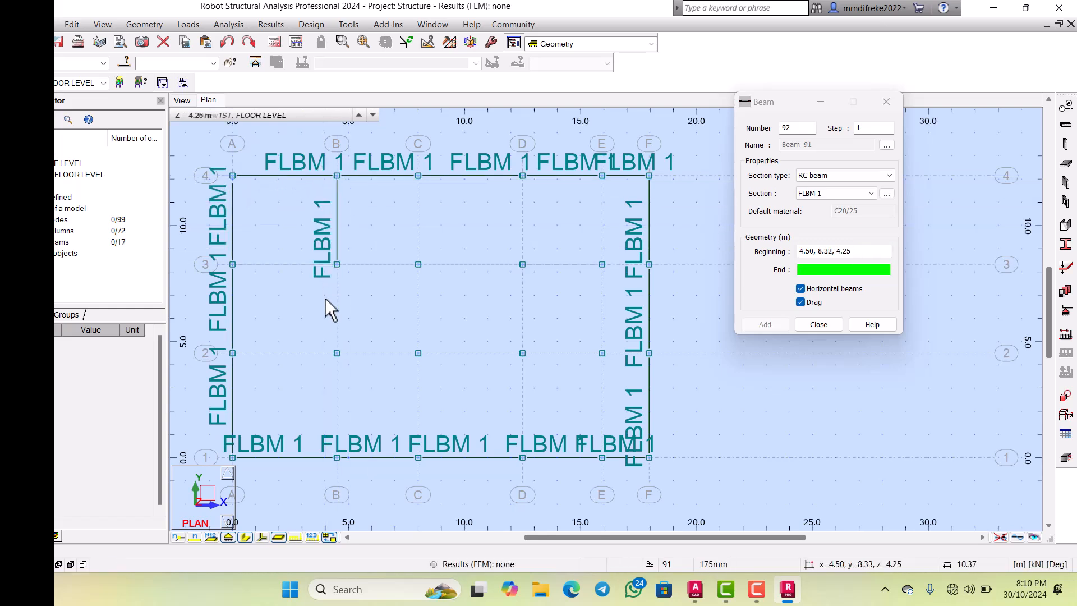
{"action": "left_click", "coordinate": [323, 335]}
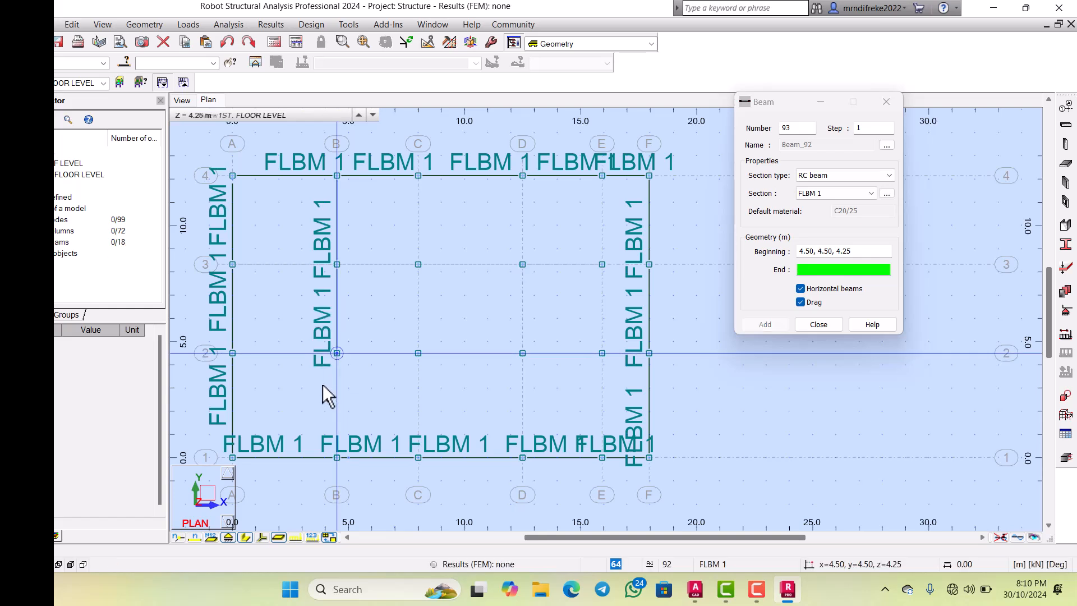
{"action": "left_click", "coordinate": [321, 429]}
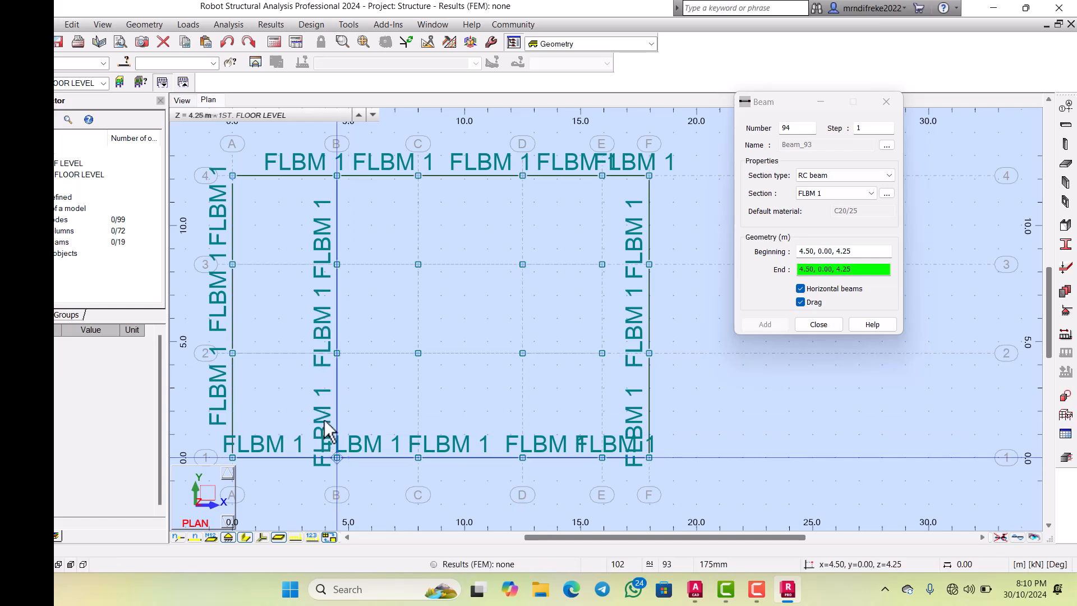
{"action": "key", "text": "Escape"}
Step: Draw FLBM 1 beams along grid axis C from axis 4 through axes 3 and 2 to axis 1
{"action": "left_click", "coordinate": [399, 161]}
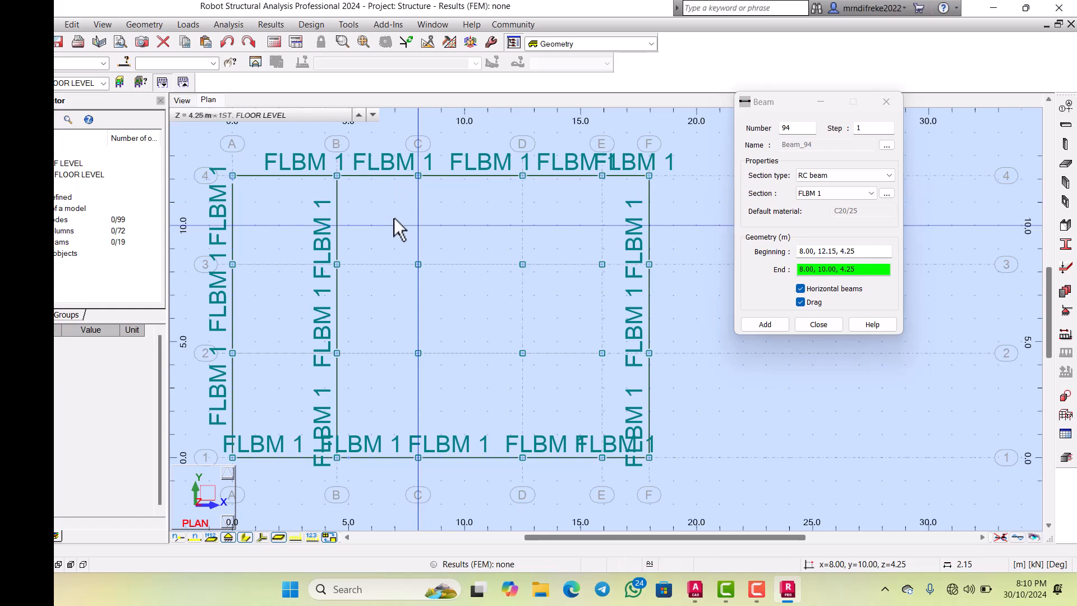
{"action": "left_click", "coordinate": [400, 261]}
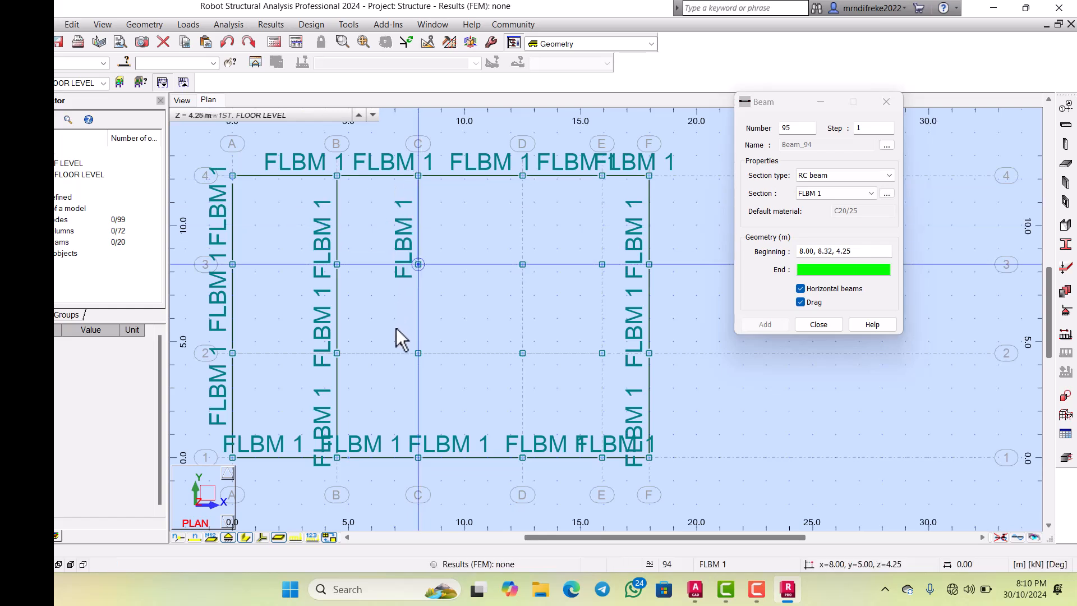
{"action": "left_click", "coordinate": [399, 333]}
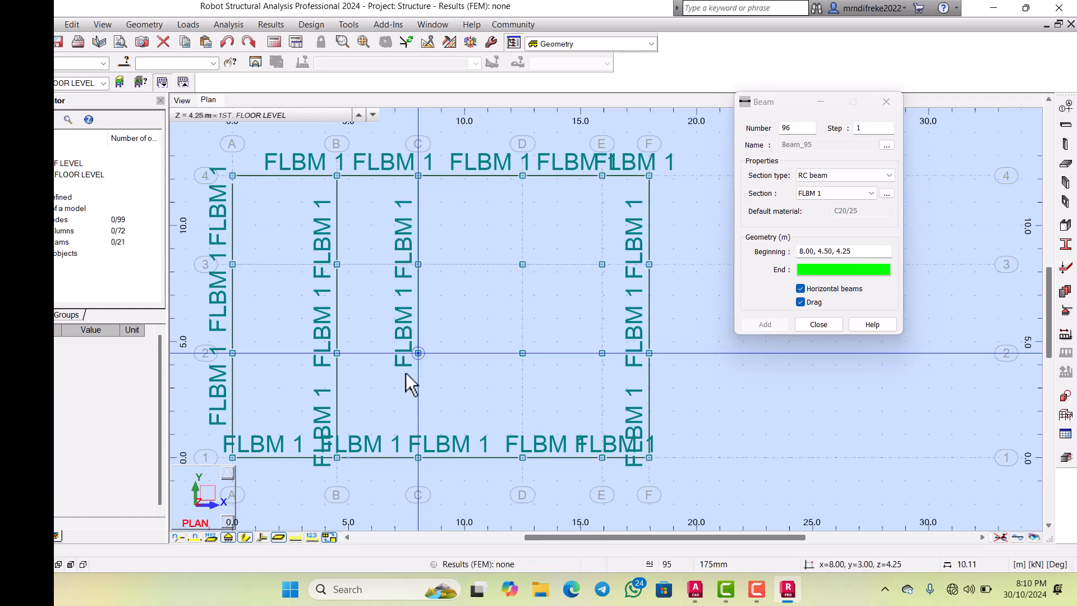
{"action": "left_click", "coordinate": [398, 430]}
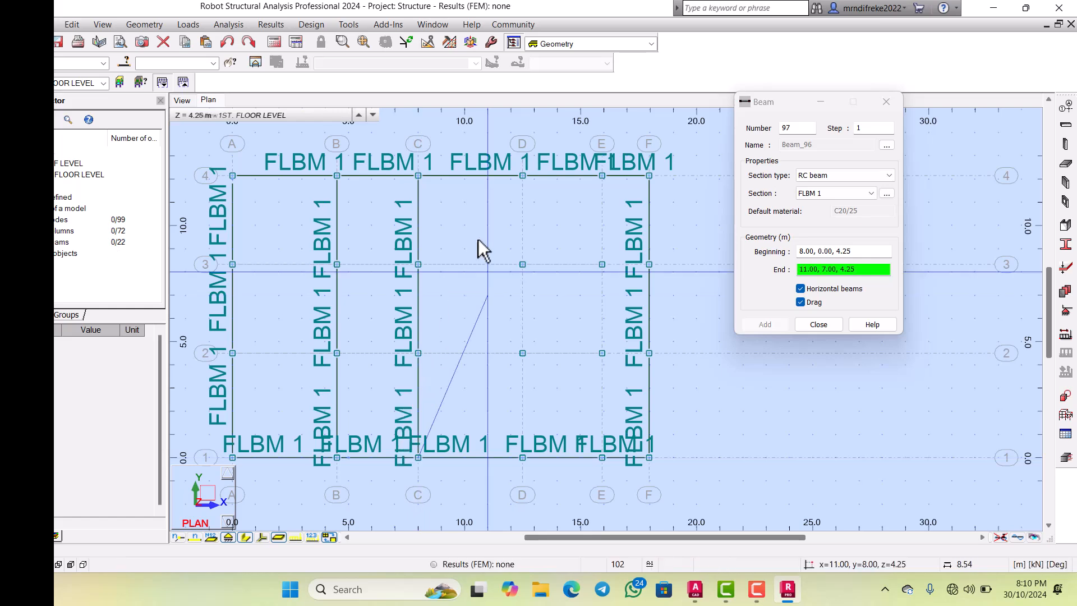
Step: Draw FLBM 1 beams along grid axis D from axis 4 through axes 3 and 2 to axis 1
{"action": "left_click", "coordinate": [497, 176]}
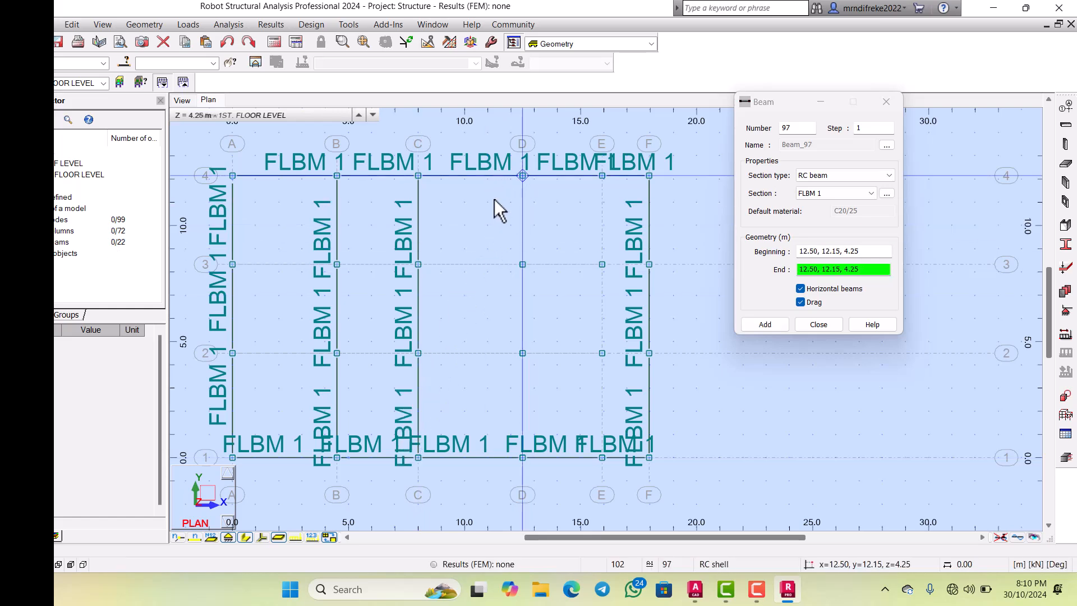
{"action": "left_click", "coordinate": [497, 347]}
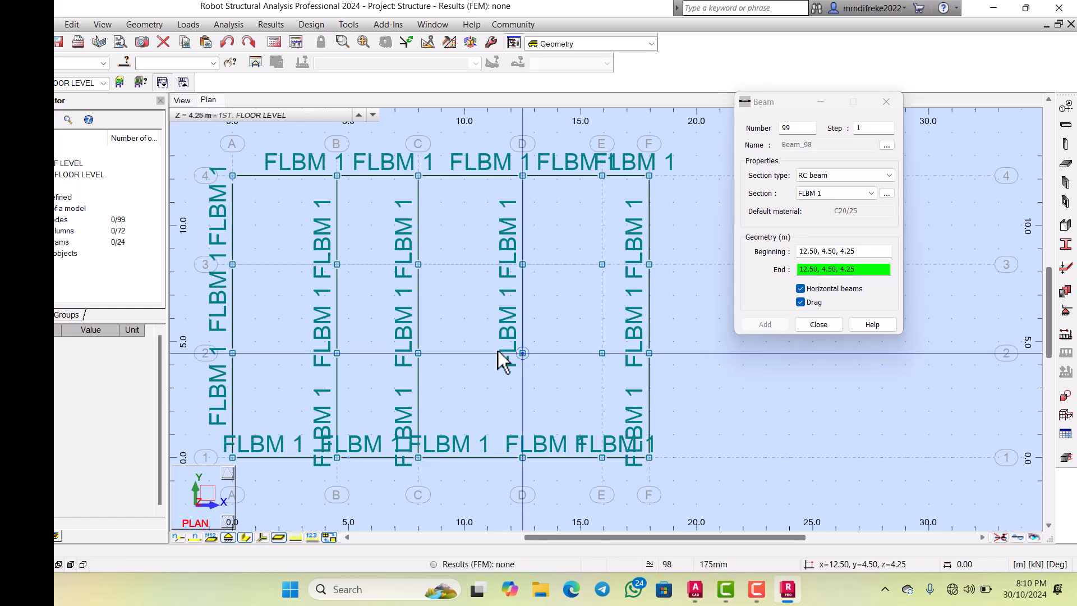
{"action": "left_click", "coordinate": [521, 456]}
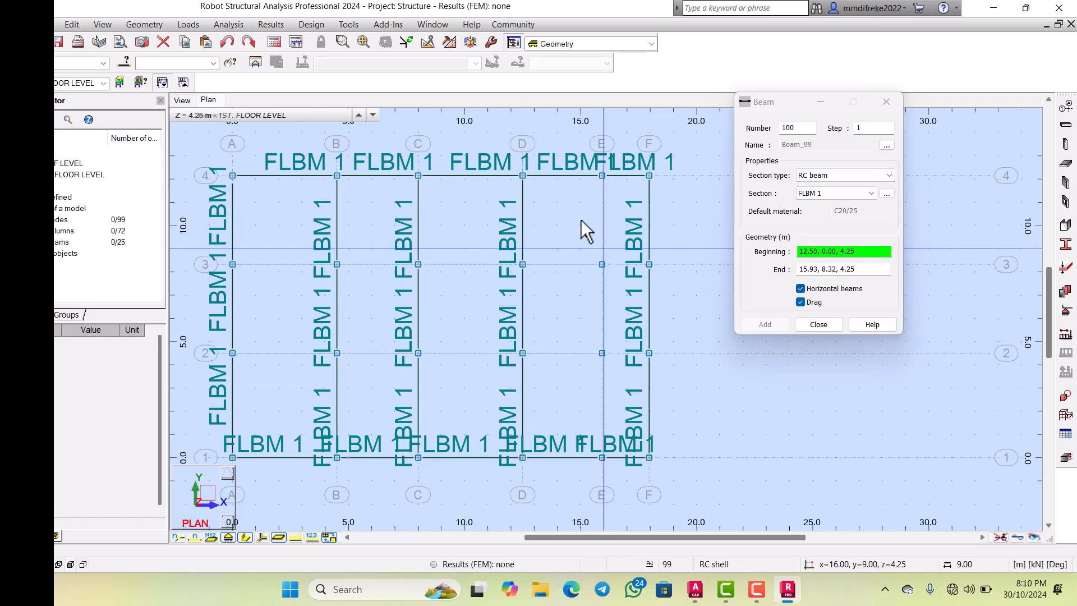
Step: Draw FLBM 1 beams along grid axis E from axis 4 through axes 3 and 2 to axis 1
{"action": "left_click", "coordinate": [575, 171]}
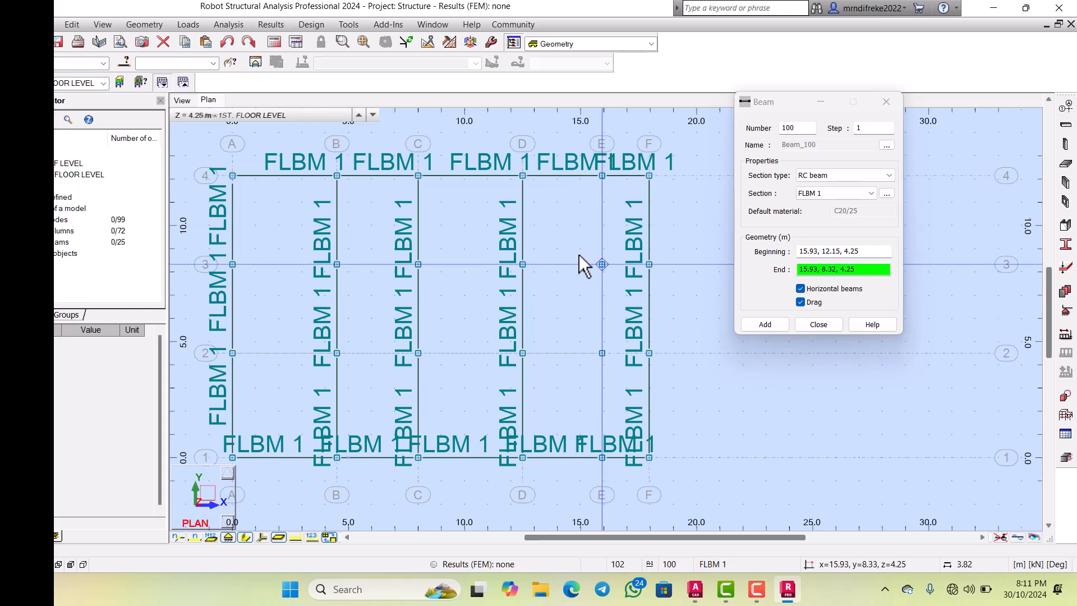
{"action": "left_click", "coordinate": [577, 254]}
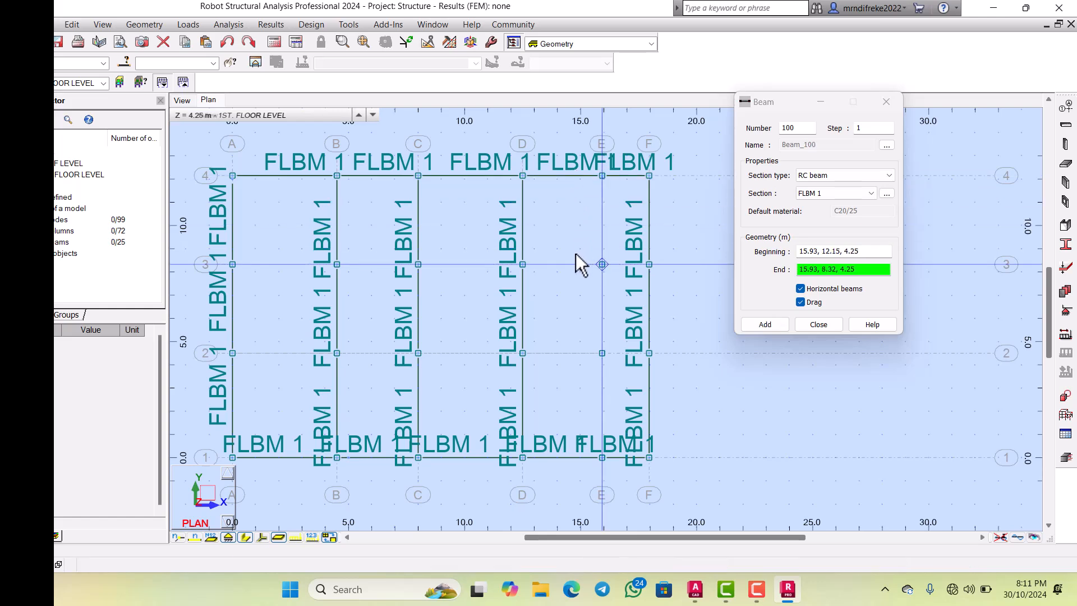
{"action": "left_click", "coordinate": [576, 336]}
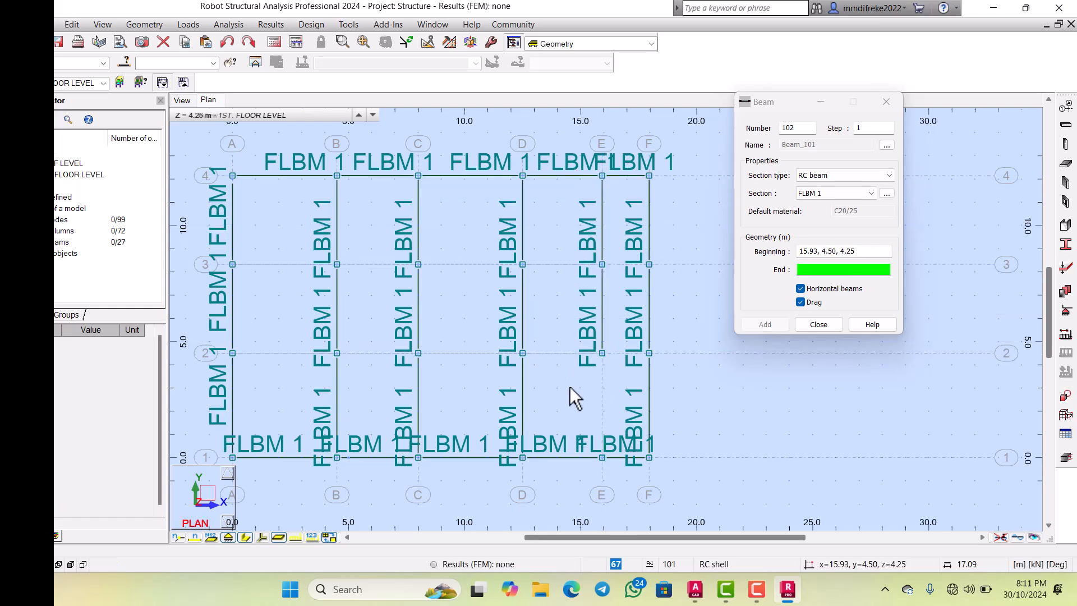
{"action": "left_click", "coordinate": [571, 432]}
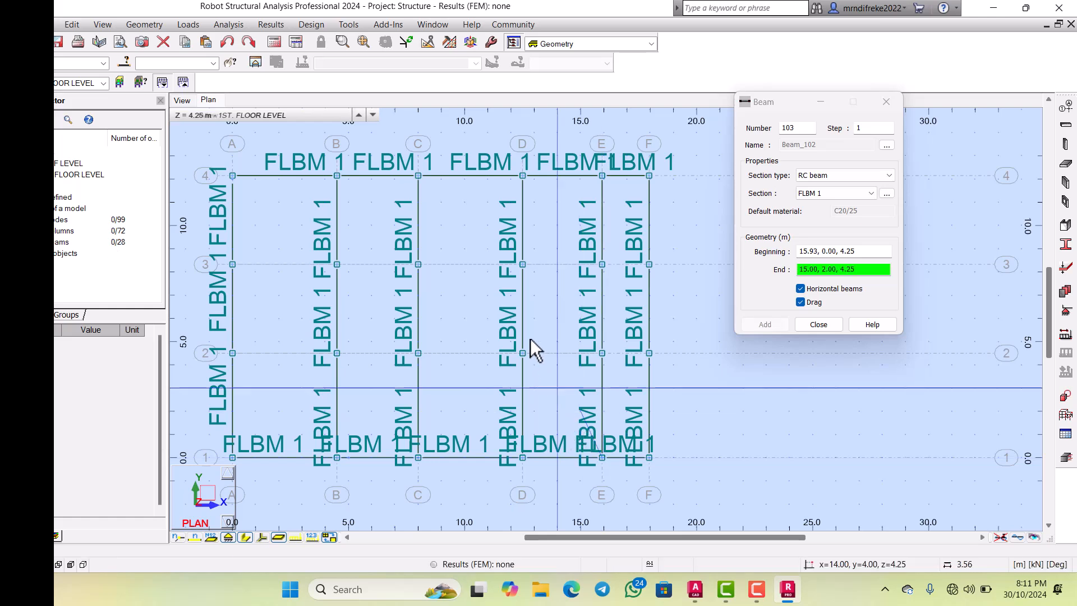
Step: Draw FLBM 1 beams along grid axis 3 from A through B, C, D and E to F
{"action": "left_click", "coordinate": [222, 253]}
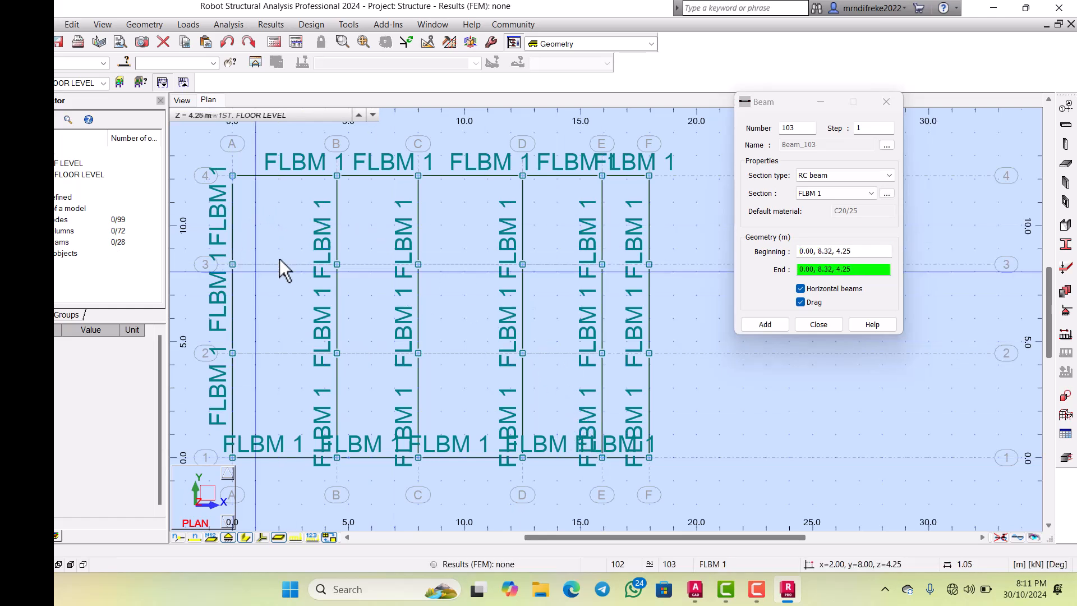
{"action": "left_click", "coordinate": [319, 251]}
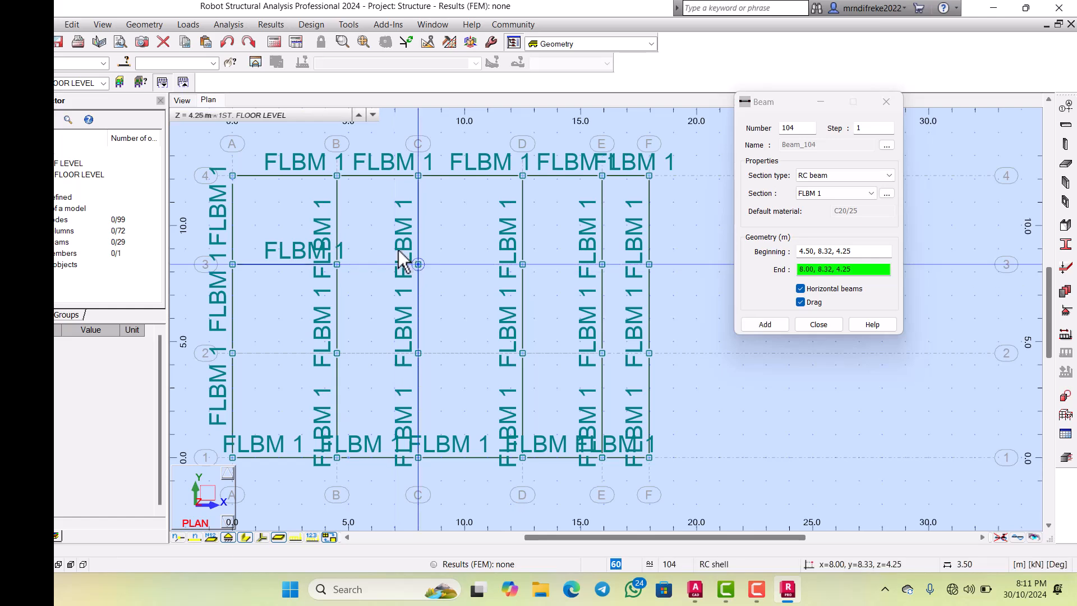
{"action": "left_click", "coordinate": [398, 250]}
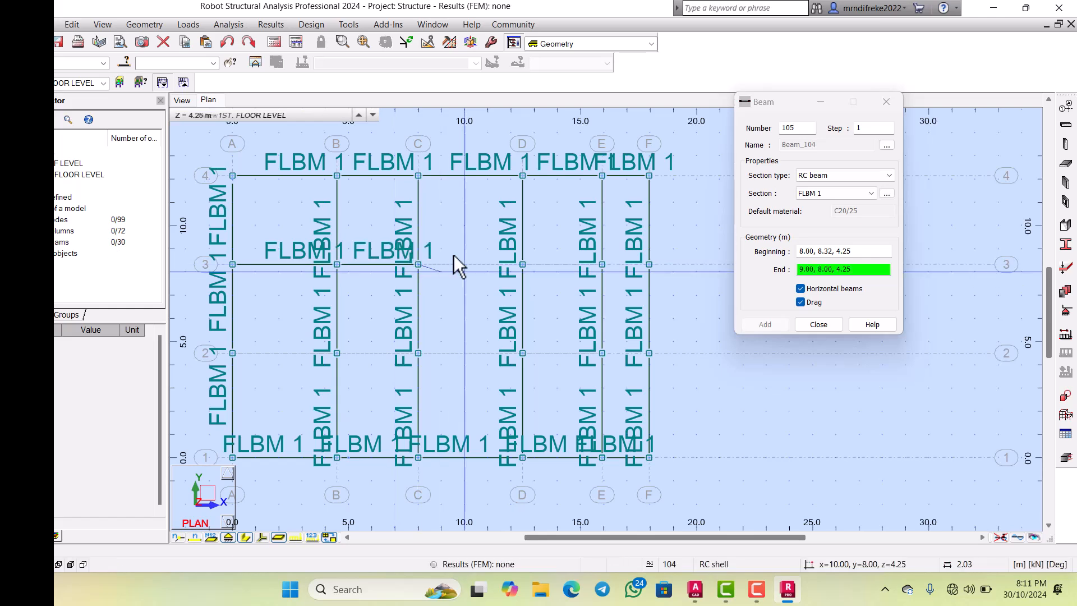
{"action": "left_click", "coordinate": [493, 253]}
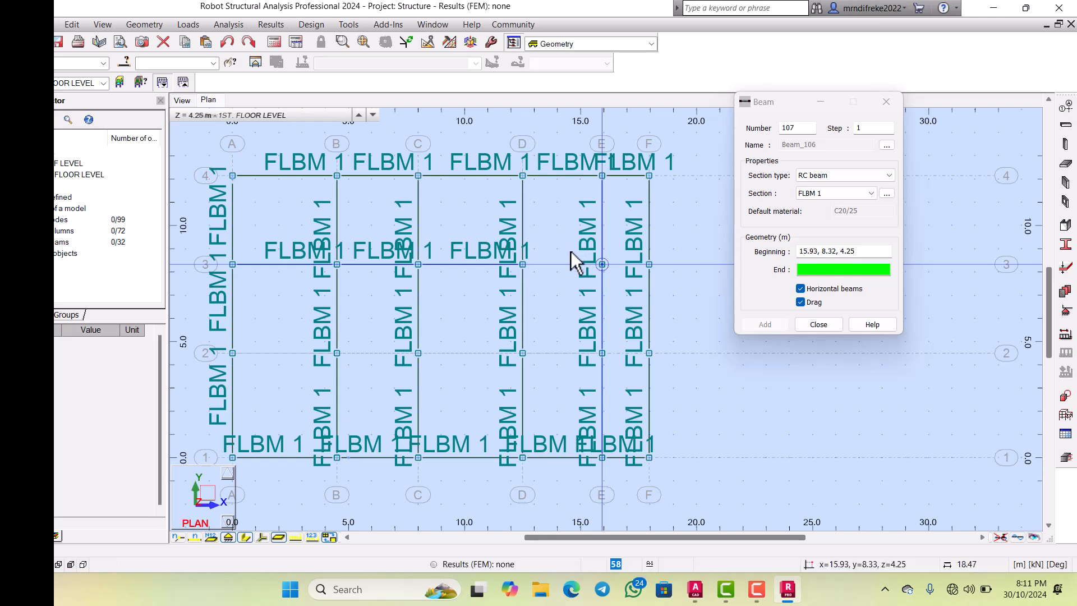
{"action": "left_click", "coordinate": [570, 251]}
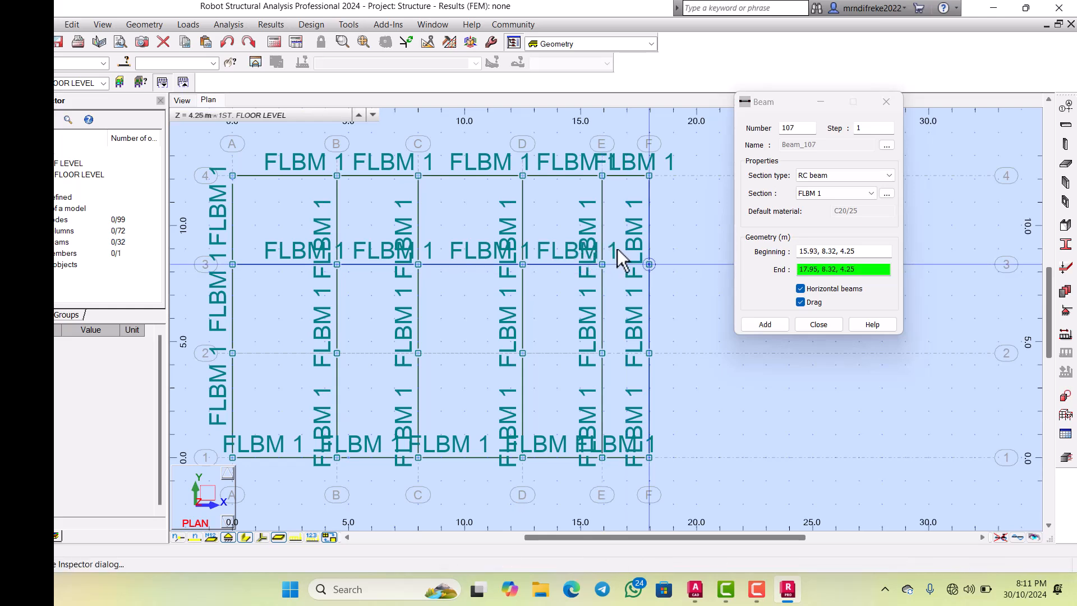
{"action": "left_click", "coordinate": [616, 251]}
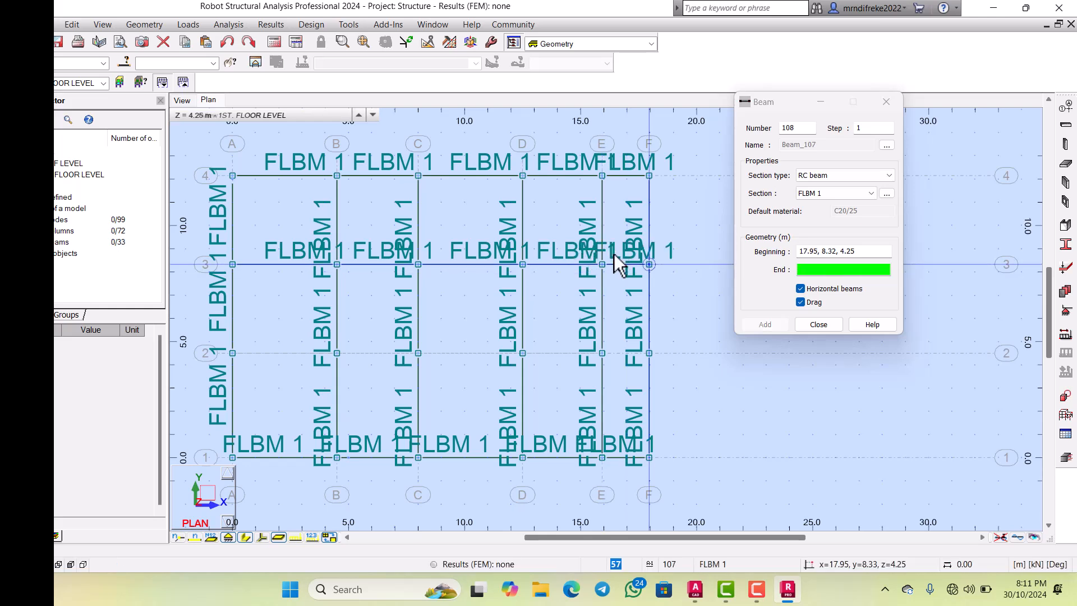
Step: Draw FLBM 1 beams along grid axis 2 from A through B, C, D and E to F, and end beam placement
{"action": "left_click", "coordinate": [222, 332]}
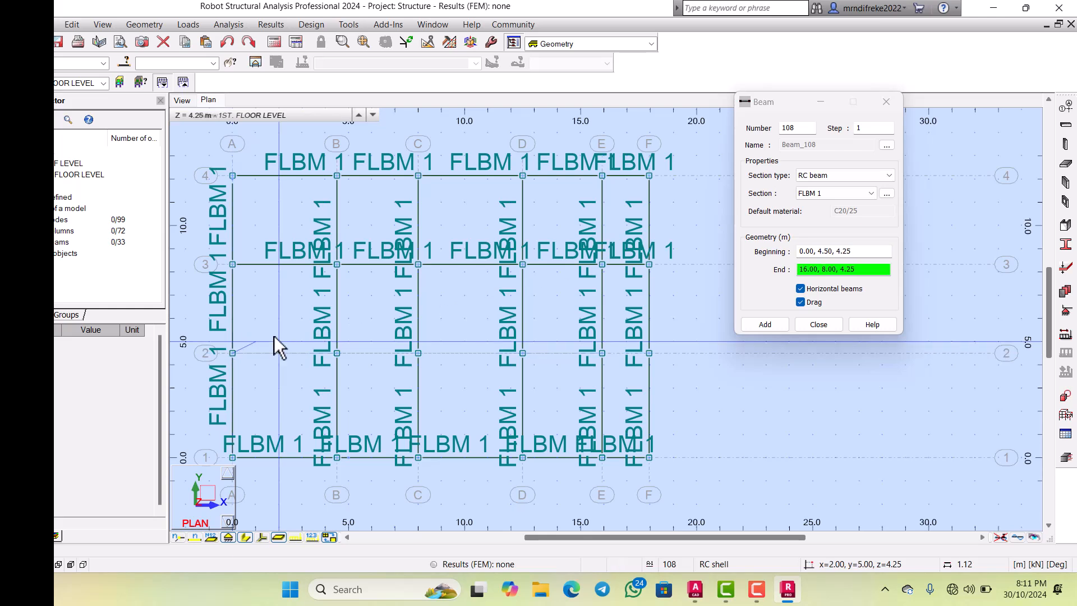
{"action": "left_click", "coordinate": [323, 335]}
{"action": "left_click", "coordinate": [397, 334]}
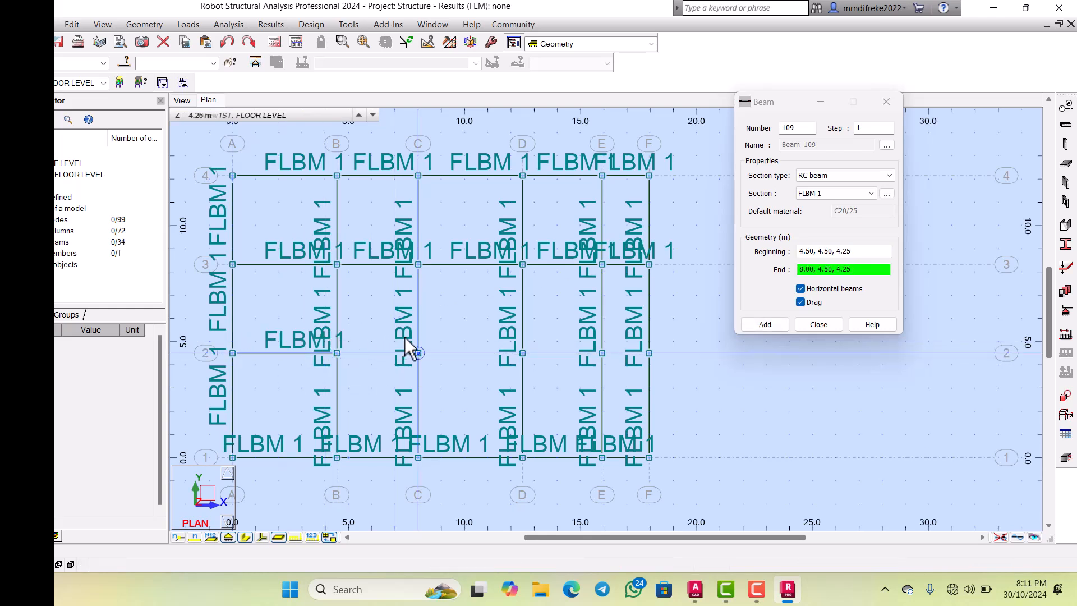
{"action": "left_click", "coordinate": [493, 335]}
{"action": "left_click", "coordinate": [573, 334]}
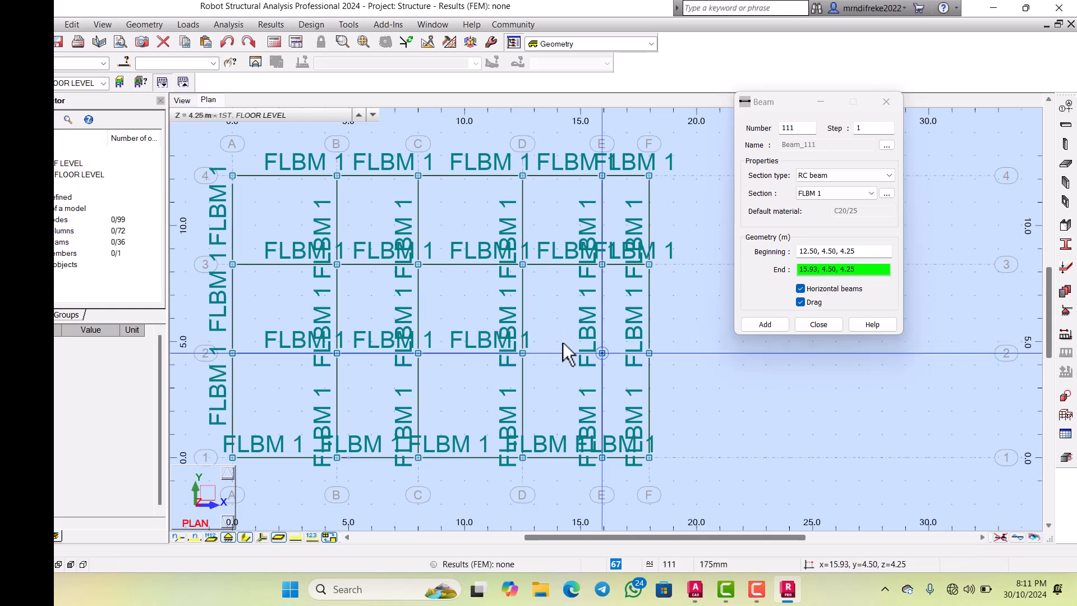
{"action": "left_click", "coordinate": [619, 342]}
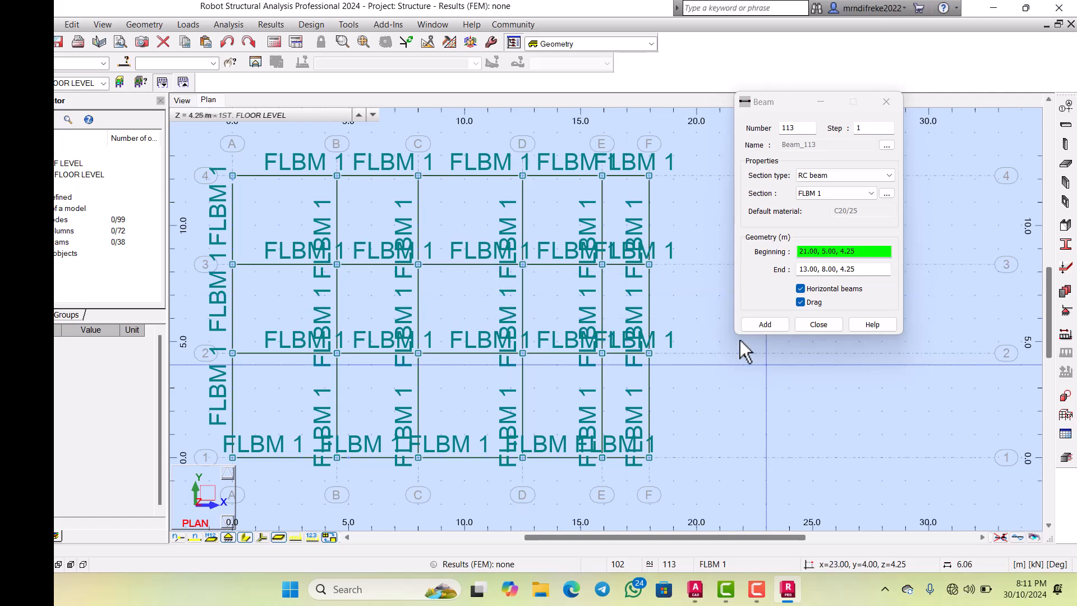
{"action": "left_click", "coordinate": [816, 324]}
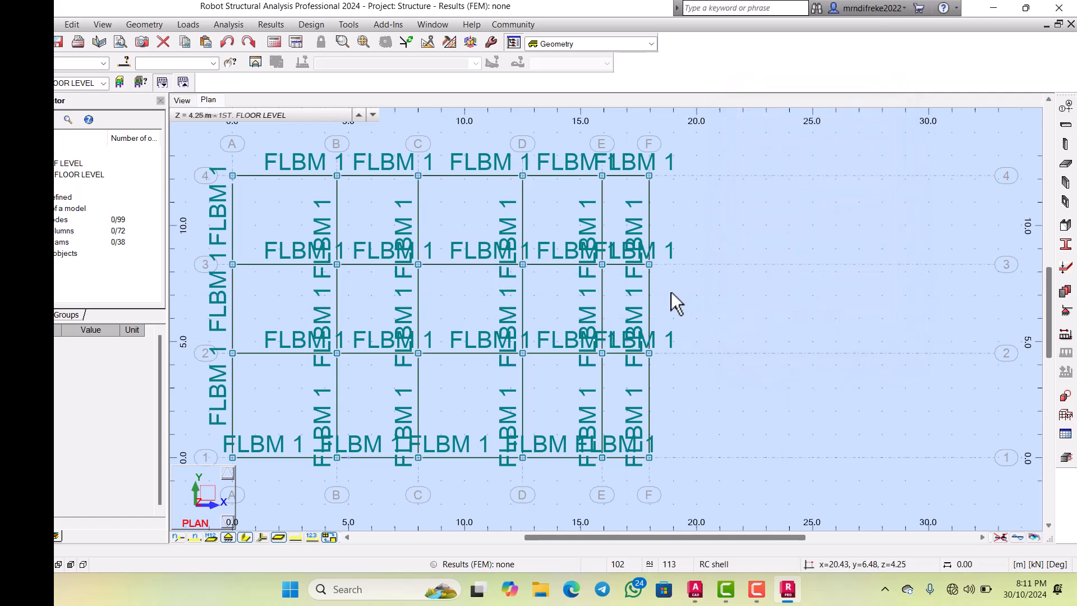
Step: Inspect the first-floor beam grid in the plan and in the 3D view of the structure
{"action": "scroll", "coordinate": [612, 298], "scroll_direction": "up", "scroll_amount": 5}
{"action": "scroll", "coordinate": [616, 291], "scroll_direction": "down", "scroll_amount": 5}
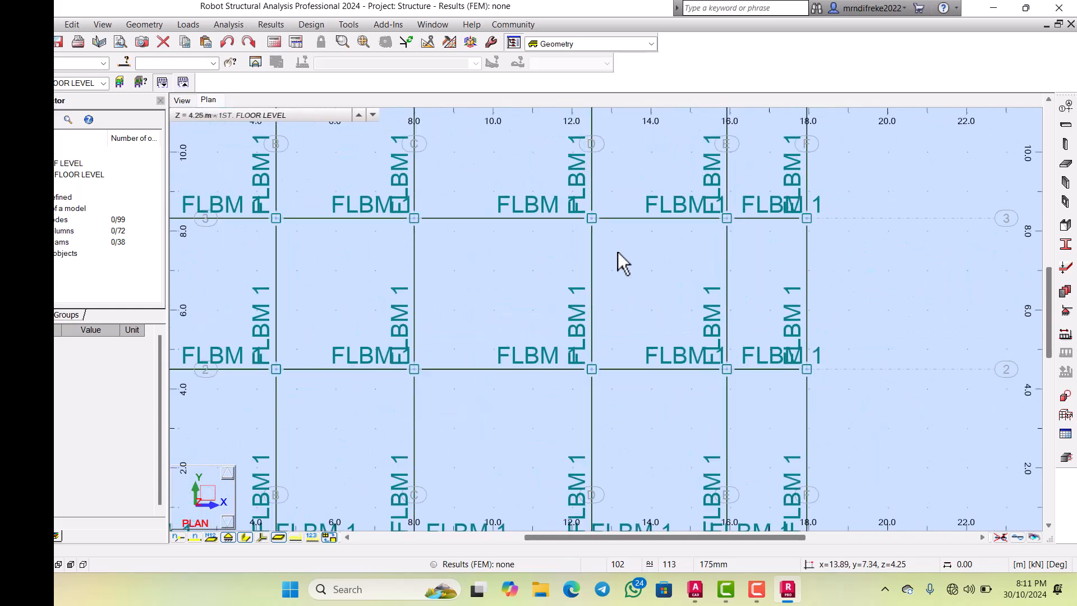
{"action": "scroll", "coordinate": [595, 246], "scroll_direction": "down", "scroll_amount": 2}
{"action": "scroll", "coordinate": [555, 213], "scroll_direction": "up", "scroll_amount": 3}
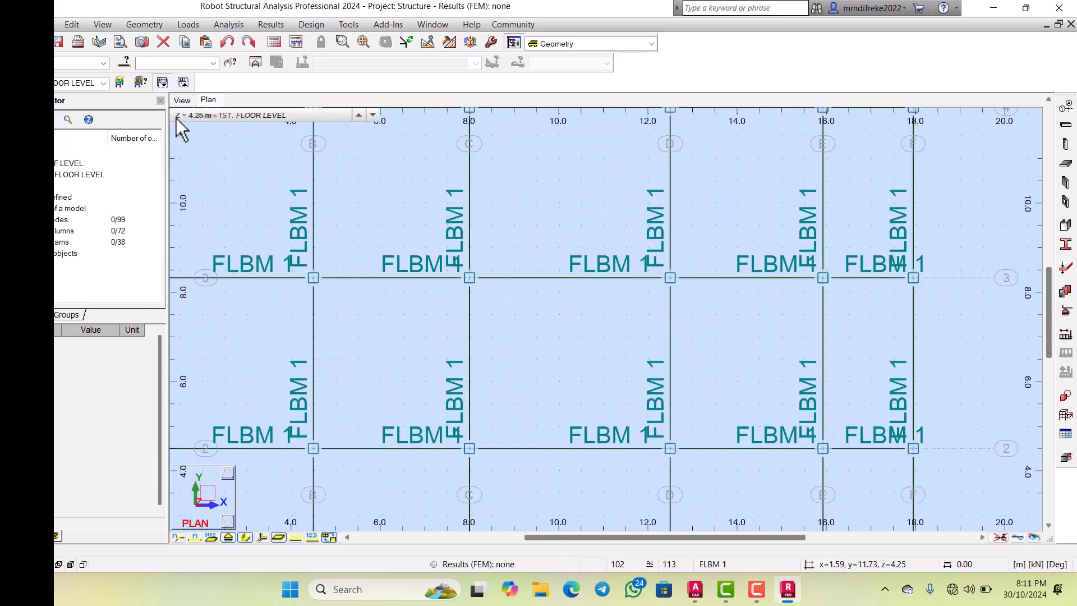
{"action": "left_click", "coordinate": [180, 98]}
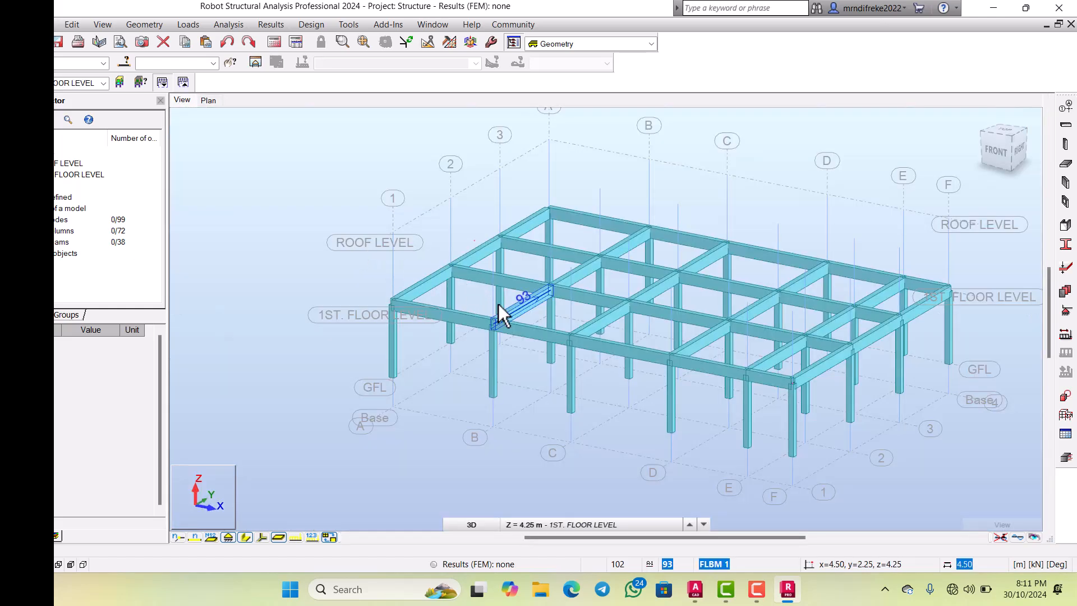
{"action": "scroll", "coordinate": [510, 306], "scroll_direction": "up", "scroll_amount": 2}
{"action": "scroll", "coordinate": [514, 307], "scroll_direction": "down", "scroll_amount": 3}
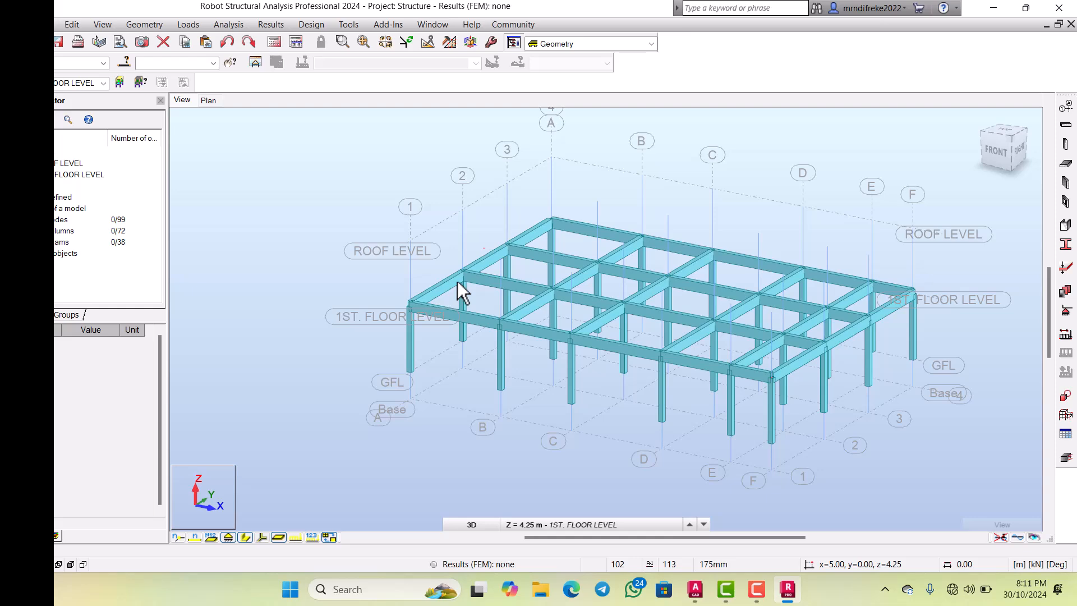
Step: Return to the plan view and make ROOF LEVEL the active storey
{"action": "left_click", "coordinate": [203, 100]}
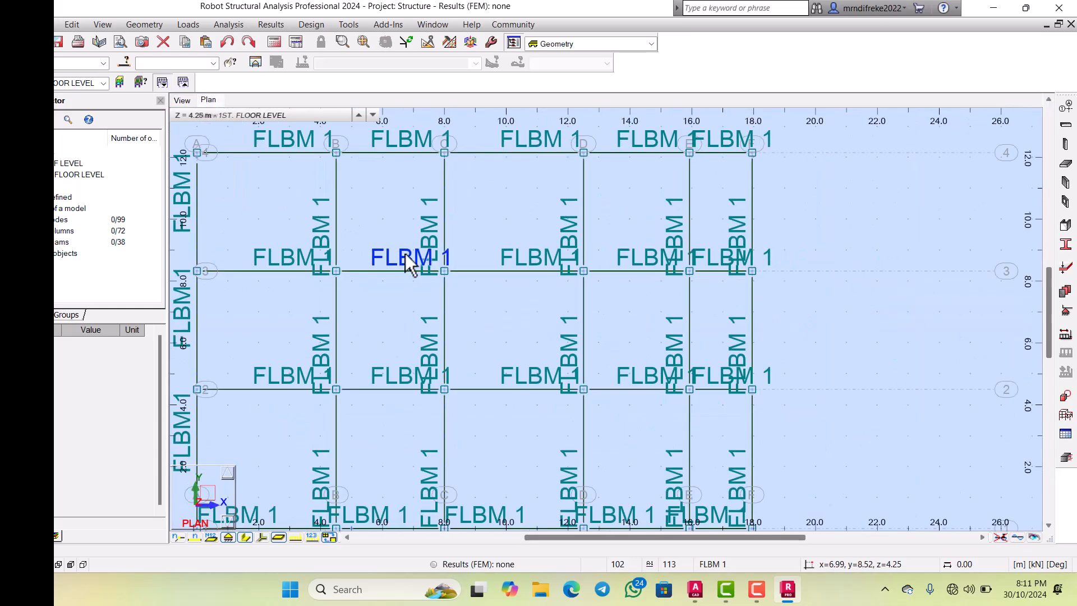
{"action": "scroll", "coordinate": [405, 253], "scroll_direction": "down", "scroll_amount": 4}
{"action": "left_click", "coordinate": [99, 80]}
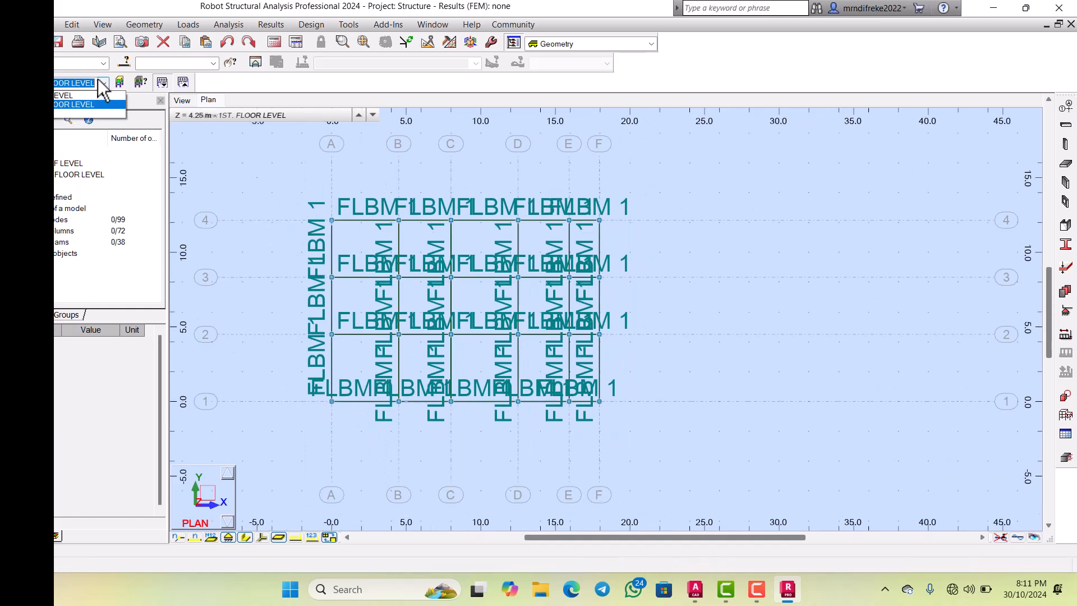
{"action": "left_click", "coordinate": [72, 96]}
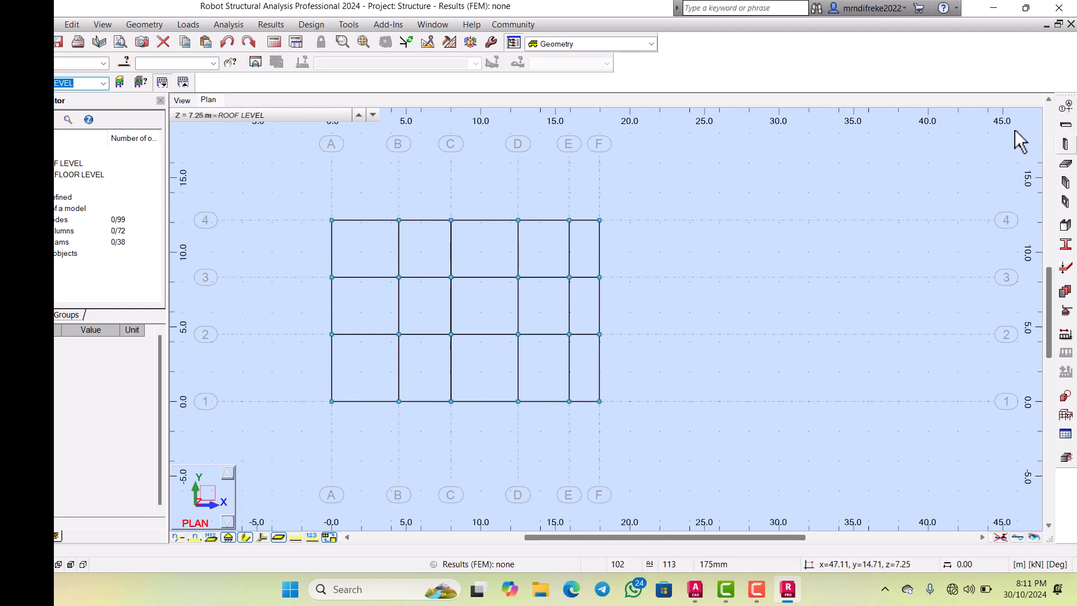
Step: Set up RC beams with section RFBM 1 and draw the first one along grid axis 4 from A to B
{"action": "left_click", "coordinate": [1065, 124]}
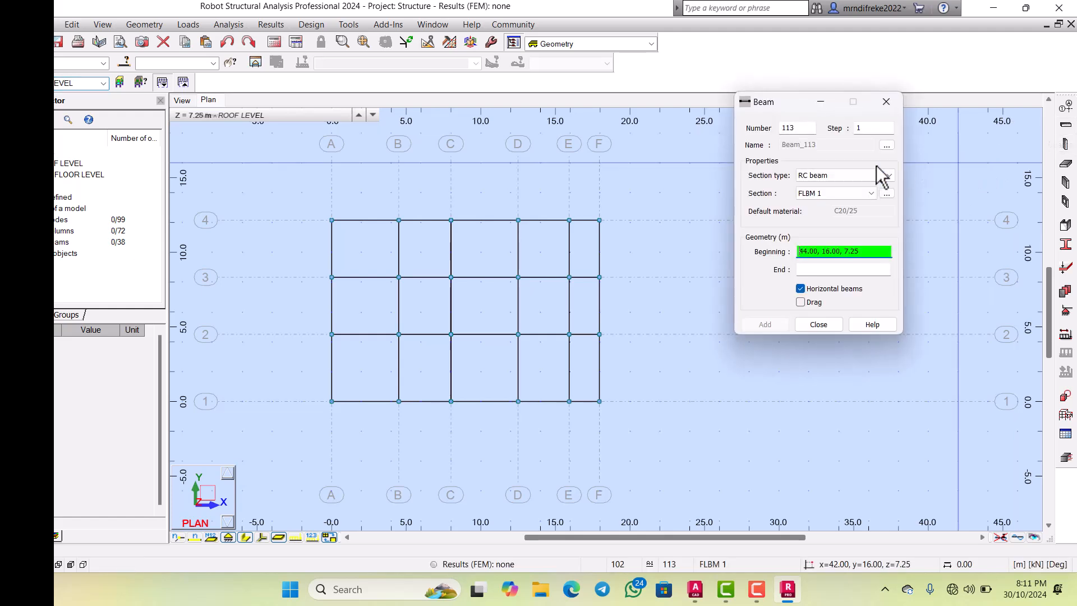
{"action": "left_click", "coordinate": [827, 180]}
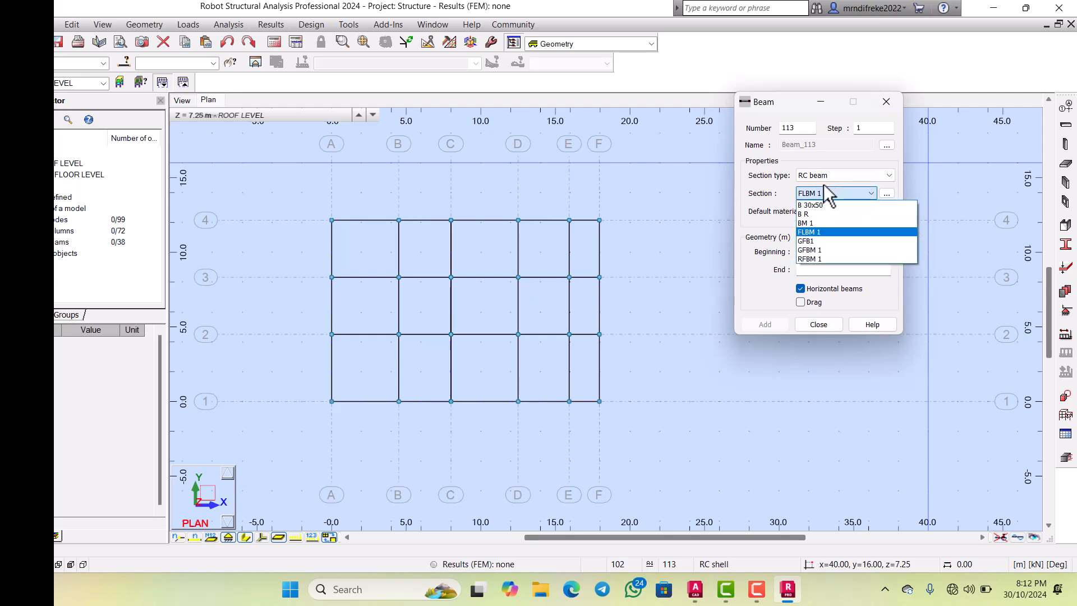
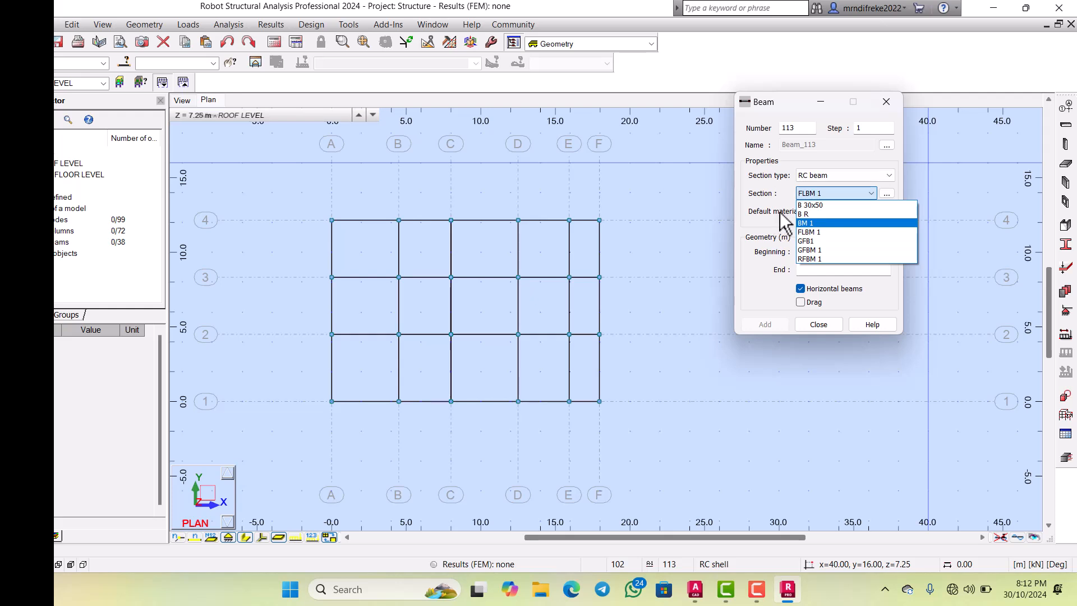
{"action": "left_click", "coordinate": [799, 259]}
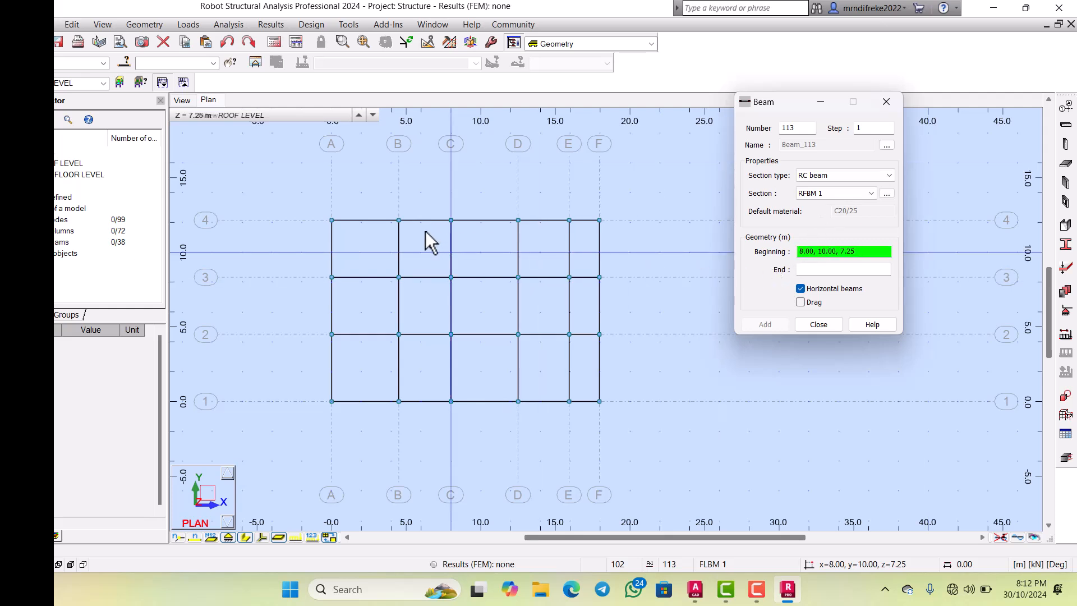
{"action": "scroll", "coordinate": [336, 225], "scroll_direction": "up", "scroll_amount": 2}
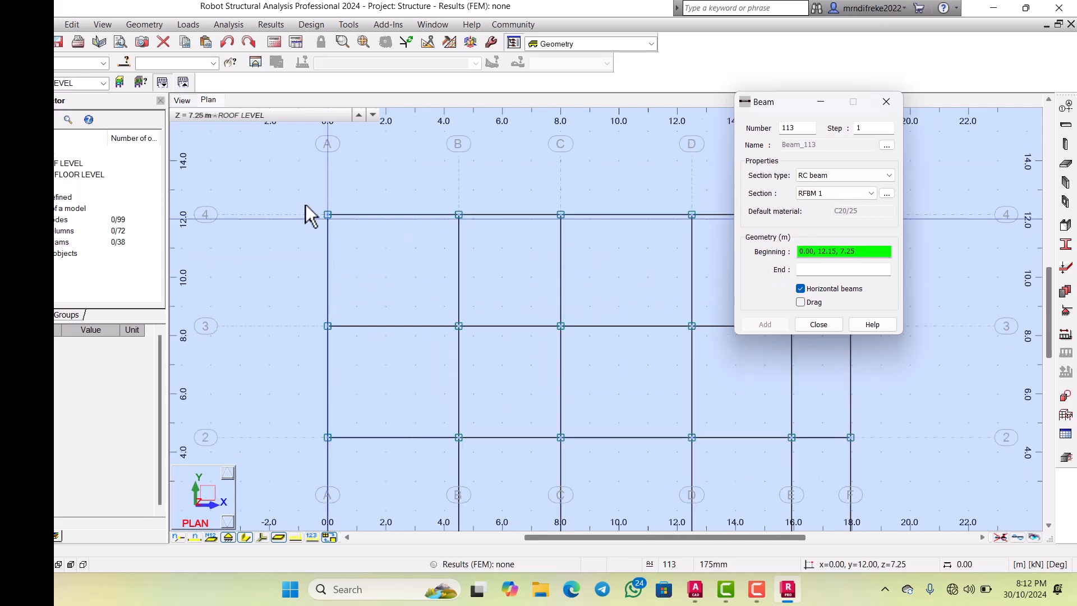
{"action": "left_click", "coordinate": [311, 211]}
{"action": "scroll", "coordinate": [308, 208], "scroll_direction": "up", "scroll_amount": 2}
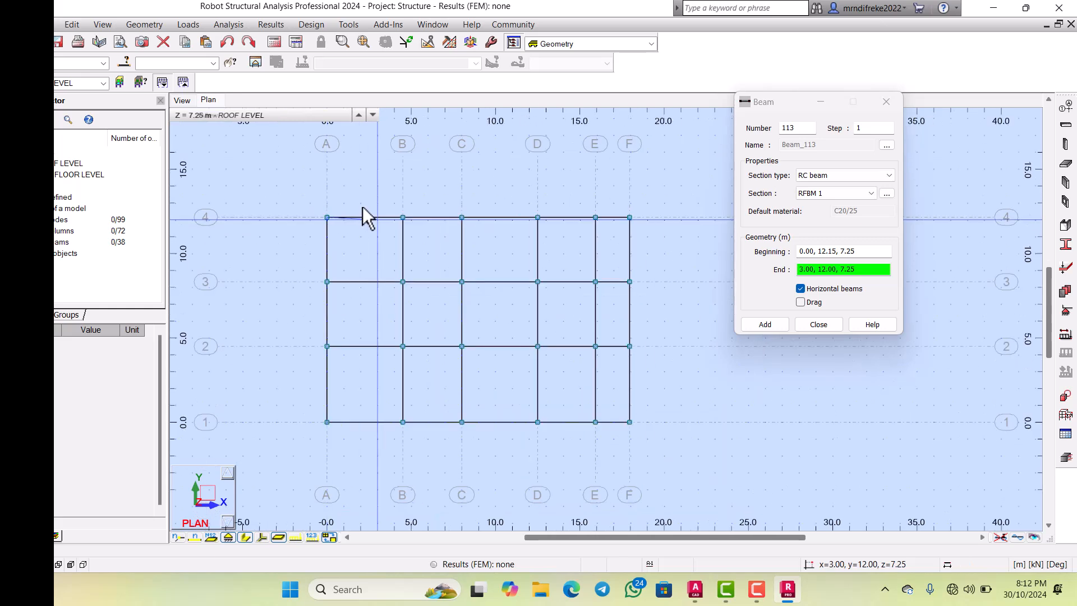
{"action": "scroll", "coordinate": [362, 207], "scroll_direction": "down", "scroll_amount": 1}
{"action": "left_click", "coordinate": [405, 213]}
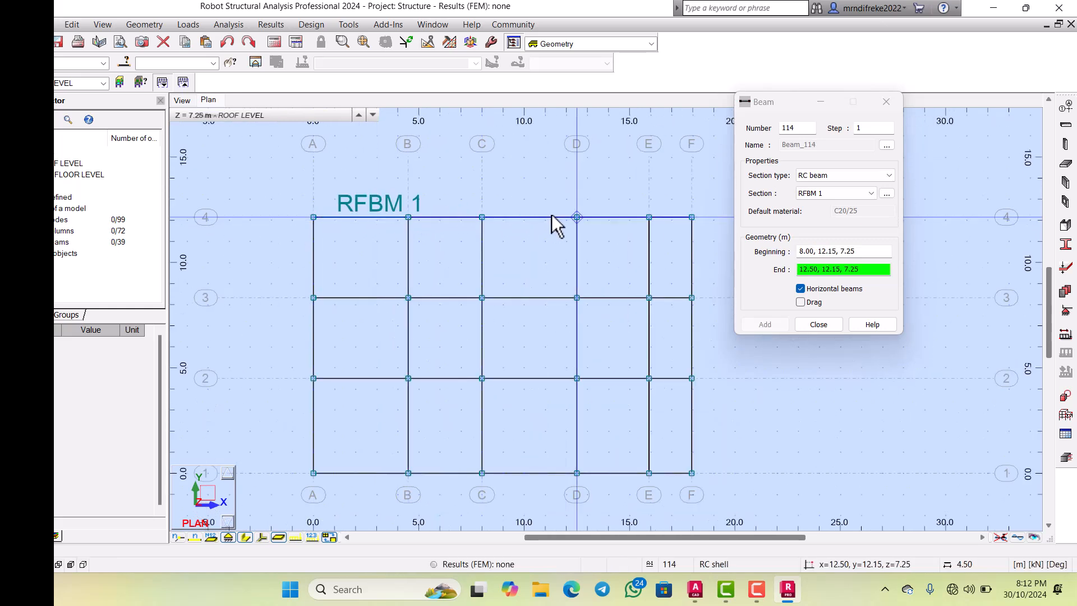
Step: Draw RFBM 1 beams along grid axis 4 from C to D and from E to F
{"action": "left_click", "coordinate": [576, 217]}
{"action": "scroll", "coordinate": [555, 224], "scroll_direction": "down", "scroll_amount": 1}
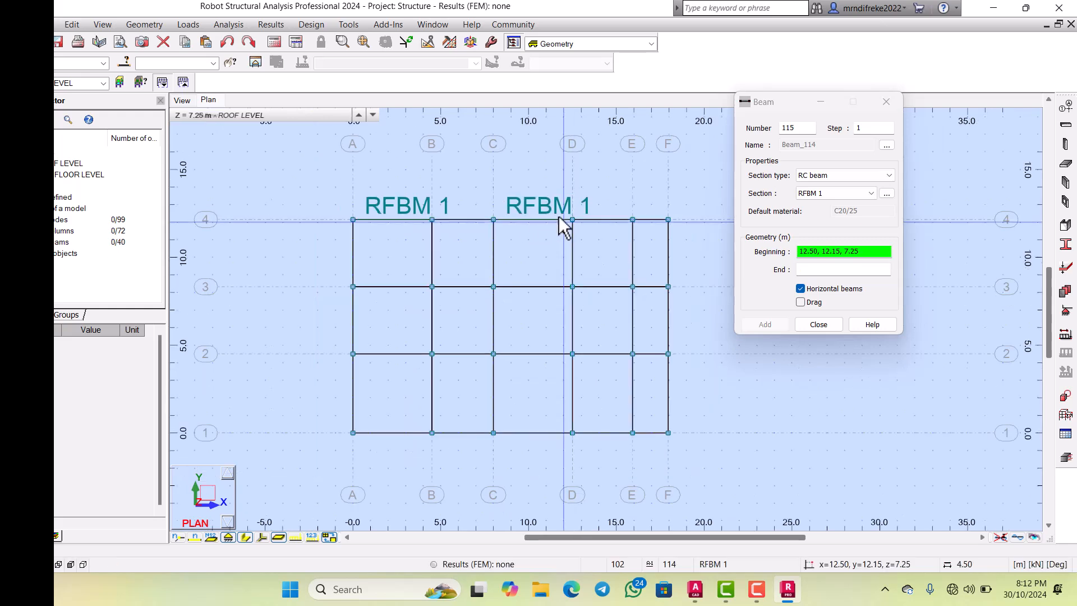
{"action": "left_click", "coordinate": [601, 211]}
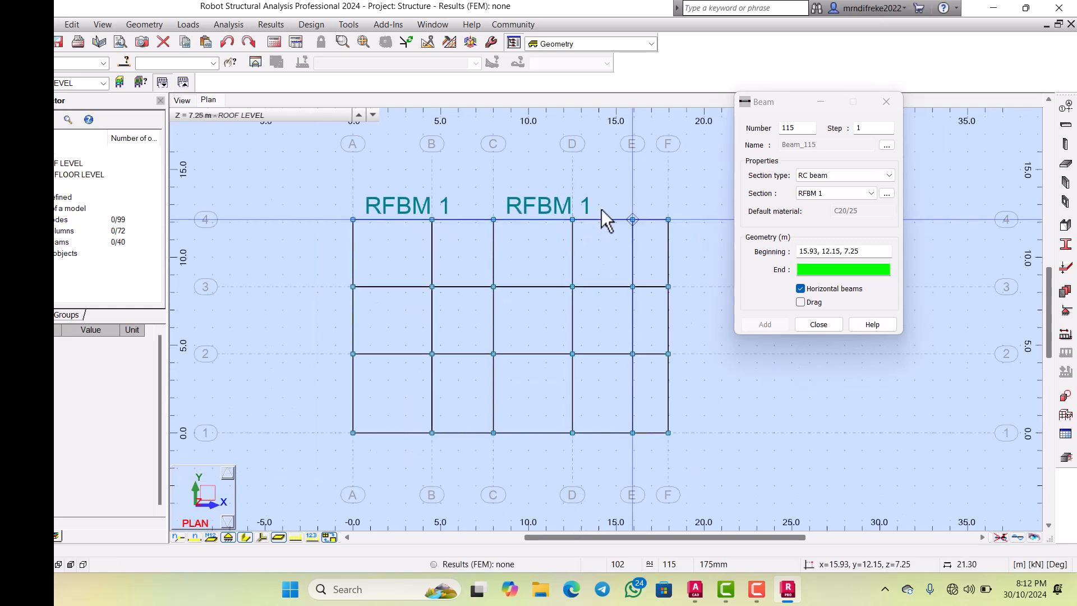
{"action": "left_click", "coordinate": [632, 208]}
Step: Draw RFBM 1 beams on grid axis F from 3 to 2, and on axis 1 from F to E, D to C and B to A
{"action": "left_click", "coordinate": [635, 271]}
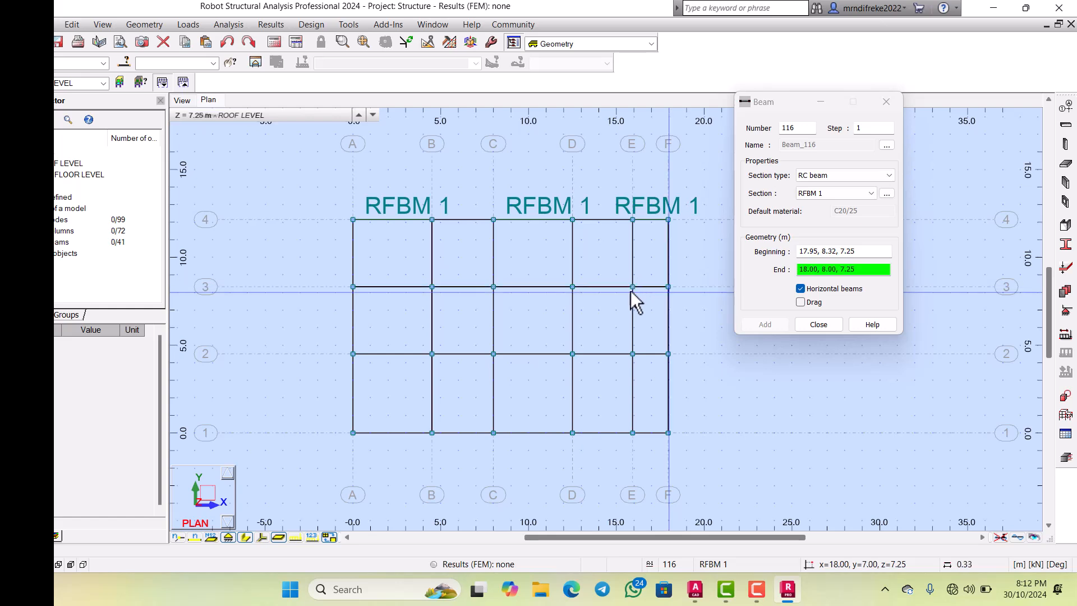
{"action": "left_click", "coordinate": [634, 343]}
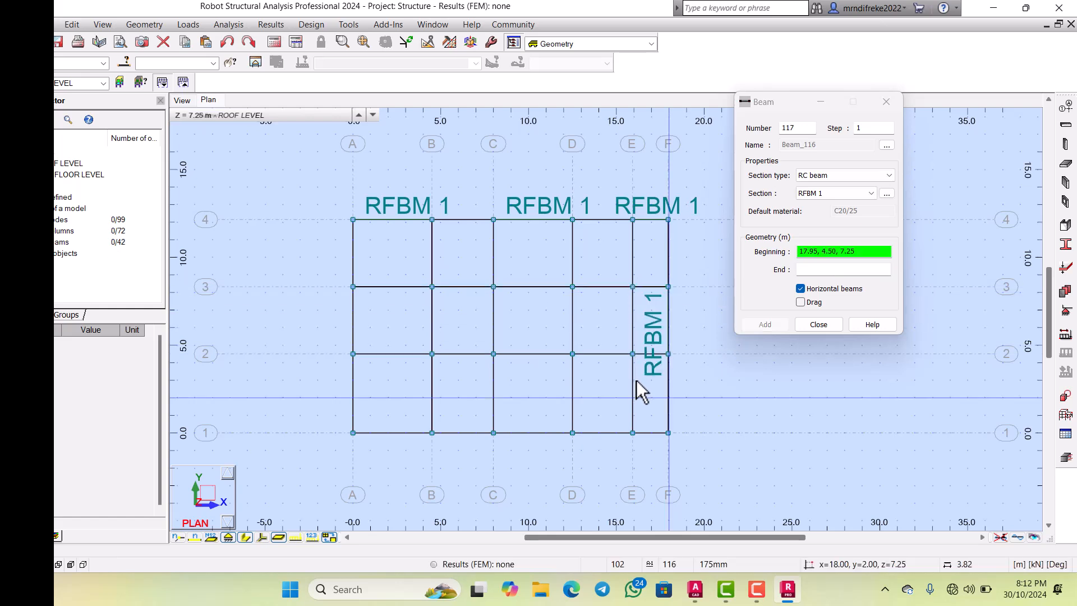
{"action": "left_click", "coordinate": [634, 406]}
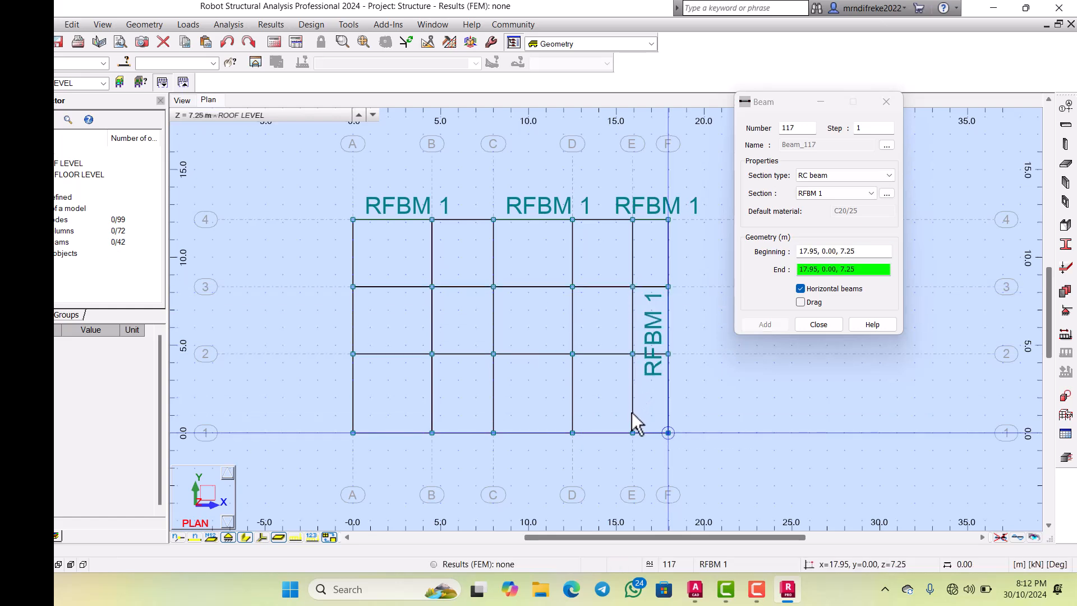
{"action": "left_click", "coordinate": [576, 412]}
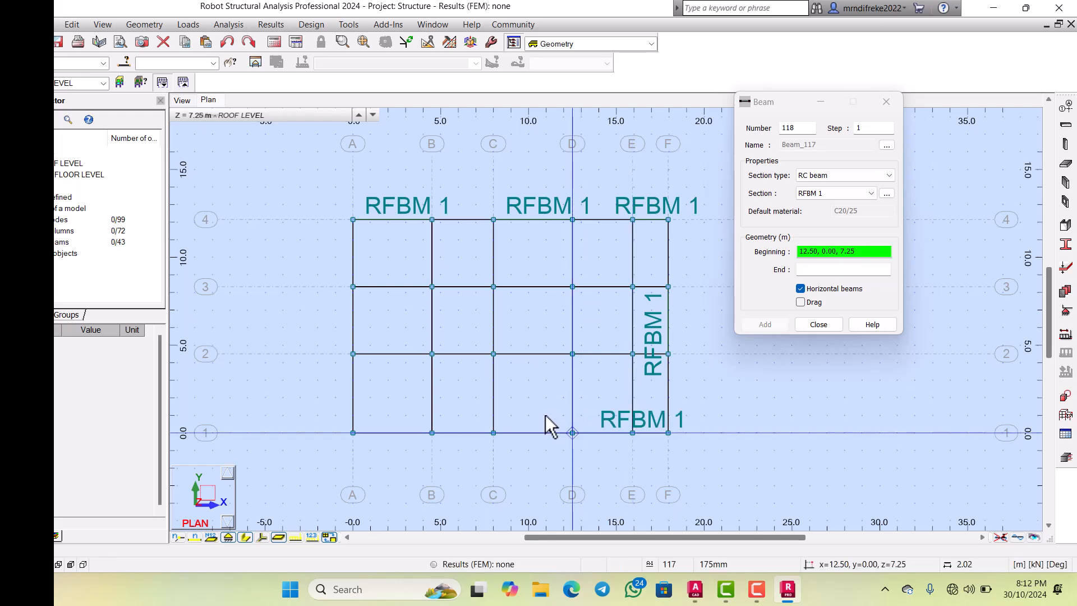
{"action": "left_click", "coordinate": [468, 406]}
{"action": "left_click", "coordinate": [412, 410]}
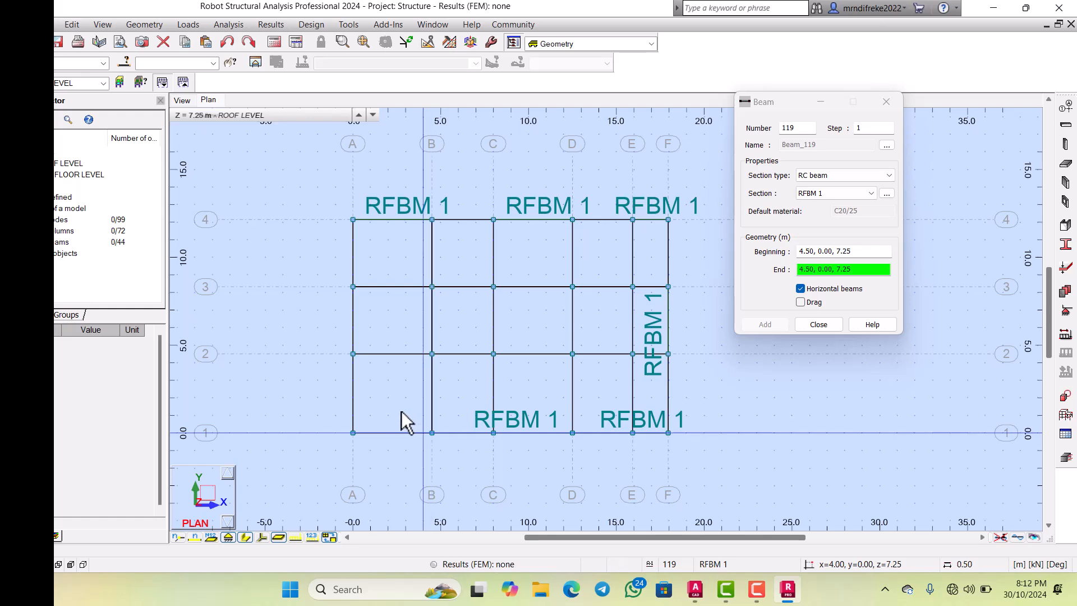
{"action": "left_click", "coordinate": [337, 409]}
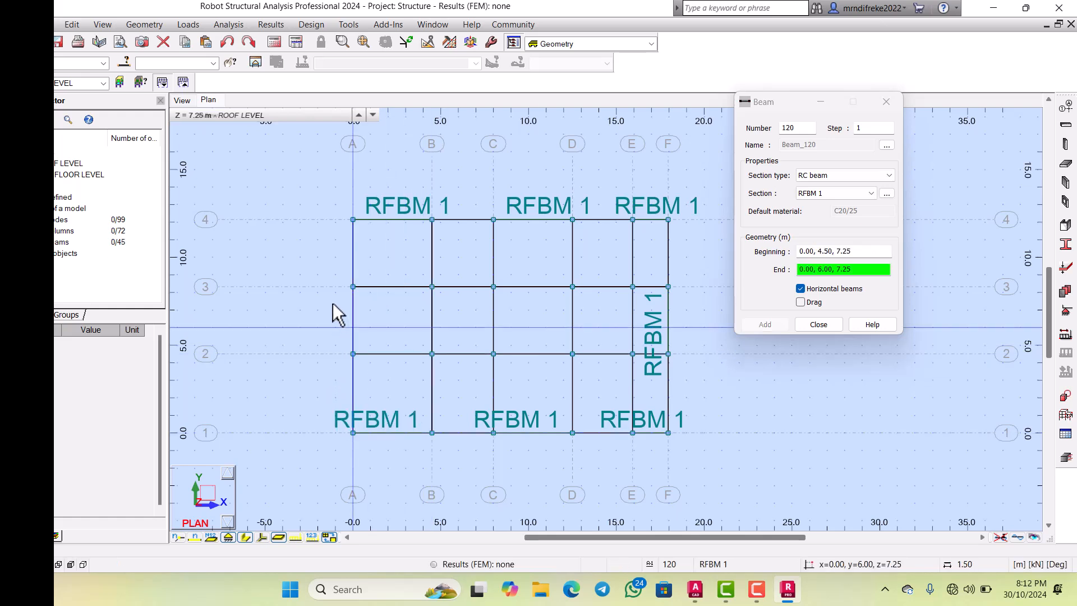
Step: Draw RFBM 1 beams on grid axis A from 2 to 3, and on axis B from 4 to 3 and from 2 to 1
{"action": "left_click", "coordinate": [335, 270]}
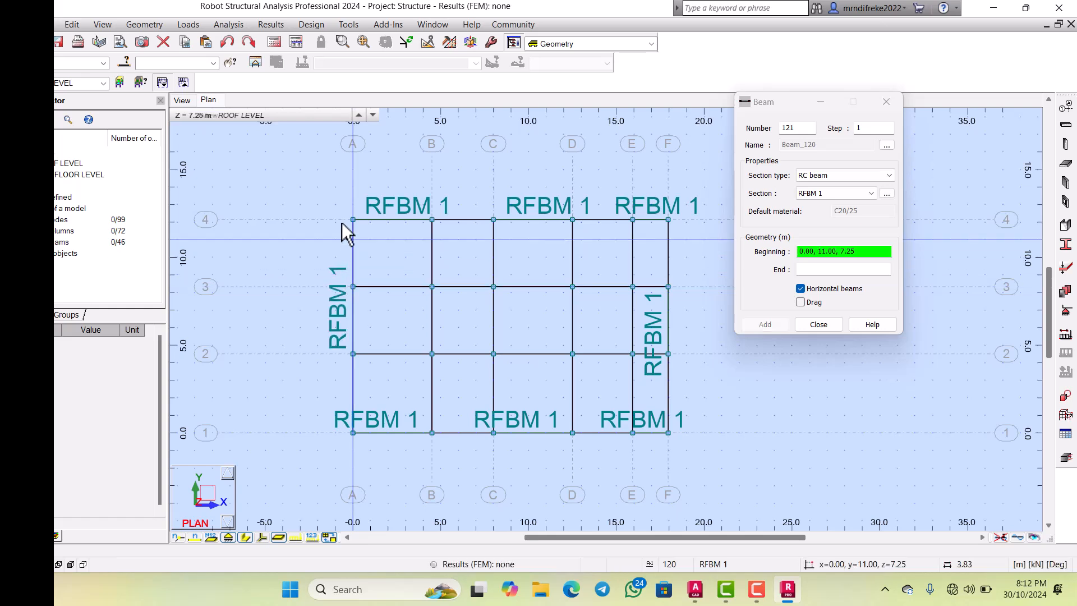
{"action": "left_click", "coordinate": [336, 207]}
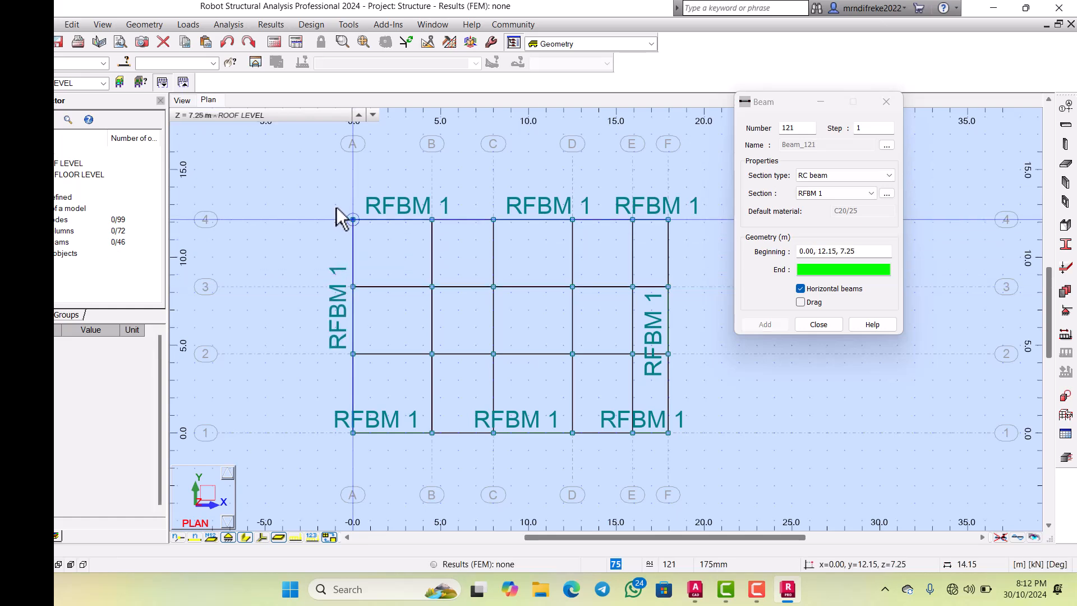
{"action": "left_click", "coordinate": [411, 208]}
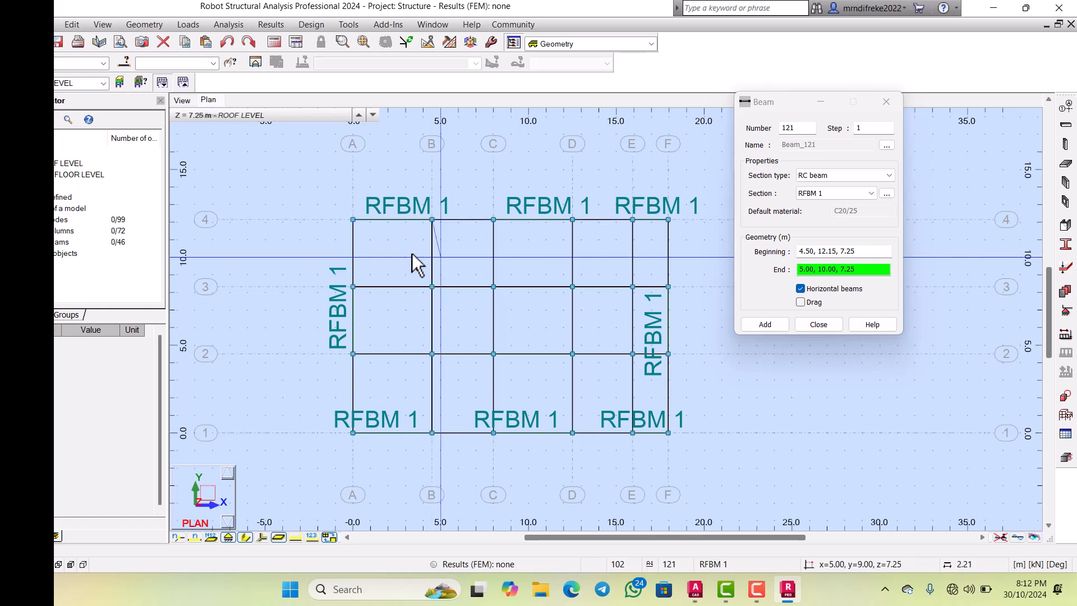
{"action": "left_click", "coordinate": [414, 283]}
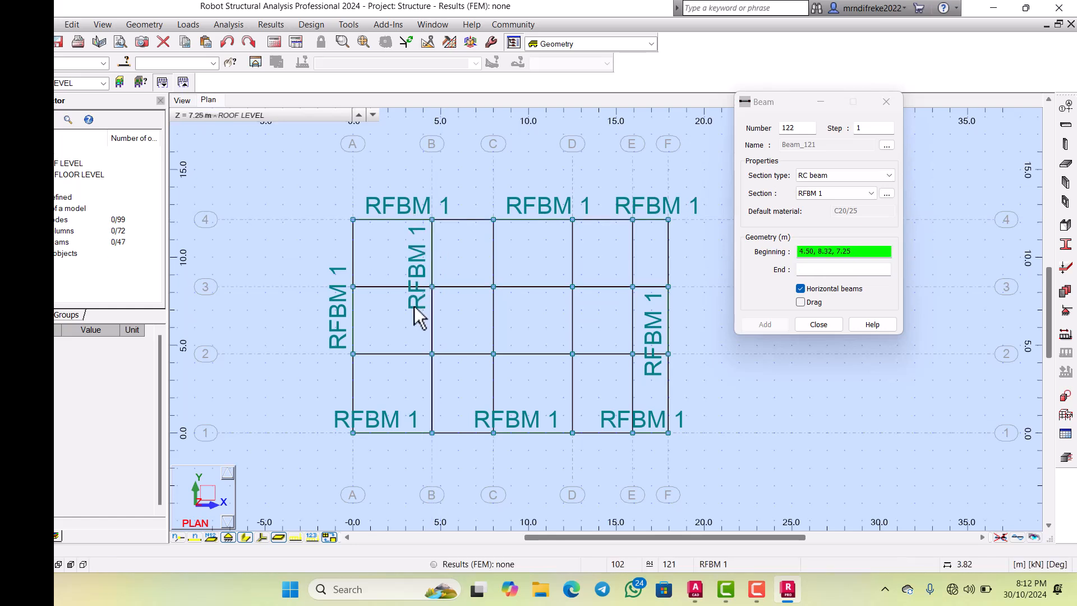
{"action": "left_click", "coordinate": [411, 336]}
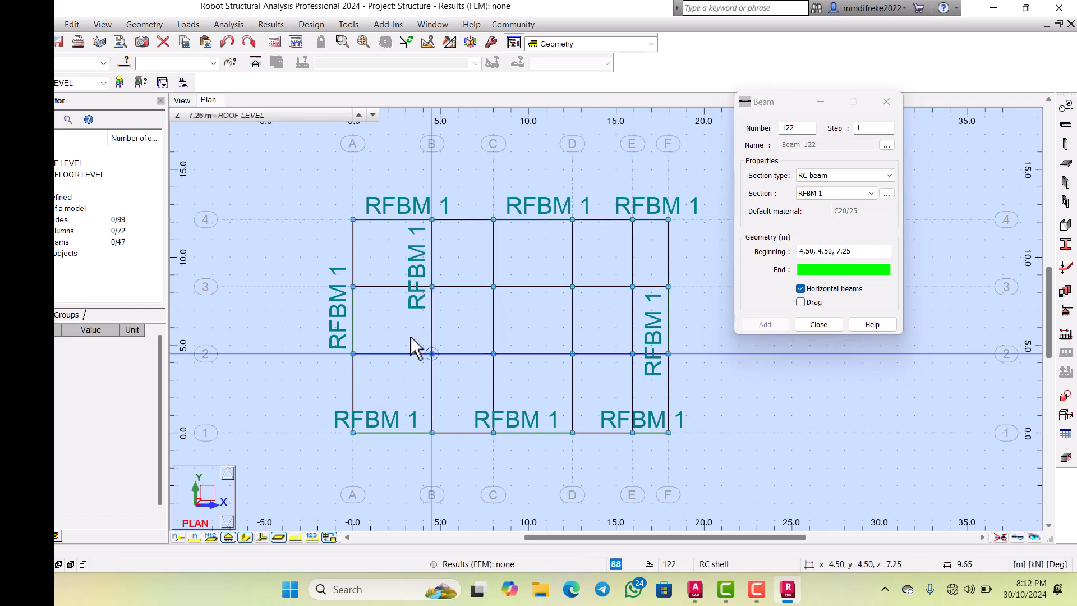
{"action": "left_click", "coordinate": [410, 405]}
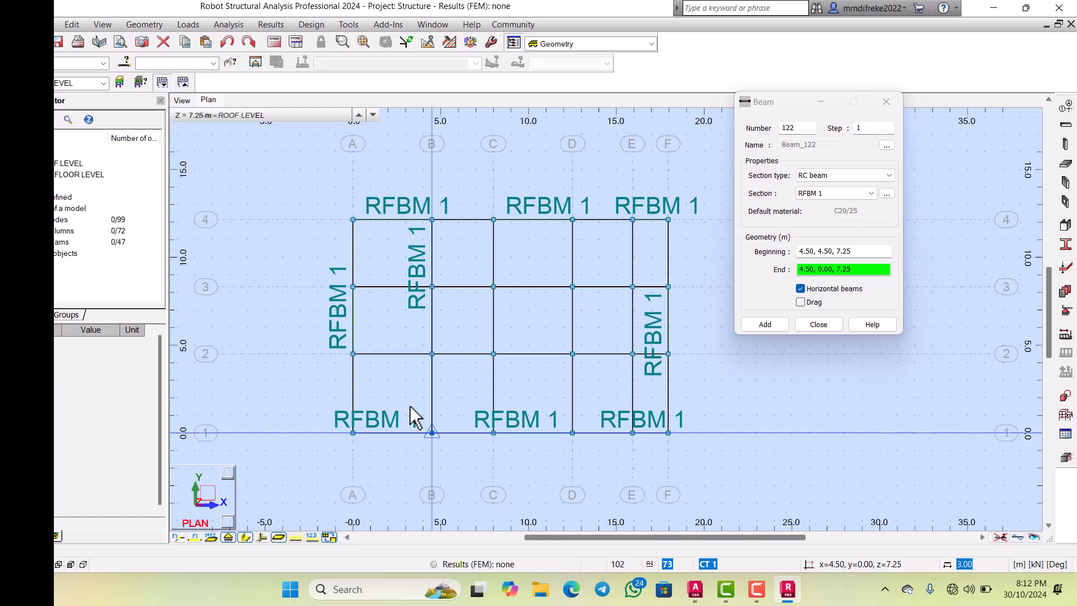
Step: Draw RFBM 1 beams on grid axis C from 4 to 3 and from 2 to 1
{"action": "left_click", "coordinate": [468, 220]}
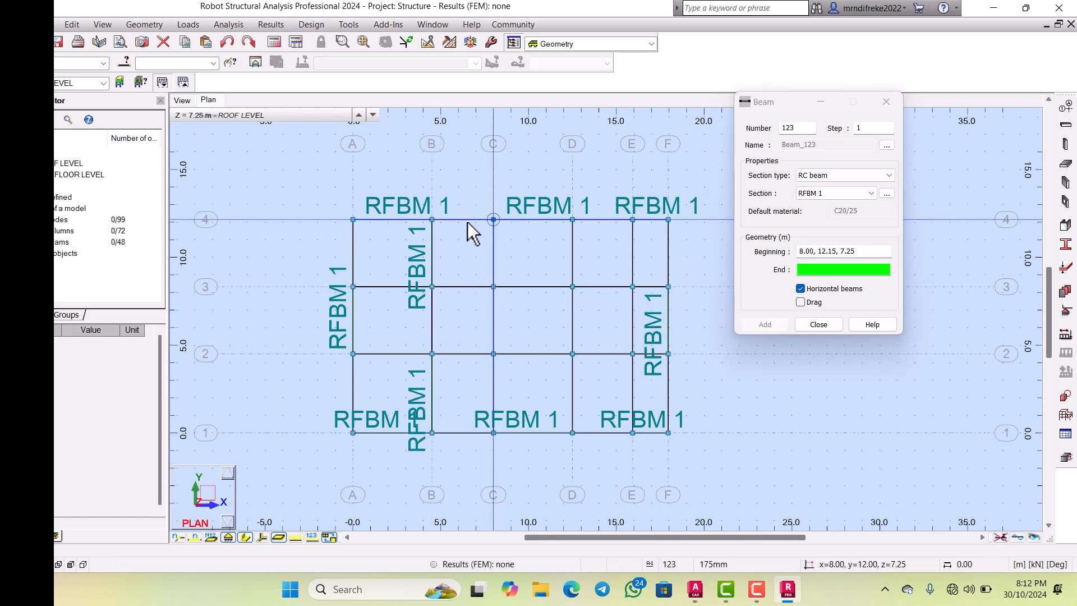
{"action": "left_click", "coordinate": [469, 270]}
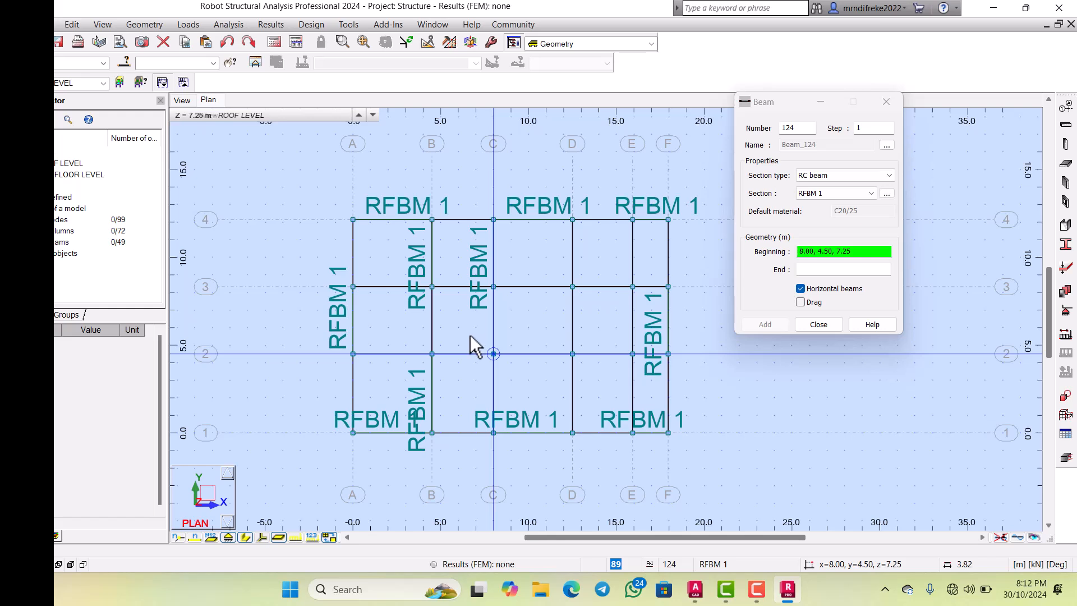
{"action": "left_click", "coordinate": [469, 337]}
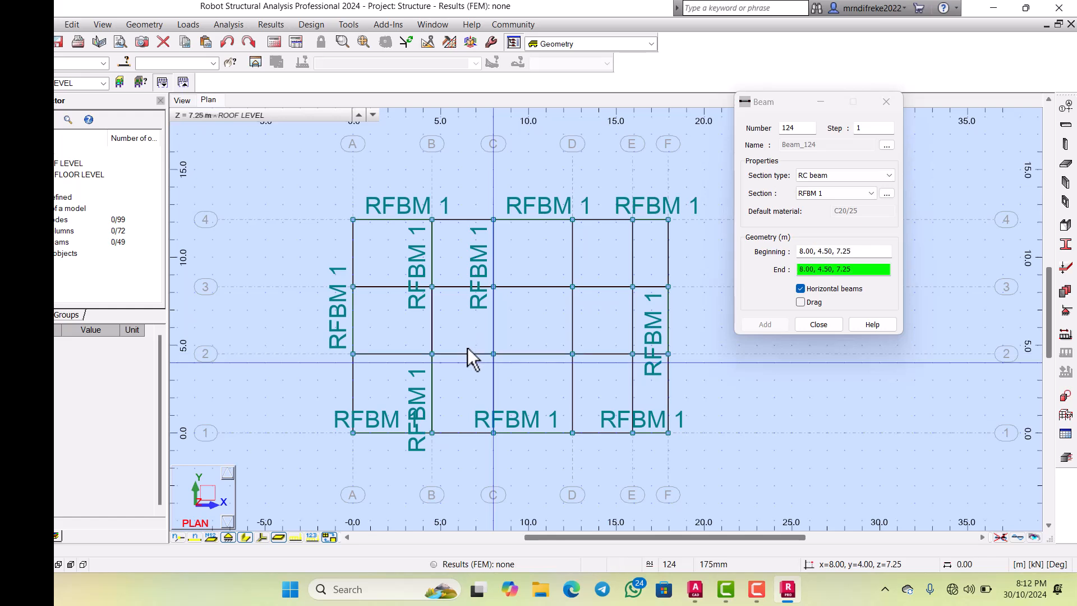
{"action": "left_click", "coordinate": [473, 407]}
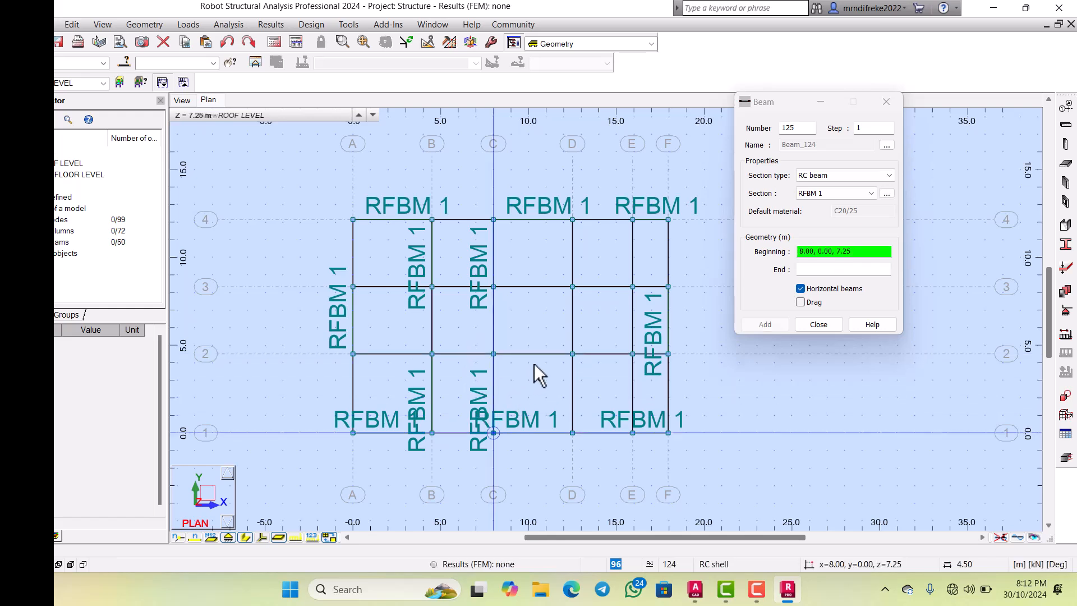
Step: Draw RFBM 1 beams on grid axis D from 4 to 3, from 2 to 1 and from 3 to 2
{"action": "left_click", "coordinate": [542, 210]}
{"action": "left_click", "coordinate": [543, 270]}
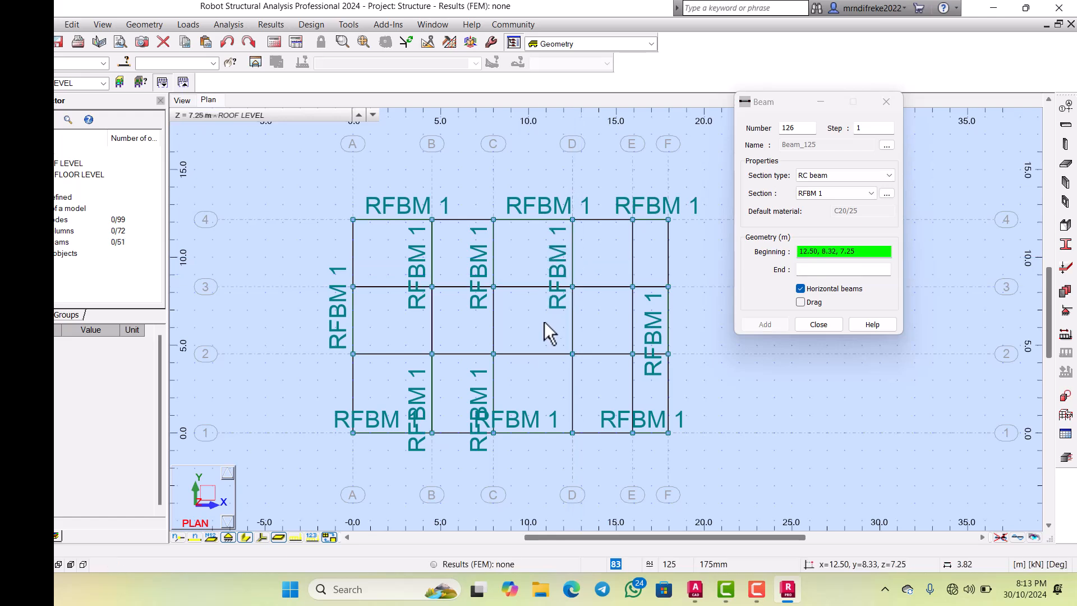
{"action": "left_click", "coordinate": [544, 334]}
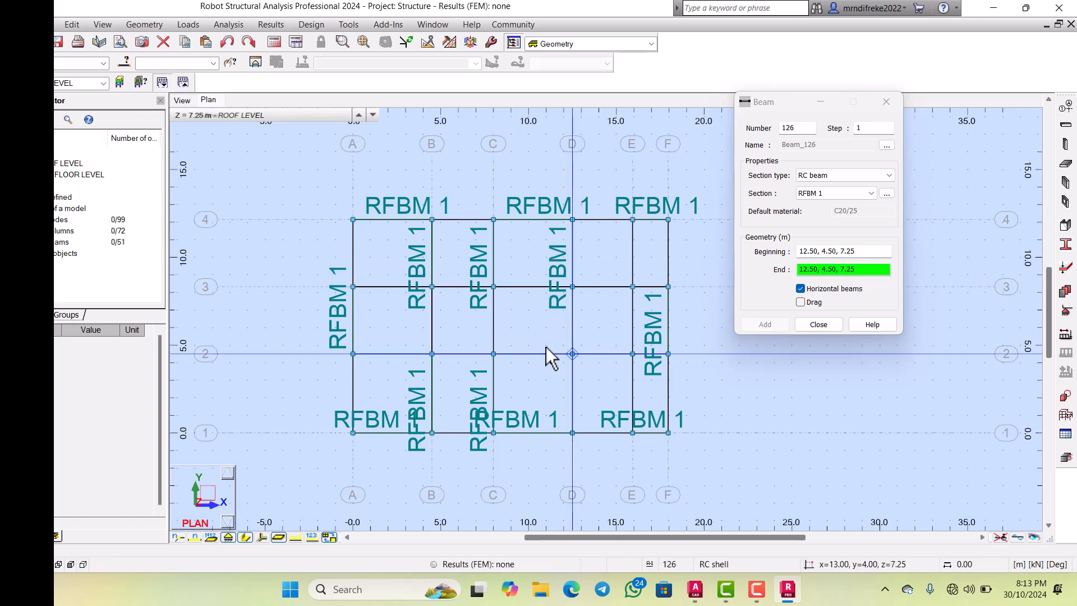
{"action": "left_click", "coordinate": [543, 410]}
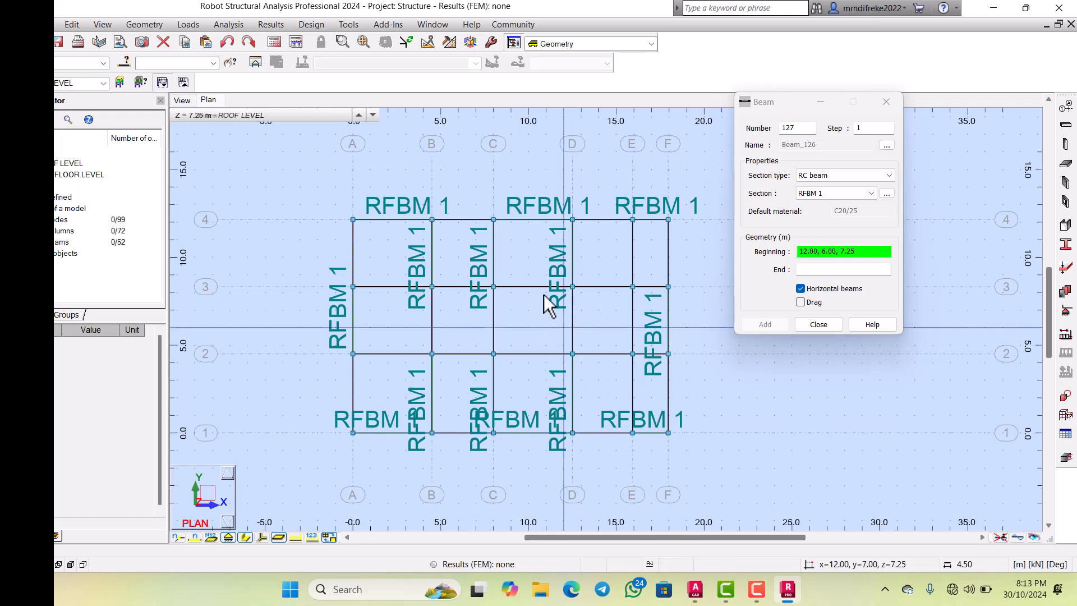
{"action": "left_click", "coordinate": [546, 269]}
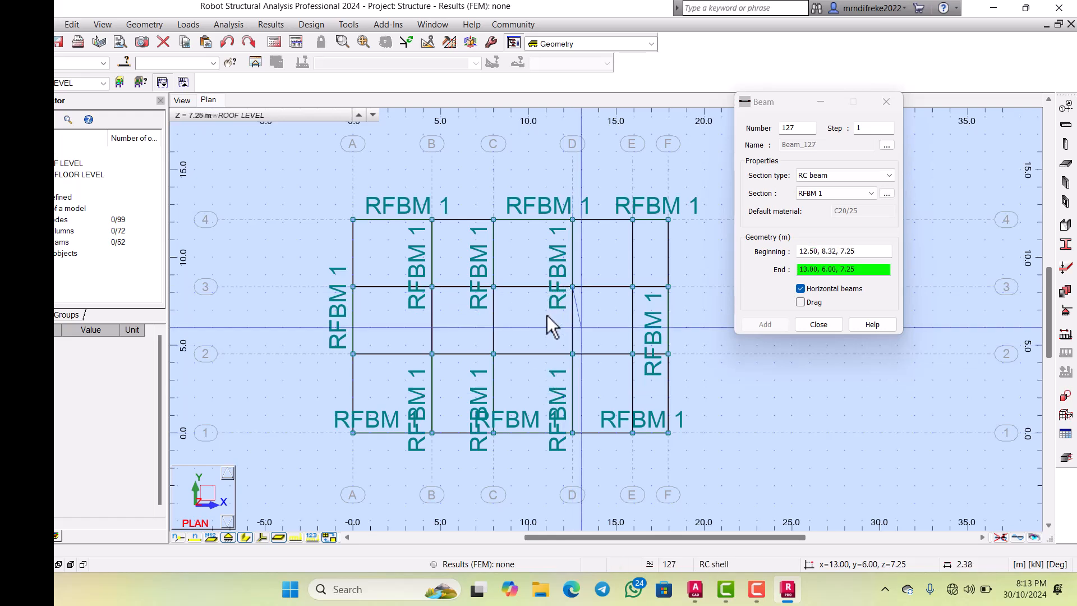
{"action": "left_click", "coordinate": [543, 333]}
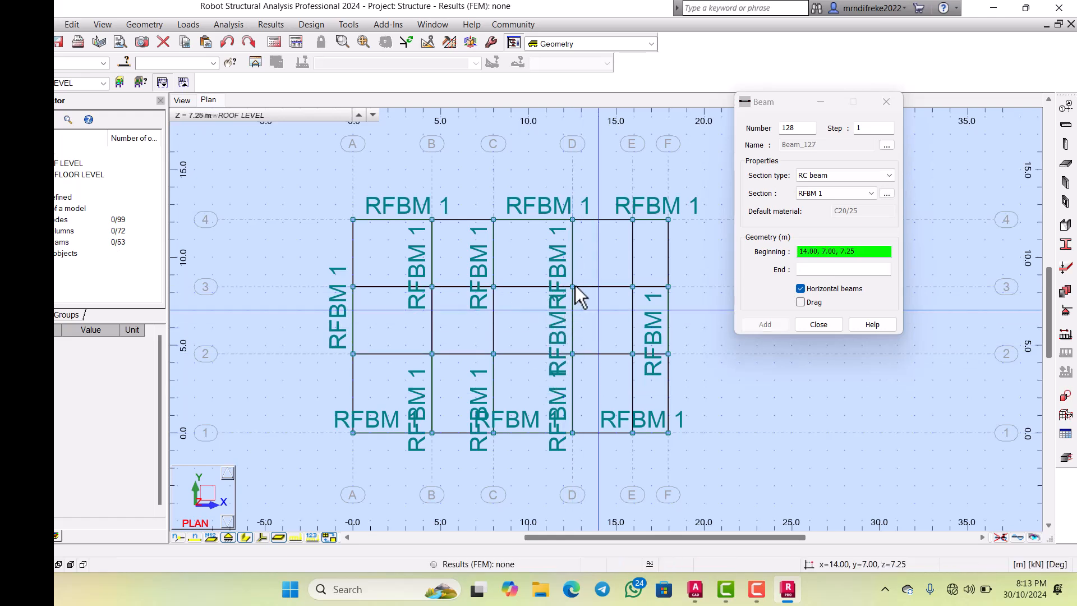
Step: Draw RFBM 1 beams on grid axis E from 4 to 3, from 2 to 3 and from 2 to 1
{"action": "left_click", "coordinate": [601, 209]}
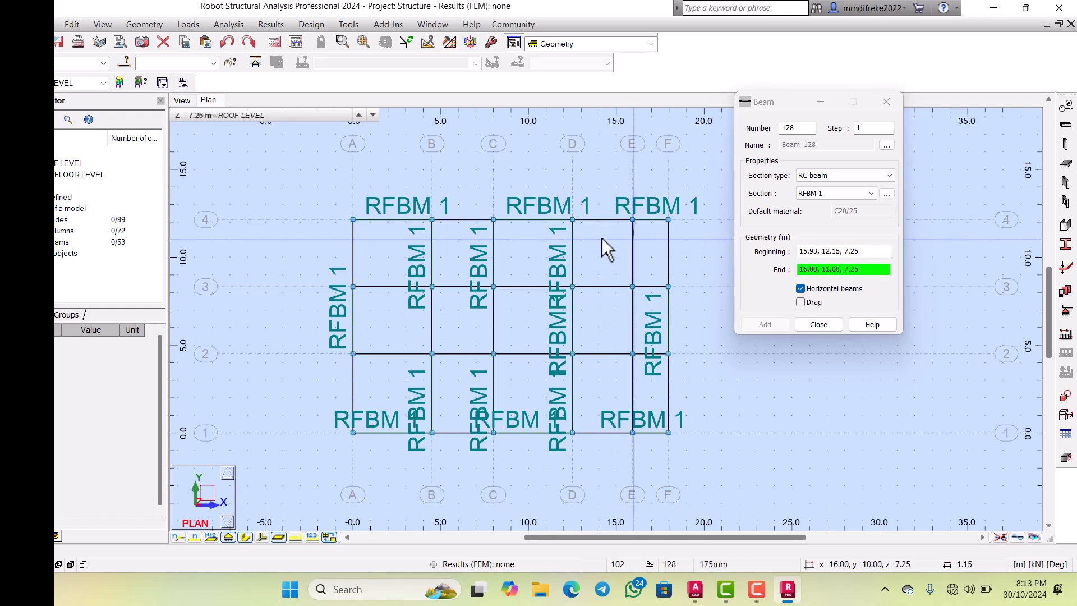
{"action": "left_click", "coordinate": [603, 271]}
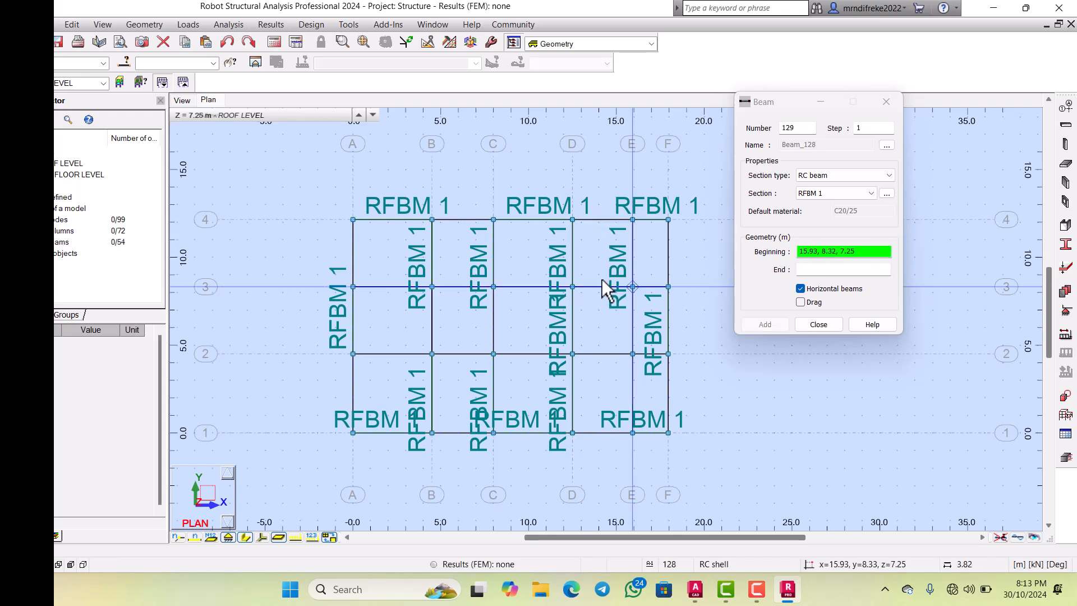
{"action": "left_click", "coordinate": [601, 337]}
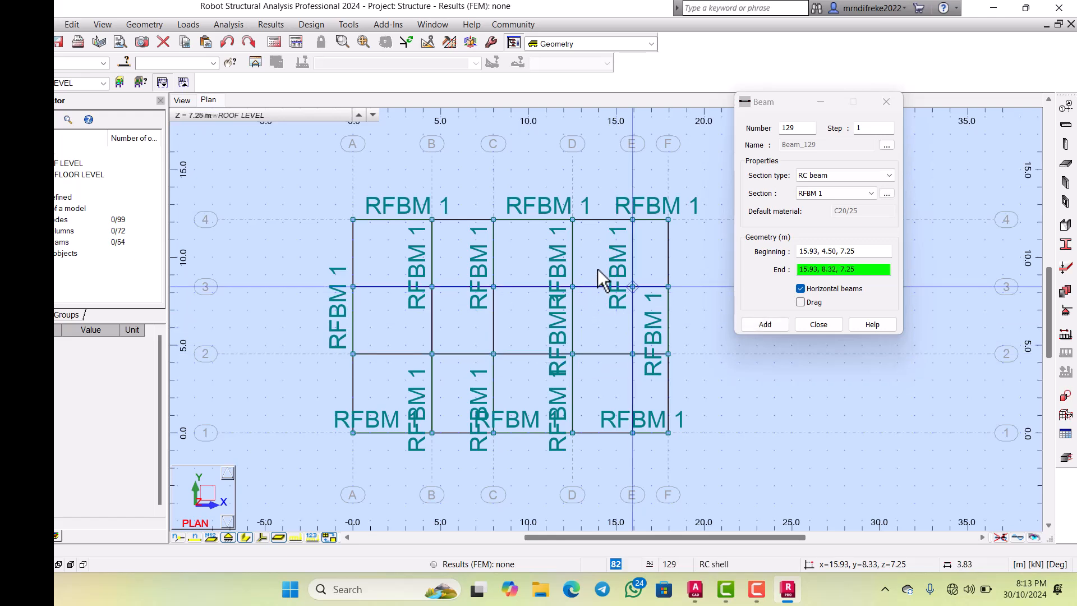
{"action": "left_click", "coordinate": [601, 272]}
{"action": "left_click", "coordinate": [604, 302]}
{"action": "left_click", "coordinate": [599, 351]}
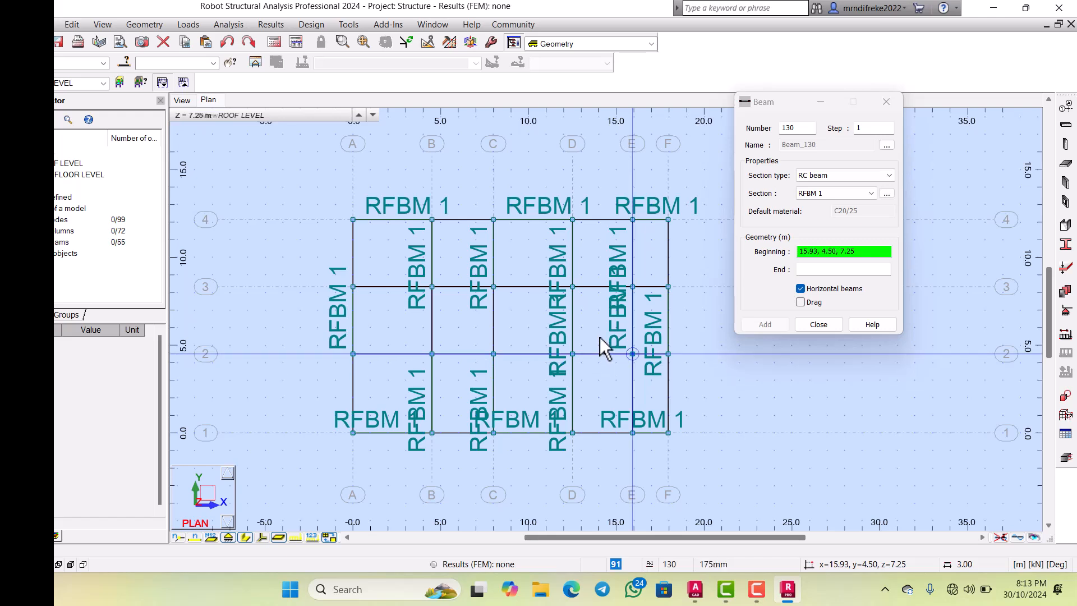
{"action": "left_click", "coordinate": [600, 336]}
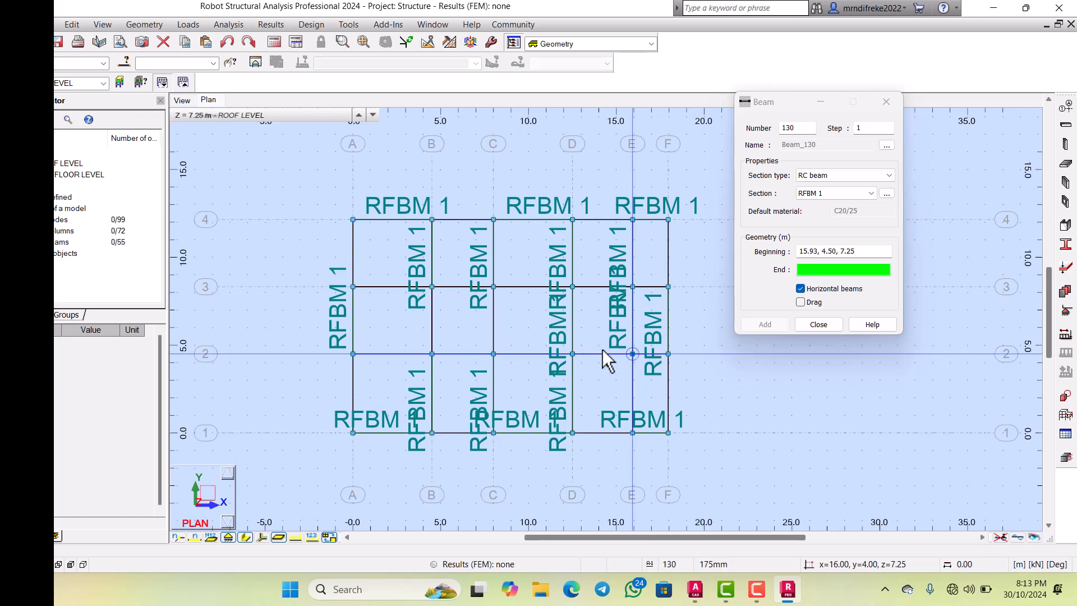
{"action": "left_click", "coordinate": [600, 409]}
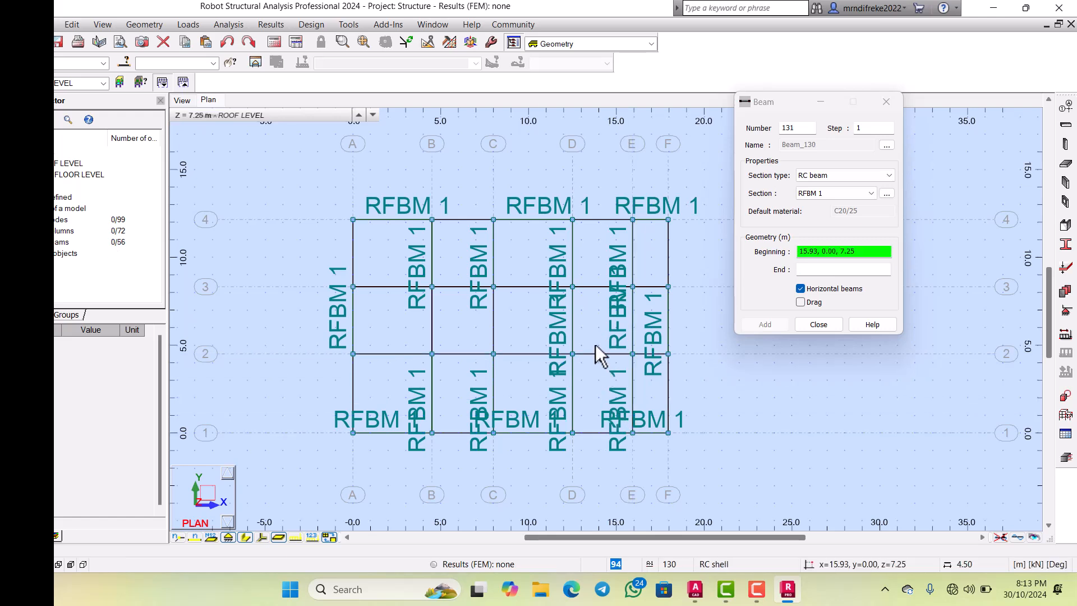
Step: Draw RFBM 1 beams on grid axis 2 from A to B, C to D, E to D and E to F
{"action": "left_click", "coordinate": [349, 336]}
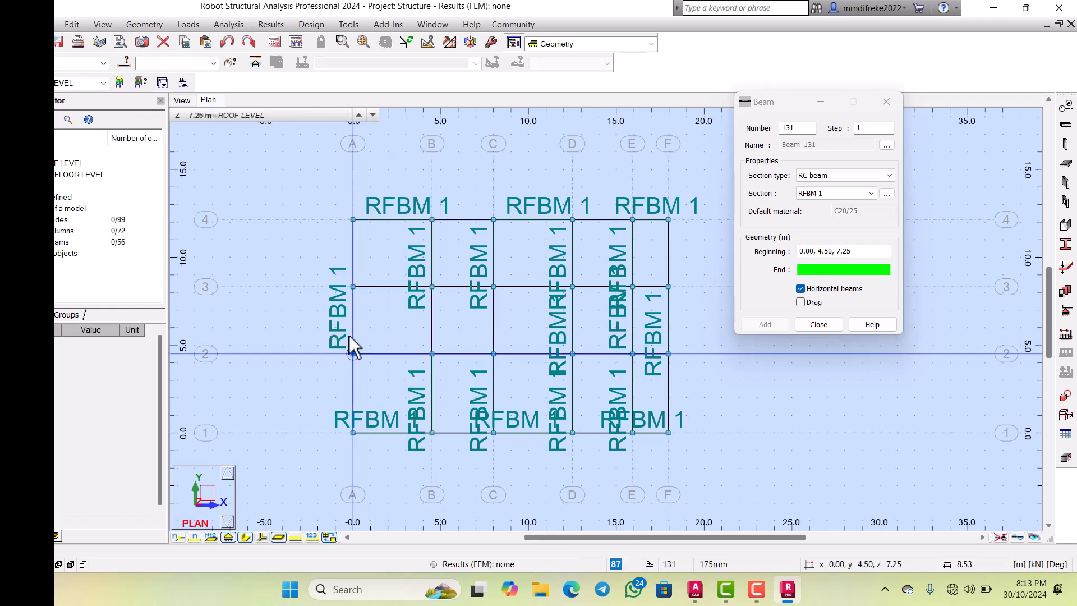
{"action": "left_click", "coordinate": [412, 337]}
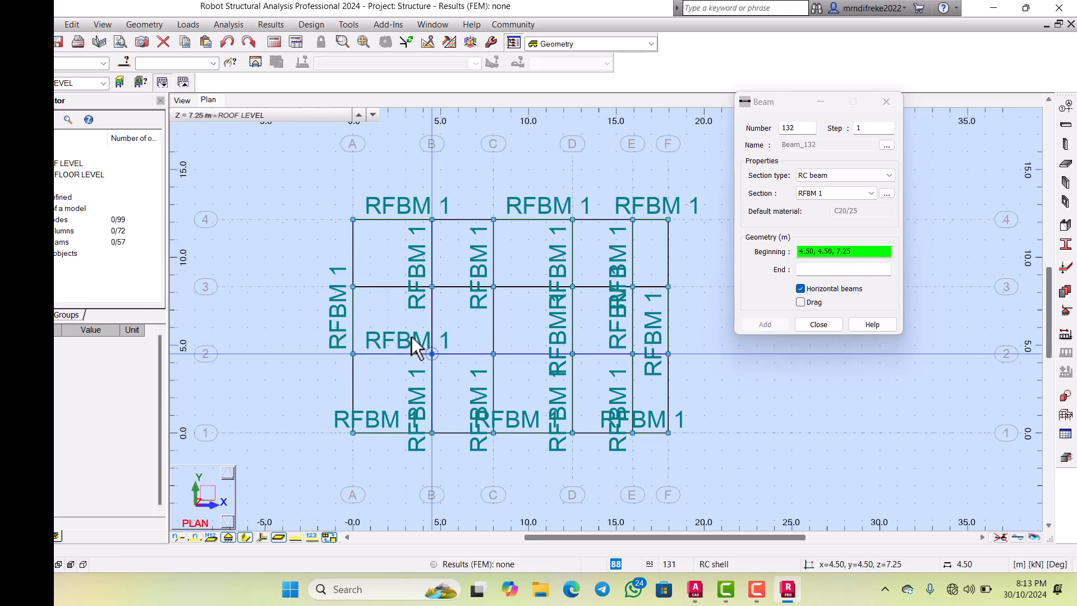
{"action": "left_click", "coordinate": [470, 336]}
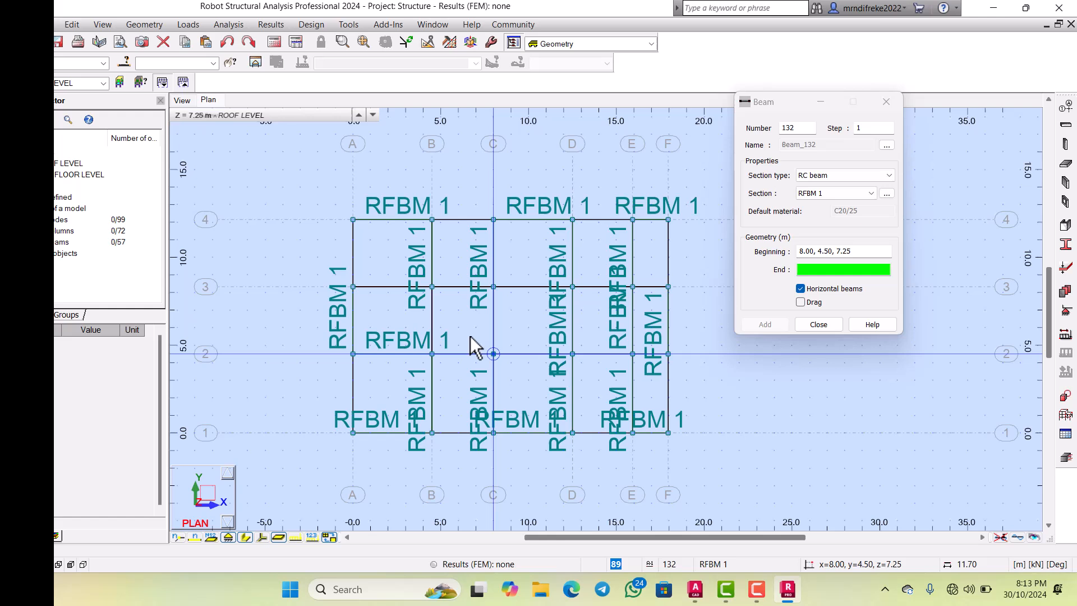
{"action": "left_click", "coordinate": [540, 340]}
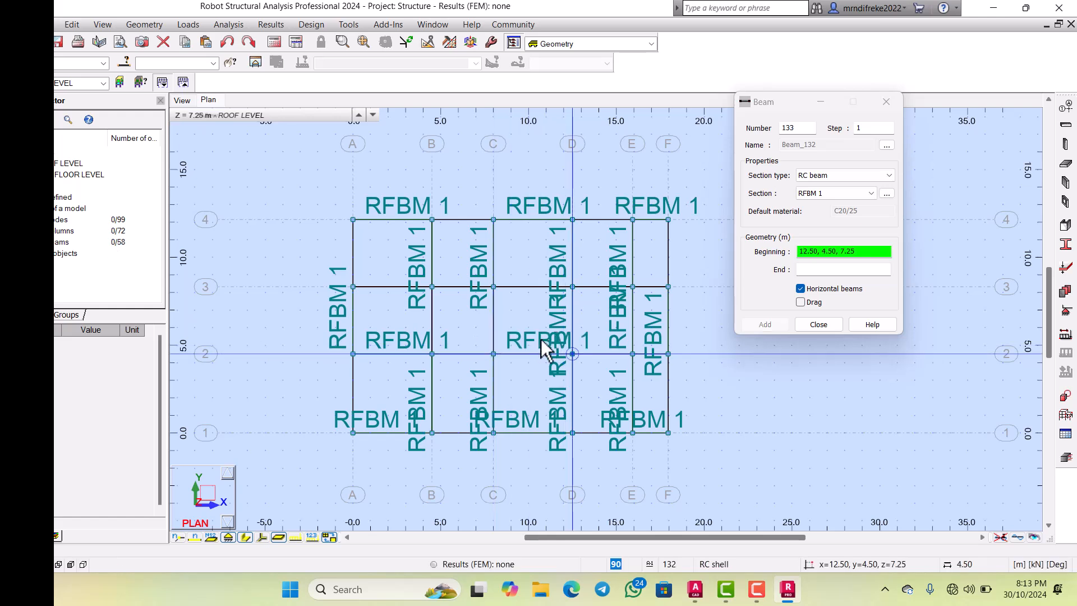
{"action": "left_click", "coordinate": [601, 343]}
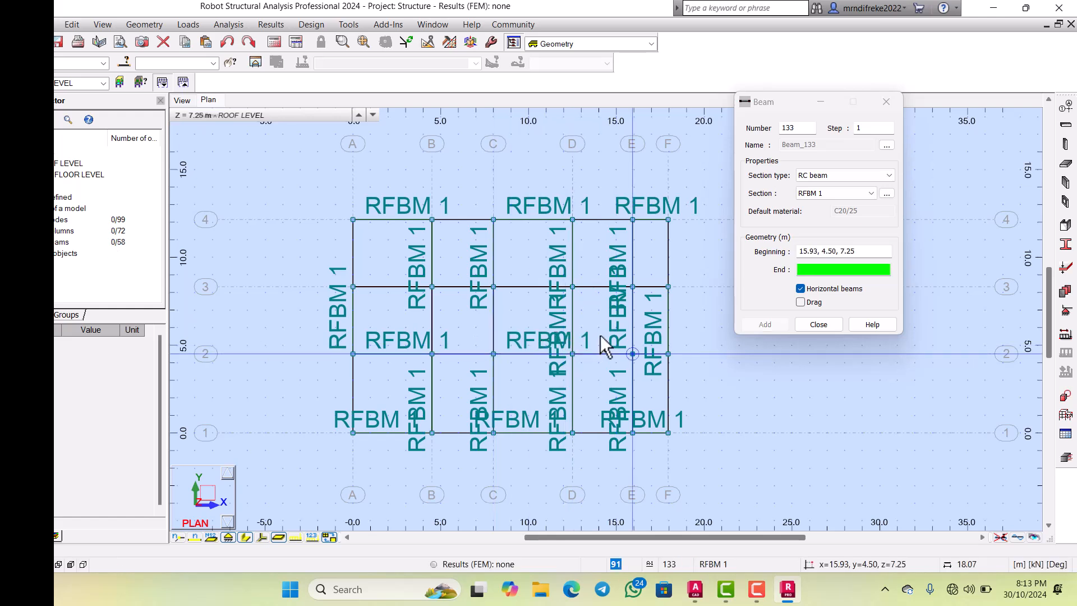
{"action": "left_click", "coordinate": [545, 337]}
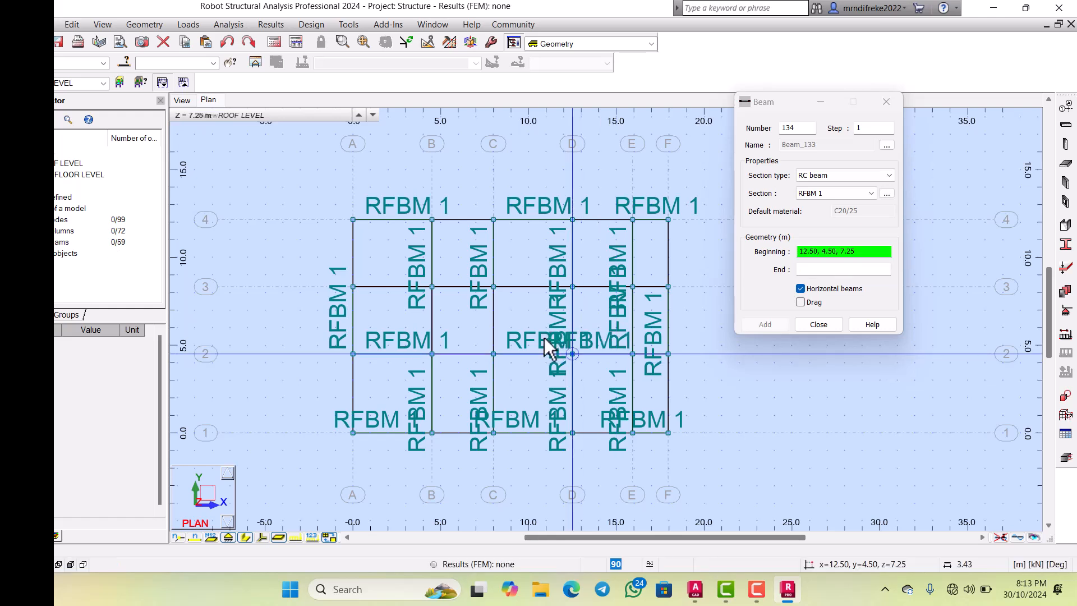
{"action": "left_click", "coordinate": [599, 336]}
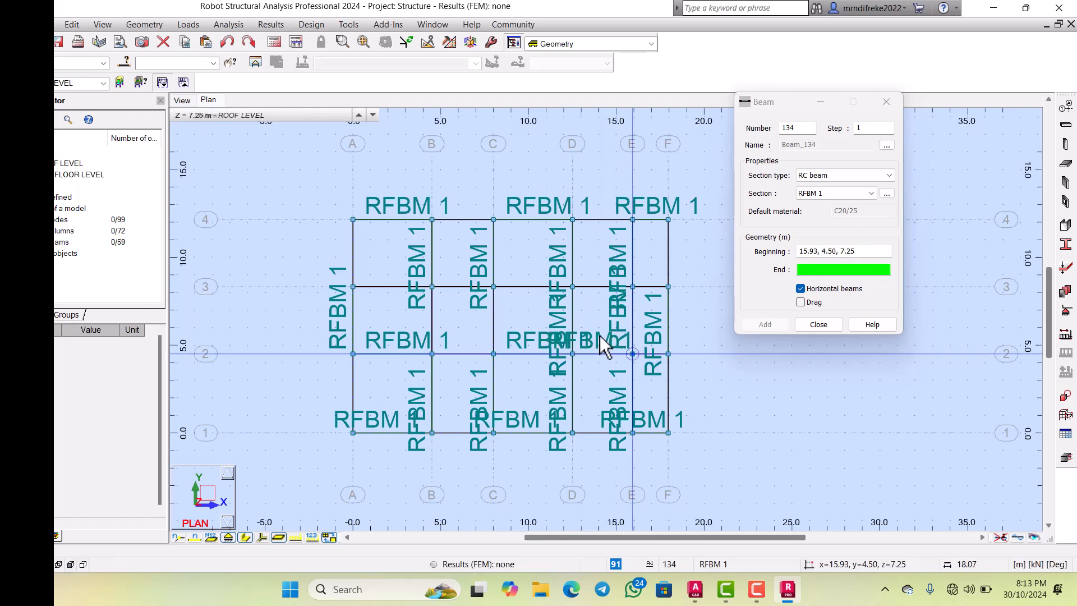
{"action": "left_click", "coordinate": [634, 337]}
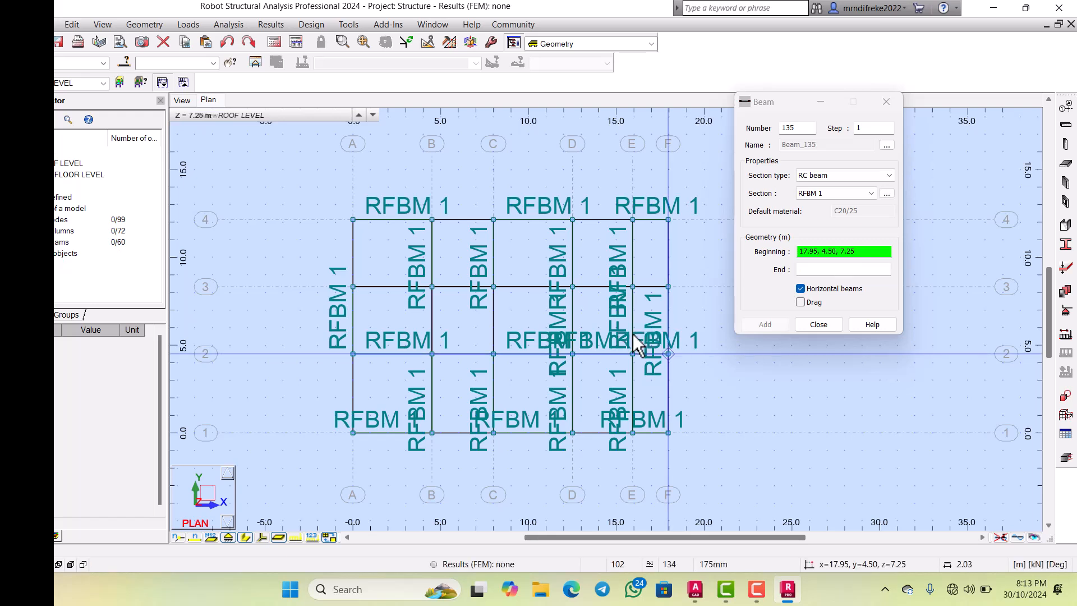
Step: Draw RFBM 1 beams on grid axis 3 from A to B, C to D and C to B
{"action": "left_click", "coordinate": [349, 285]}
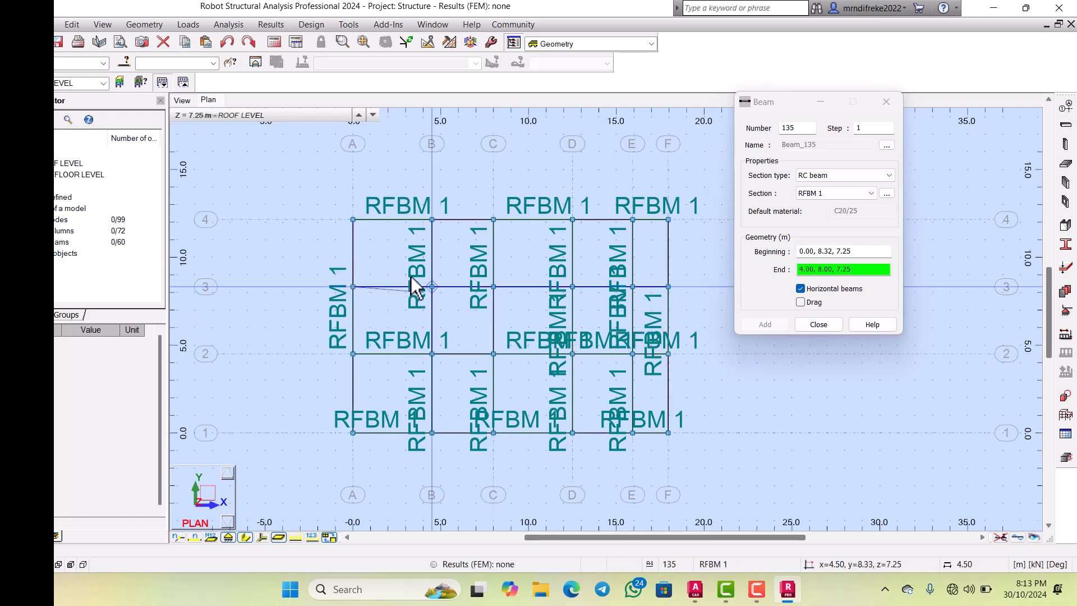
{"action": "left_click", "coordinate": [415, 281]}
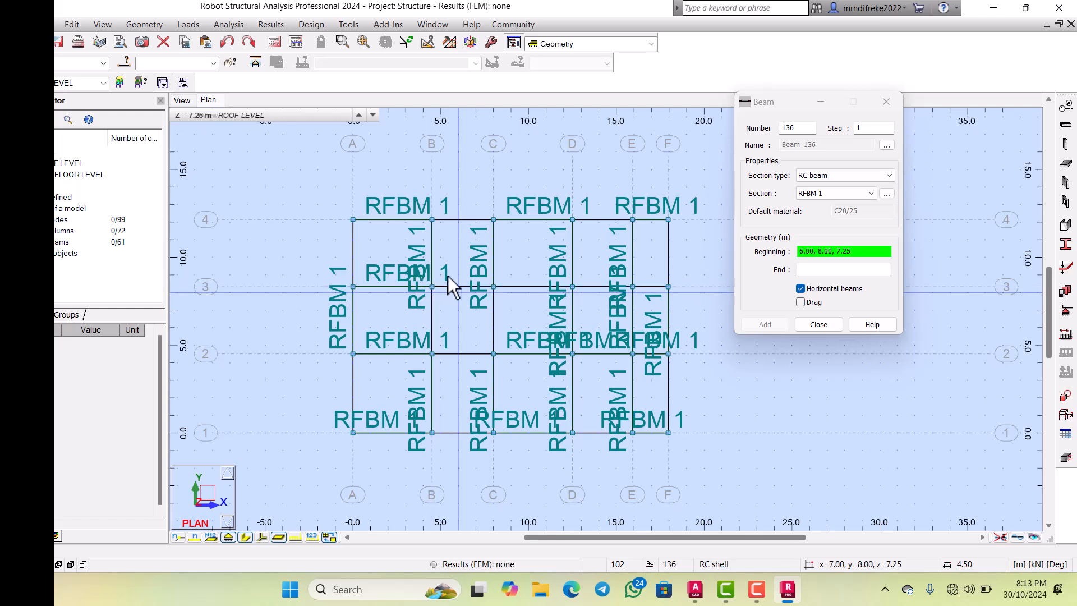
{"action": "left_click", "coordinate": [470, 278]}
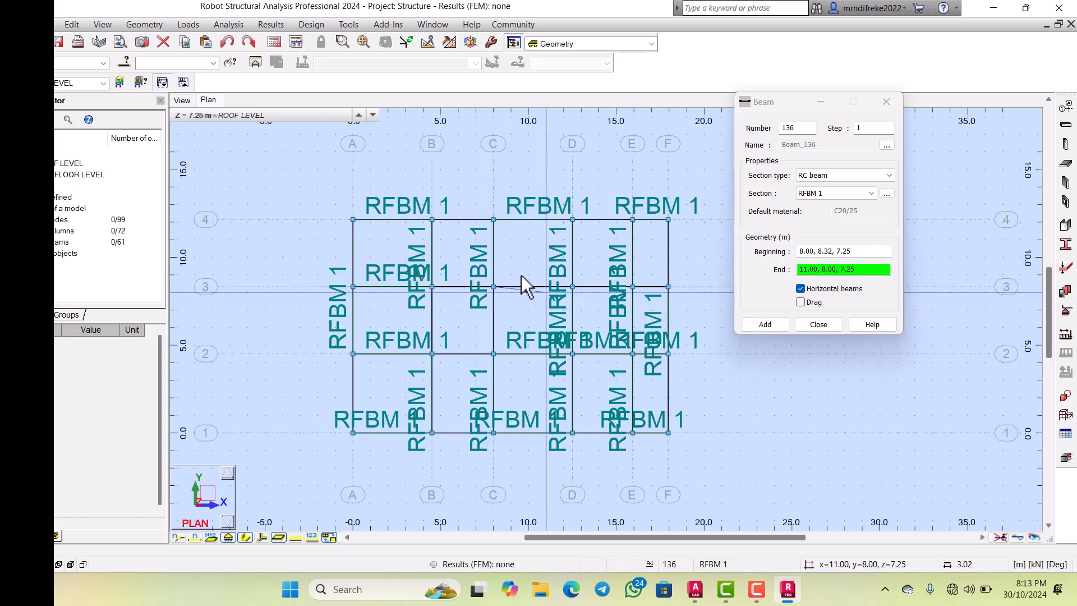
{"action": "left_click", "coordinate": [544, 268]}
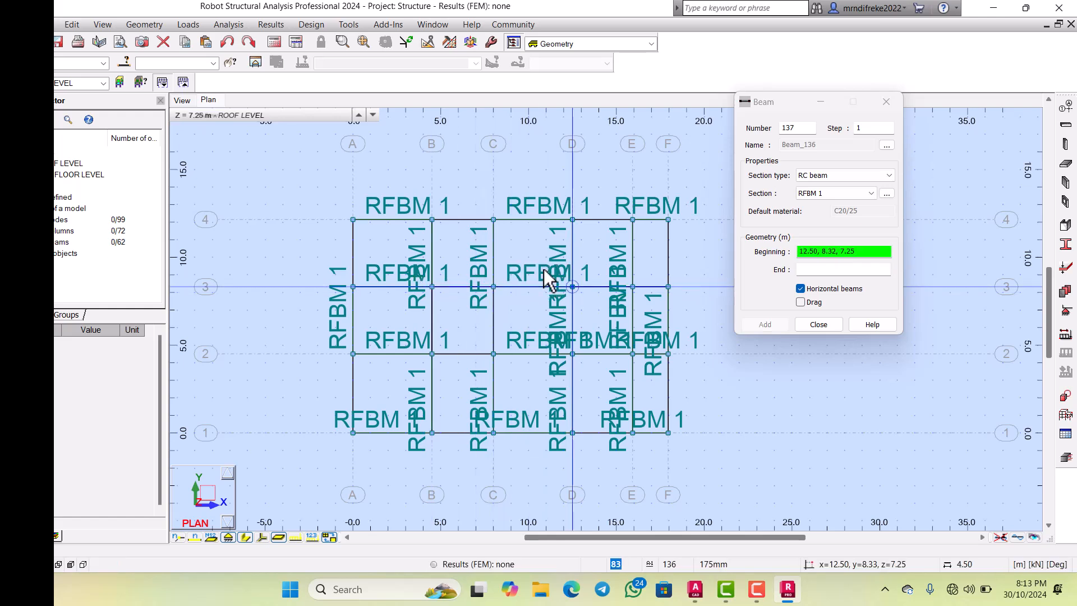
{"action": "left_click", "coordinate": [468, 271]}
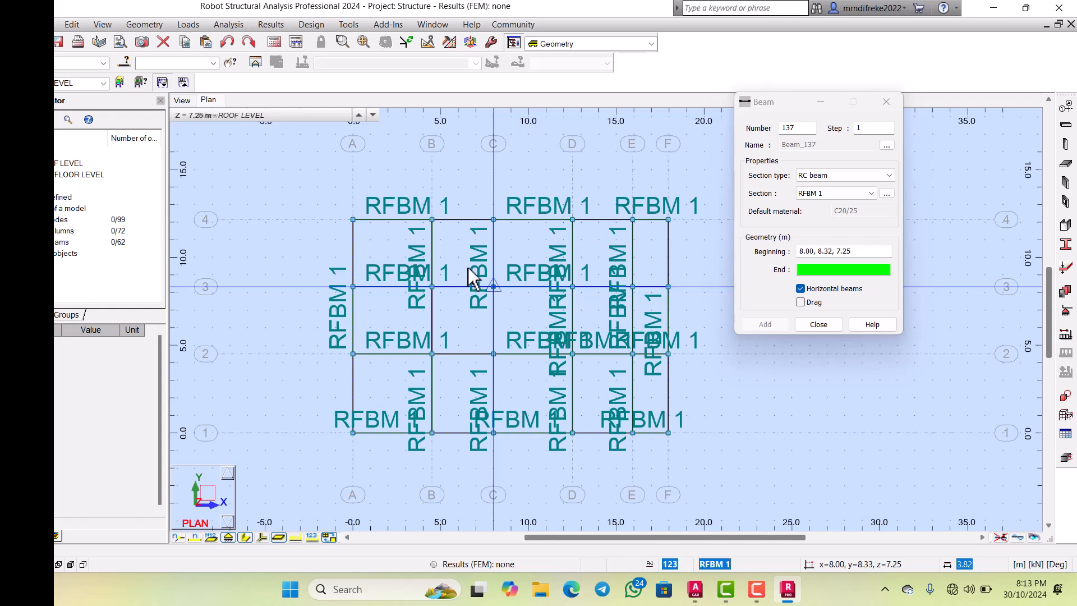
{"action": "left_click", "coordinate": [409, 270]}
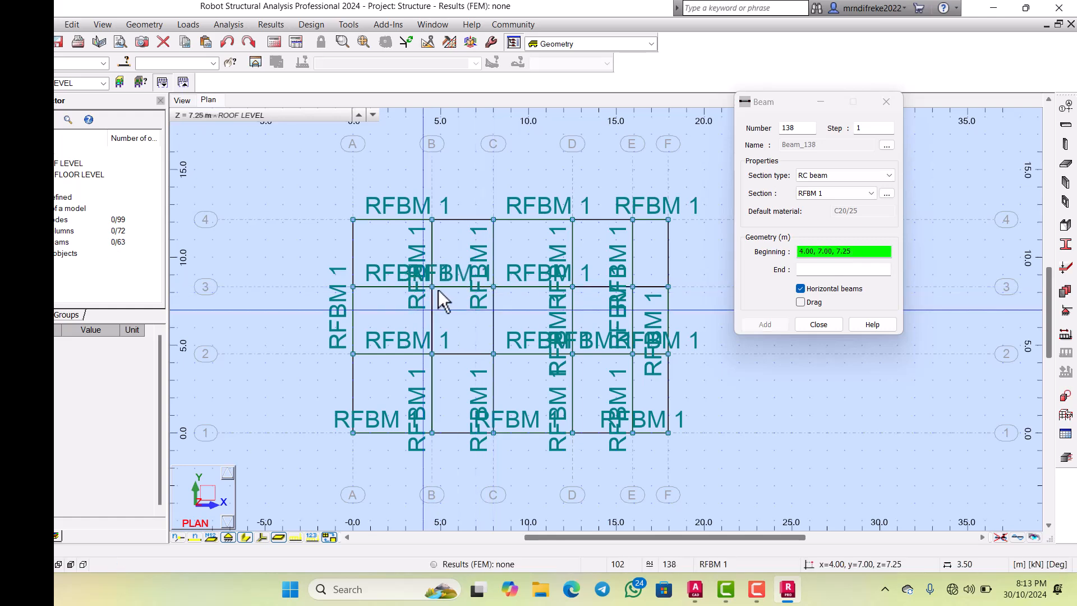
Step: Draw RFBM 1 beams on grid axis 3 from D to E and from E to F, and end the beam definition
{"action": "left_click", "coordinate": [543, 272]}
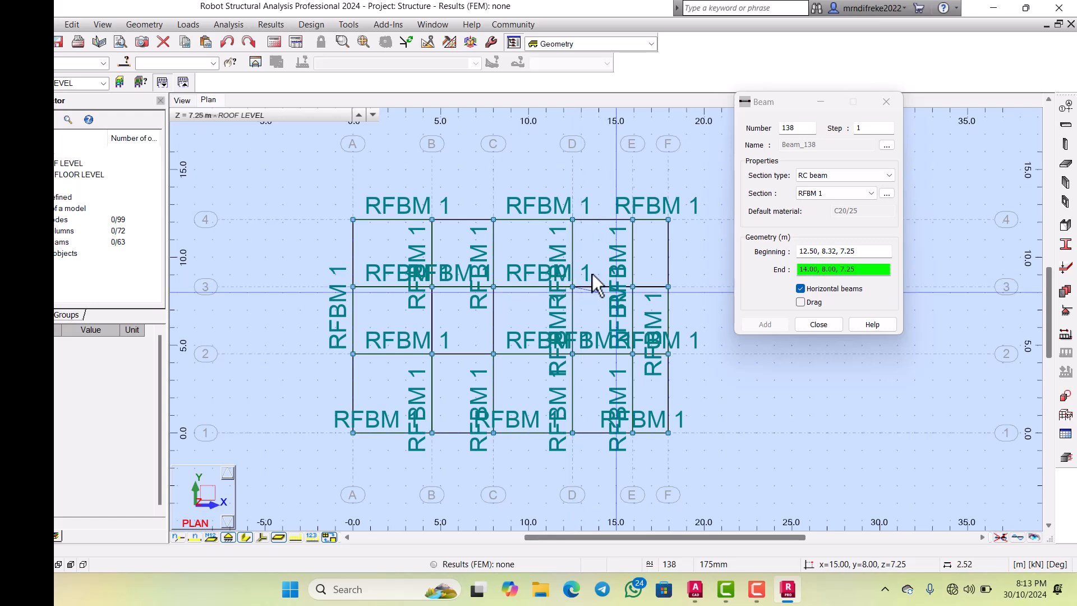
{"action": "left_click", "coordinate": [600, 271]}
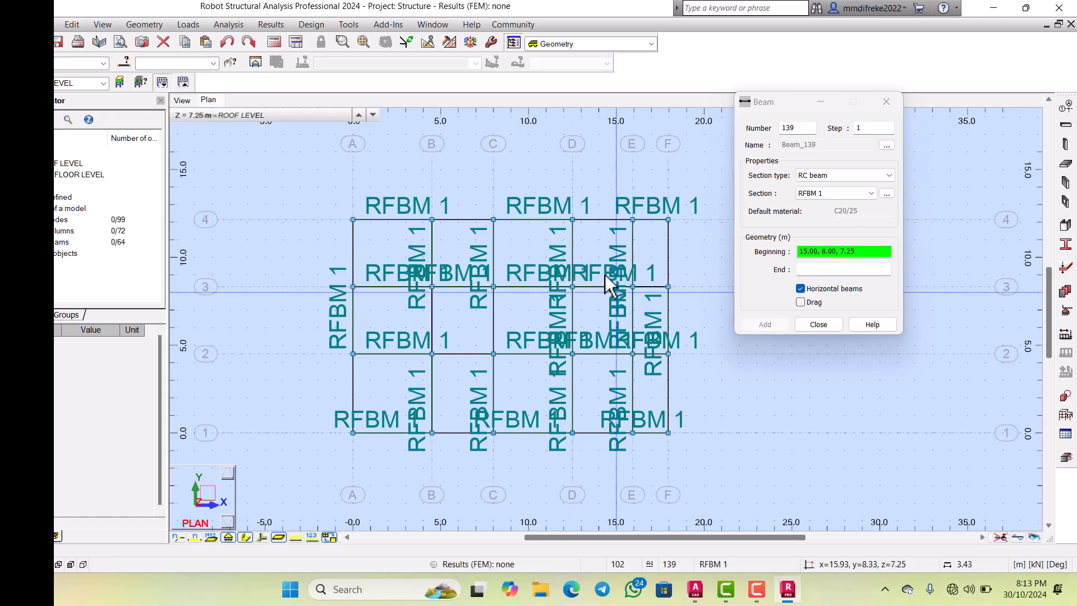
{"action": "left_click", "coordinate": [615, 277]}
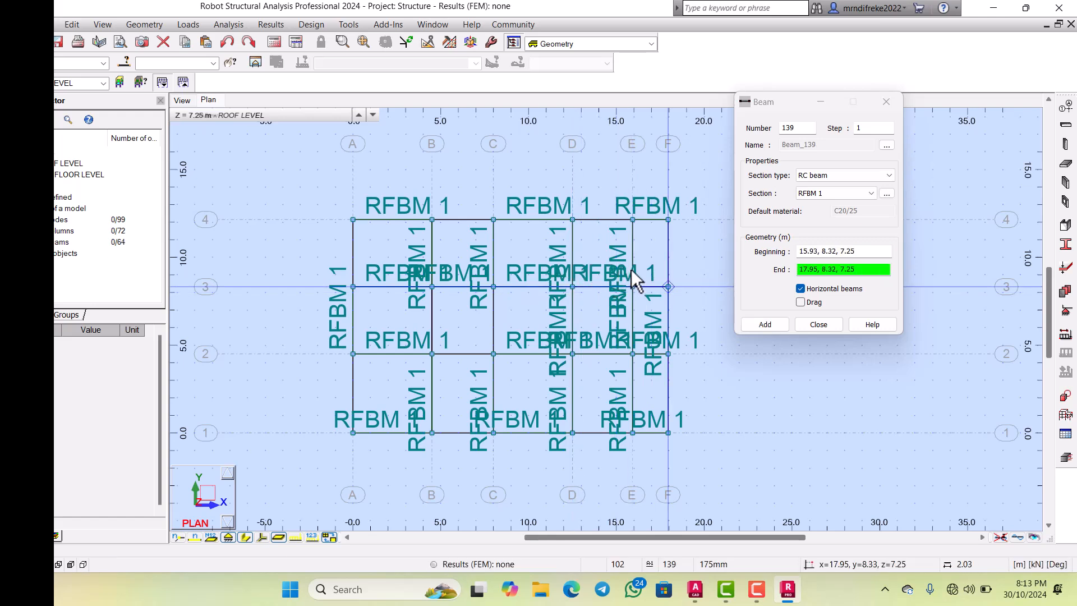
{"action": "left_click", "coordinate": [668, 287]}
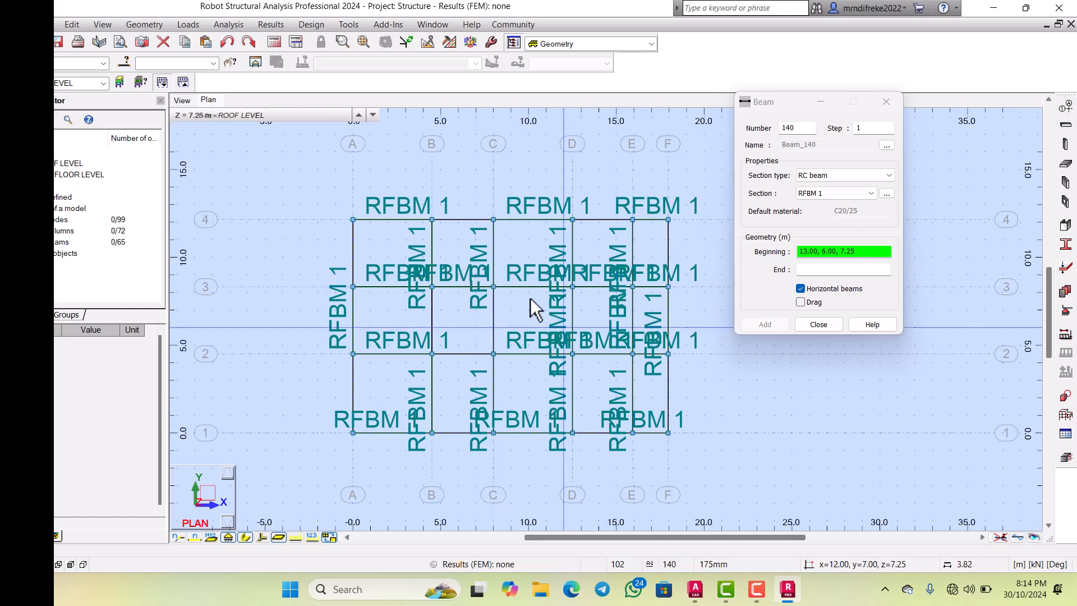
{"action": "left_click", "coordinate": [800, 324]}
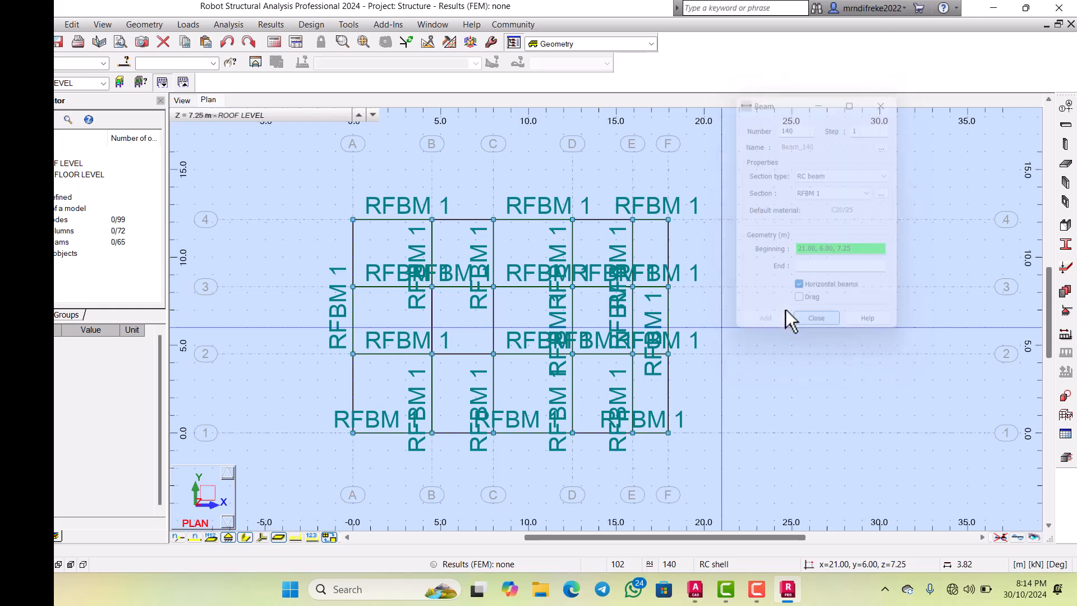
Step: Examine the roof level beam layout in the plan and in the 3D view for spans without a beam
{"action": "scroll", "coordinate": [595, 310], "scroll_direction": "up", "scroll_amount": 4}
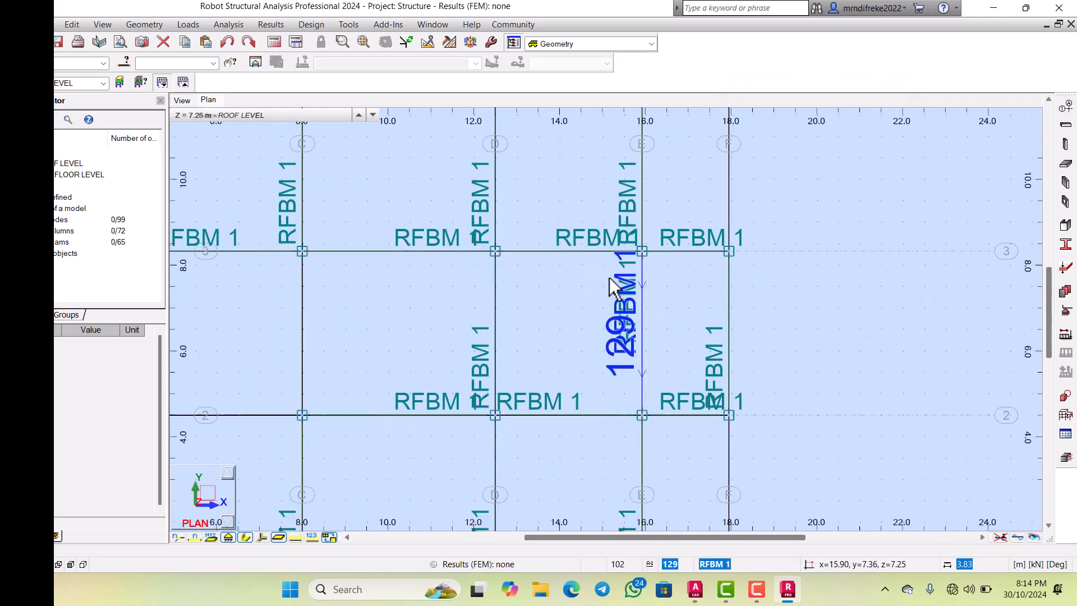
{"action": "scroll", "coordinate": [681, 248], "scroll_direction": "up", "scroll_amount": 3}
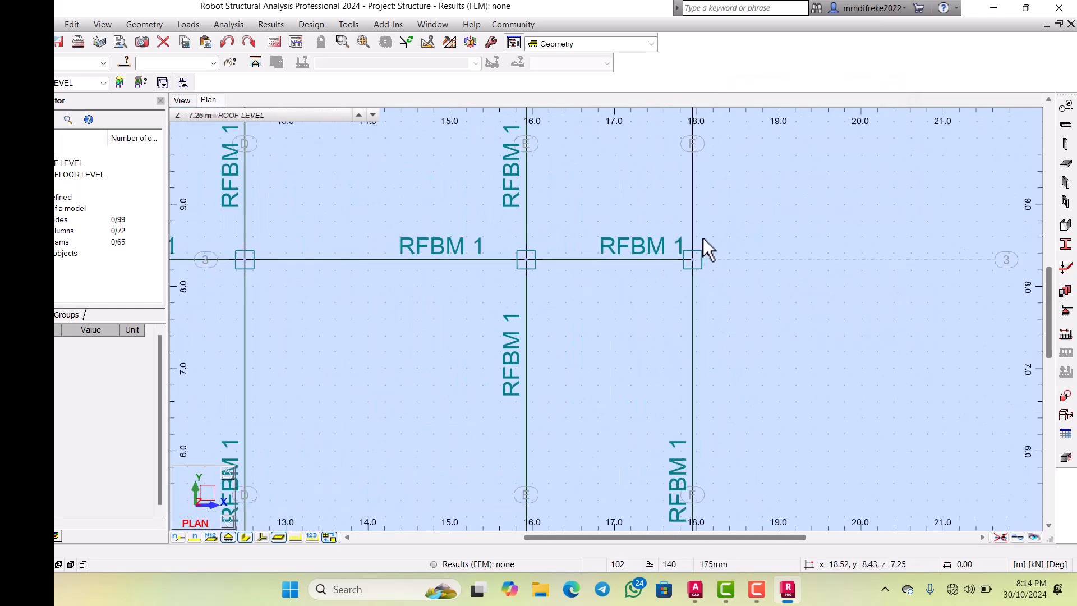
{"action": "scroll", "coordinate": [702, 238], "scroll_direction": "down", "scroll_amount": 3}
{"action": "scroll", "coordinate": [702, 238], "scroll_direction": "up", "scroll_amount": 2}
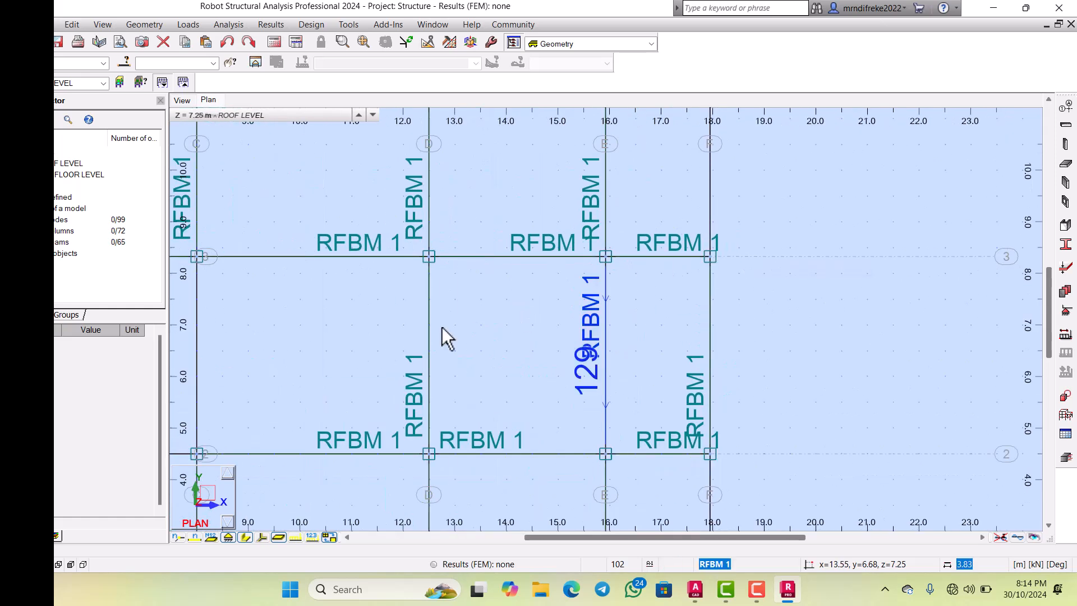
{"action": "left_click", "coordinate": [181, 100]}
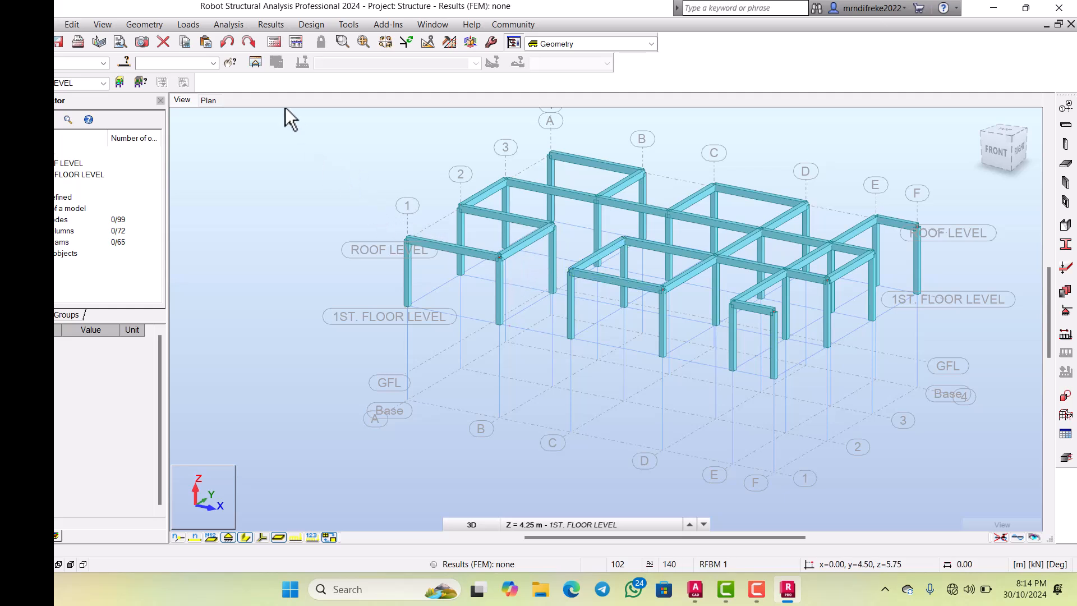
{"action": "left_click", "coordinate": [203, 101]}
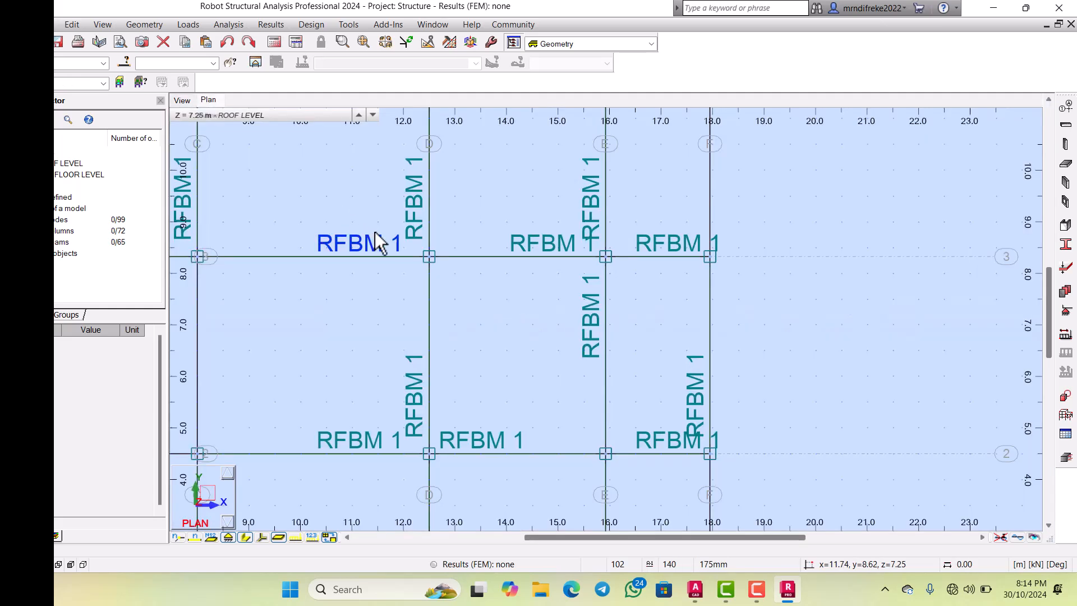
{"action": "scroll", "coordinate": [428, 303], "scroll_direction": "down", "scroll_amount": 3}
{"action": "scroll", "coordinate": [427, 337], "scroll_direction": "up", "scroll_amount": 5}
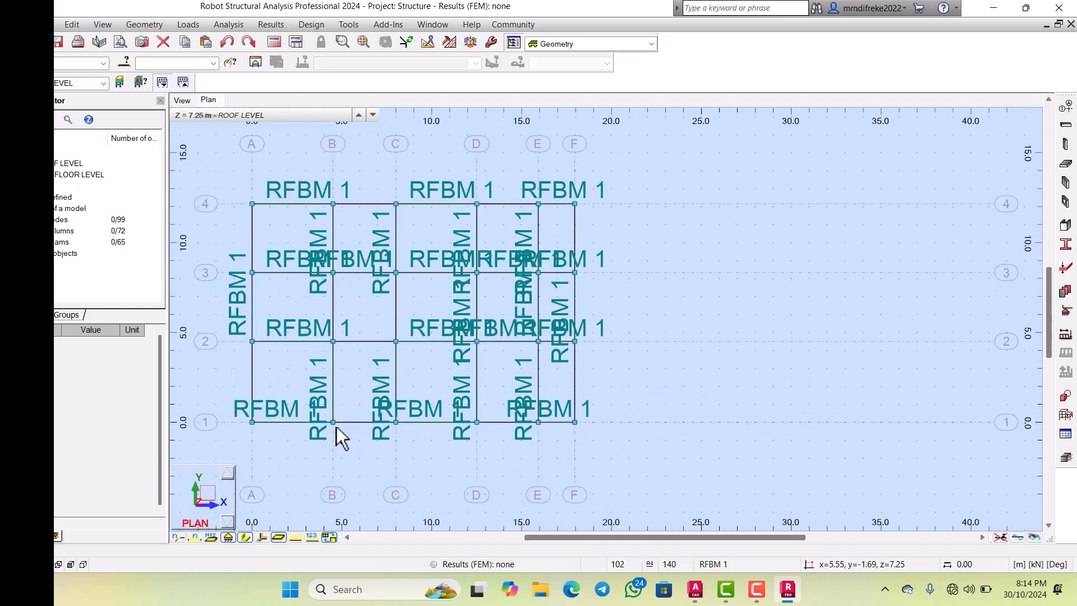
Step: Draw an RFBM 1 beam on grid axis 1 from B to C at the roof level
{"action": "scroll", "coordinate": [450, 385], "scroll_direction": "down", "scroll_amount": 1}
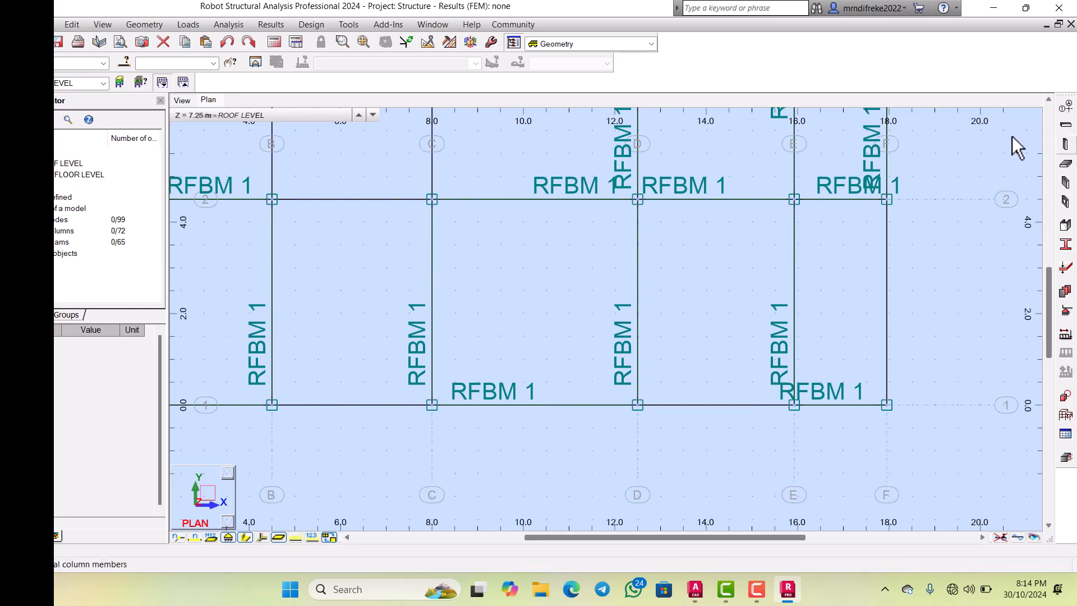
{"action": "left_click", "coordinate": [1065, 125]}
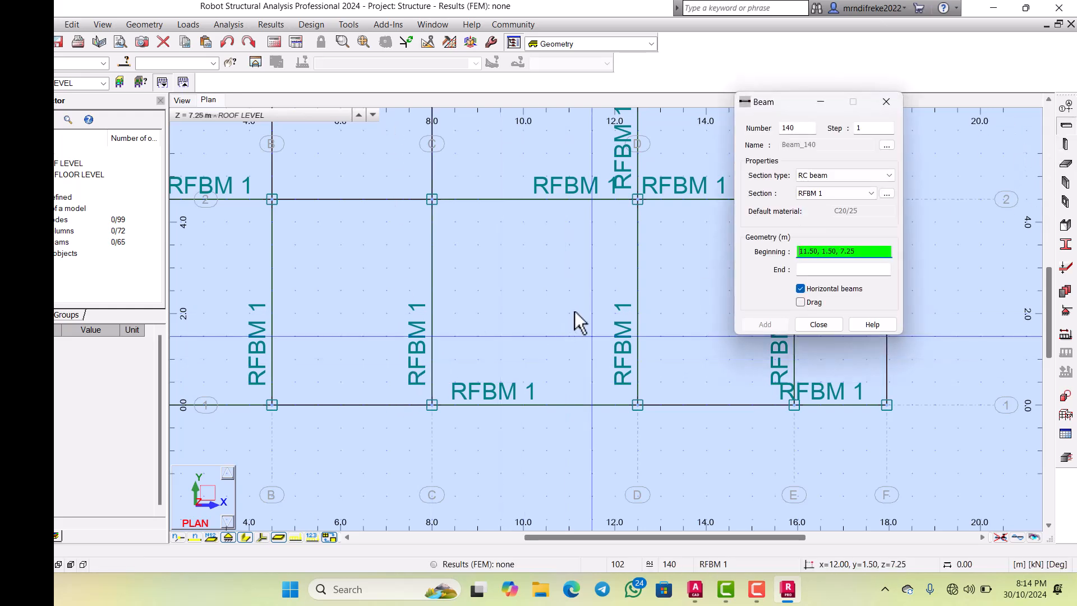
{"action": "left_click", "coordinate": [263, 394]}
{"action": "left_click", "coordinate": [407, 388]}
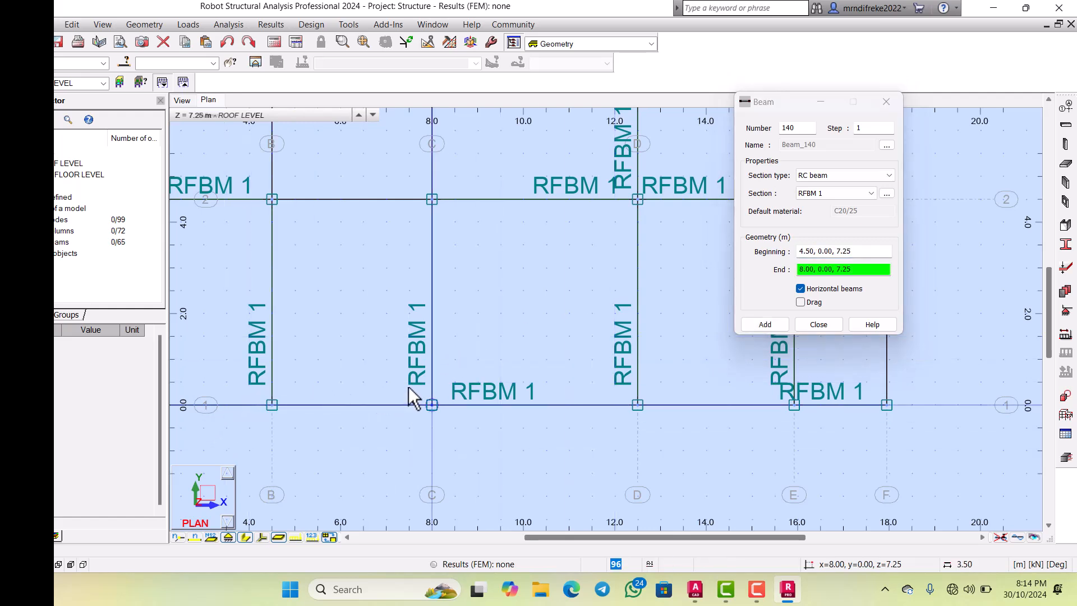
{"action": "scroll", "coordinate": [407, 397], "scroll_direction": "down", "scroll_amount": 5}
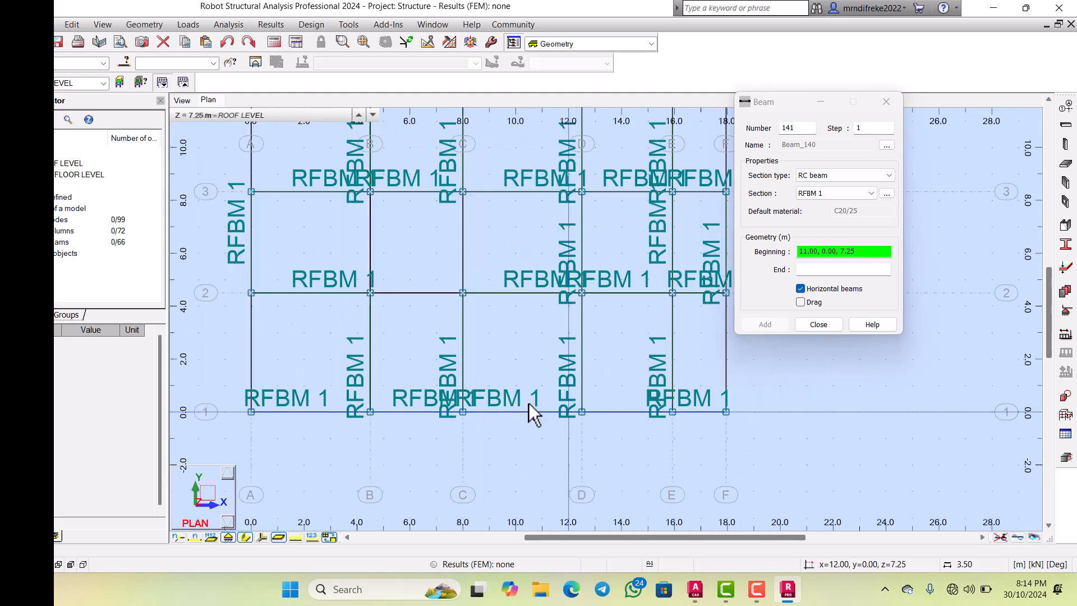
Step: Draw RFBM 1 beams on grid axis A from 2 to 1 and from 4 to 3 at the roof level
{"action": "scroll", "coordinate": [292, 305], "scroll_direction": "up", "scroll_amount": 3}
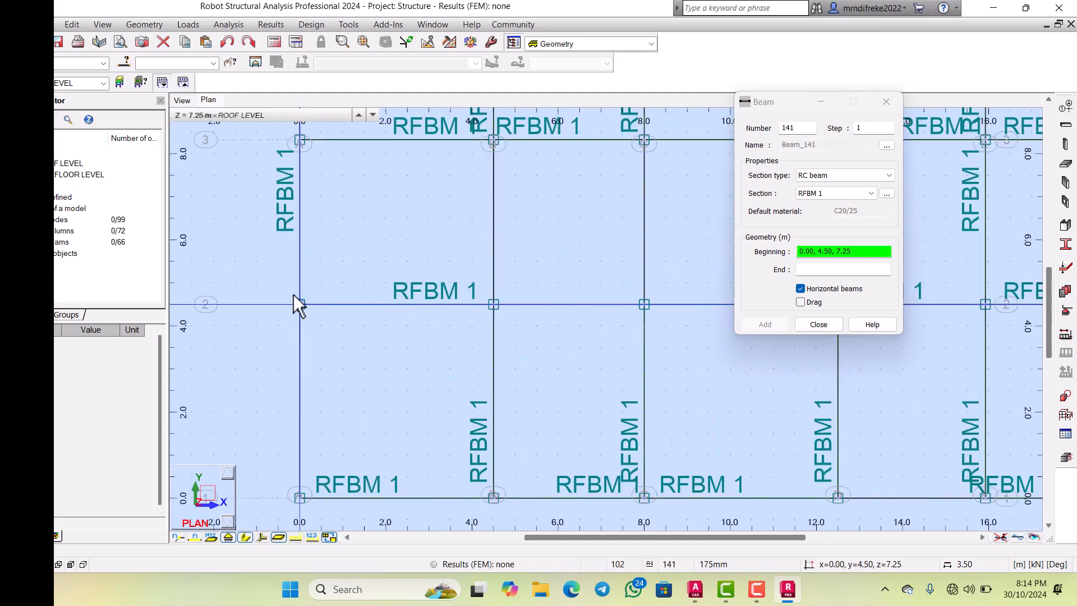
{"action": "left_click", "coordinate": [285, 288]}
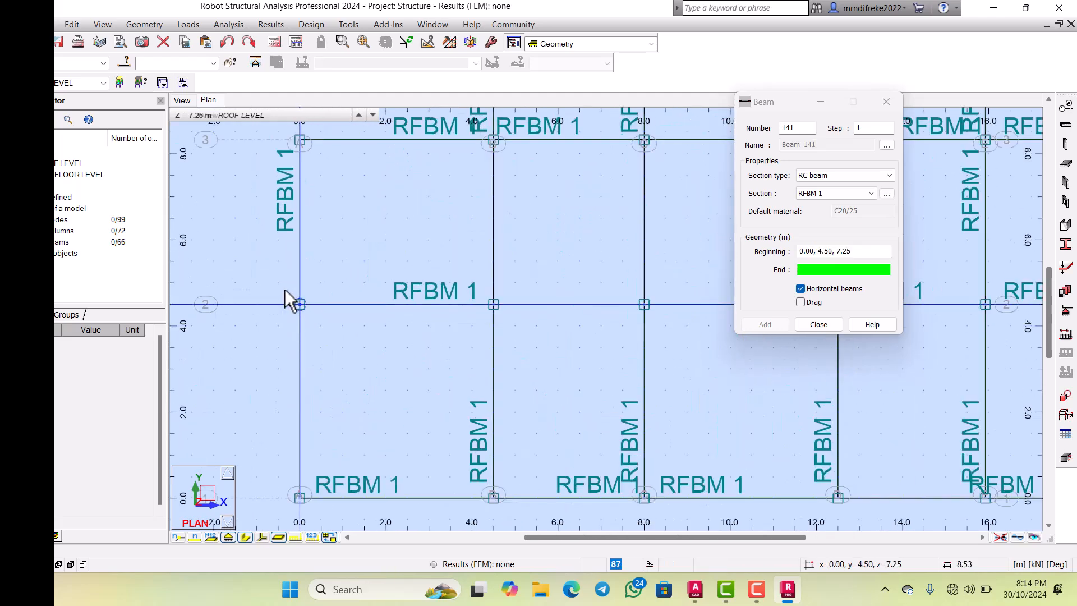
{"action": "left_click", "coordinate": [287, 469]}
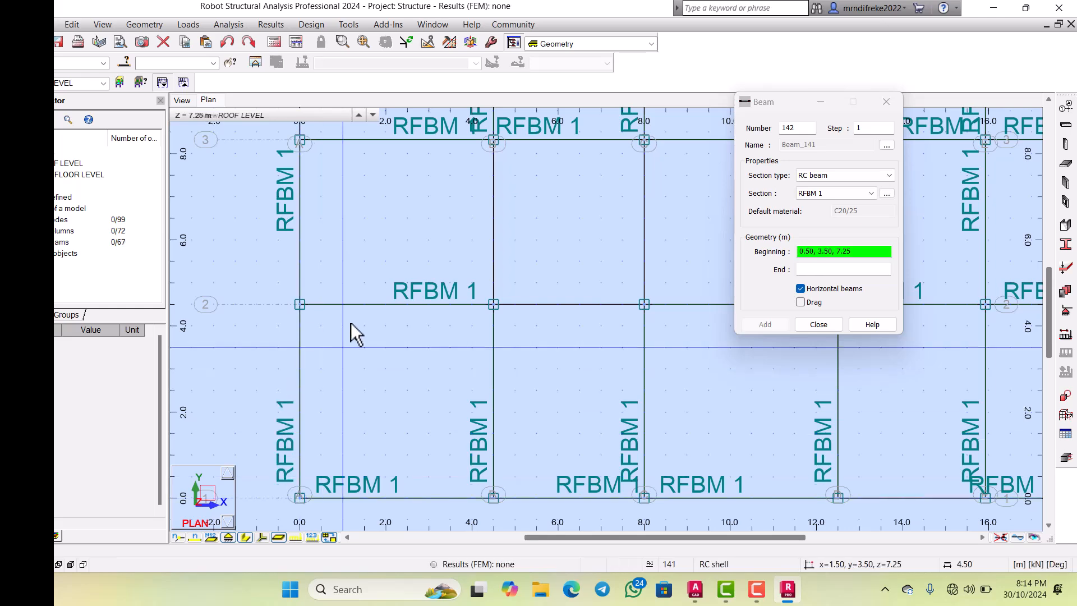
{"action": "scroll", "coordinate": [351, 322], "scroll_direction": "down", "scroll_amount": 3}
{"action": "scroll", "coordinate": [336, 185], "scroll_direction": "up", "scroll_amount": 4}
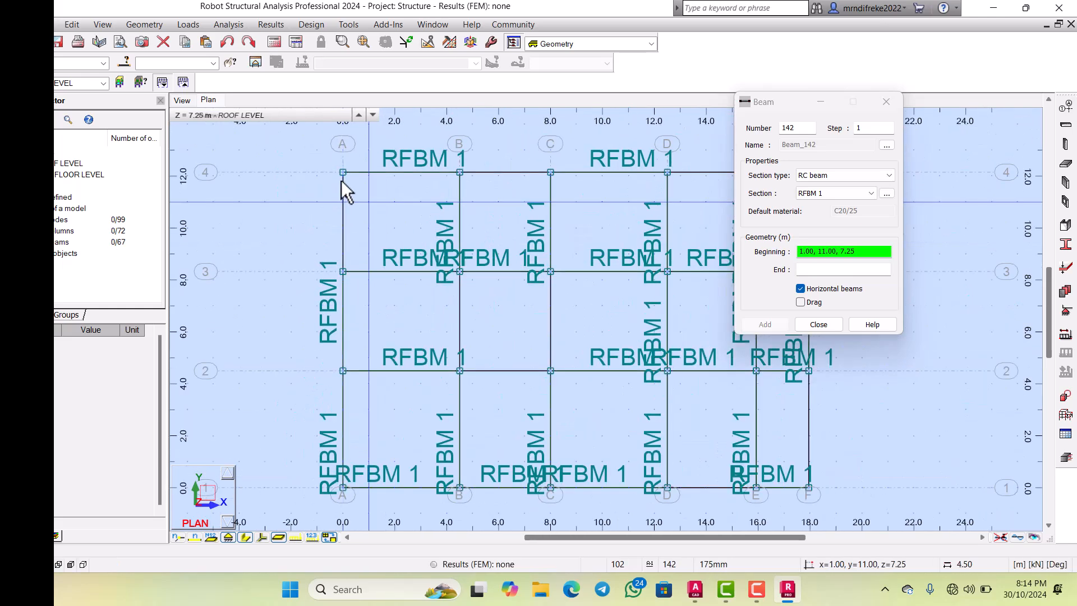
{"action": "left_click", "coordinate": [319, 156]}
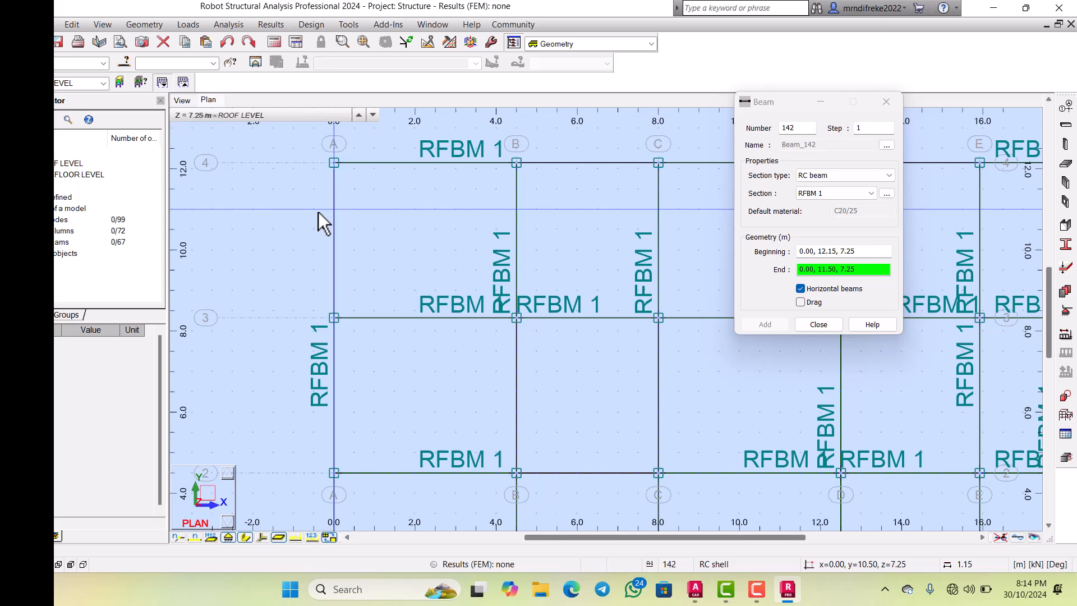
{"action": "left_click", "coordinate": [318, 300]}
{"action": "scroll", "coordinate": [315, 286], "scroll_direction": "down", "scroll_amount": 3}
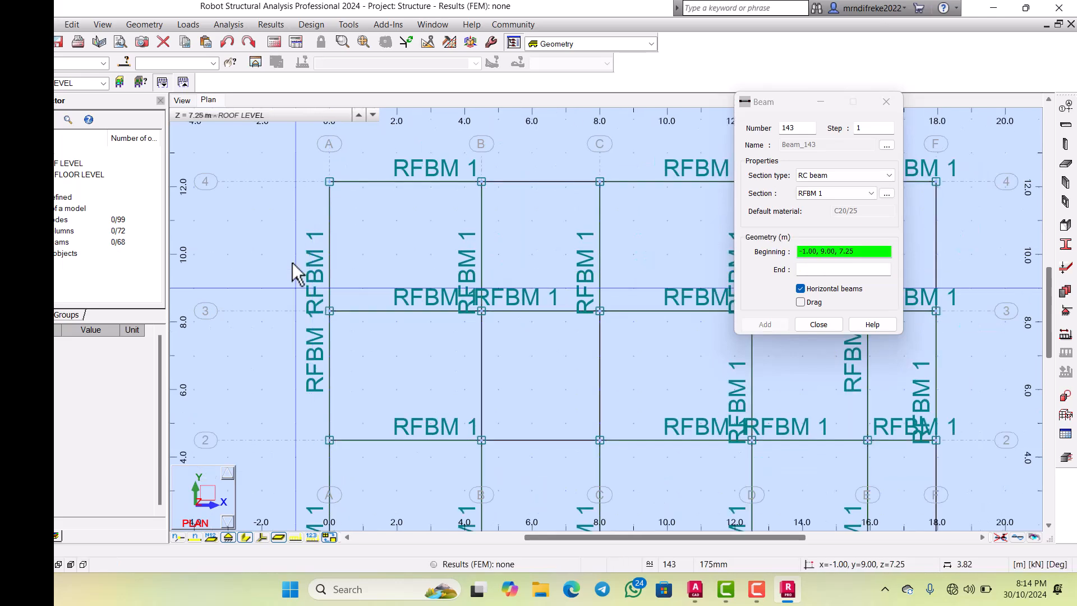
Step: Draw RFBM 1 beams on grid axis F from 2 to 1 and from 4 to 3, and end the beam definition
{"action": "scroll", "coordinate": [340, 278], "scroll_direction": "down", "scroll_amount": 2}
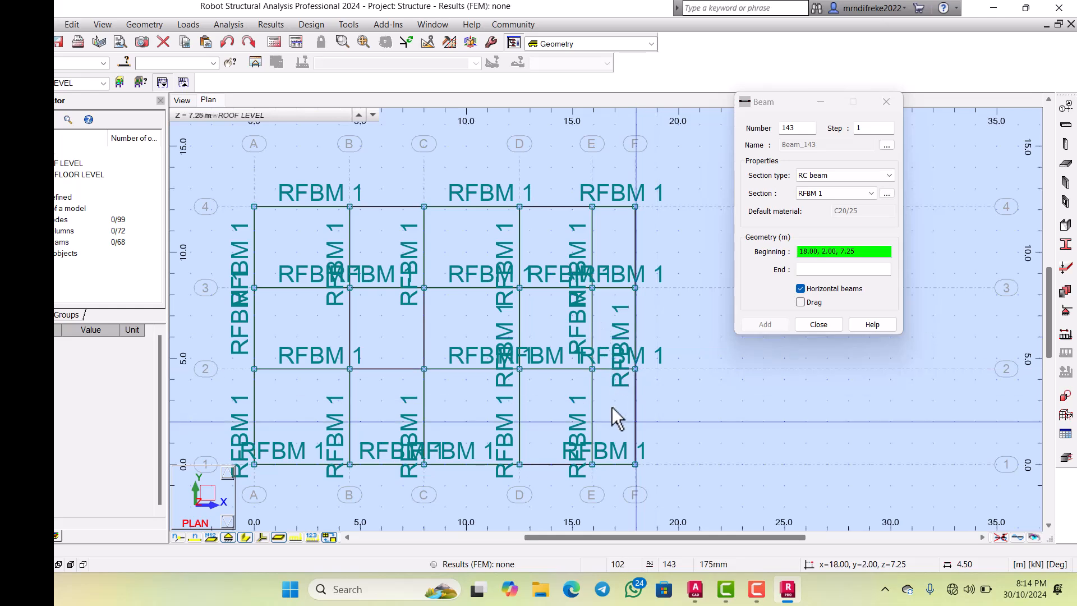
{"action": "scroll", "coordinate": [612, 406], "scroll_direction": "up", "scroll_amount": 2}
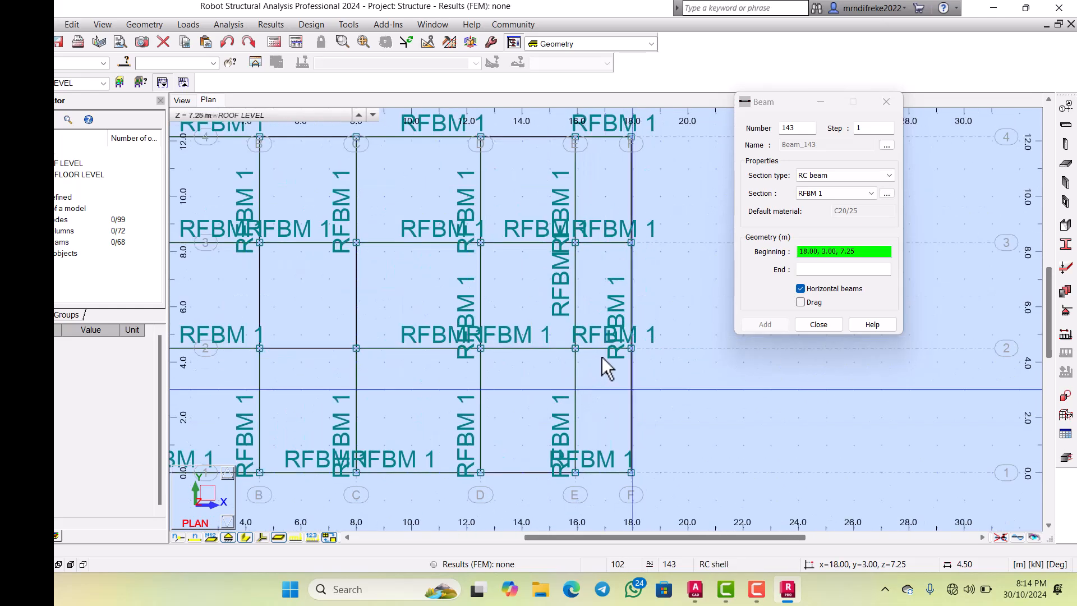
{"action": "scroll", "coordinate": [601, 357], "scroll_direction": "up", "scroll_amount": 2}
{"action": "left_click", "coordinate": [597, 324]}
{"action": "scroll", "coordinate": [601, 331], "scroll_direction": "down", "scroll_amount": 3}
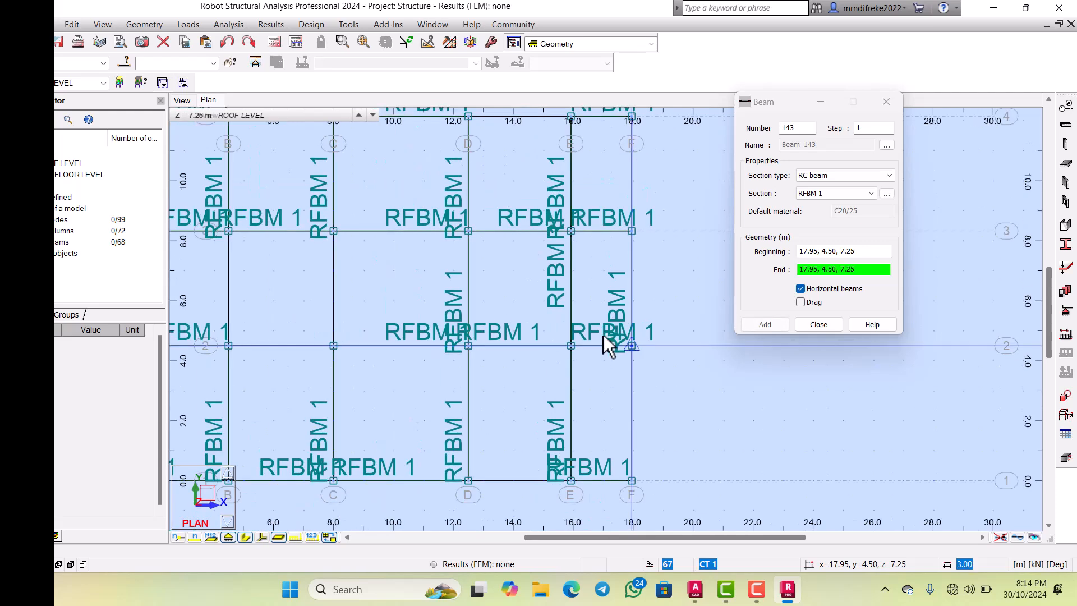
{"action": "left_click", "coordinate": [599, 432]}
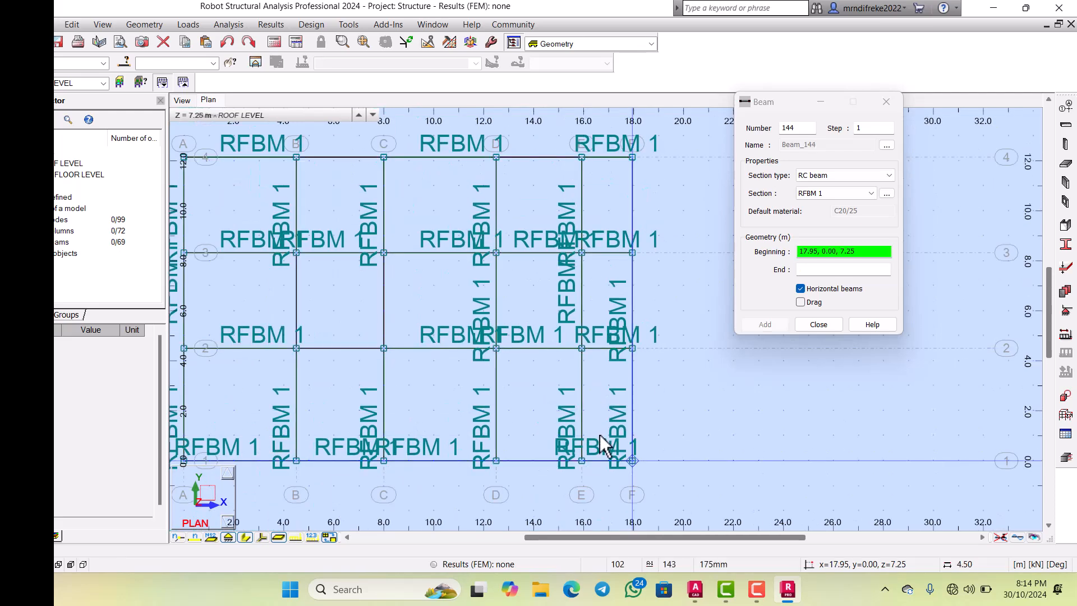
{"action": "scroll", "coordinate": [580, 423], "scroll_direction": "down", "scroll_amount": 3}
{"action": "scroll", "coordinate": [592, 269], "scroll_direction": "up", "scroll_amount": 3}
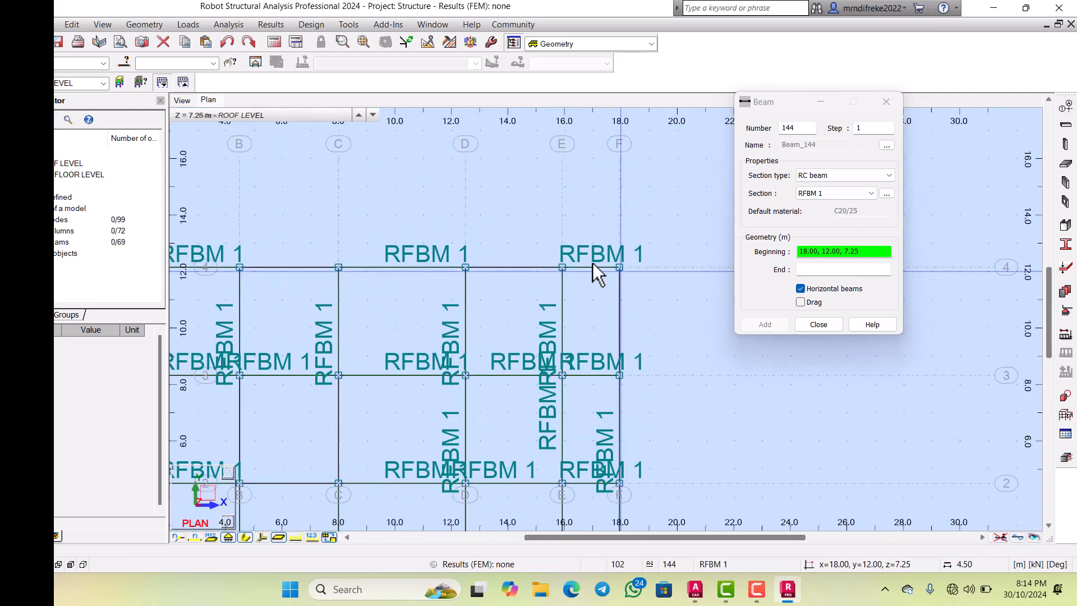
{"action": "left_click", "coordinate": [590, 259]}
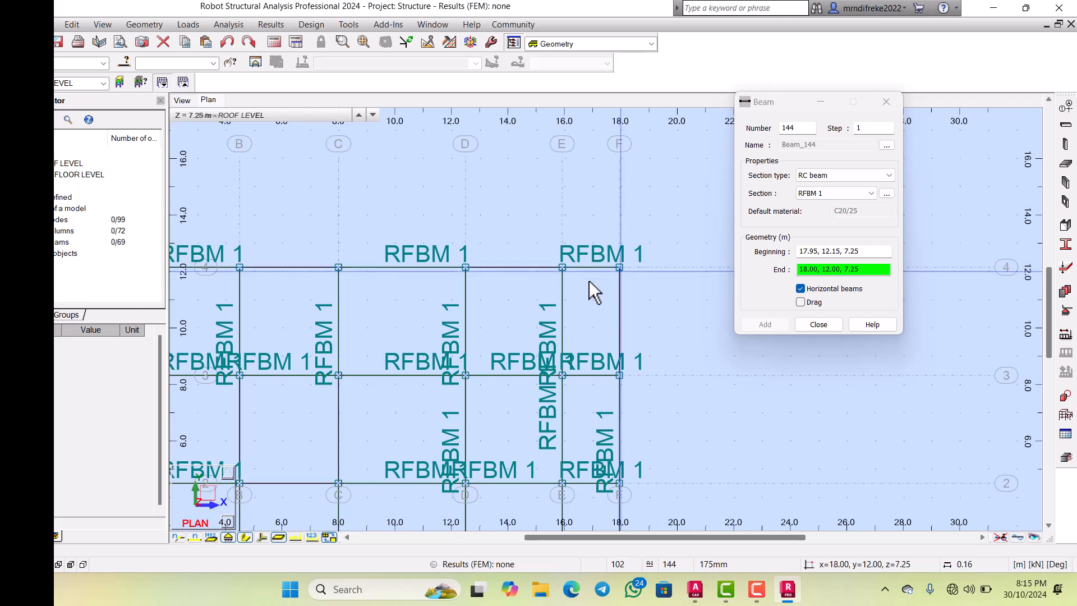
{"action": "left_click", "coordinate": [591, 359]}
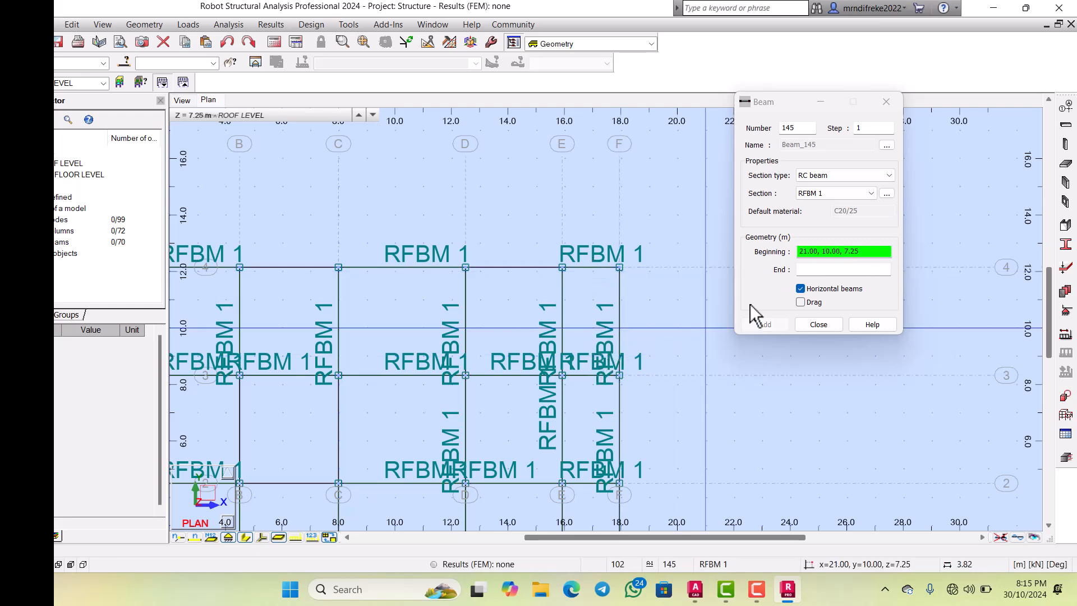
{"action": "left_click", "coordinate": [818, 324]}
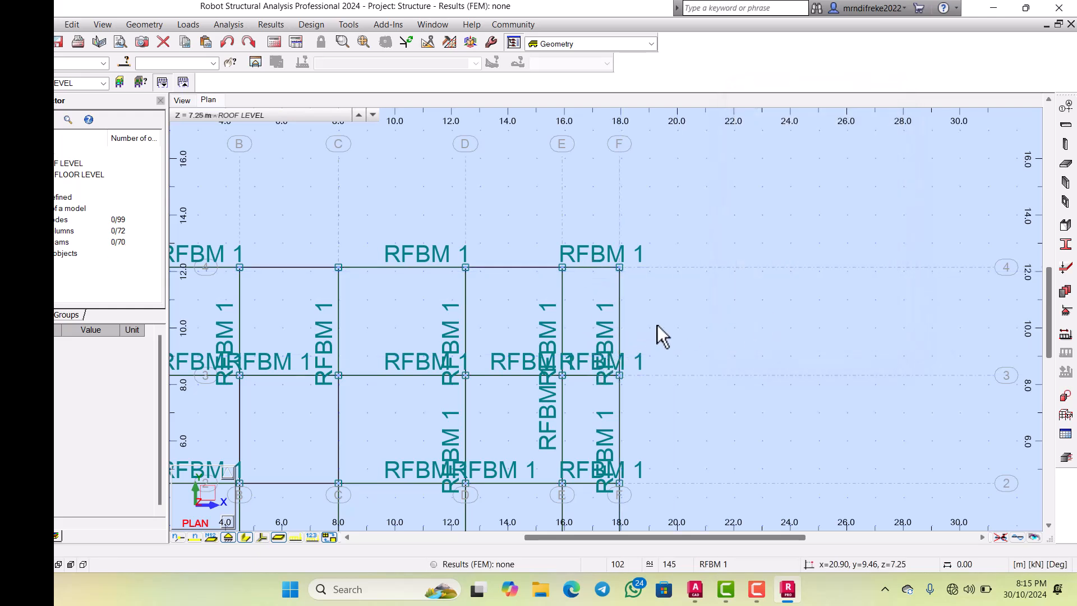
Step: Examine the roof beams in the 3D view for spans still without a beam, and return to the roof level plan
{"action": "left_click", "coordinate": [177, 98]}
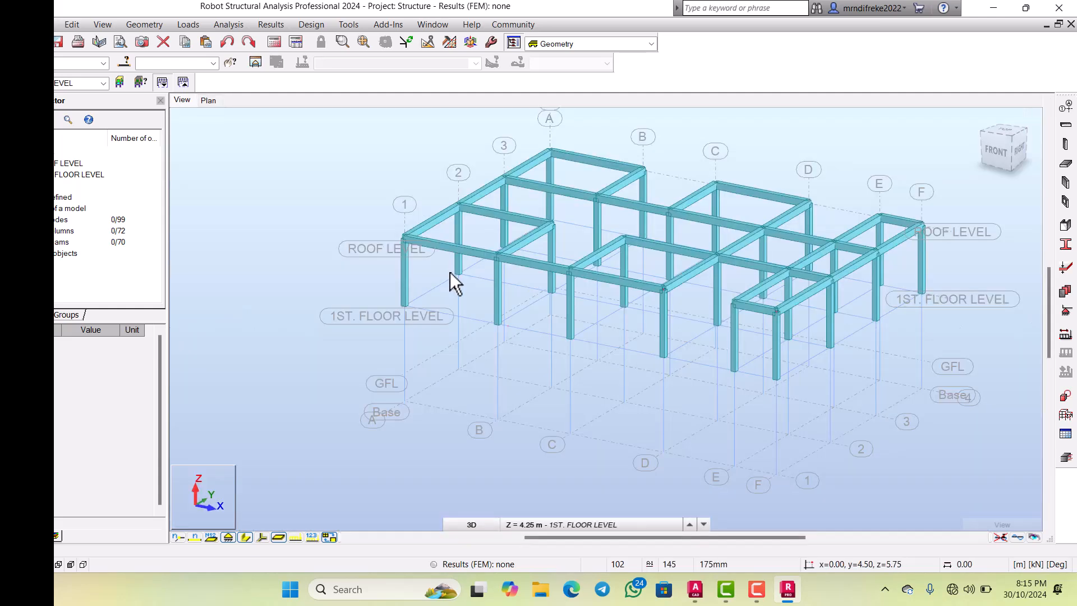
{"action": "scroll", "coordinate": [580, 281], "scroll_direction": "down", "scroll_amount": 4}
{"action": "scroll", "coordinate": [624, 258], "scroll_direction": "up", "scroll_amount": 5}
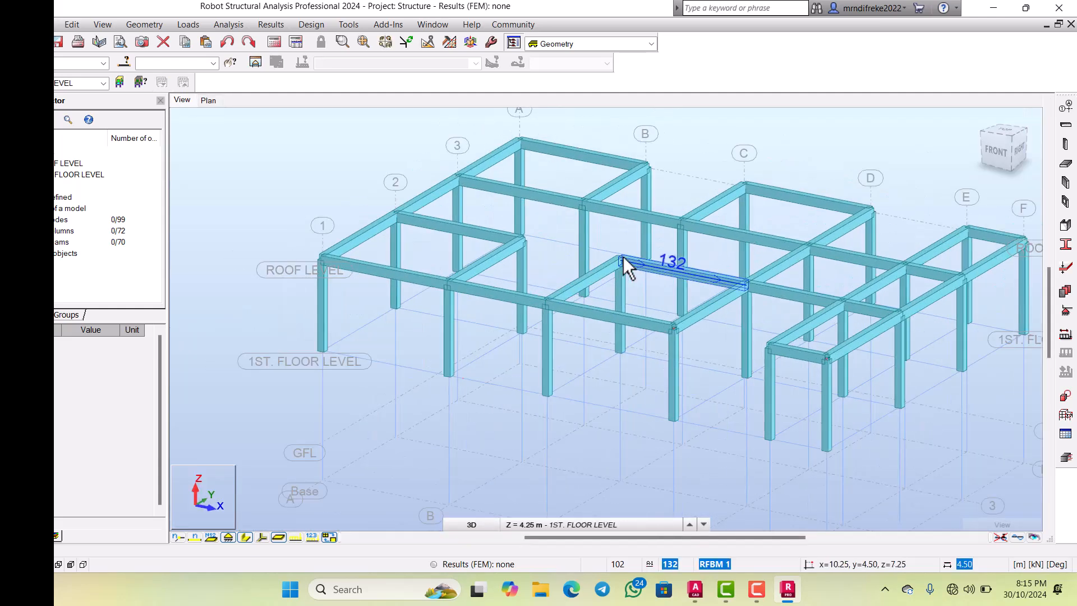
{"action": "scroll", "coordinate": [644, 305], "scroll_direction": "down", "scroll_amount": 2}
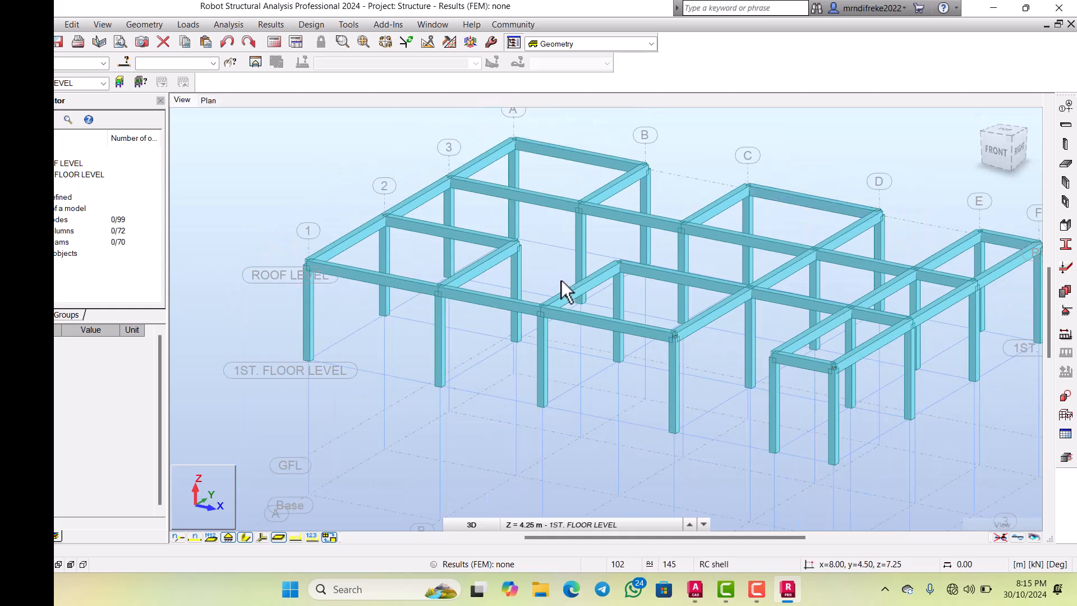
{"action": "left_click", "coordinate": [201, 99]}
{"action": "scroll", "coordinate": [362, 264], "scroll_direction": "down", "scroll_amount": 3}
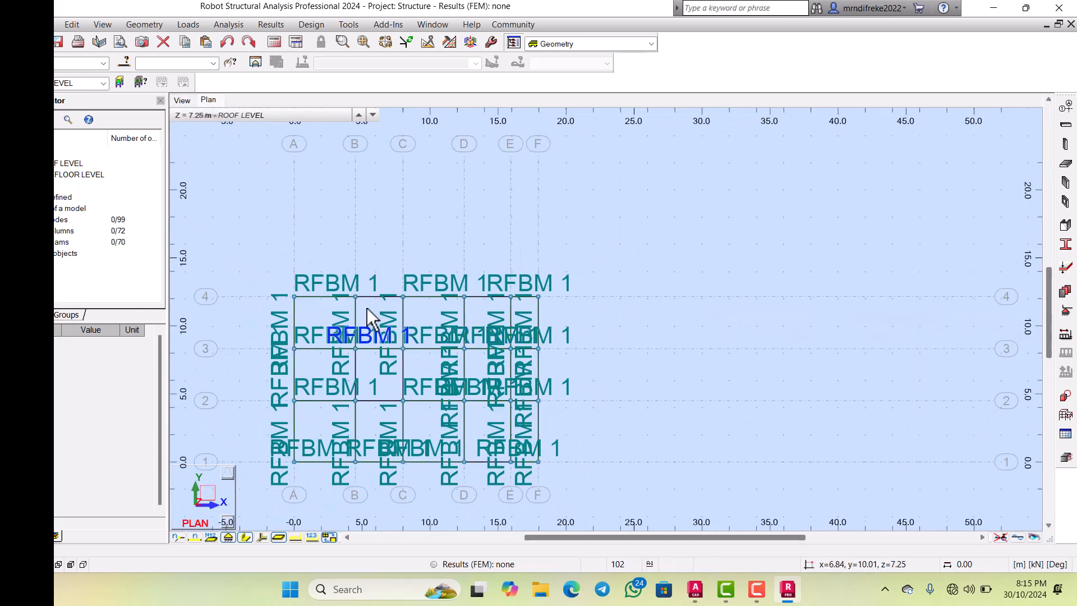
{"action": "scroll", "coordinate": [365, 297], "scroll_direction": "up", "scroll_amount": 3}
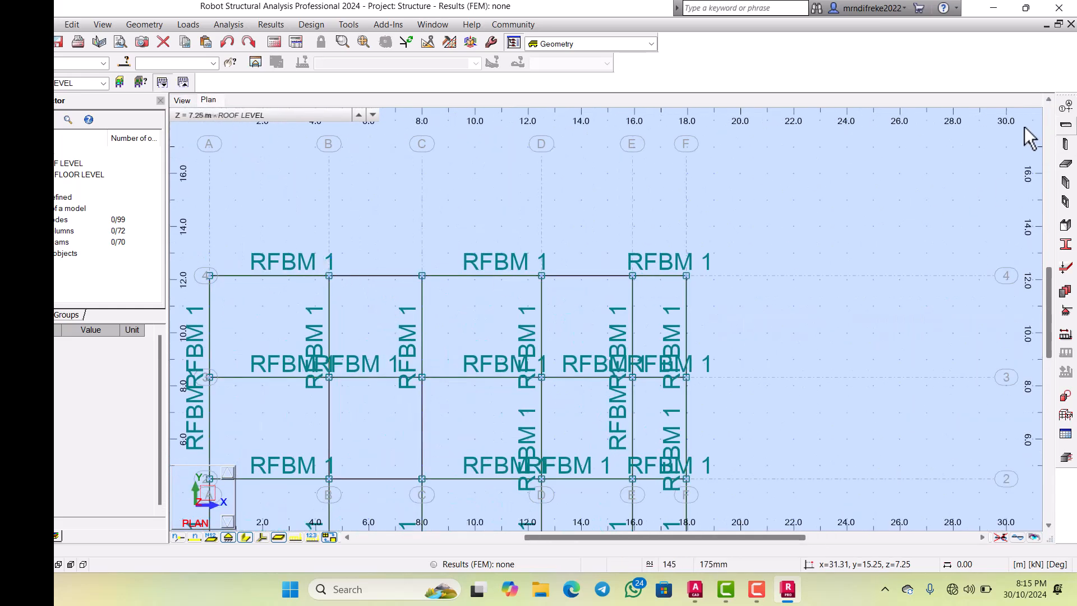
Step: Restart the beam definition and draw an RFBM 1 beam on grid axis 4 from B to C
{"action": "left_click", "coordinate": [1065, 124]}
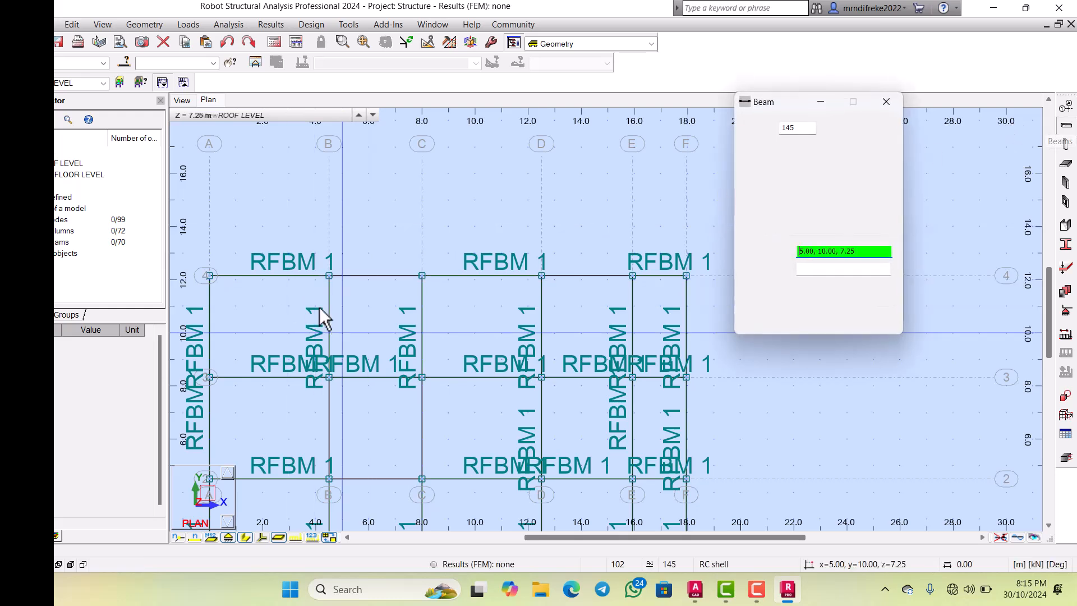
{"action": "left_click", "coordinate": [327, 271]}
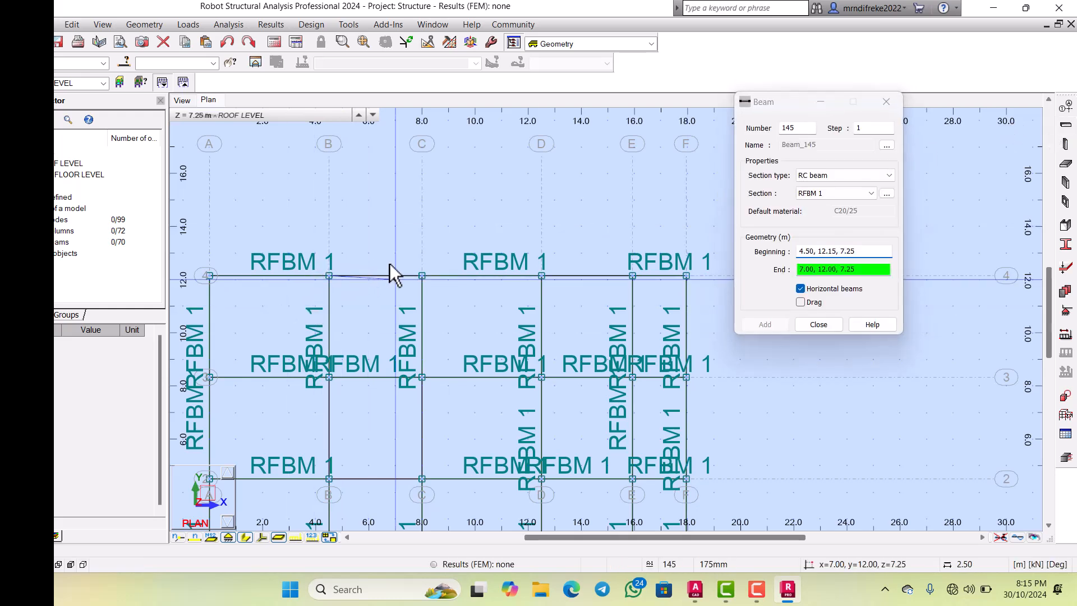
{"action": "left_click", "coordinate": [405, 263]}
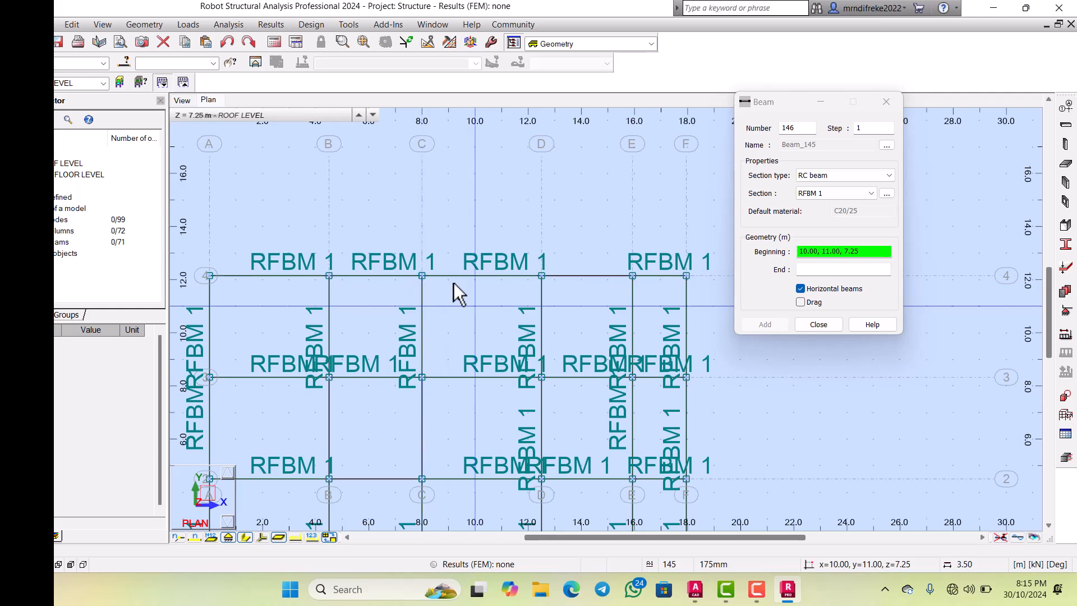
Step: Draw an RFBM 1 beam on grid axis 1 from D to E at the roof level
{"action": "scroll", "coordinate": [411, 303], "scroll_direction": "down", "scroll_amount": 3}
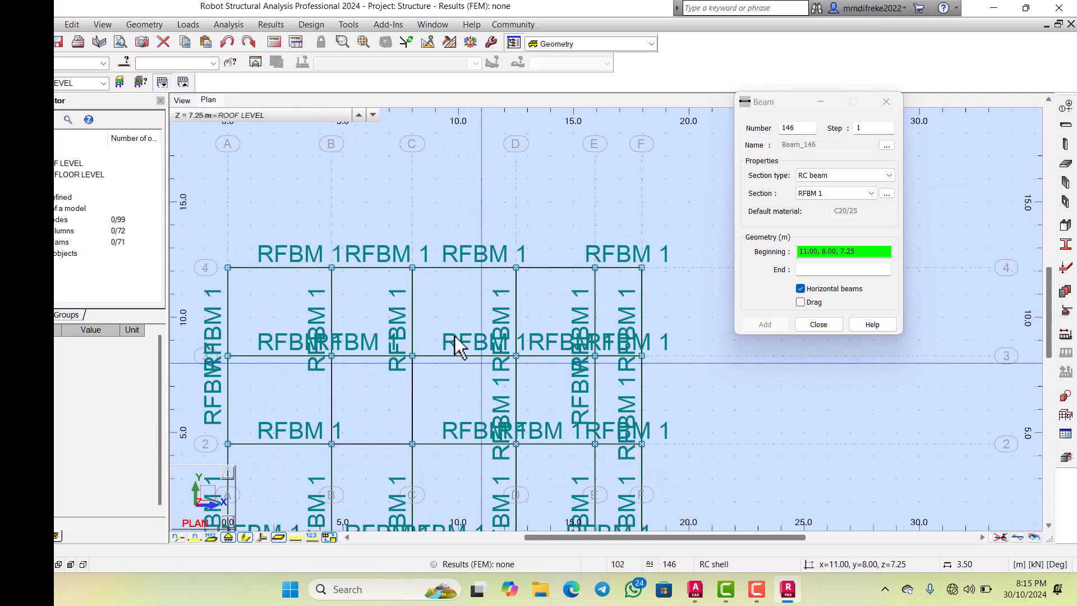
{"action": "scroll", "coordinate": [423, 296], "scroll_direction": "down", "scroll_amount": 1}
{"action": "scroll", "coordinate": [419, 386], "scroll_direction": "up", "scroll_amount": 3}
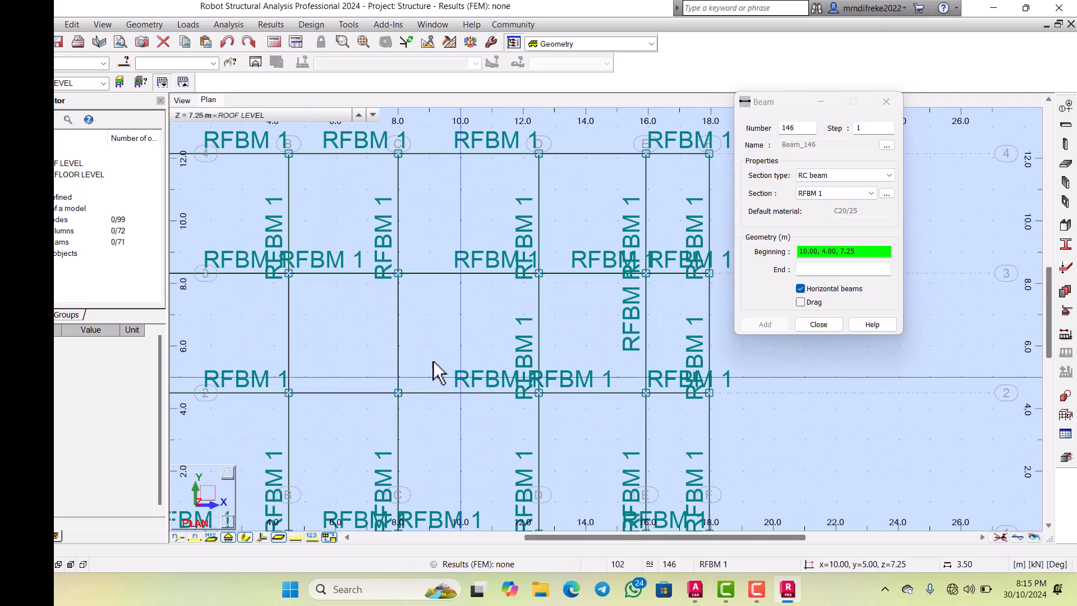
{"action": "scroll", "coordinate": [437, 376], "scroll_direction": "down", "scroll_amount": 2}
{"action": "scroll", "coordinate": [444, 389], "scroll_direction": "up", "scroll_amount": 3}
{"action": "scroll", "coordinate": [440, 359], "scroll_direction": "down", "scroll_amount": 2}
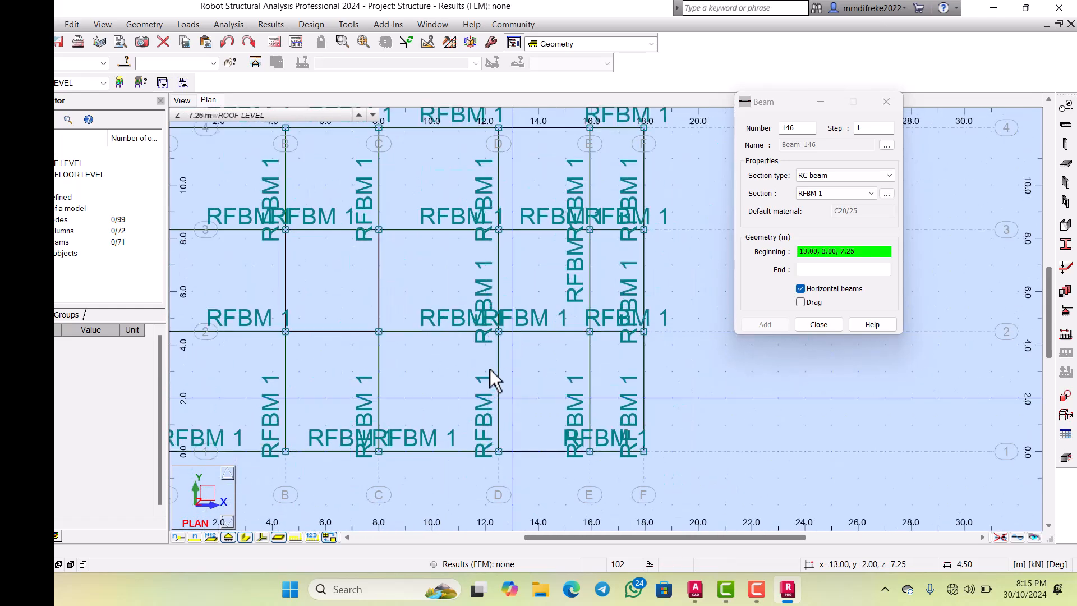
{"action": "scroll", "coordinate": [493, 369], "scroll_direction": "up", "scroll_amount": 2}
{"action": "scroll", "coordinate": [502, 352], "scroll_direction": "up", "scroll_amount": 1}
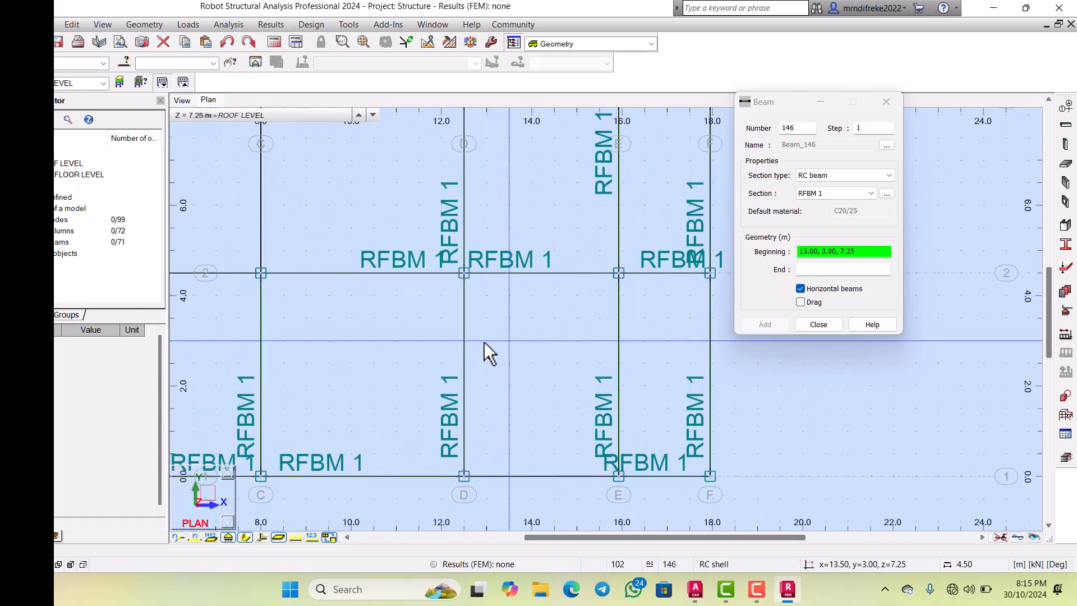
{"action": "scroll", "coordinate": [477, 331], "scroll_direction": "up", "scroll_amount": 2}
{"action": "scroll", "coordinate": [465, 364], "scroll_direction": "down", "scroll_amount": 2}
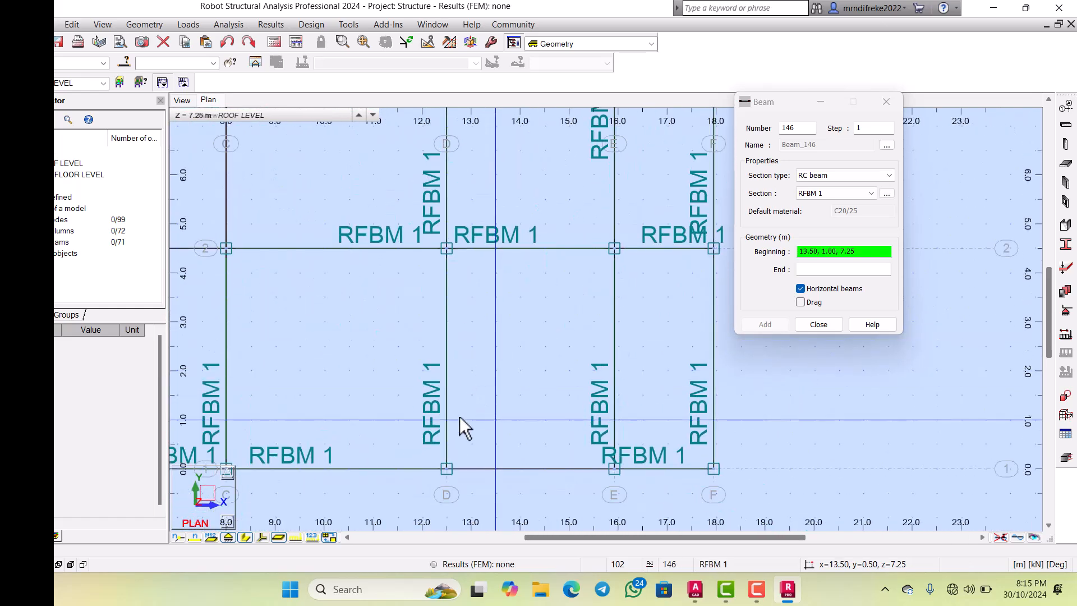
{"action": "left_click", "coordinate": [424, 443]}
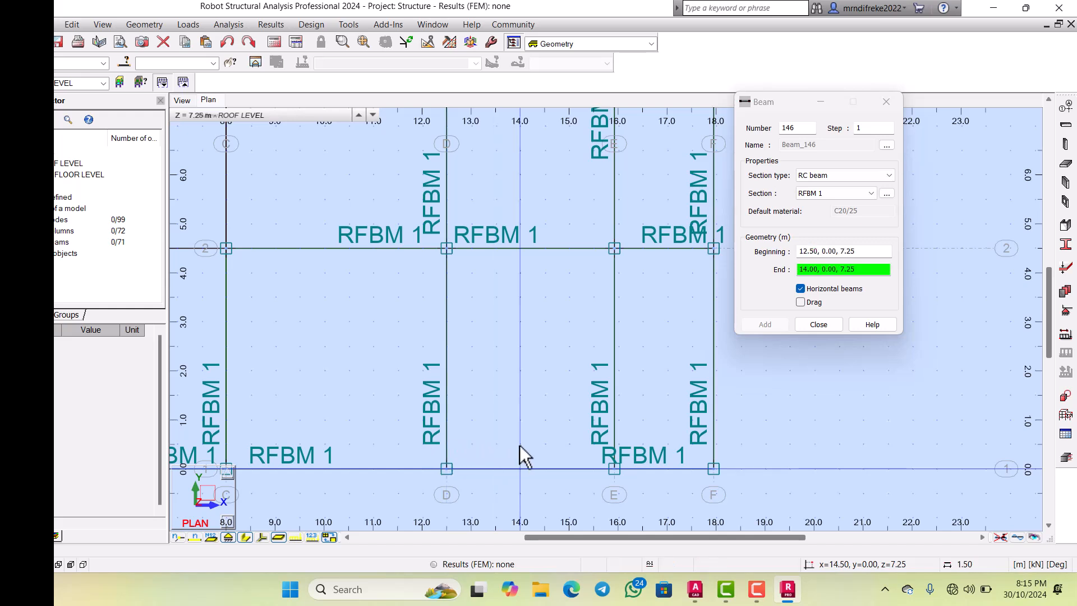
{"action": "left_click", "coordinate": [584, 443]}
{"action": "scroll", "coordinate": [496, 419], "scroll_direction": "down", "scroll_amount": 1}
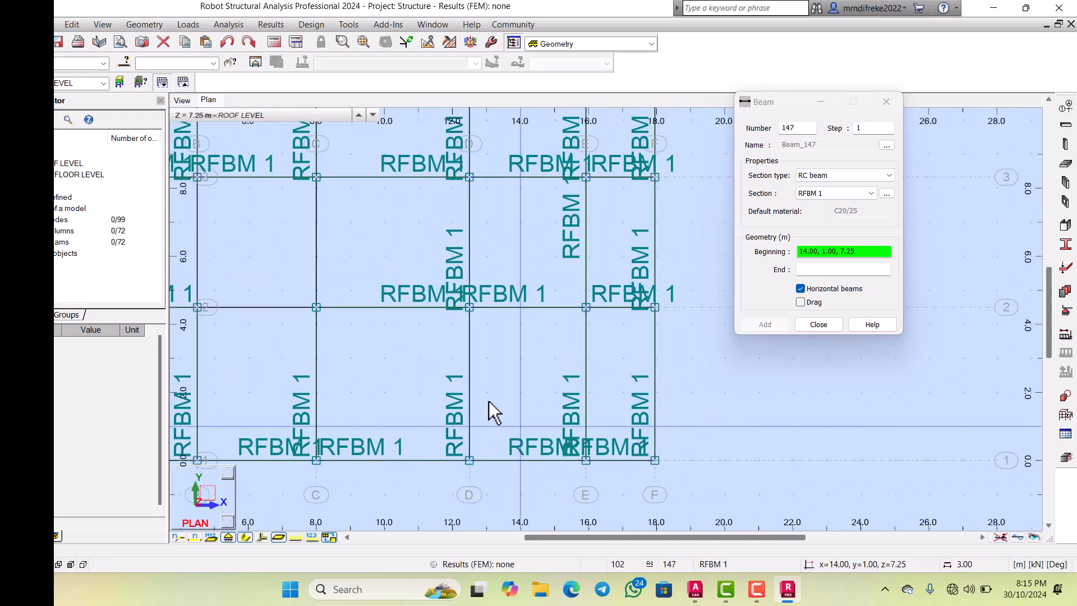
Step: Draw an RFBM 1 beam on grid axis 2 from B to C at the roof level
{"action": "scroll", "coordinate": [488, 397], "scroll_direction": "down", "scroll_amount": 2}
{"action": "scroll", "coordinate": [396, 365], "scroll_direction": "up", "scroll_amount": 3}
{"action": "scroll", "coordinate": [447, 337], "scroll_direction": "down", "scroll_amount": 1}
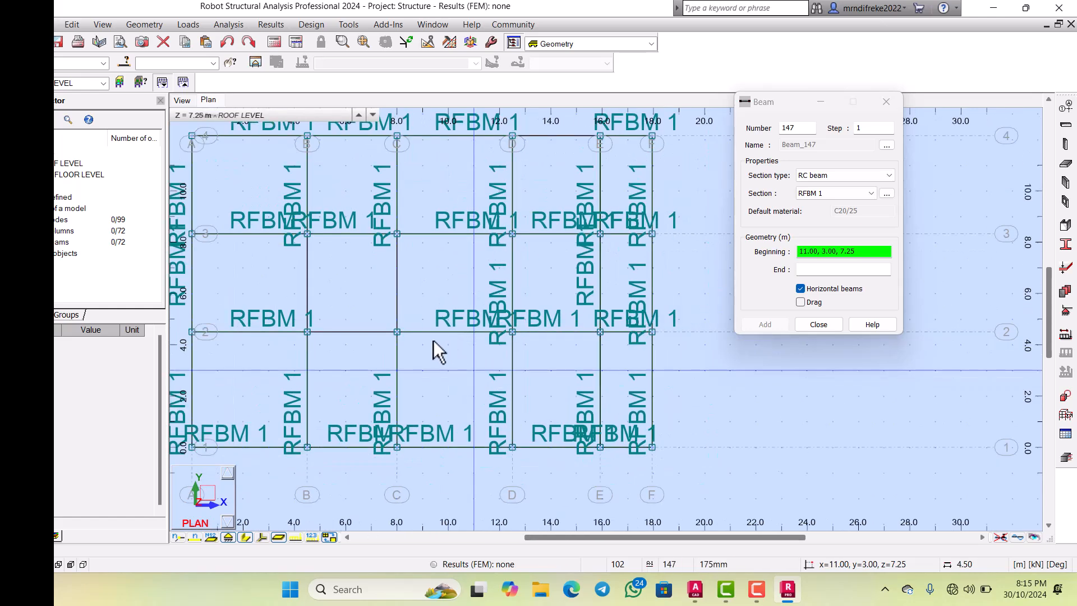
{"action": "scroll", "coordinate": [421, 337], "scroll_direction": "up", "scroll_amount": 1}
{"action": "scroll", "coordinate": [341, 334], "scroll_direction": "up", "scroll_amount": 2}
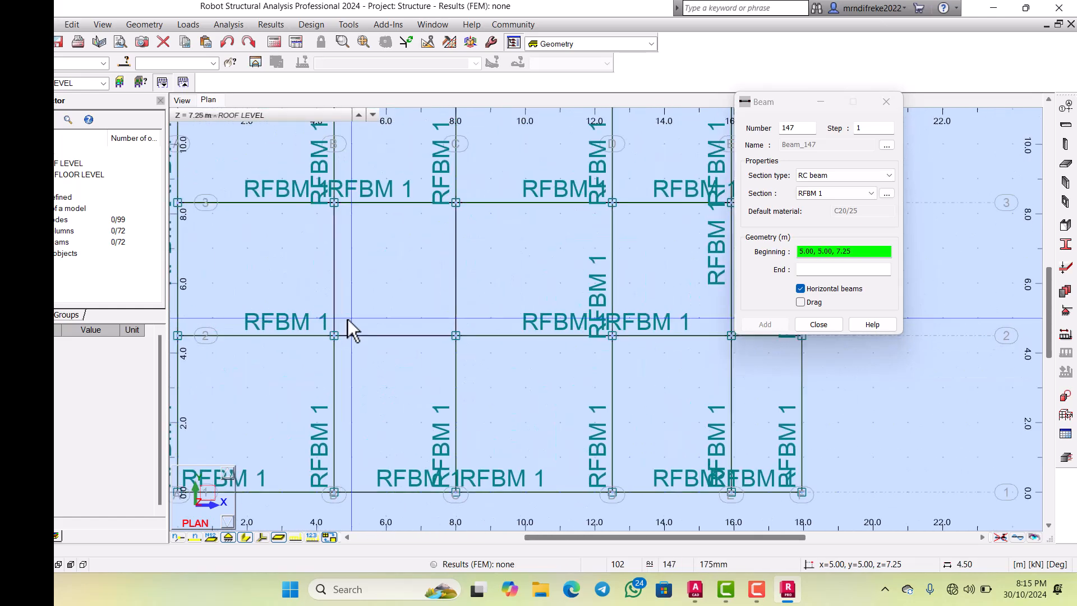
{"action": "left_click", "coordinate": [316, 315]}
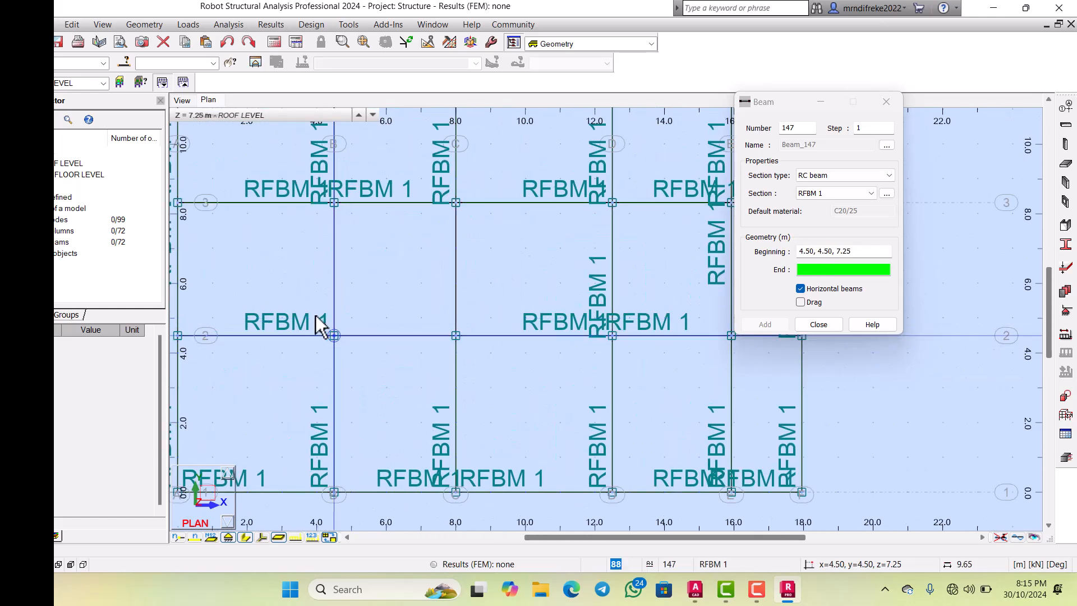
{"action": "left_click", "coordinate": [435, 320]}
{"action": "scroll", "coordinate": [403, 331], "scroll_direction": "down", "scroll_amount": 3}
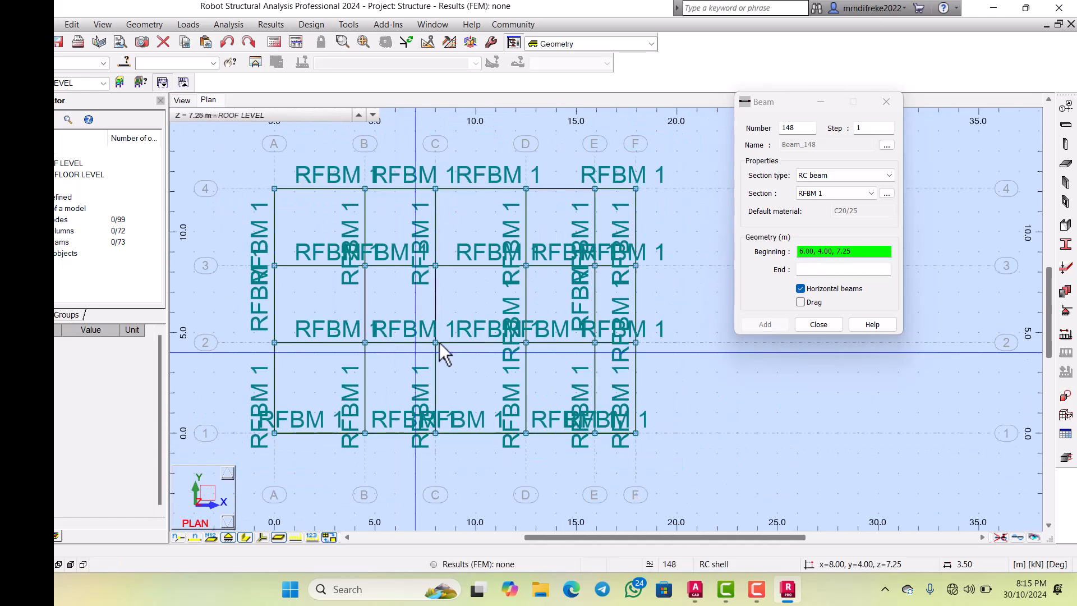
{"action": "scroll", "coordinate": [439, 342], "scroll_direction": "up", "scroll_amount": 4}
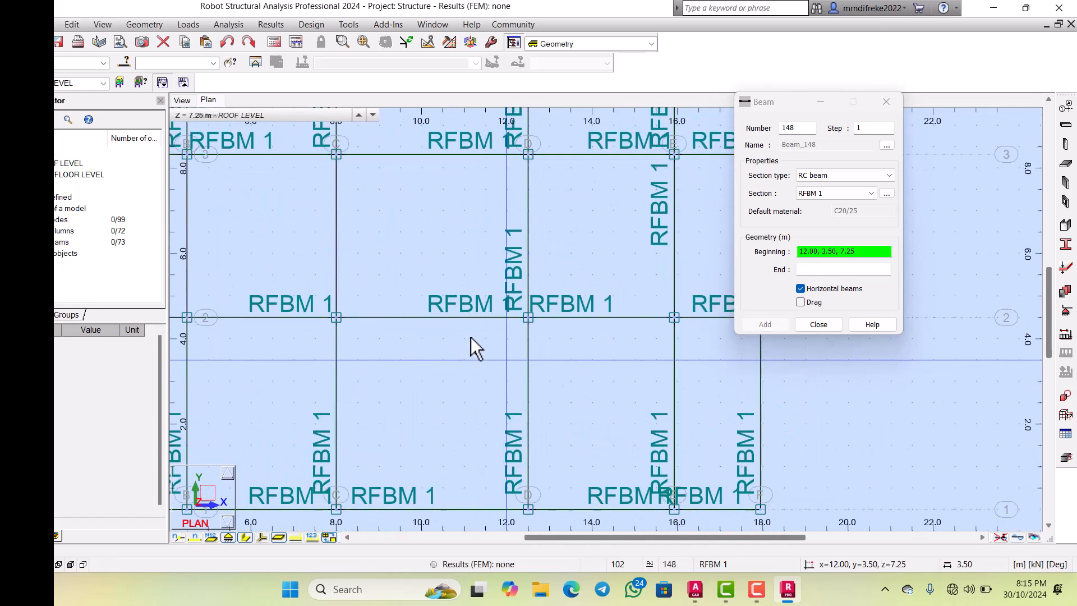
{"action": "scroll", "coordinate": [469, 336], "scroll_direction": "down", "scroll_amount": 4}
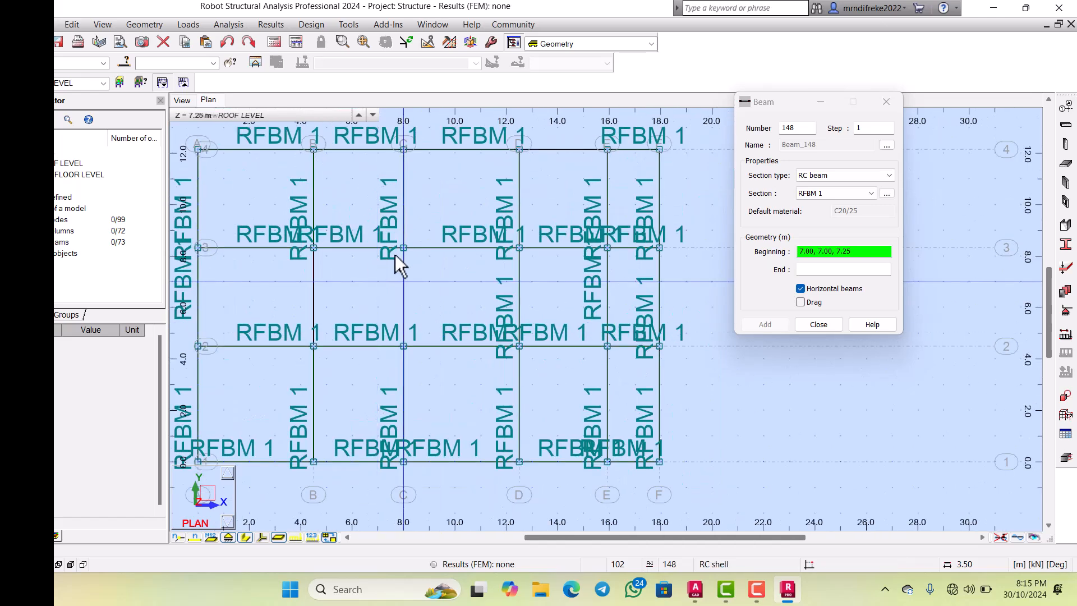
Step: Examine the roof beams in plan and in the 3D view for spans still without a beam, ending the beam definition and returning to plan
{"action": "scroll", "coordinate": [406, 255], "scroll_direction": "up", "scroll_amount": 3}
{"action": "scroll", "coordinate": [448, 275], "scroll_direction": "down", "scroll_amount": 4}
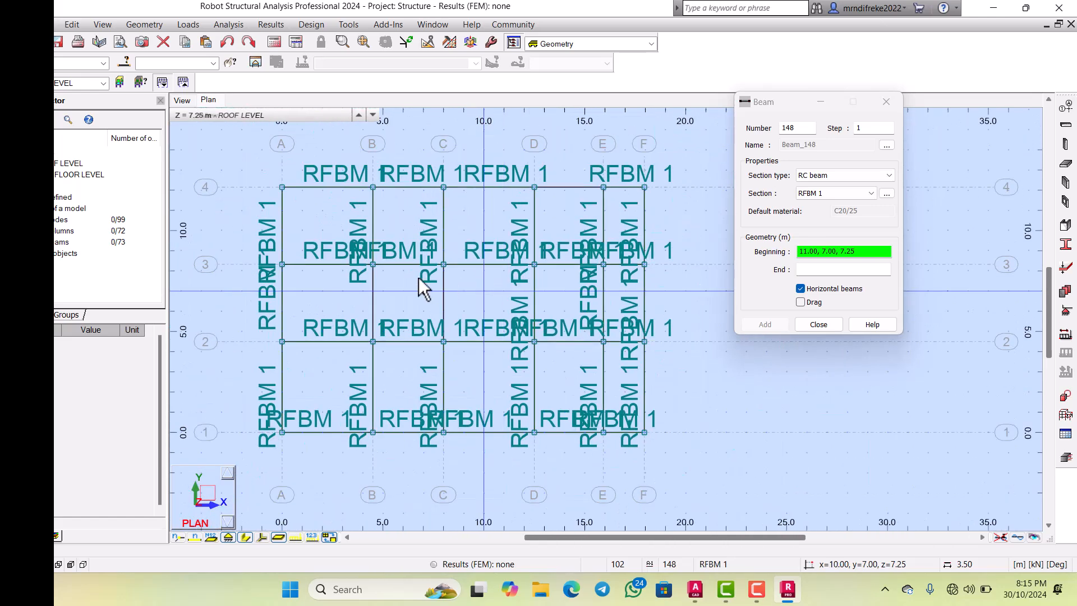
{"action": "scroll", "coordinate": [348, 249], "scroll_direction": "up", "scroll_amount": 3}
{"action": "scroll", "coordinate": [533, 277], "scroll_direction": "down", "scroll_amount": 2}
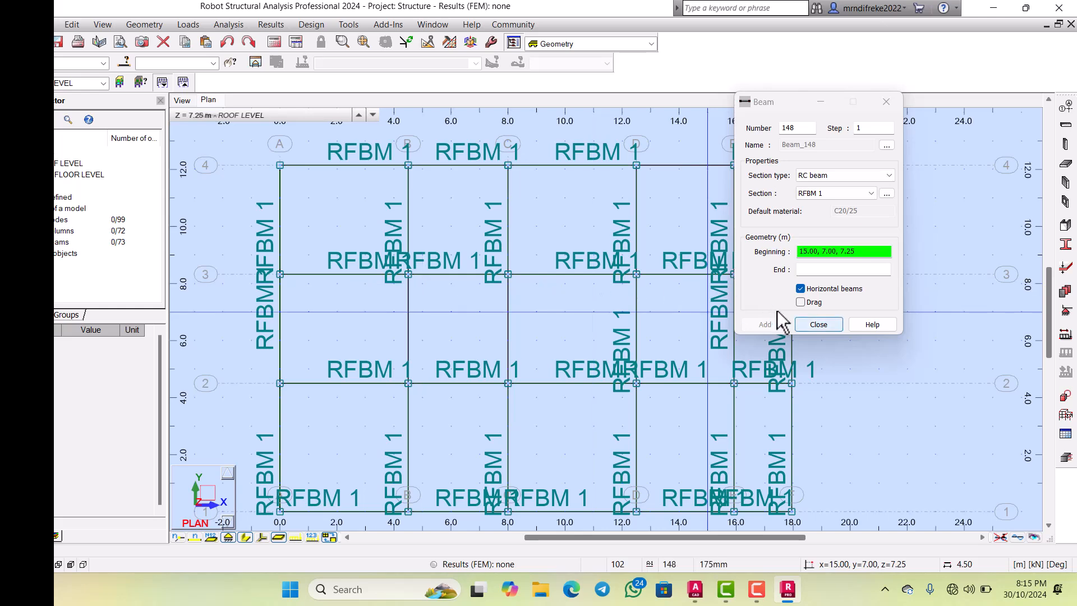
{"action": "left_click", "coordinate": [818, 324]}
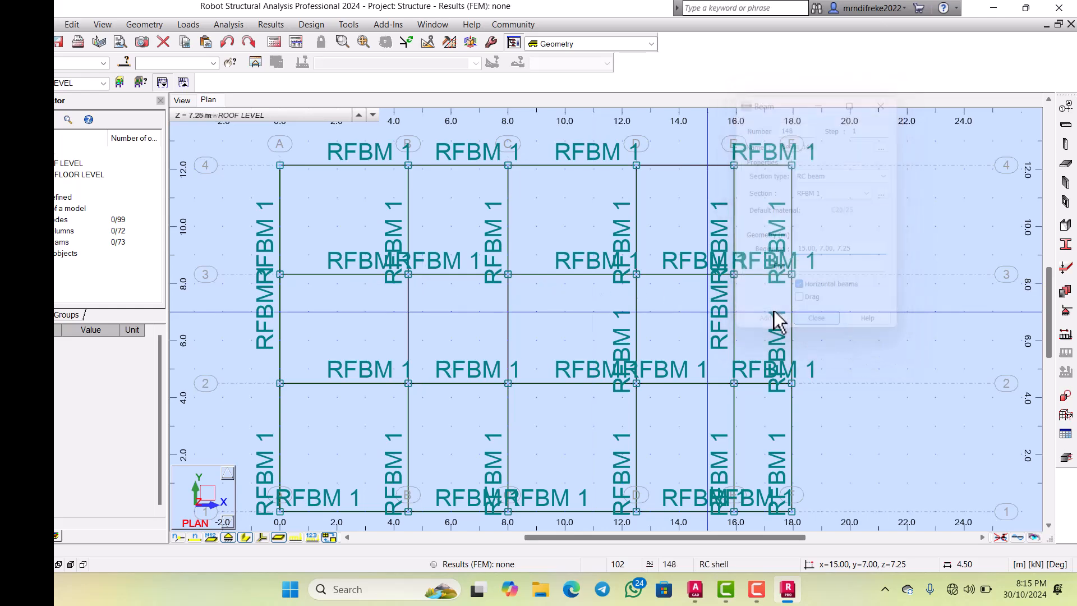
{"action": "left_click", "coordinate": [179, 99]}
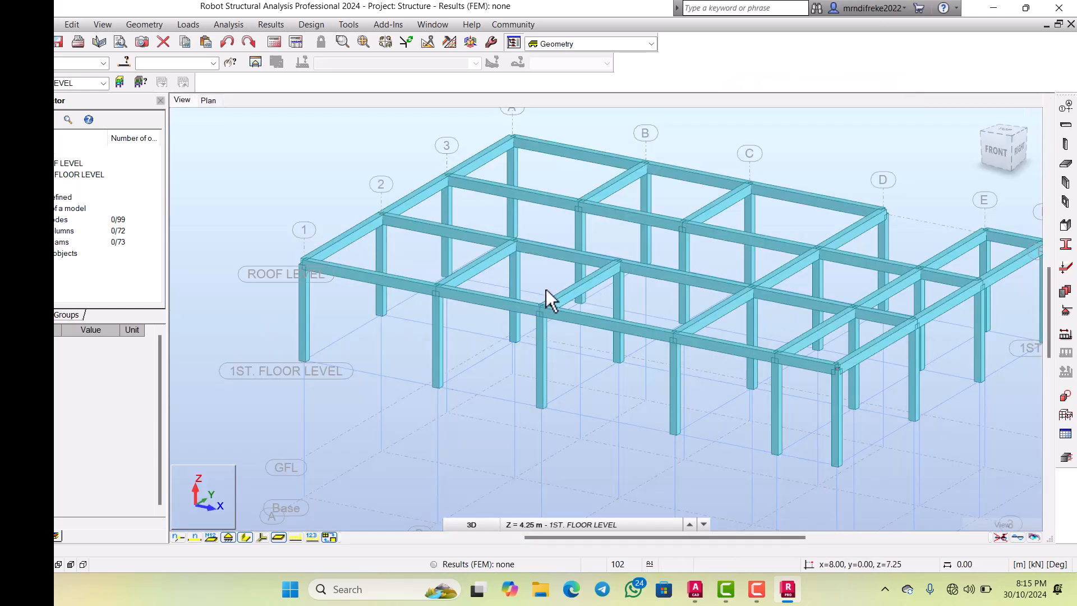
{"action": "scroll", "coordinate": [634, 303], "scroll_direction": "down", "scroll_amount": 2}
{"action": "scroll", "coordinate": [765, 247], "scroll_direction": "up", "scroll_amount": 3}
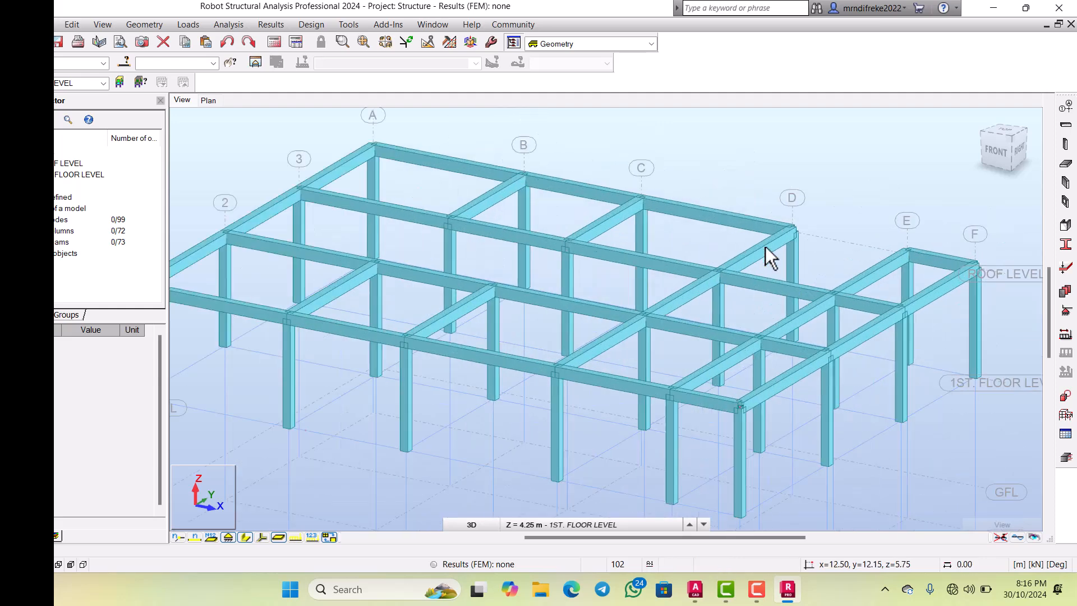
{"action": "scroll", "coordinate": [765, 247], "scroll_direction": "up", "scroll_amount": 2}
{"action": "scroll", "coordinate": [750, 211], "scroll_direction": "down", "scroll_amount": 3}
{"action": "scroll", "coordinate": [770, 216], "scroll_direction": "up", "scroll_amount": 3}
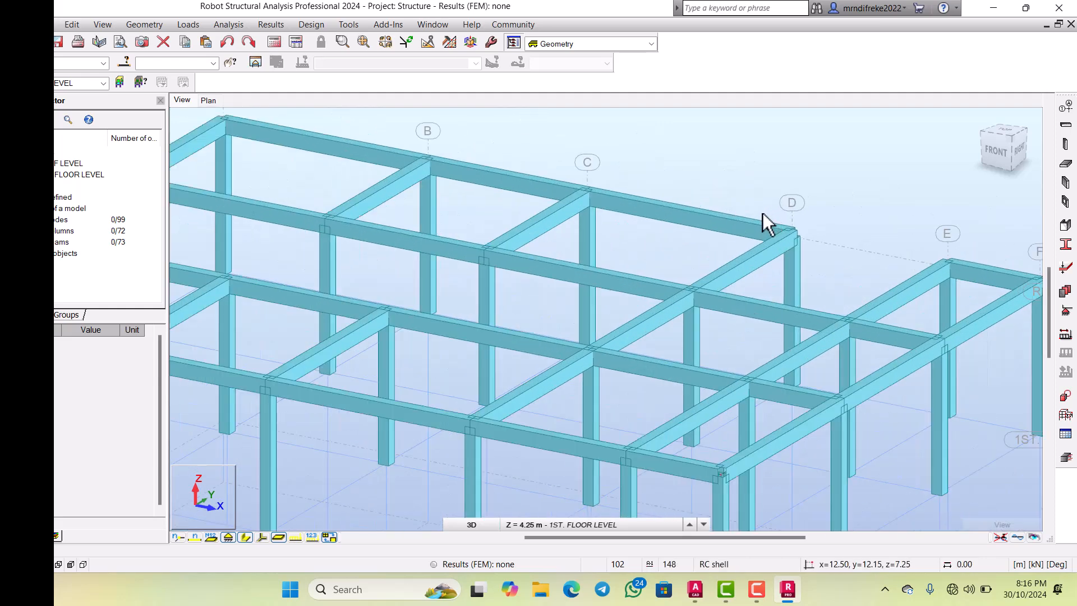
{"action": "left_click", "coordinate": [199, 99]}
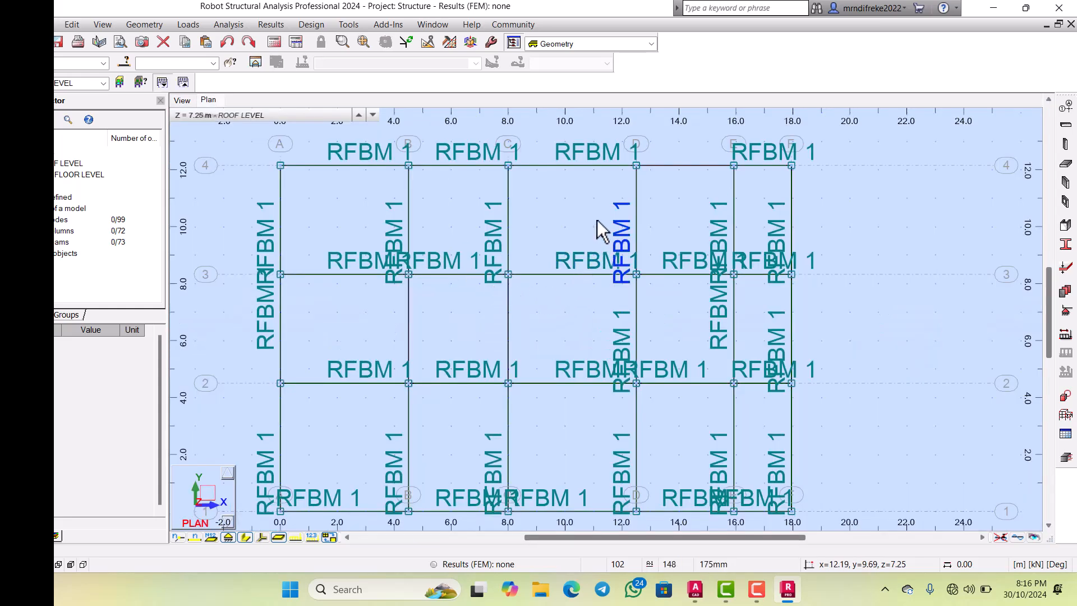
Step: Restart the beam definition and draw an RFBM 1 beam on grid axis 4 from D to E at the roof level
{"action": "scroll", "coordinate": [605, 224], "scroll_direction": "down", "scroll_amount": 1}
{"action": "scroll", "coordinate": [635, 171], "scroll_direction": "up", "scroll_amount": 1}
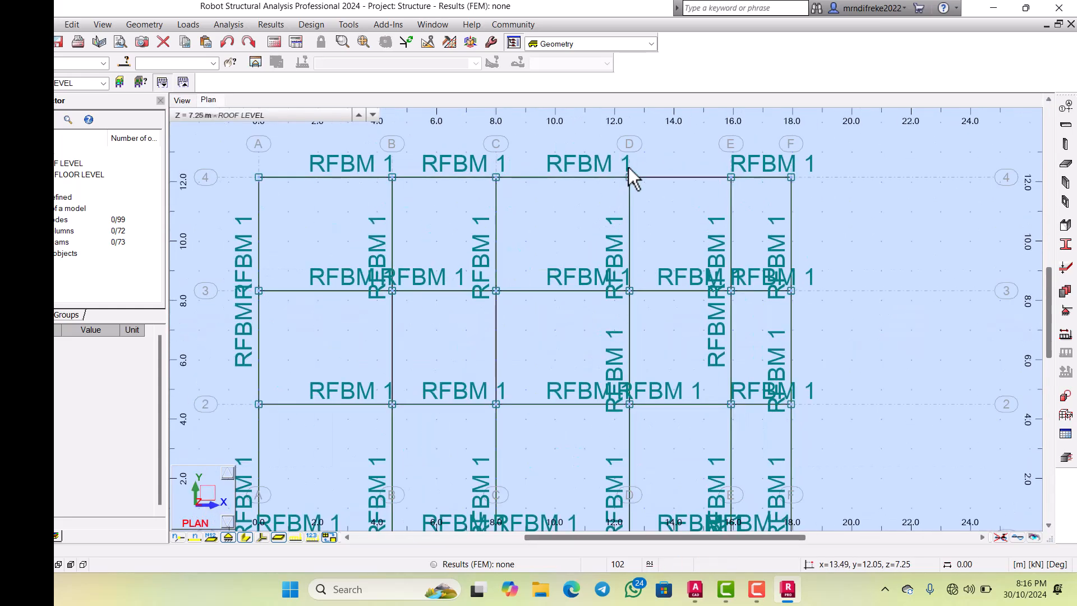
{"action": "scroll", "coordinate": [628, 167], "scroll_direction": "up", "scroll_amount": 2}
{"action": "double_click", "coordinate": [581, 175]}
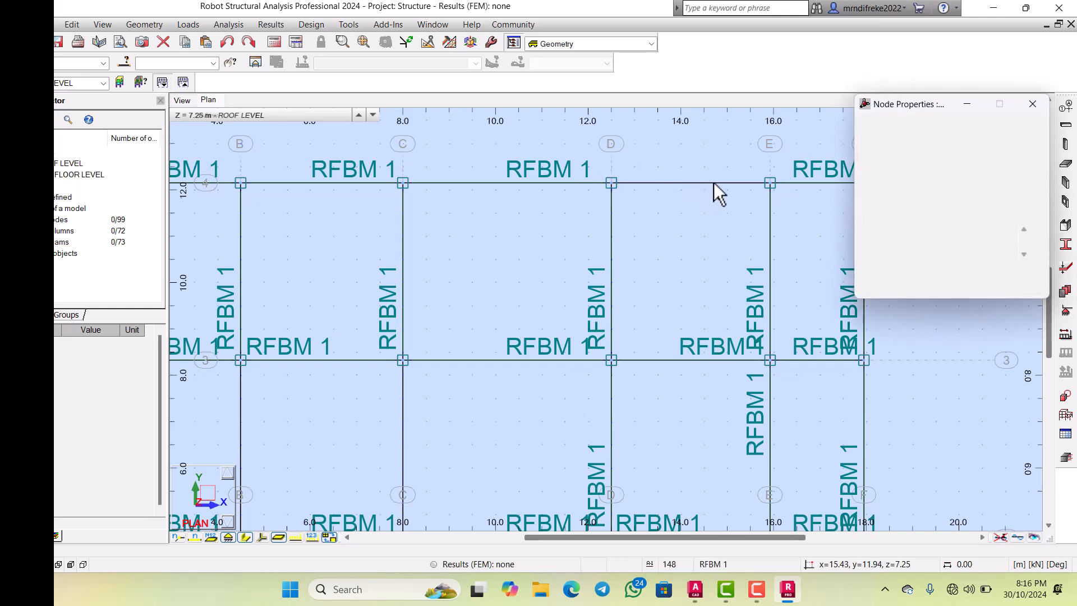
{"action": "left_click", "coordinate": [1033, 104]}
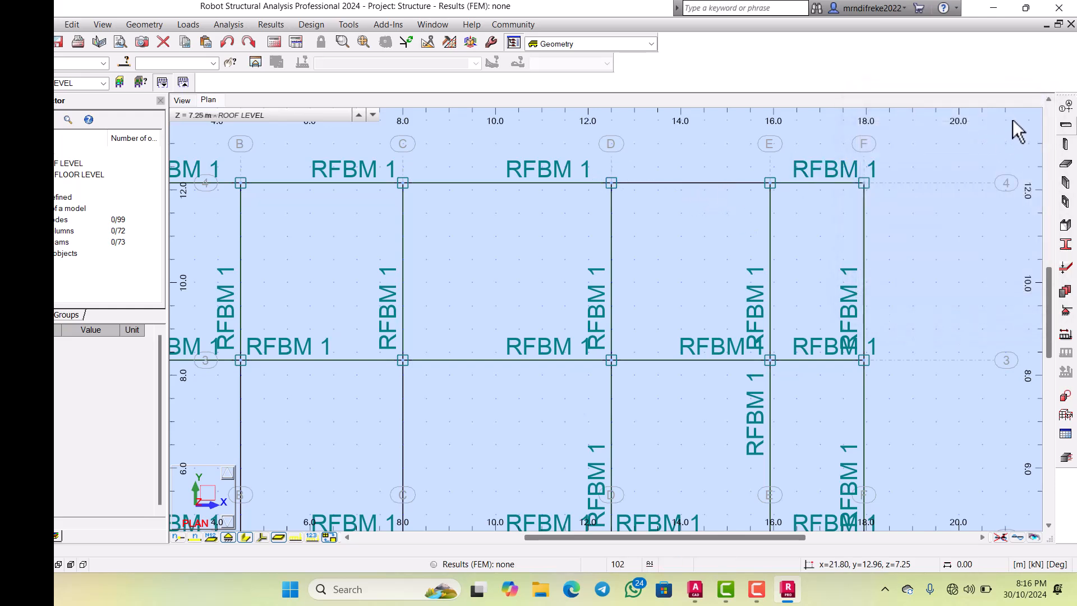
{"action": "scroll", "coordinate": [545, 222], "scroll_direction": "down", "scroll_amount": 1}
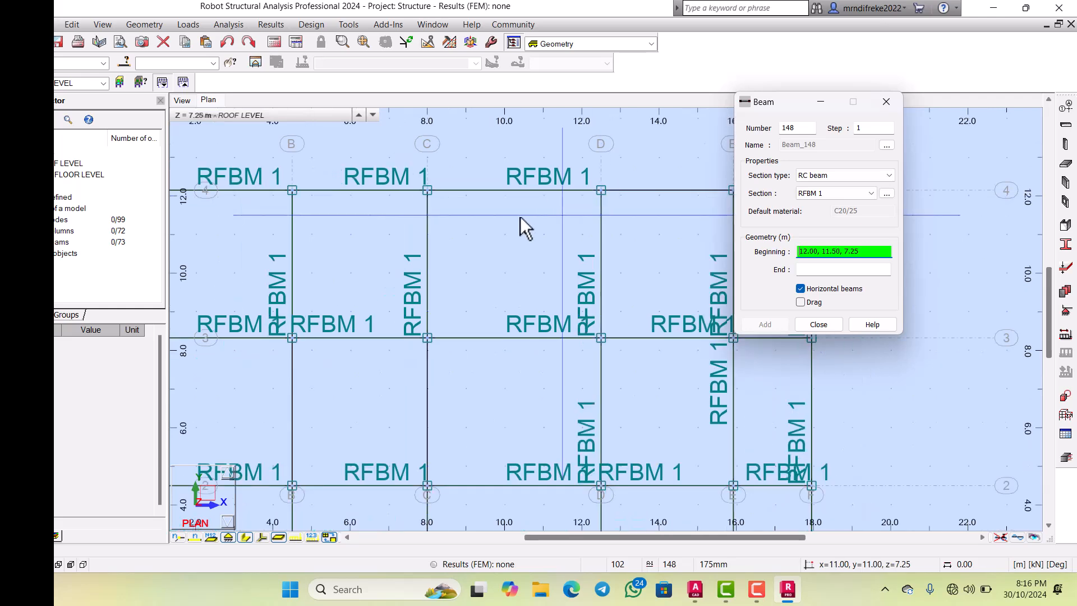
{"action": "scroll", "coordinate": [522, 218], "scroll_direction": "down", "scroll_amount": 1}
{"action": "scroll", "coordinate": [580, 194], "scroll_direction": "up", "scroll_amount": 4}
{"action": "scroll", "coordinate": [443, 234], "scroll_direction": "down", "scroll_amount": 3}
{"action": "scroll", "coordinate": [462, 230], "scroll_direction": "up", "scroll_amount": 2}
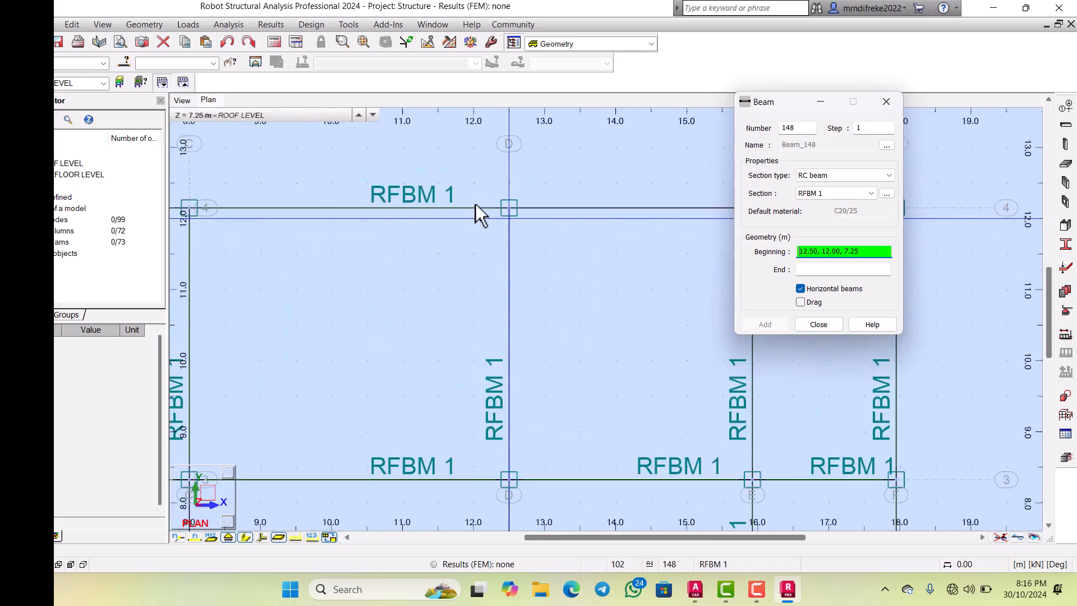
{"action": "left_click", "coordinate": [478, 199]}
{"action": "scroll", "coordinate": [416, 231], "scroll_direction": "down", "scroll_amount": 3}
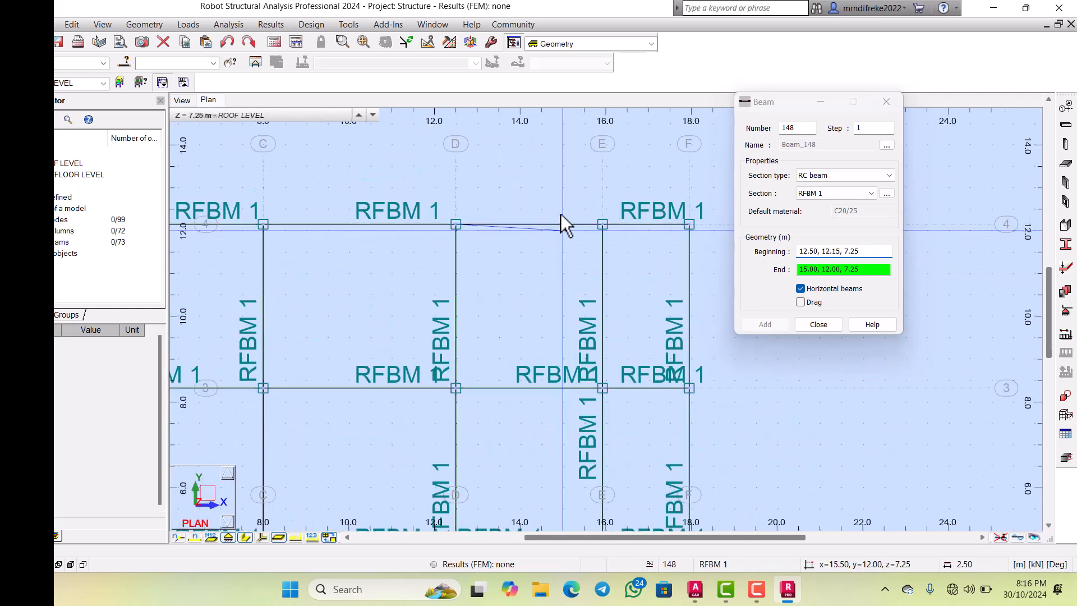
{"action": "scroll", "coordinate": [561, 215], "scroll_direction": "up", "scroll_amount": 1}
{"action": "left_click", "coordinate": [571, 213]}
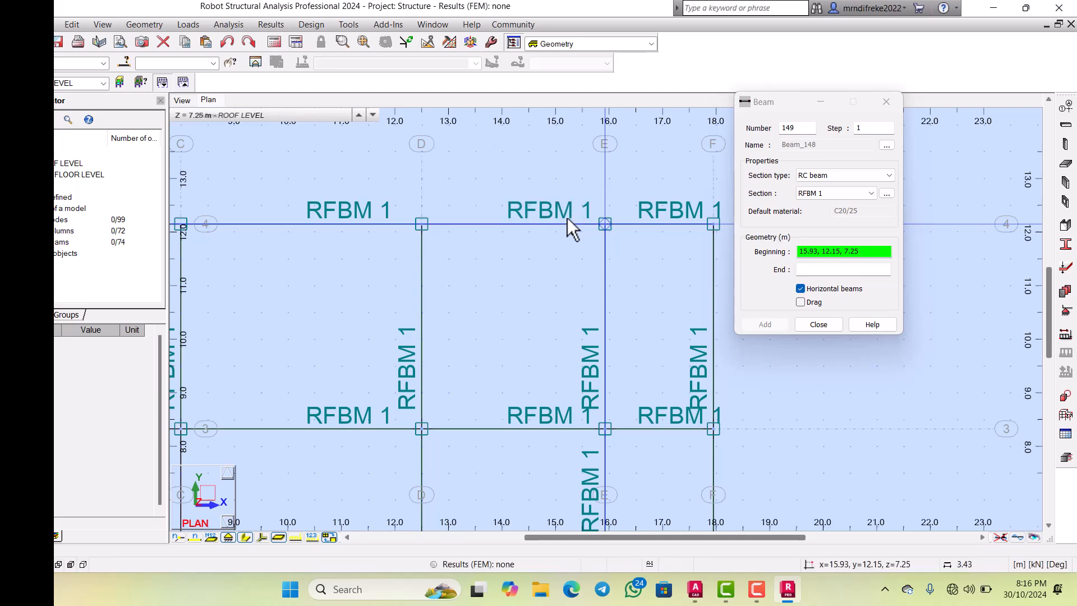
Step: Draw an RFBM 1 beam on grid axis B from 3 to 2 at the roof level
{"action": "scroll", "coordinate": [536, 241], "scroll_direction": "down", "scroll_amount": 3}
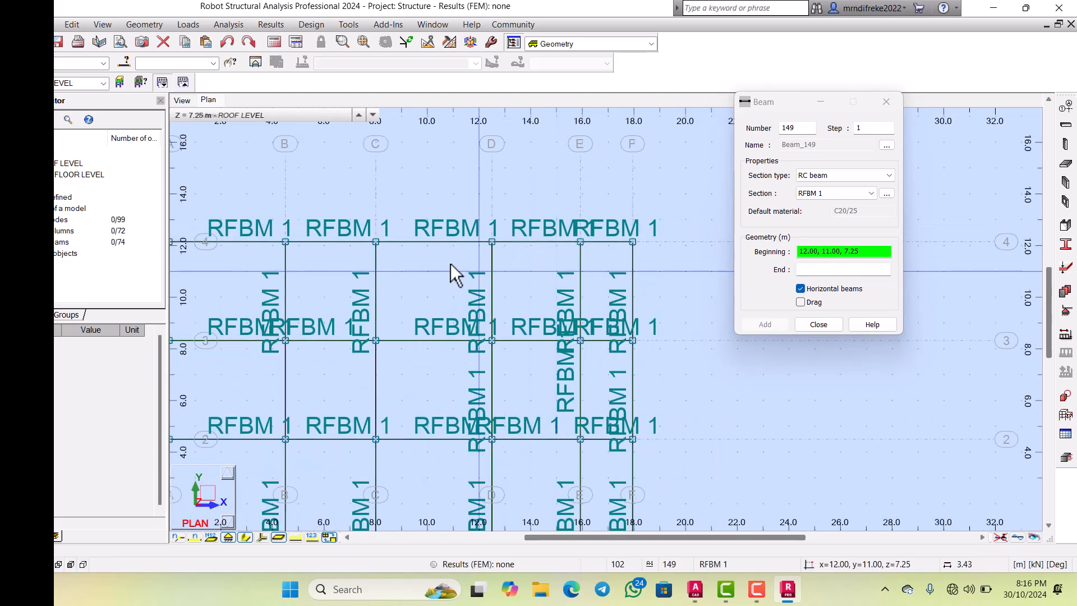
{"action": "scroll", "coordinate": [426, 309], "scroll_direction": "down", "scroll_amount": 2}
{"action": "scroll", "coordinate": [356, 332], "scroll_direction": "up", "scroll_amount": 3}
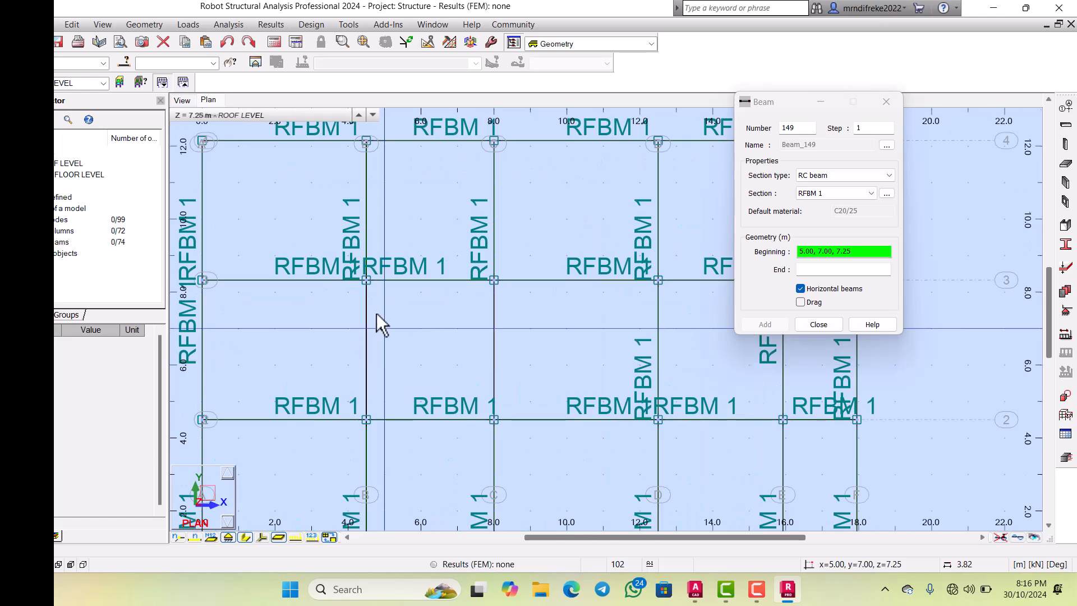
{"action": "scroll", "coordinate": [387, 306], "scroll_direction": "down", "scroll_amount": 2}
{"action": "scroll", "coordinate": [359, 289], "scroll_direction": "up", "scroll_amount": 1}
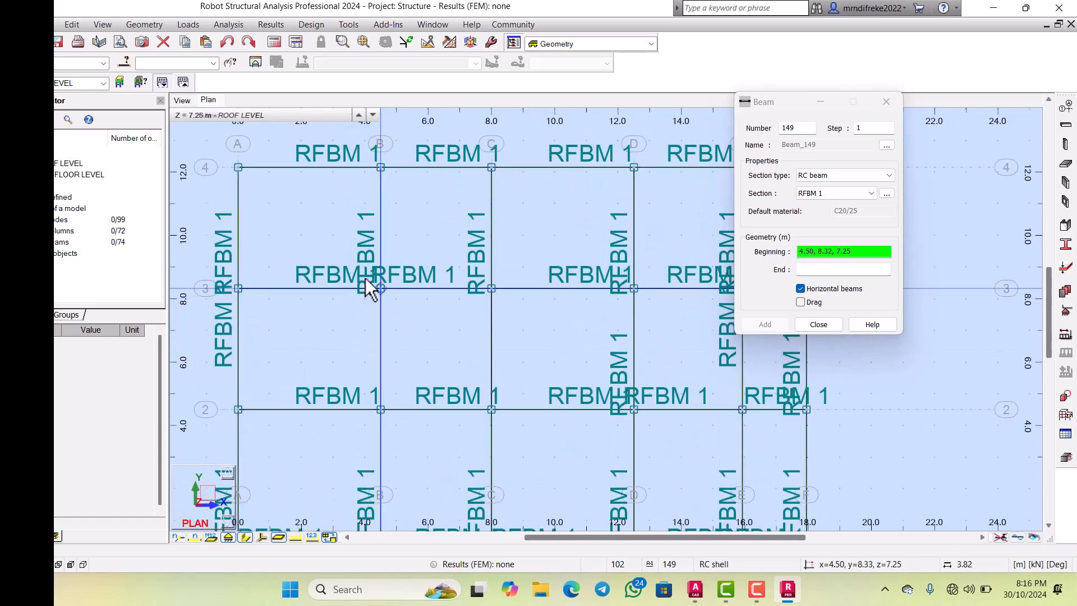
{"action": "left_click", "coordinate": [364, 276]}
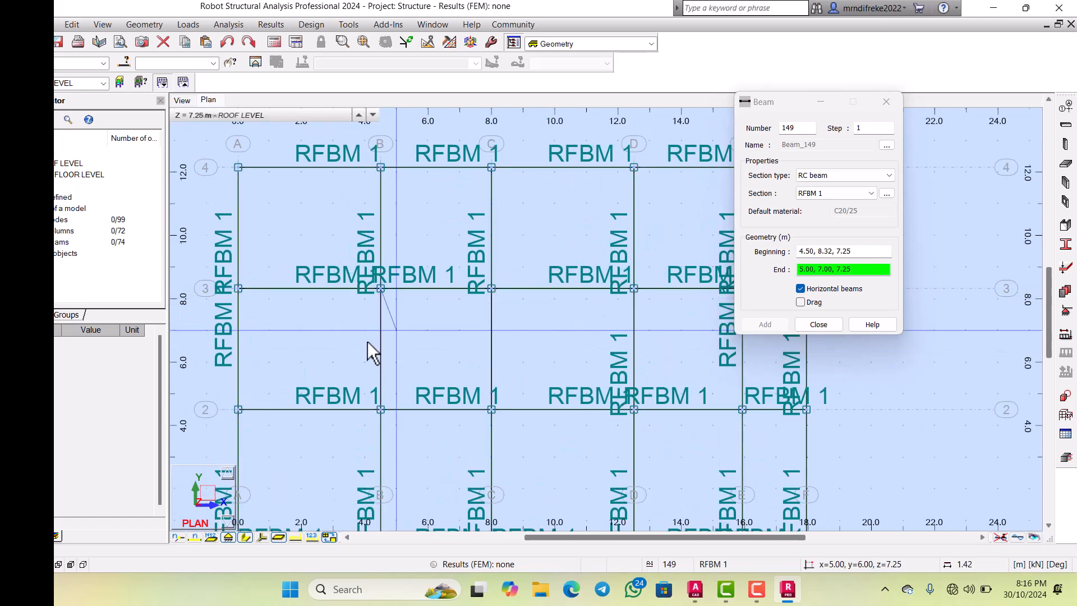
{"action": "left_click", "coordinate": [369, 387]}
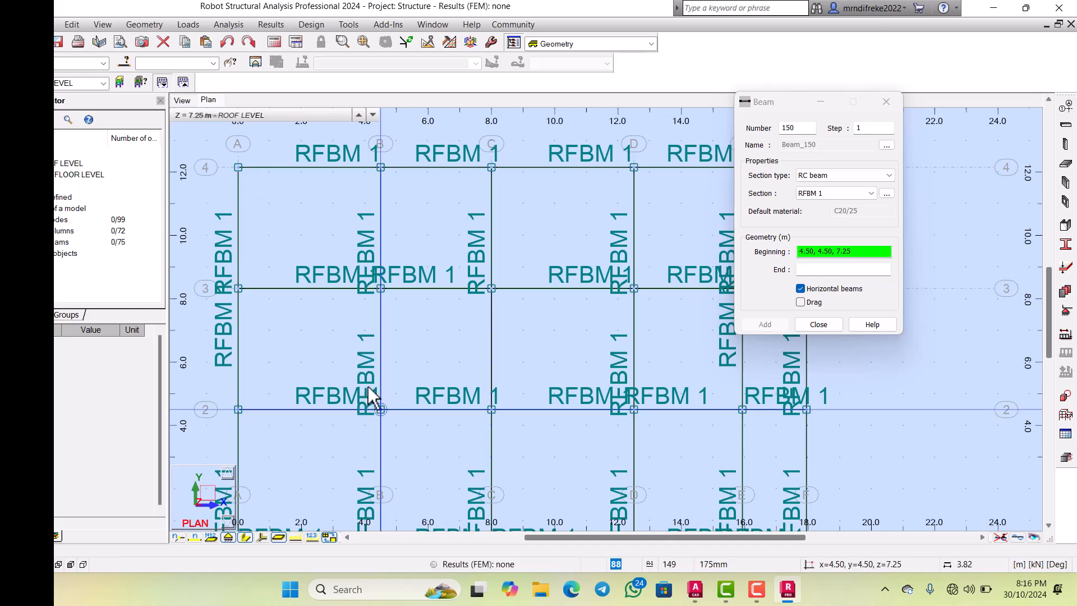
Step: Draw an RFBM 1 beam on grid axis C from 3 to 2 at the roof level
{"action": "scroll", "coordinate": [406, 285], "scroll_direction": "down", "scroll_amount": 1}
{"action": "scroll", "coordinate": [459, 272], "scroll_direction": "up", "scroll_amount": 1}
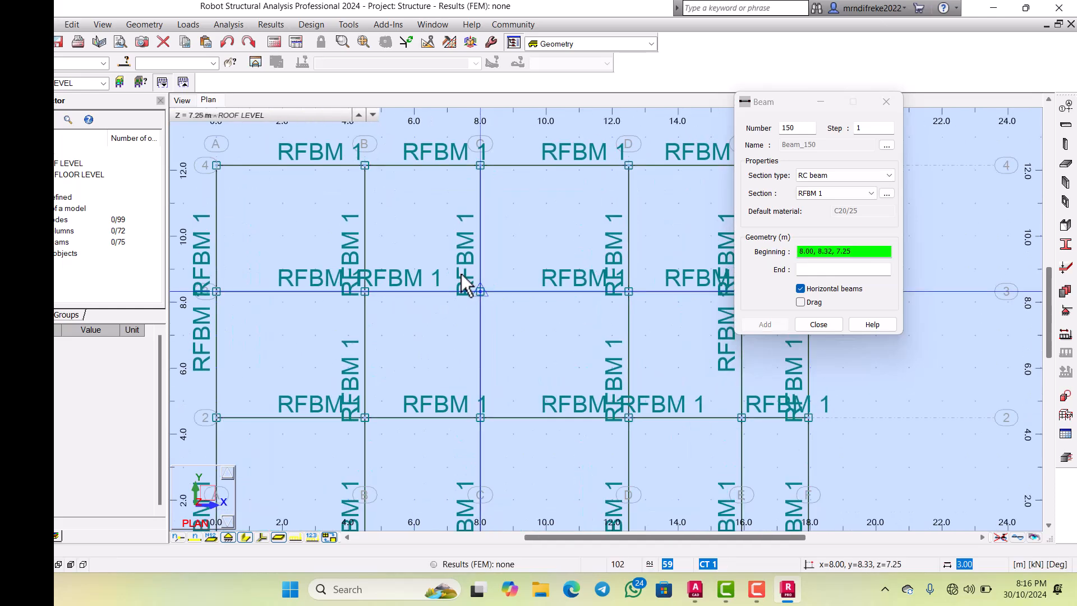
{"action": "left_click", "coordinate": [458, 274]}
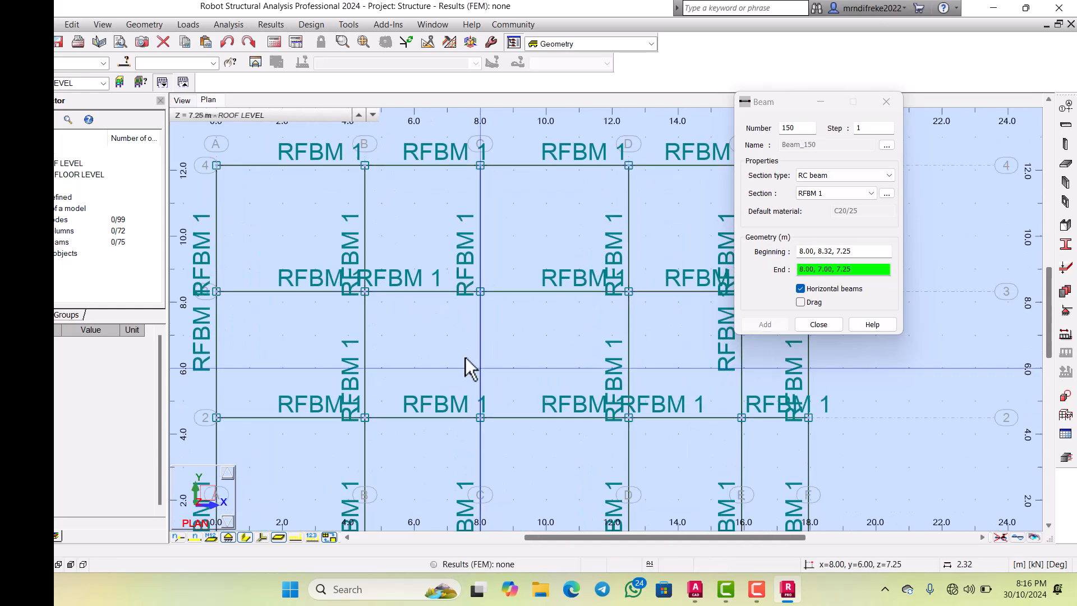
{"action": "left_click", "coordinate": [456, 396]}
Step: Check the roof plan for missing beams, end the beam definition and inspect the roof beam grid in the 3D view
{"action": "scroll", "coordinate": [478, 340], "scroll_direction": "down", "scroll_amount": 1}
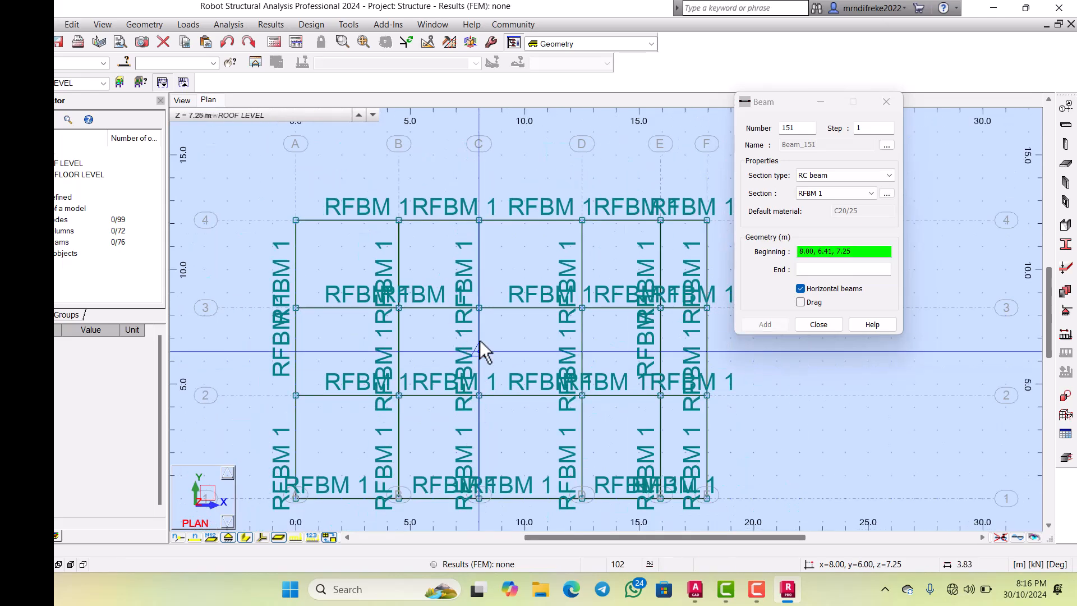
{"action": "scroll", "coordinate": [517, 321], "scroll_direction": "up", "scroll_amount": 2}
{"action": "scroll", "coordinate": [475, 355], "scroll_direction": "down", "scroll_amount": 3}
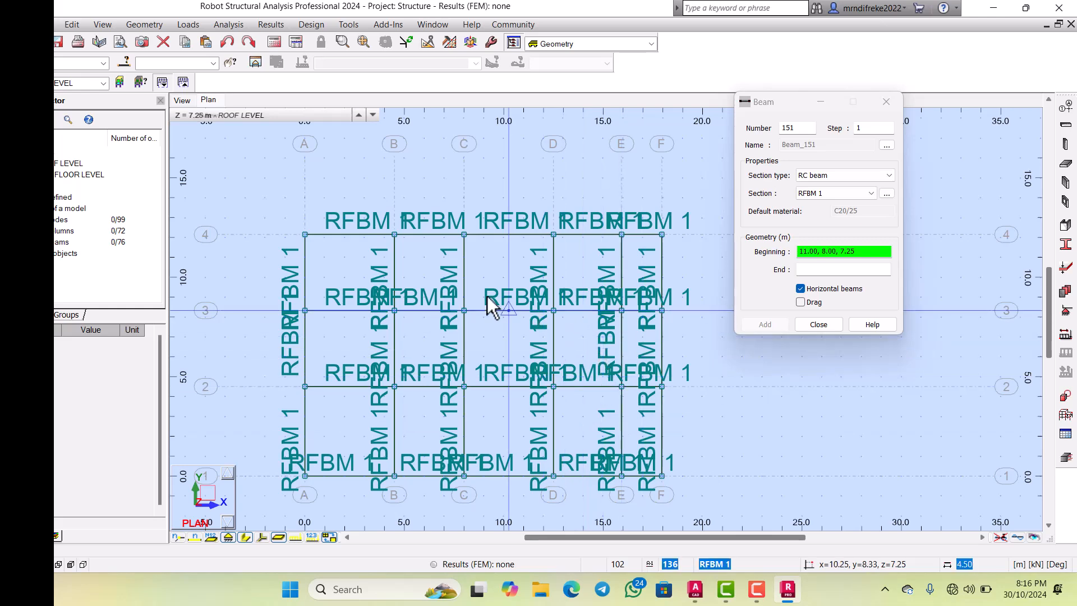
{"action": "scroll", "coordinate": [488, 297], "scroll_direction": "up", "scroll_amount": 2}
{"action": "left_click", "coordinate": [818, 324]}
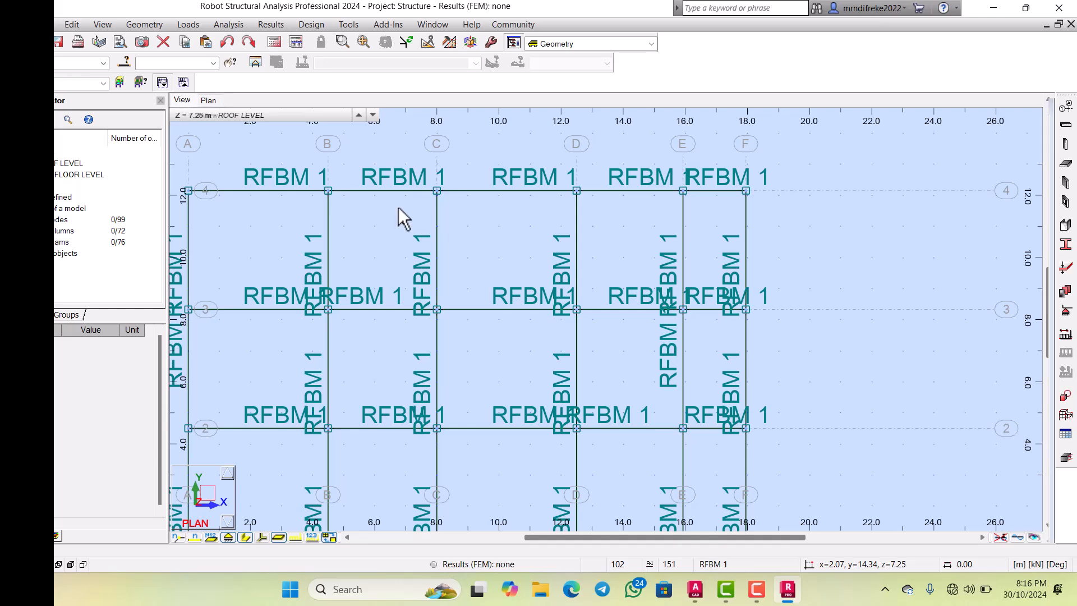
{"action": "scroll", "coordinate": [520, 258], "scroll_direction": "down", "scroll_amount": 3}
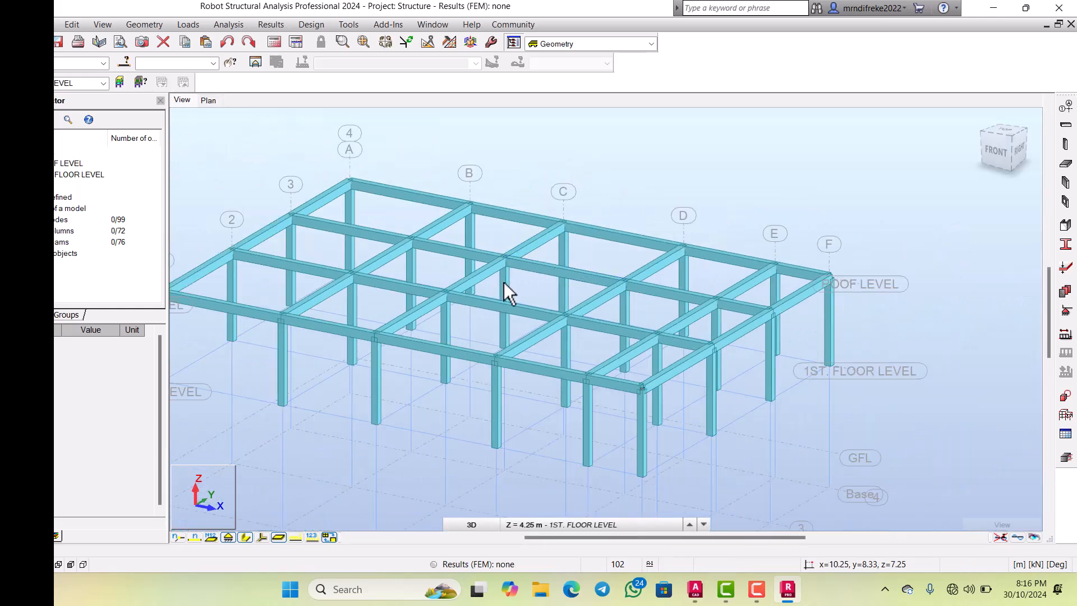
{"action": "scroll", "coordinate": [613, 275], "scroll_direction": "up", "scroll_amount": 1}
{"action": "scroll", "coordinate": [621, 282], "scroll_direction": "down", "scroll_amount": 2}
{"action": "scroll", "coordinate": [465, 262], "scroll_direction": "up", "scroll_amount": 1}
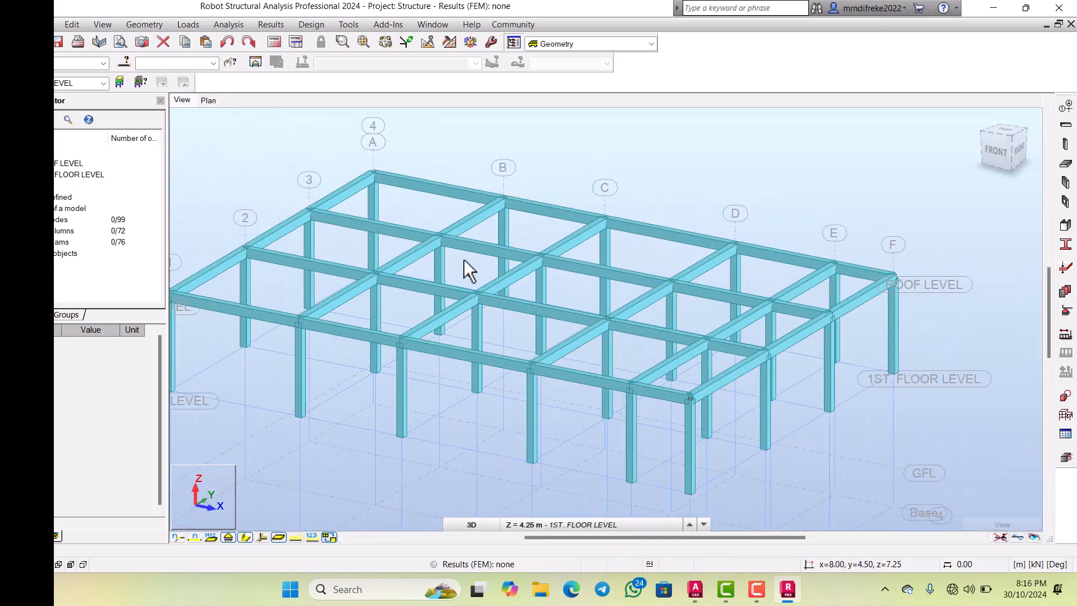
{"action": "scroll", "coordinate": [468, 262], "scroll_direction": "down", "scroll_amount": 2}
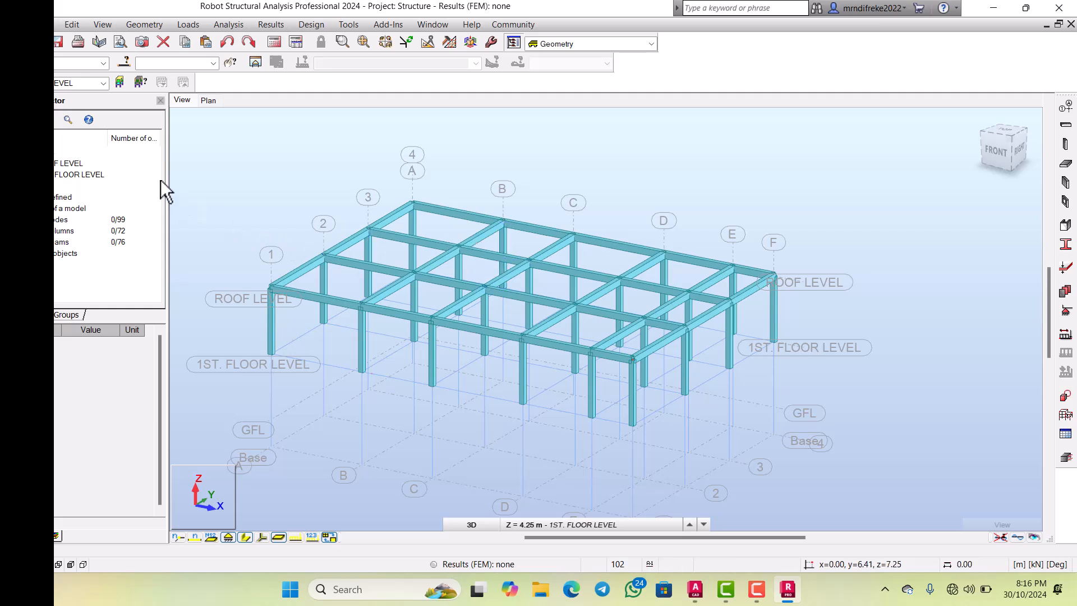
Step: Make the lowest story active and show its plan at the GFL level, Z = 1.25 m
{"action": "left_click", "coordinate": [103, 83]}
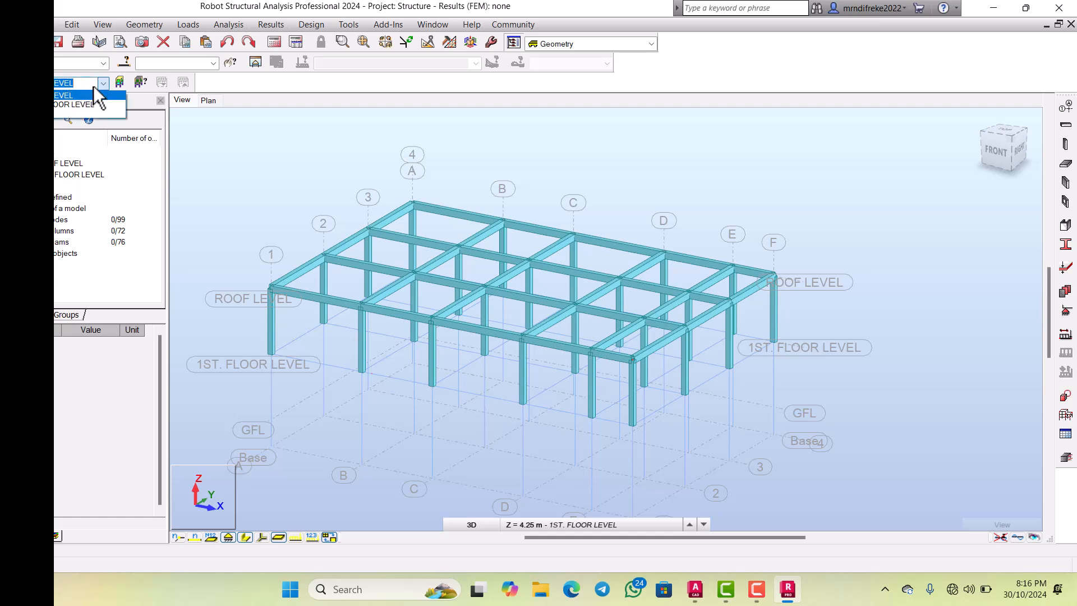
{"action": "left_click", "coordinate": [61, 112]}
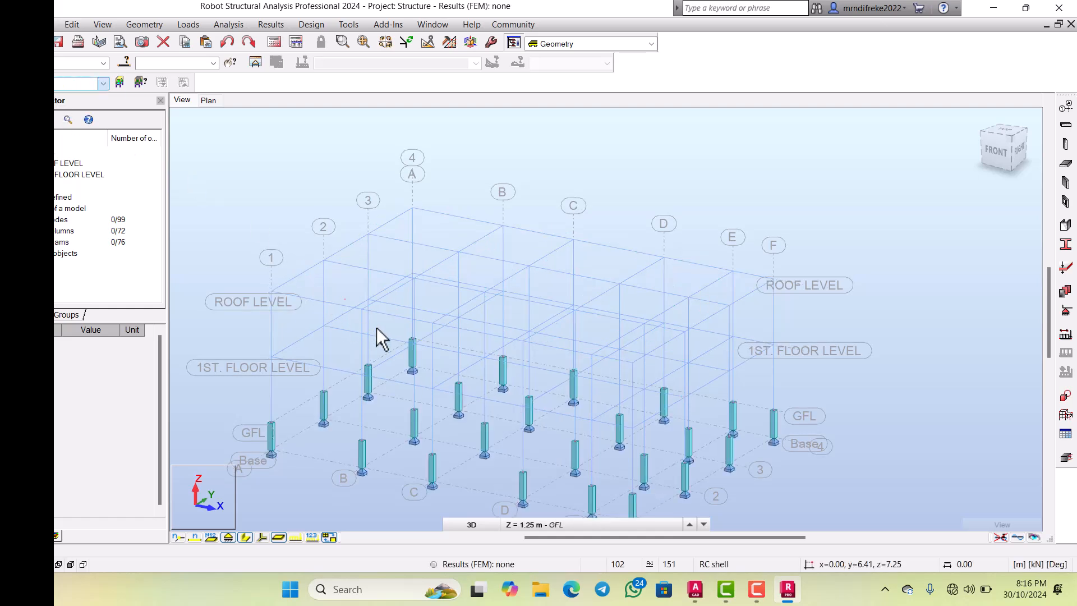
{"action": "scroll", "coordinate": [387, 336], "scroll_direction": "down", "scroll_amount": 1}
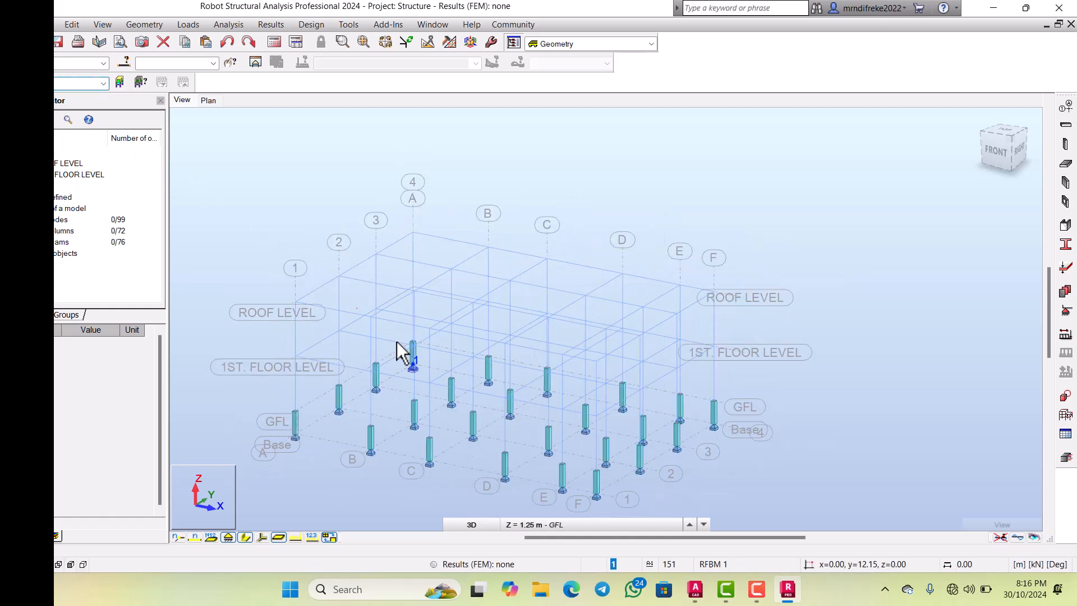
{"action": "left_click", "coordinate": [200, 100]}
{"action": "scroll", "coordinate": [392, 306], "scroll_direction": "down", "scroll_amount": 3}
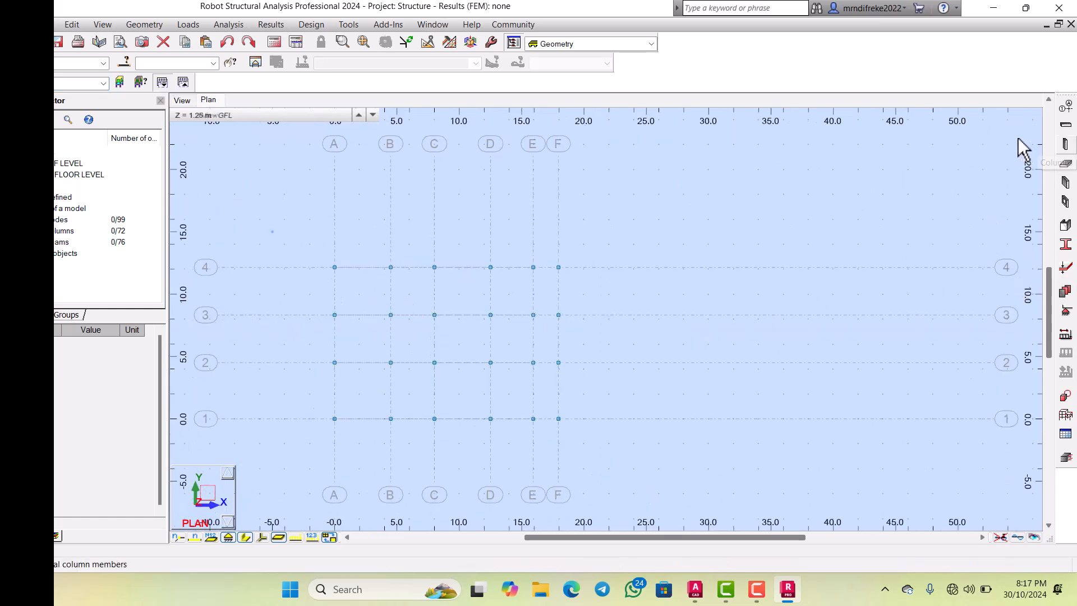
Step: Start defining RC beams on the GFL plan with the GFBM 1 section
{"action": "left_click", "coordinate": [1065, 144]}
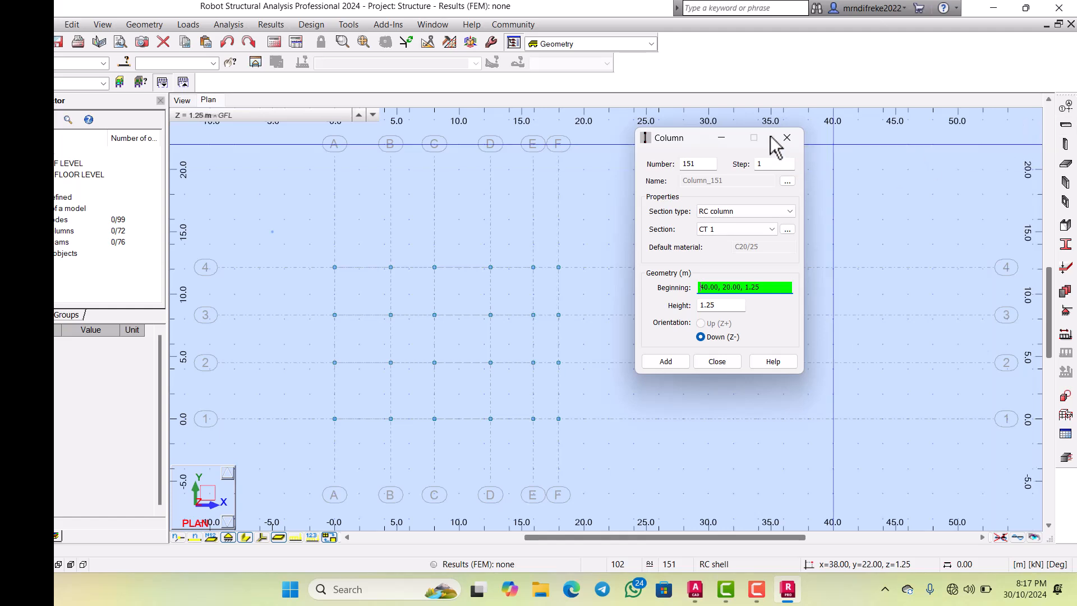
{"action": "left_click", "coordinate": [786, 137]}
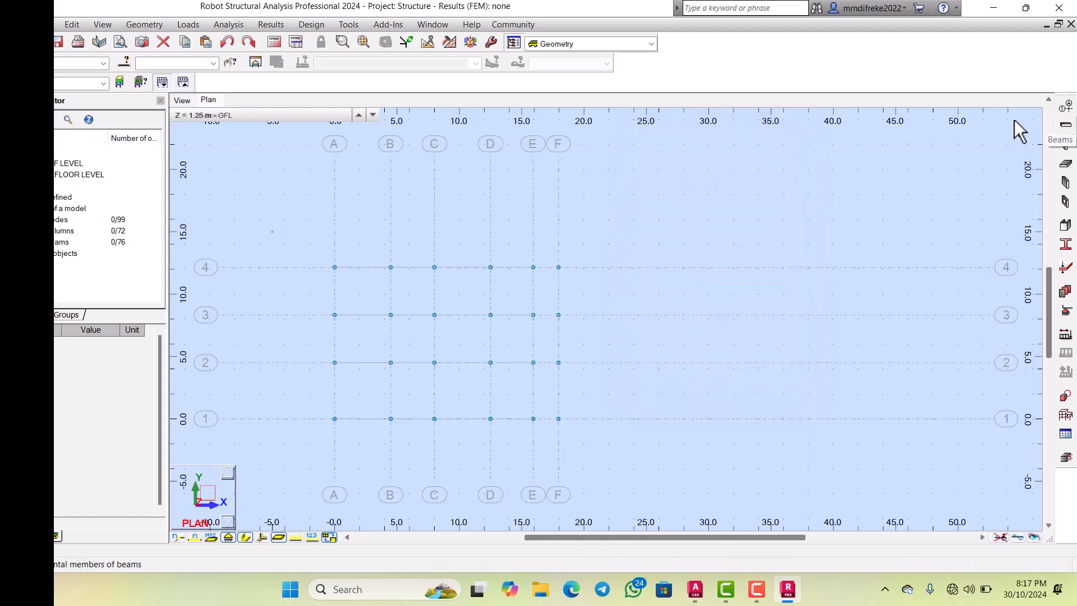
{"action": "left_click", "coordinate": [1065, 125]}
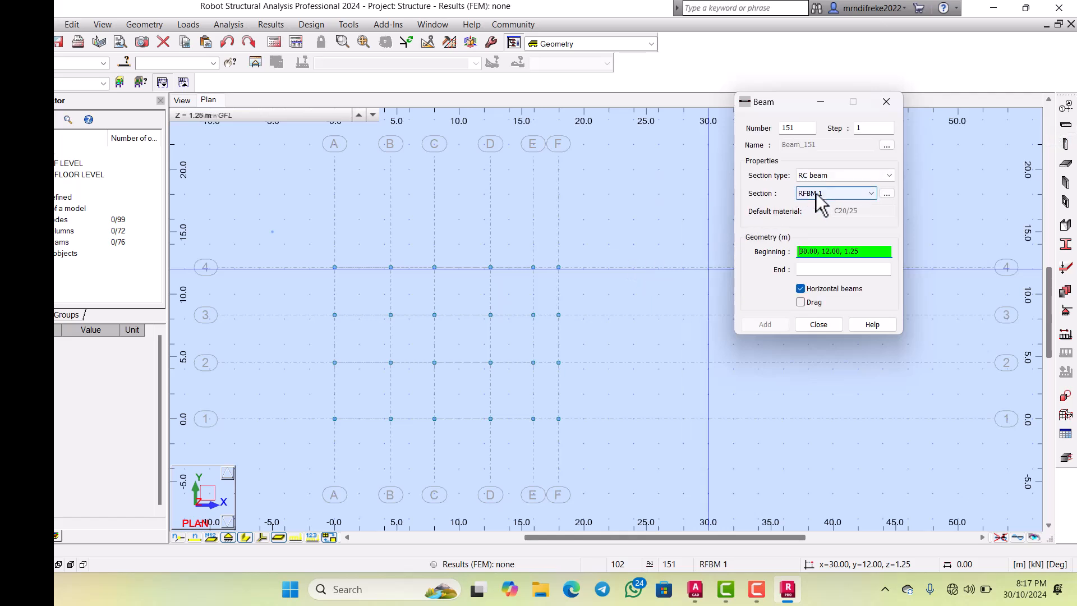
{"action": "left_click", "coordinate": [816, 182]}
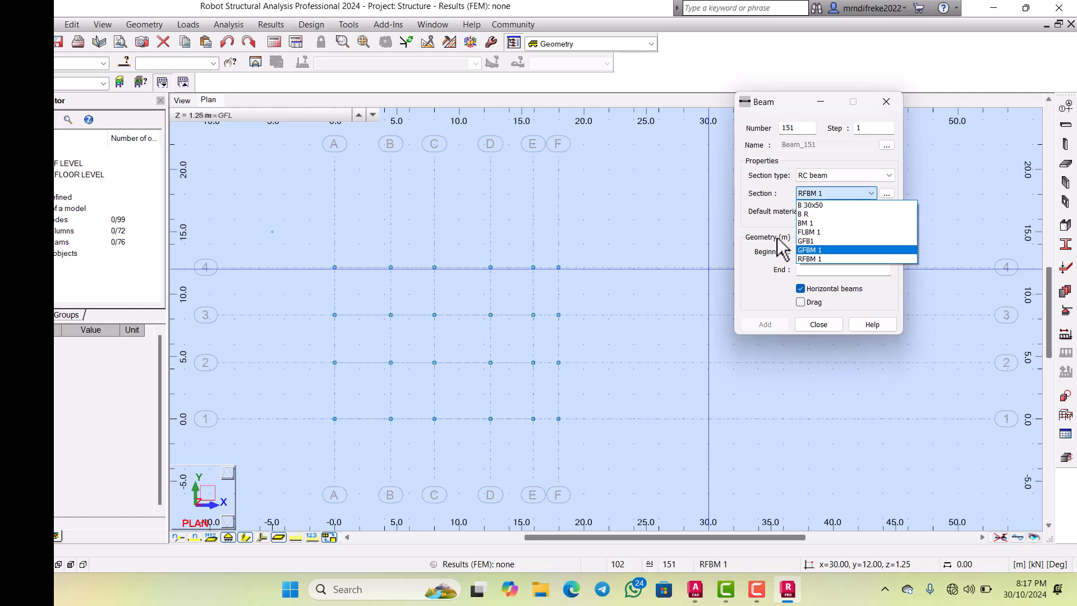
{"action": "left_click", "coordinate": [801, 249]}
Step: Draw GFBM 1 beams on grid axis 4 from A to B and from B to C at the GFL level
{"action": "scroll", "coordinate": [335, 278], "scroll_direction": "up", "scroll_amount": 2}
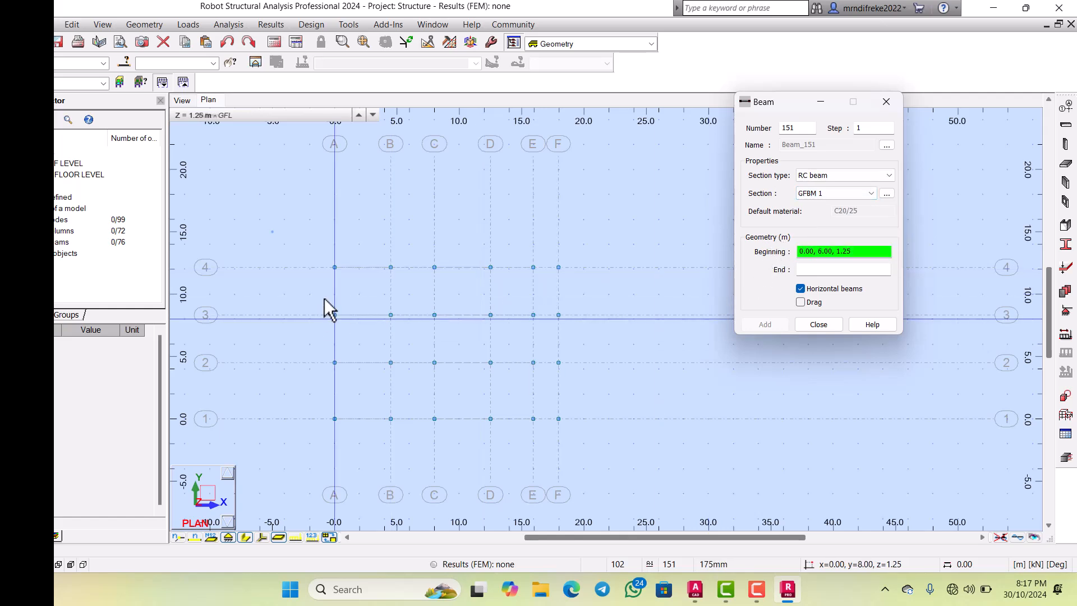
{"action": "left_click", "coordinate": [319, 250]}
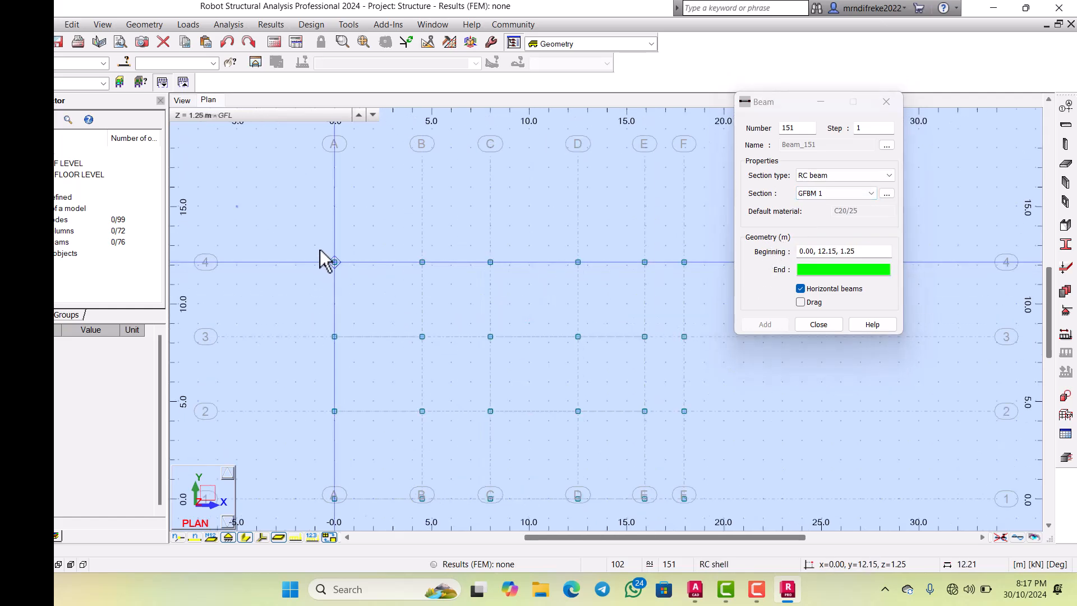
{"action": "left_click", "coordinate": [418, 250]}
{"action": "left_click", "coordinate": [461, 249]}
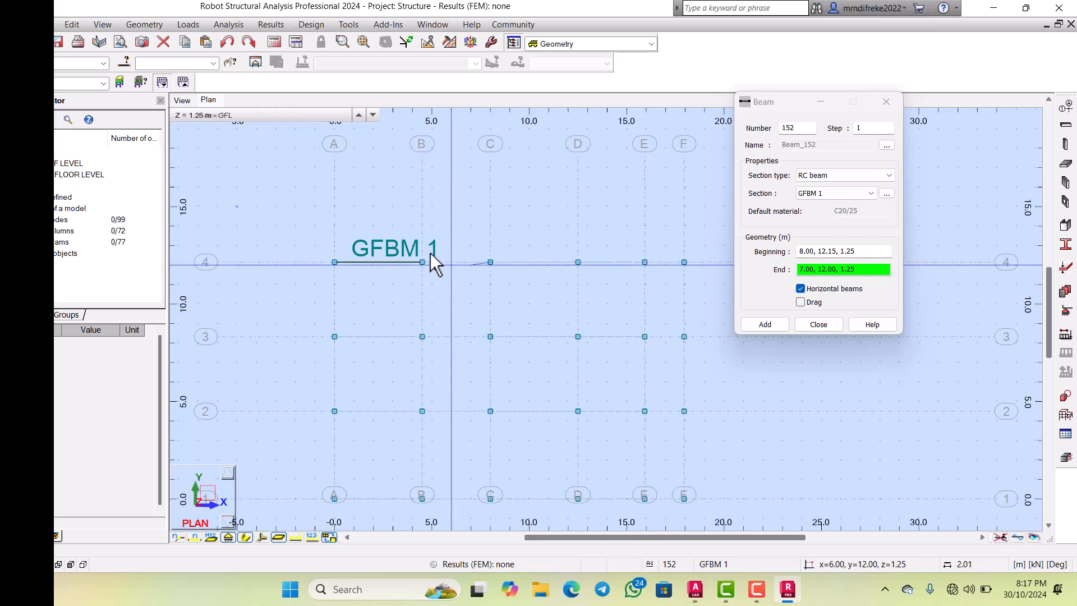
{"action": "left_click", "coordinate": [403, 248]}
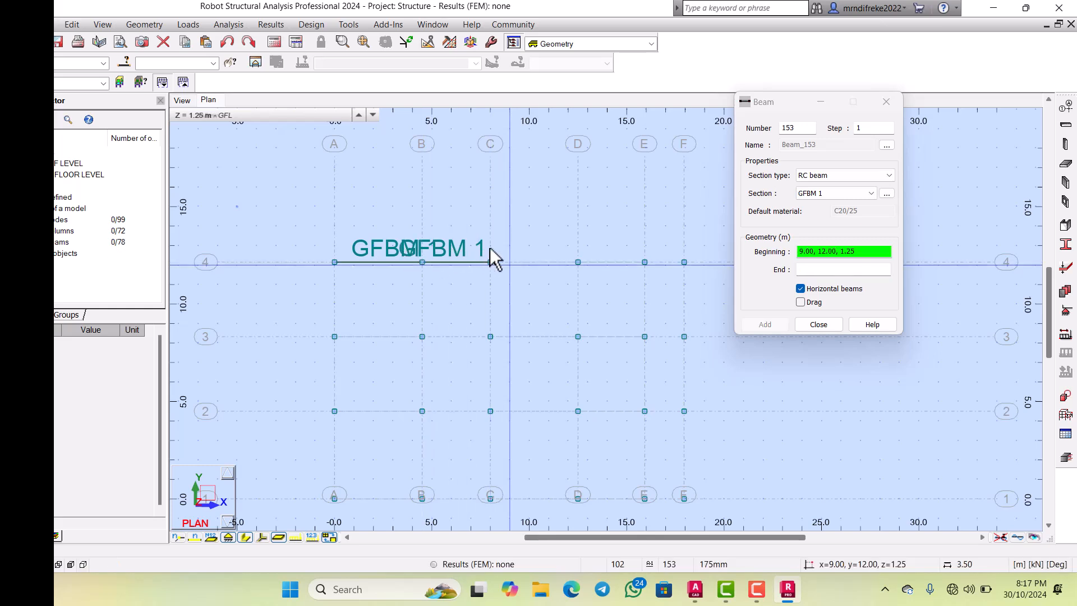
Step: Continue the GFBM 1 beams on grid axis 4 with separate spans C to D, D to E and E to F
{"action": "left_click", "coordinate": [469, 249]}
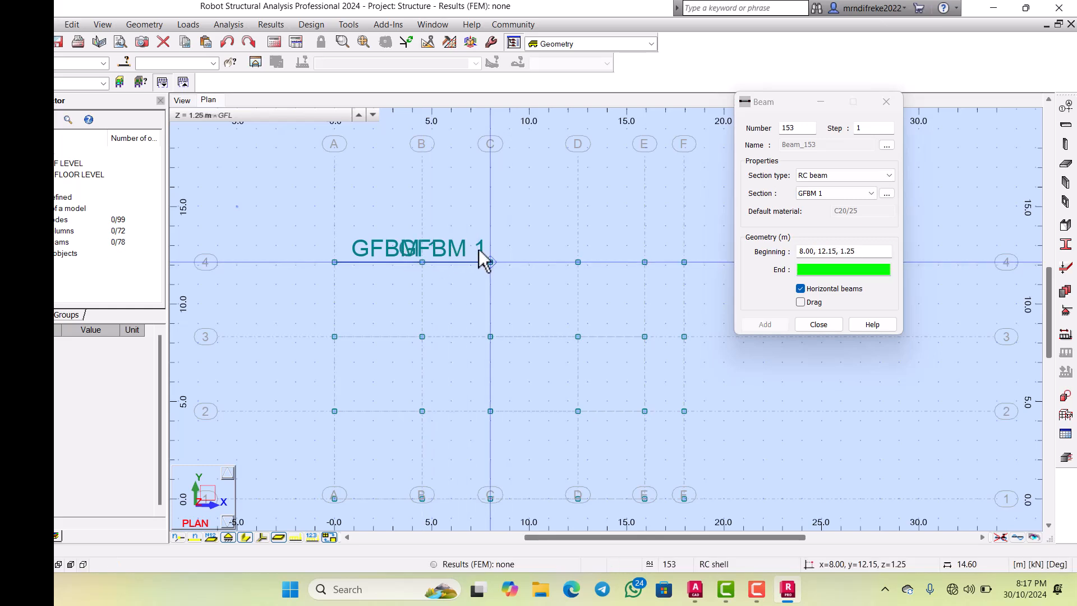
{"action": "left_click", "coordinate": [546, 248]}
{"action": "scroll", "coordinate": [457, 260], "scroll_direction": "up", "scroll_amount": 2}
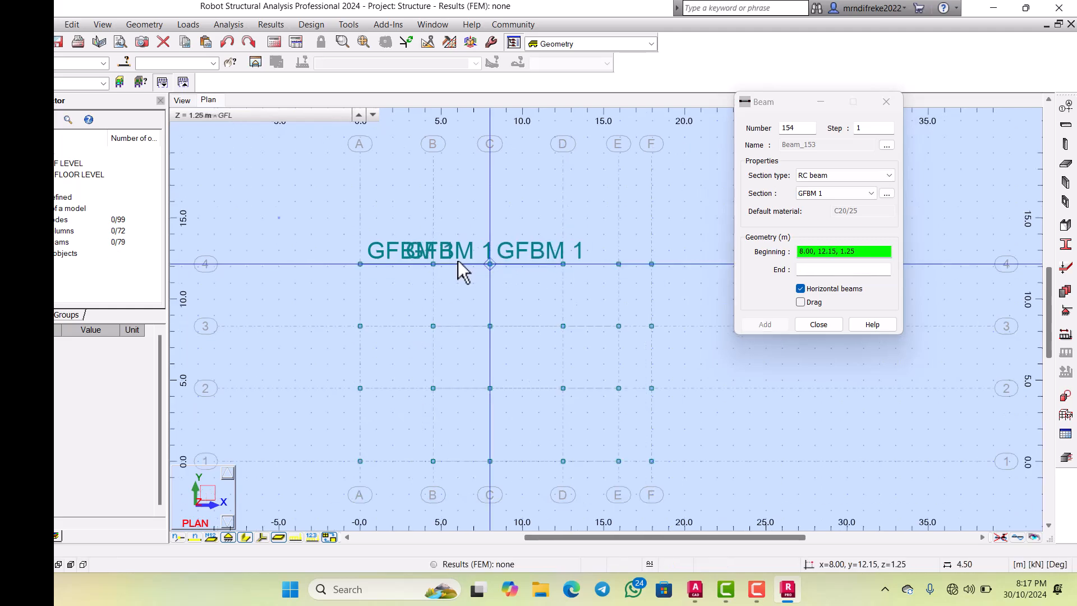
{"action": "left_click", "coordinate": [545, 249]}
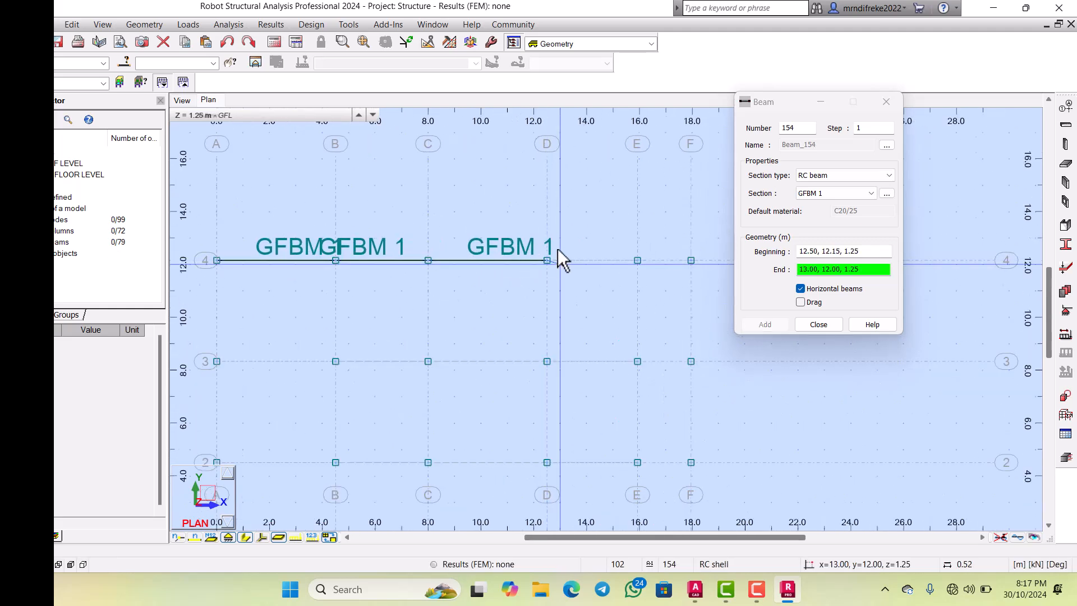
{"action": "scroll", "coordinate": [499, 270], "scroll_direction": "down", "scroll_amount": 3}
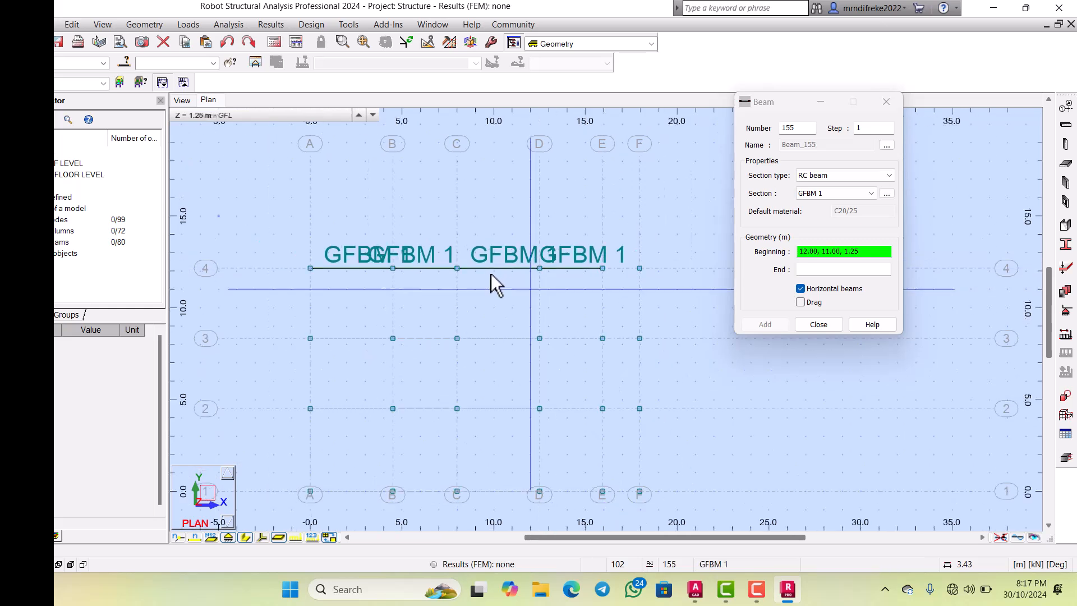
{"action": "left_click", "coordinate": [557, 257]}
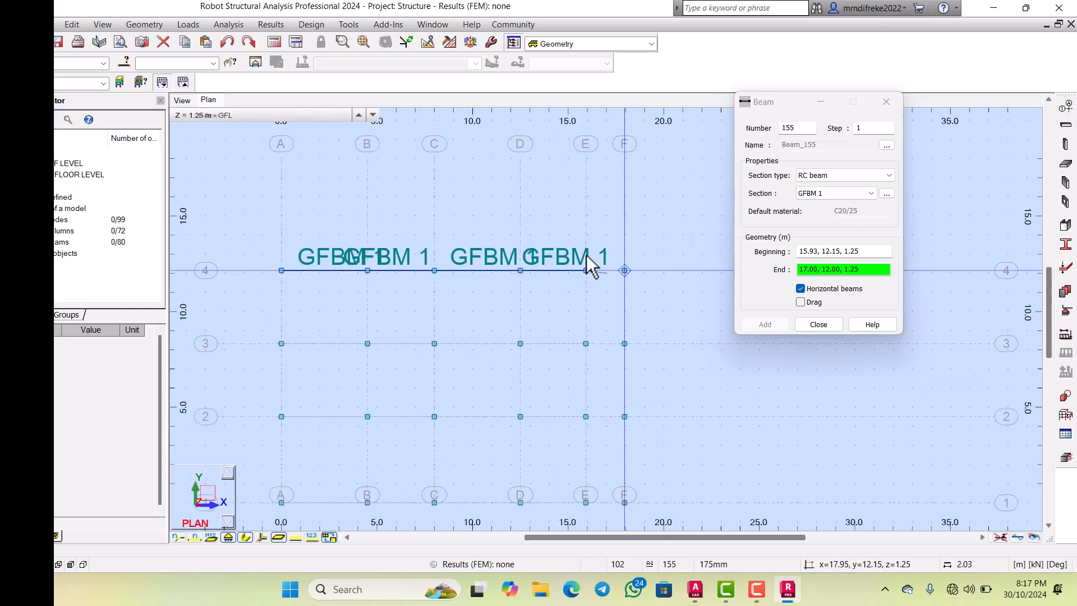
{"action": "left_click", "coordinate": [589, 259]}
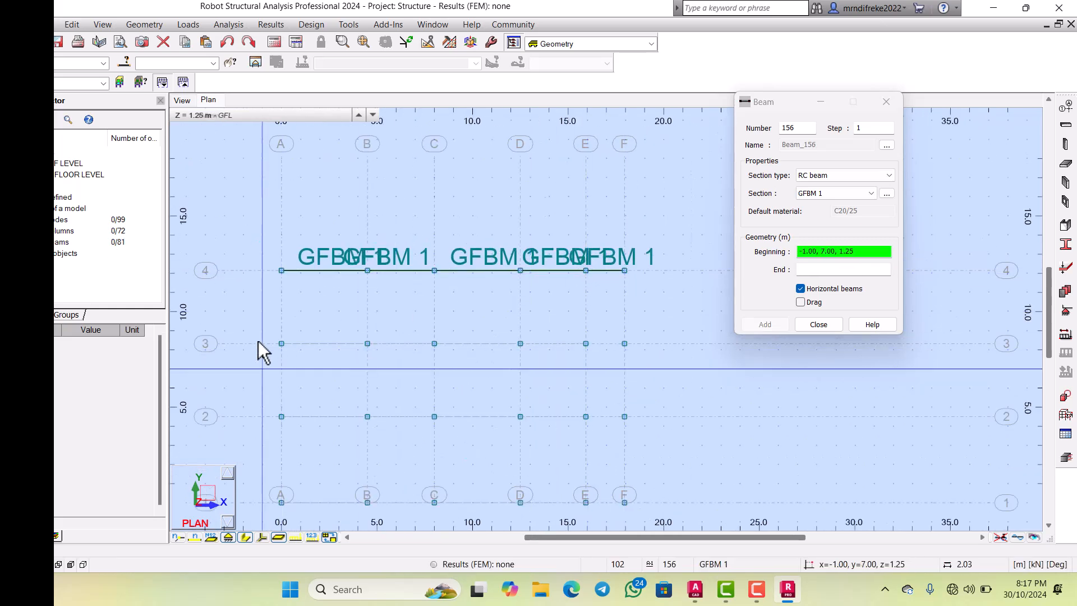
Step: Draw GFBM 1 beams on grid axis 3 from A to B and from B to C at the GFL level
{"action": "left_click", "coordinate": [268, 325]}
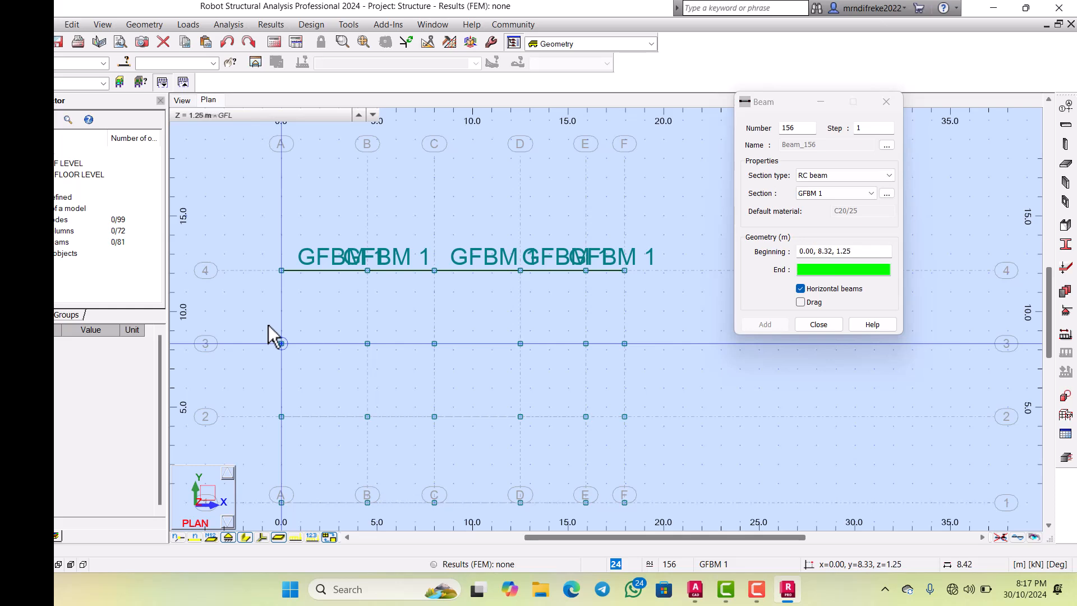
{"action": "left_click", "coordinate": [349, 328]}
{"action": "left_click", "coordinate": [348, 325]}
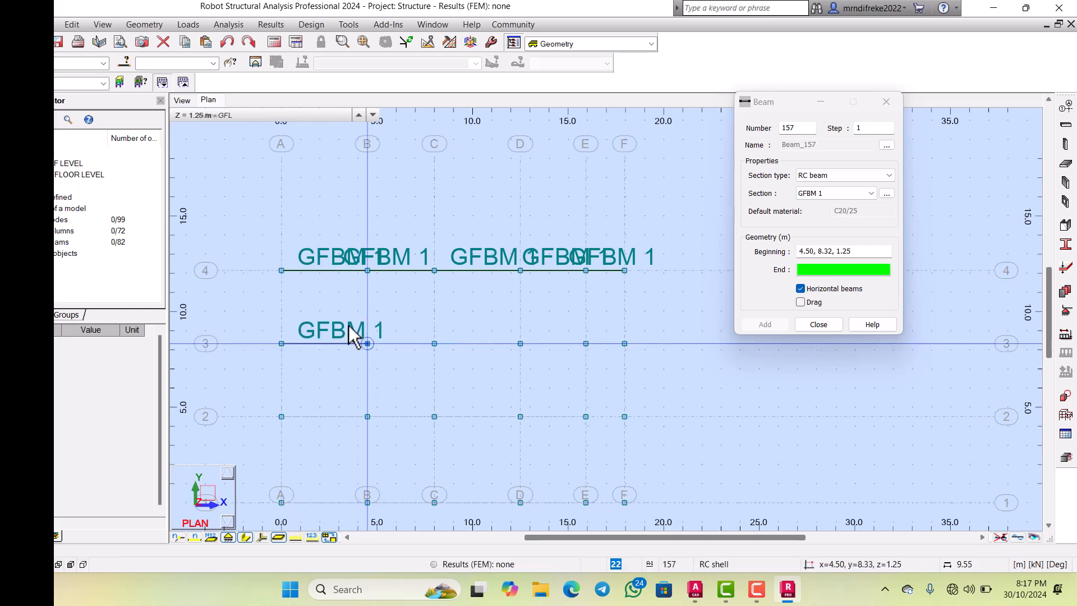
{"action": "left_click", "coordinate": [409, 324]}
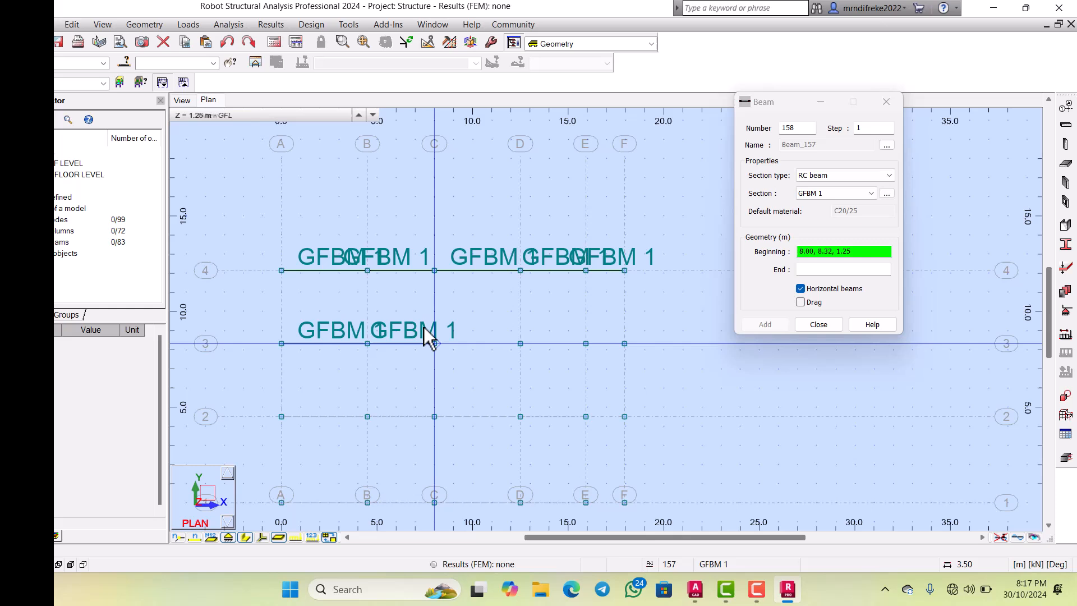
Step: Continue the GFBM 1 beams on grid axis 3 with separate spans C to D, D to E and E to F
{"action": "left_click", "coordinate": [491, 325]}
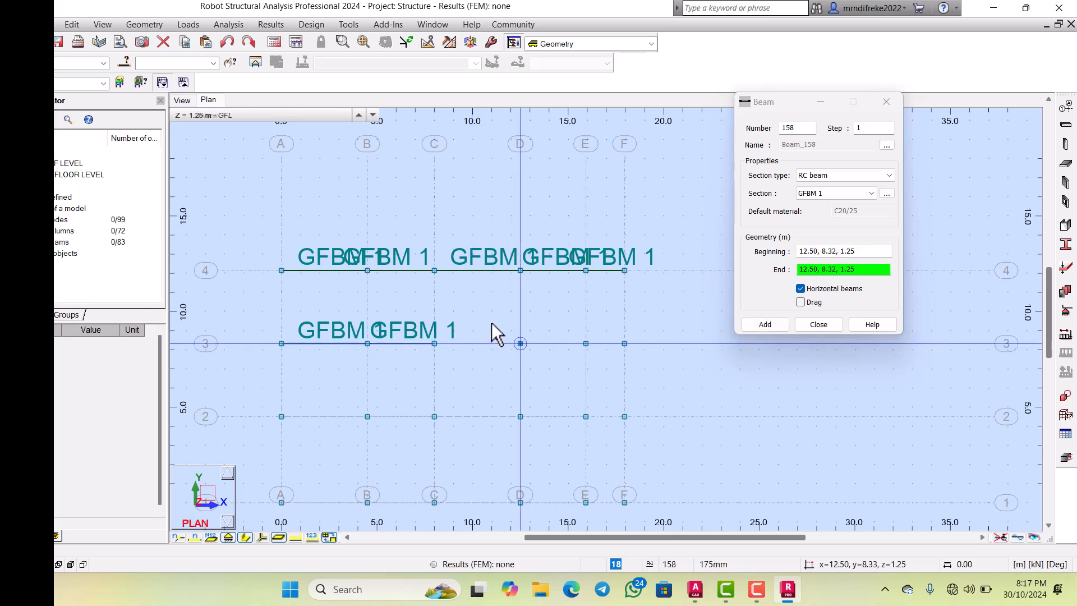
{"action": "left_click", "coordinate": [413, 323]}
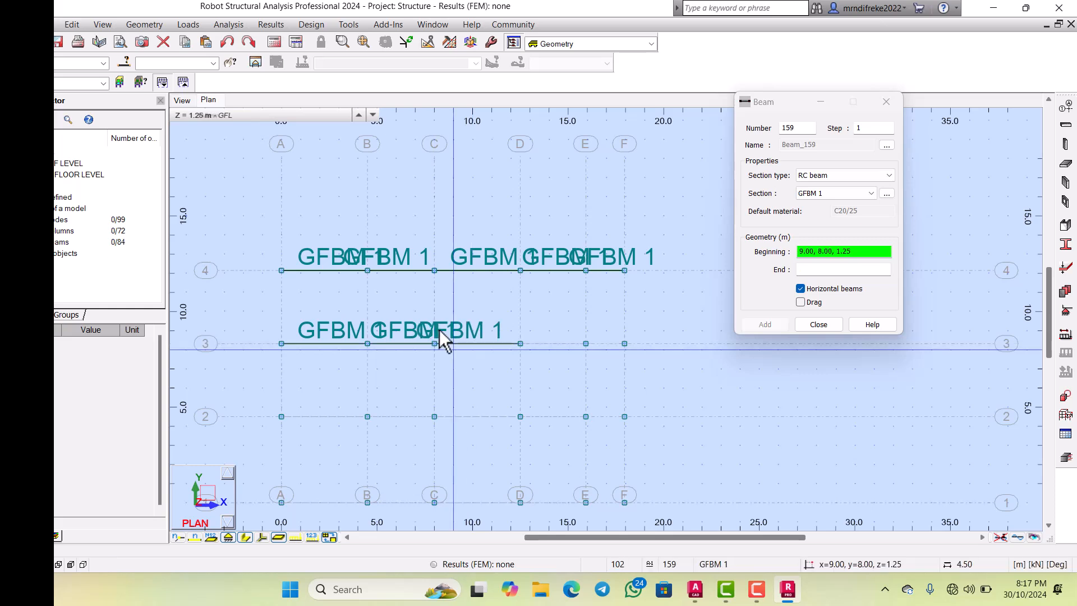
{"action": "left_click", "coordinate": [493, 325]}
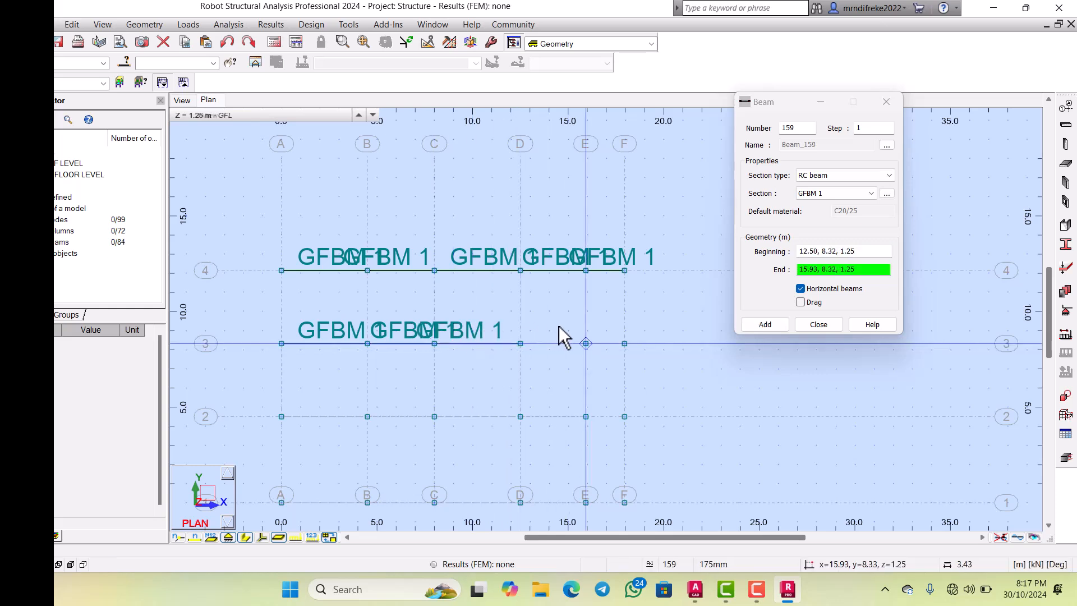
{"action": "left_click", "coordinate": [555, 332]}
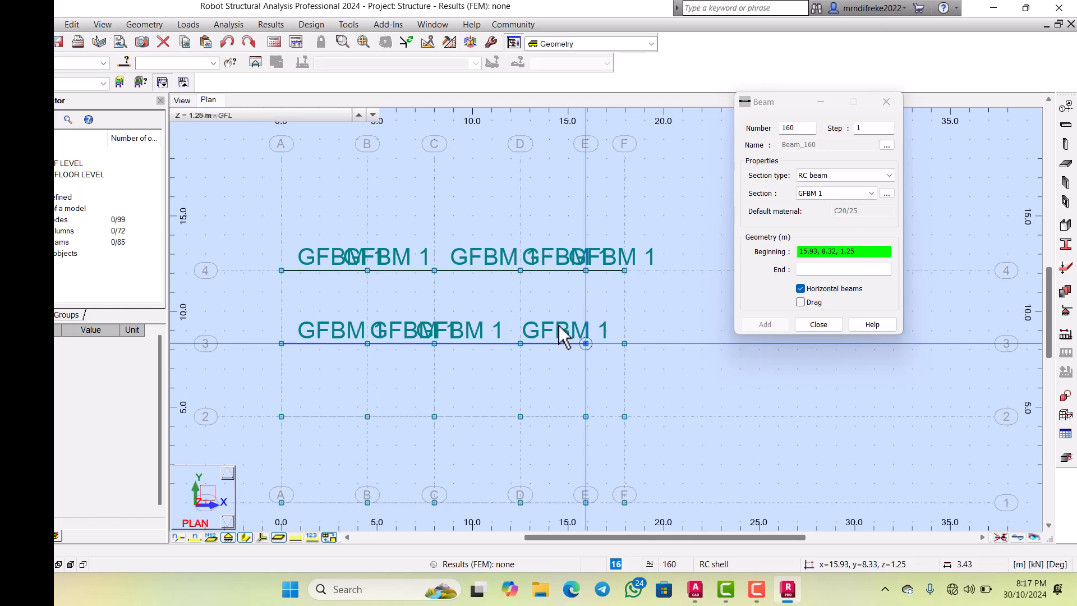
{"action": "left_click", "coordinate": [588, 331]}
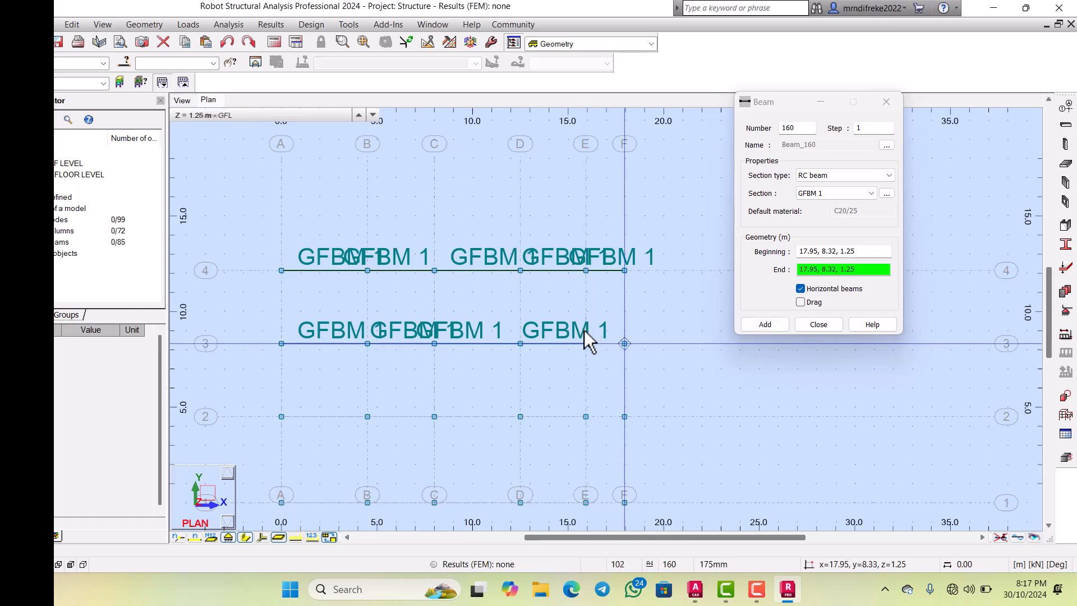
{"action": "left_click", "coordinate": [559, 328]}
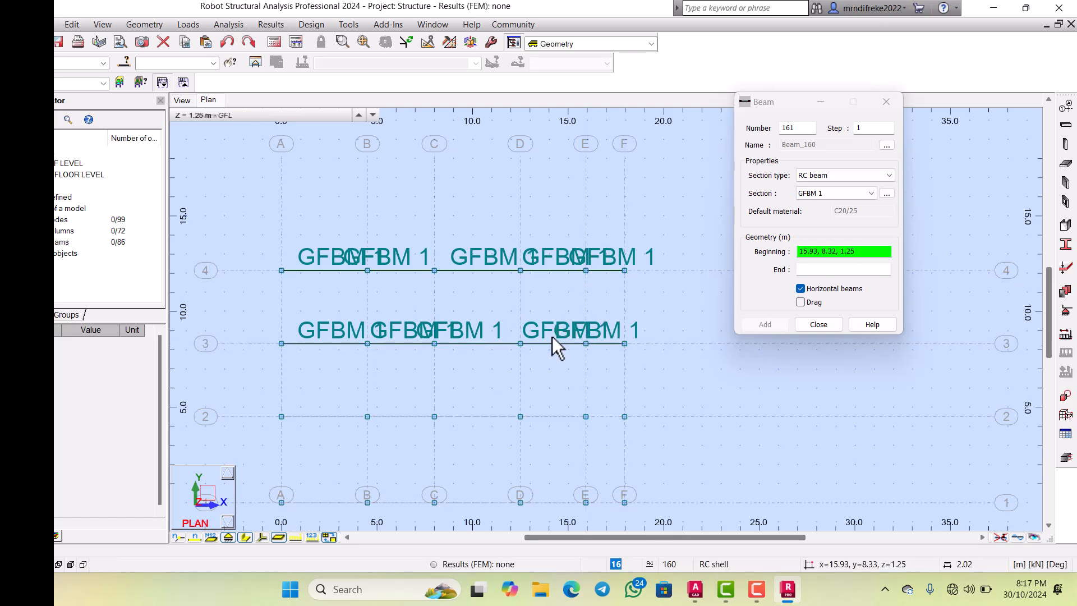
Step: Draw GFBM 1 beams on grid axis 2 from A to B and from B to C at the GFL level
{"action": "scroll", "coordinate": [486, 336], "scroll_direction": "down", "scroll_amount": 1}
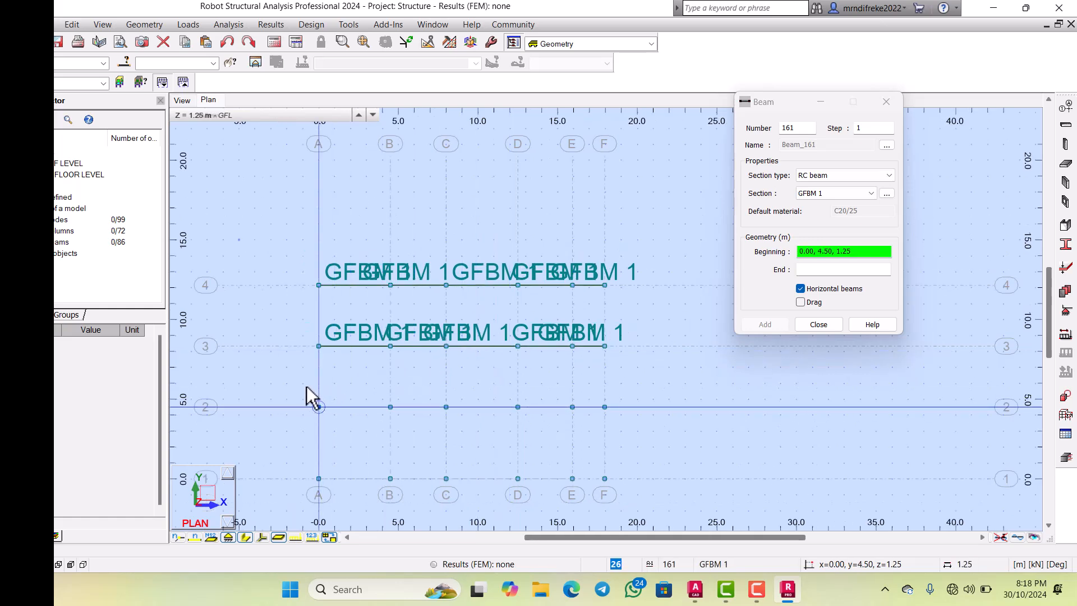
{"action": "left_click", "coordinate": [312, 387]}
{"action": "left_click", "coordinate": [368, 387]}
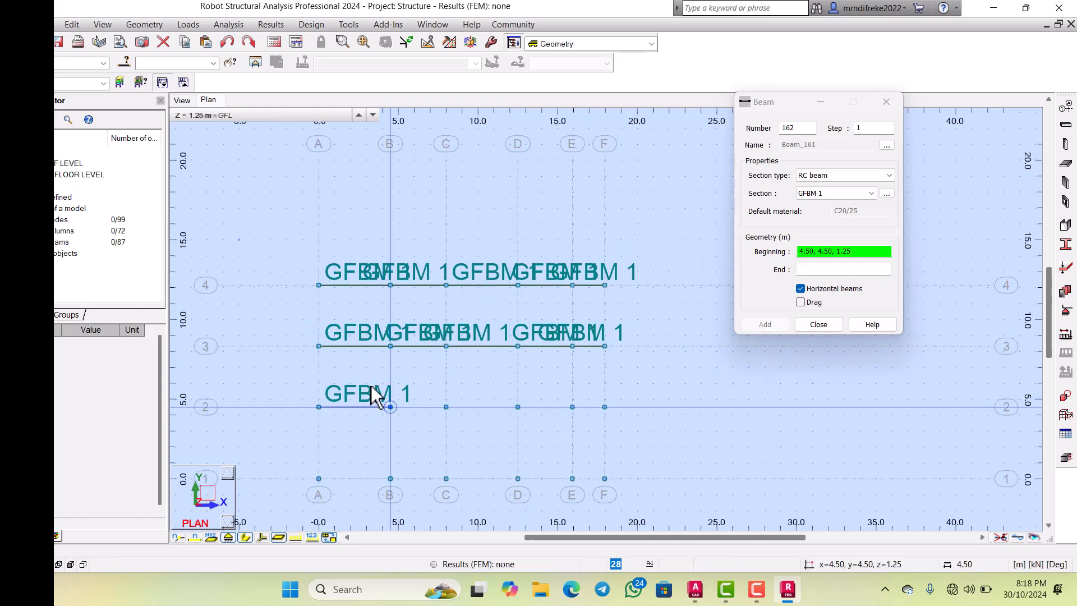
{"action": "left_click", "coordinate": [425, 383]}
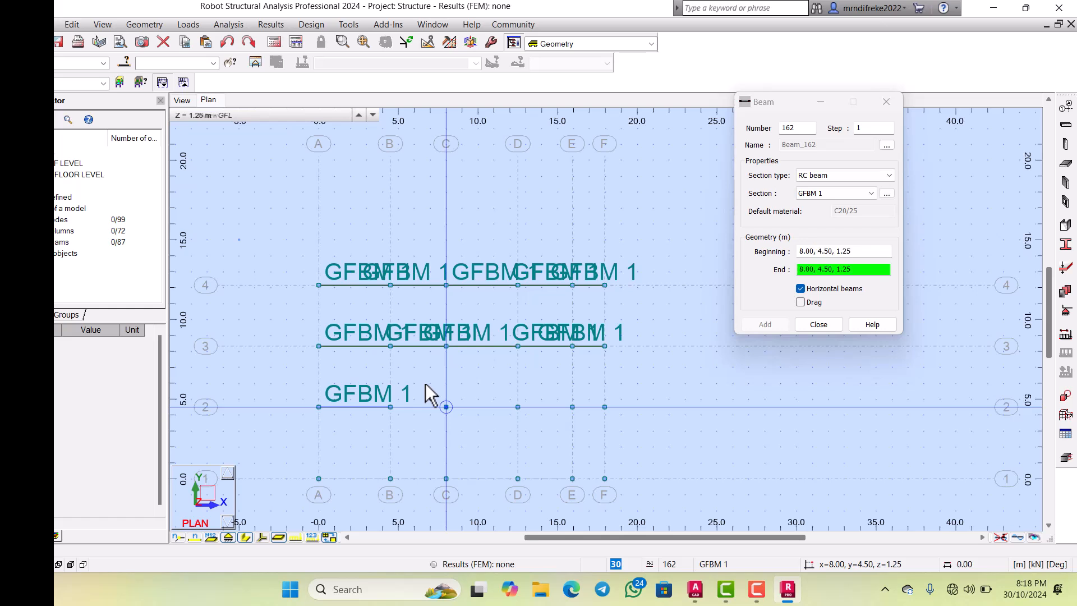
{"action": "left_click", "coordinate": [370, 387]}
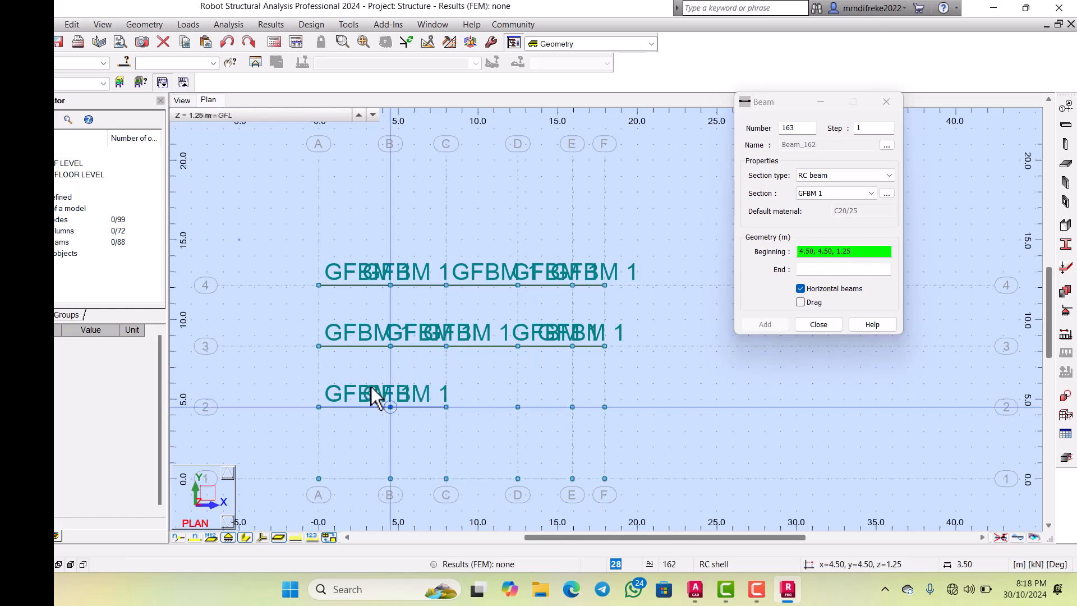
Step: Continue the GFBM 1 beams on grid axis 2 with separate spans C to D, D to E and E to F
{"action": "left_click", "coordinate": [440, 386]}
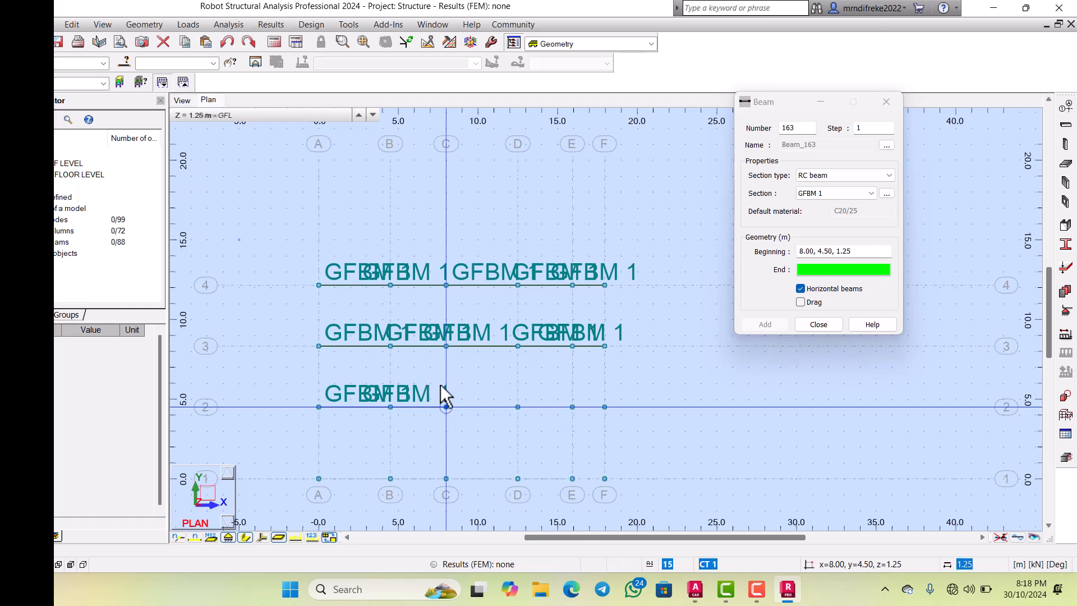
{"action": "left_click", "coordinate": [489, 386]}
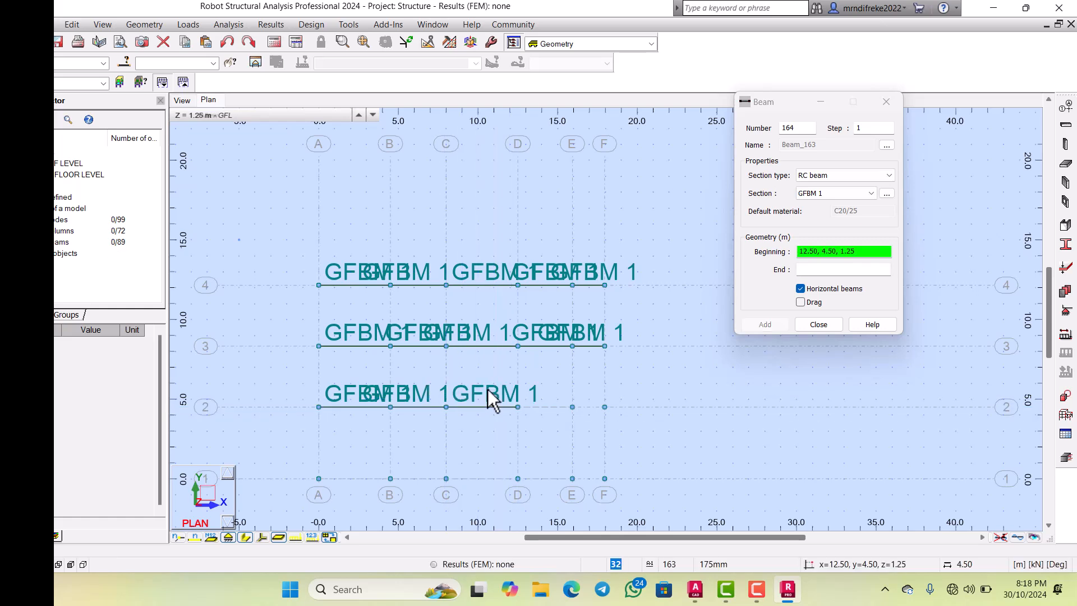
{"action": "left_click", "coordinate": [540, 385]}
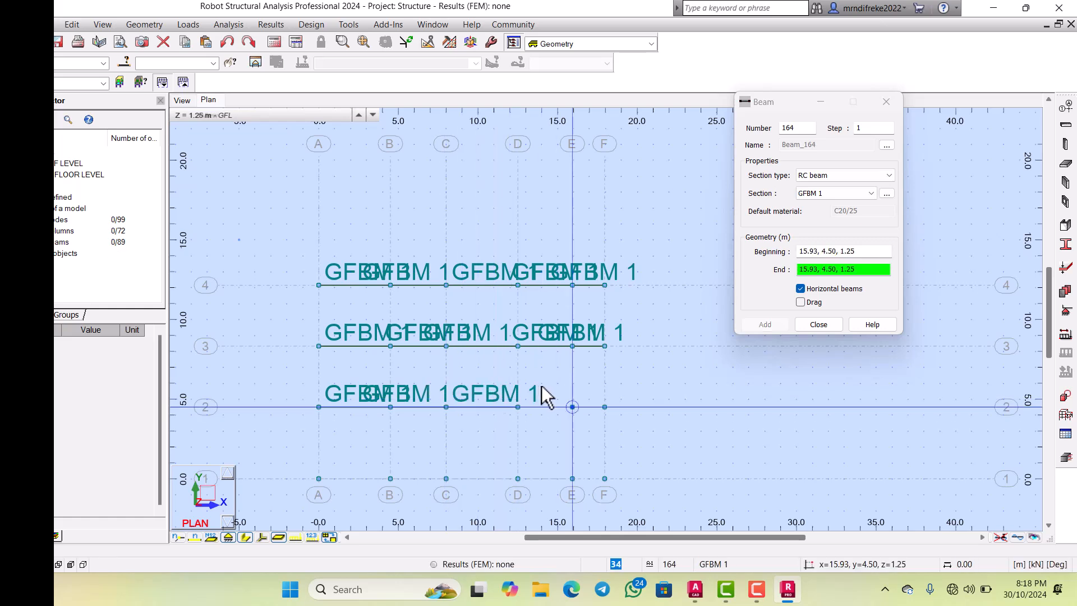
{"action": "left_click", "coordinate": [491, 387]}
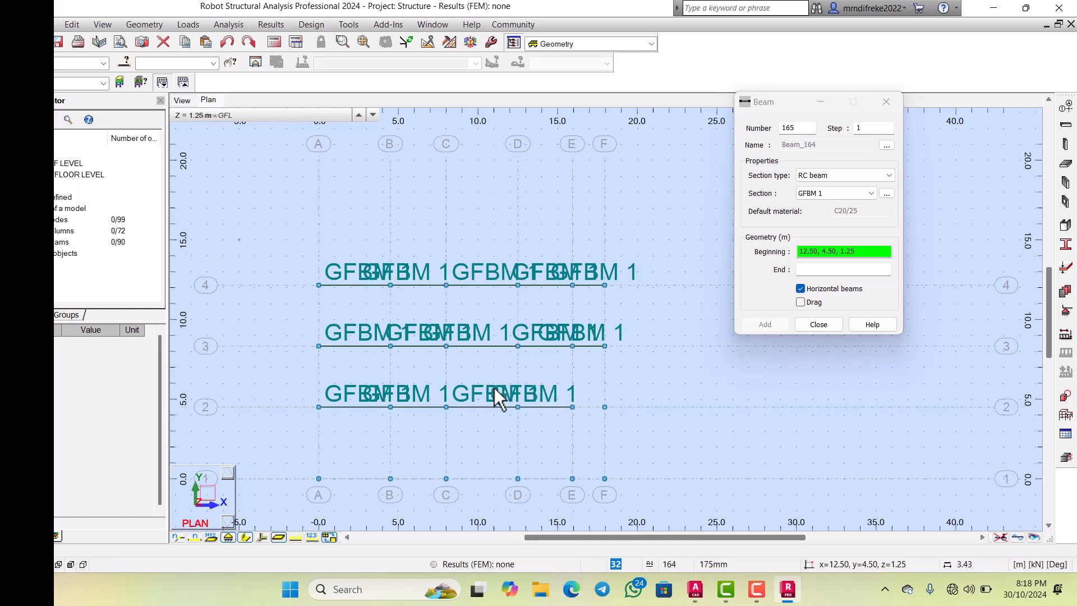
{"action": "left_click", "coordinate": [546, 388]}
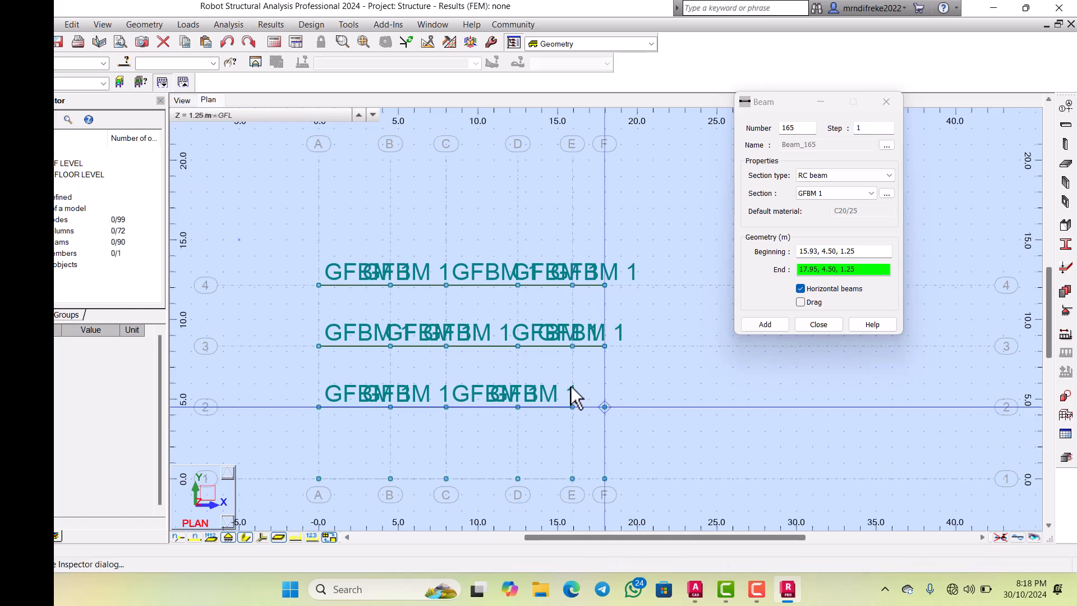
{"action": "left_click", "coordinate": [571, 386]}
Step: Draw a GFBM 1 beam on grid axis 1 from A to B at the GFL level
{"action": "scroll", "coordinate": [449, 347], "scroll_direction": "down", "scroll_amount": 1}
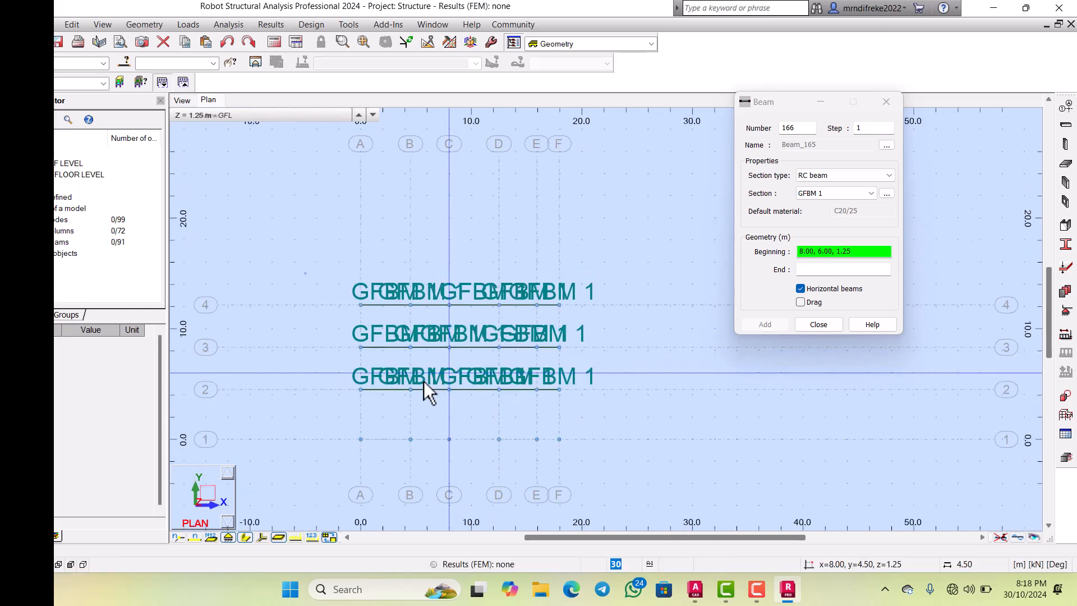
{"action": "left_click", "coordinate": [345, 417]}
{"action": "scroll", "coordinate": [376, 418], "scroll_direction": "up", "scroll_amount": 2}
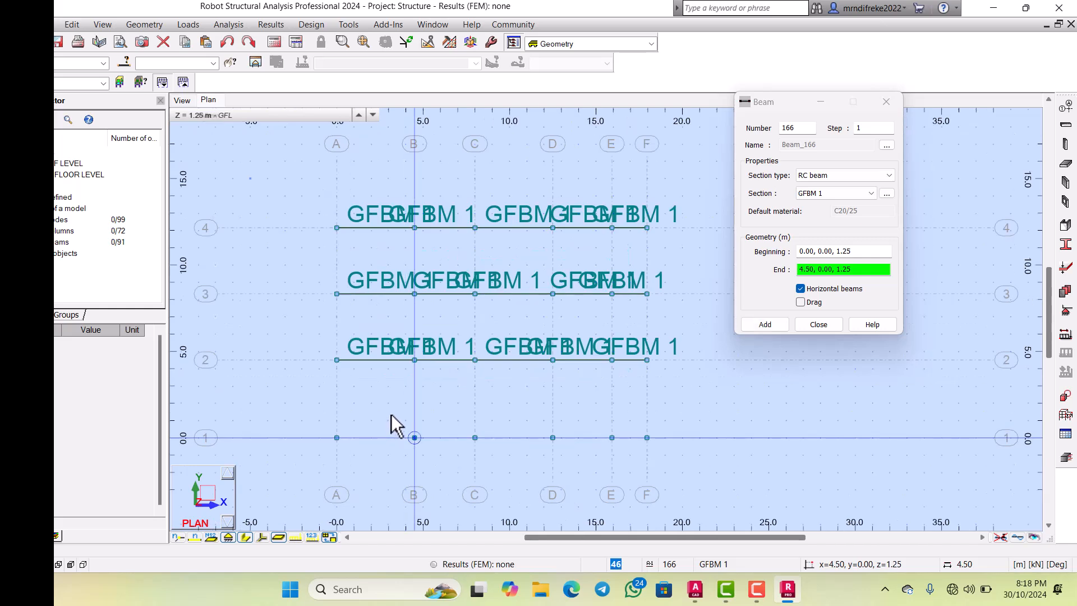
{"action": "left_click", "coordinate": [391, 415]}
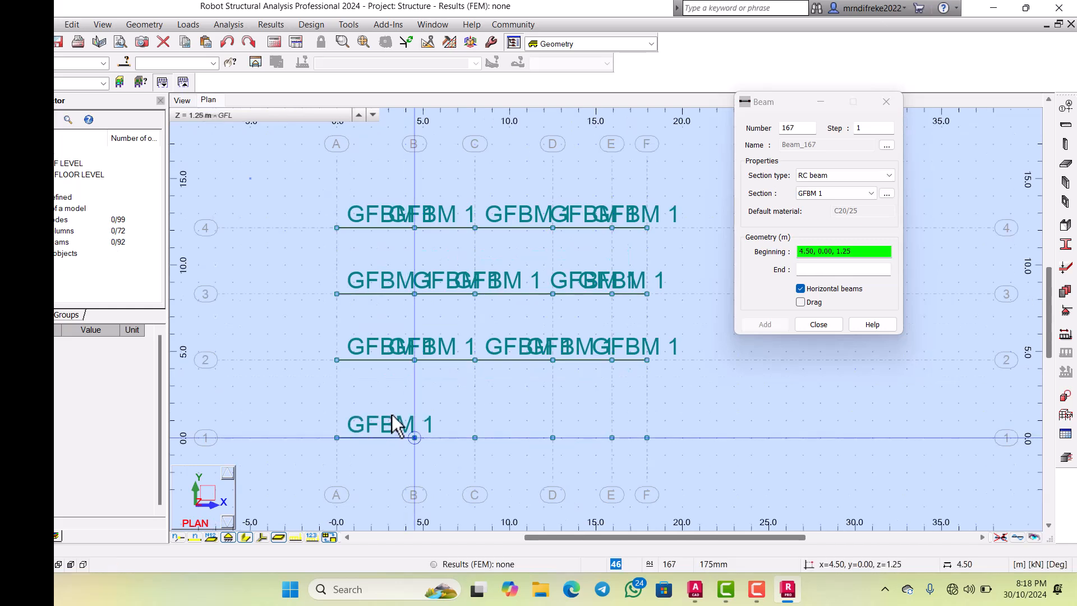
Step: Continue the GFBM 1 beams on grid axis 1 with separate spans B to C, C to D, D to E and E to F
{"action": "left_click", "coordinate": [452, 419]}
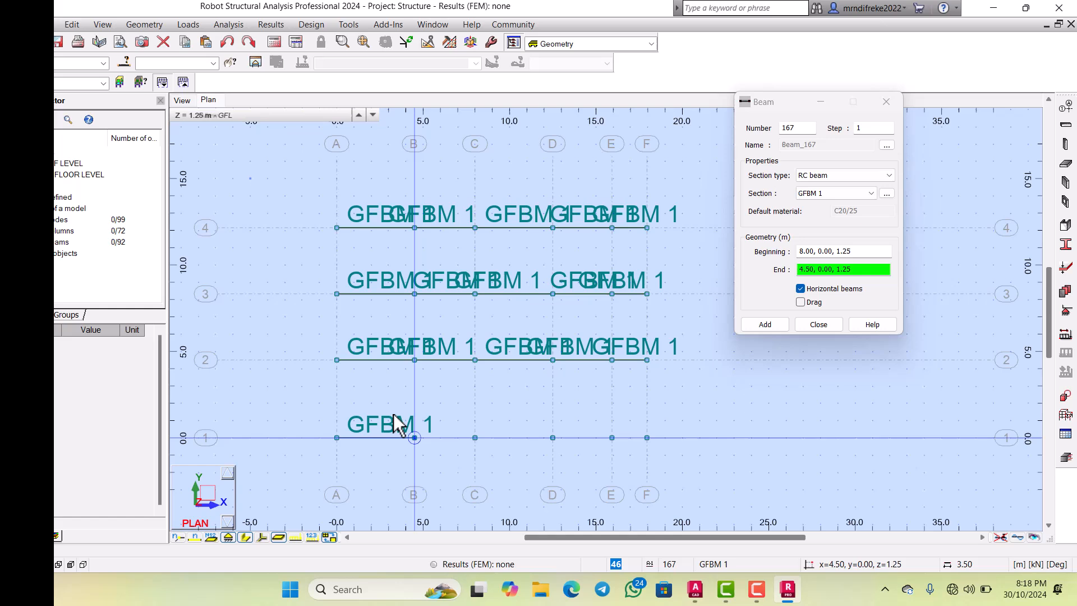
{"action": "left_click", "coordinate": [455, 417]}
{"action": "left_click", "coordinate": [525, 418]}
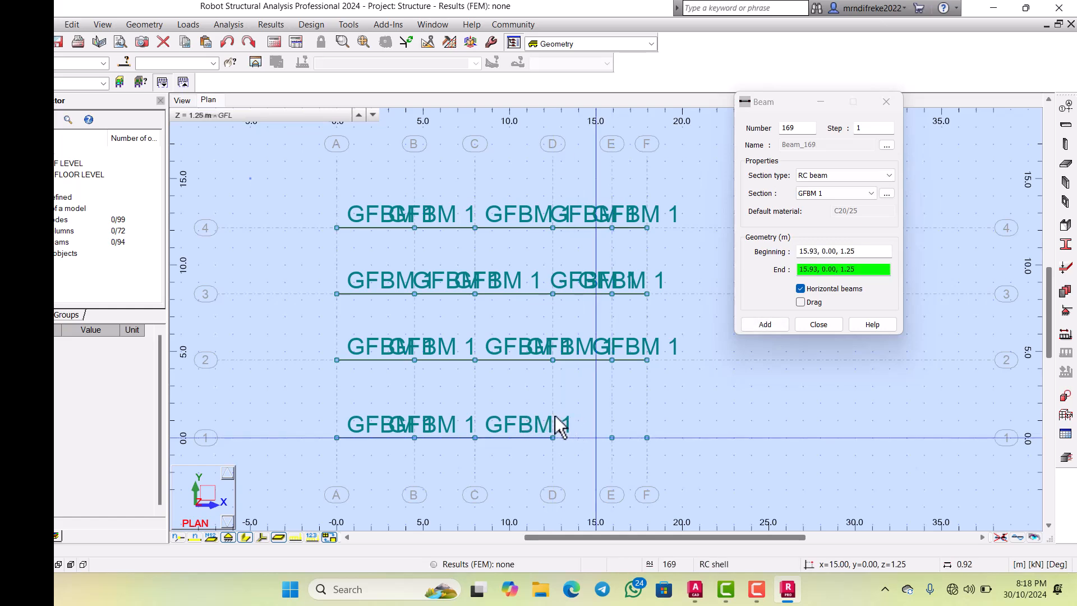
{"action": "left_click", "coordinate": [527, 419]}
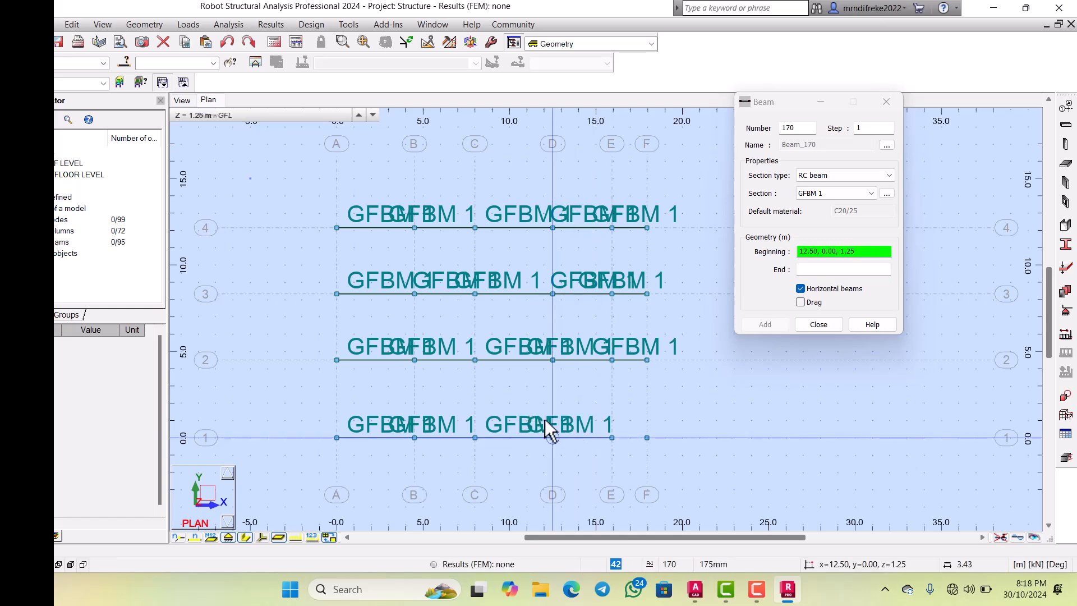
{"action": "left_click", "coordinate": [589, 420]}
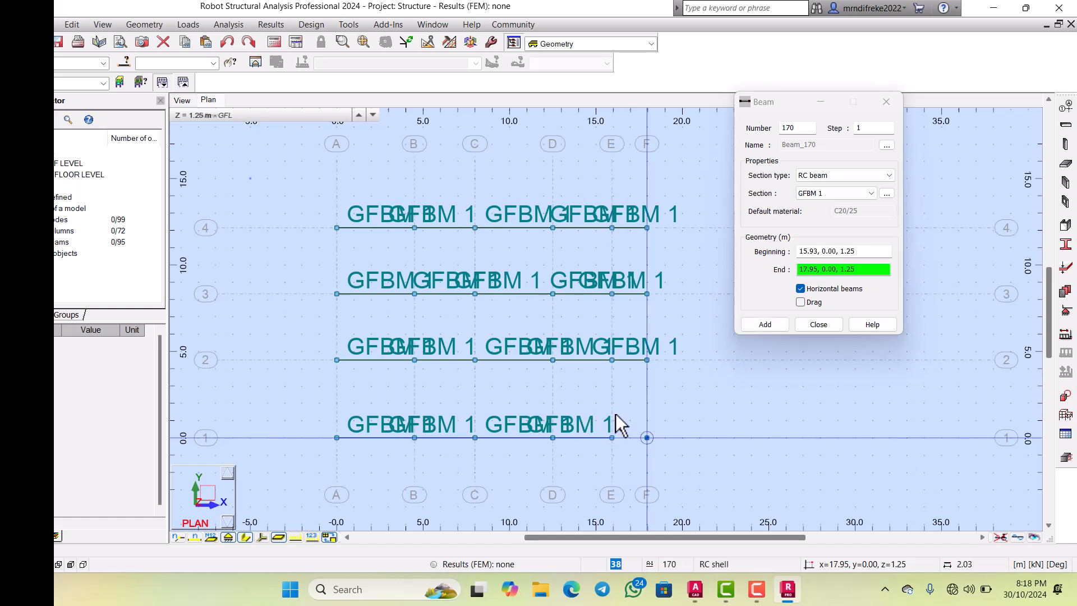
{"action": "left_click", "coordinate": [615, 413]}
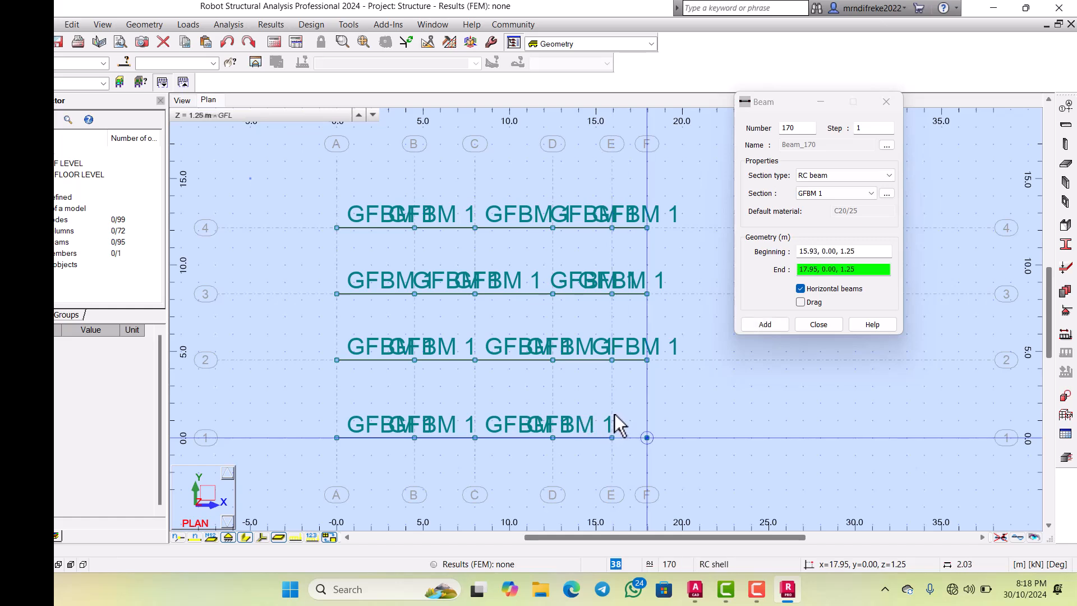
Step: Draw GFBM 1 beams on grid axis A as separate spans from 4 to 3, 3 to 2 and 2 to 1
{"action": "left_click", "coordinate": [320, 218]}
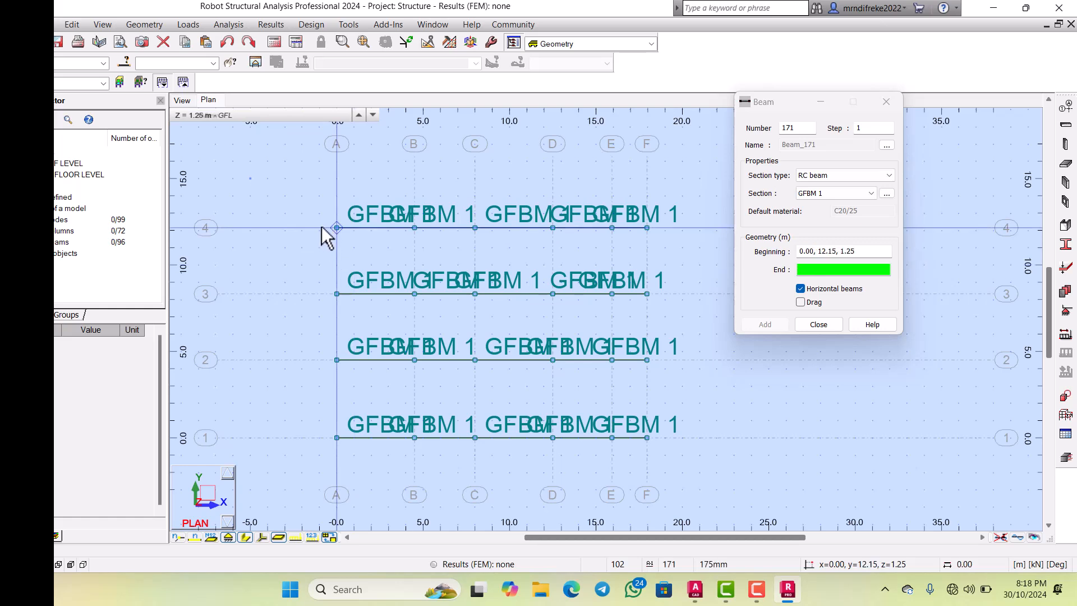
{"action": "left_click", "coordinate": [322, 275]}
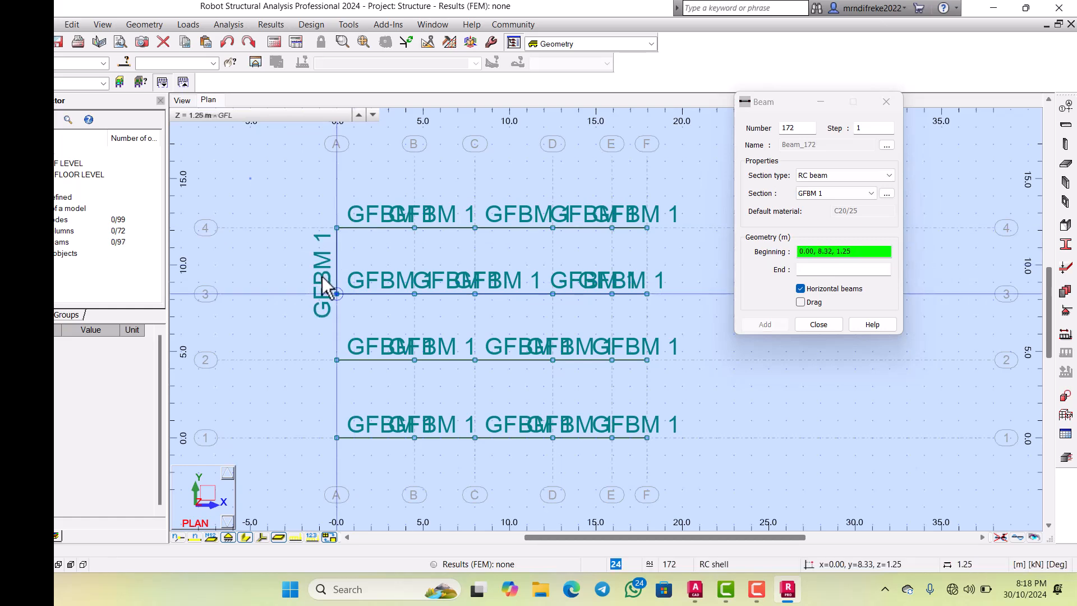
{"action": "left_click", "coordinate": [322, 338]}
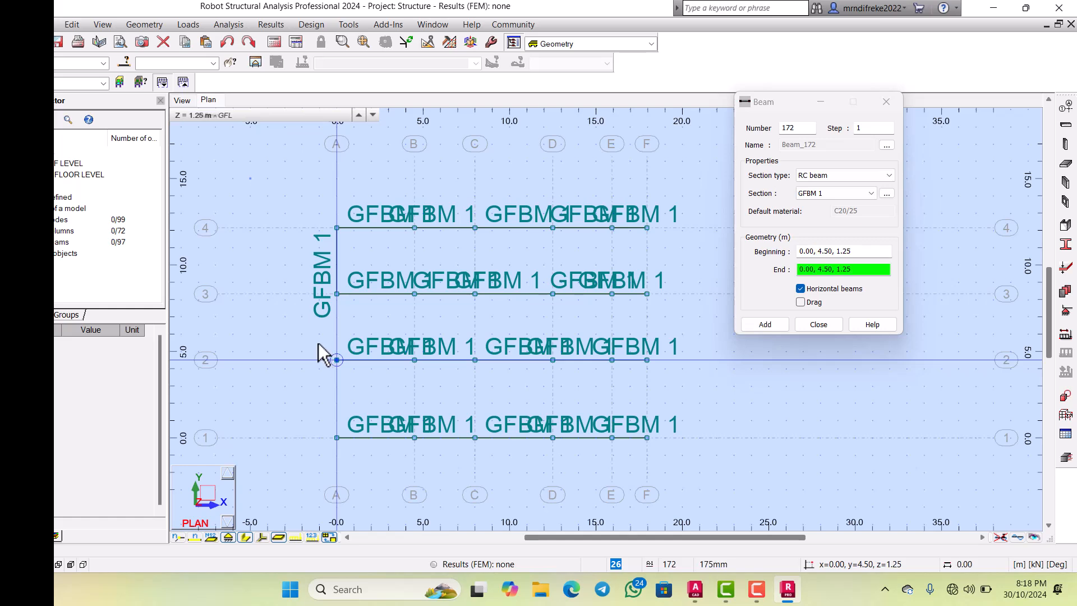
{"action": "left_click", "coordinate": [318, 290]}
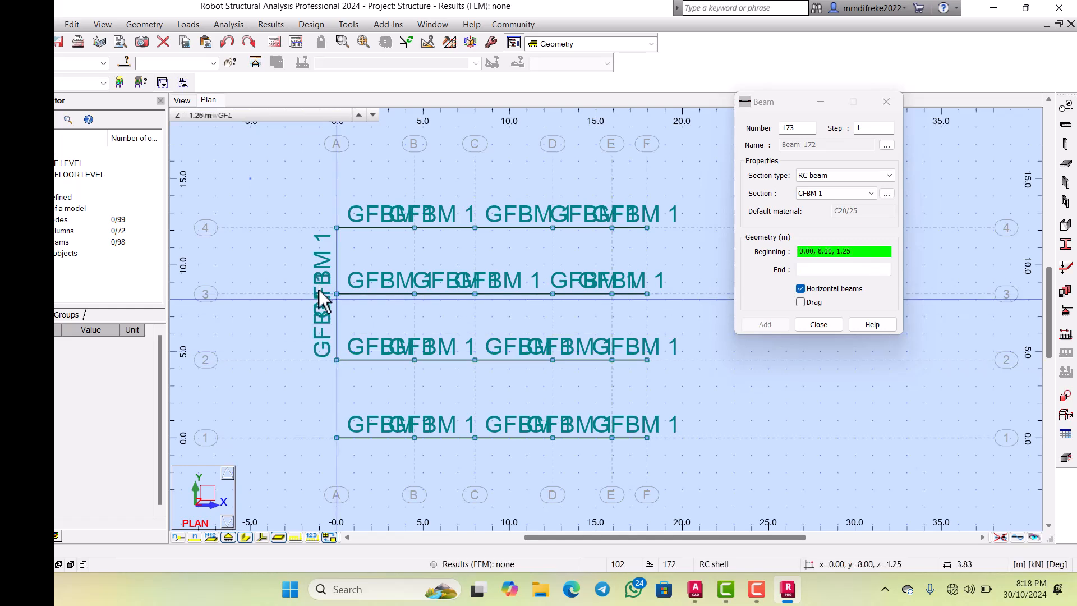
{"action": "left_click", "coordinate": [323, 356]}
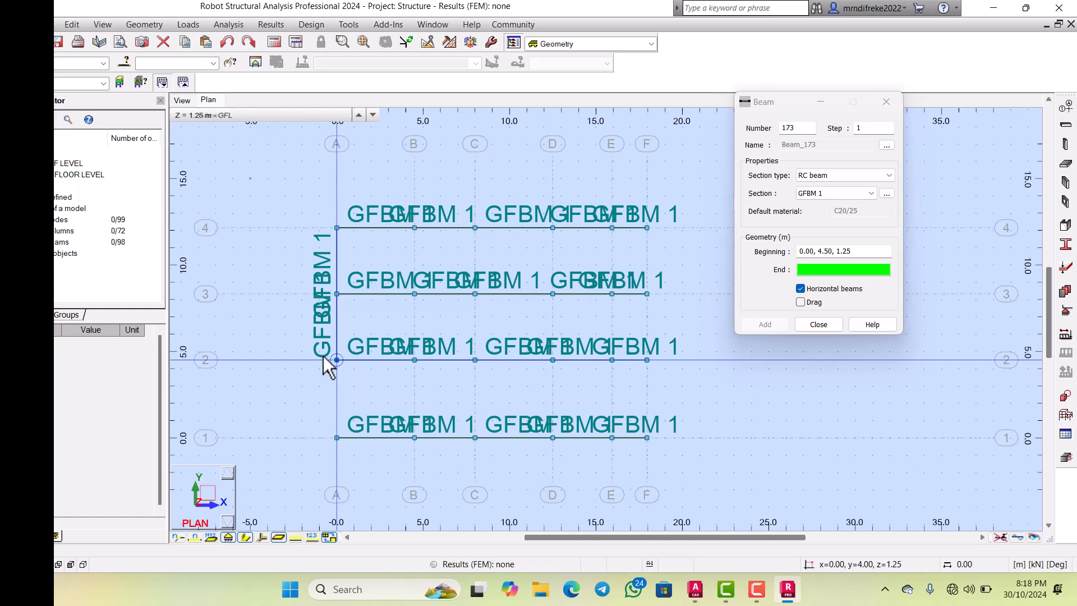
{"action": "left_click", "coordinate": [324, 415]}
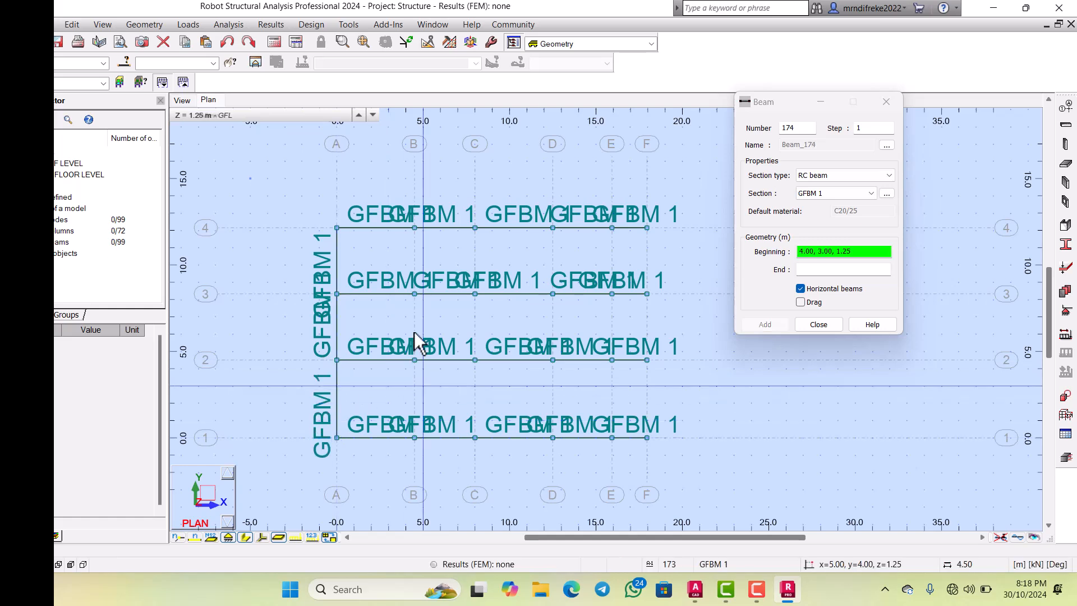
Step: Draw GFBM 1 beams on grid axis B from 4 to 3 and from 2 to 1
{"action": "left_click", "coordinate": [396, 224]}
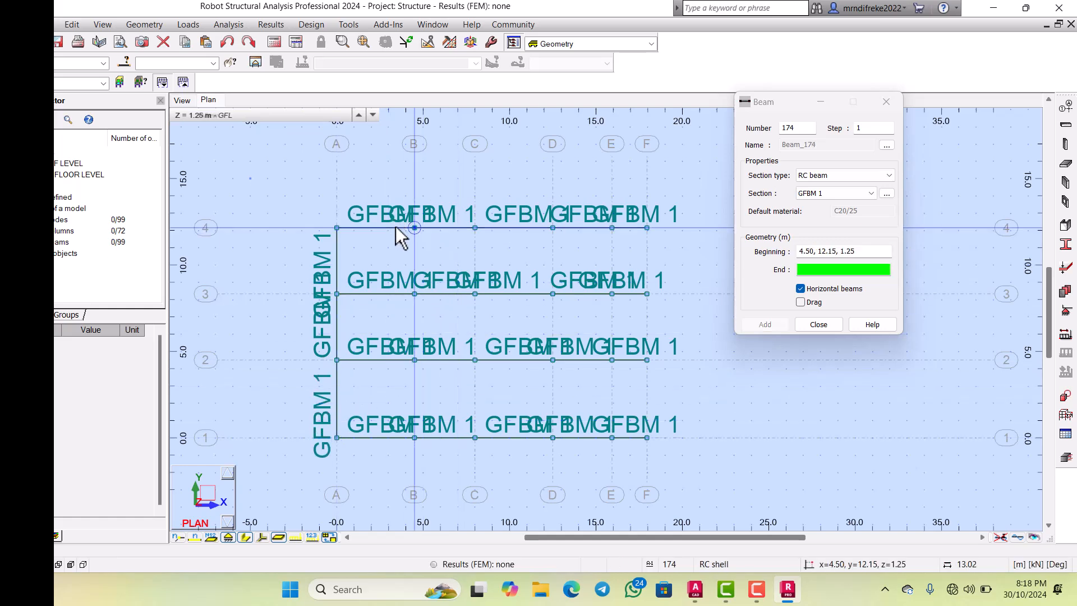
{"action": "left_click", "coordinate": [396, 277]}
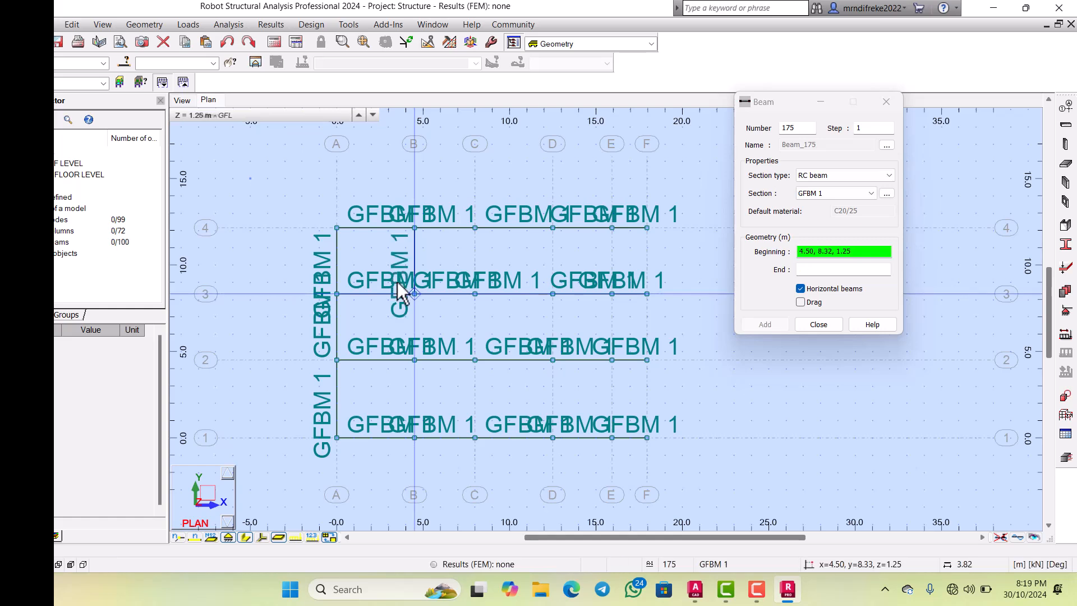
{"action": "left_click", "coordinate": [395, 347]}
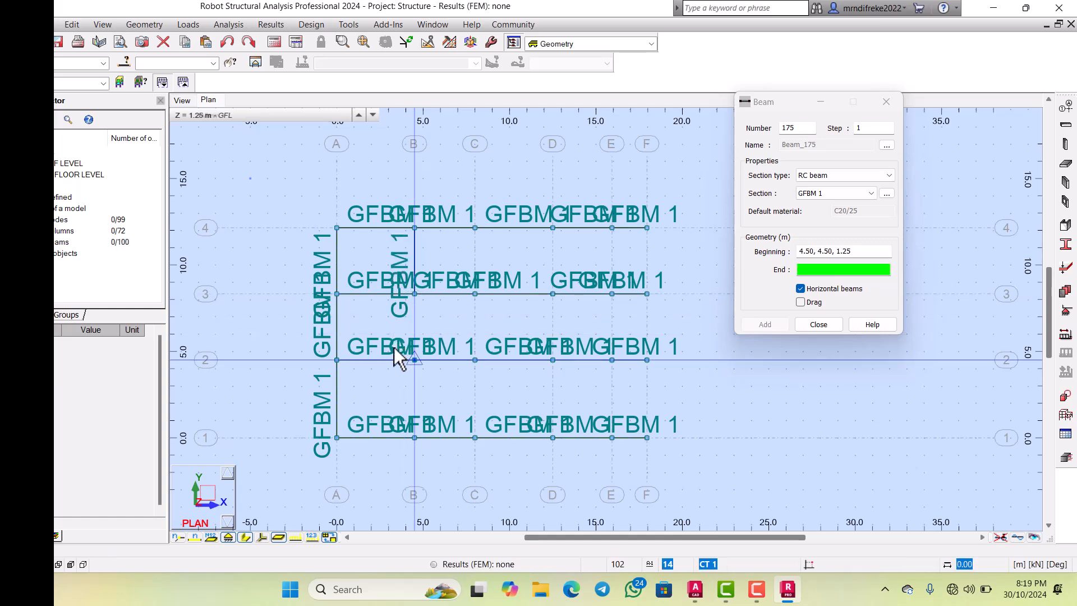
{"action": "left_click", "coordinate": [395, 415]}
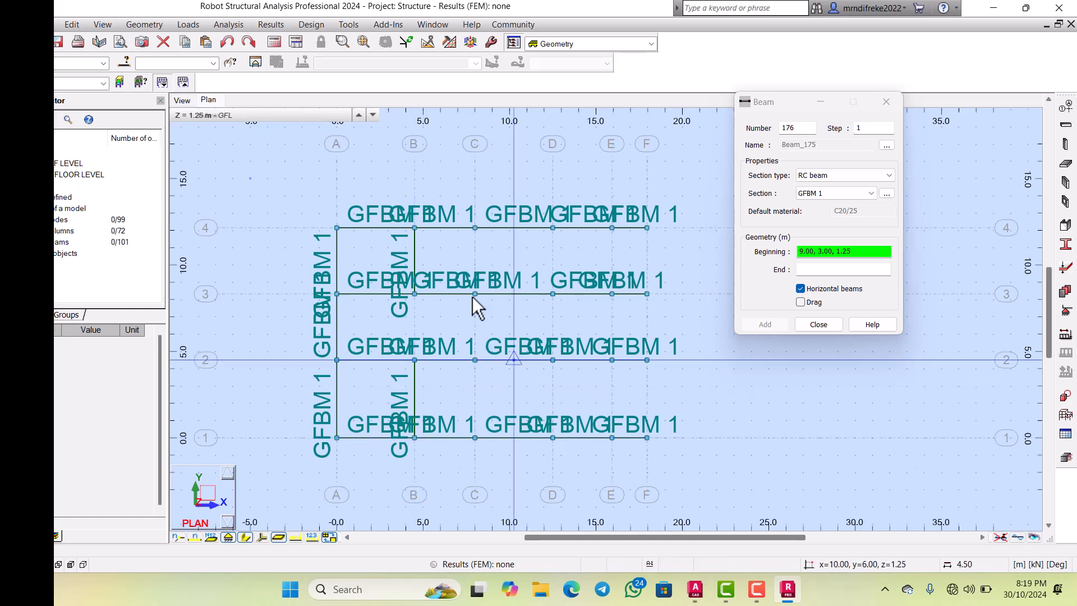
Step: Draw GFBM 1 beams on grid axis C from 4 to 3 and from 2 to 1
{"action": "left_click", "coordinate": [453, 216]}
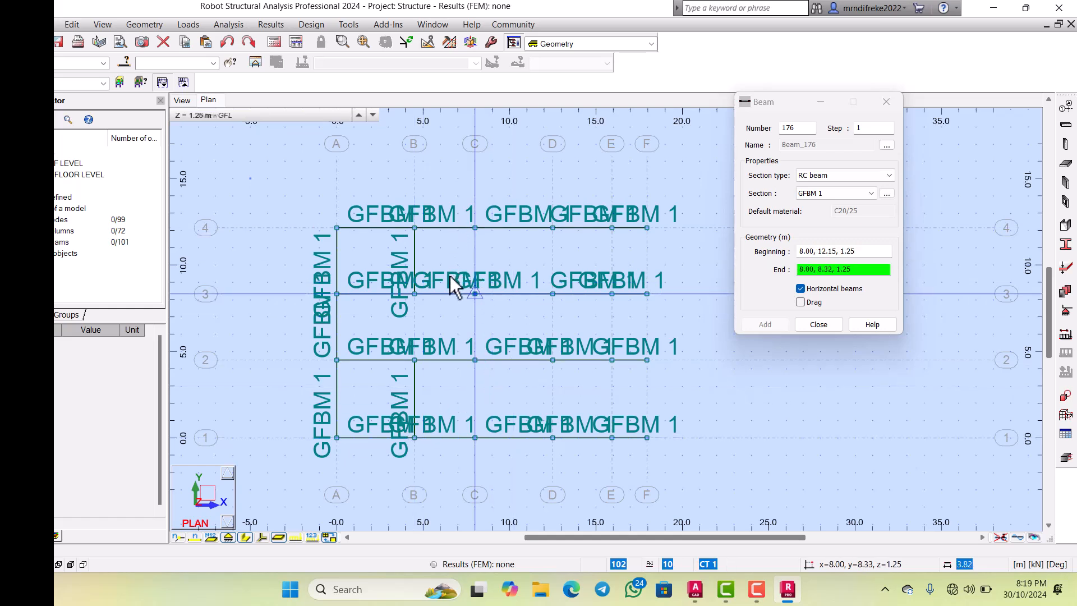
{"action": "left_click", "coordinate": [452, 277]}
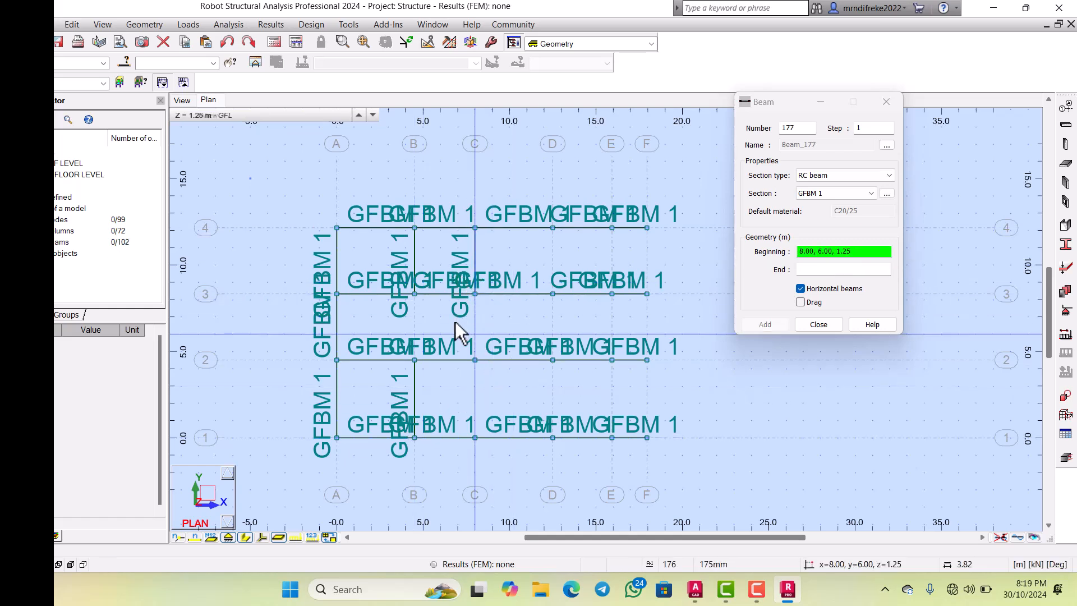
{"action": "left_click", "coordinate": [451, 340]}
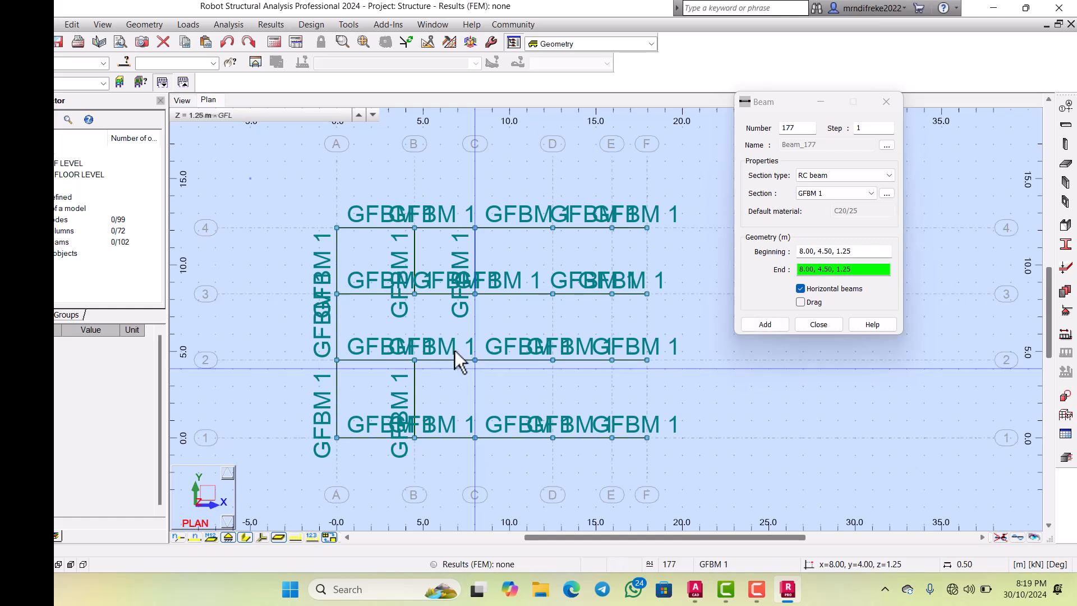
{"action": "left_click", "coordinate": [453, 416]}
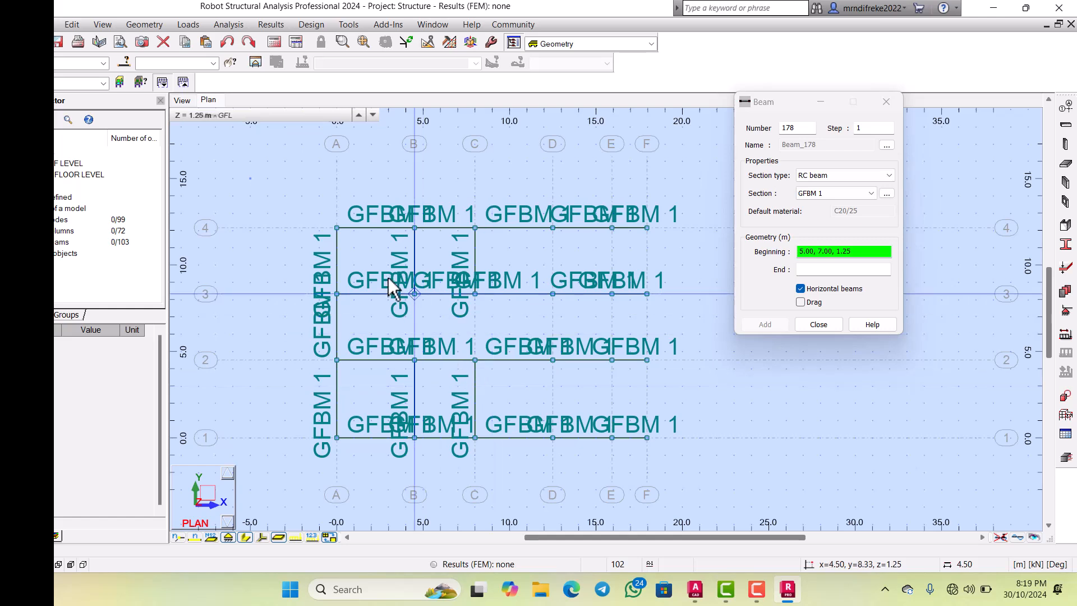
Step: Fill in the missing GFBM 1 spans between grid axes 3 and 2 on axes B and C
{"action": "left_click", "coordinate": [414, 294]}
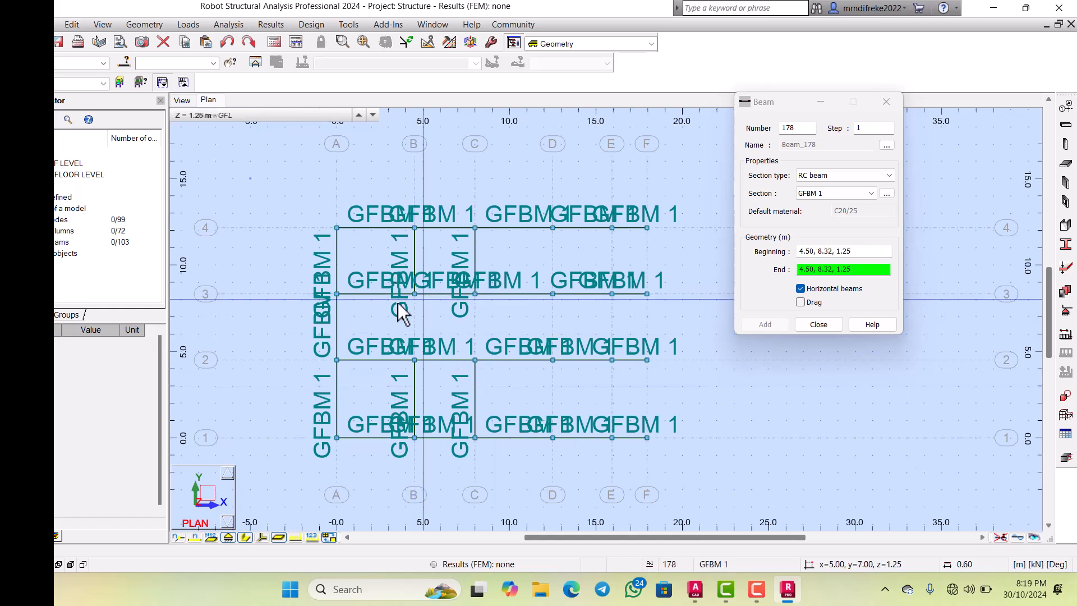
{"action": "left_click", "coordinate": [394, 341]}
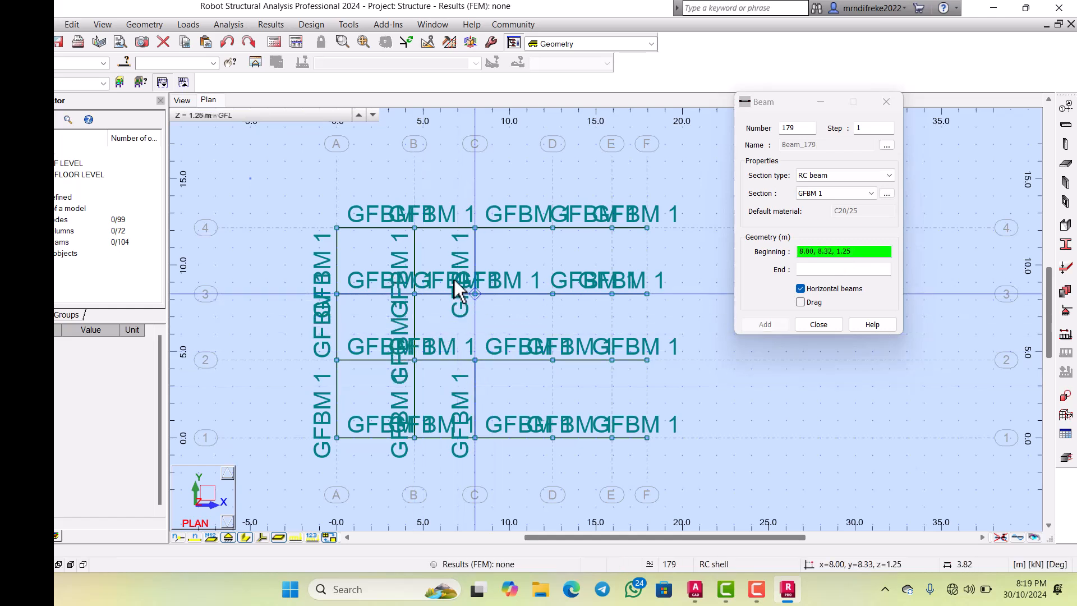
{"action": "left_click", "coordinate": [453, 293]}
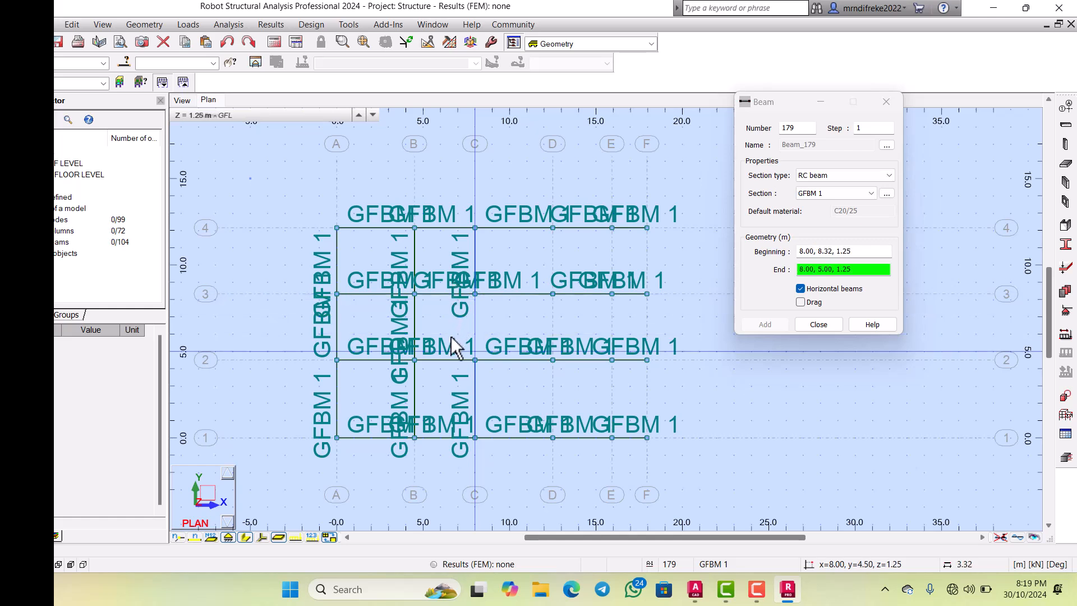
{"action": "left_click", "coordinate": [452, 359]}
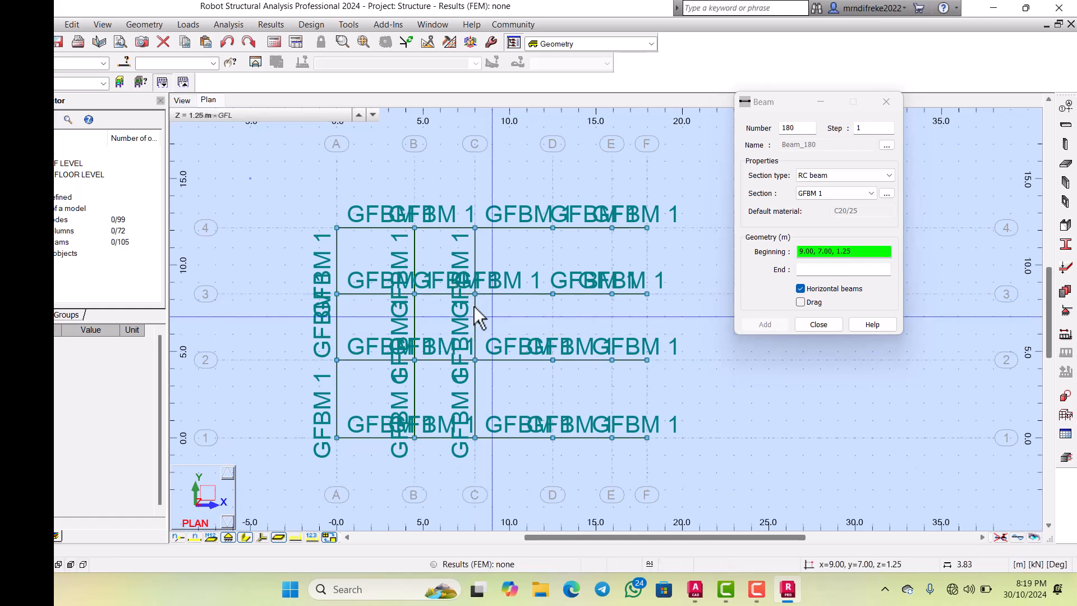
Step: Draw GFBM 1 beams on grid axis D as separate spans from 4 to 3, 3 to 2 and 2 to 1
{"action": "left_click", "coordinate": [524, 214]}
{"action": "left_click", "coordinate": [525, 281]}
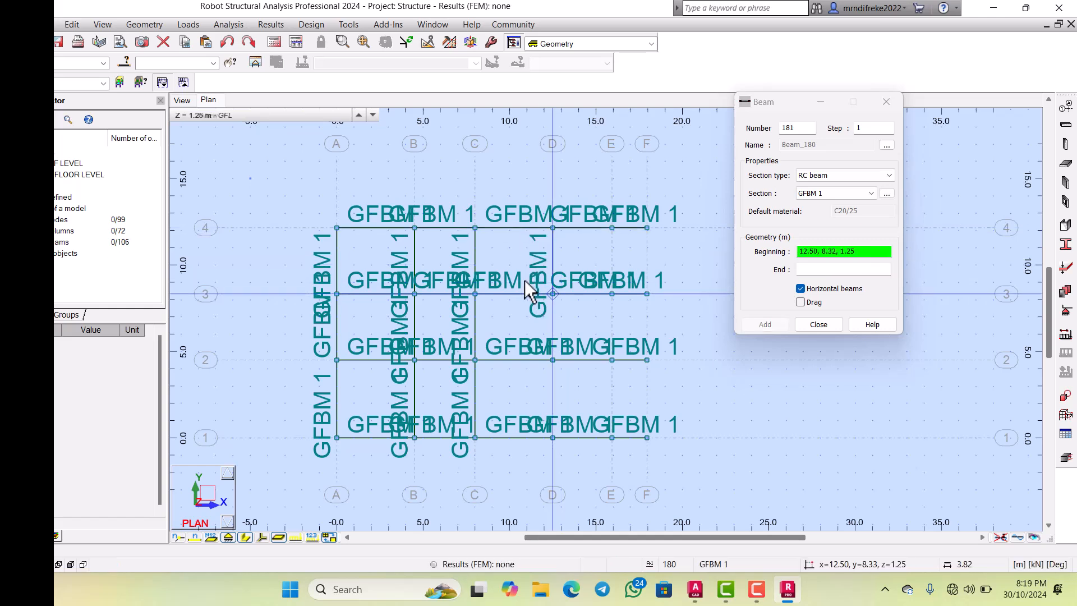
{"action": "left_click", "coordinate": [527, 344]}
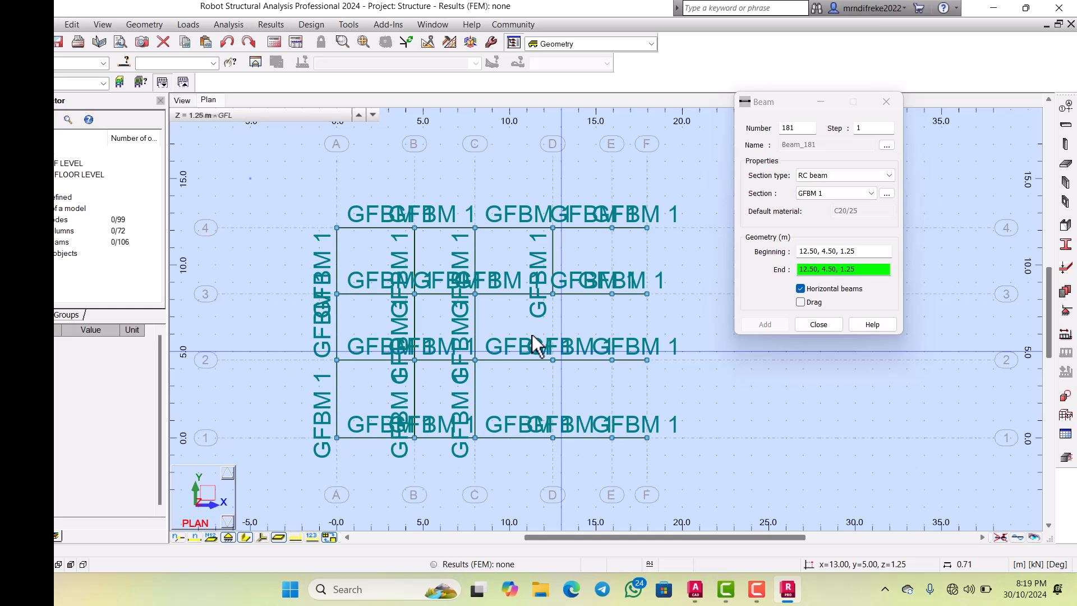
{"action": "left_click", "coordinate": [524, 282]}
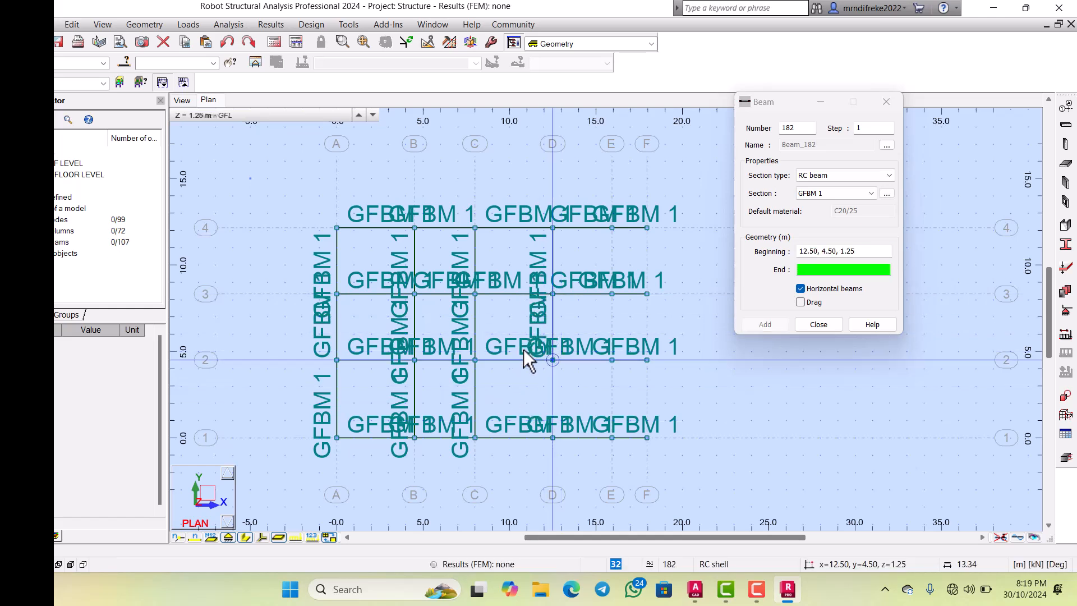
{"action": "left_click", "coordinate": [527, 422]}
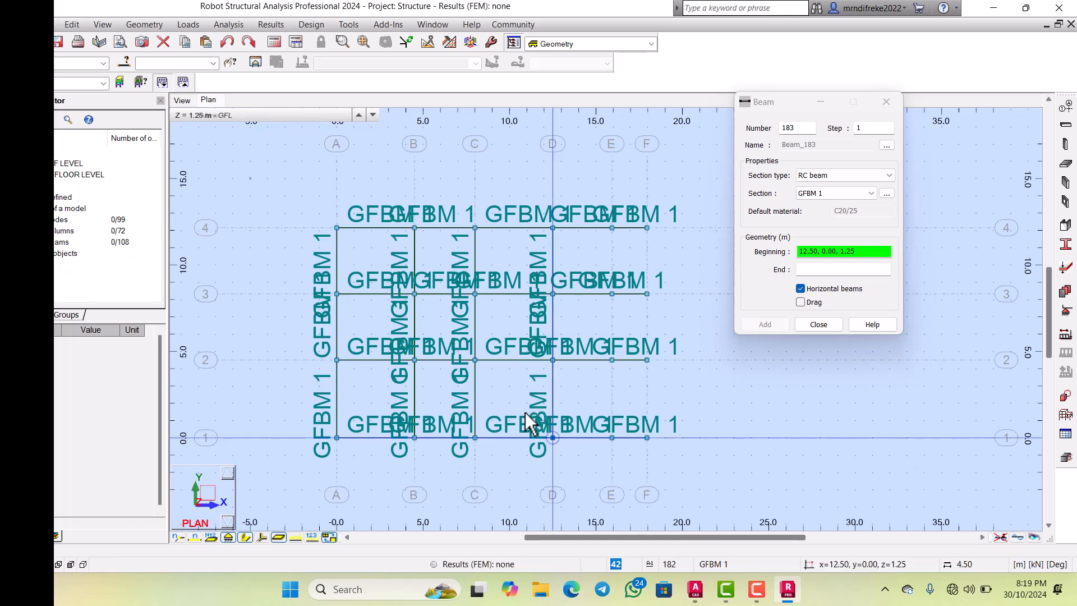
Step: Draw GFBM 1 beams on grid axis E as separate spans from 4 to 3, 3 to 2 and 2 to 1
{"action": "left_click", "coordinate": [581, 220]}
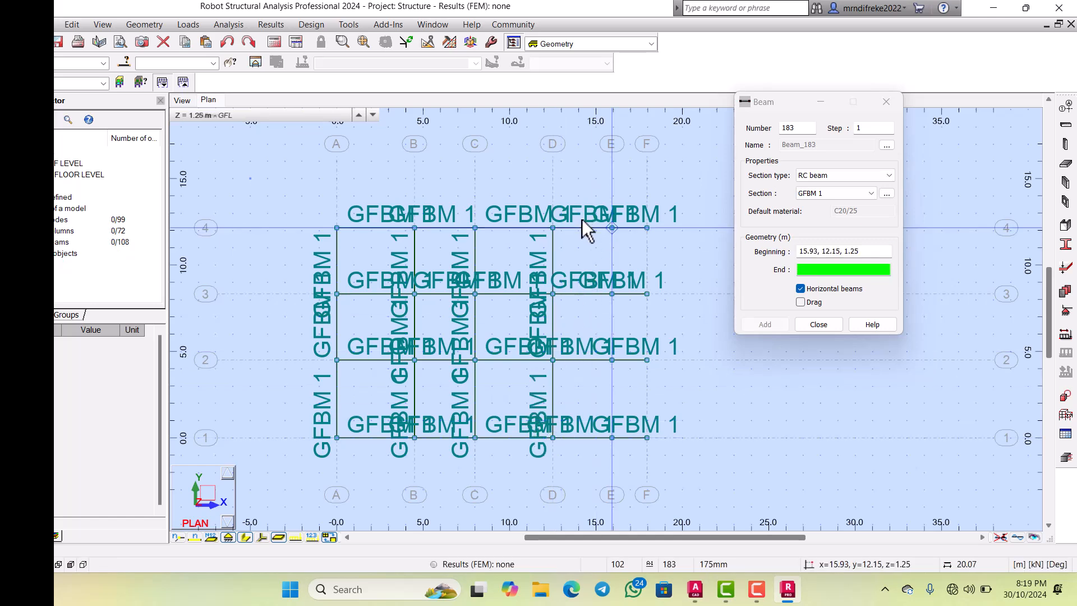
{"action": "left_click", "coordinate": [581, 279]}
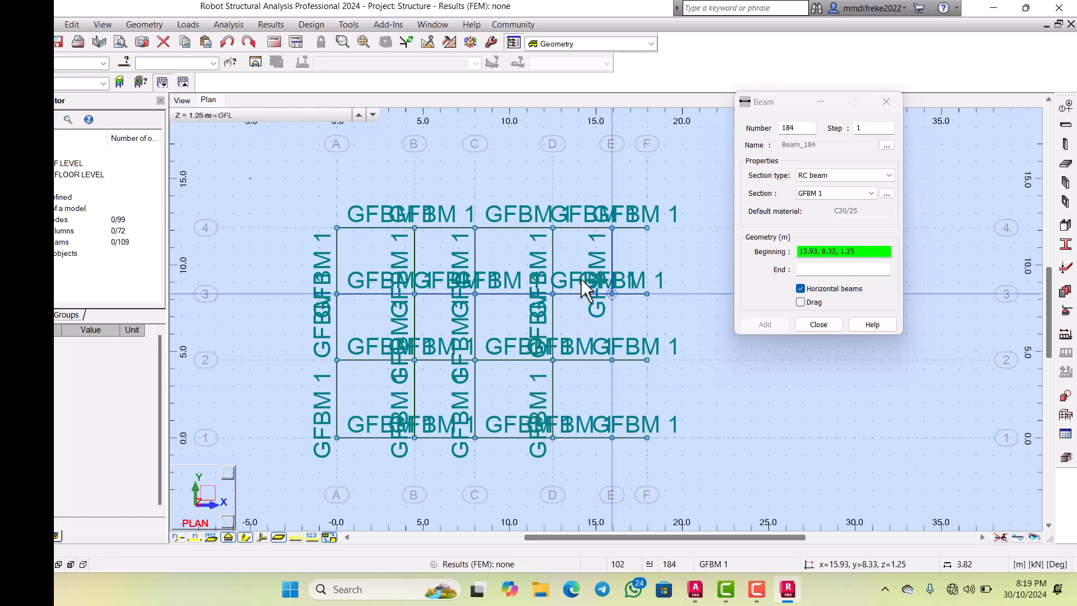
{"action": "left_click", "coordinate": [584, 347]}
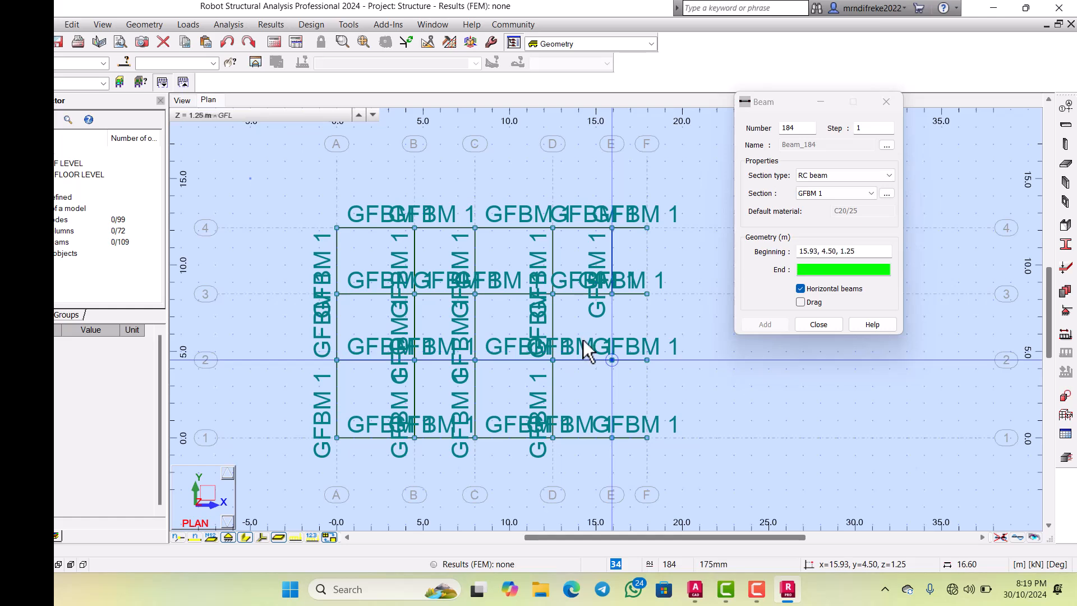
{"action": "left_click", "coordinate": [582, 278]}
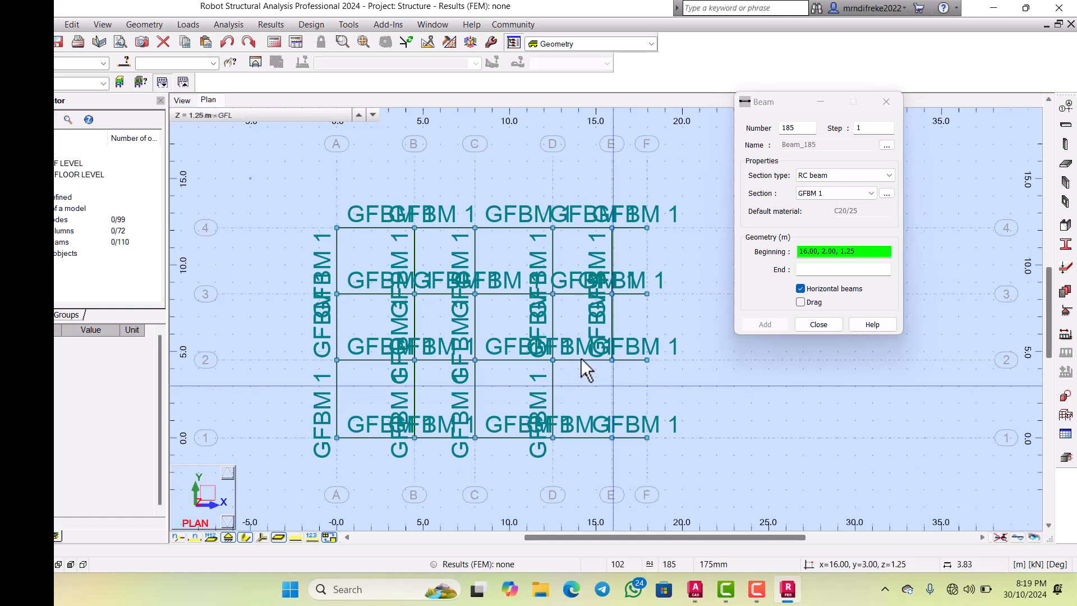
{"action": "left_click", "coordinate": [581, 341]}
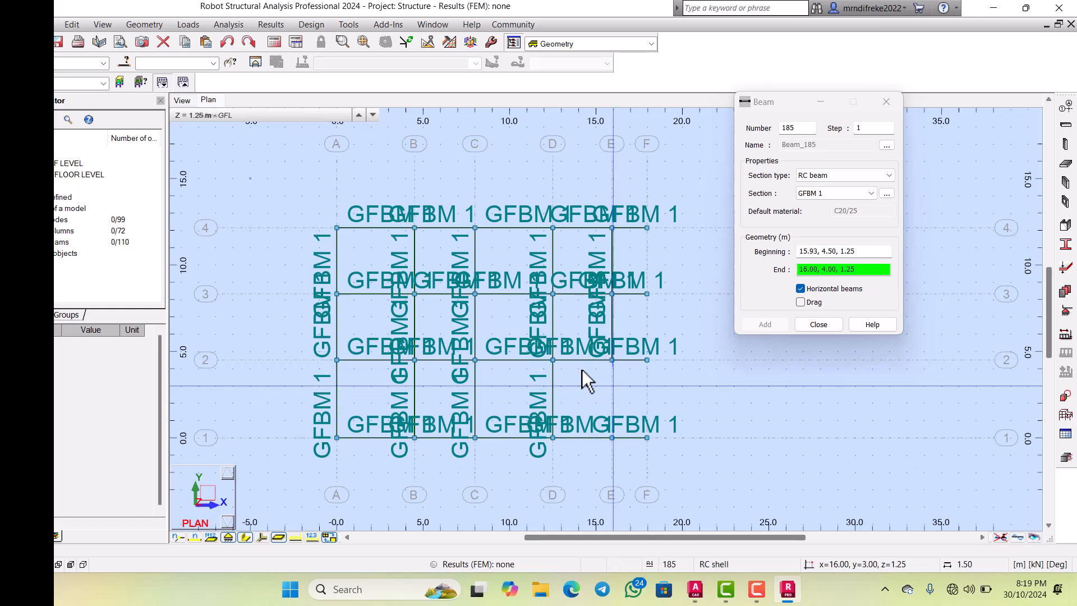
{"action": "left_click", "coordinate": [581, 414]}
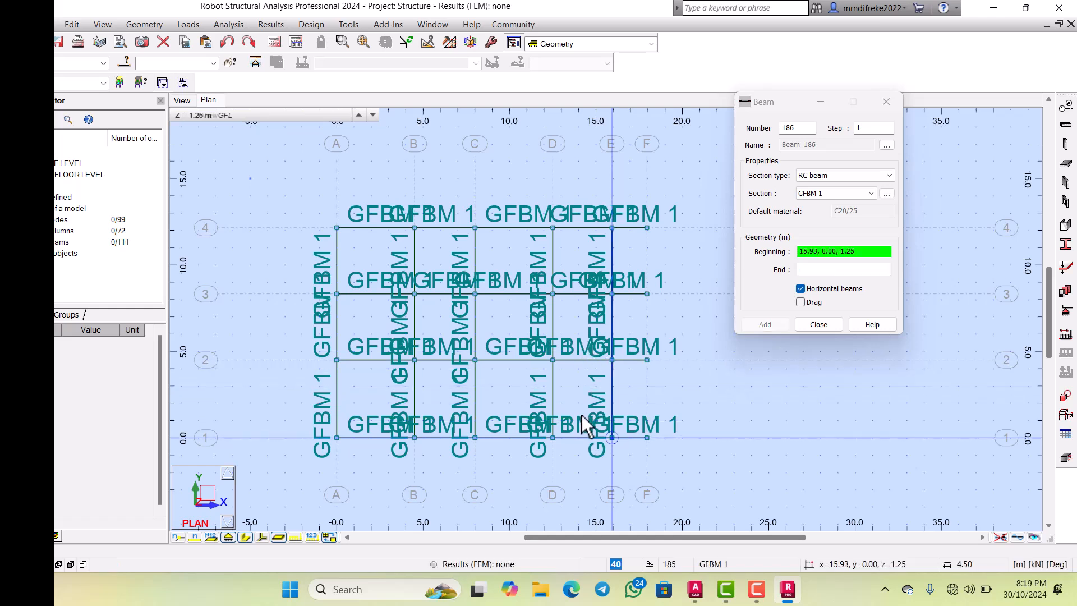
Step: Draw GFBM 1 beams on grid axis F as separate spans from 4 to 3, 3 to 2 and 2 to 1, and end beam input
{"action": "left_click", "coordinate": [614, 216]}
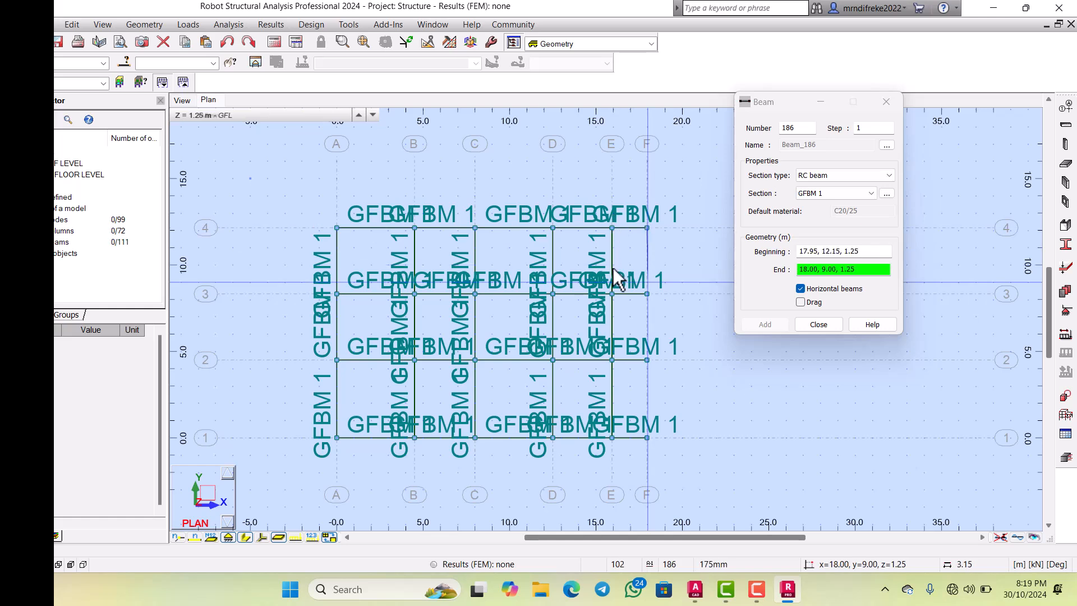
{"action": "left_click", "coordinate": [618, 281]}
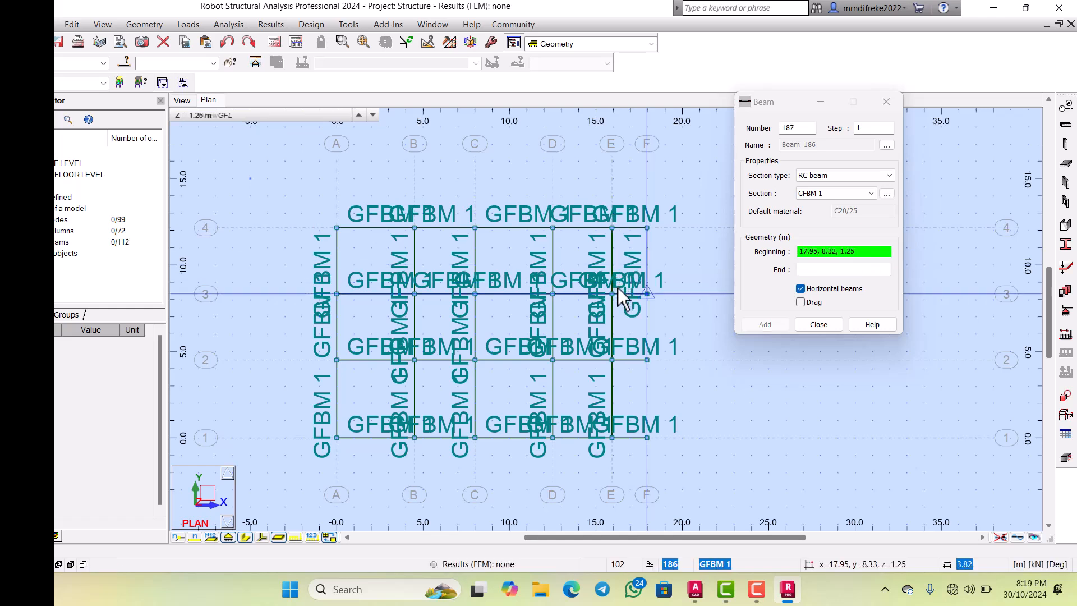
{"action": "left_click", "coordinate": [614, 339]}
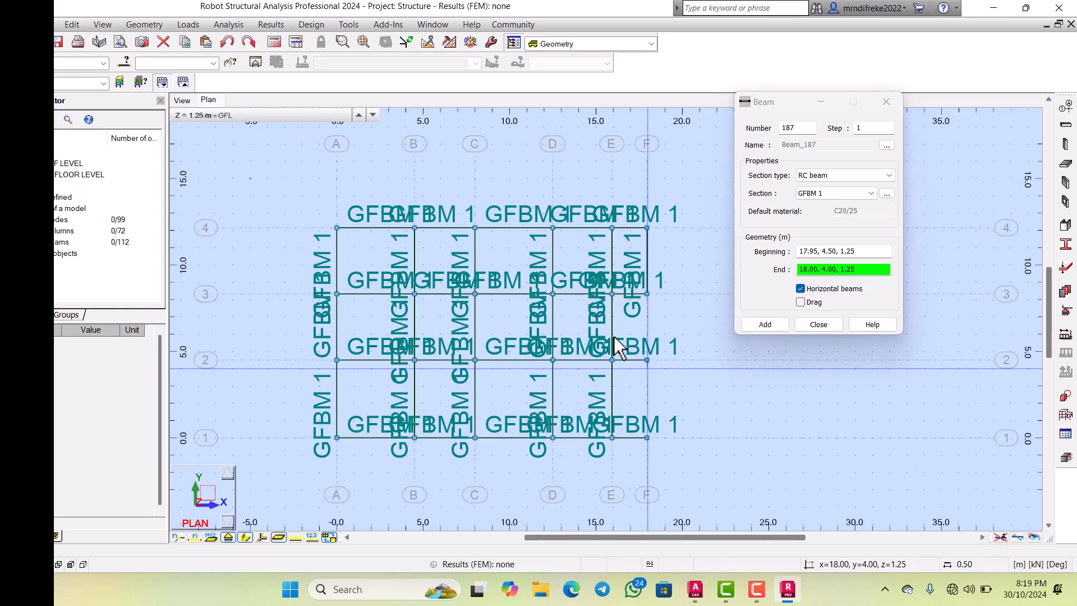
{"action": "left_click", "coordinate": [614, 348]}
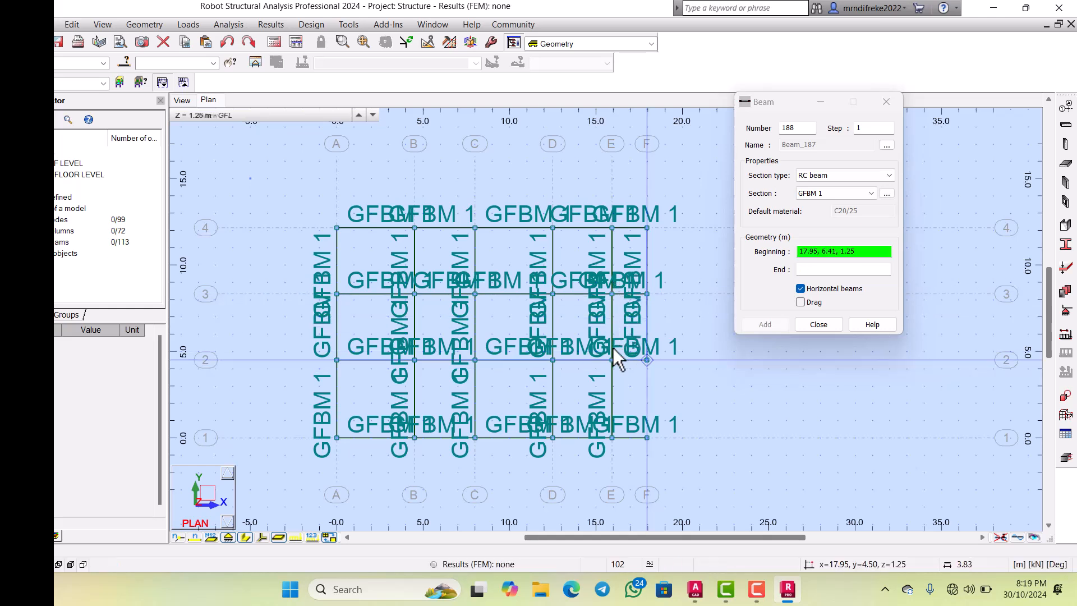
{"action": "left_click", "coordinate": [614, 415]}
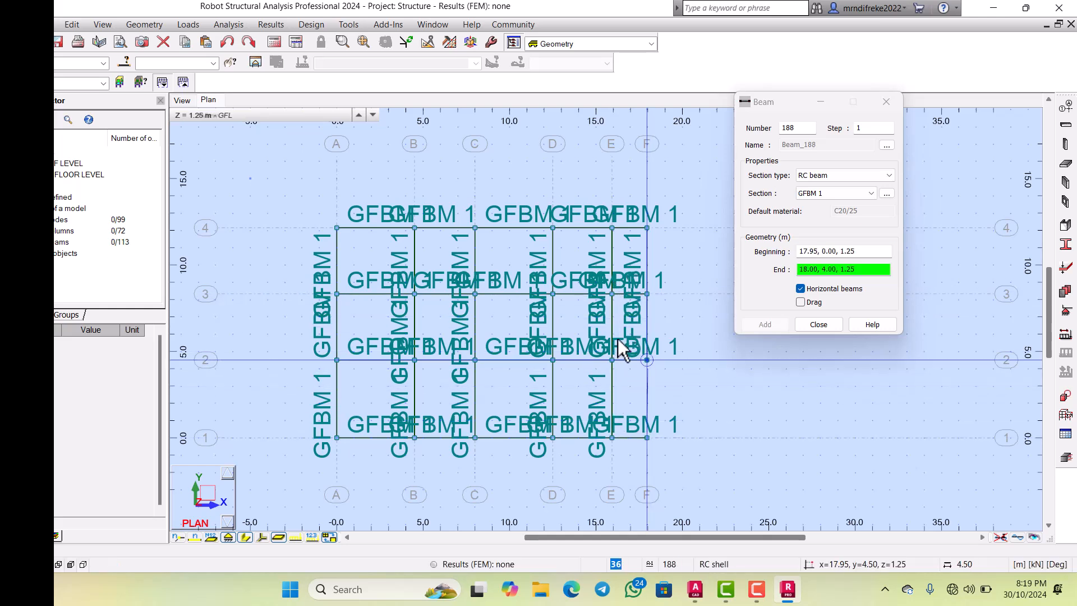
{"action": "left_click", "coordinate": [617, 350]}
{"action": "scroll", "coordinate": [555, 370], "scroll_direction": "down", "scroll_amount": 1}
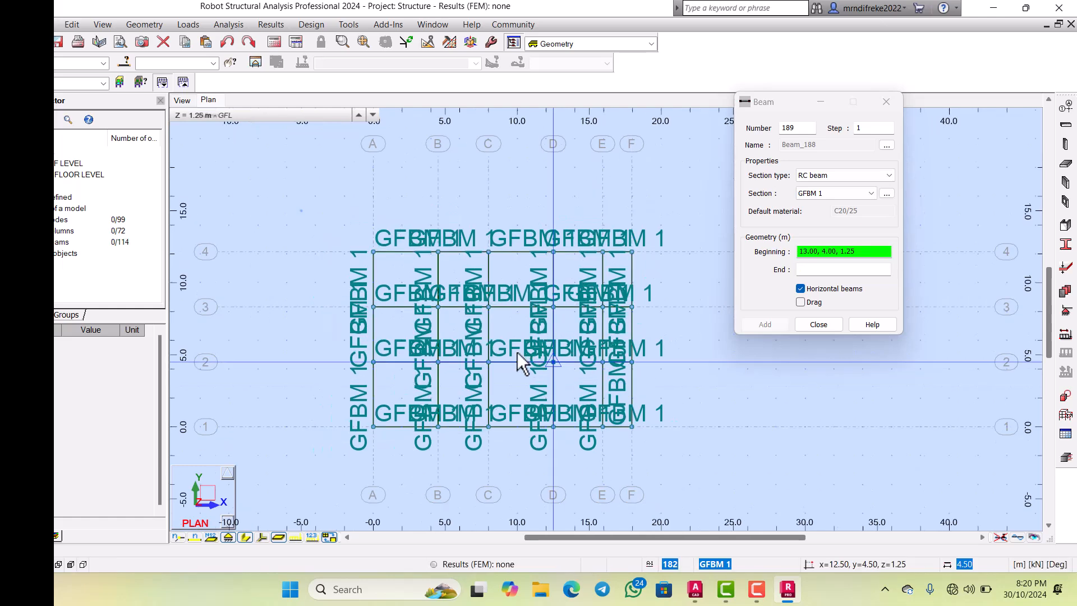
{"action": "scroll", "coordinate": [504, 314], "scroll_direction": "up", "scroll_amount": 3}
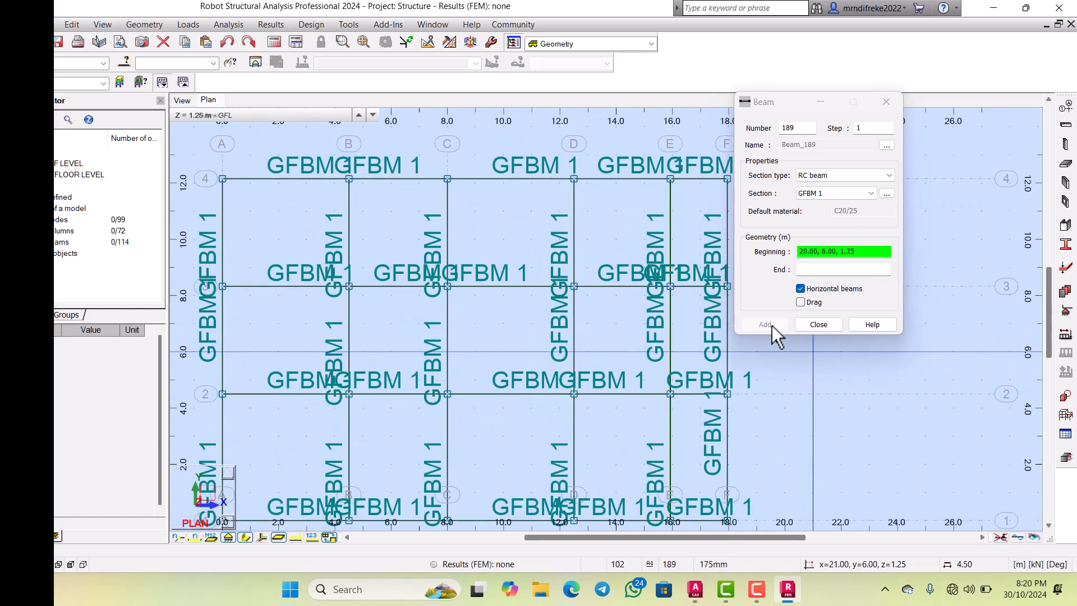
{"action": "left_click", "coordinate": [808, 324]}
Step: Inspect the GFL beam layout in plan and in the 3D view for missing spans
{"action": "scroll", "coordinate": [602, 319], "scroll_direction": "up", "scroll_amount": 3}
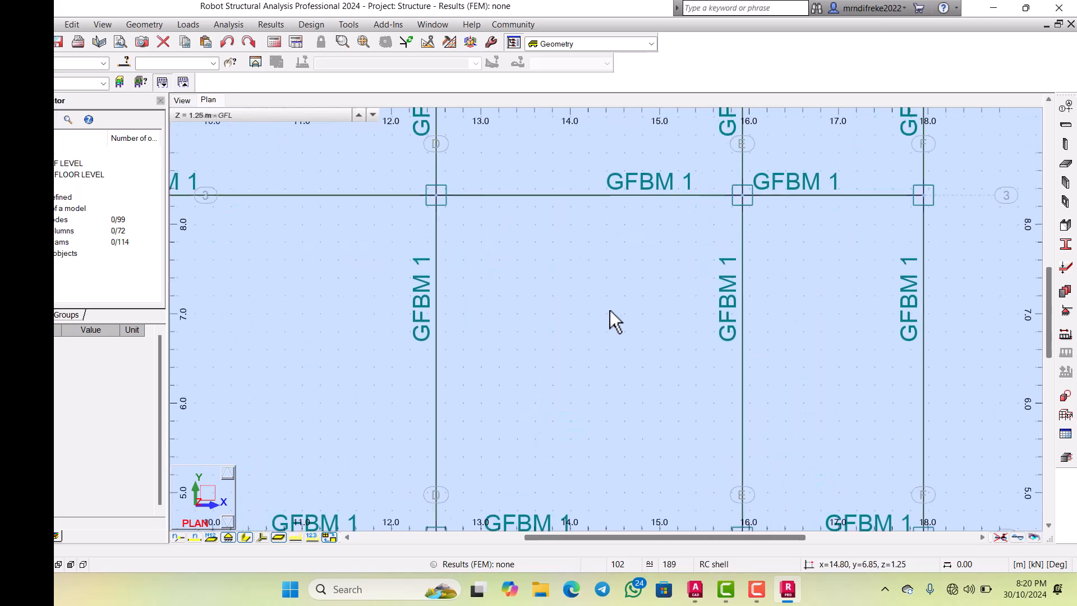
{"action": "scroll", "coordinate": [615, 305], "scroll_direction": "down", "scroll_amount": 6}
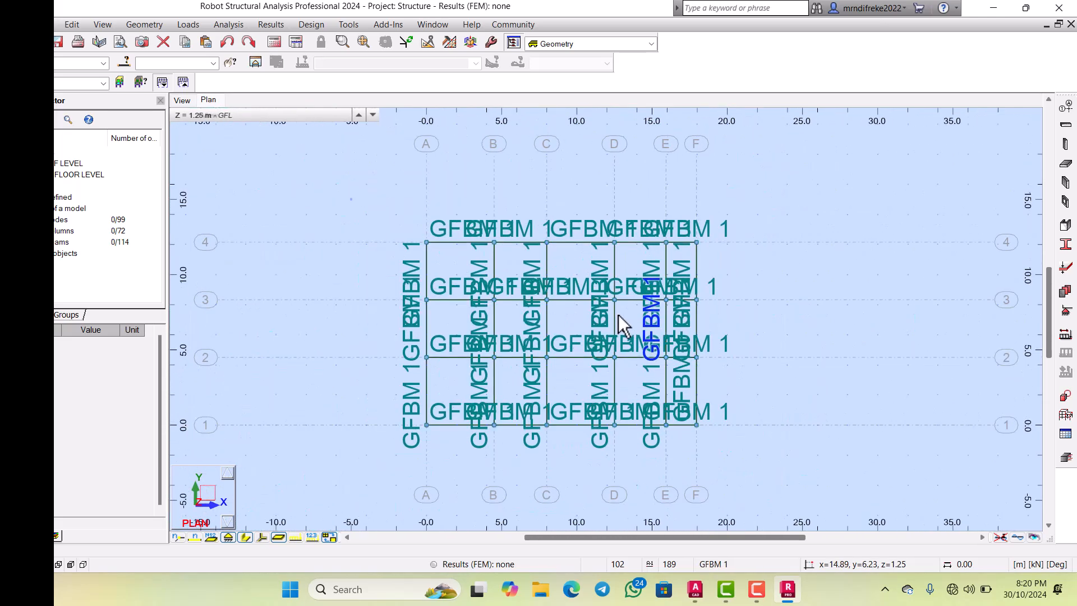
{"action": "scroll", "coordinate": [488, 365], "scroll_direction": "up", "scroll_amount": 4}
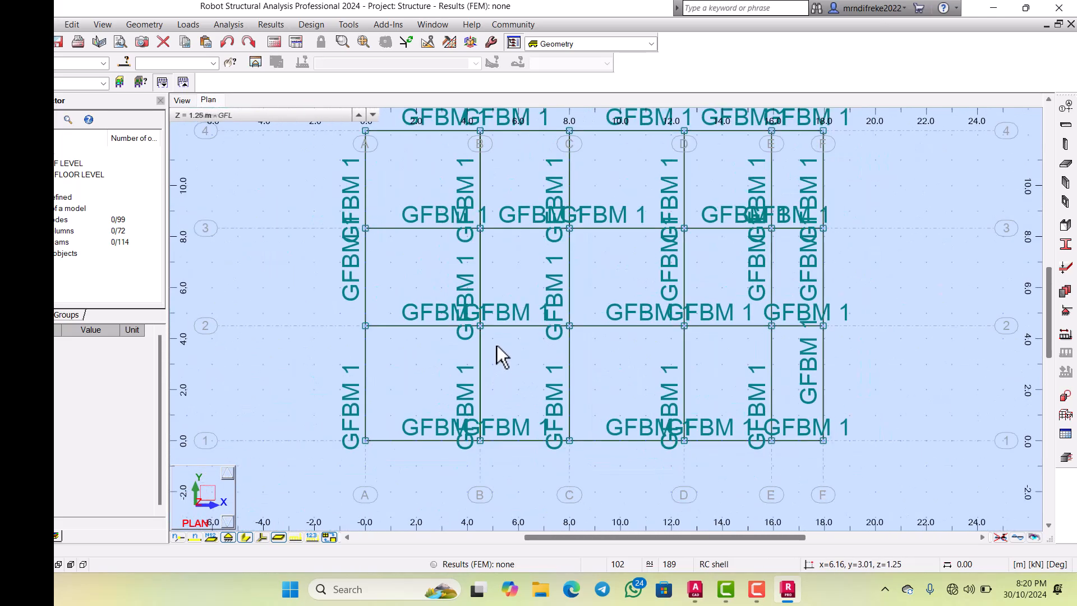
{"action": "scroll", "coordinate": [496, 345], "scroll_direction": "up", "scroll_amount": 5}
{"action": "scroll", "coordinate": [496, 344], "scroll_direction": "down", "scroll_amount": 2}
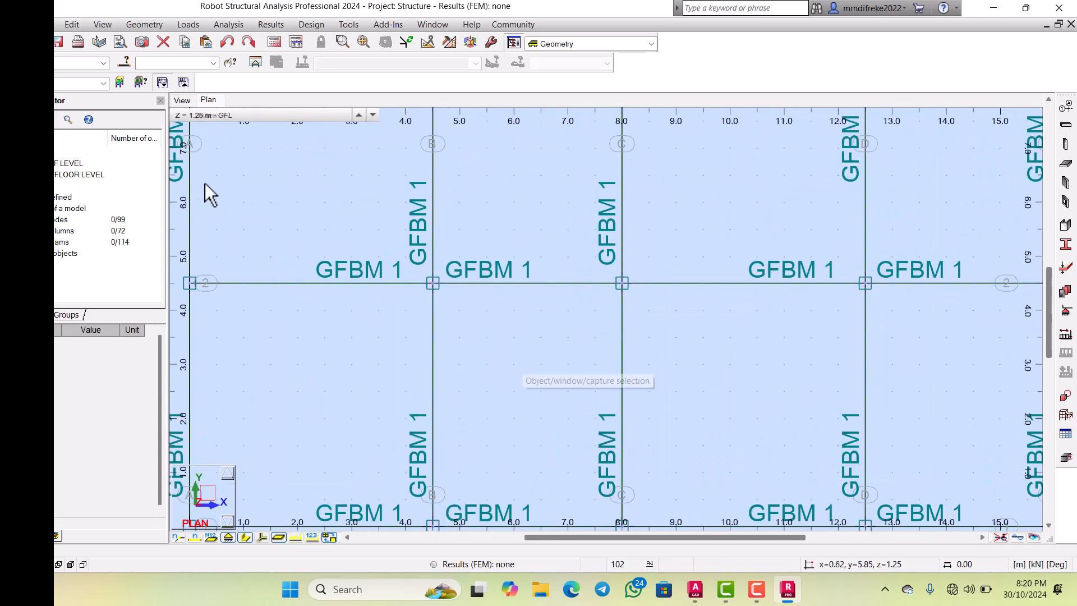
{"action": "left_click", "coordinate": [179, 97]}
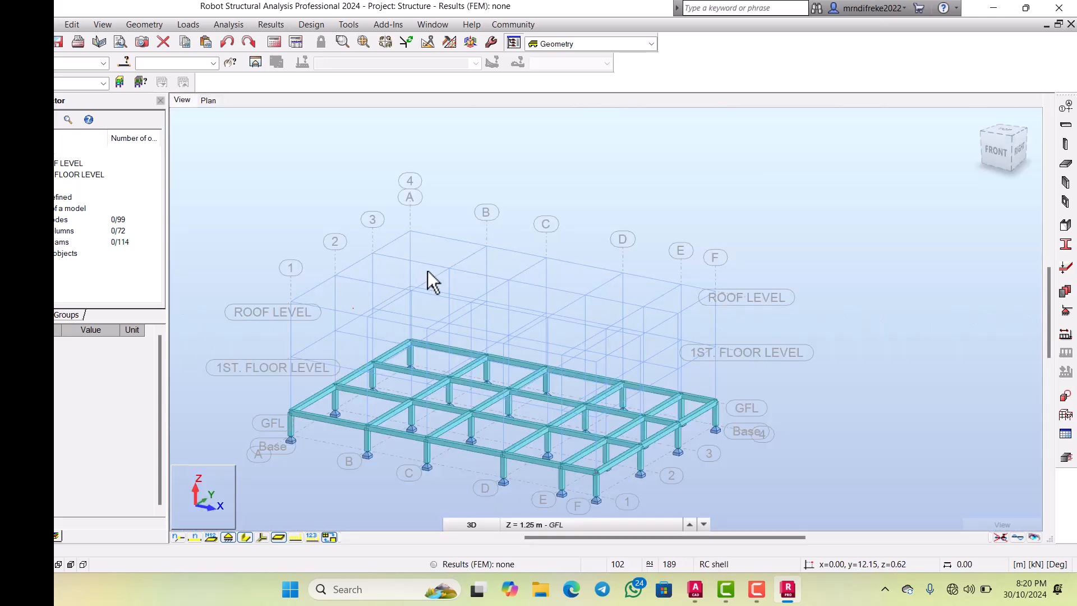
{"action": "scroll", "coordinate": [465, 382], "scroll_direction": "up", "scroll_amount": 3}
{"action": "scroll", "coordinate": [516, 348], "scroll_direction": "down", "scroll_amount": 3}
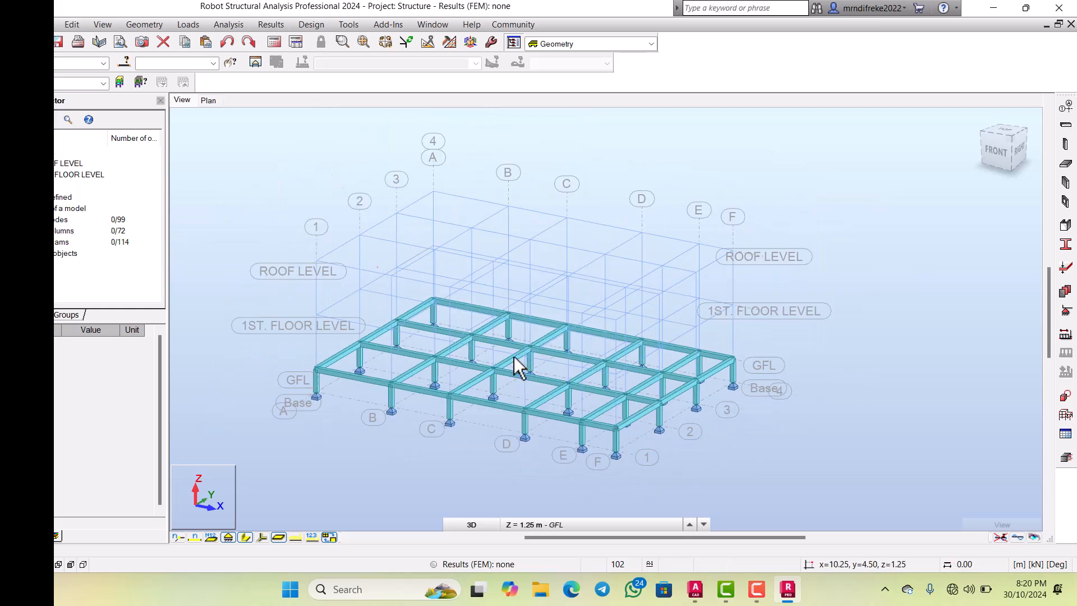
Step: Filter the object list by selection for 1ST. FLOOR LEVEL and display the 1ST. FLOOR LEVEL and ROOF LEVEL stories in turn
{"action": "left_click", "coordinate": [66, 174]}
{"action": "right_click", "coordinate": [65, 174]}
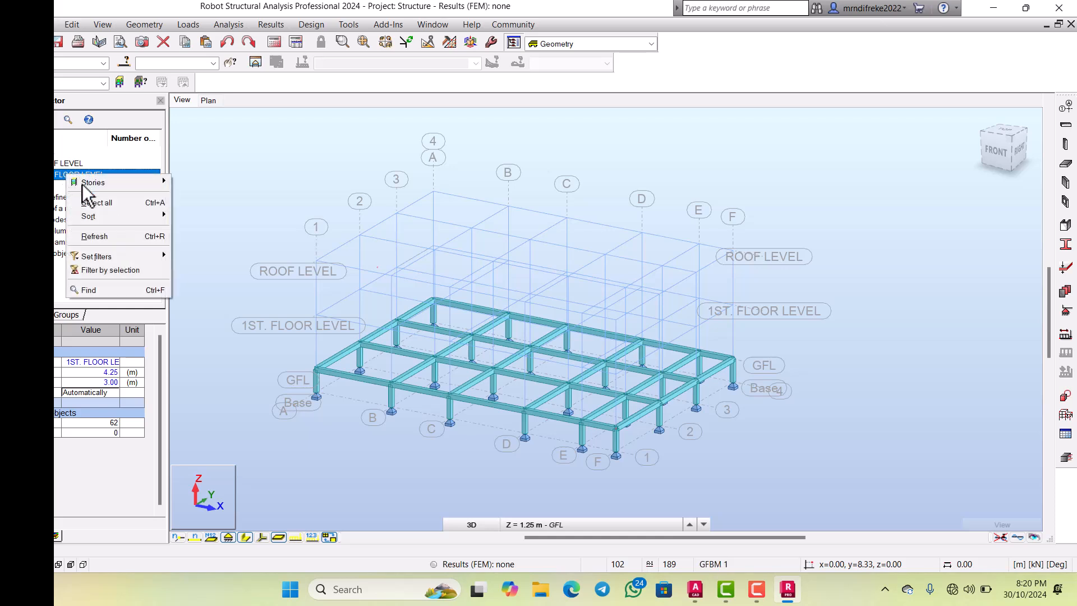
{"action": "left_click", "coordinate": [100, 269]}
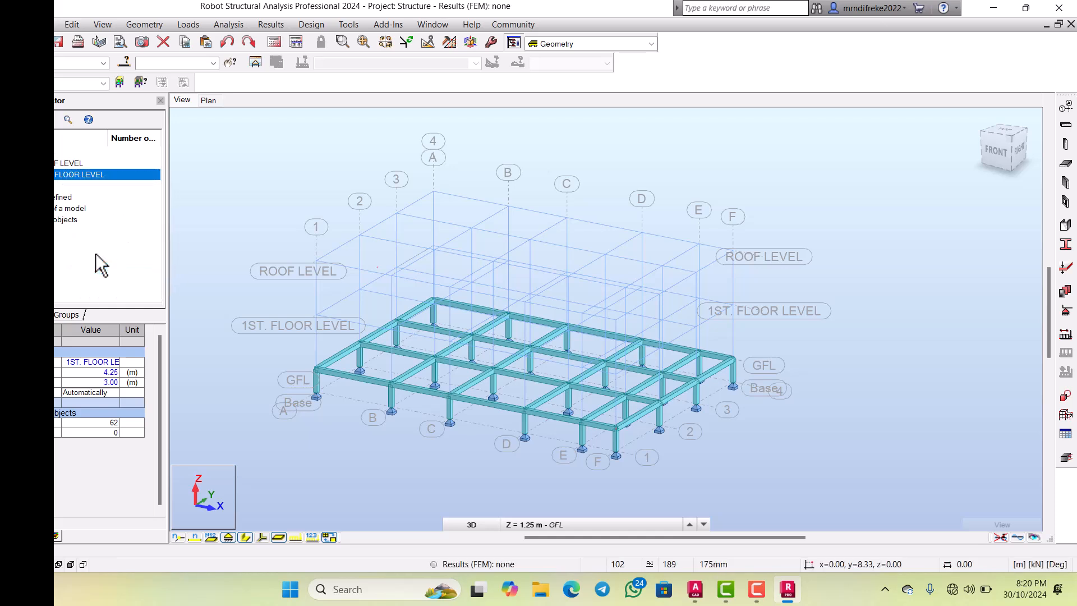
{"action": "double_click", "coordinate": [65, 174]}
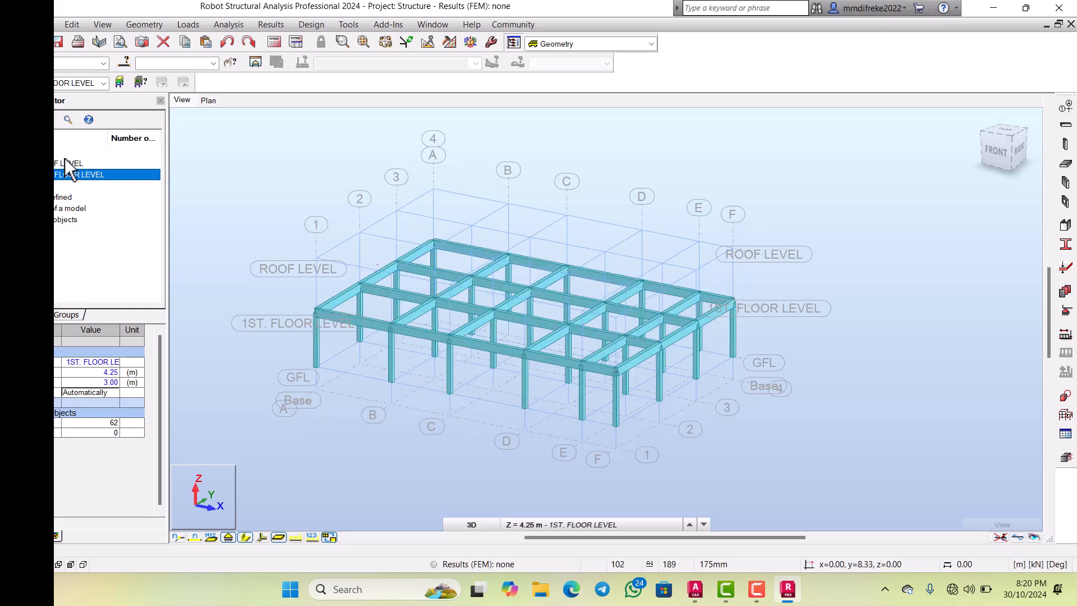
{"action": "double_click", "coordinate": [65, 162]}
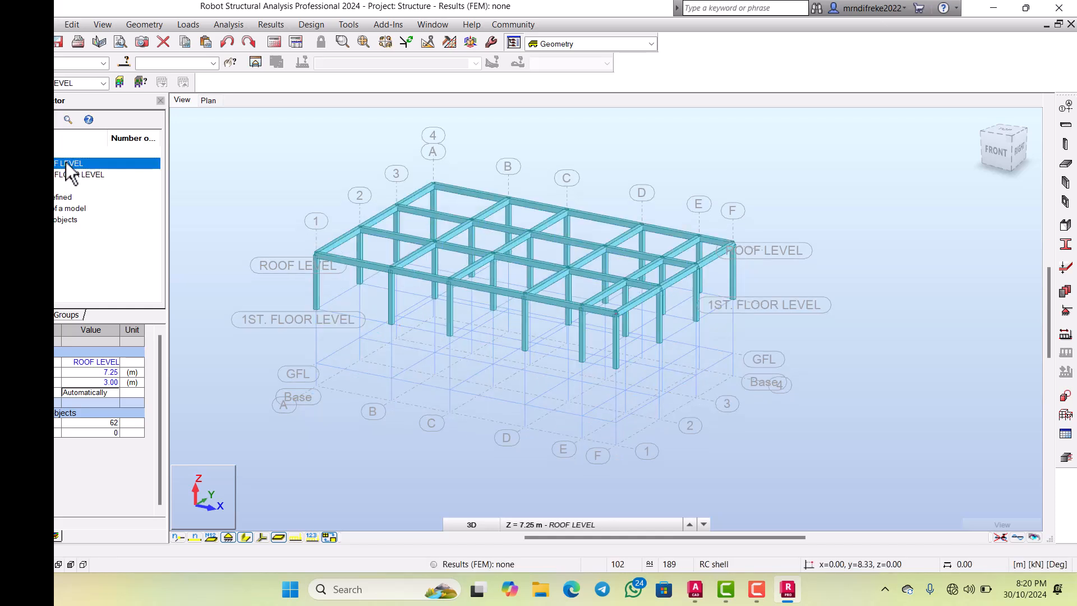
Step: Turn off the object list's filter by selection and display the GFL story
{"action": "left_click", "coordinate": [68, 170]}
{"action": "right_click", "coordinate": [68, 171]}
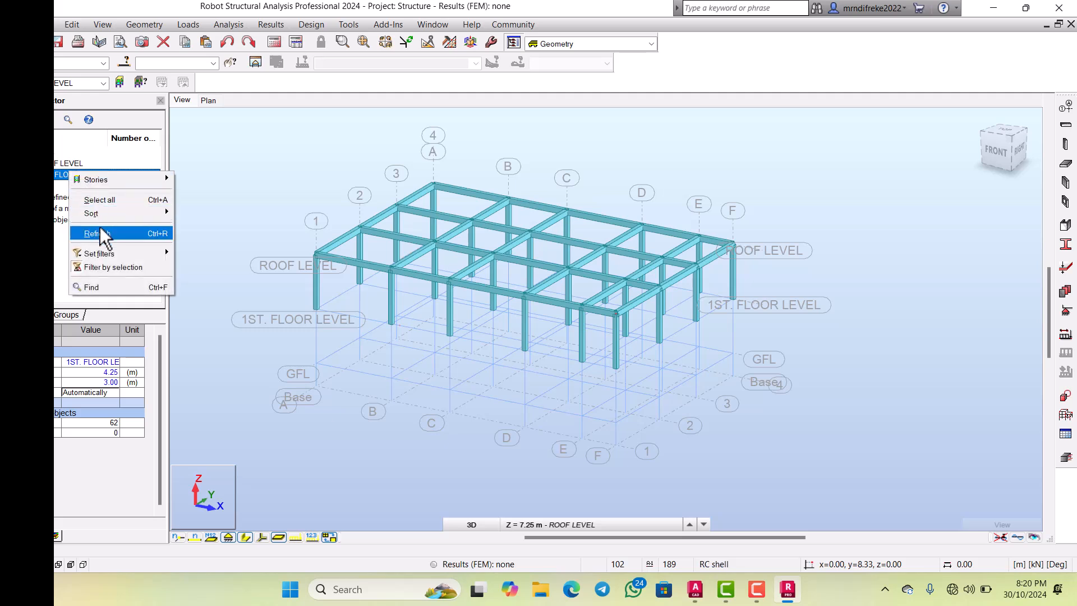
{"action": "mouse_move", "coordinate": [99, 237]}
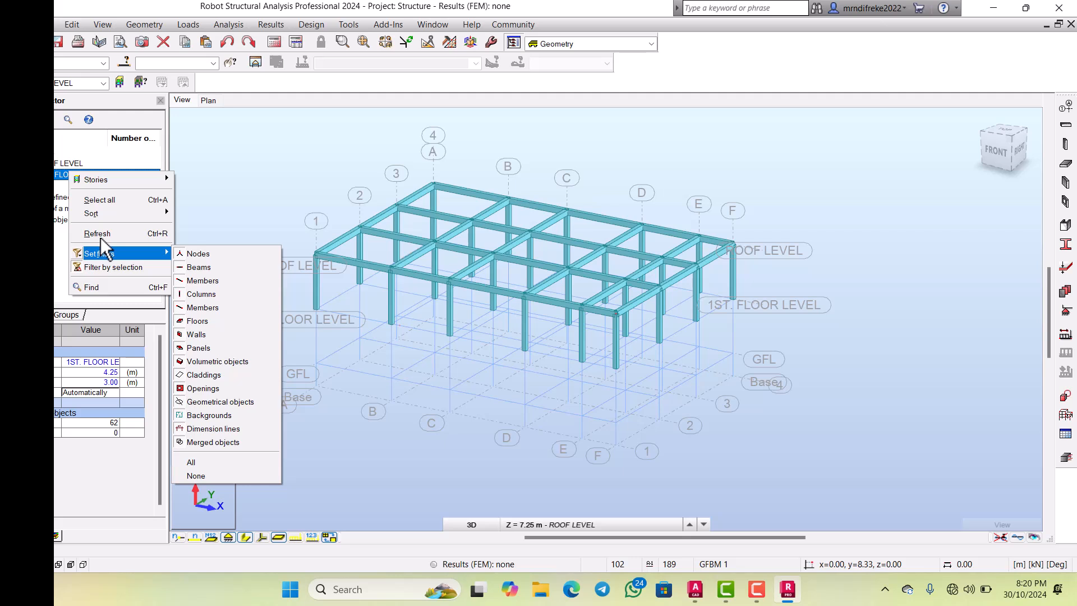
{"action": "left_click", "coordinate": [105, 262]}
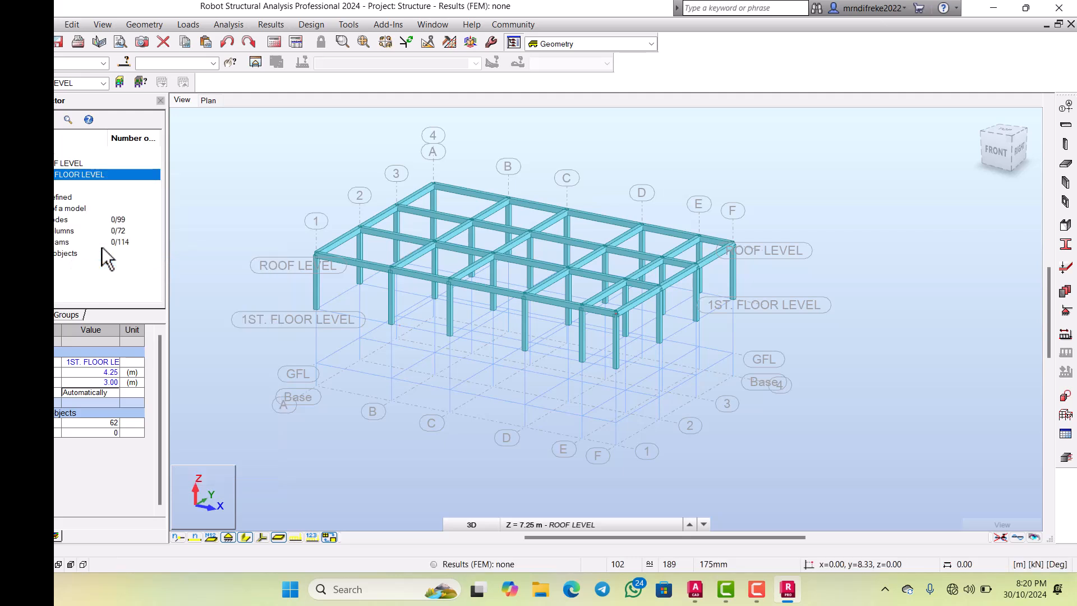
{"action": "left_click", "coordinate": [57, 186]}
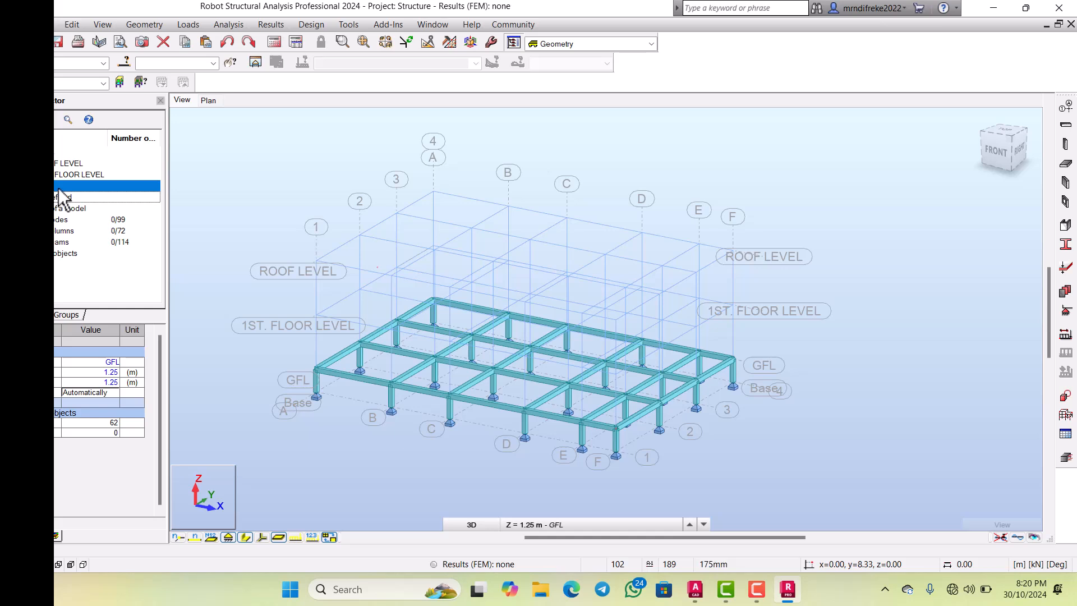
Step: Display the 1ST. FLOOR LEVEL story and turn on filtering of the object list by selection
{"action": "left_click", "coordinate": [57, 175]}
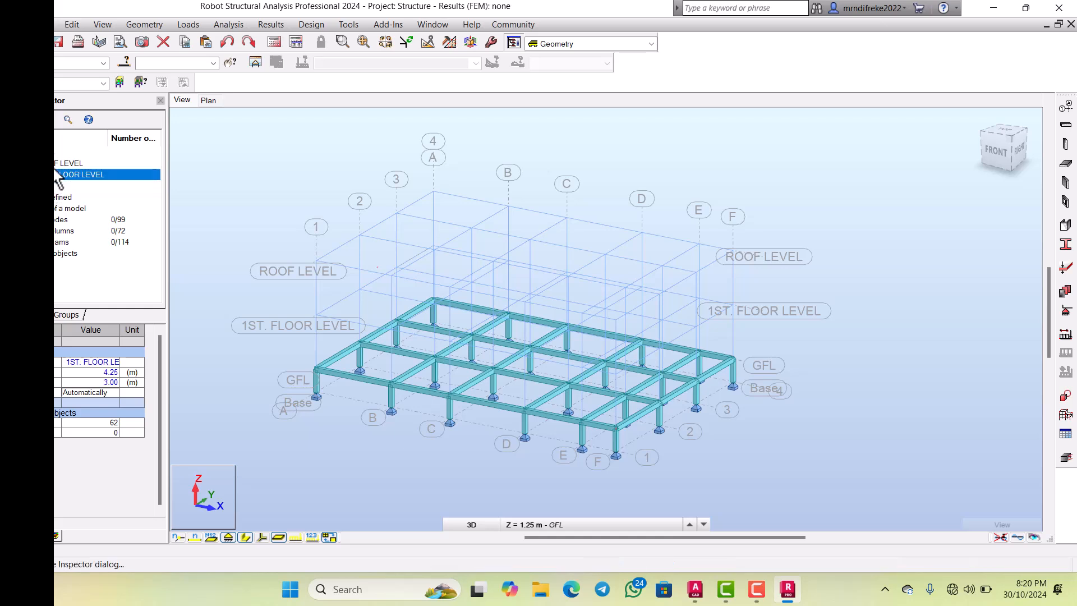
{"action": "right_click", "coordinate": [59, 179]}
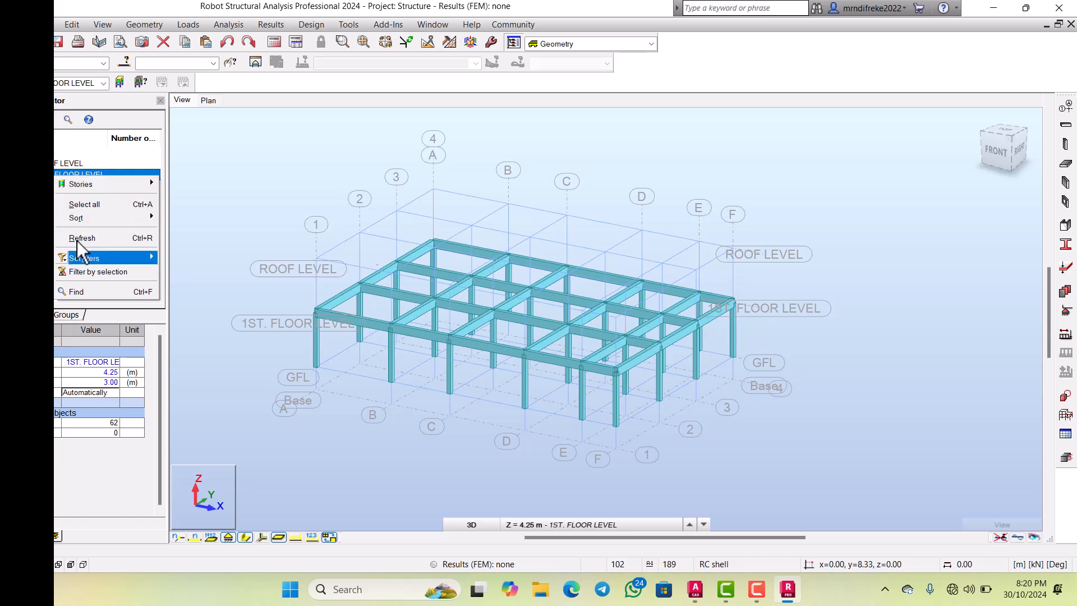
{"action": "mouse_move", "coordinate": [84, 249]}
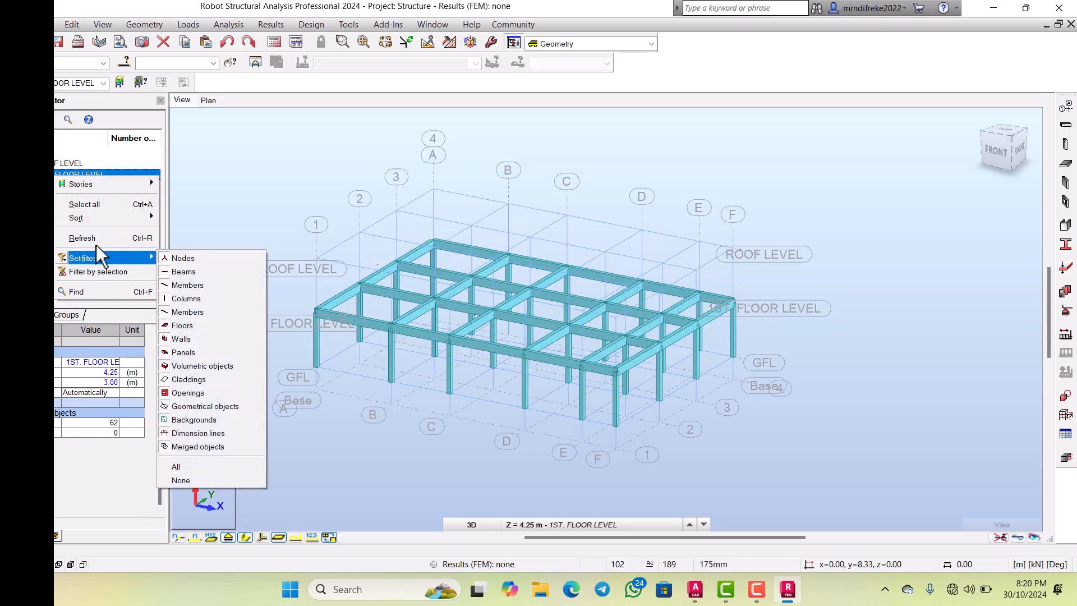
{"action": "left_click", "coordinate": [87, 269]}
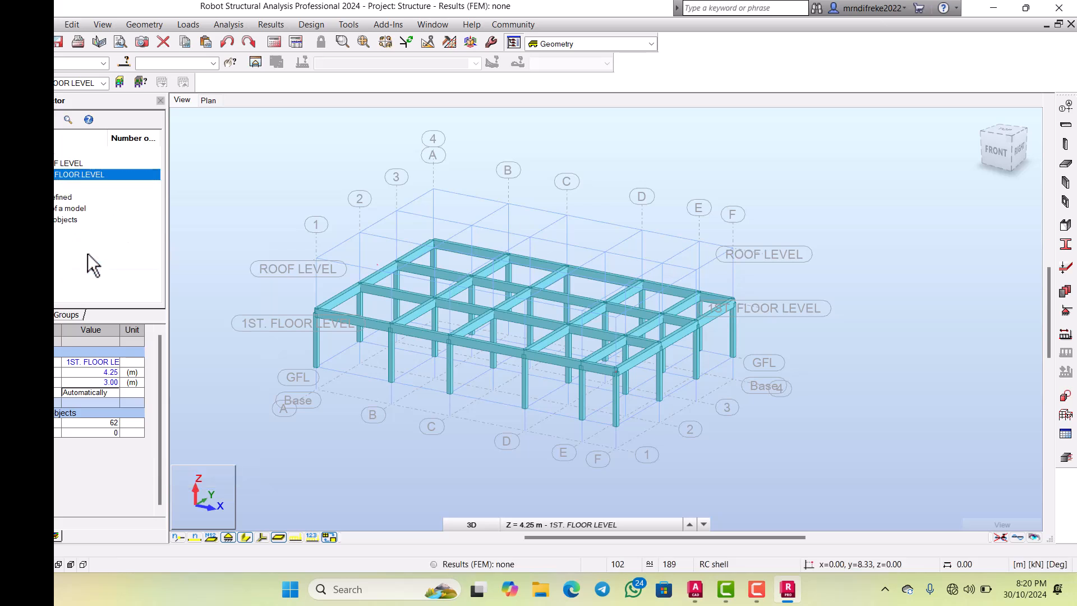
Step: Go through the story selections and make GFL the displayed story
{"action": "left_click", "coordinate": [55, 186]}
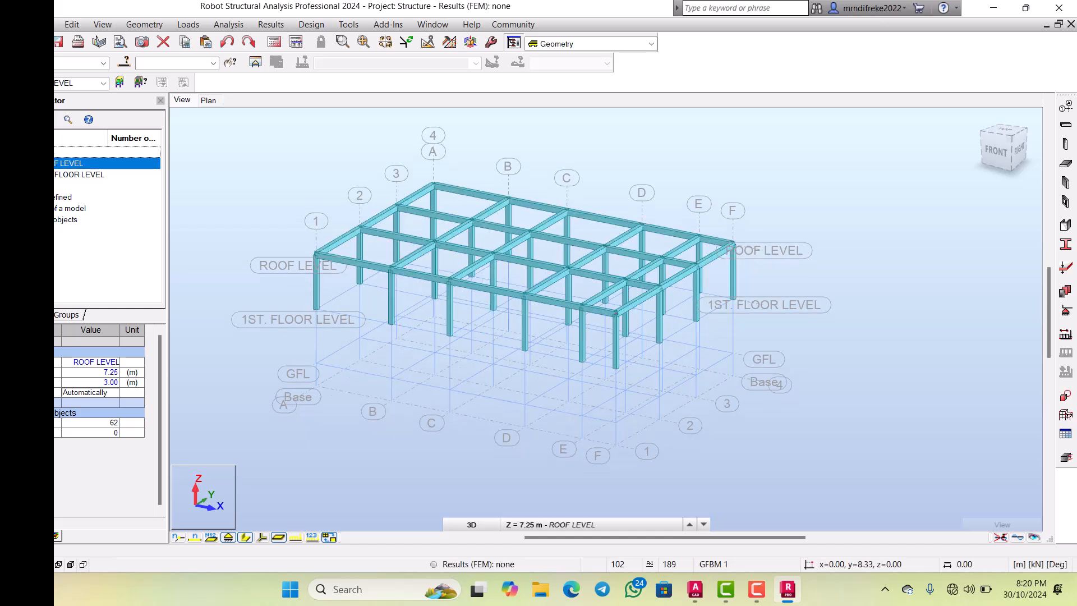
{"action": "right_click", "coordinate": [36, 152]}
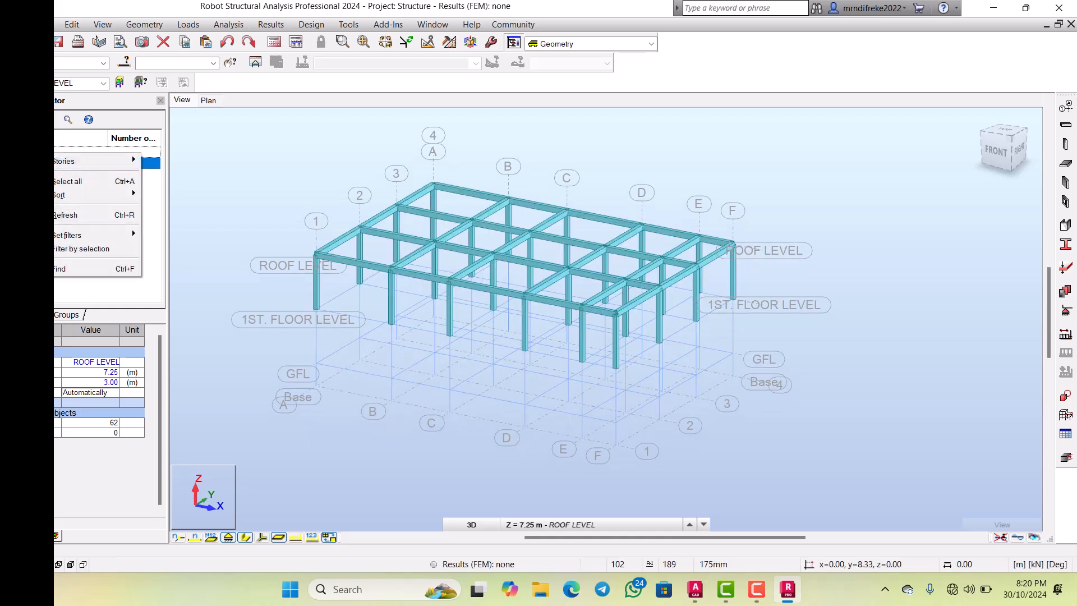
{"action": "left_click", "coordinate": [55, 161]}
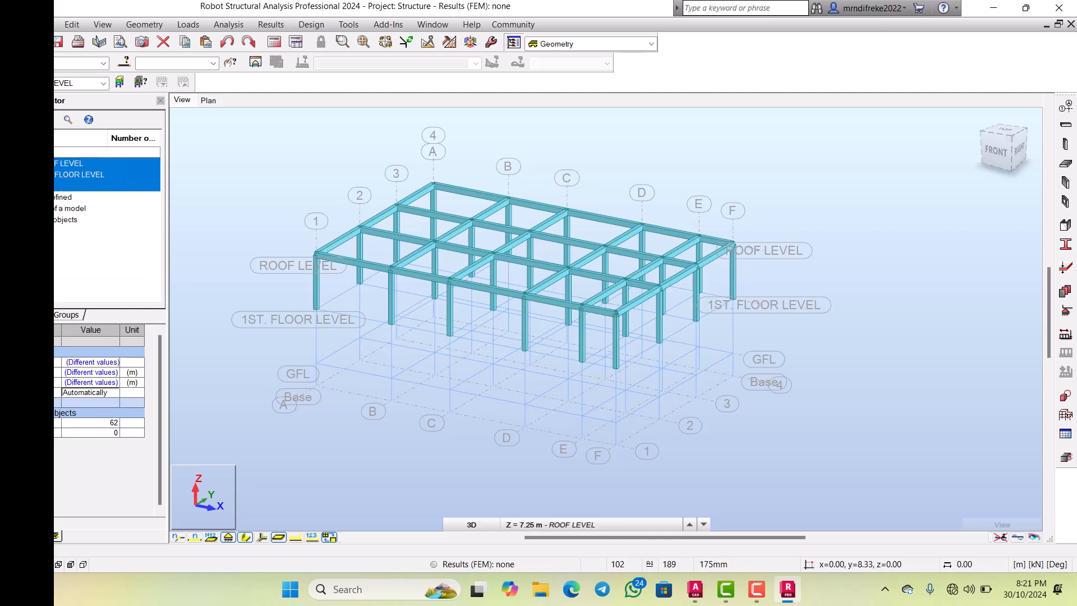
{"action": "left_click", "coordinate": [56, 162]}
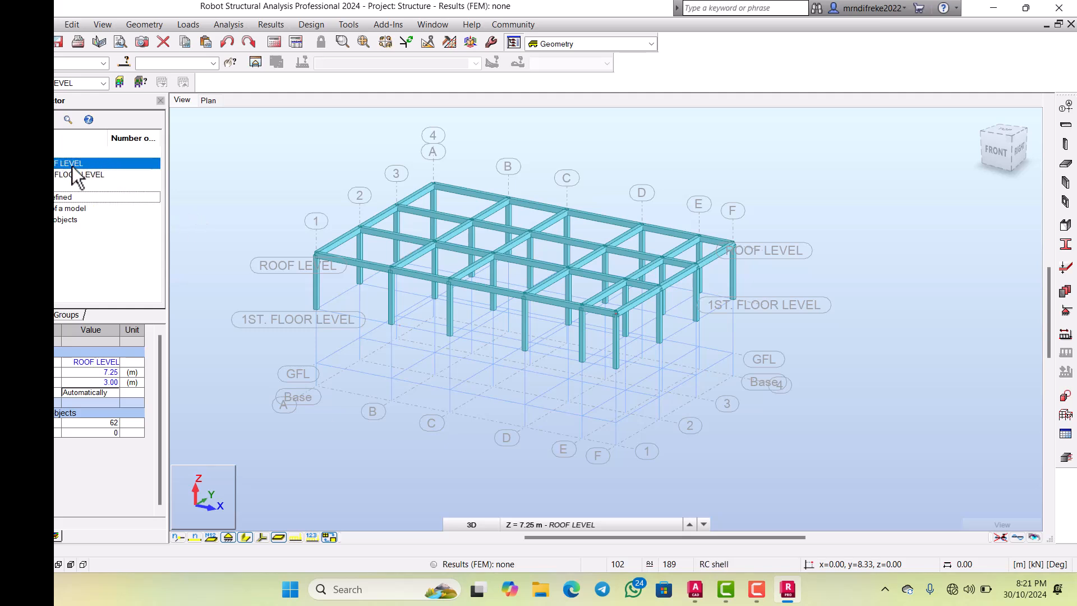
{"action": "left_click", "coordinate": [56, 186]}
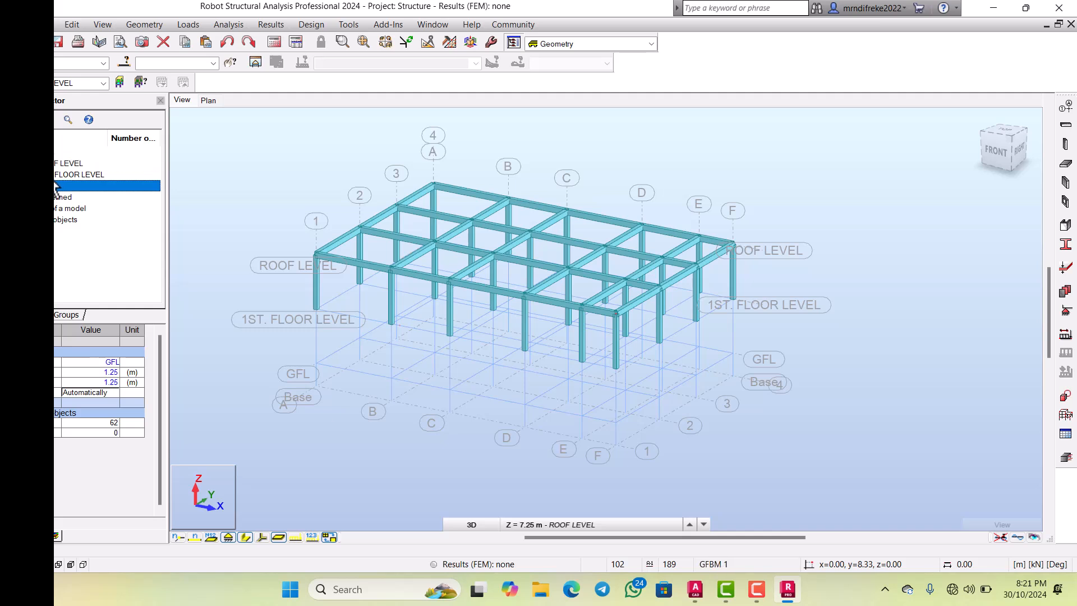
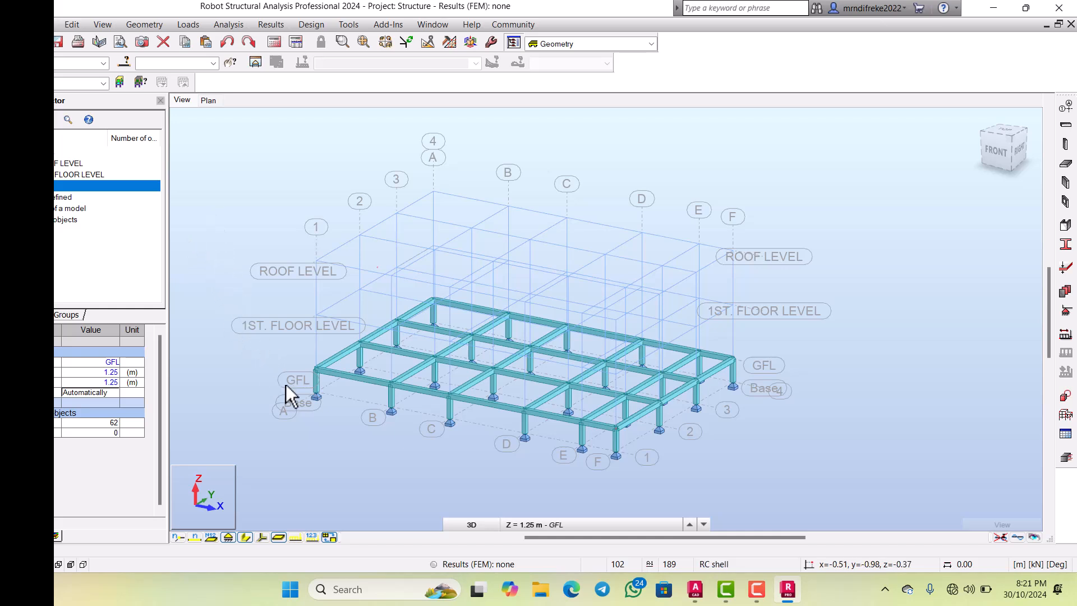
Step: Select the GFL beam on gridline 1 between A and B, and extend the selection to all members with the same cross-section
{"action": "scroll", "coordinate": [308, 361], "scroll_direction": "up", "scroll_amount": 3}
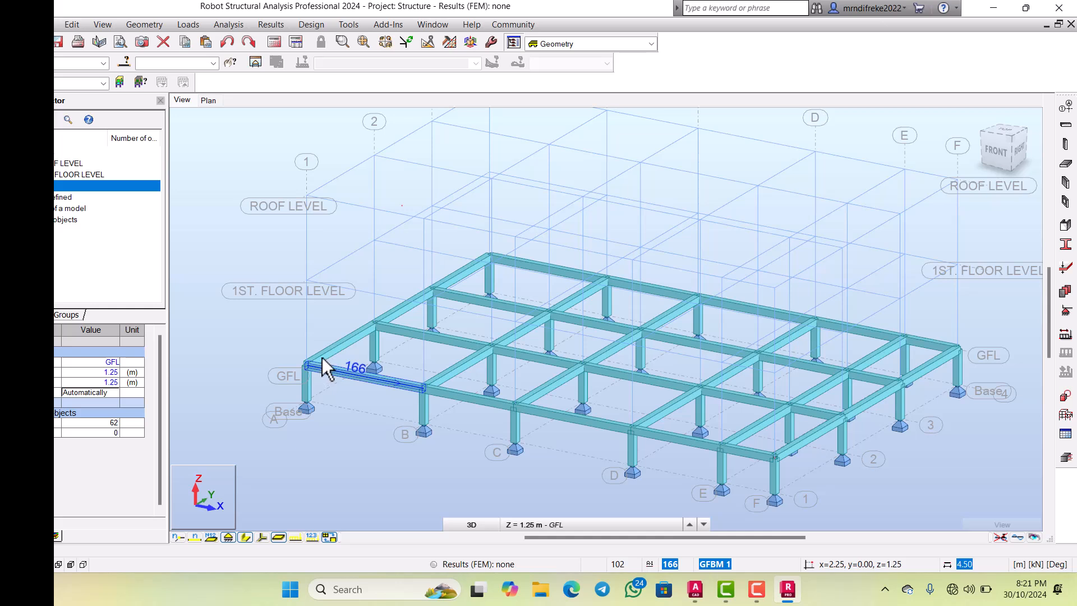
{"action": "scroll", "coordinate": [323, 359], "scroll_direction": "up", "scroll_amount": 2}
{"action": "left_click", "coordinate": [326, 363]}
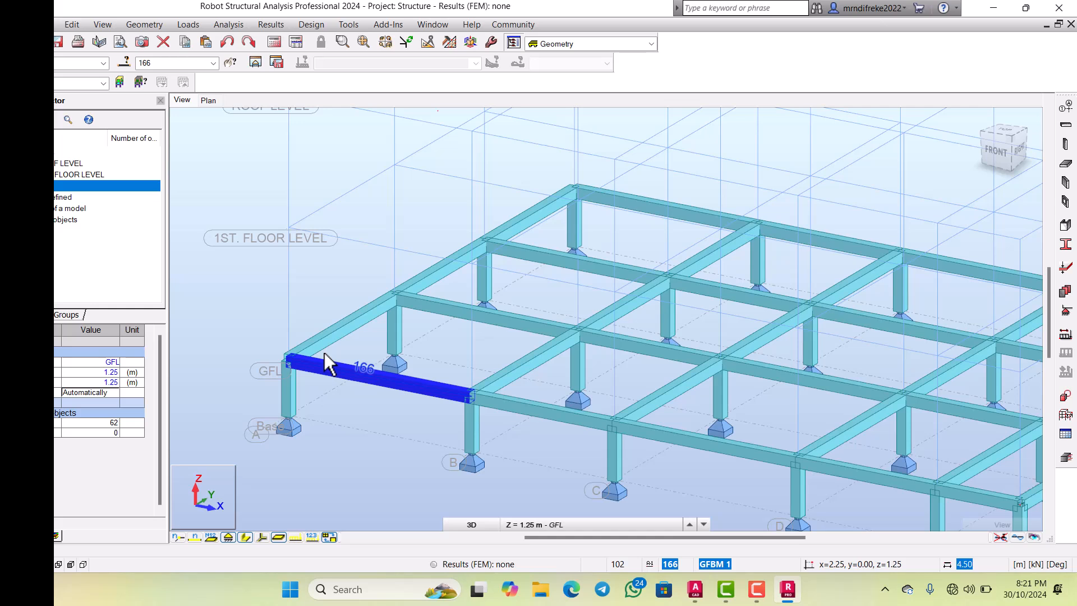
{"action": "right_click", "coordinate": [324, 354]}
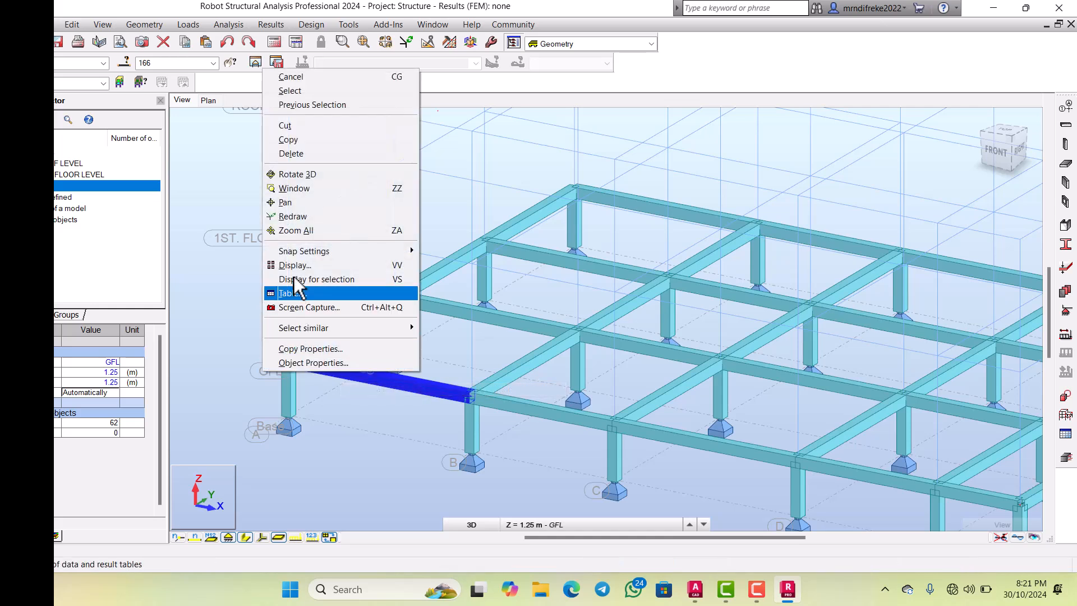
{"action": "mouse_move", "coordinate": [296, 327]}
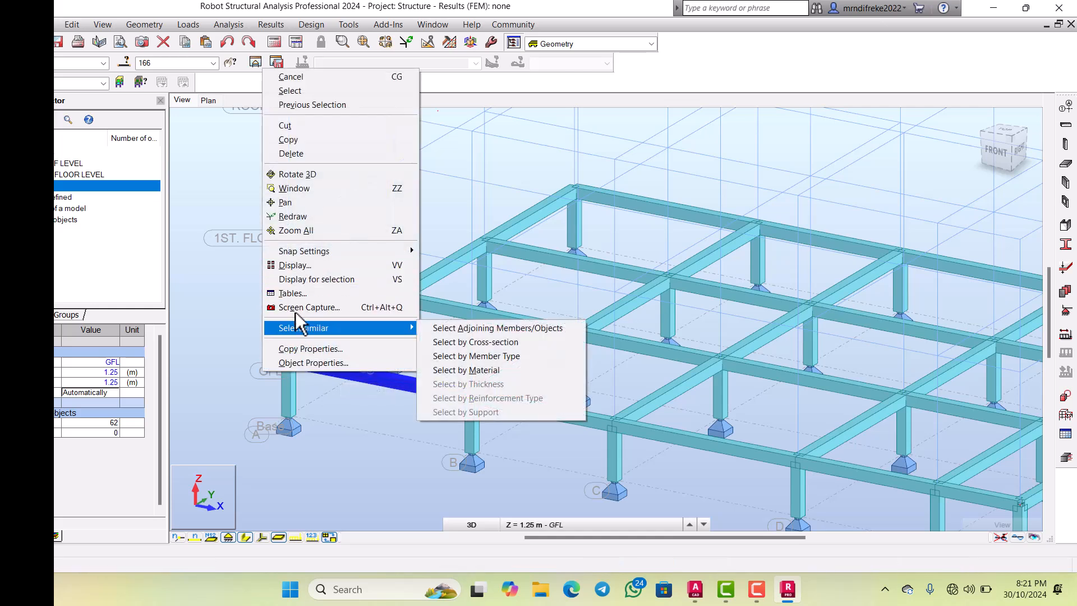
{"action": "left_click", "coordinate": [480, 334]}
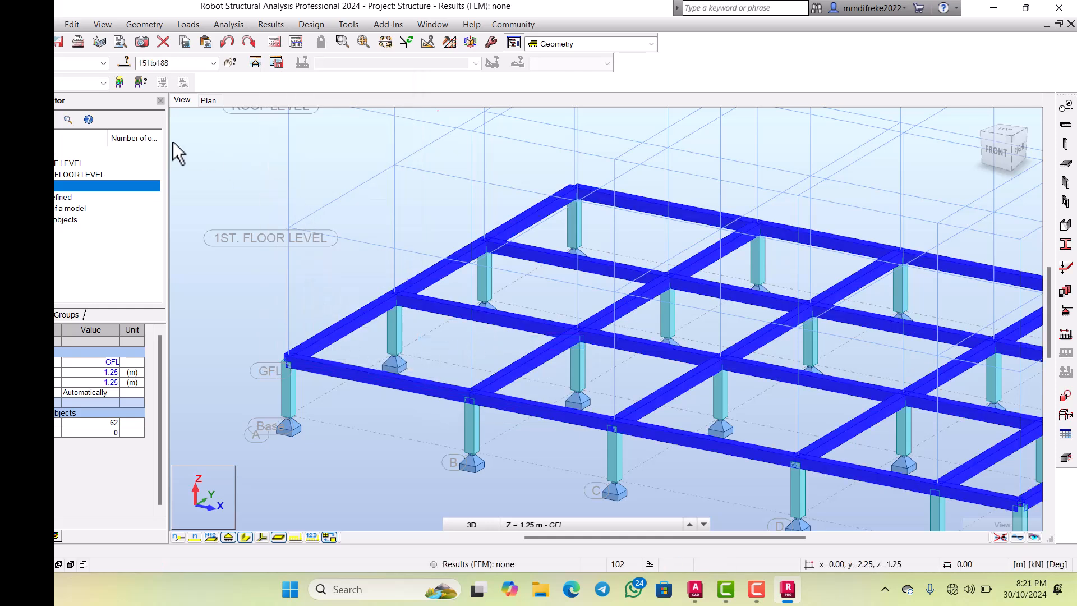
Step: Start a new member group from the selected GFL beams and name it DPC BEAMS
{"action": "left_click", "coordinate": [118, 59]}
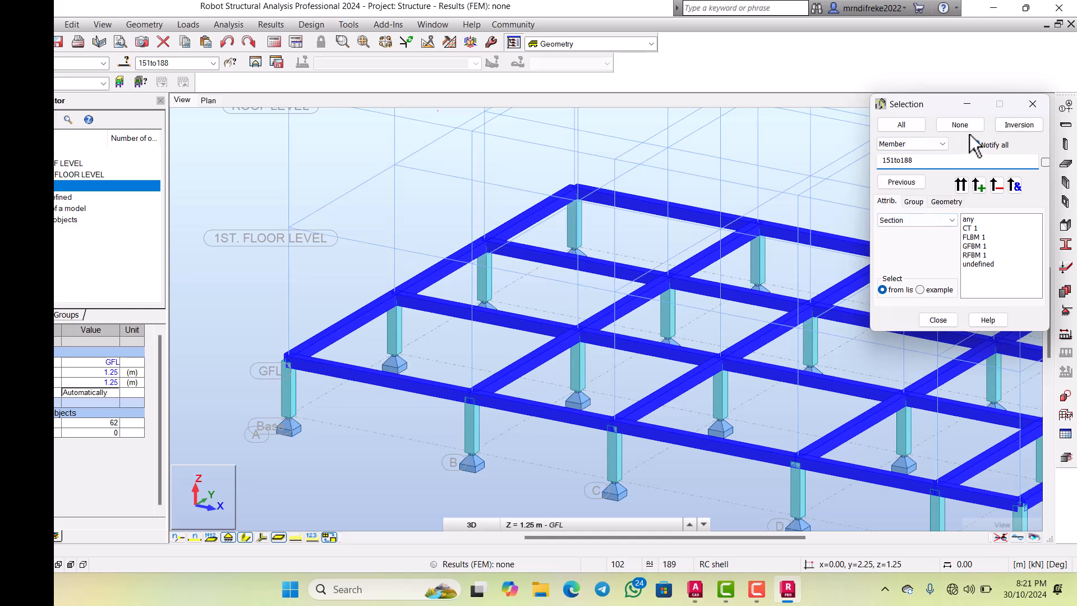
{"action": "left_click", "coordinate": [868, 190]}
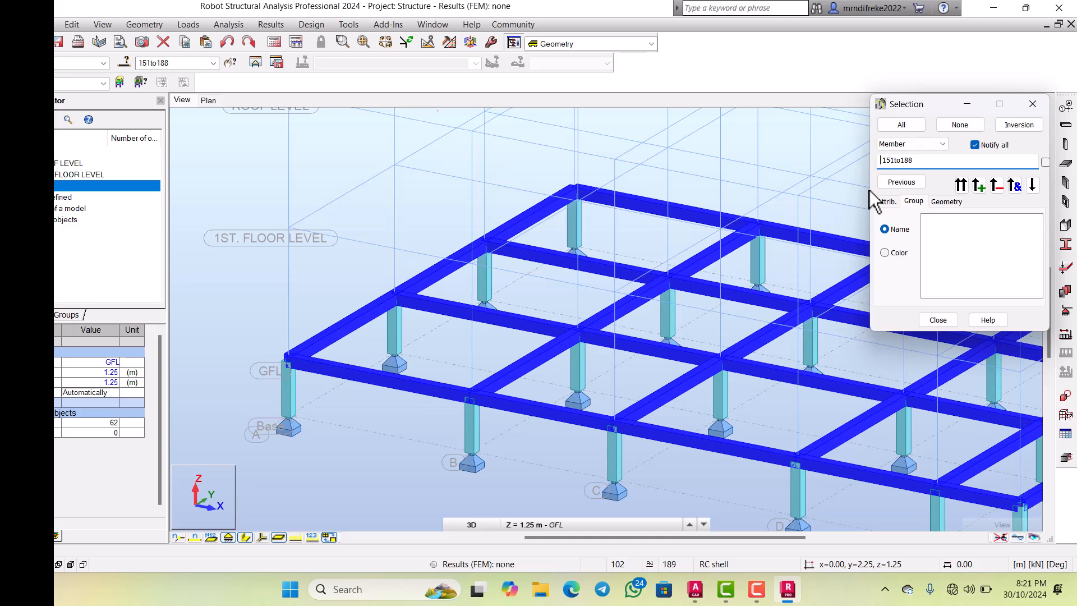
{"action": "left_click", "coordinate": [982, 180]}
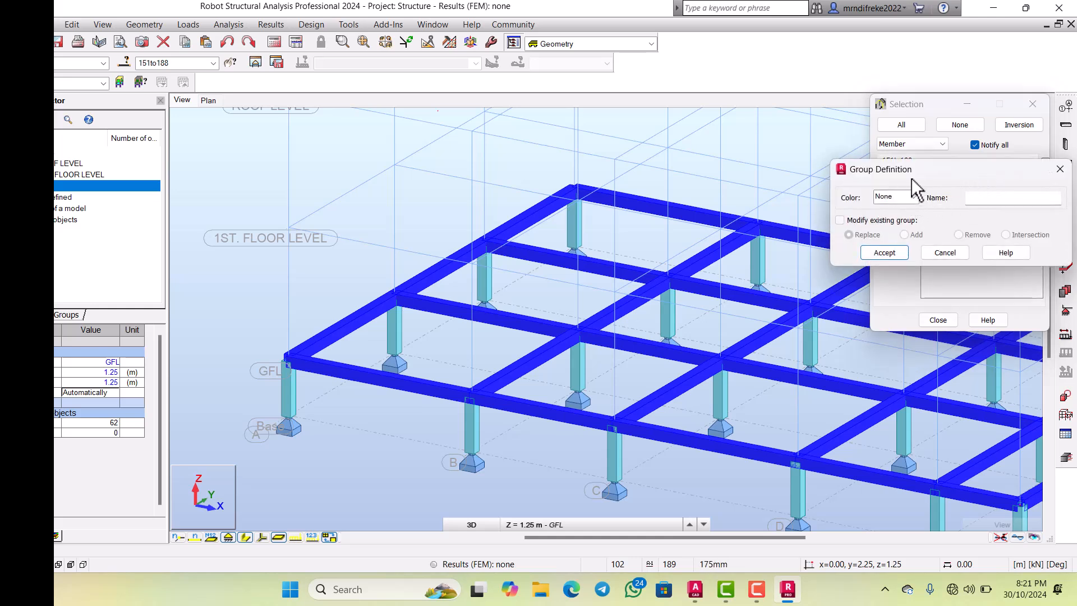
{"action": "left_click_drag", "start_coordinate": [911, 178], "coordinate": [777, 175]}
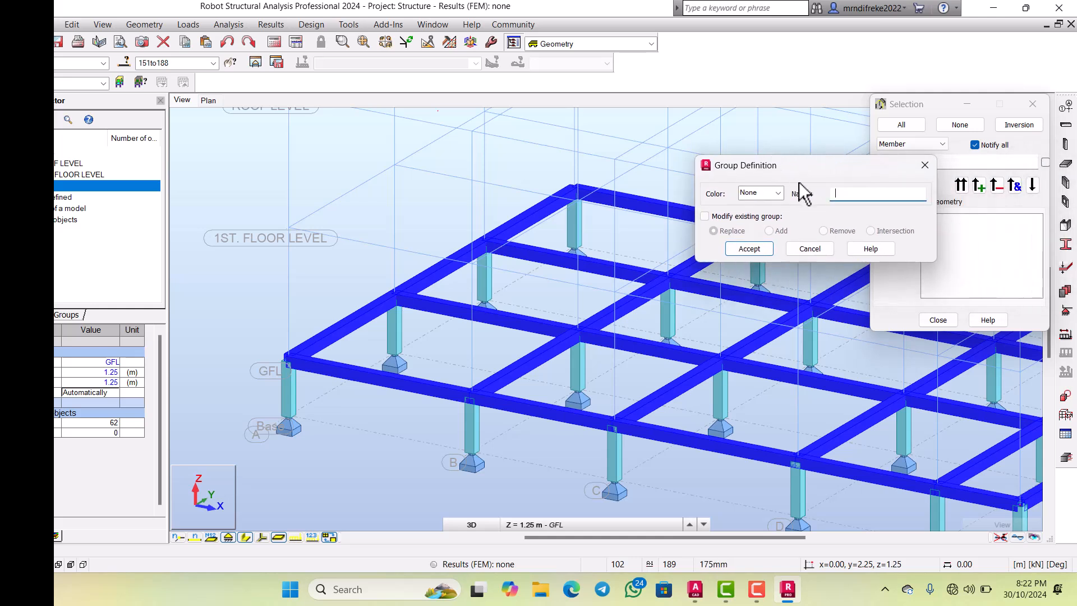
{"action": "type", "text": "ground floo"}
{"action": "key", "text": "BackSpace"}
{"action": "key", "text": "BackSpace"}
{"action": "key", "text": "BackSpace"}
{"action": "key", "text": "BackSpace"}
{"action": "key", "text": "BackSpace"}
{"action": "key", "text": "BackSpace"}
{"action": "key", "text": "BackSpace"}
{"action": "key", "text": "BackSpace"}
{"action": "key", "text": "BackSpace"}
{"action": "key", "text": "BackSpace"}
{"action": "type", "text": "DPC BEAMS"}
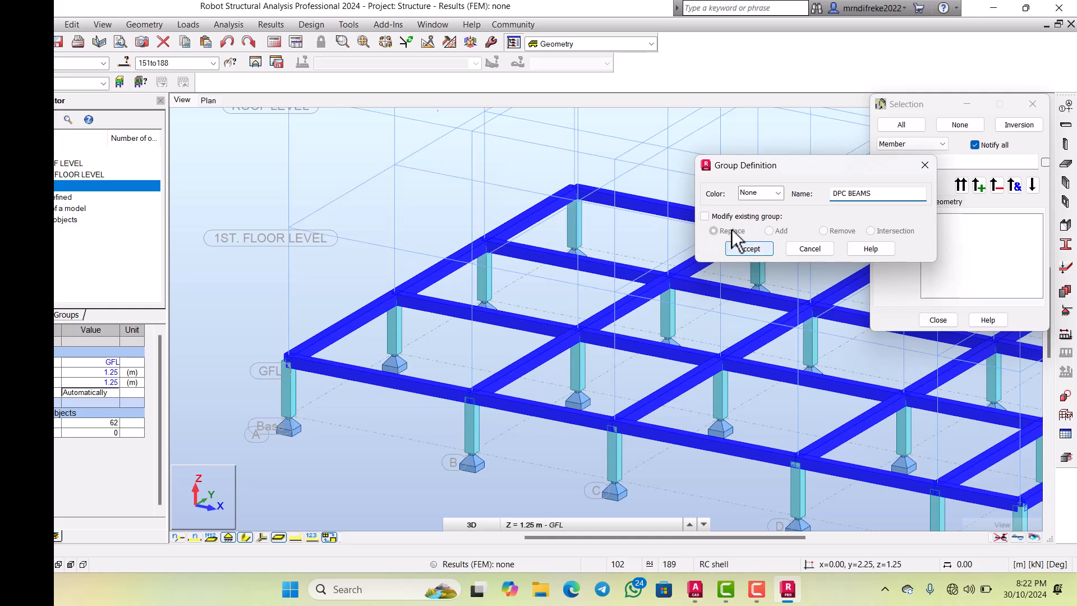
Step: Give the DPC BEAMS group a dark grey colour, save it and close the member selection
{"action": "left_click", "coordinate": [741, 183]}
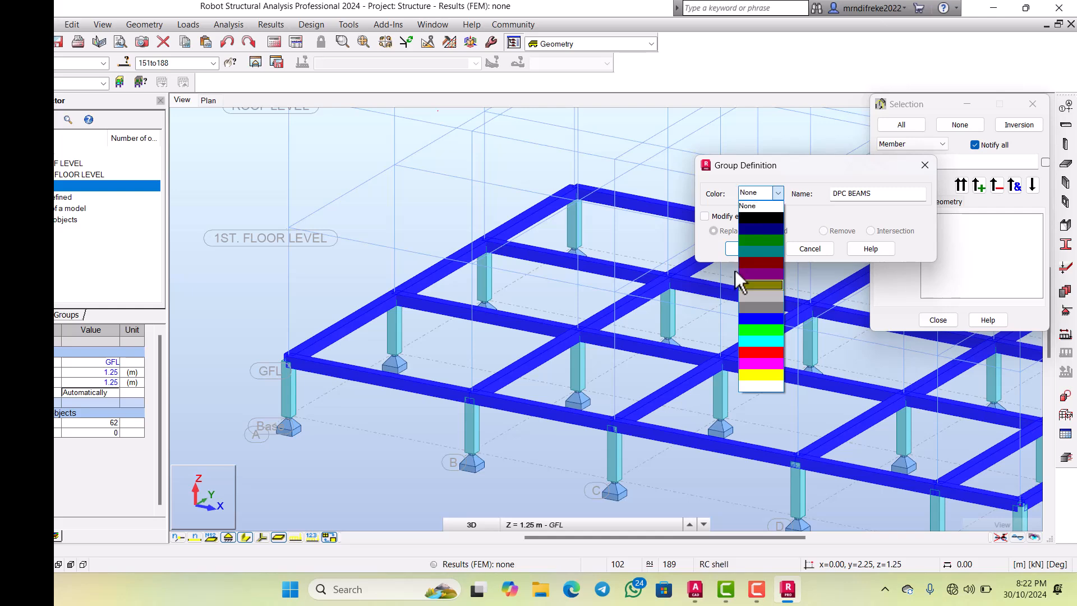
{"action": "left_click", "coordinate": [741, 307]}
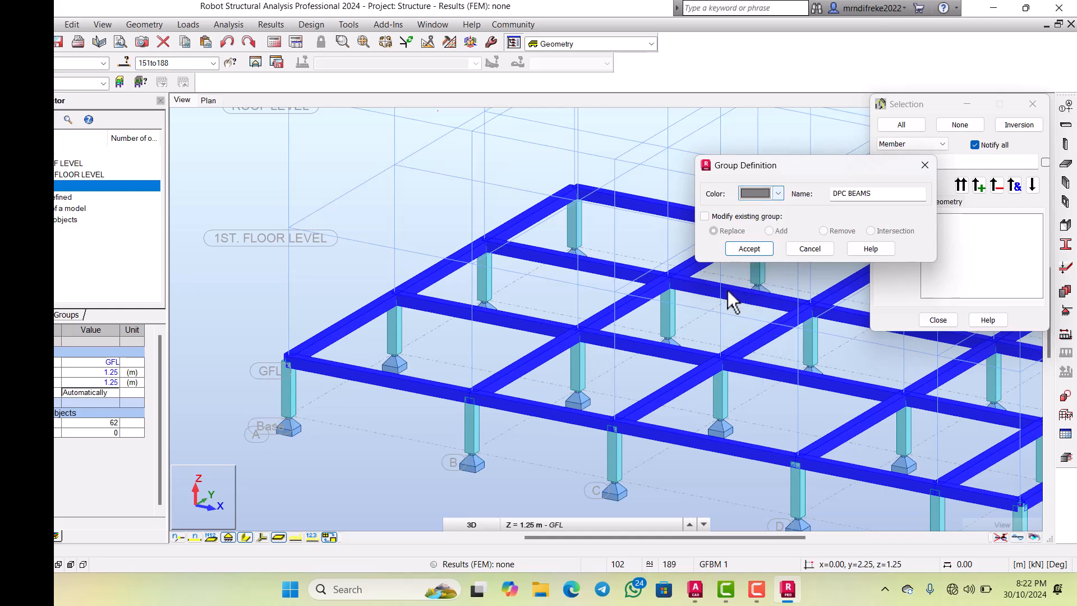
{"action": "left_click", "coordinate": [724, 245]}
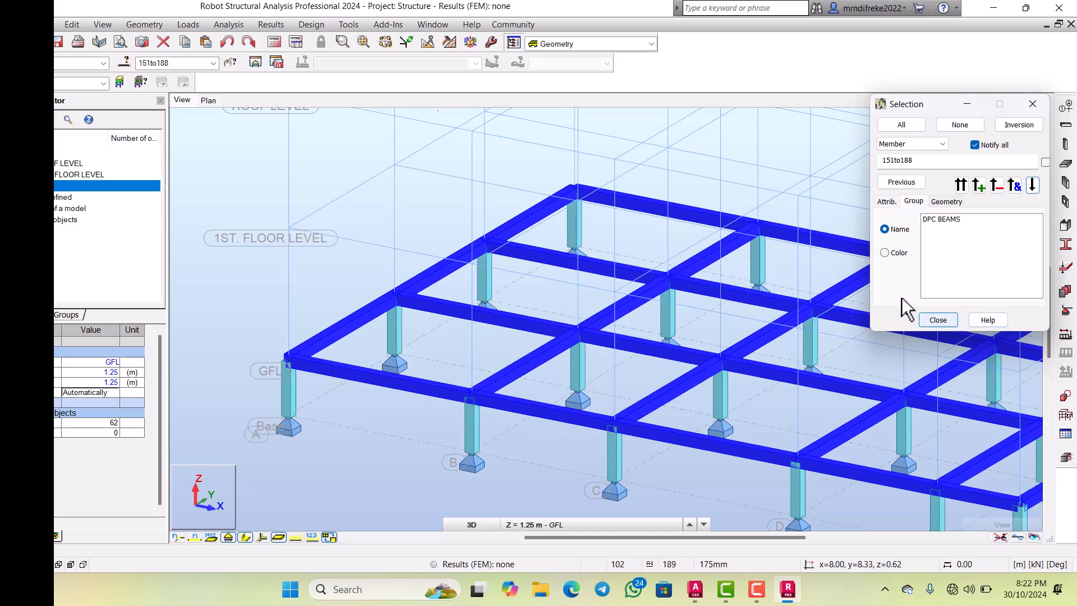
{"action": "left_click", "coordinate": [945, 319]}
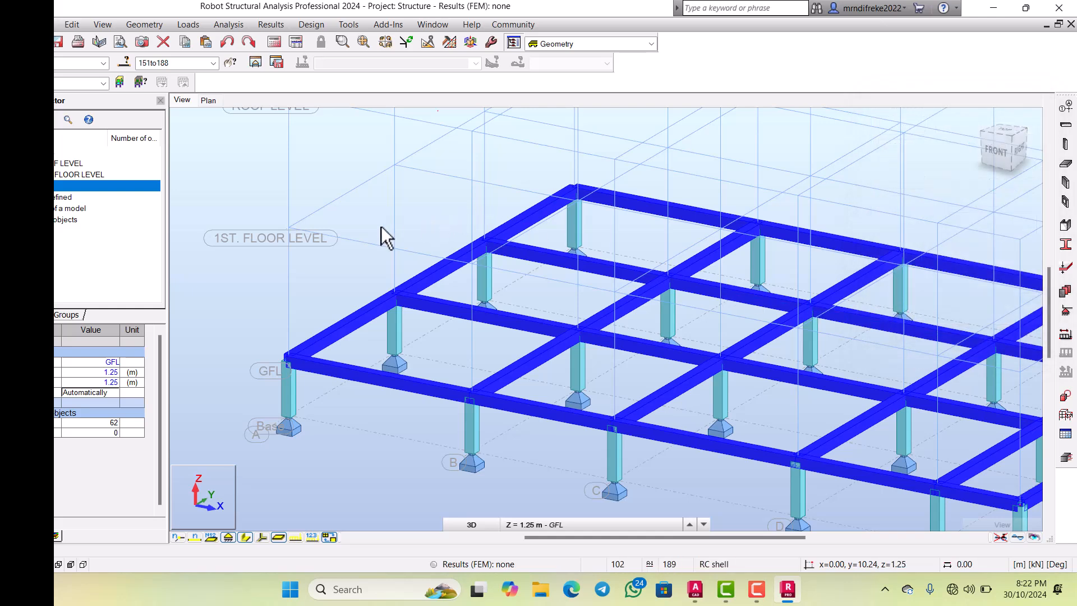
Step: Switch to the 1ST. FLOOR LEVEL story and select all members sharing the cross-section of its A–B beam on gridline 1
{"action": "scroll", "coordinate": [348, 241], "scroll_direction": "down", "scroll_amount": 2}
{"action": "left_click", "coordinate": [73, 175]}
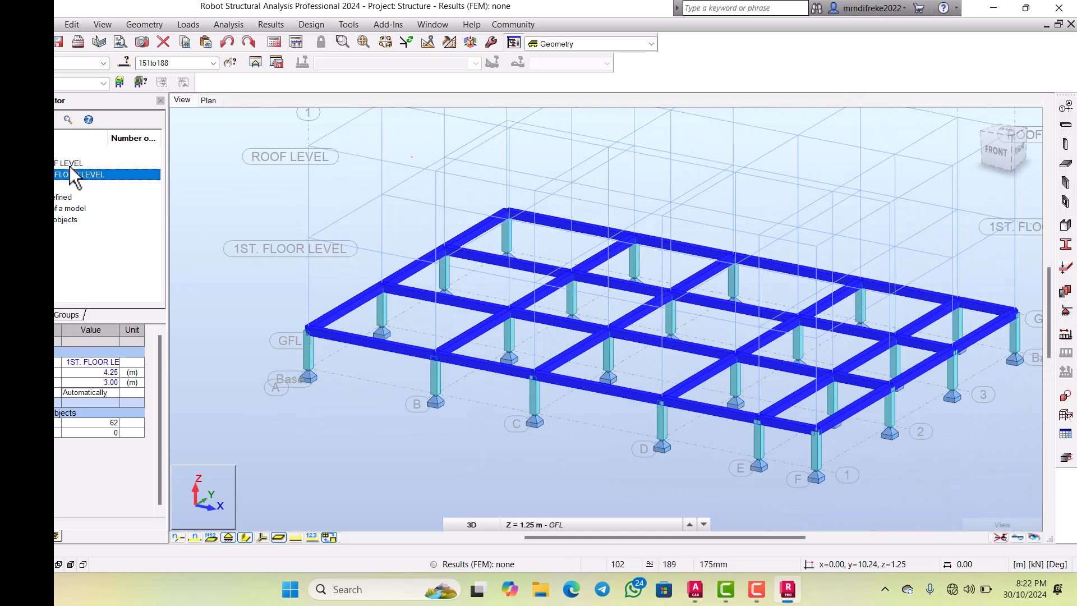
{"action": "scroll", "coordinate": [371, 273], "scroll_direction": "down", "scroll_amount": 2}
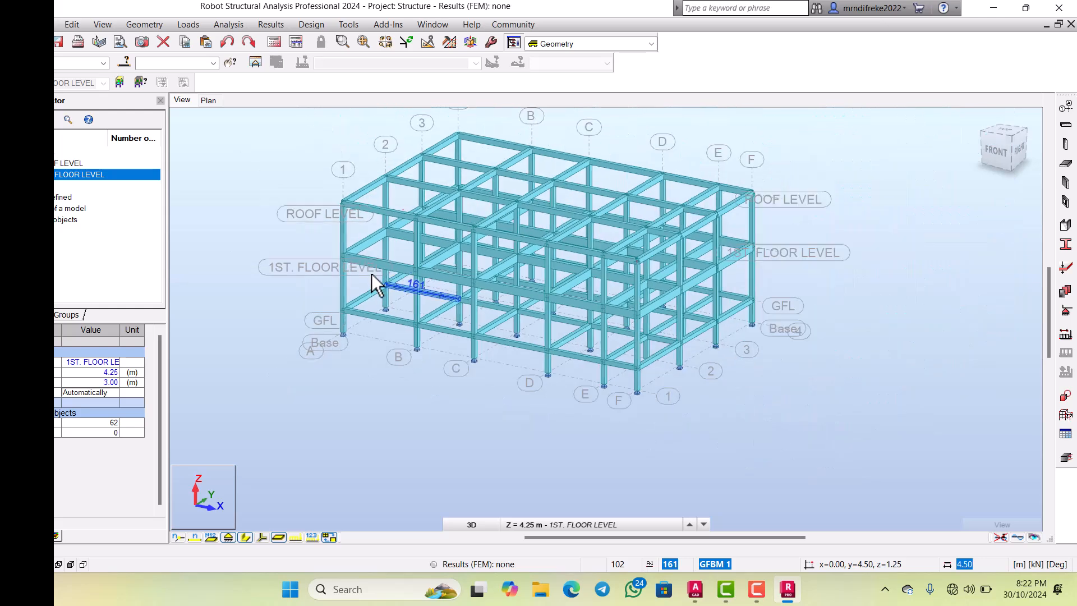
{"action": "scroll", "coordinate": [336, 265], "scroll_direction": "up", "scroll_amount": 2}
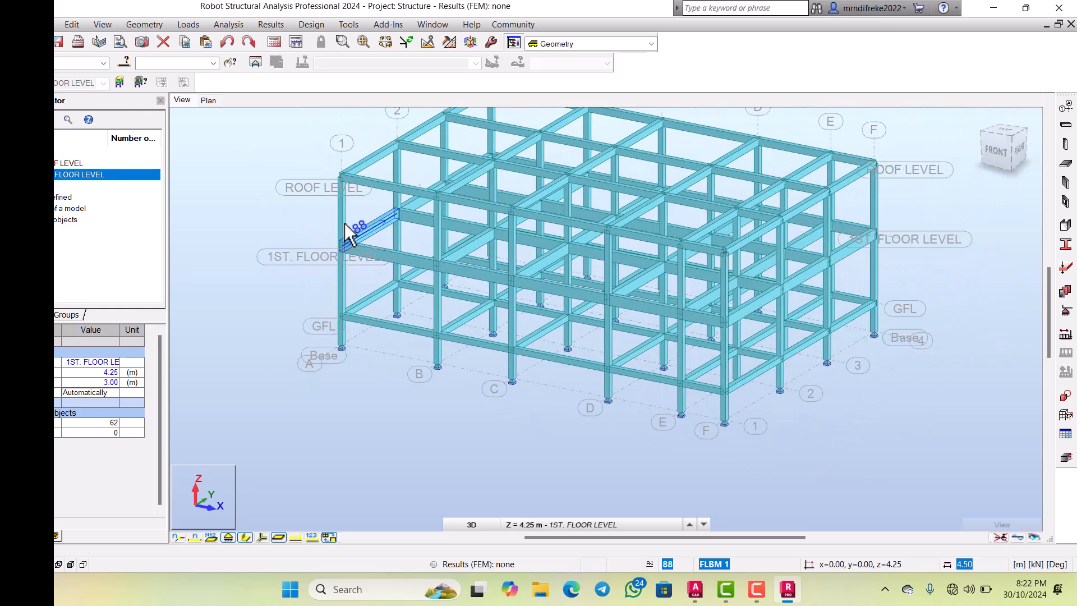
{"action": "scroll", "coordinate": [344, 235], "scroll_direction": "down", "scroll_amount": 3}
{"action": "scroll", "coordinate": [457, 298], "scroll_direction": "up", "scroll_amount": 5}
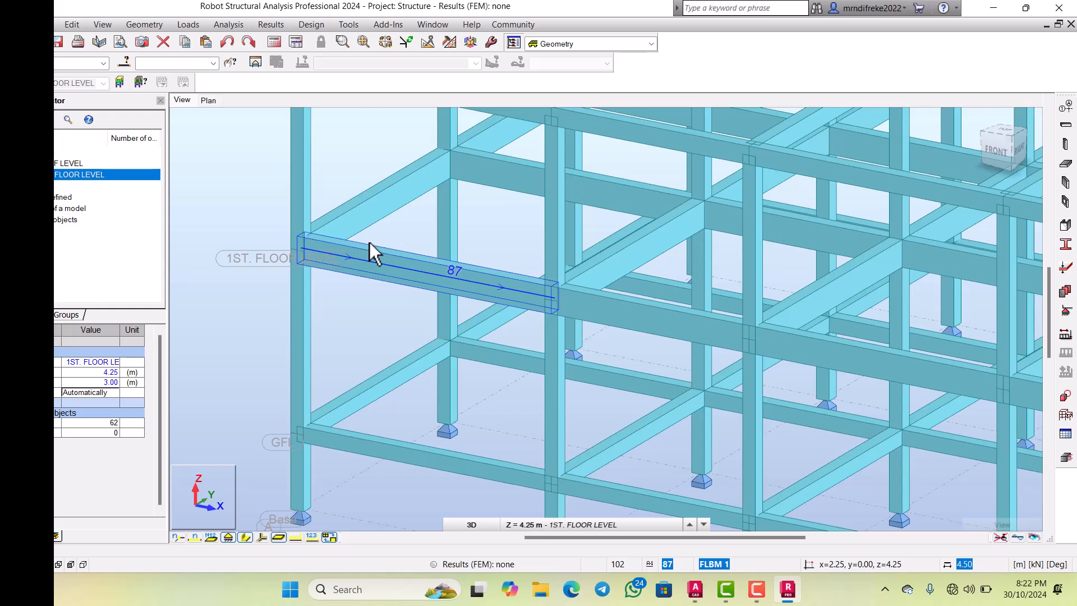
{"action": "left_click", "coordinate": [369, 242]}
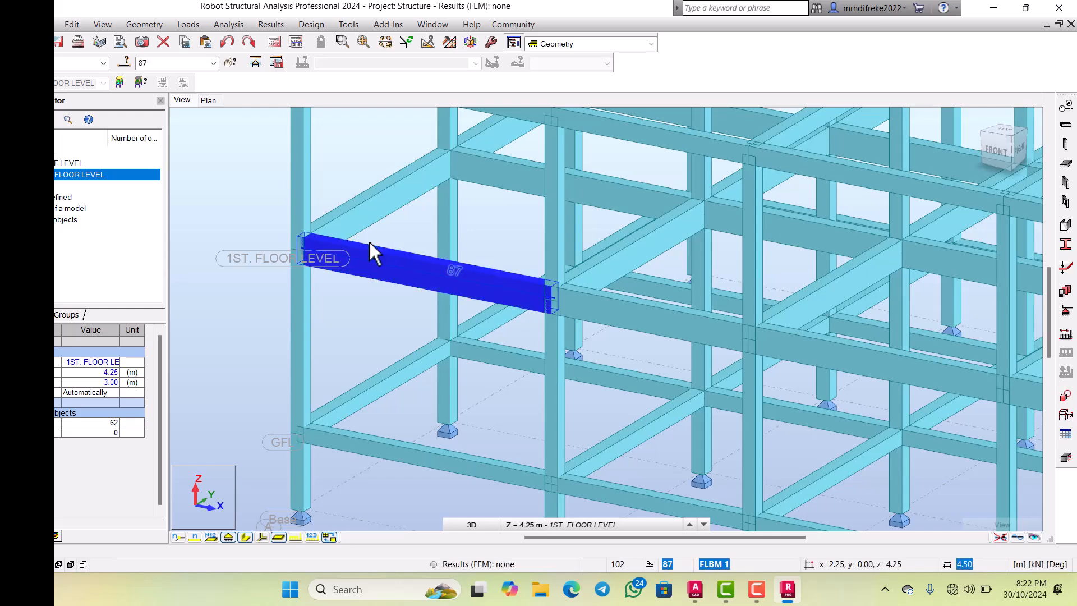
{"action": "right_click", "coordinate": [369, 241]}
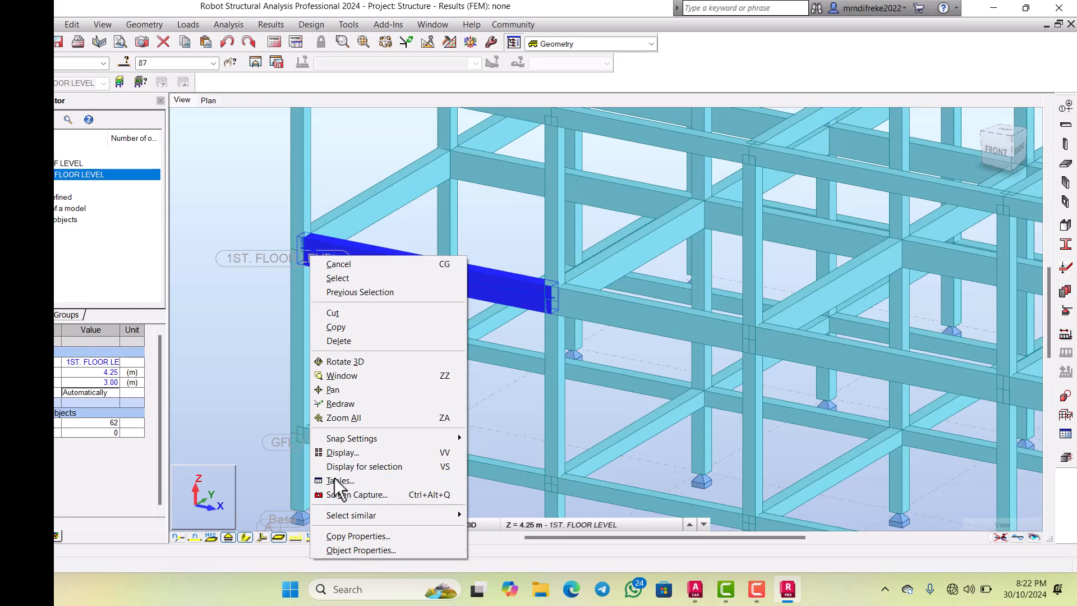
{"action": "mouse_move", "coordinate": [347, 515]}
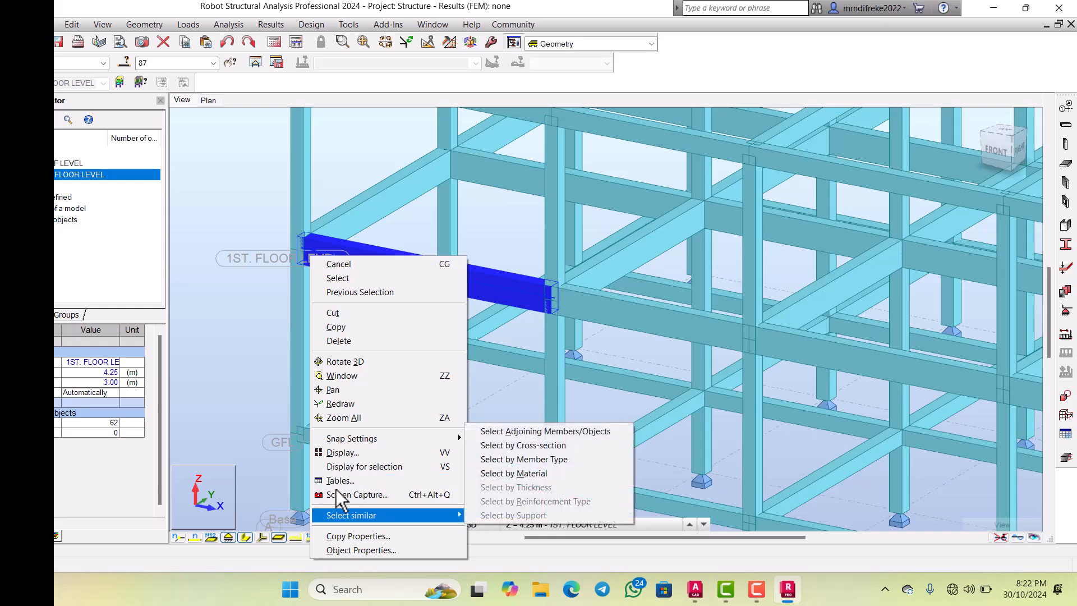
{"action": "left_click", "coordinate": [494, 425]}
{"action": "scroll", "coordinate": [419, 338], "scroll_direction": "down", "scroll_amount": 5}
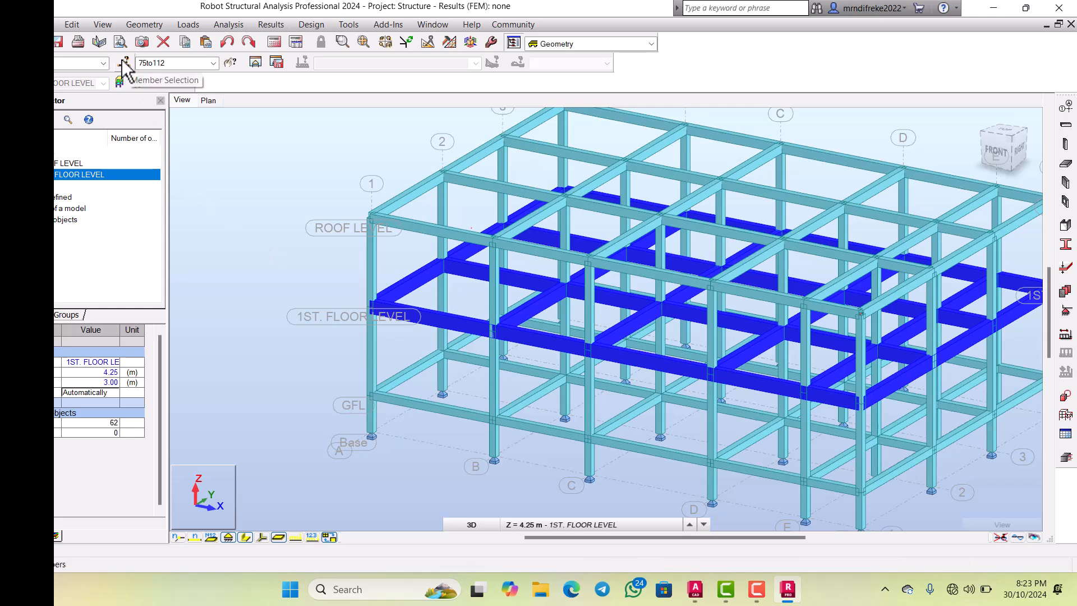
Step: Save the selected first-floor beams as a new member group named FLOOR BEAMS with a light grey colour
{"action": "left_click", "coordinate": [125, 62]}
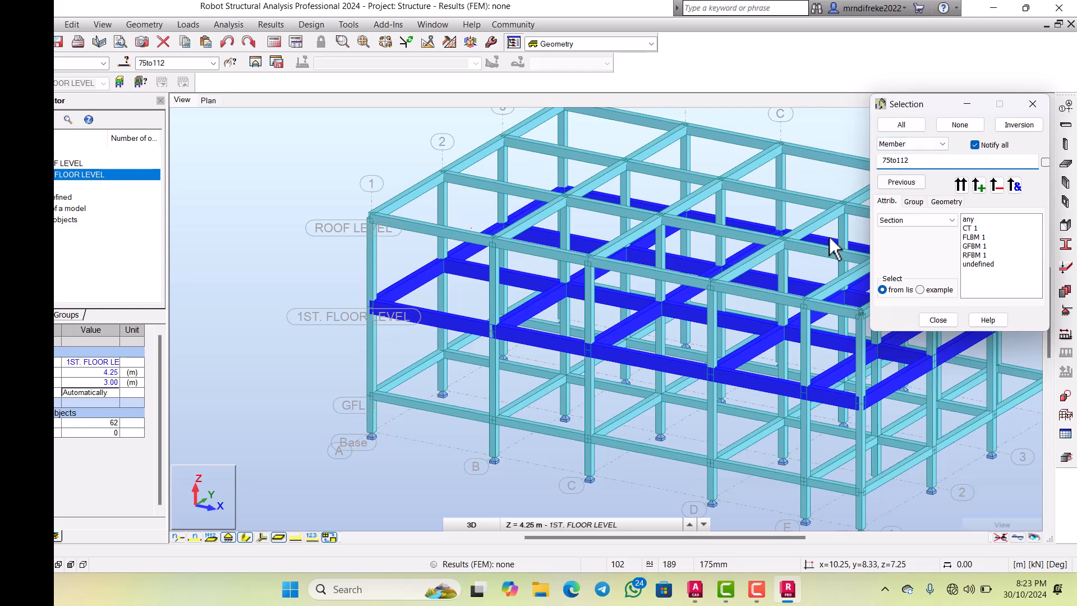
{"action": "left_click", "coordinate": [913, 200]}
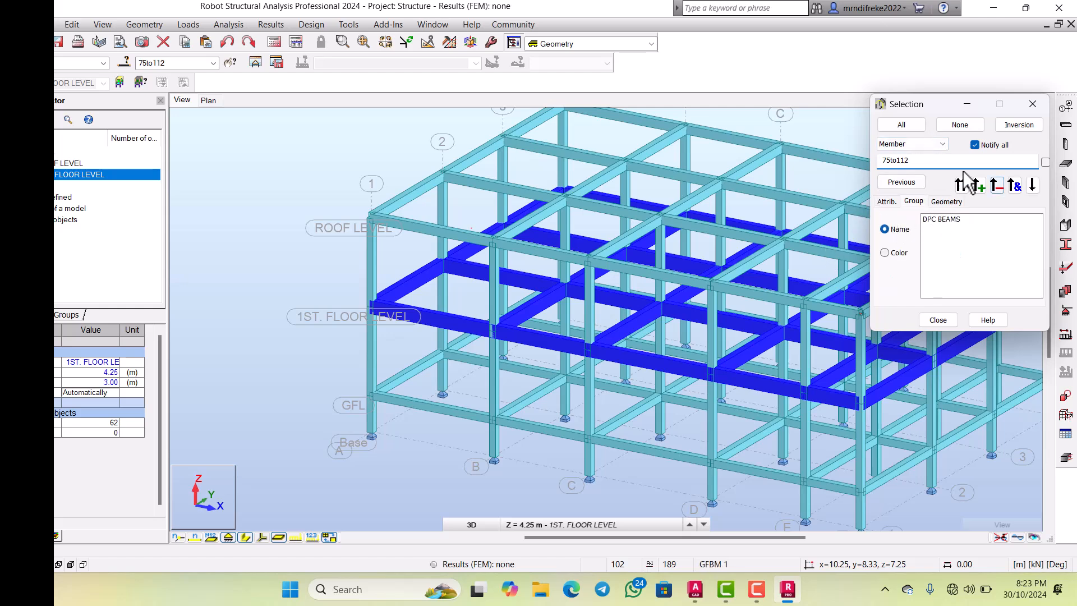
{"action": "left_click", "coordinate": [1032, 184]}
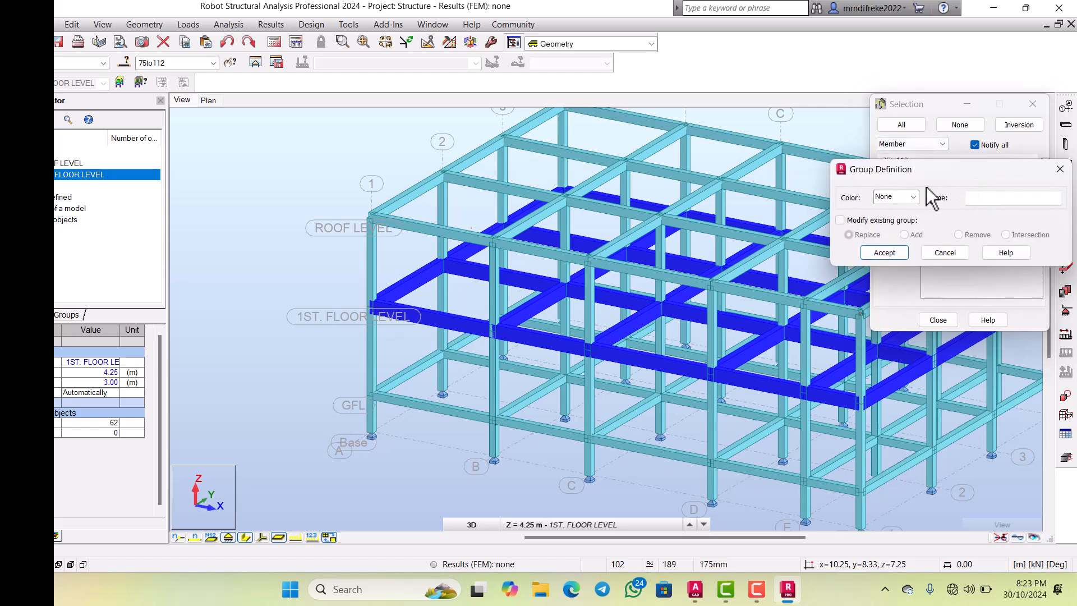
{"action": "left_click_drag", "start_coordinate": [922, 177], "coordinate": [775, 195]}
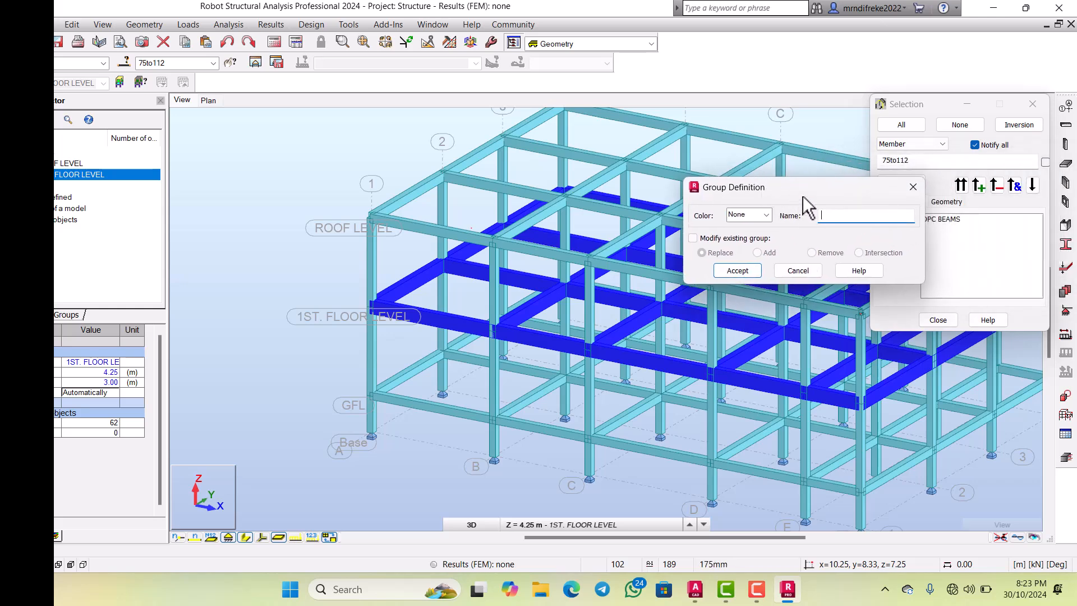
{"action": "type", "text": "LOOR BEAMS"}
{"action": "left_click", "coordinate": [728, 207]}
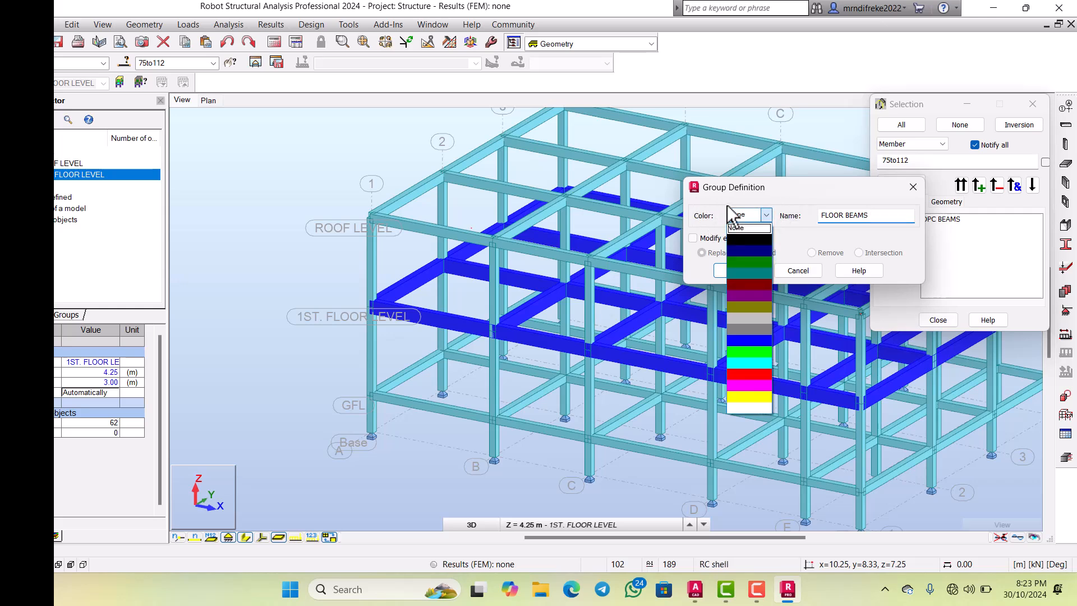
{"action": "left_click", "coordinate": [714, 301]}
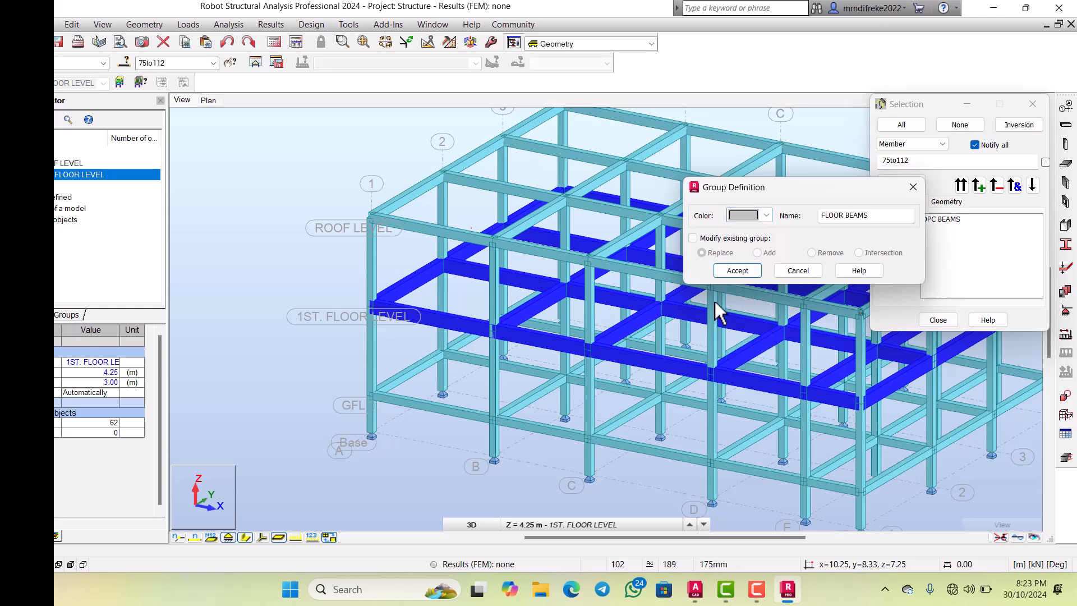
{"action": "left_click", "coordinate": [711, 262]}
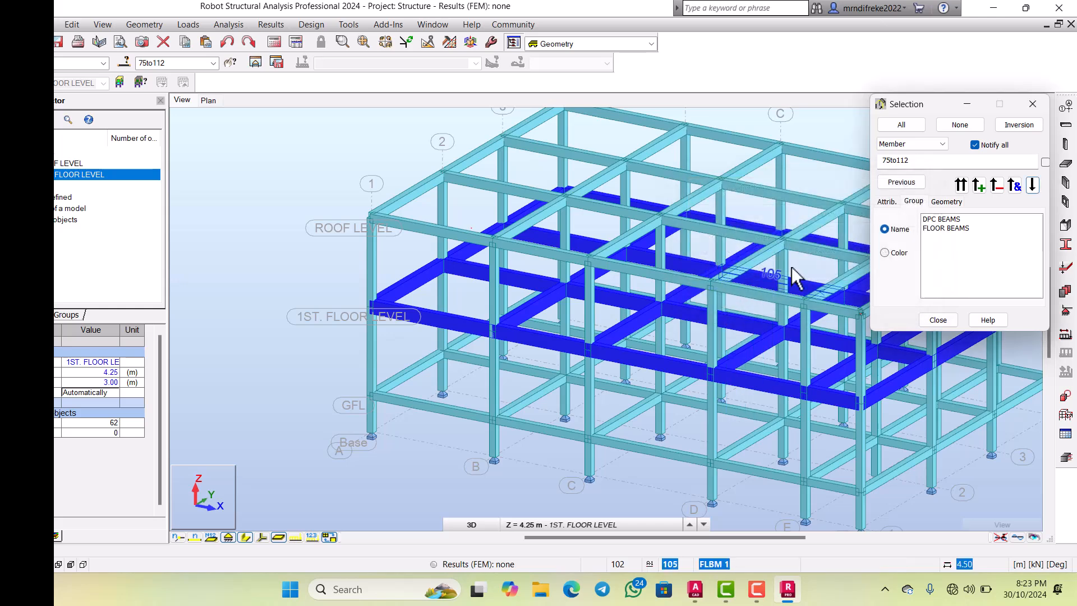
{"action": "key", "text": "Escape"}
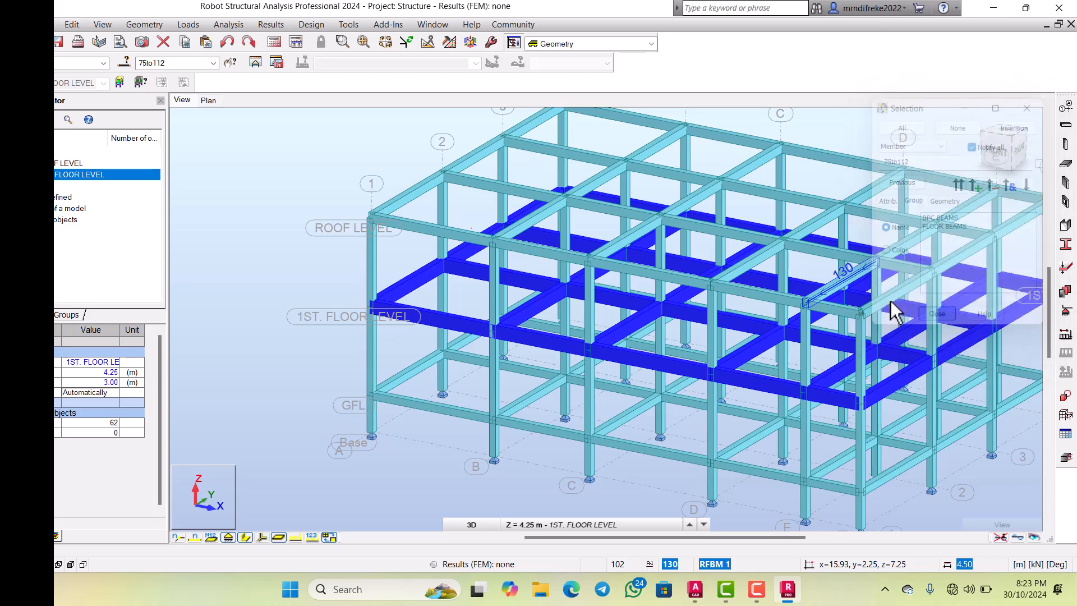
Step: Choose the ROOF LEVEL story and select all members sharing the cross-section of its A–B beam on gridline 1
{"action": "left_click", "coordinate": [69, 161]}
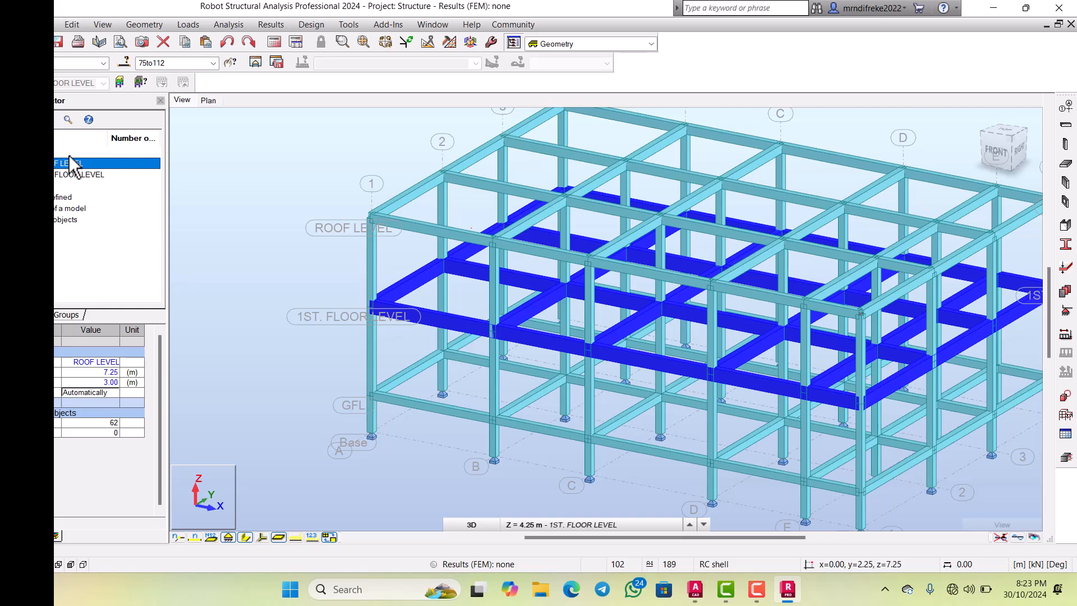
{"action": "left_click", "coordinate": [396, 215]}
{"action": "right_click", "coordinate": [395, 219]}
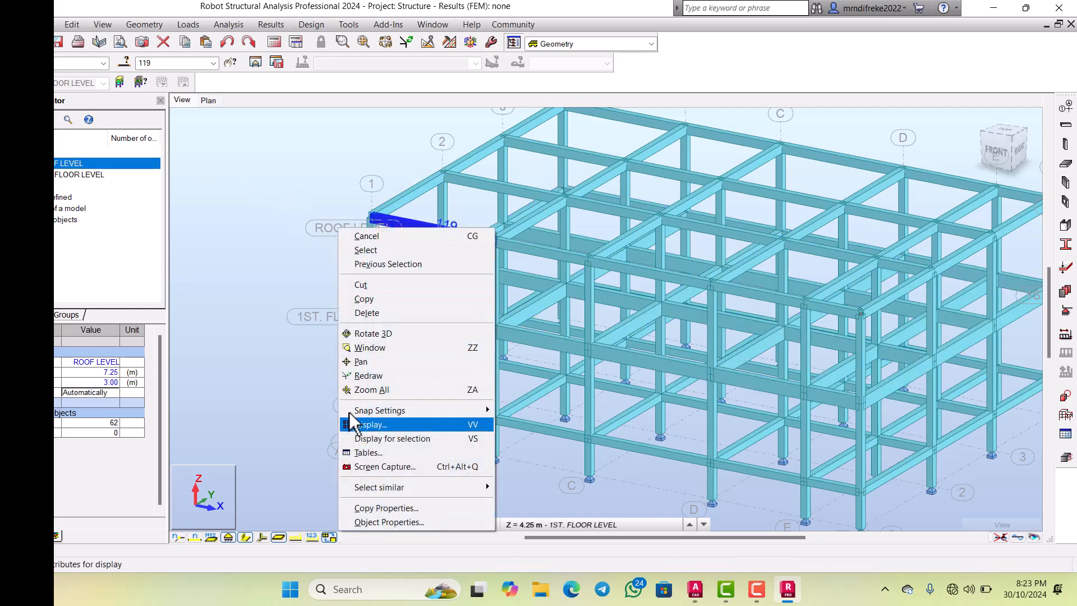
{"action": "mouse_move", "coordinate": [371, 487]}
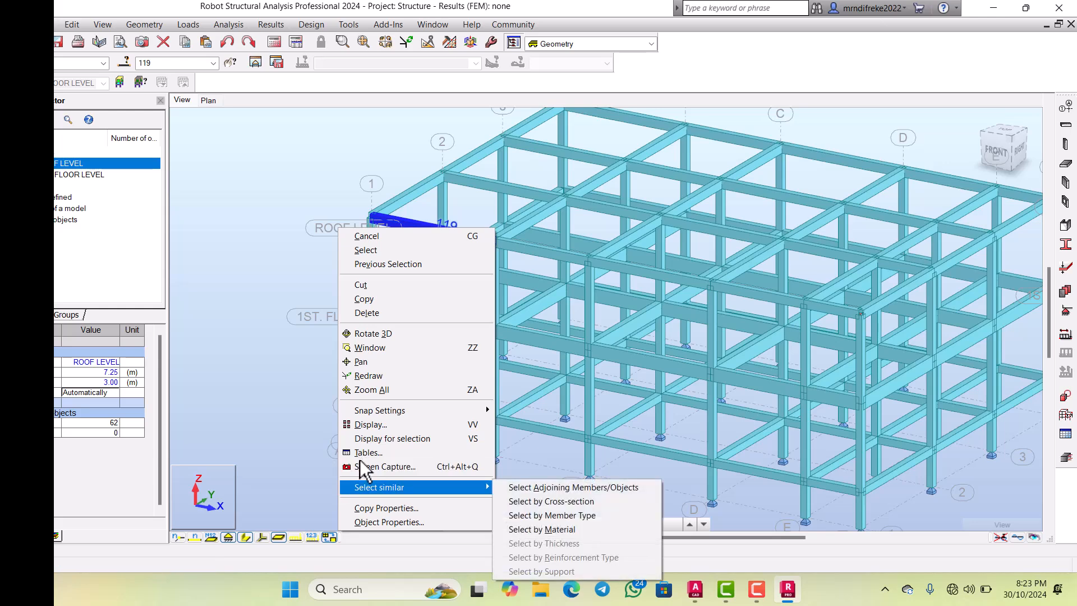
{"action": "left_click", "coordinate": [551, 501]}
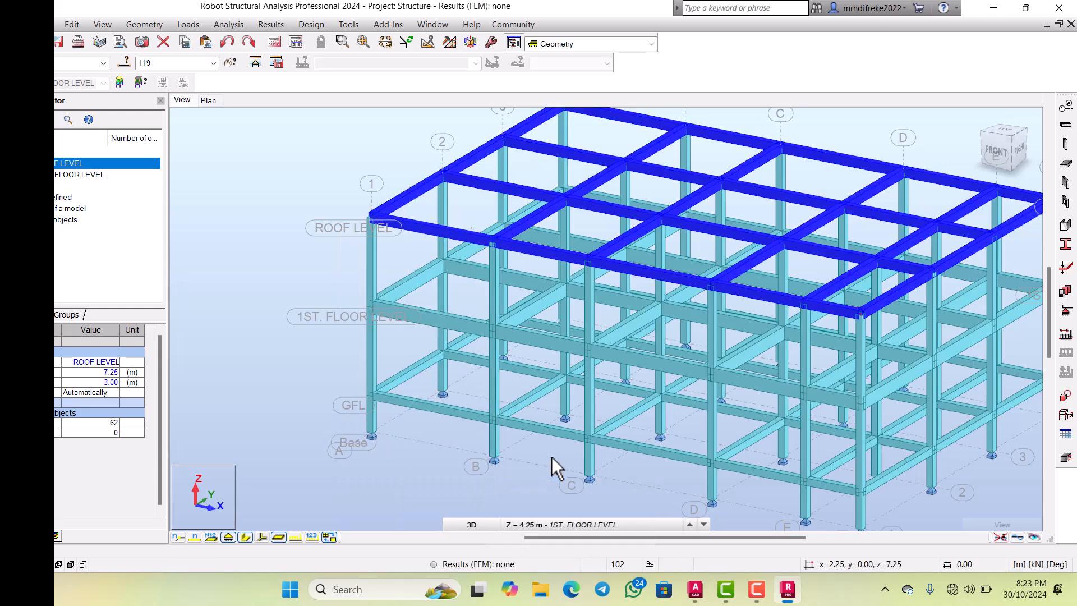
Step: Save the selected roof-level beams as a new member group named ROOF BEAMS with an olive colour
{"action": "left_click", "coordinate": [118, 60]}
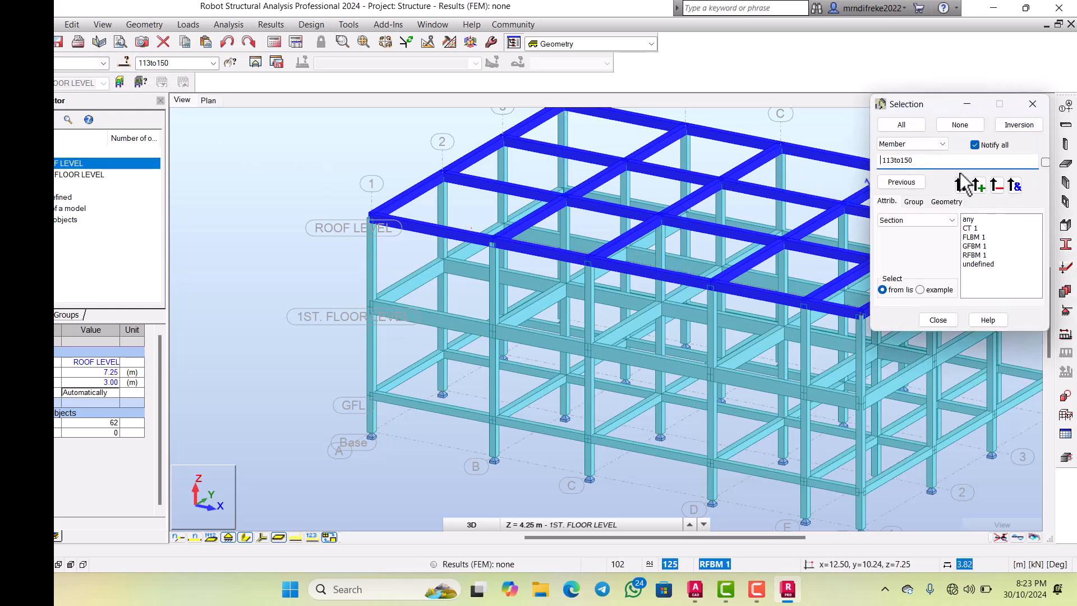
{"action": "left_click", "coordinate": [988, 126]}
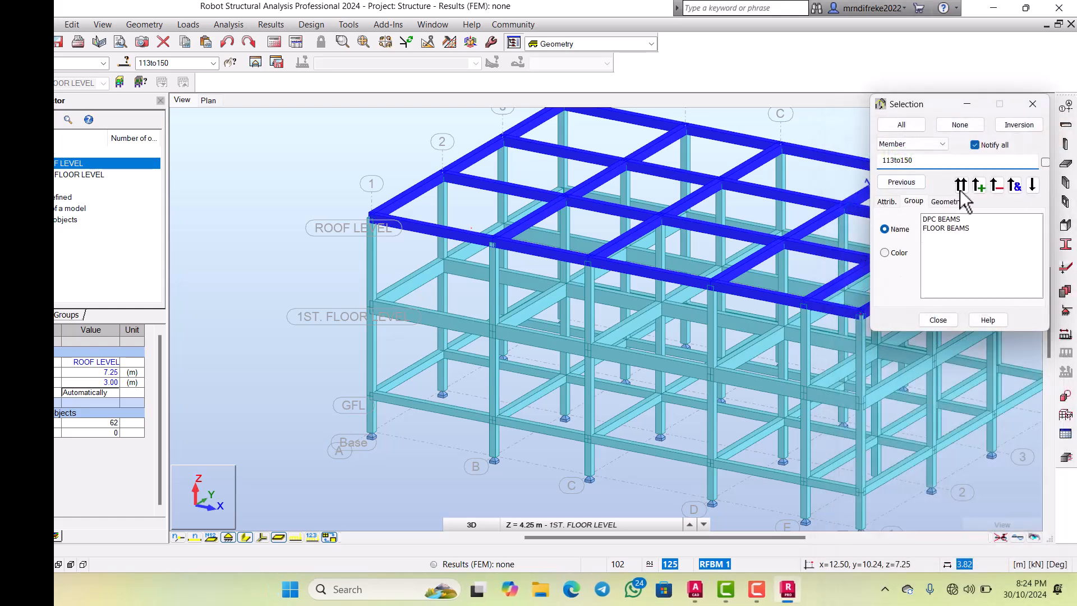
{"action": "left_click", "coordinate": [979, 185]}
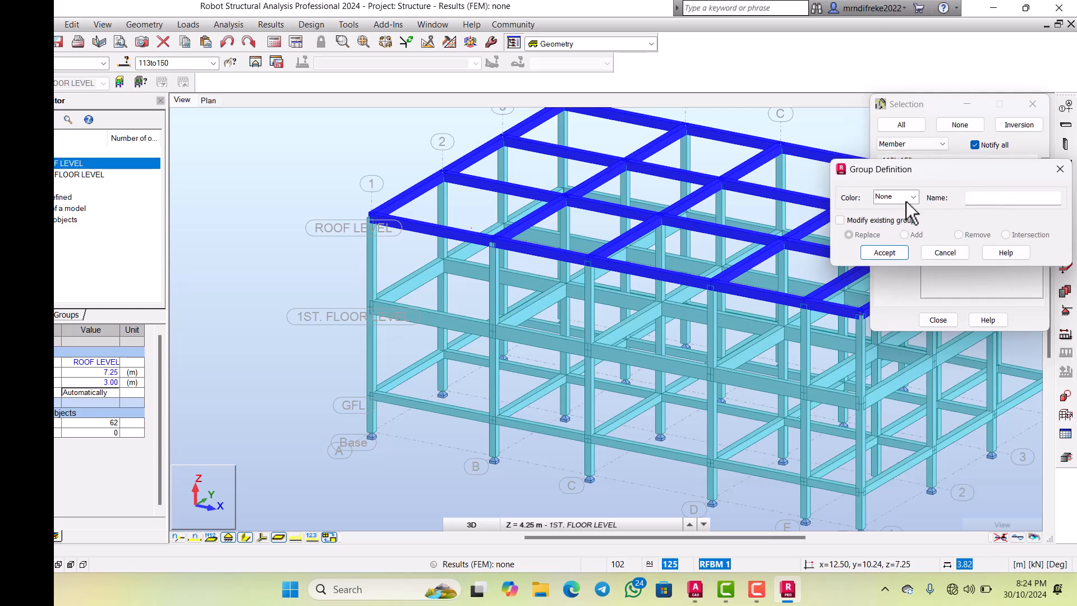
{"action": "left_click_drag", "start_coordinate": [899, 168], "coordinate": [755, 172]}
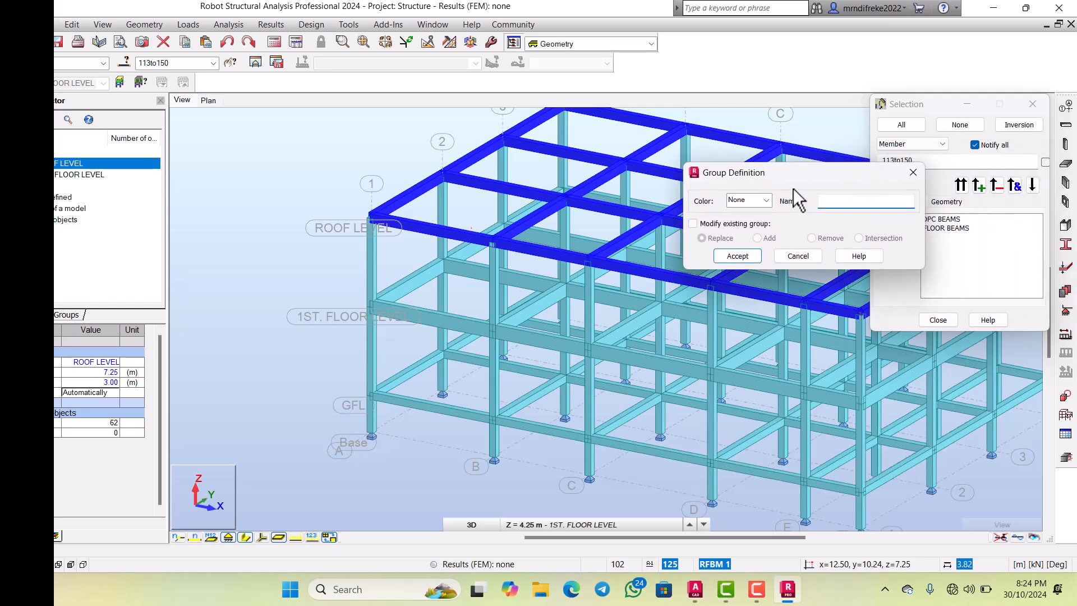
{"action": "type", "text": "ROOF BEAMS"}
{"action": "left_click", "coordinate": [724, 194]}
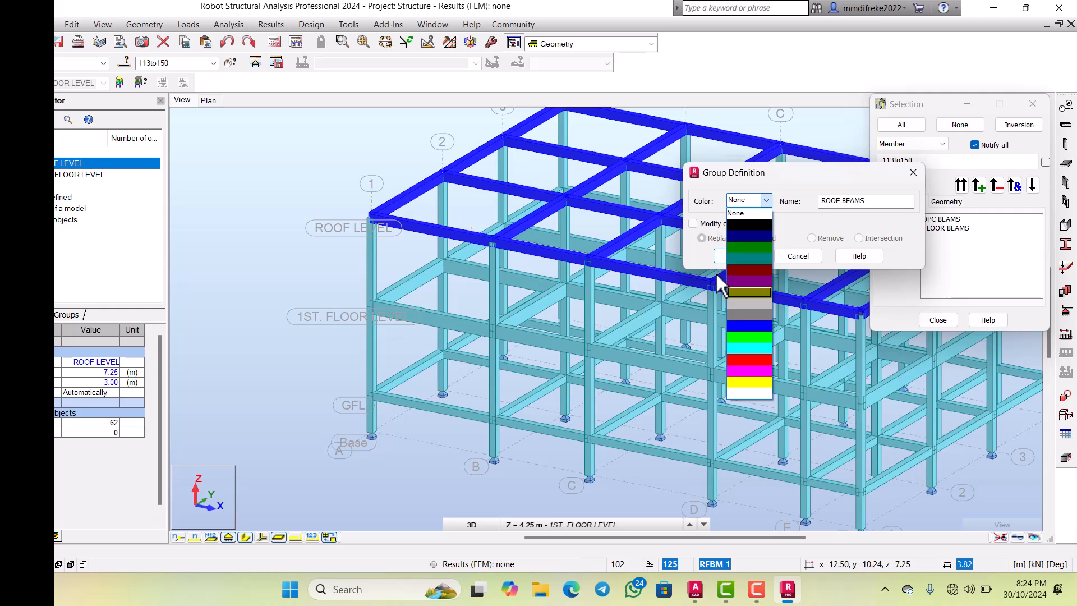
{"action": "left_click", "coordinate": [729, 291]}
{"action": "left_click", "coordinate": [722, 255]}
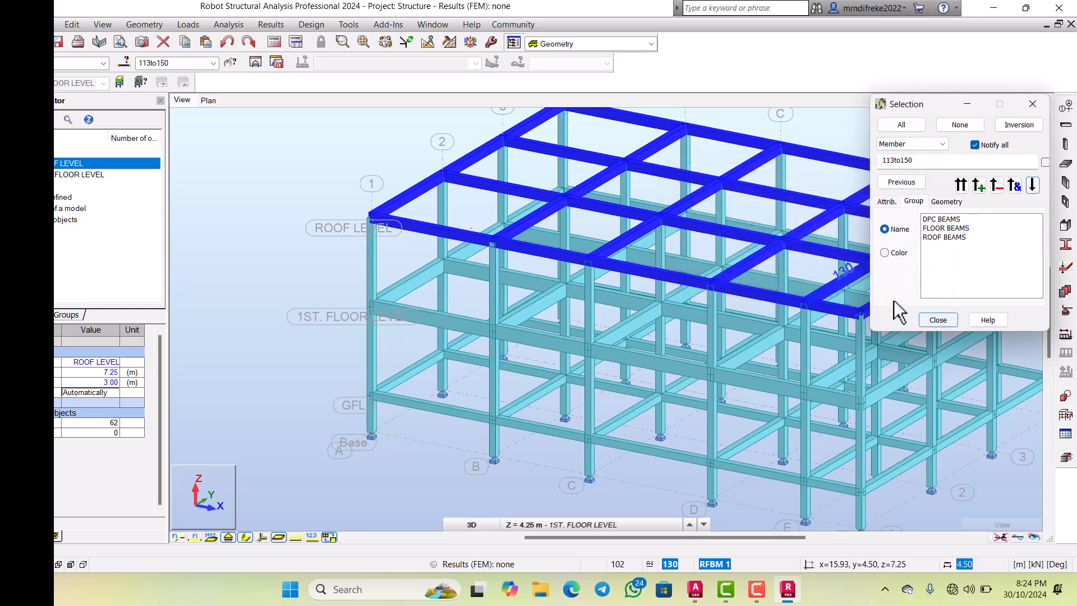
{"action": "left_click", "coordinate": [938, 320]}
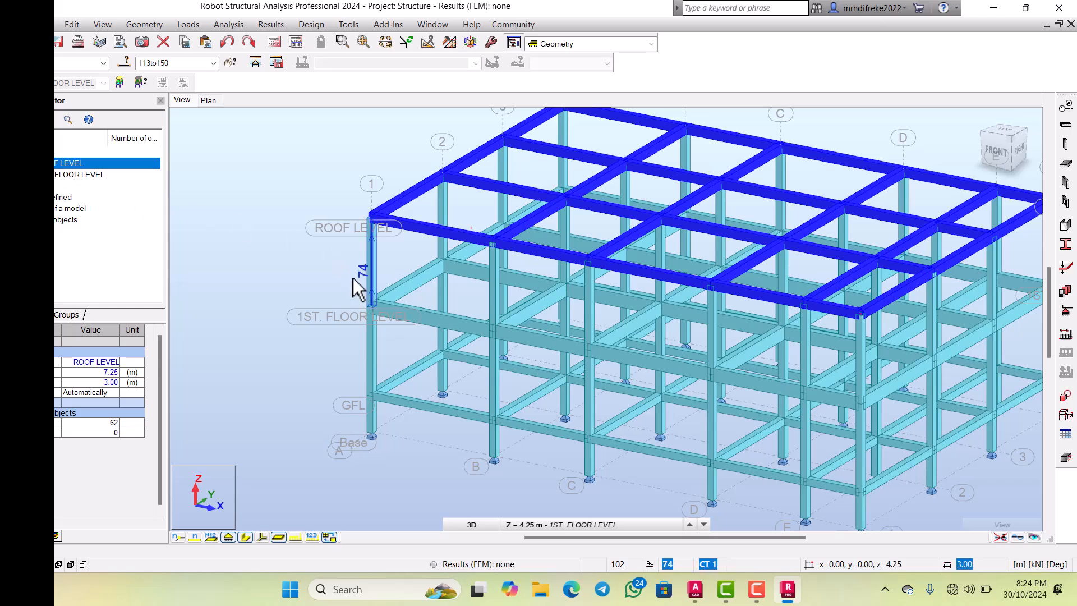
Step: Select all members sharing the cross-section of the column at gridlines A and 1 below the first floor
{"action": "left_click", "coordinate": [358, 331]}
{"action": "right_click", "coordinate": [358, 331]}
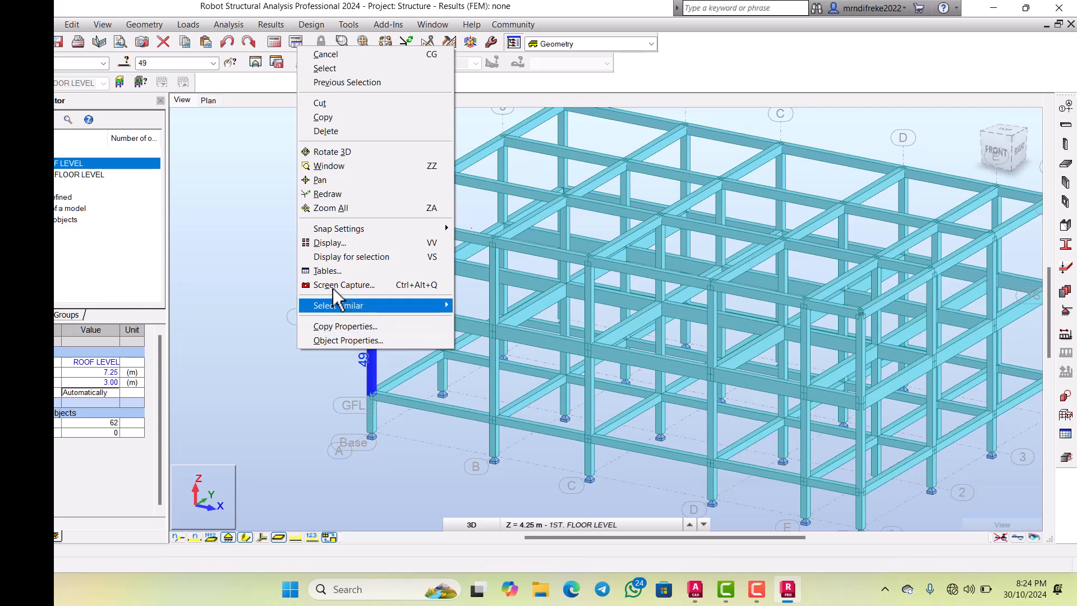
{"action": "mouse_move", "coordinate": [324, 292]}
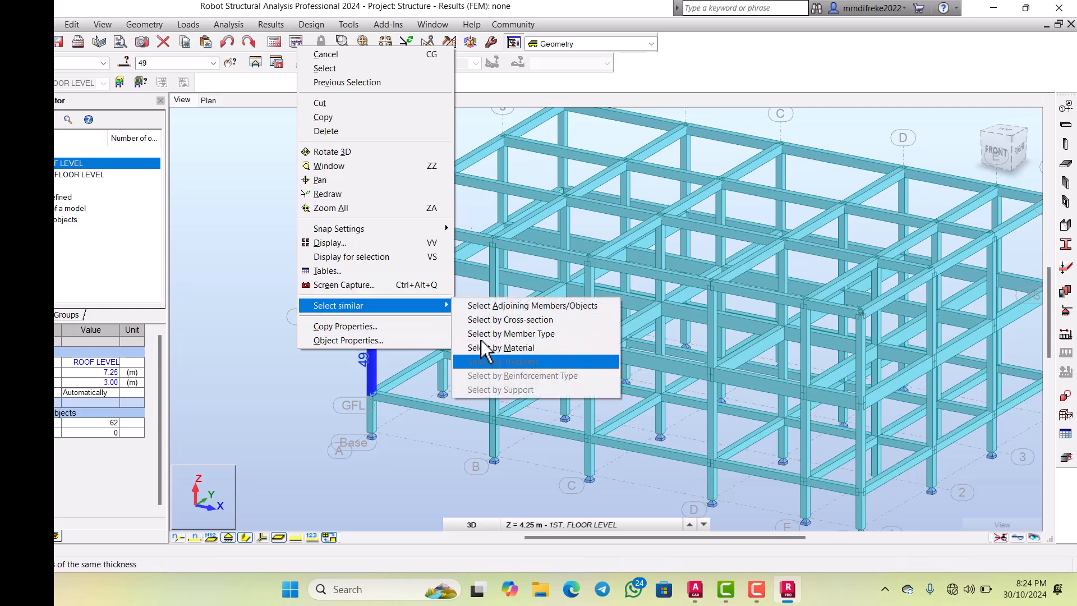
{"action": "left_click", "coordinate": [486, 306]}
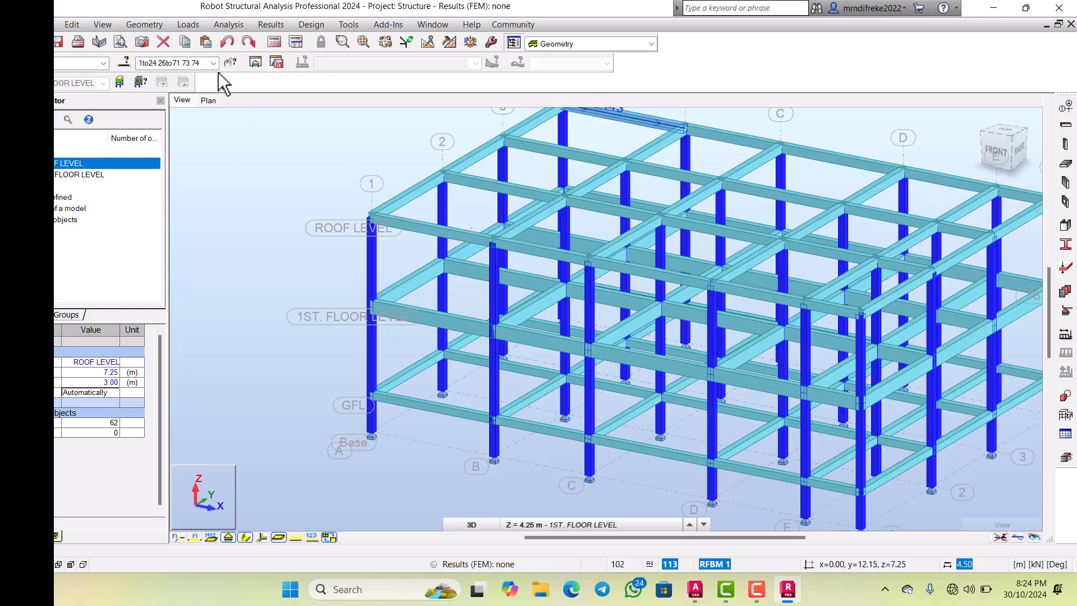
Step: Save the selected columns as a new member group named COLUMNS with a light grey colour, and clear the selection
{"action": "left_click", "coordinate": [125, 63]}
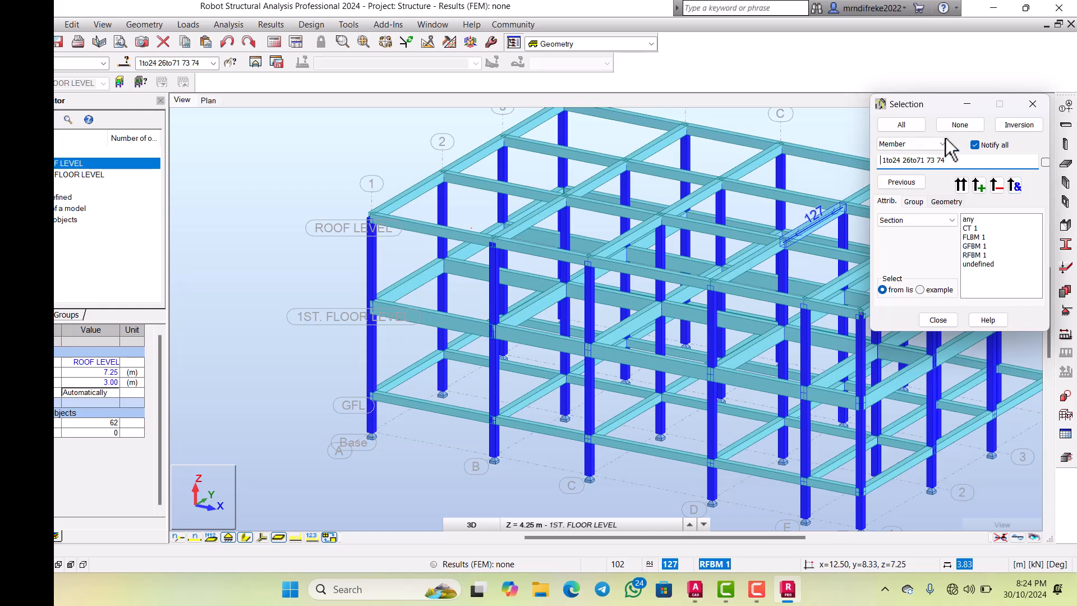
{"action": "left_click", "coordinate": [913, 201]}
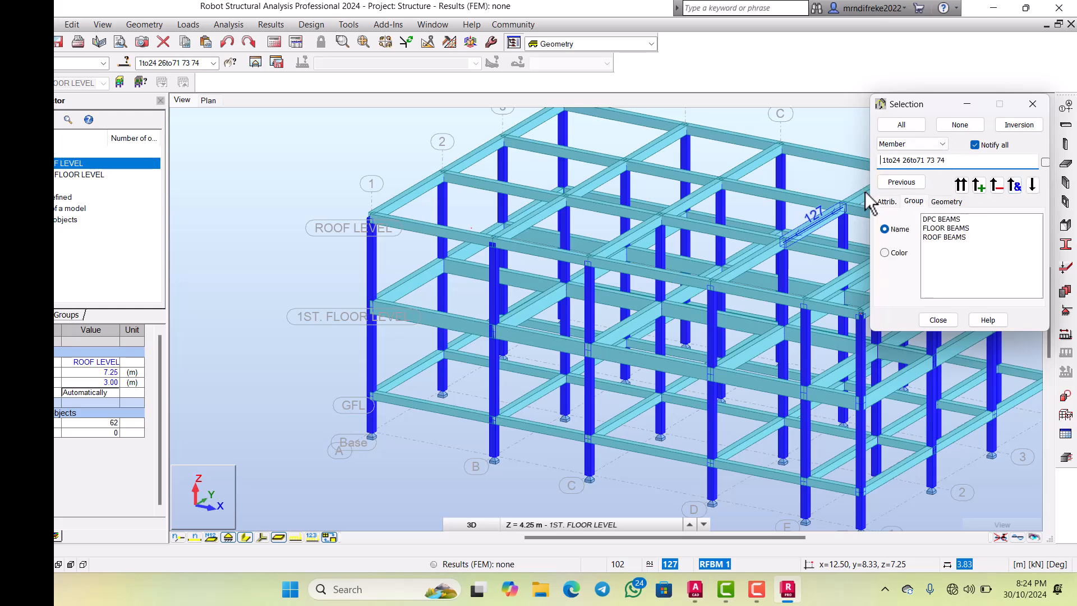
{"action": "left_click", "coordinate": [980, 184]}
{"action": "left_click_drag", "start_coordinate": [904, 168], "coordinate": [716, 182]}
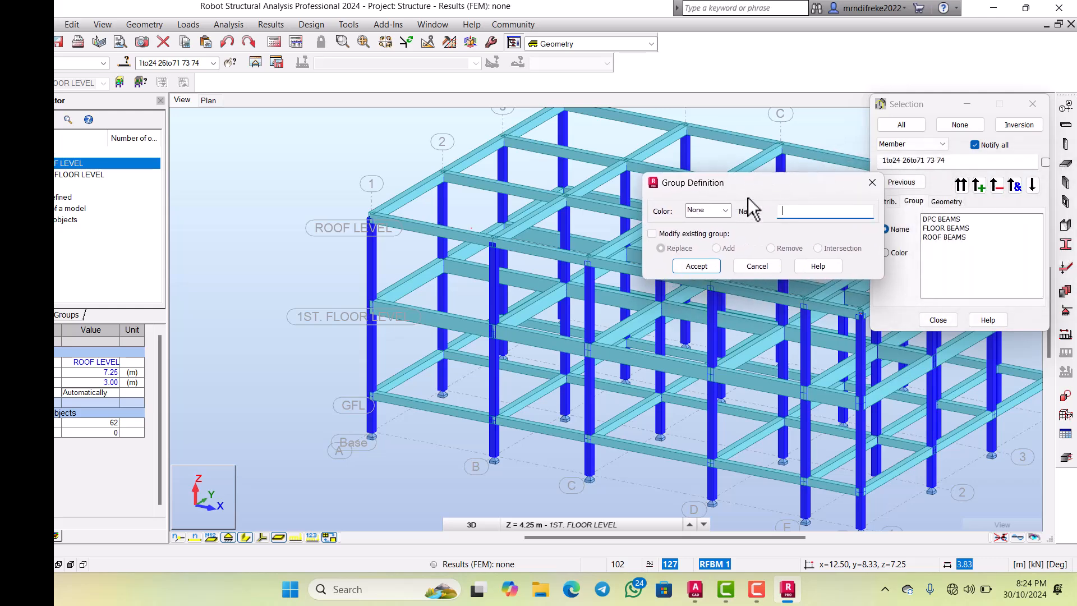
{"action": "type", "text": "COLUMNS"}
{"action": "left_click", "coordinate": [691, 204]}
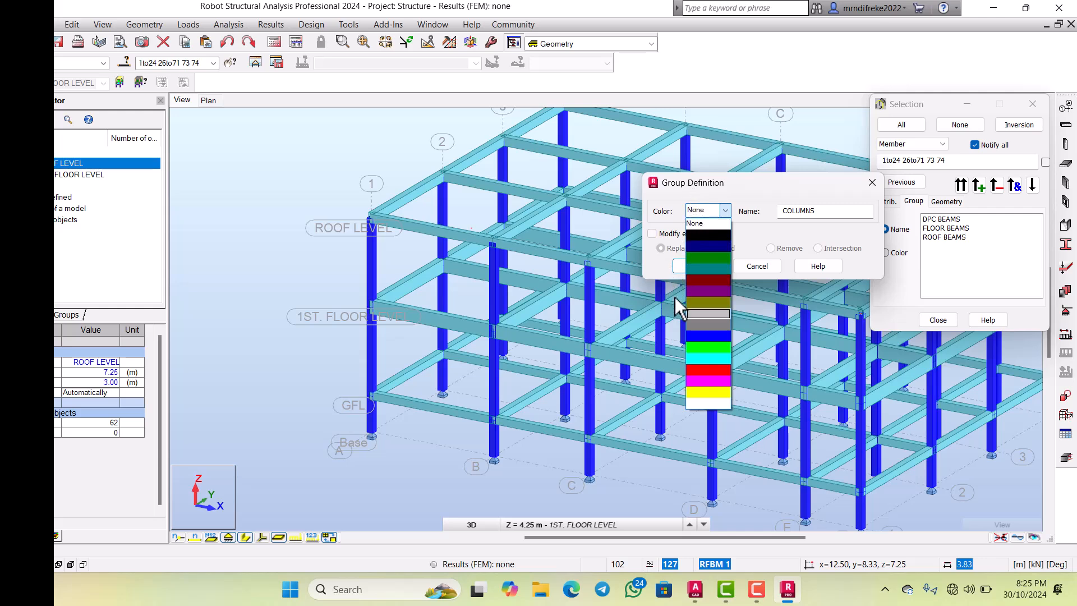
{"action": "left_click", "coordinate": [690, 313]}
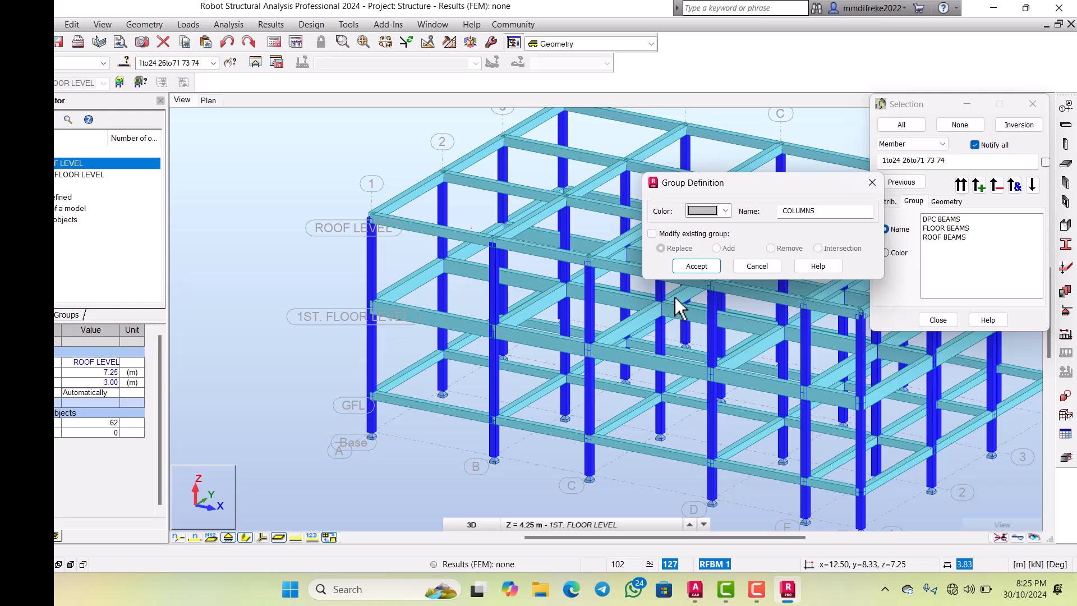
{"action": "left_click", "coordinate": [675, 262]}
{"action": "left_click", "coordinate": [673, 258]}
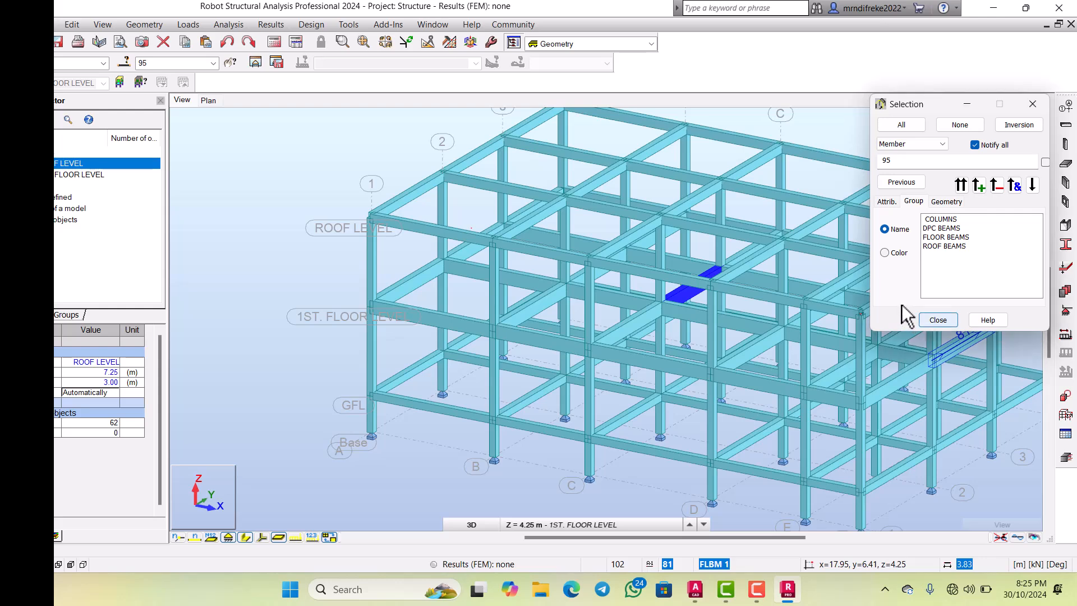
{"action": "left_click", "coordinate": [938, 320]}
{"action": "scroll", "coordinate": [476, 240], "scroll_direction": "down", "scroll_amount": 2}
{"action": "left_click", "coordinate": [349, 181]}
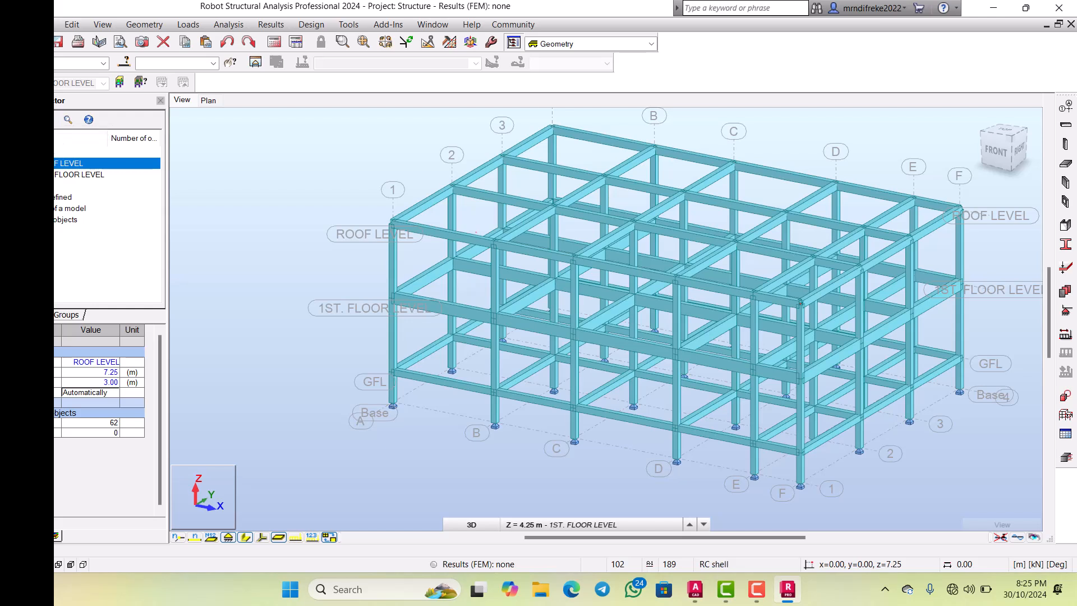
Step: Show the saved groups and review the member lists of DPC BEAMS, FLOOR BEAMS, ROOF BEAMS and COLUMNS in turn
{"action": "left_click", "coordinate": [63, 313]}
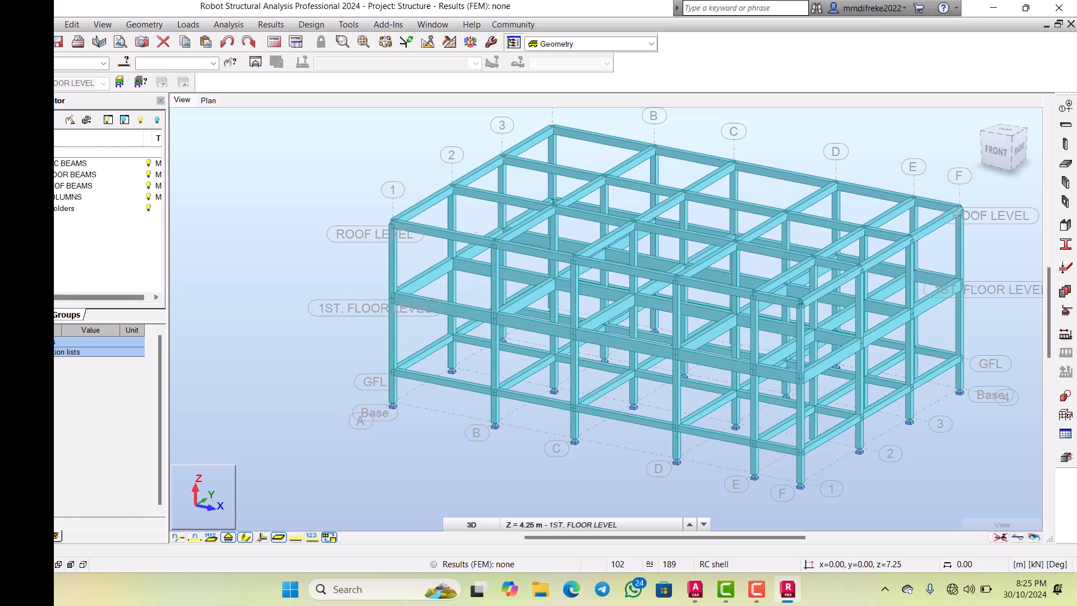
{"action": "left_click", "coordinate": [70, 163]}
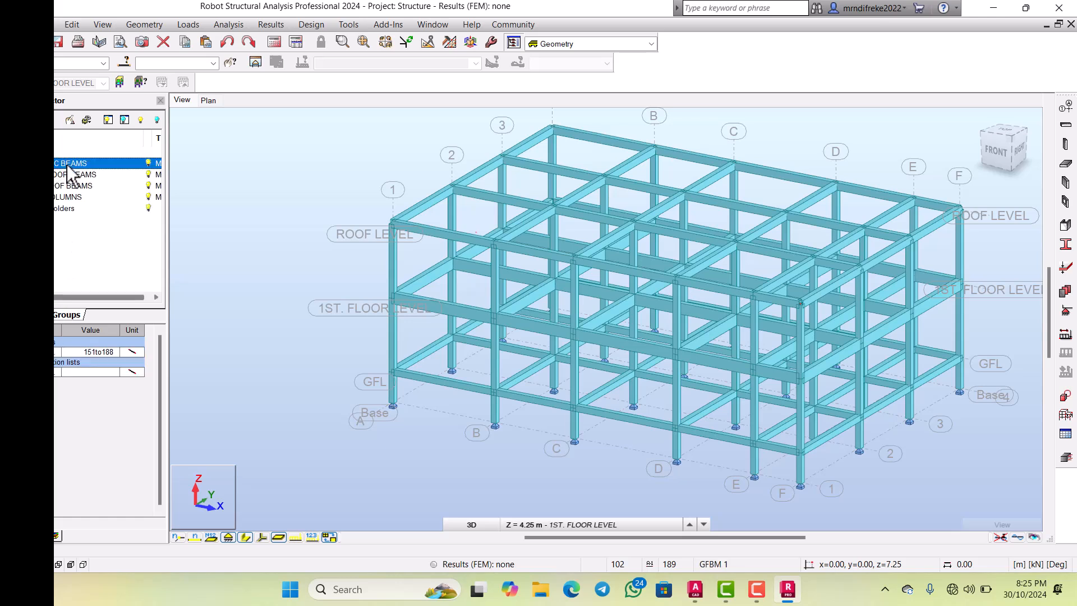
{"action": "left_click", "coordinate": [70, 175]}
{"action": "left_click", "coordinate": [71, 186]}
{"action": "left_click", "coordinate": [70, 197]}
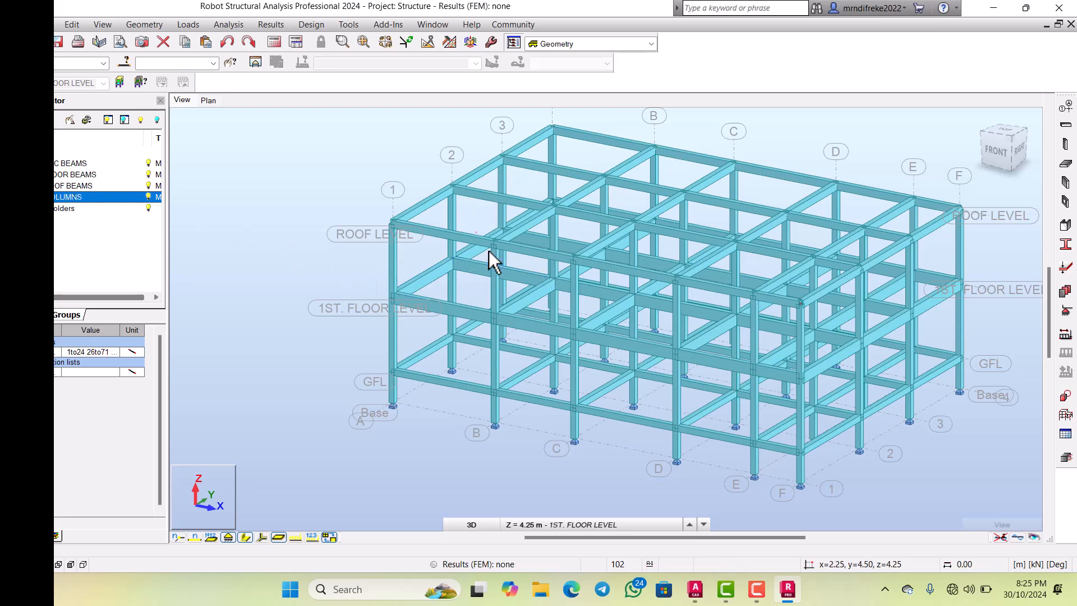
{"action": "scroll", "coordinate": [489, 251], "scroll_direction": "down", "scroll_amount": 3}
{"action": "scroll", "coordinate": [552, 270], "scroll_direction": "up", "scroll_amount": 4}
{"action": "scroll", "coordinate": [594, 246], "scroll_direction": "down", "scroll_amount": 2}
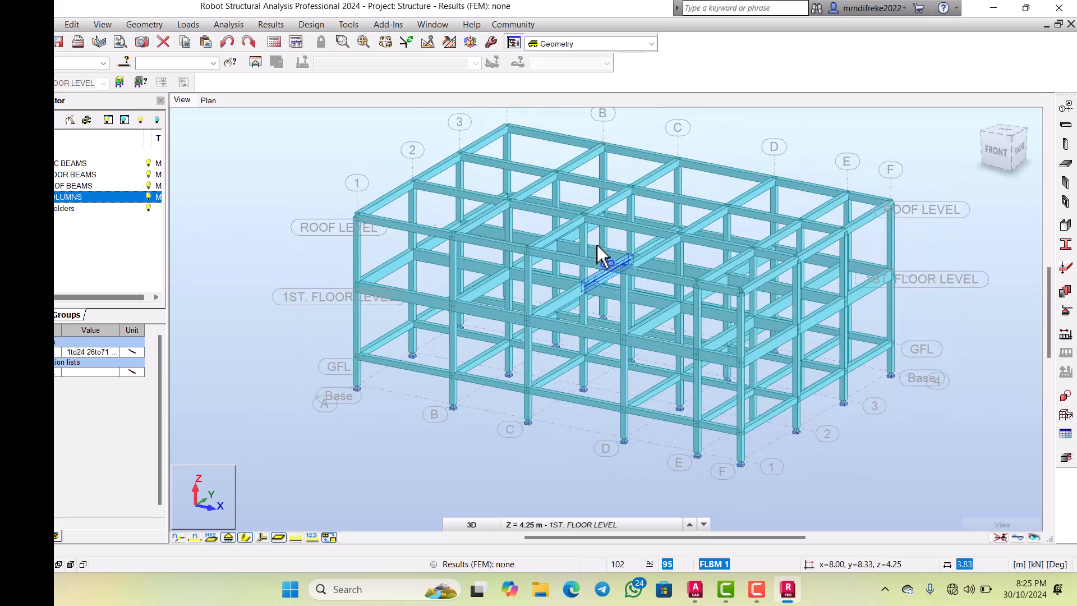
{"action": "scroll", "coordinate": [711, 285], "scroll_direction": "up", "scroll_amount": 4}
{"action": "scroll", "coordinate": [711, 258], "scroll_direction": "down", "scroll_amount": 4}
{"action": "scroll", "coordinate": [639, 317], "scroll_direction": "up", "scroll_amount": 1}
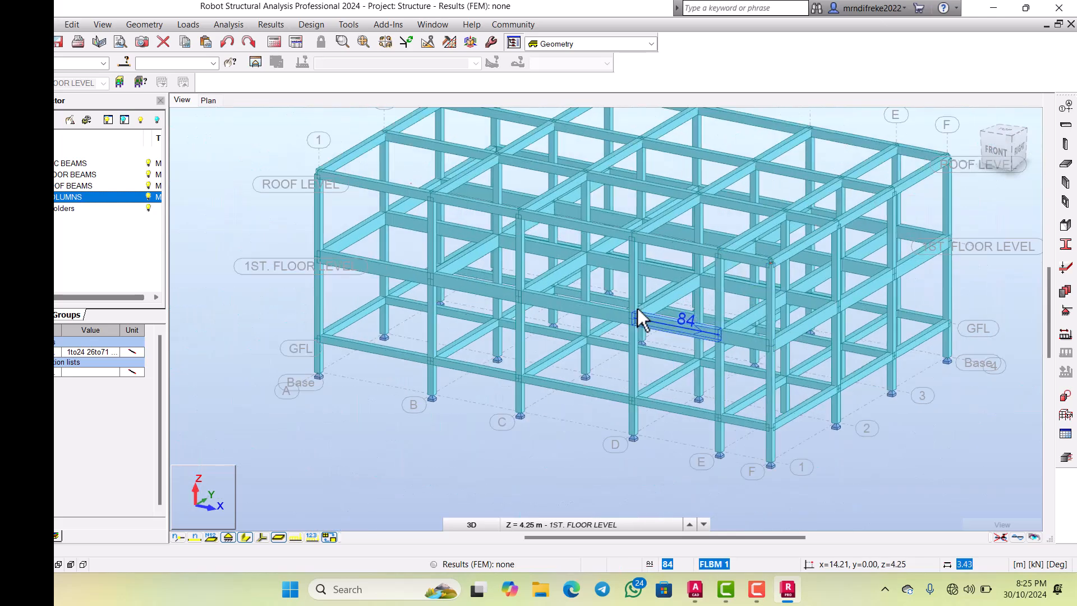
{"action": "scroll", "coordinate": [639, 318], "scroll_direction": "down", "scroll_amount": 1}
{"action": "scroll", "coordinate": [563, 308], "scroll_direction": "up", "scroll_amount": 2}
{"action": "scroll", "coordinate": [601, 303], "scroll_direction": "down", "scroll_amount": 2}
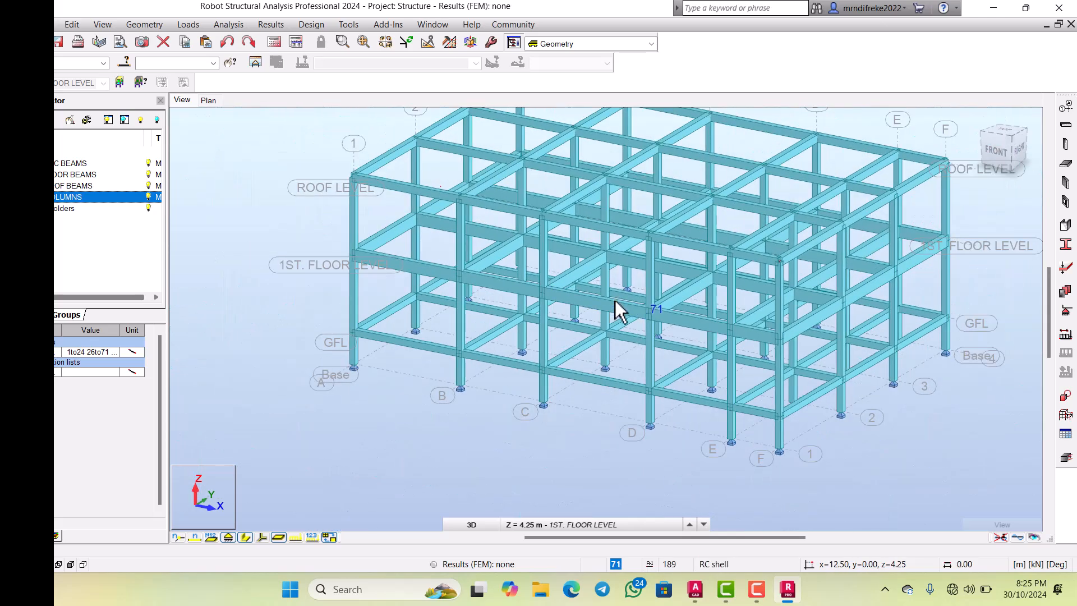
{"action": "scroll", "coordinate": [577, 313], "scroll_direction": "down", "scroll_amount": 2}
{"action": "scroll", "coordinate": [573, 315], "scroll_direction": "up", "scroll_amount": 2}
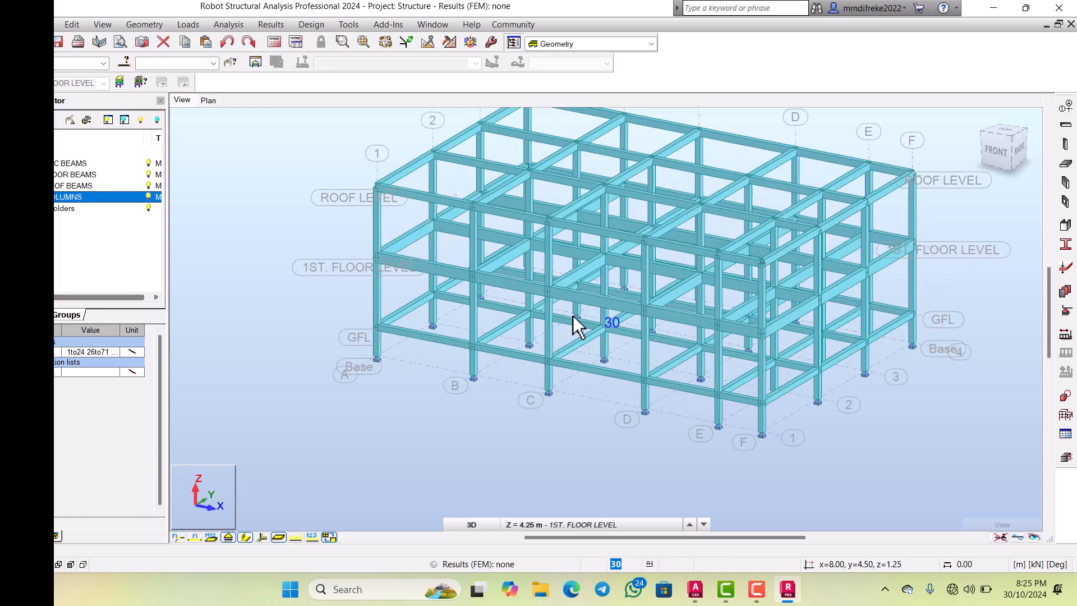
{"action": "scroll", "coordinate": [539, 370], "scroll_direction": "up", "scroll_amount": 3}
{"action": "scroll", "coordinate": [521, 370], "scroll_direction": "down", "scroll_amount": 1}
{"action": "scroll", "coordinate": [519, 376], "scroll_direction": "up", "scroll_amount": 1}
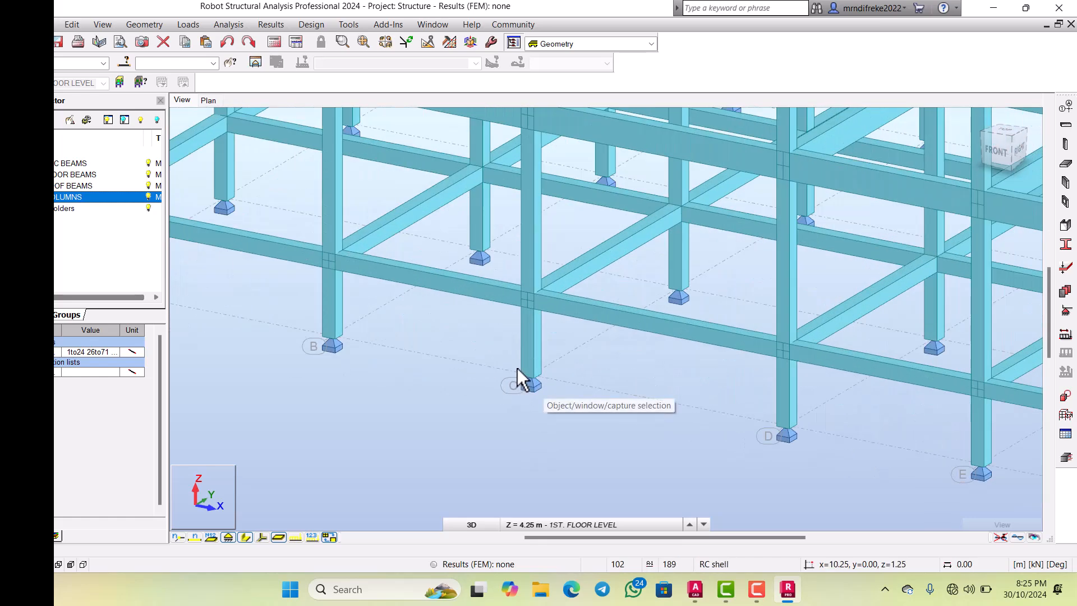
{"action": "scroll", "coordinate": [516, 367], "scroll_direction": "down", "scroll_amount": 3}
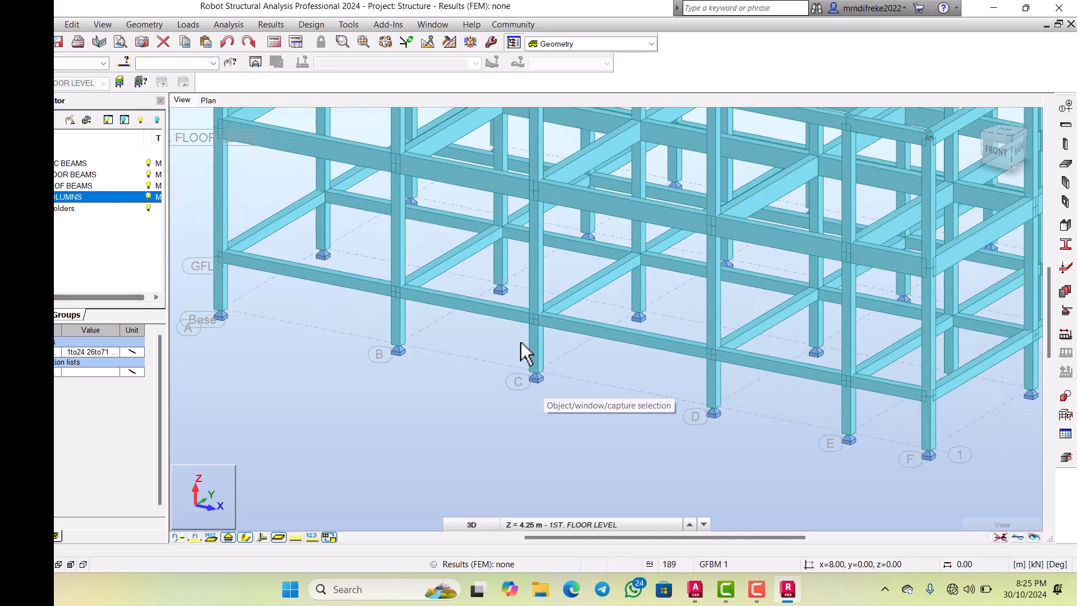
{"action": "scroll", "coordinate": [471, 308], "scroll_direction": "up", "scroll_amount": 2}
{"action": "scroll", "coordinate": [478, 309], "scroll_direction": "down", "scroll_amount": 1}
{"action": "scroll", "coordinate": [463, 297], "scroll_direction": "down", "scroll_amount": 3}
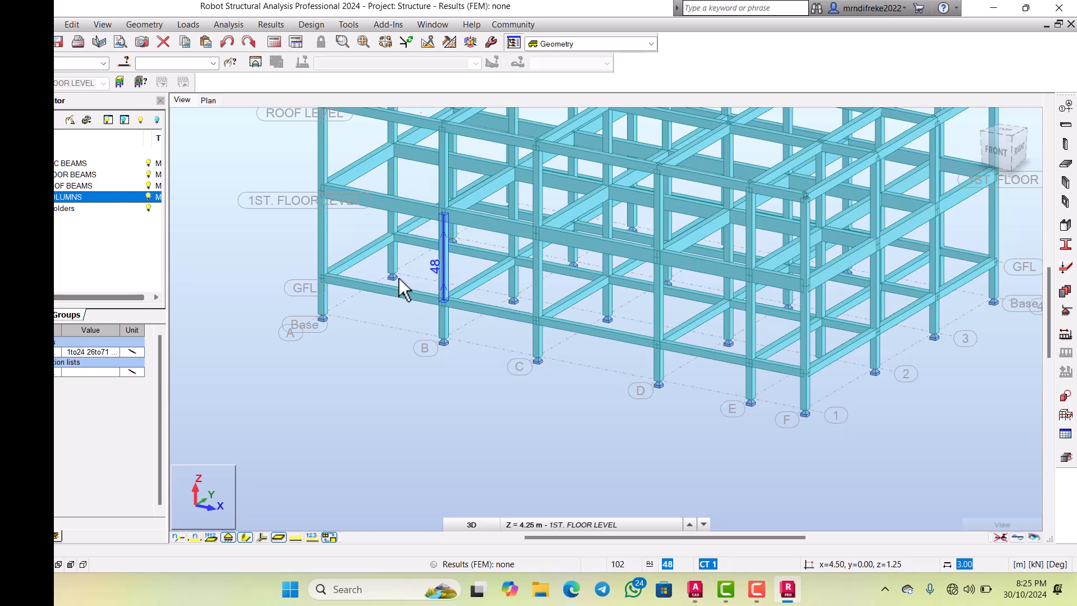
{"action": "scroll", "coordinate": [440, 264], "scroll_direction": "down", "scroll_amount": 2}
{"action": "scroll", "coordinate": [505, 269], "scroll_direction": "down", "scroll_amount": 1}
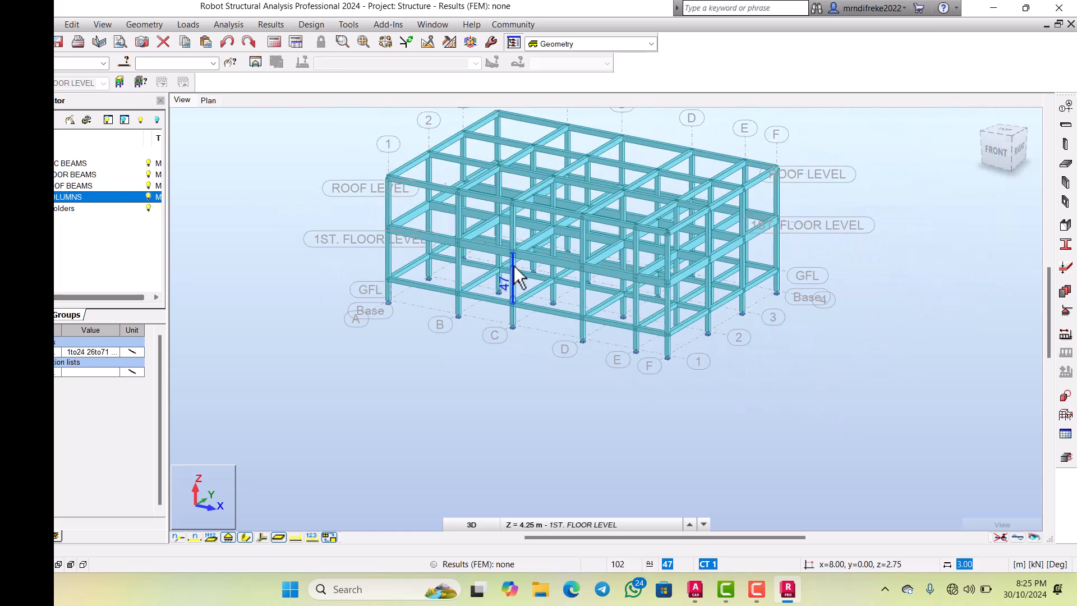
{"action": "scroll", "coordinate": [612, 248], "scroll_direction": "up", "scroll_amount": 2}
{"action": "scroll", "coordinate": [601, 271], "scroll_direction": "down", "scroll_amount": 3}
{"action": "scroll", "coordinate": [639, 268], "scroll_direction": "up", "scroll_amount": 2}
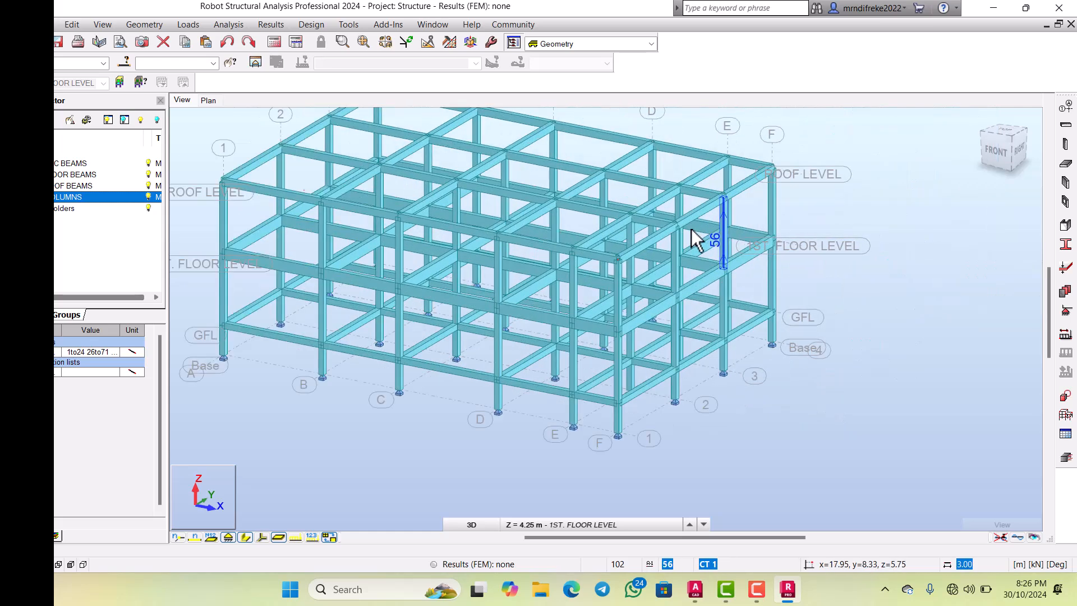
{"action": "scroll", "coordinate": [678, 260], "scroll_direction": "down", "scroll_amount": 3}
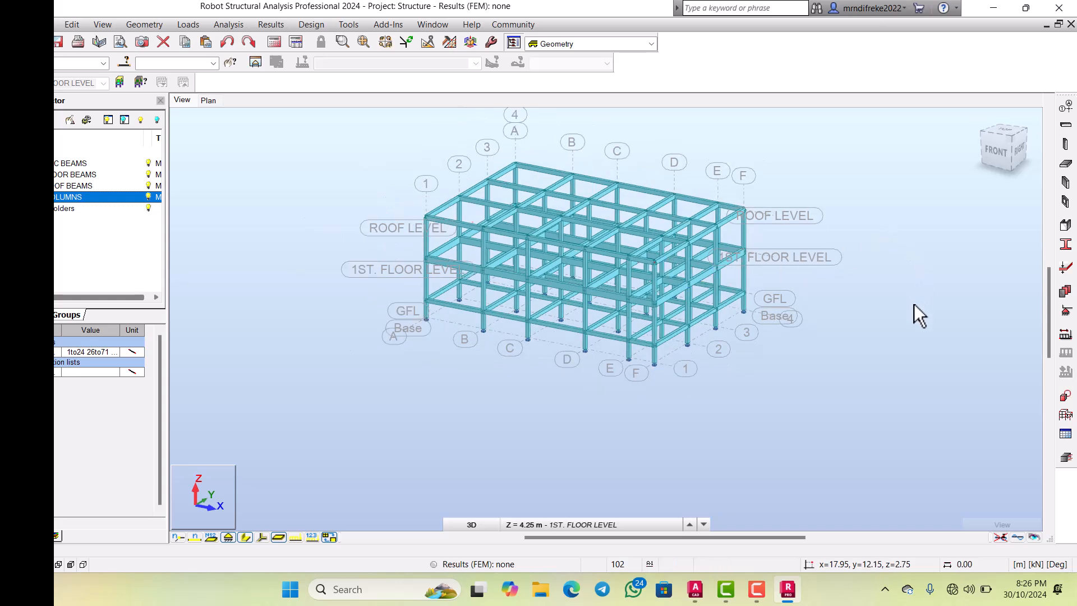